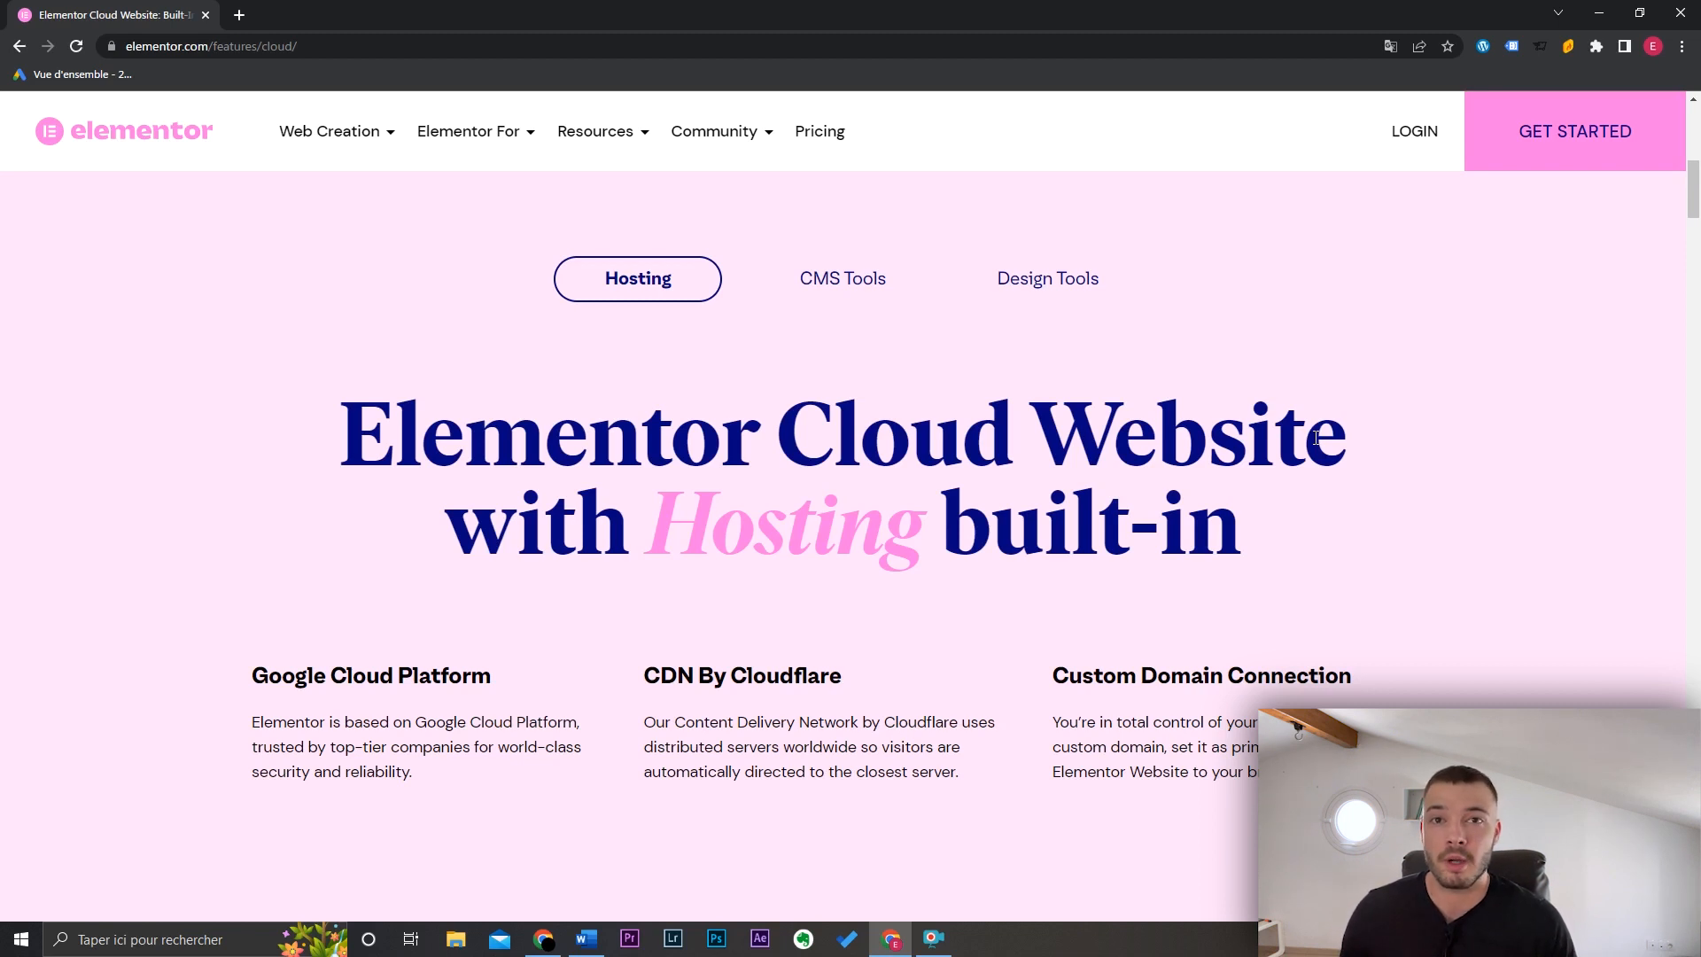
# Step: Compare the plan's CMS Tools, Design Tools and Hosting features
pyautogui.click(850, 288)
pyautogui.click(1046, 297)
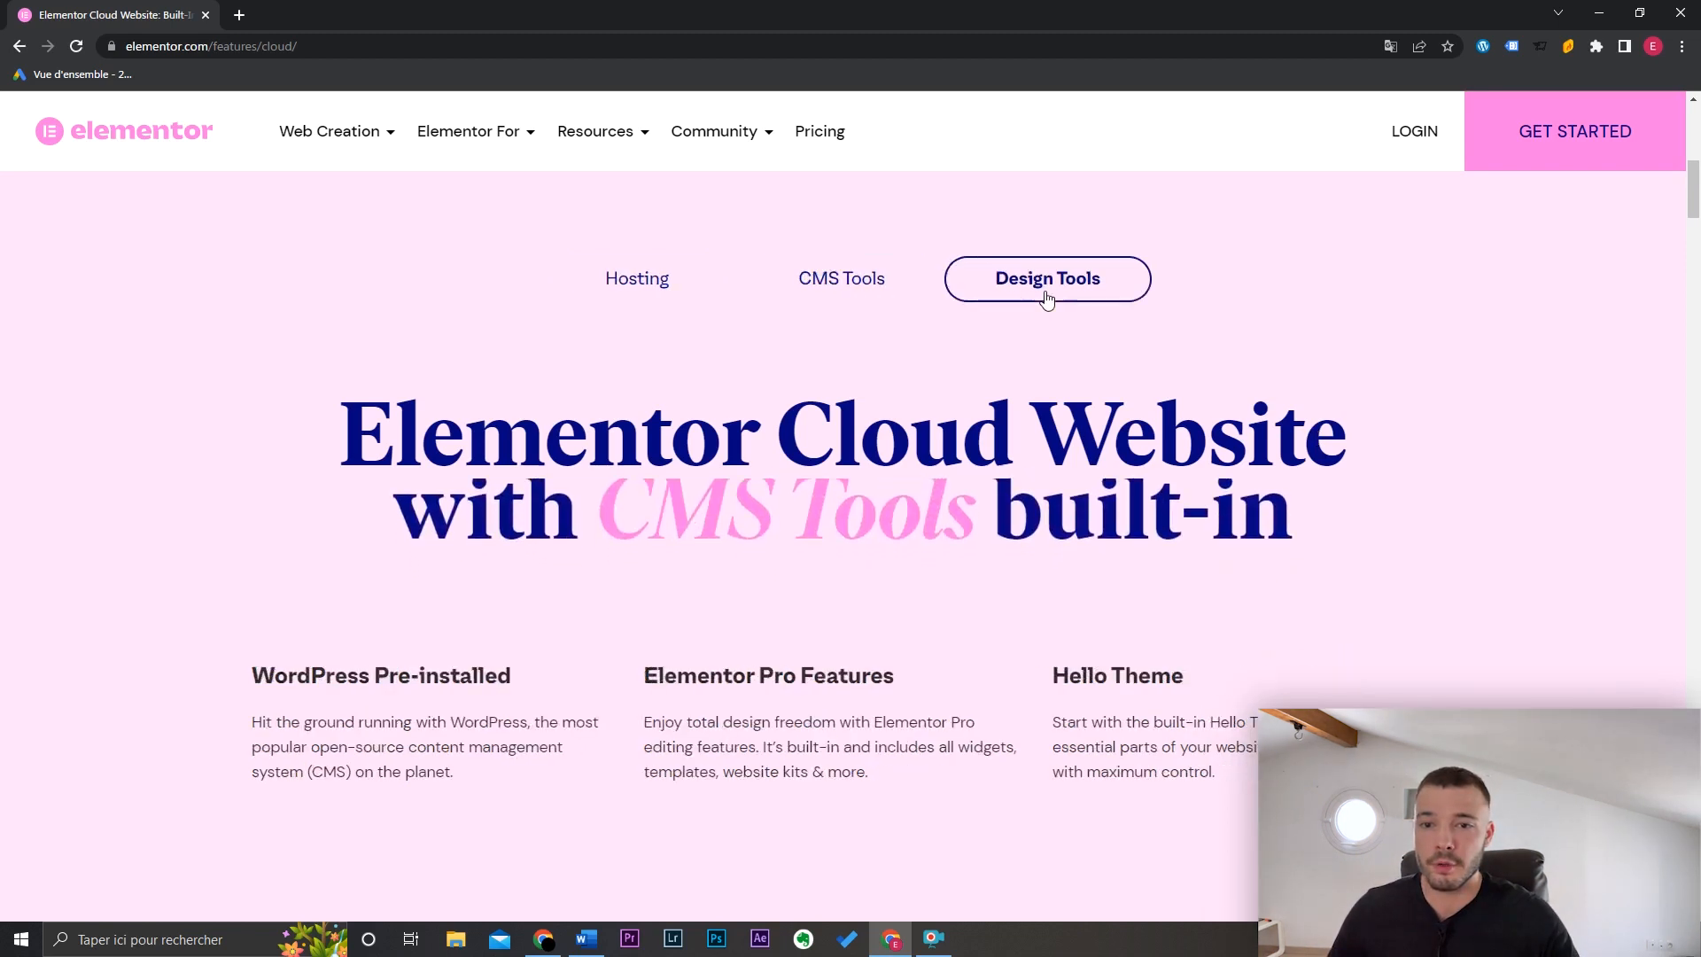
pyautogui.click(672, 289)
pyautogui.moveTo(1694, 188); pyautogui.dragTo(1699, 393)
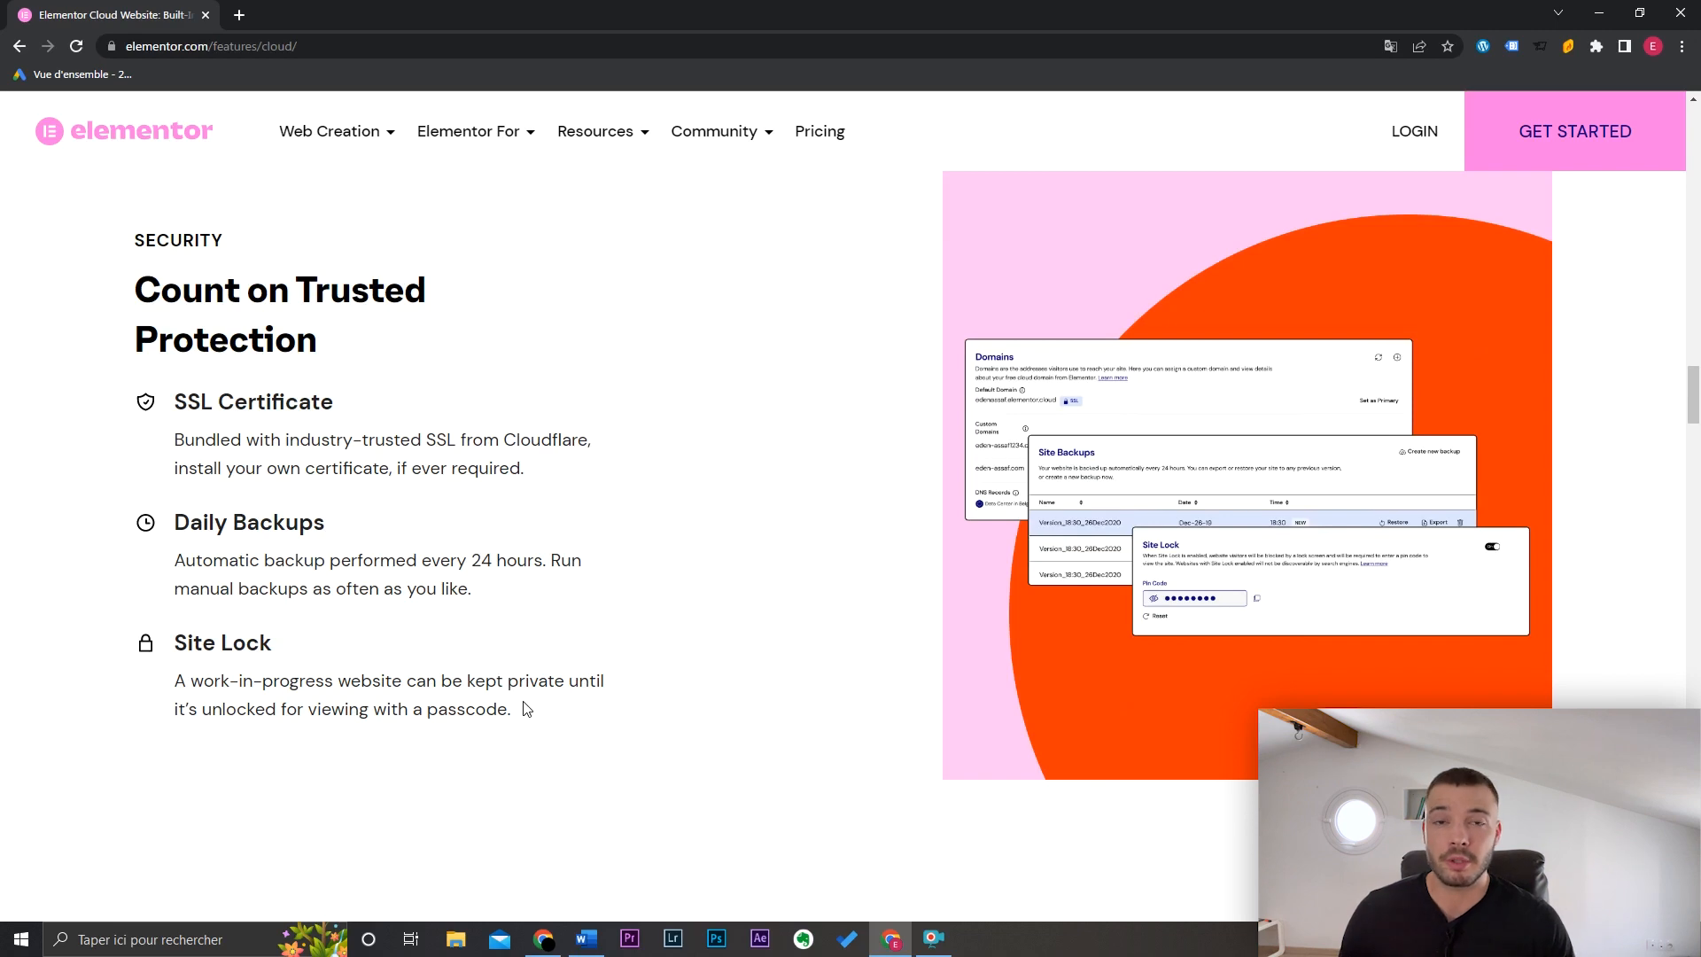
# Step: Go to the pricing page and start buying the Elementor Cloud Website plan
pyautogui.click(831, 133)
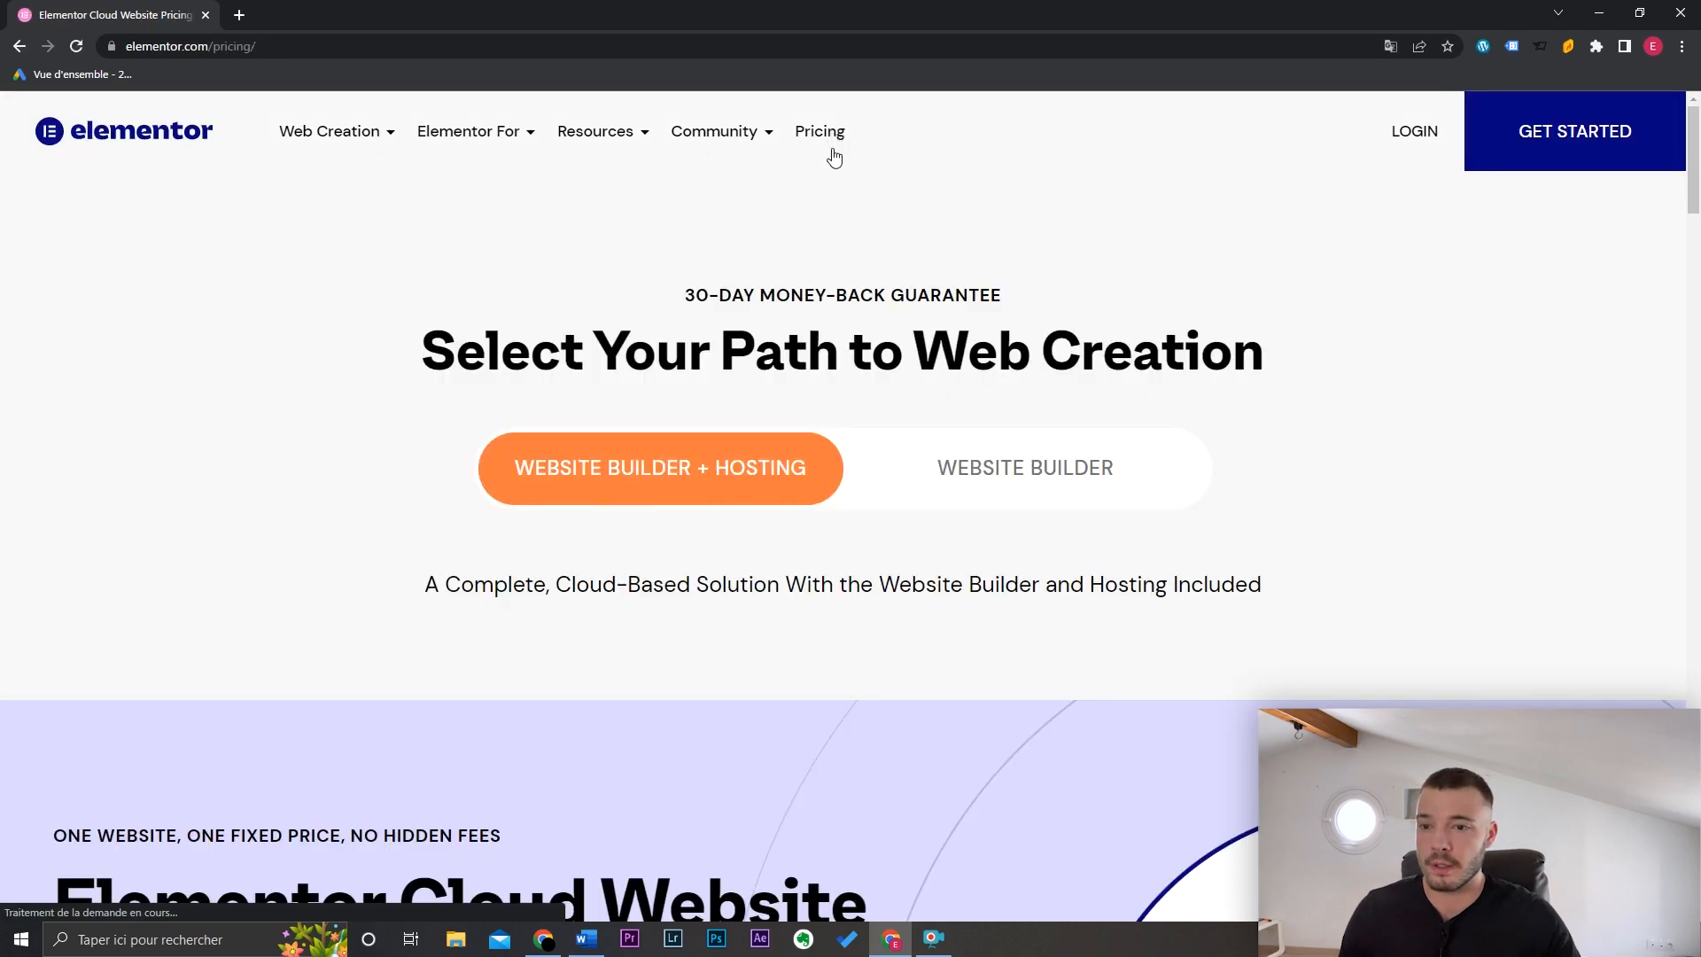
pyautogui.moveTo(1693, 177); pyautogui.dragTo(1696, 248)
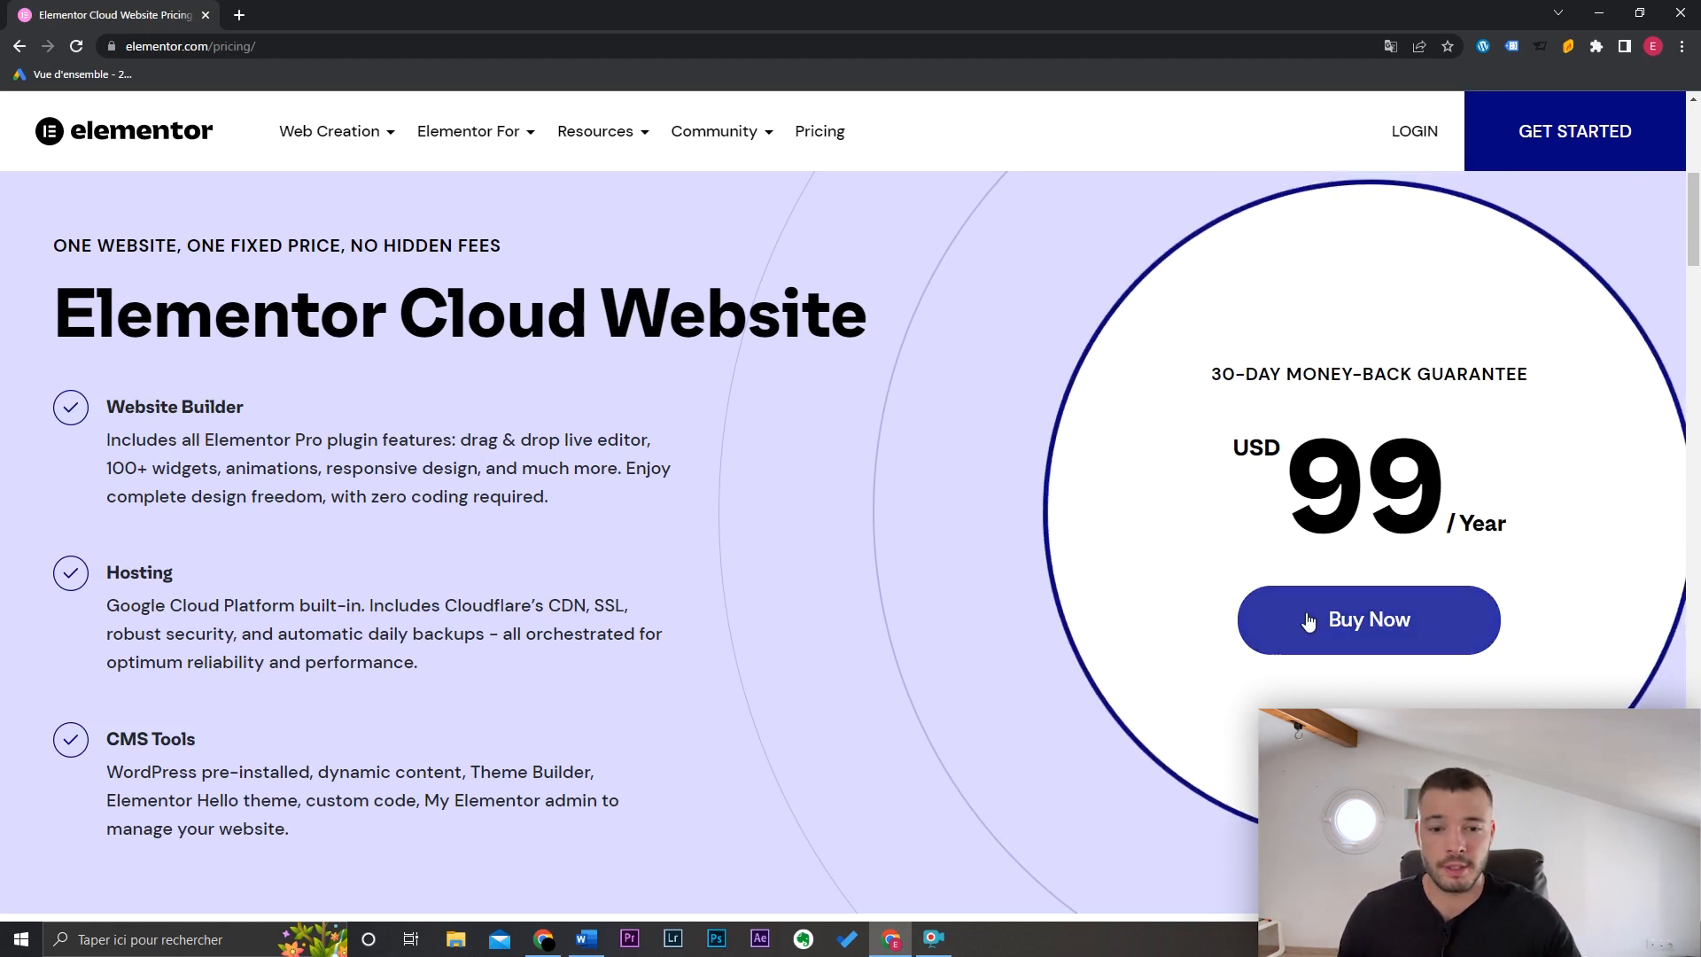
pyautogui.click(1533, 169)
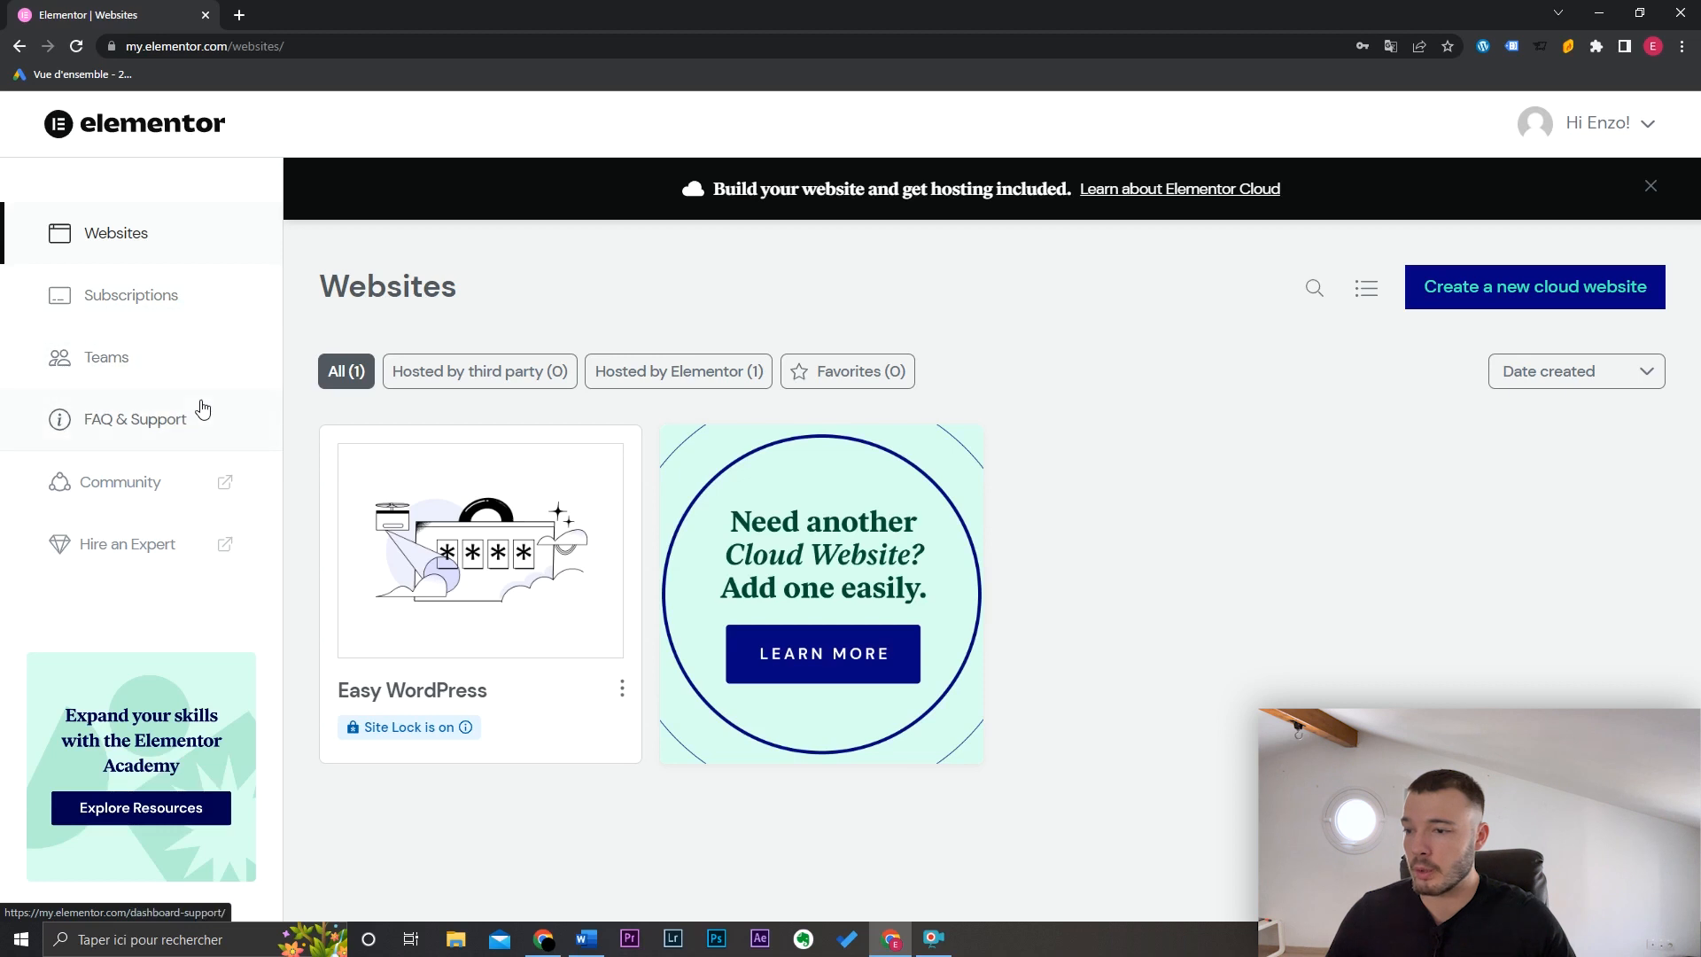
# Step: Manage the Easy WordPress website from its card in the websites list
pyautogui.moveTo(577, 493)
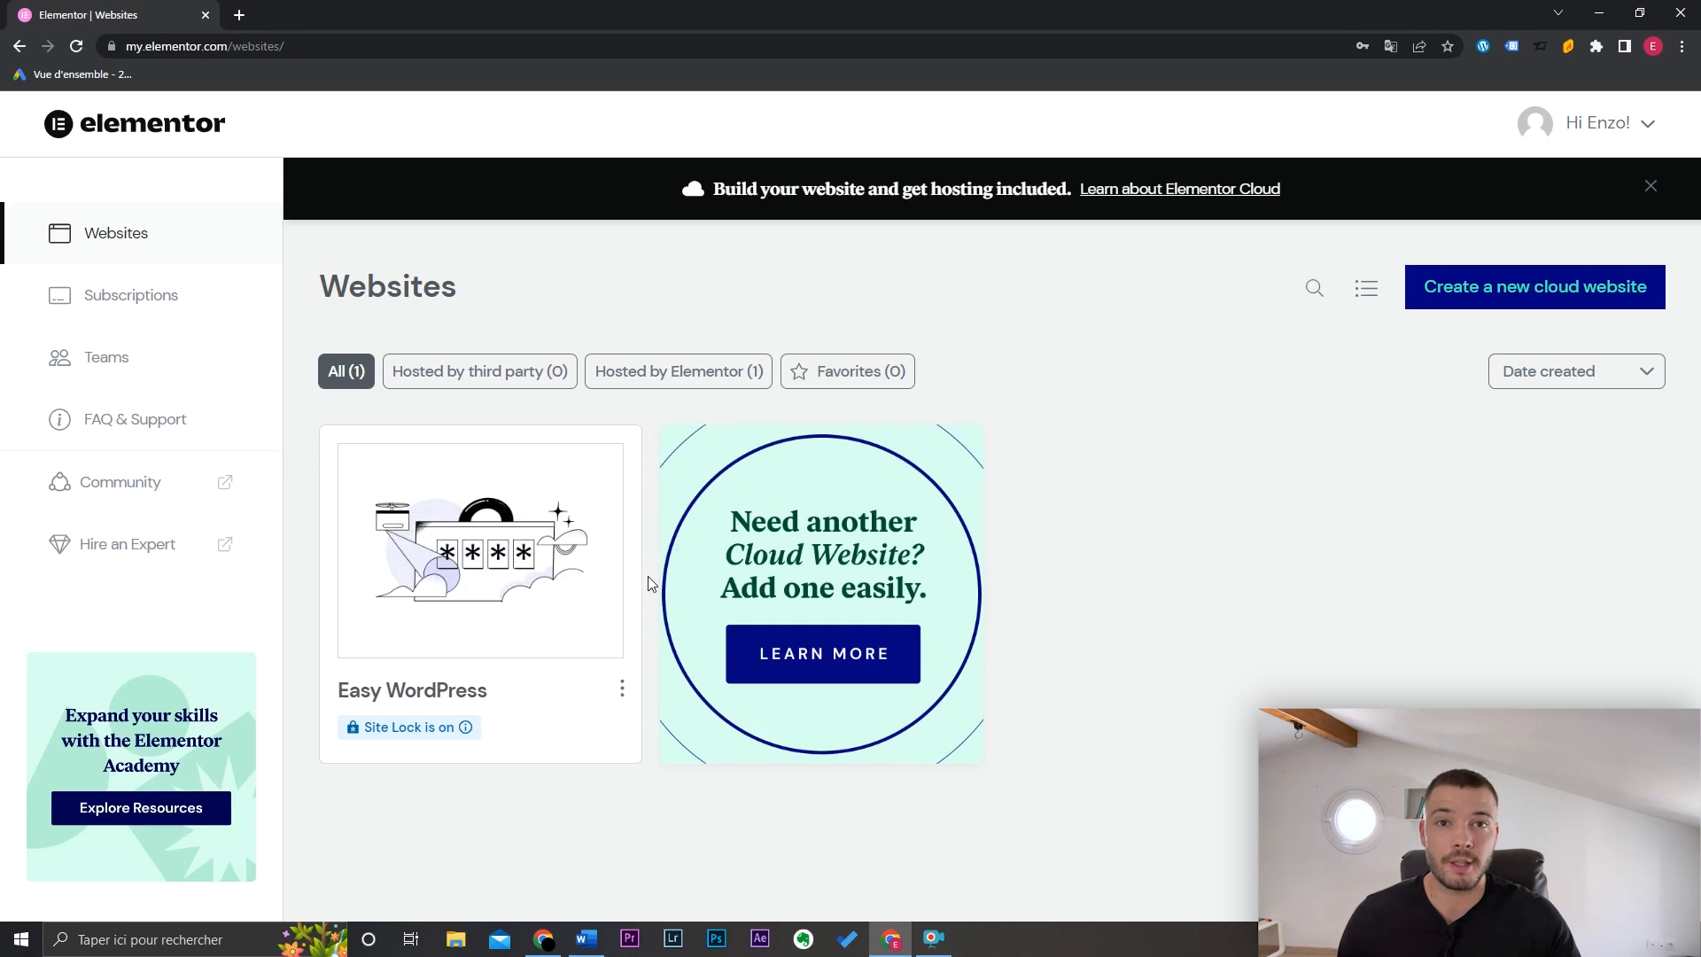
pyautogui.moveTo(550, 581)
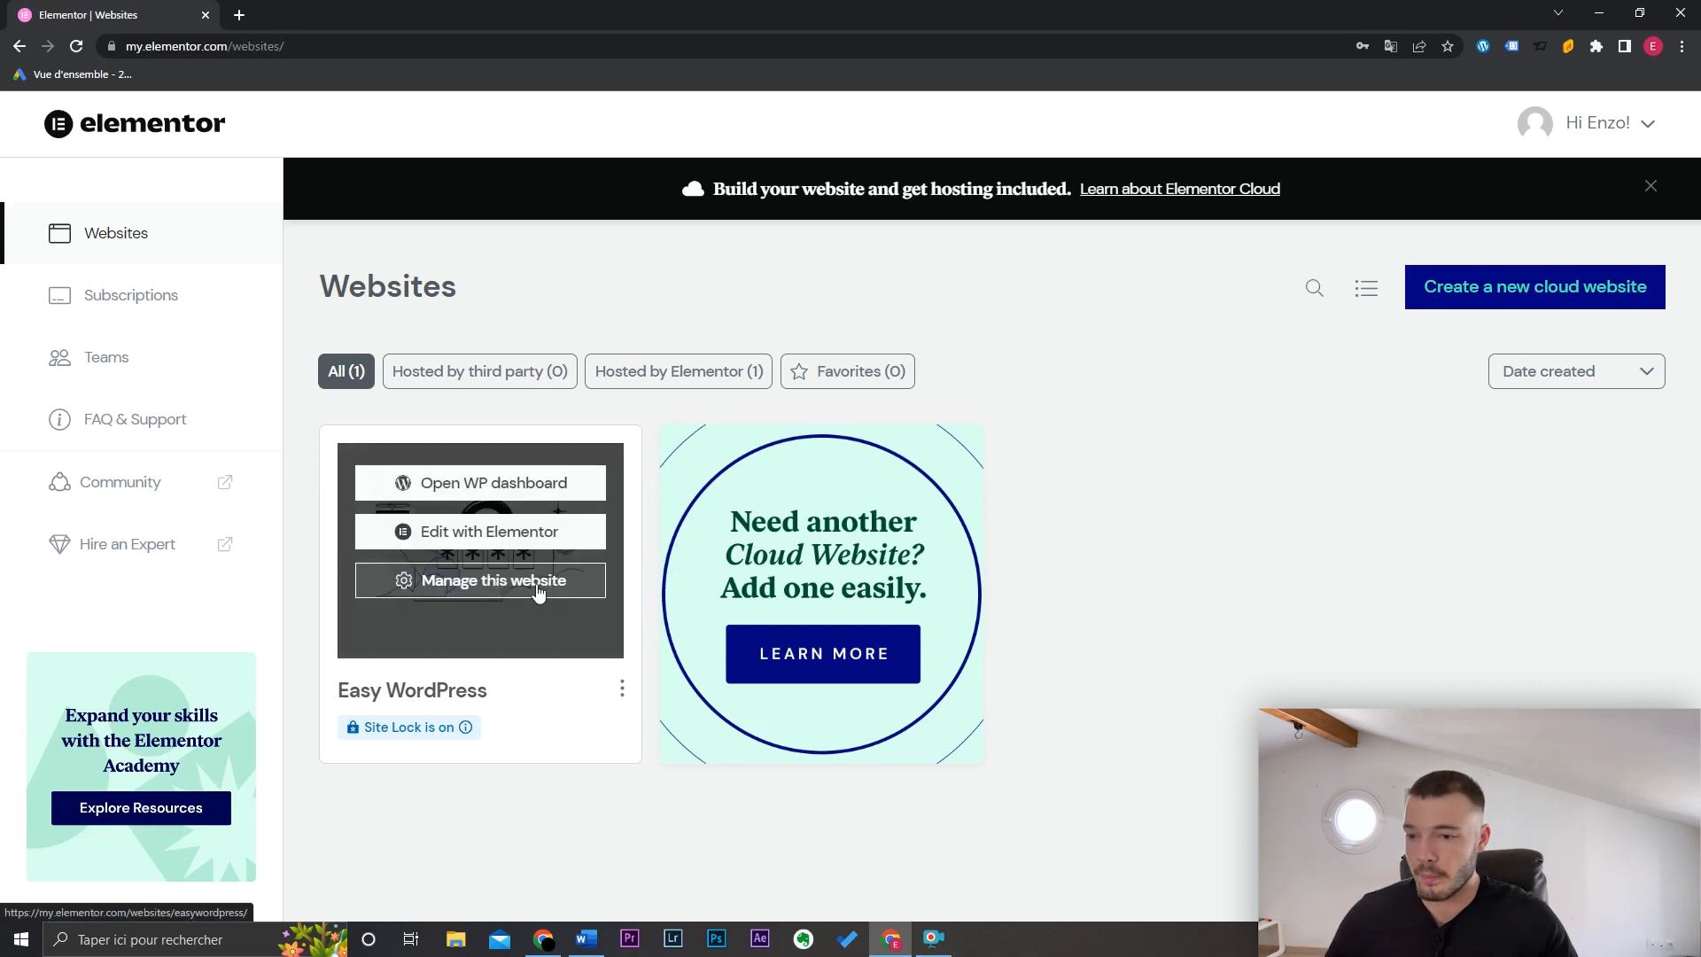
pyautogui.click(557, 588)
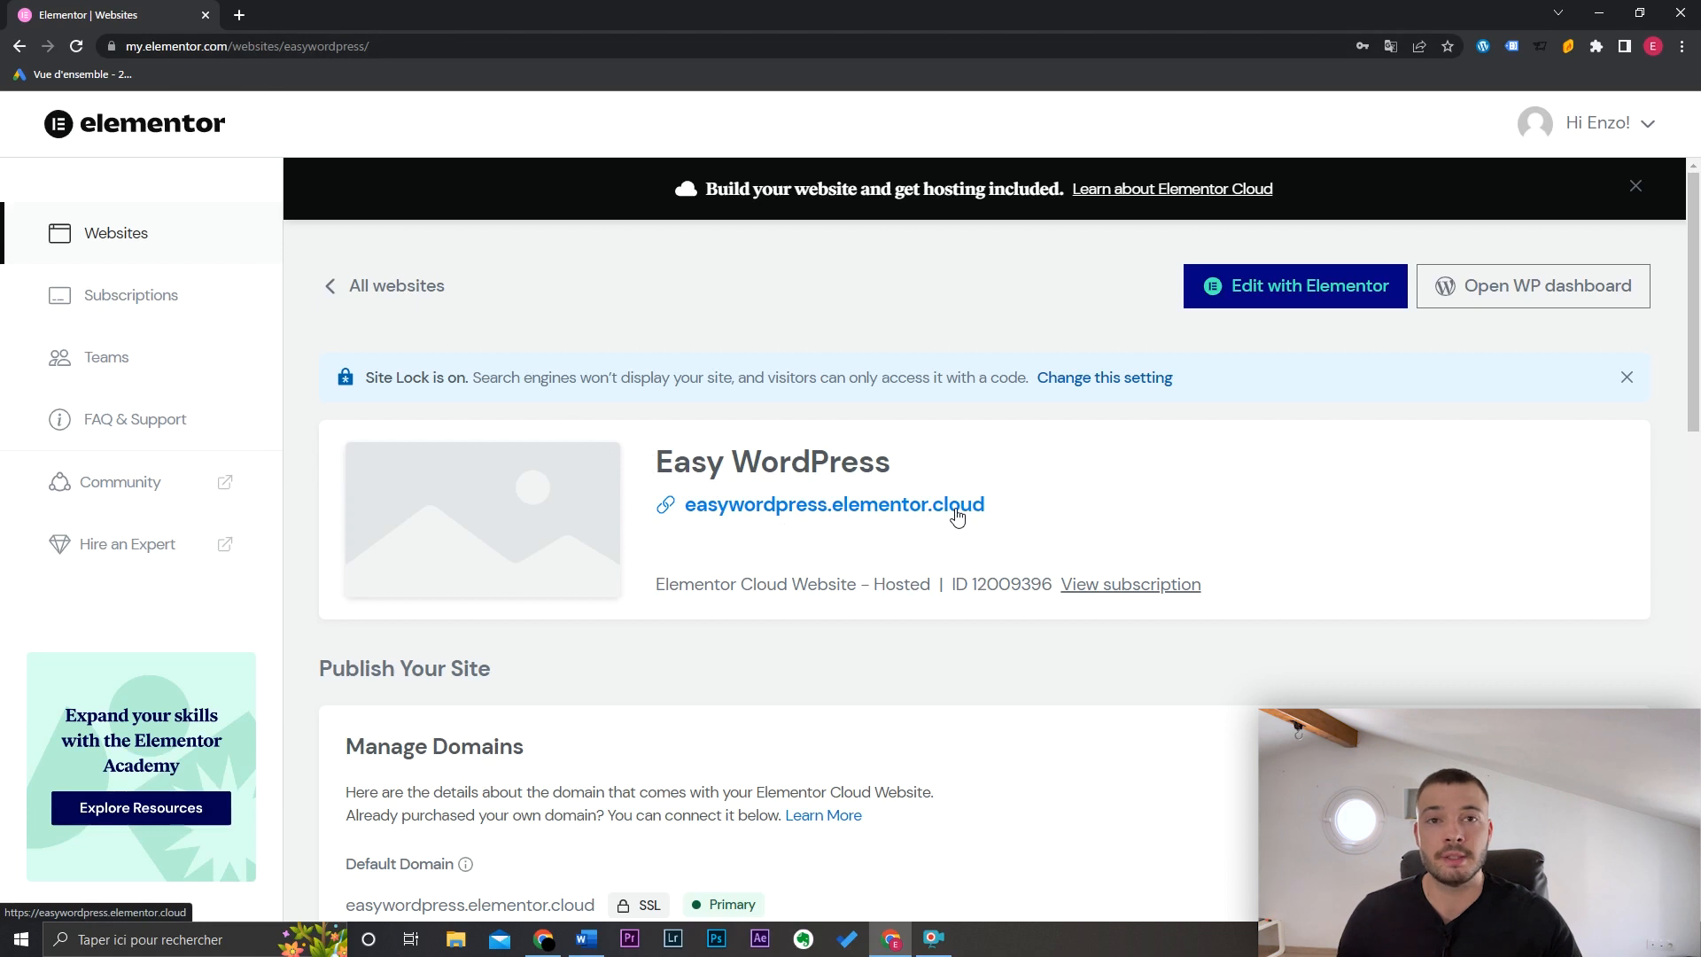
pyautogui.scroll(-5, 918, 627)
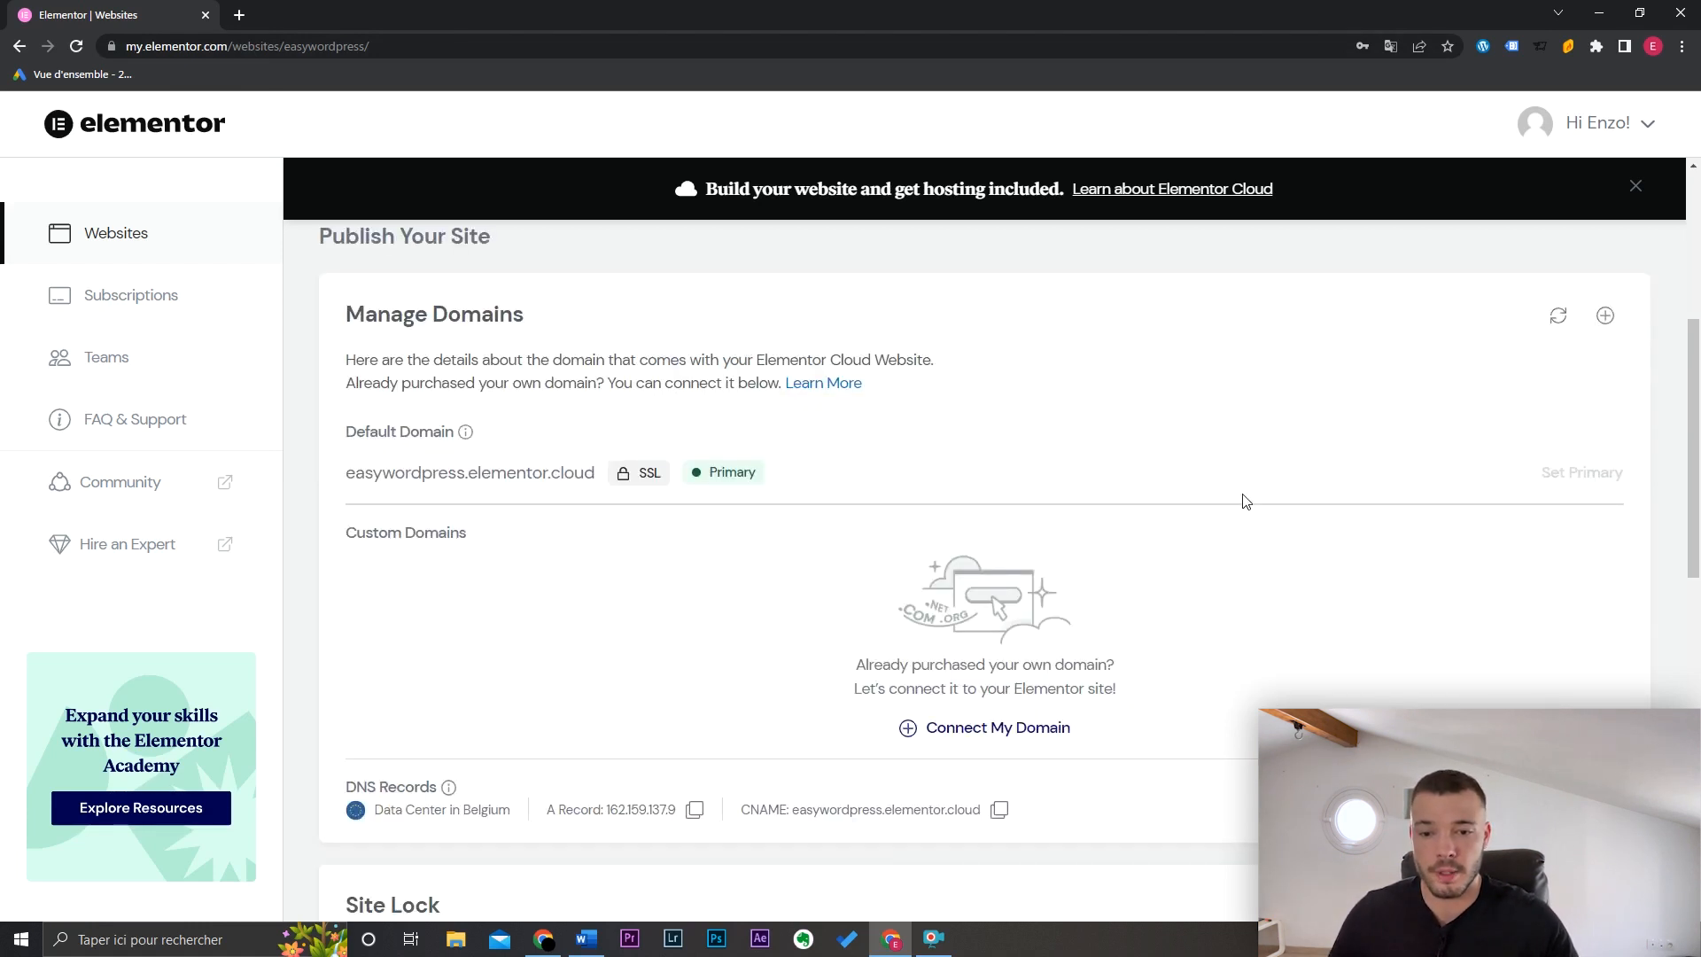
pyautogui.moveTo(1695, 434); pyautogui.dragTo(1698, 596)
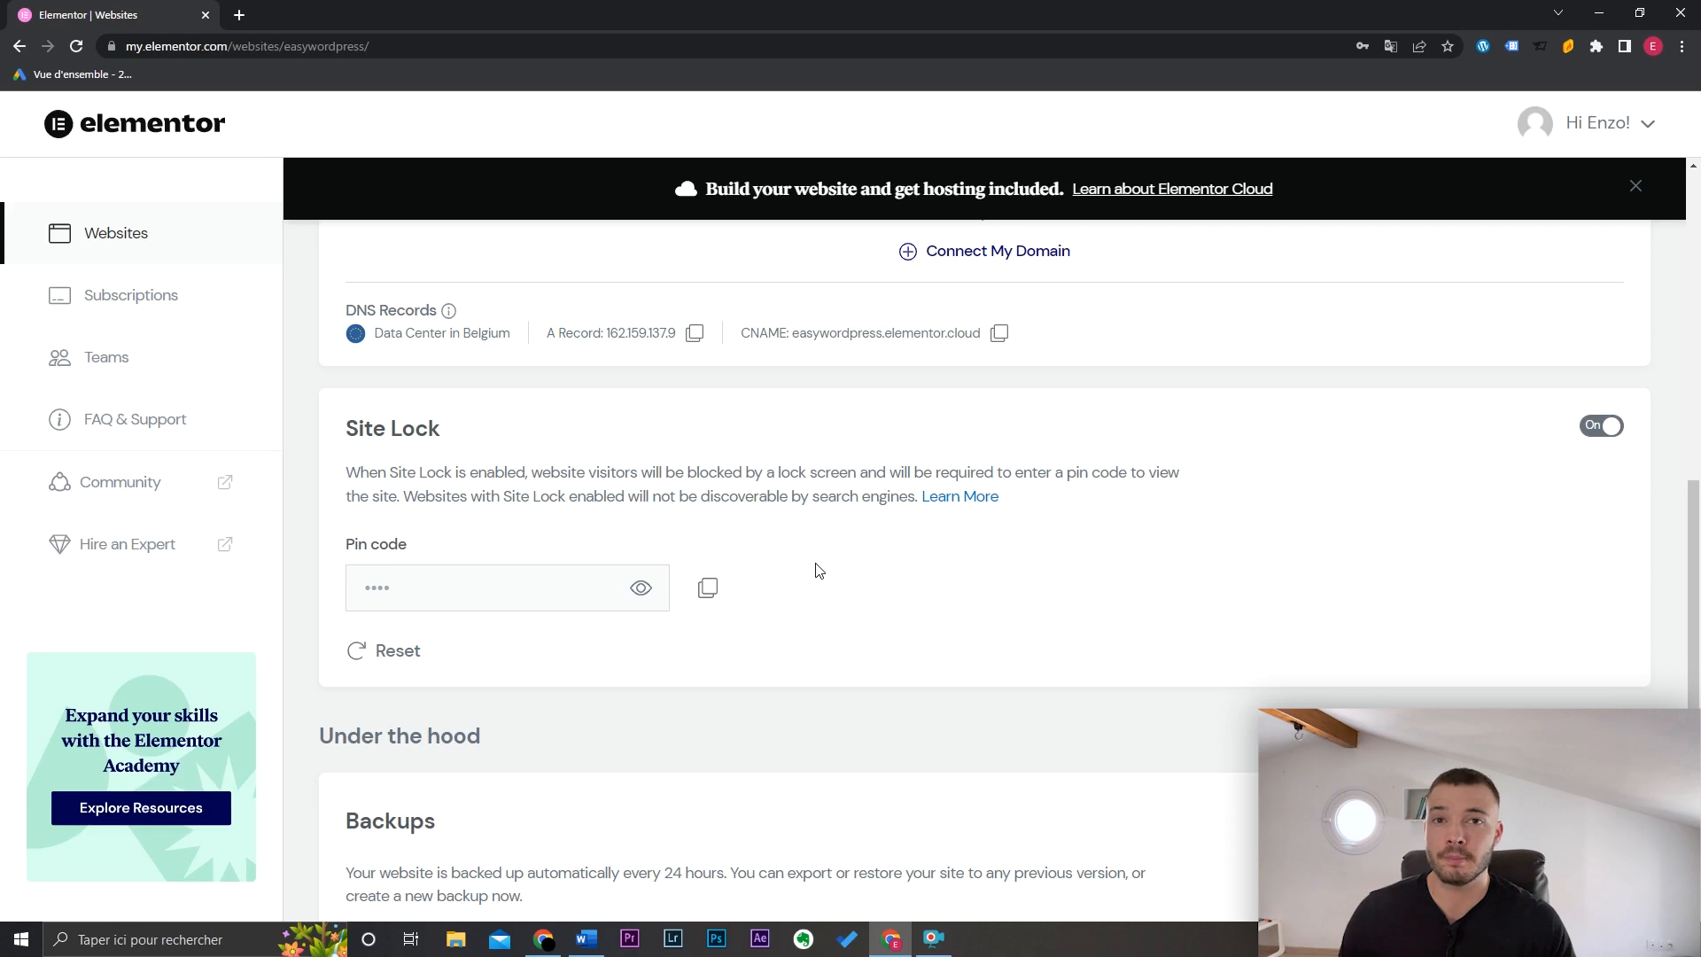
pyautogui.click(1606, 429)
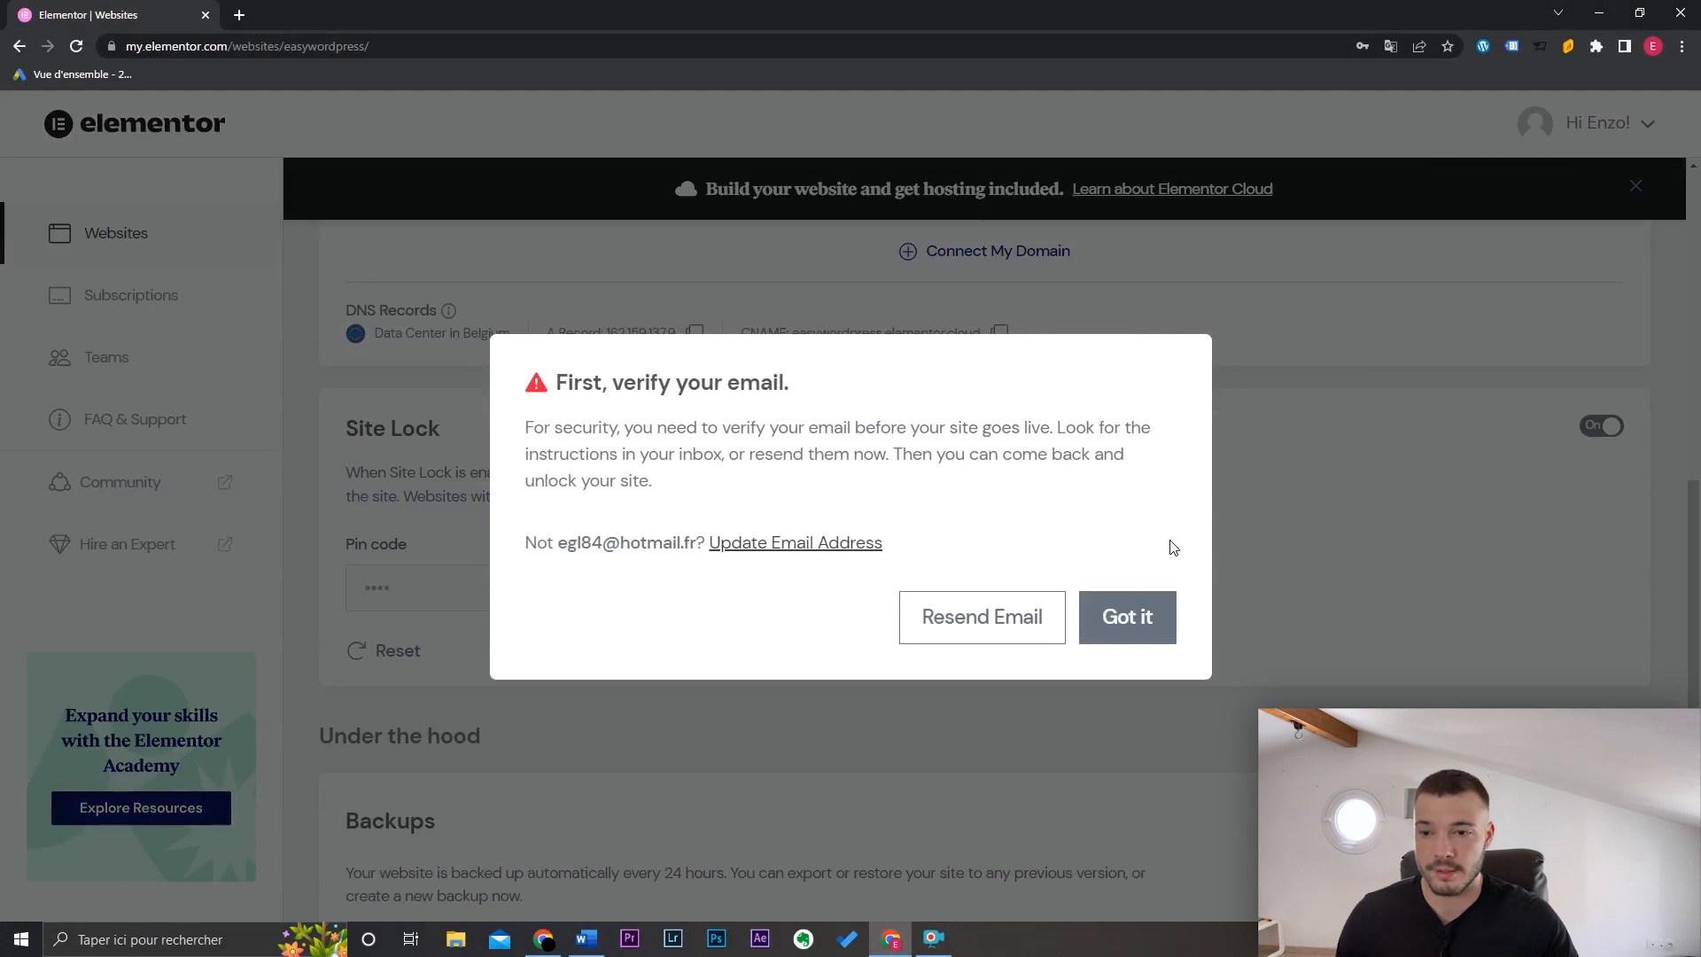
pyautogui.click(1127, 617)
pyautogui.scroll(-3, 1285, 531)
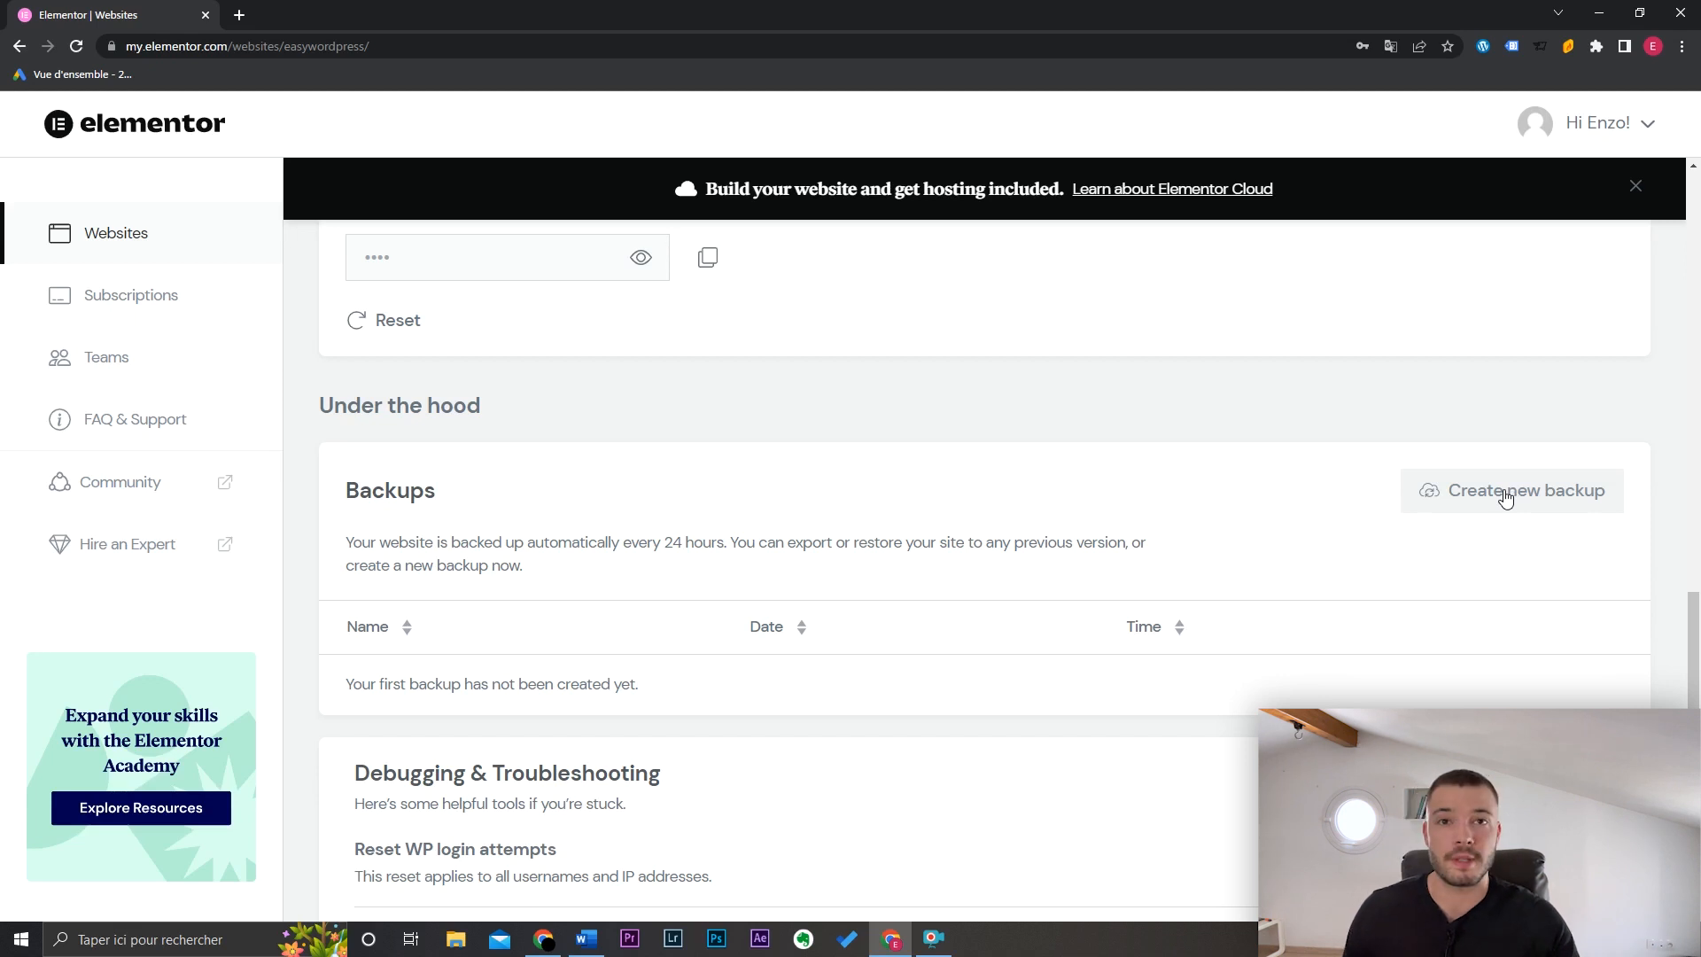
# Step: Look over the Backups and Debugging sections, then load ionos.fr in a new tab
pyautogui.scroll(-2, 725, 716)
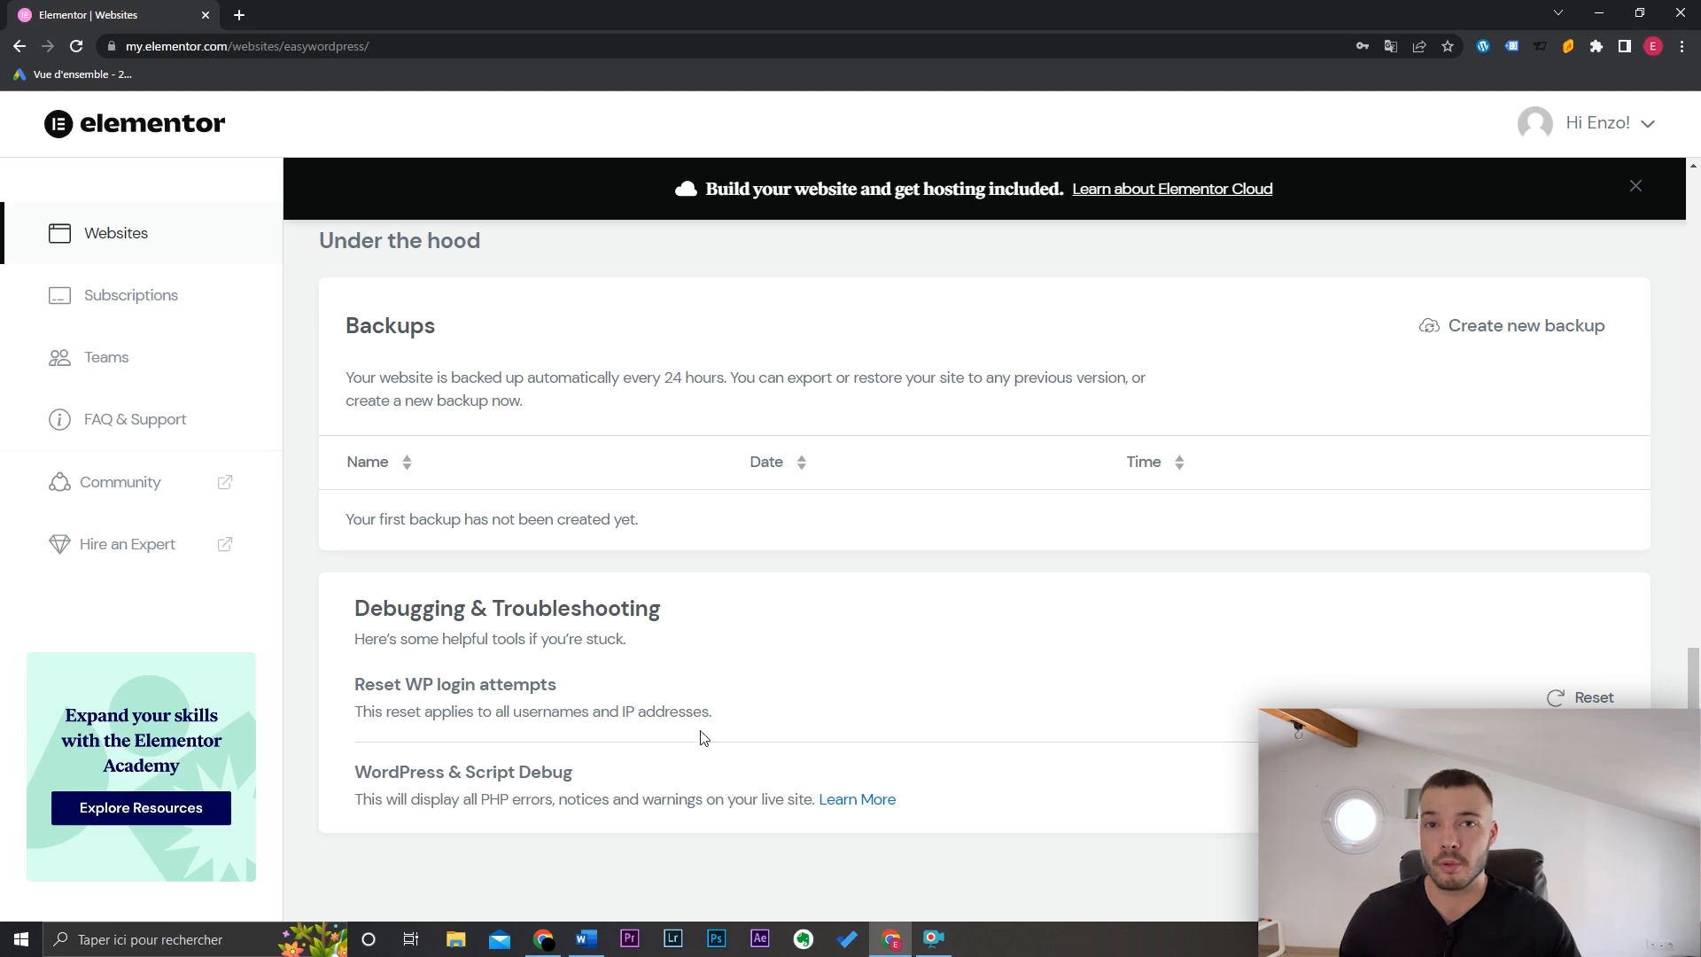
pyautogui.scroll(10, 1112, 565)
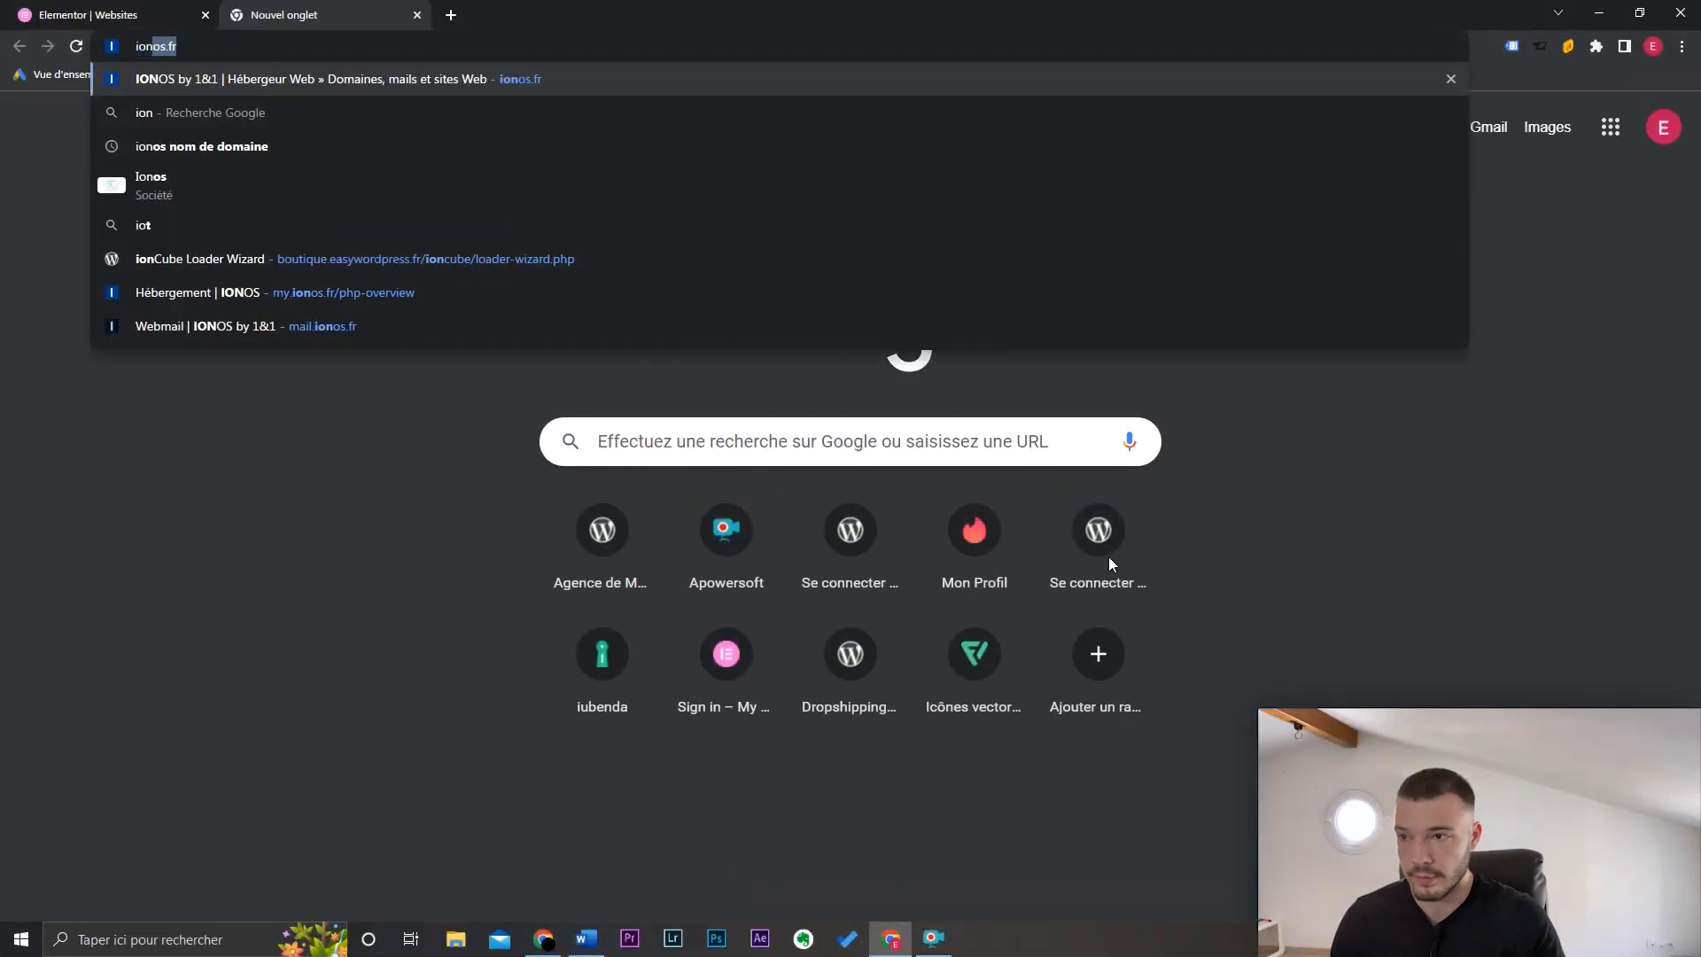
pyautogui.press('Return')
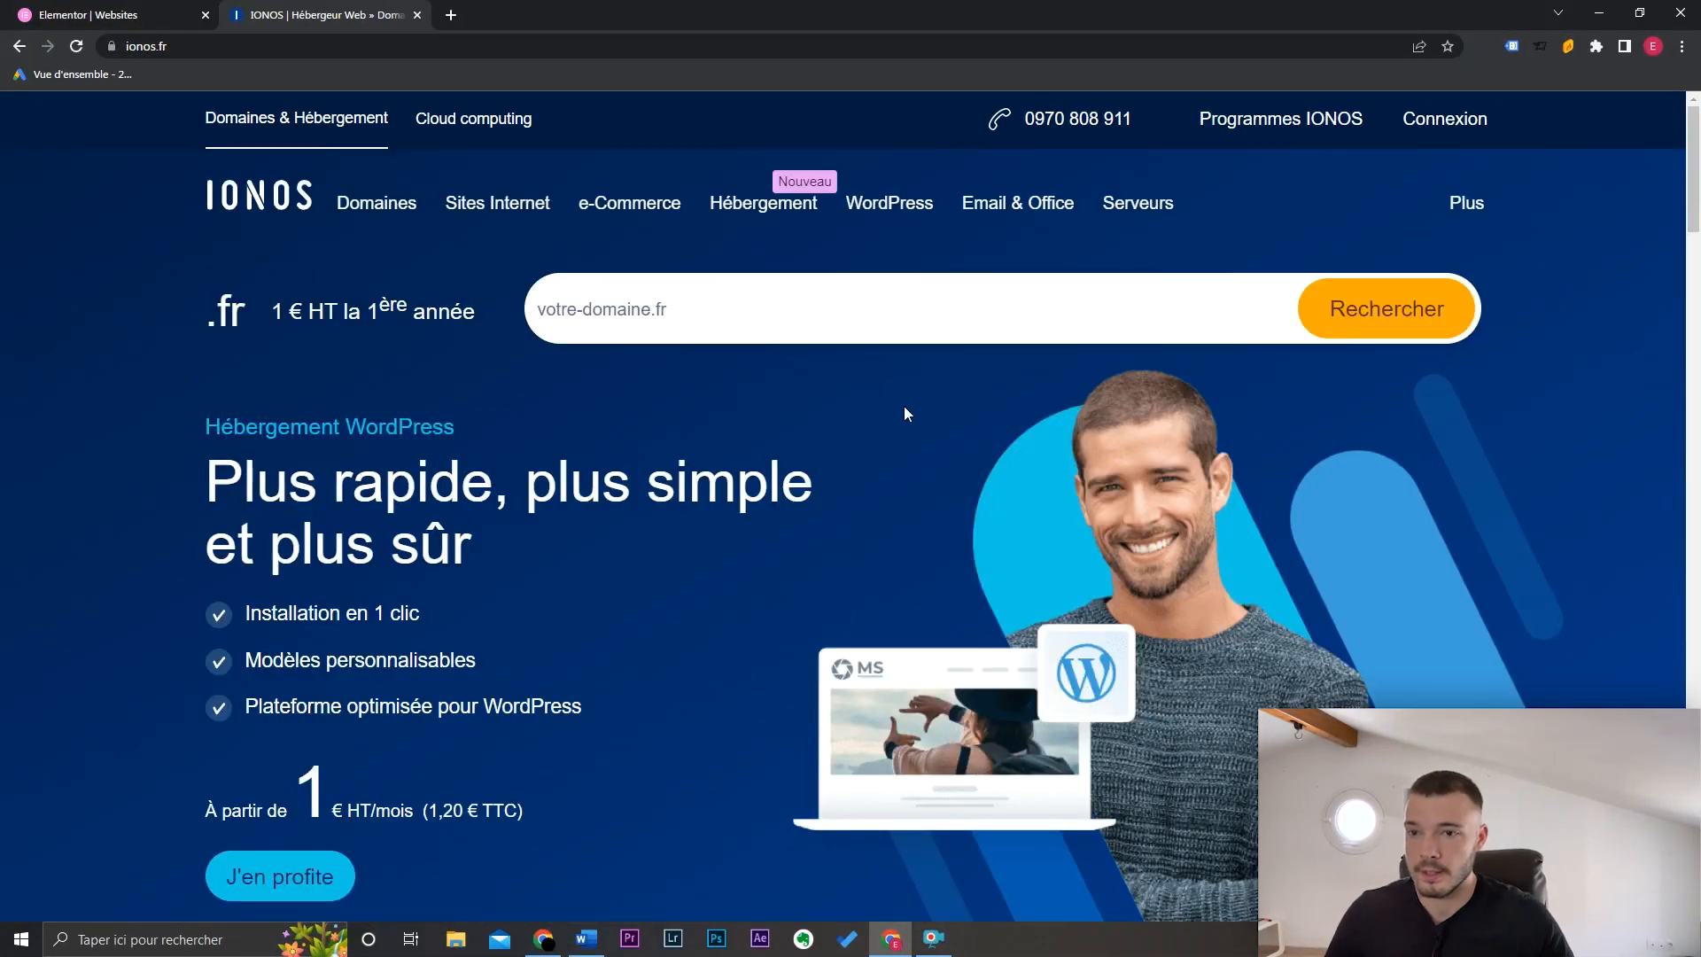
# Step: Check whether testeasywordpress.fr is available in IONOS's Noms de domaine search
pyautogui.click(397, 211)
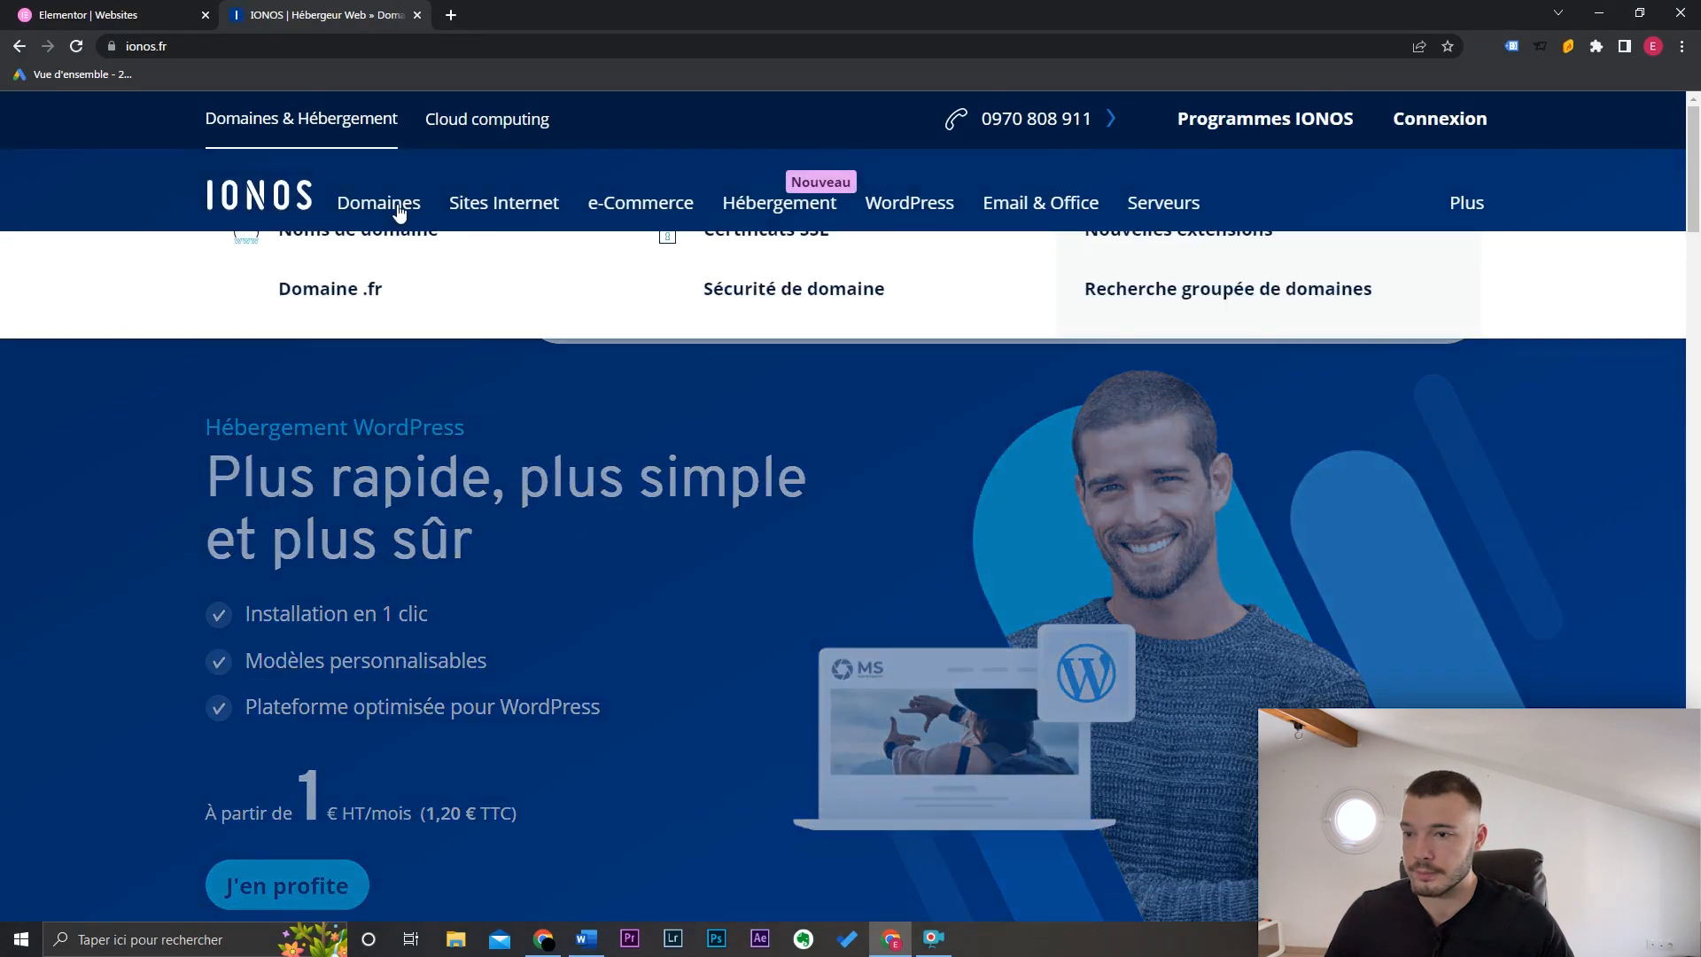
pyautogui.click(390, 399)
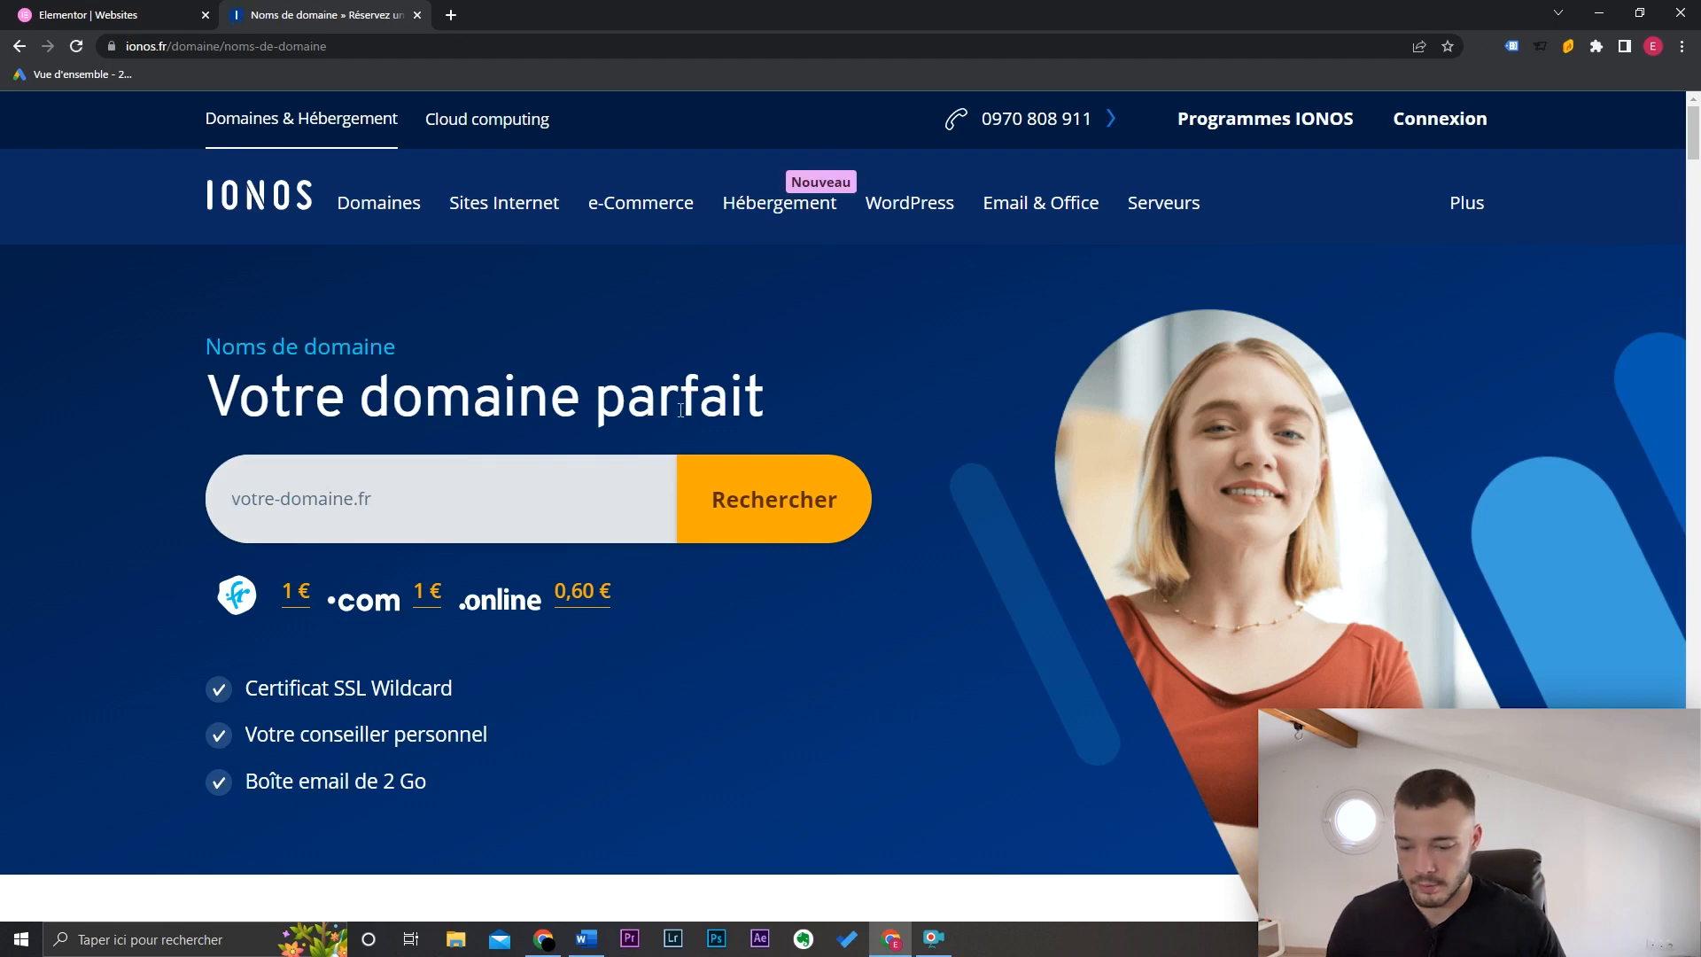
pyautogui.write('testea')
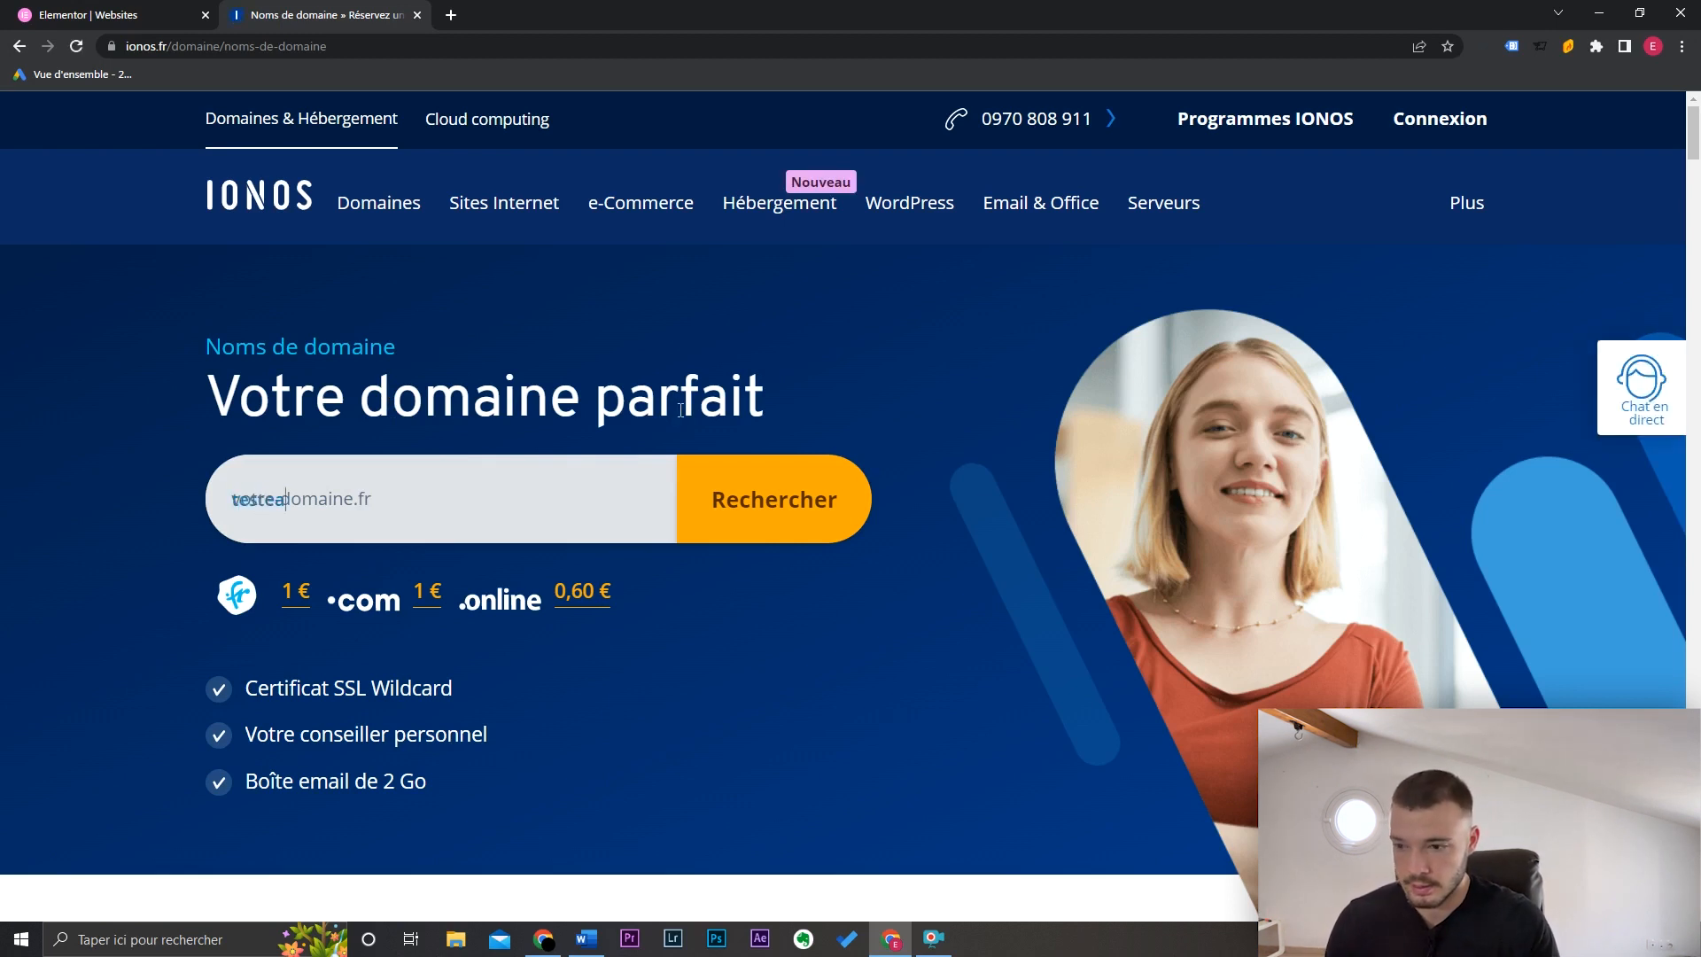
pyautogui.write('sywordpress.fr')
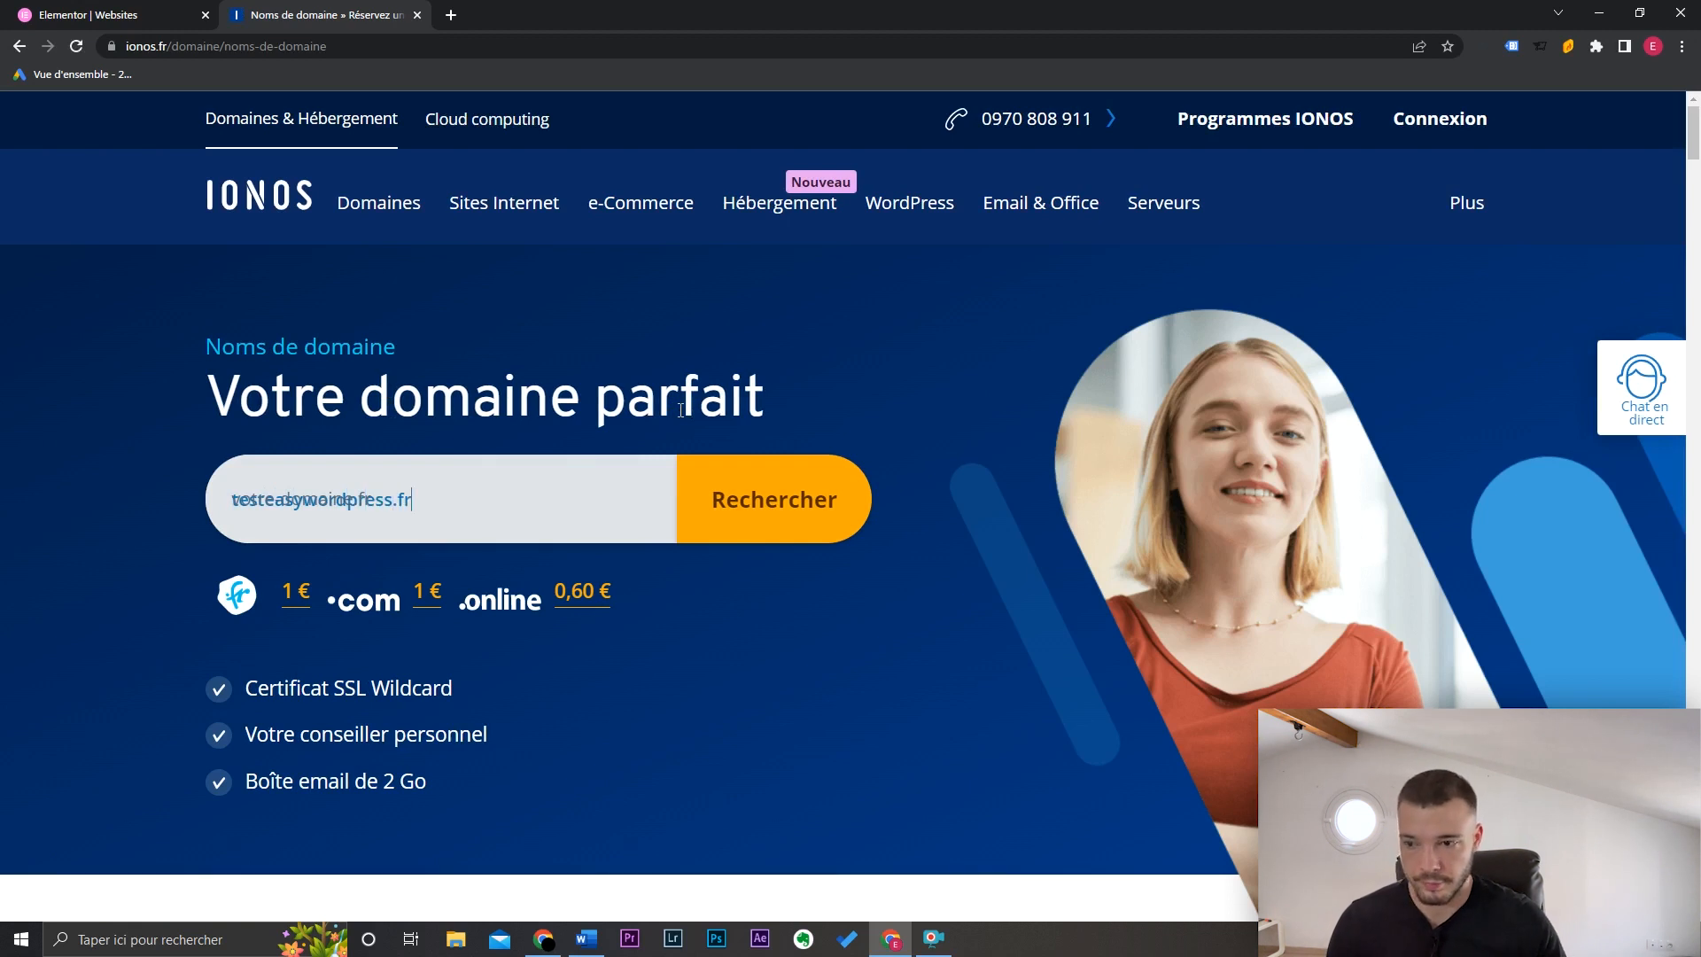
pyautogui.press('Return')
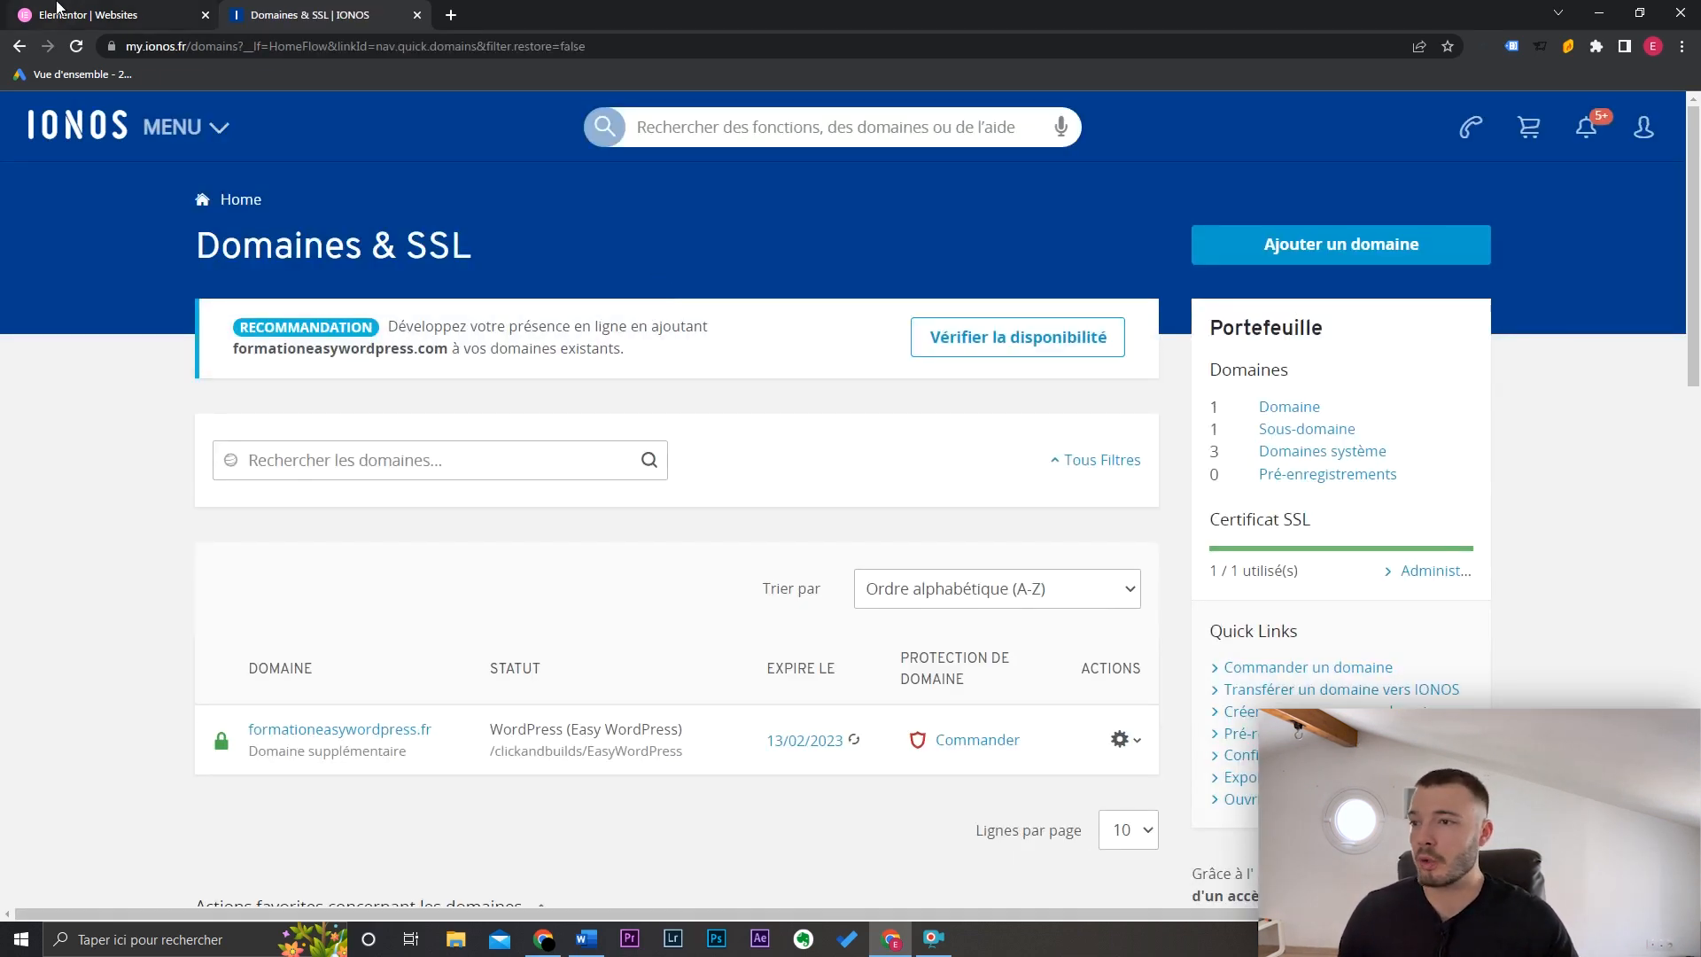
# Step: Add a new A record with host name @ in formationeasywordpress.fr's DNS settings
pyautogui.click(212, 131)
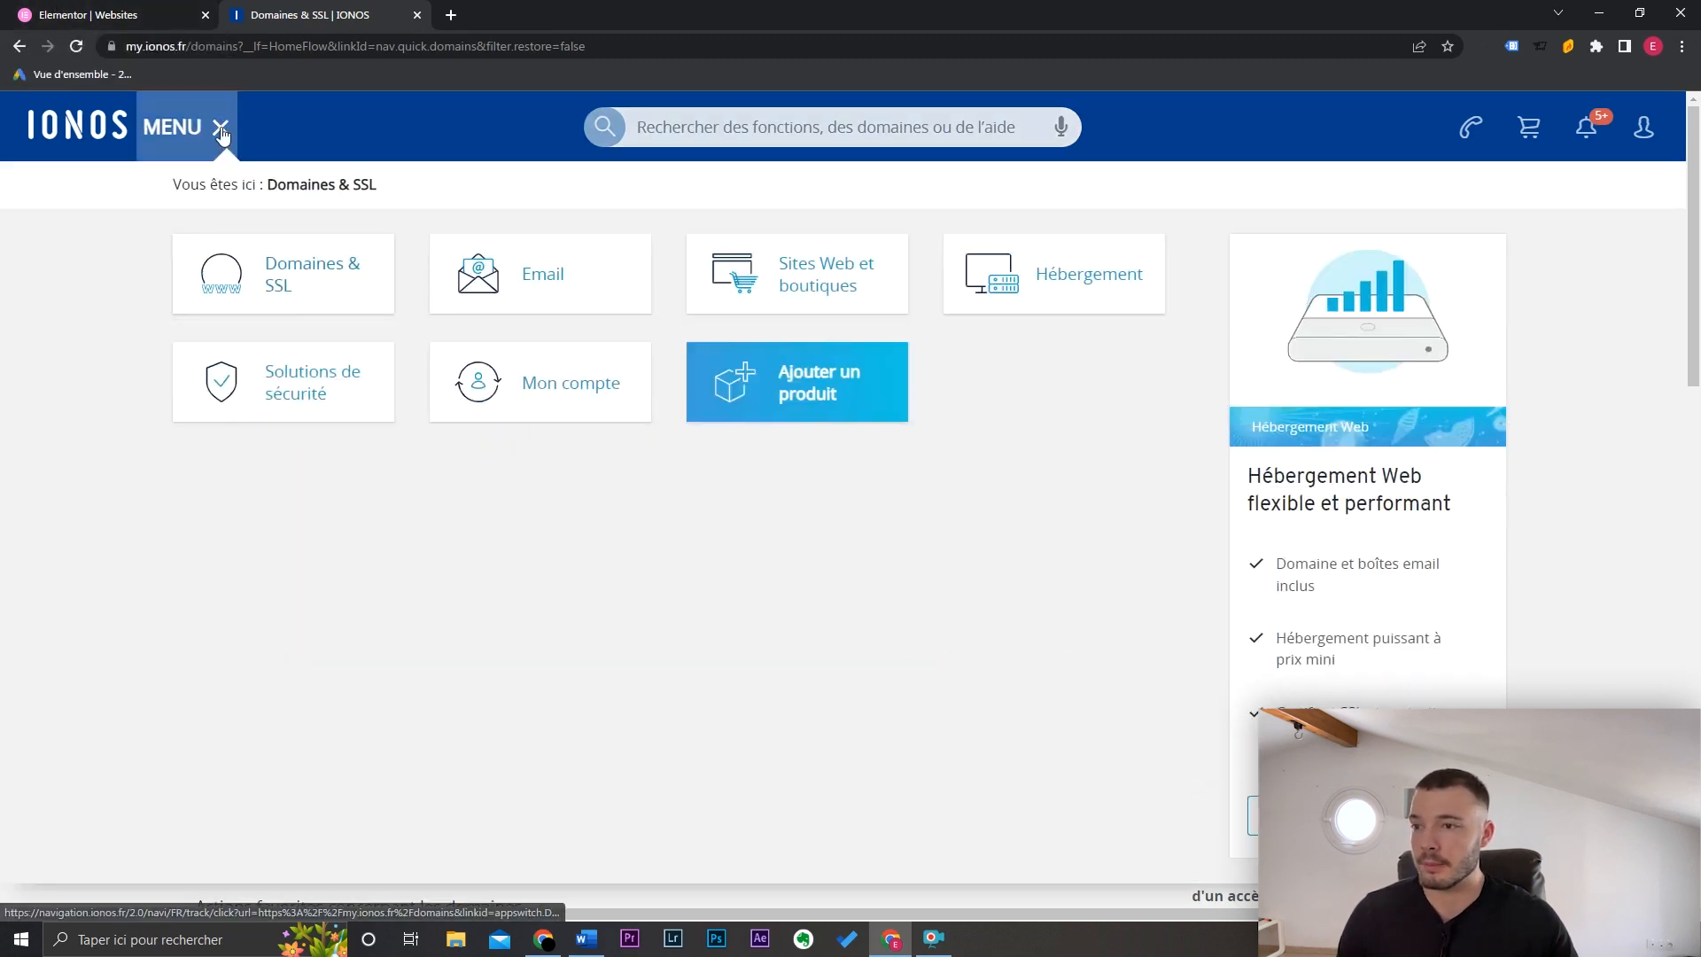
pyautogui.click(218, 128)
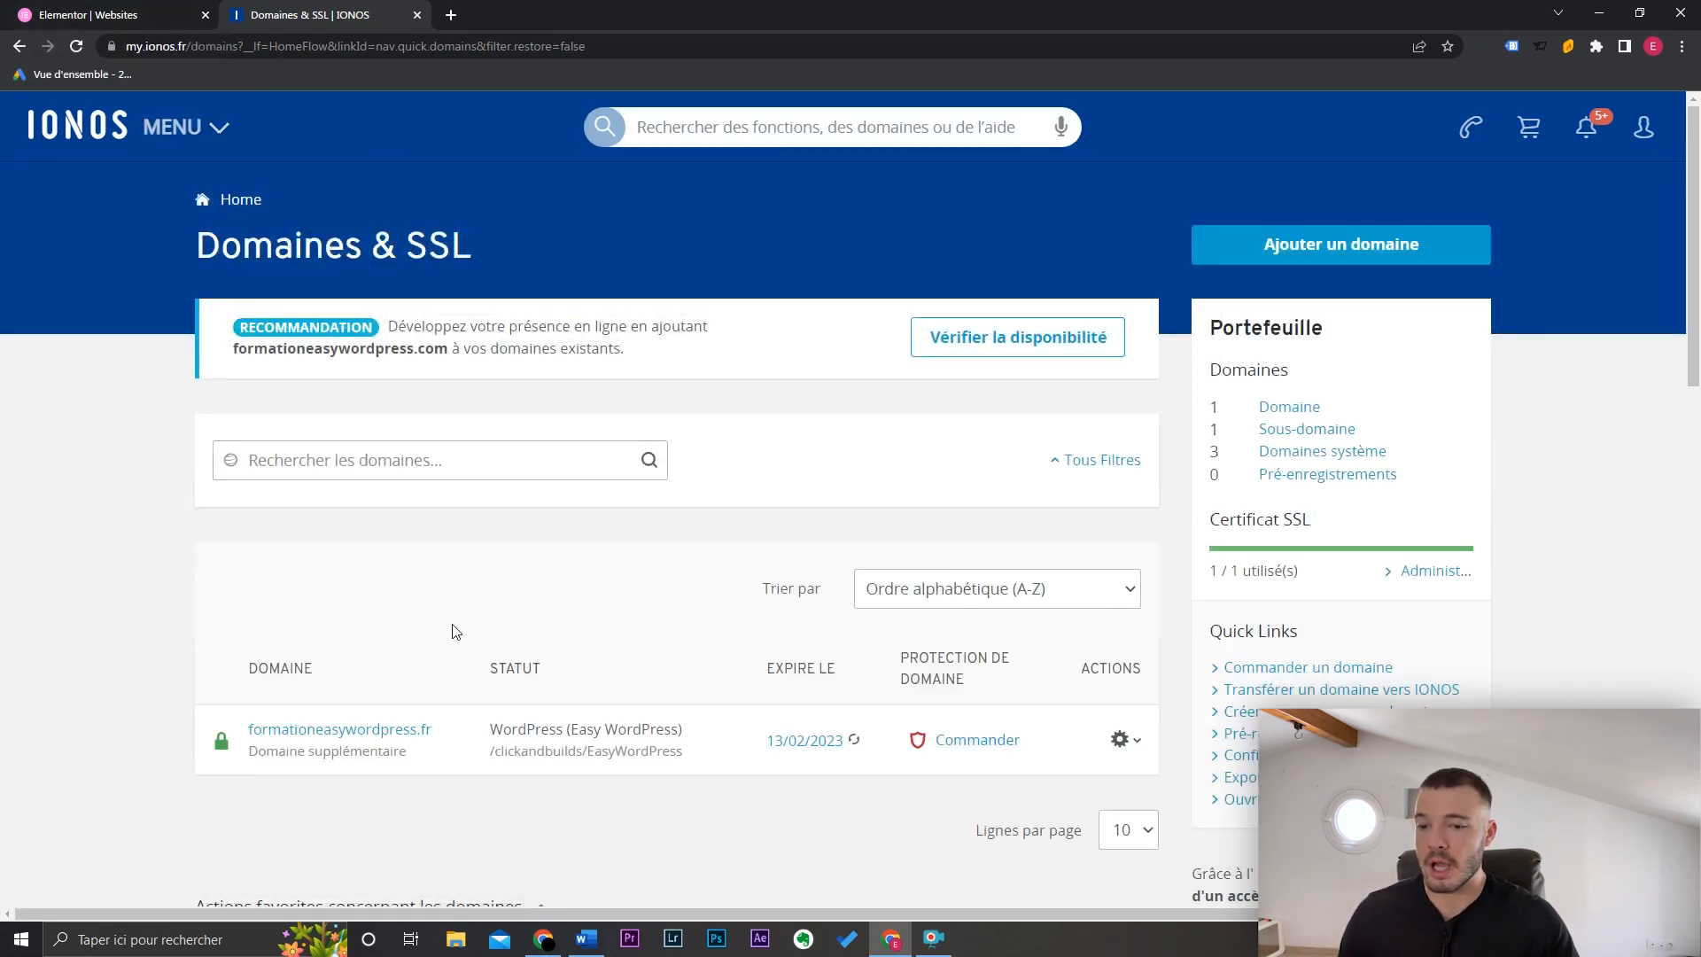
pyautogui.click(384, 733)
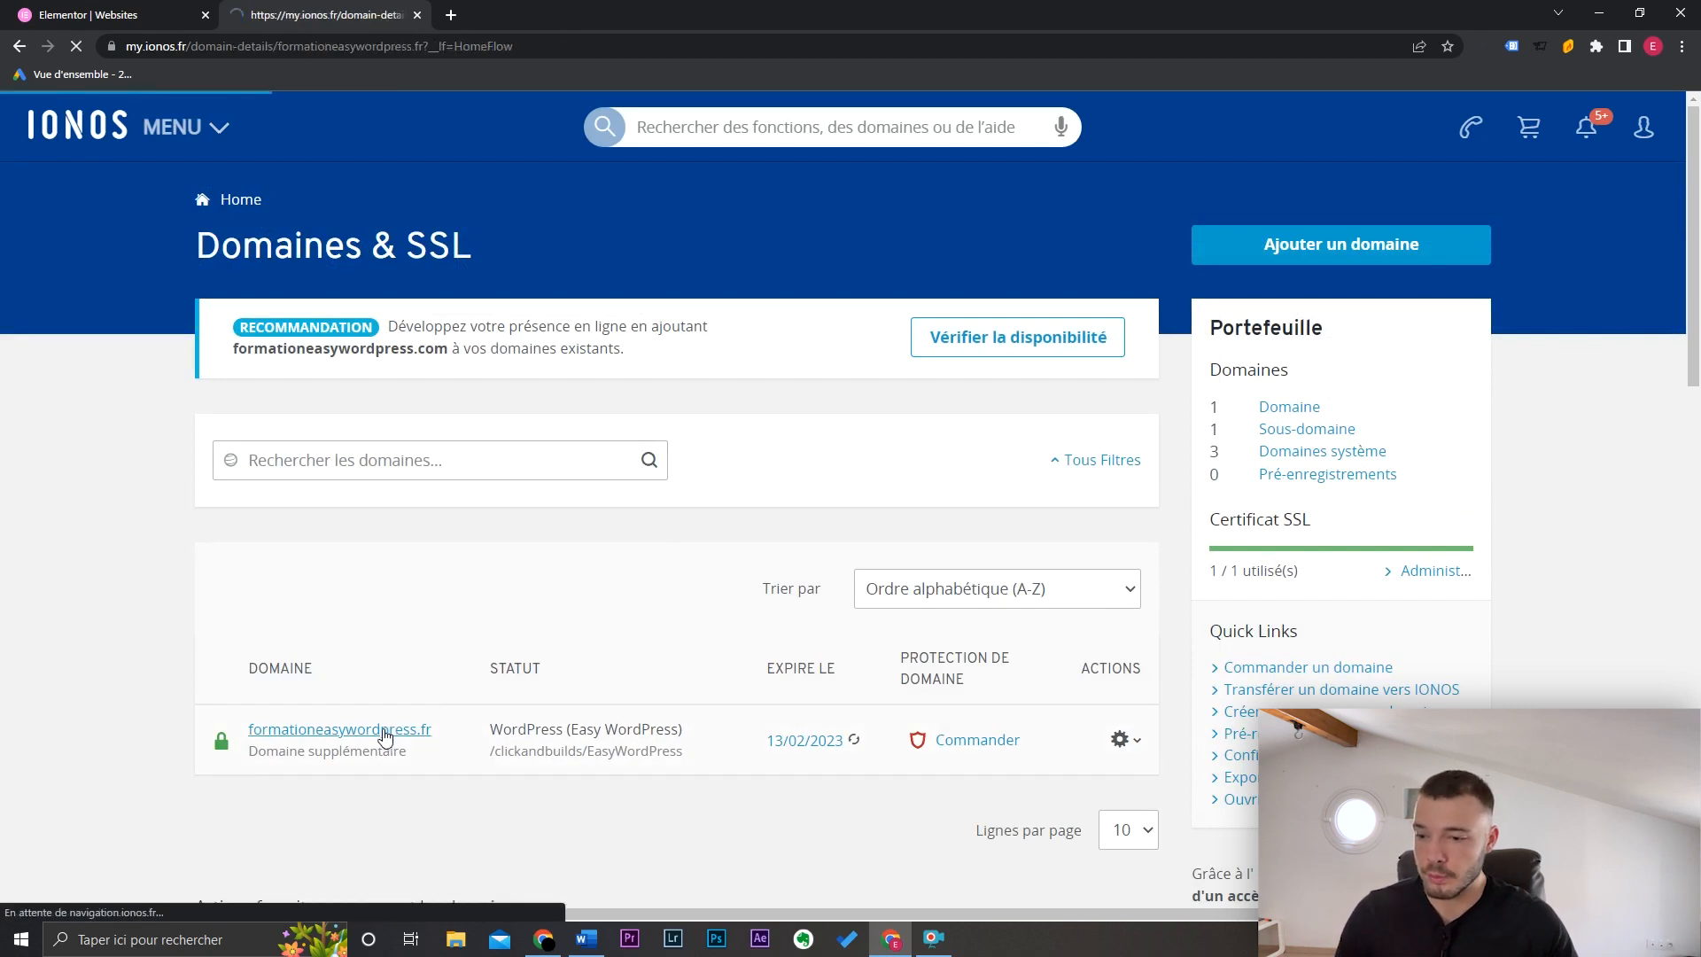
pyautogui.click(1214, 363)
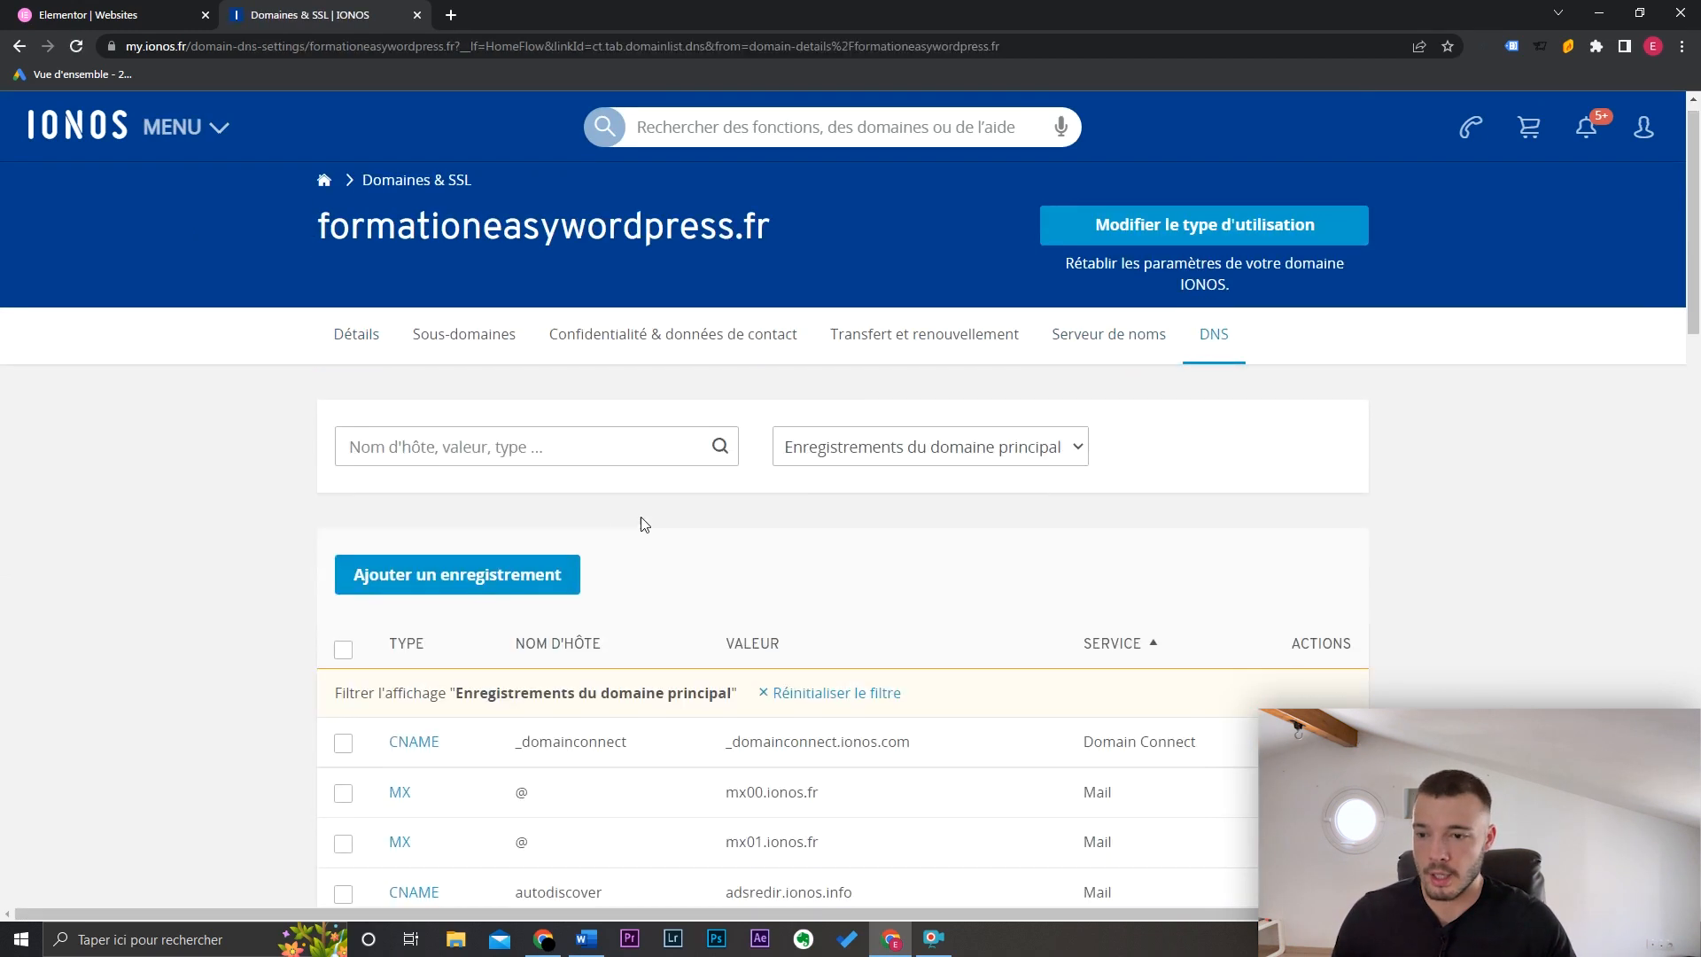
pyautogui.click(502, 588)
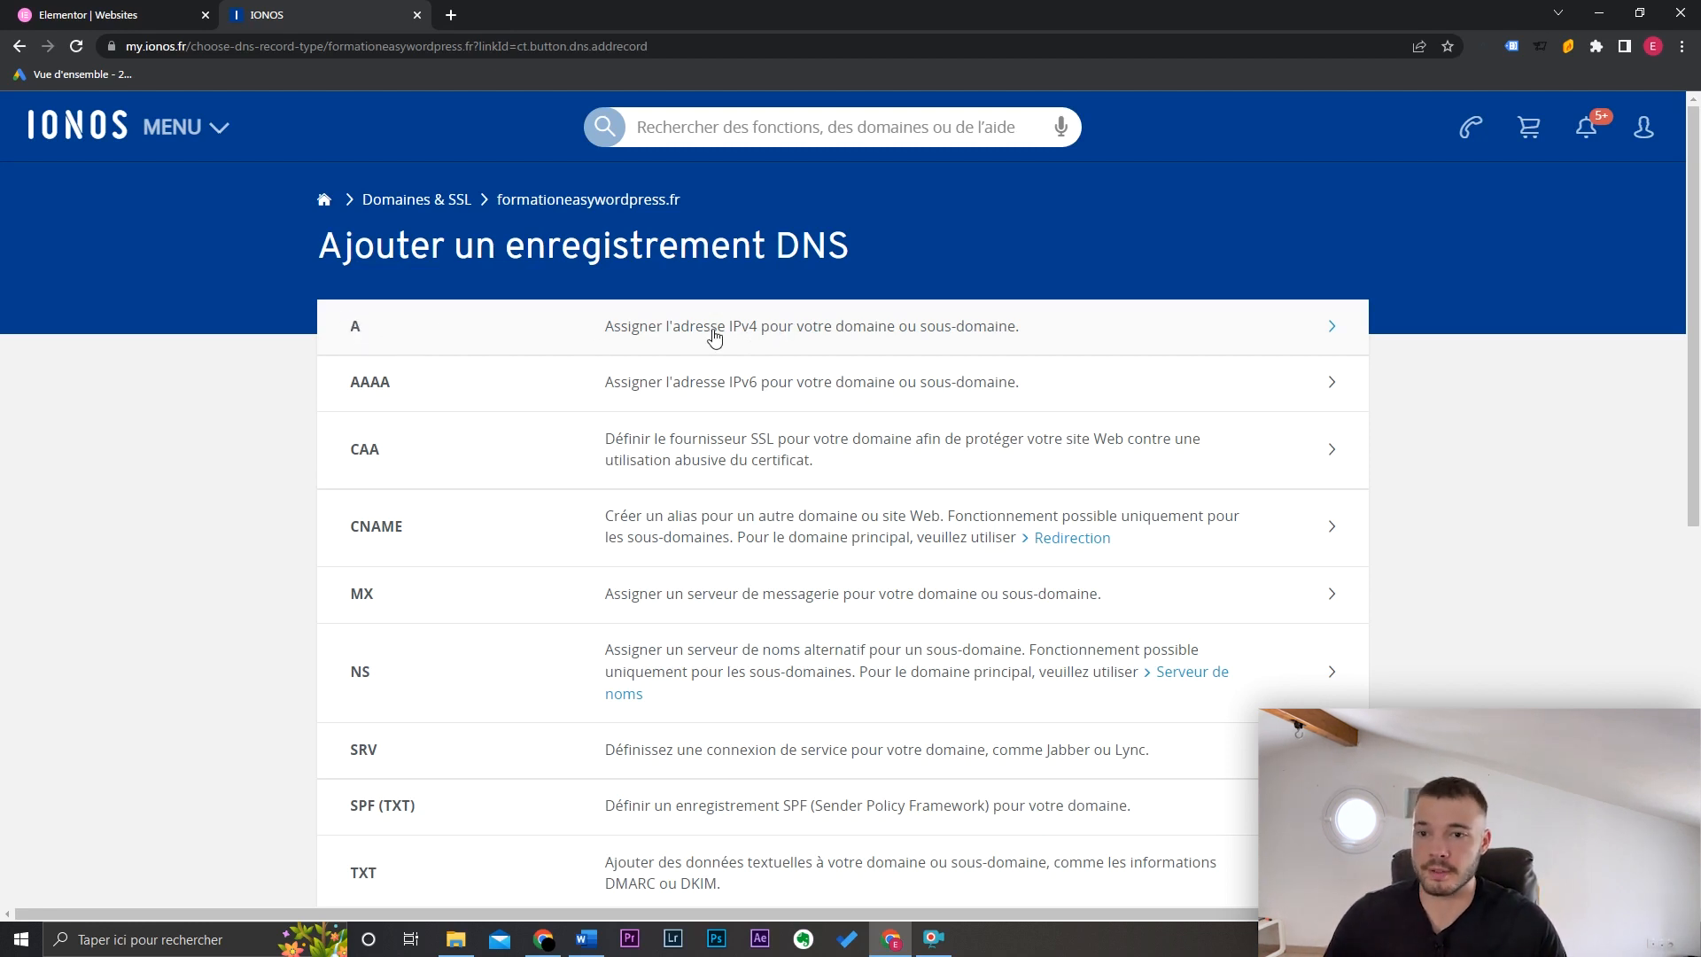
pyautogui.click(755, 339)
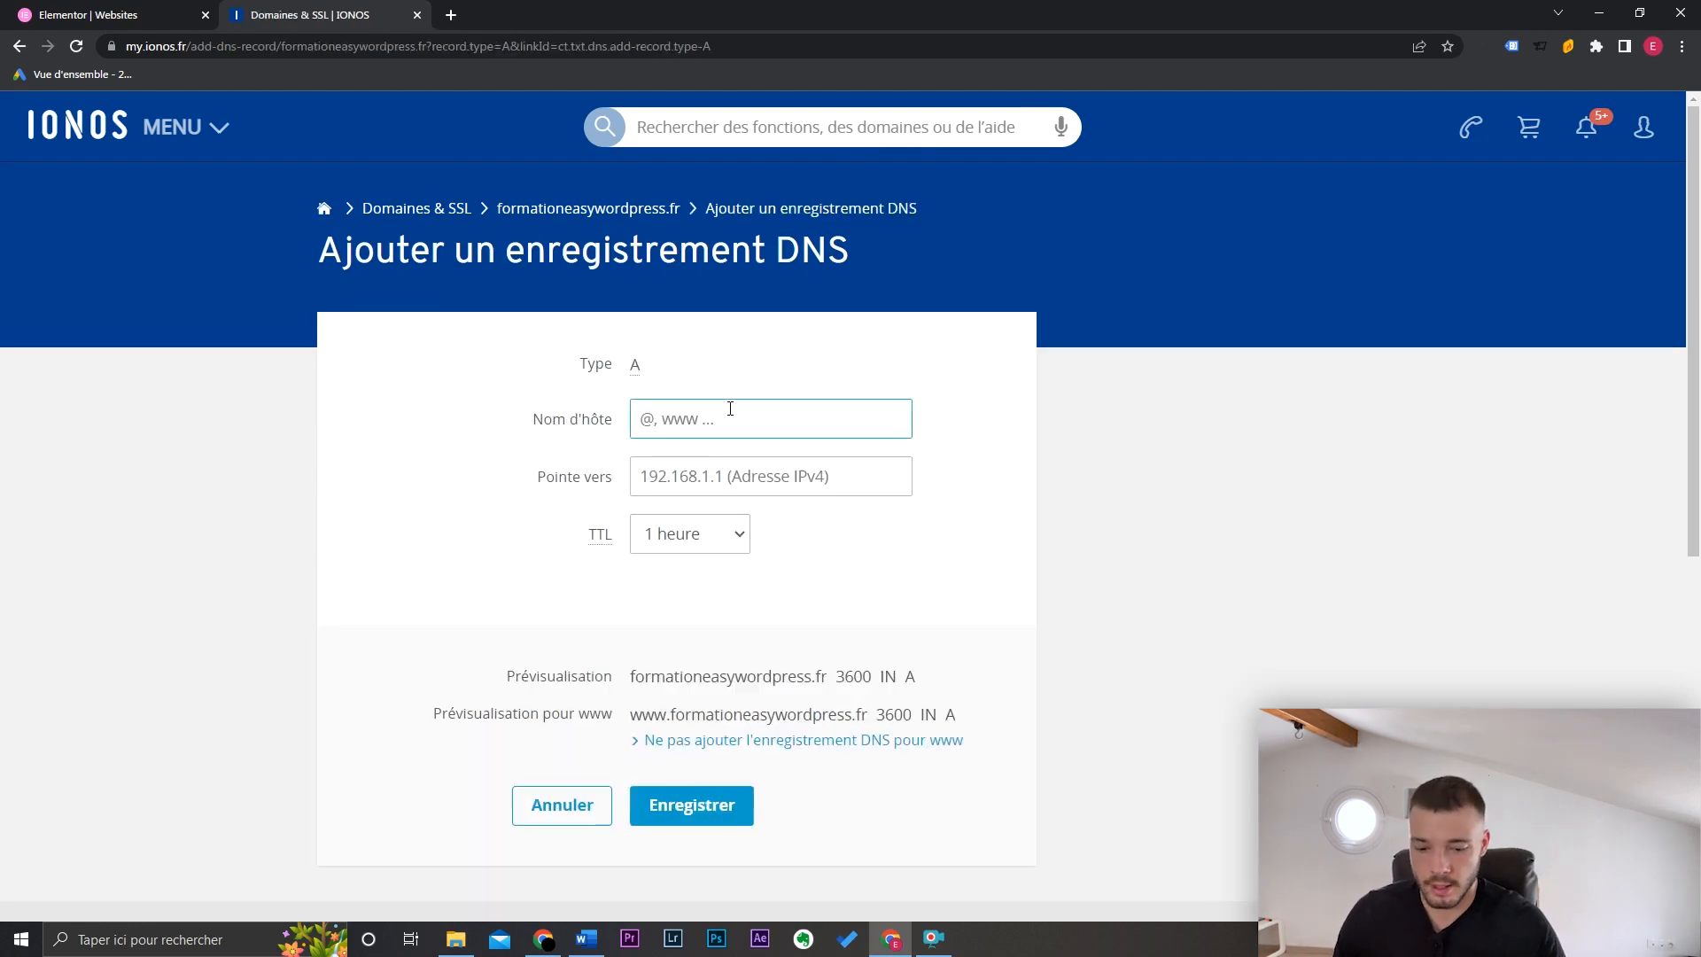
pyautogui.write('@')
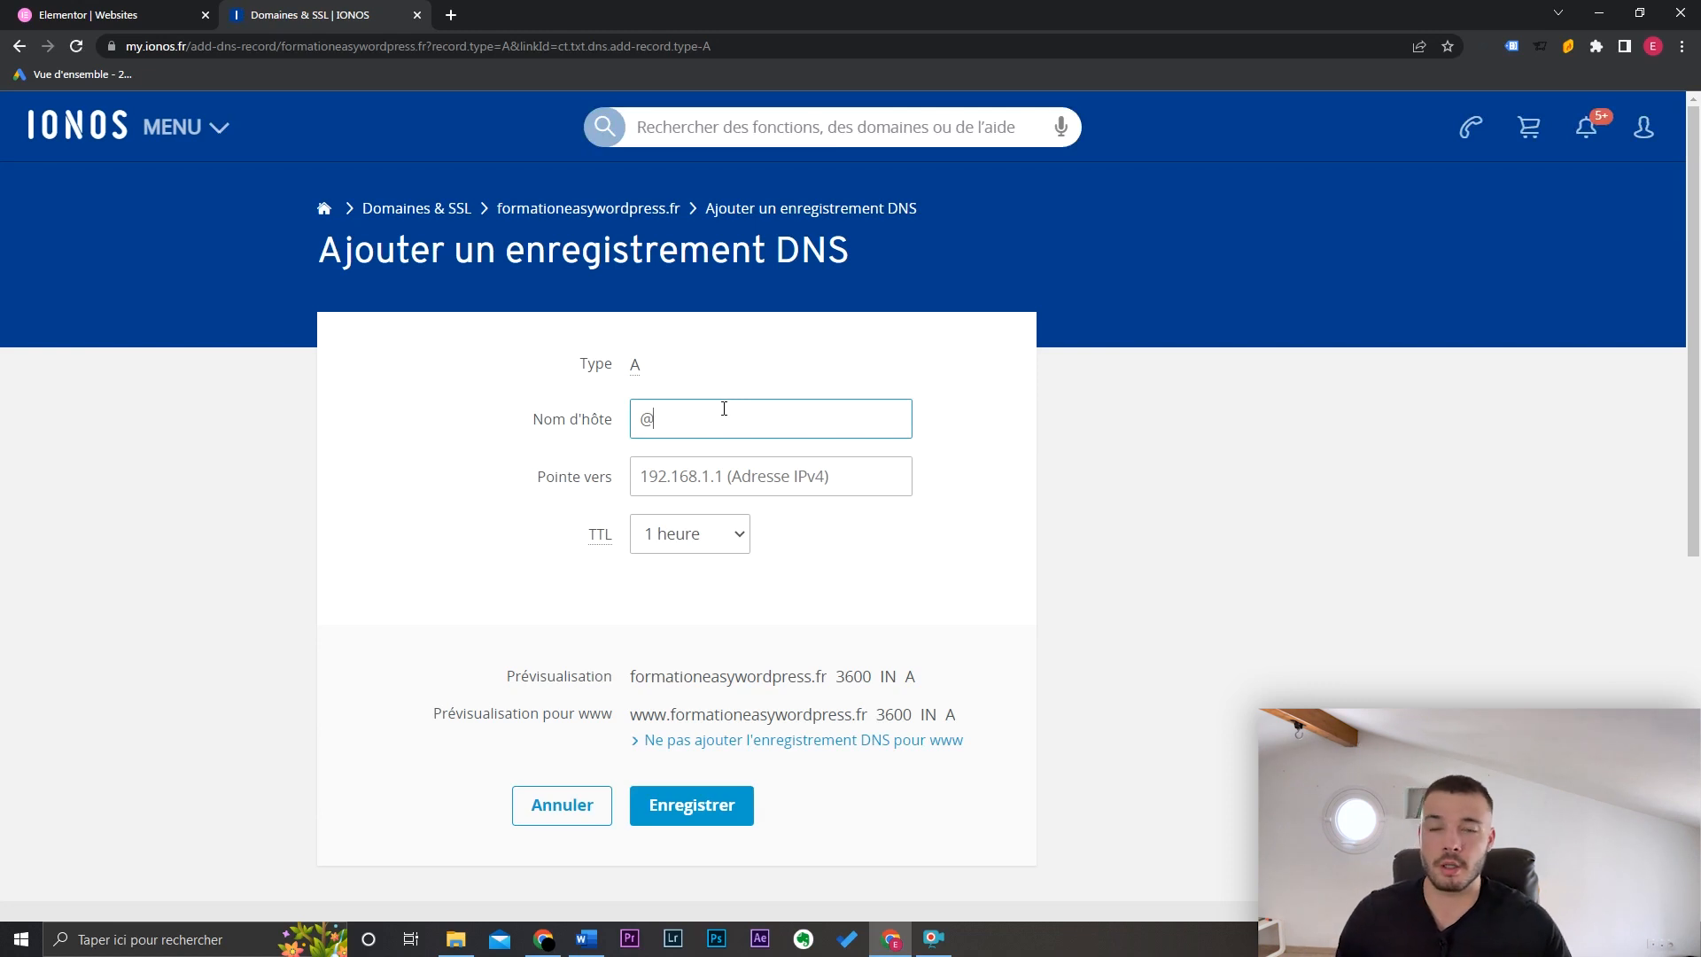
pyautogui.click(88, 15)
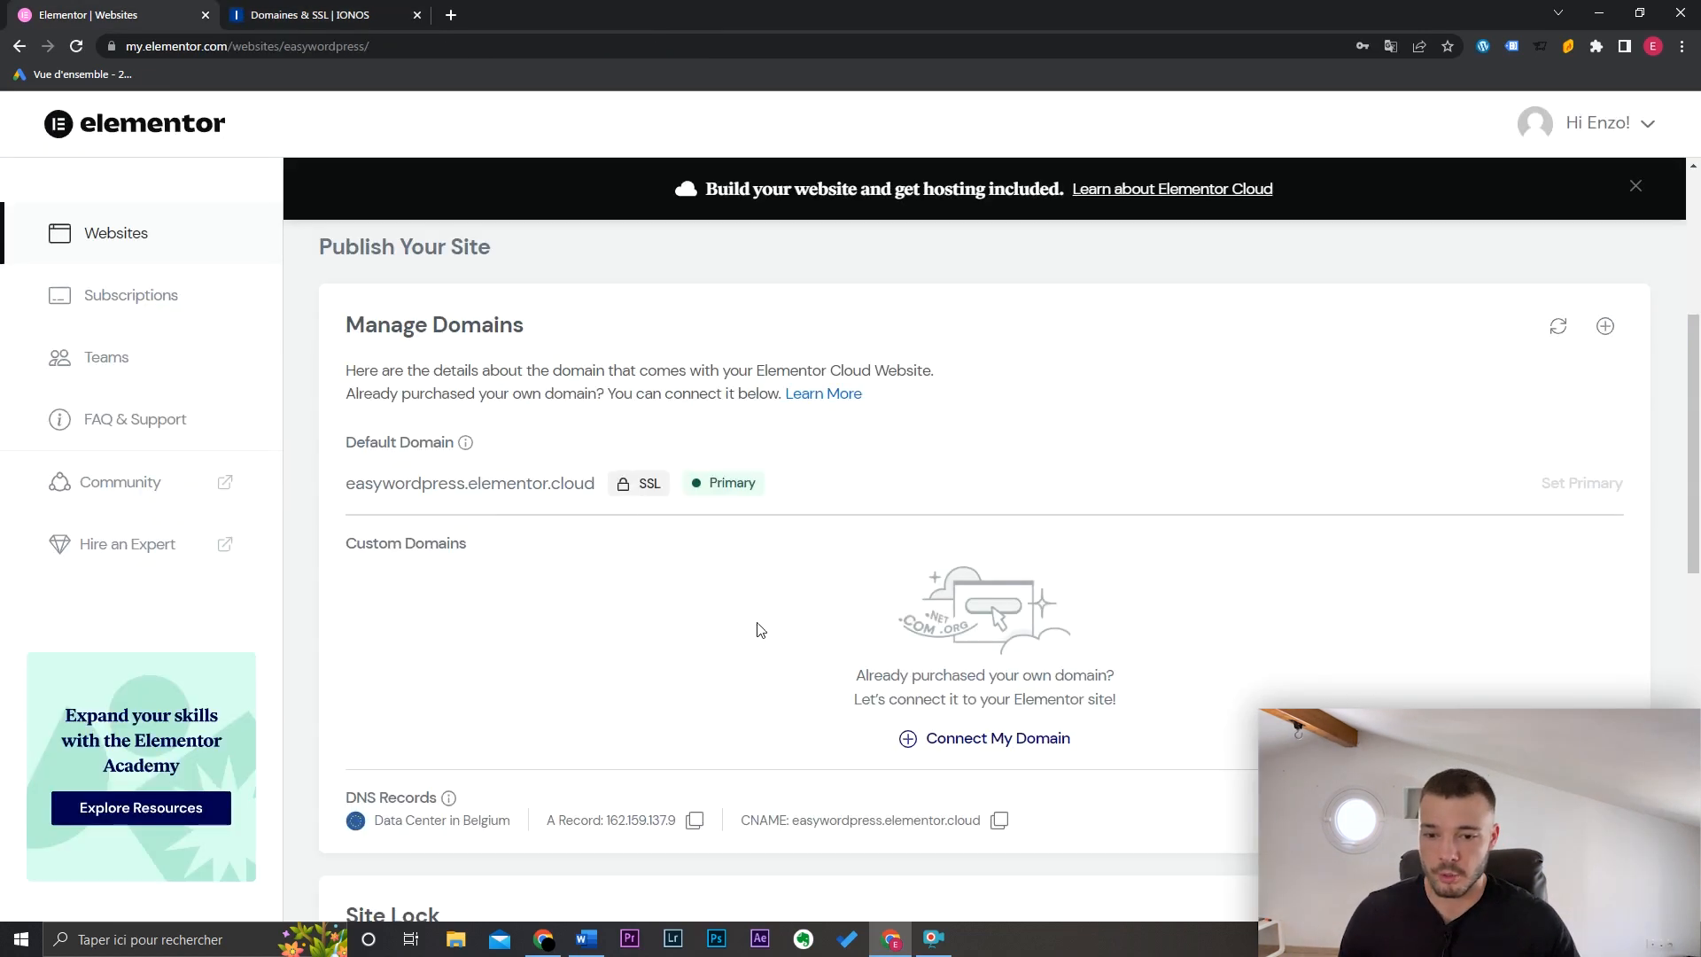
# Step: Copy the A record address 162.159.137.9 into the IONOS record's 'Pointe vers' and save
pyautogui.click(994, 743)
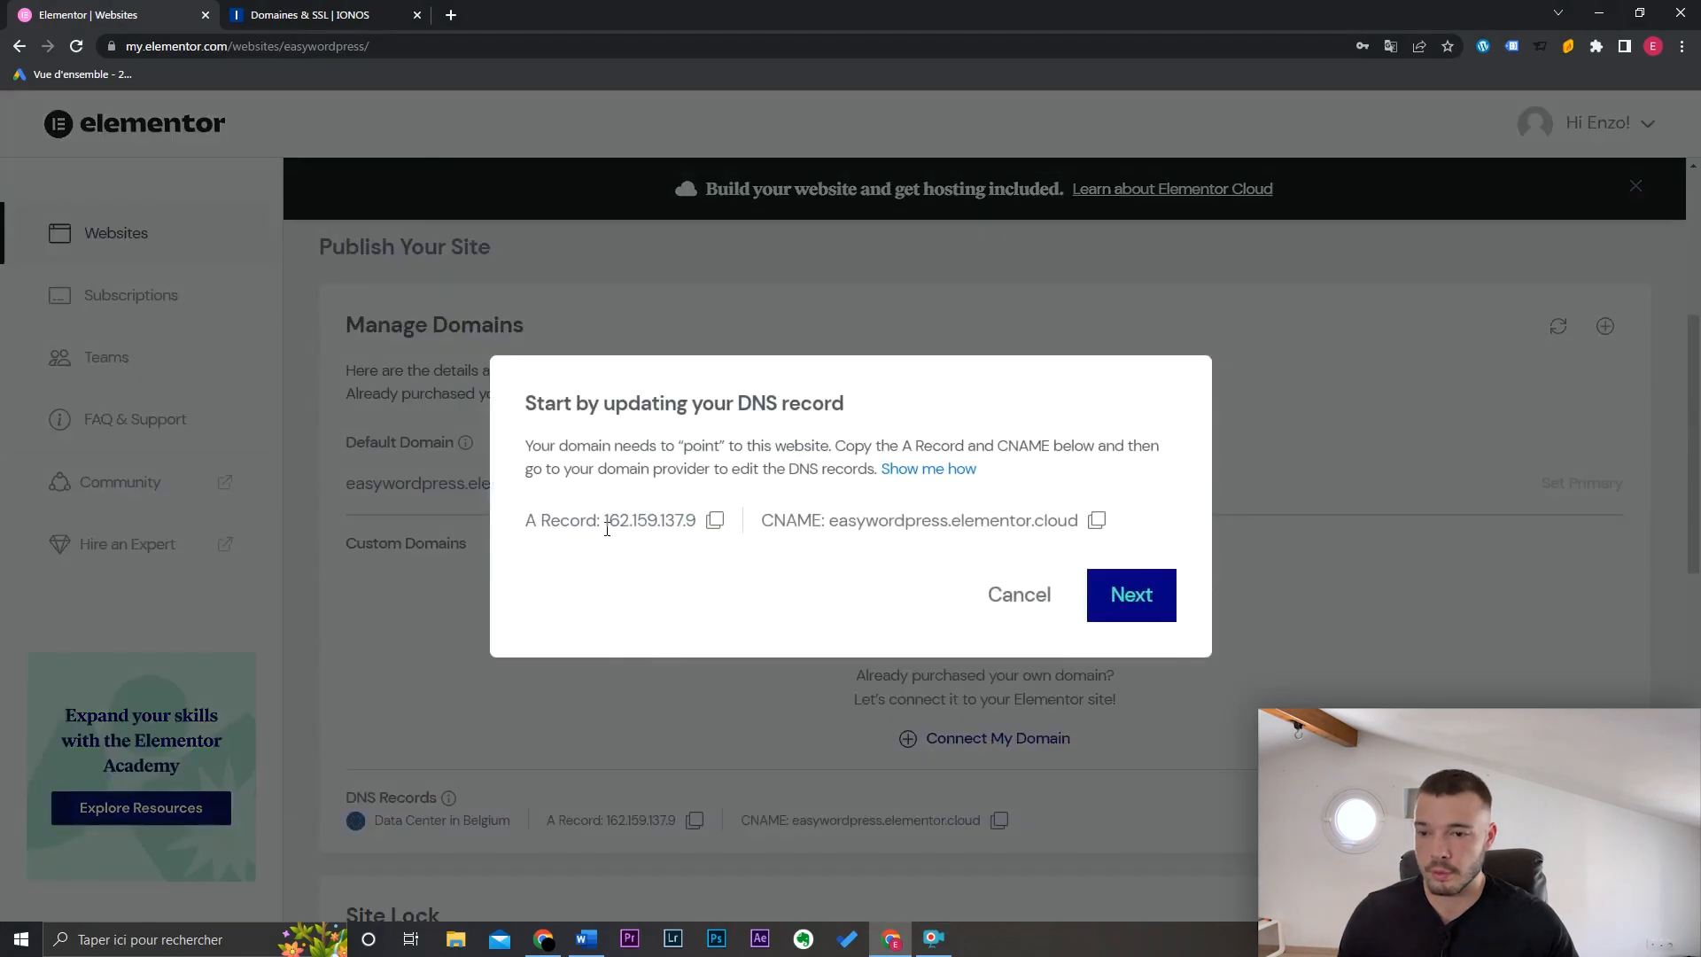
pyautogui.click(716, 521)
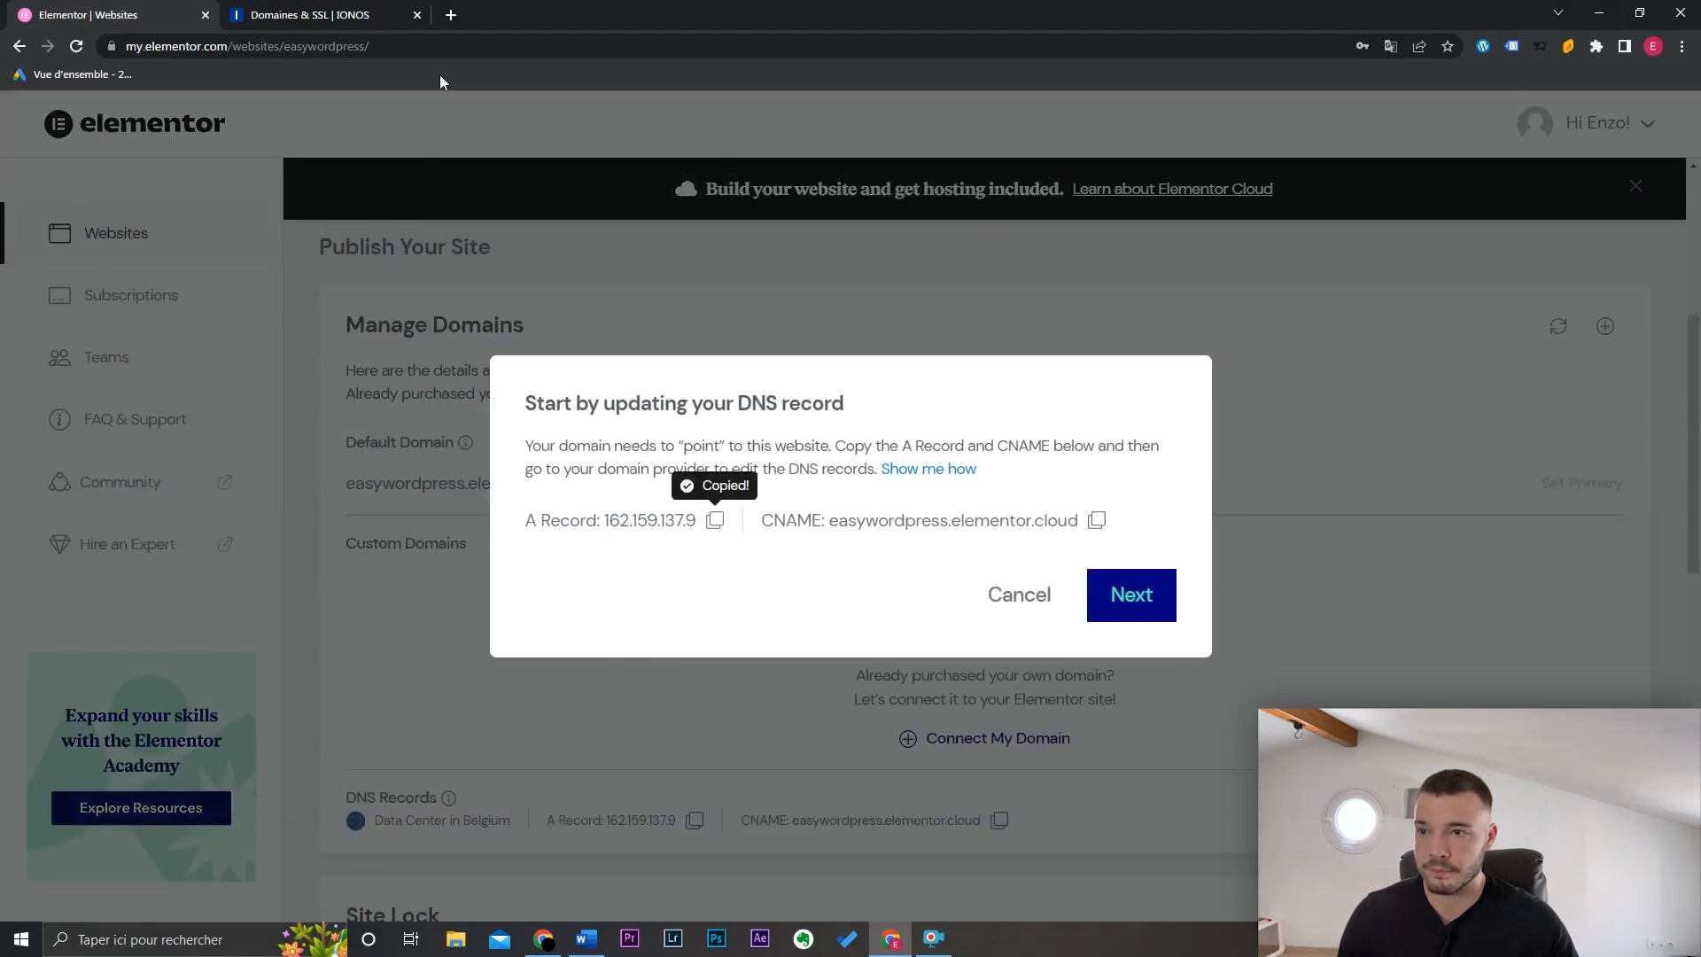
pyautogui.hotkey('ctrl', 'Tab')
pyautogui.click(839, 478)
pyautogui.hotkey('ctrl', 'v')
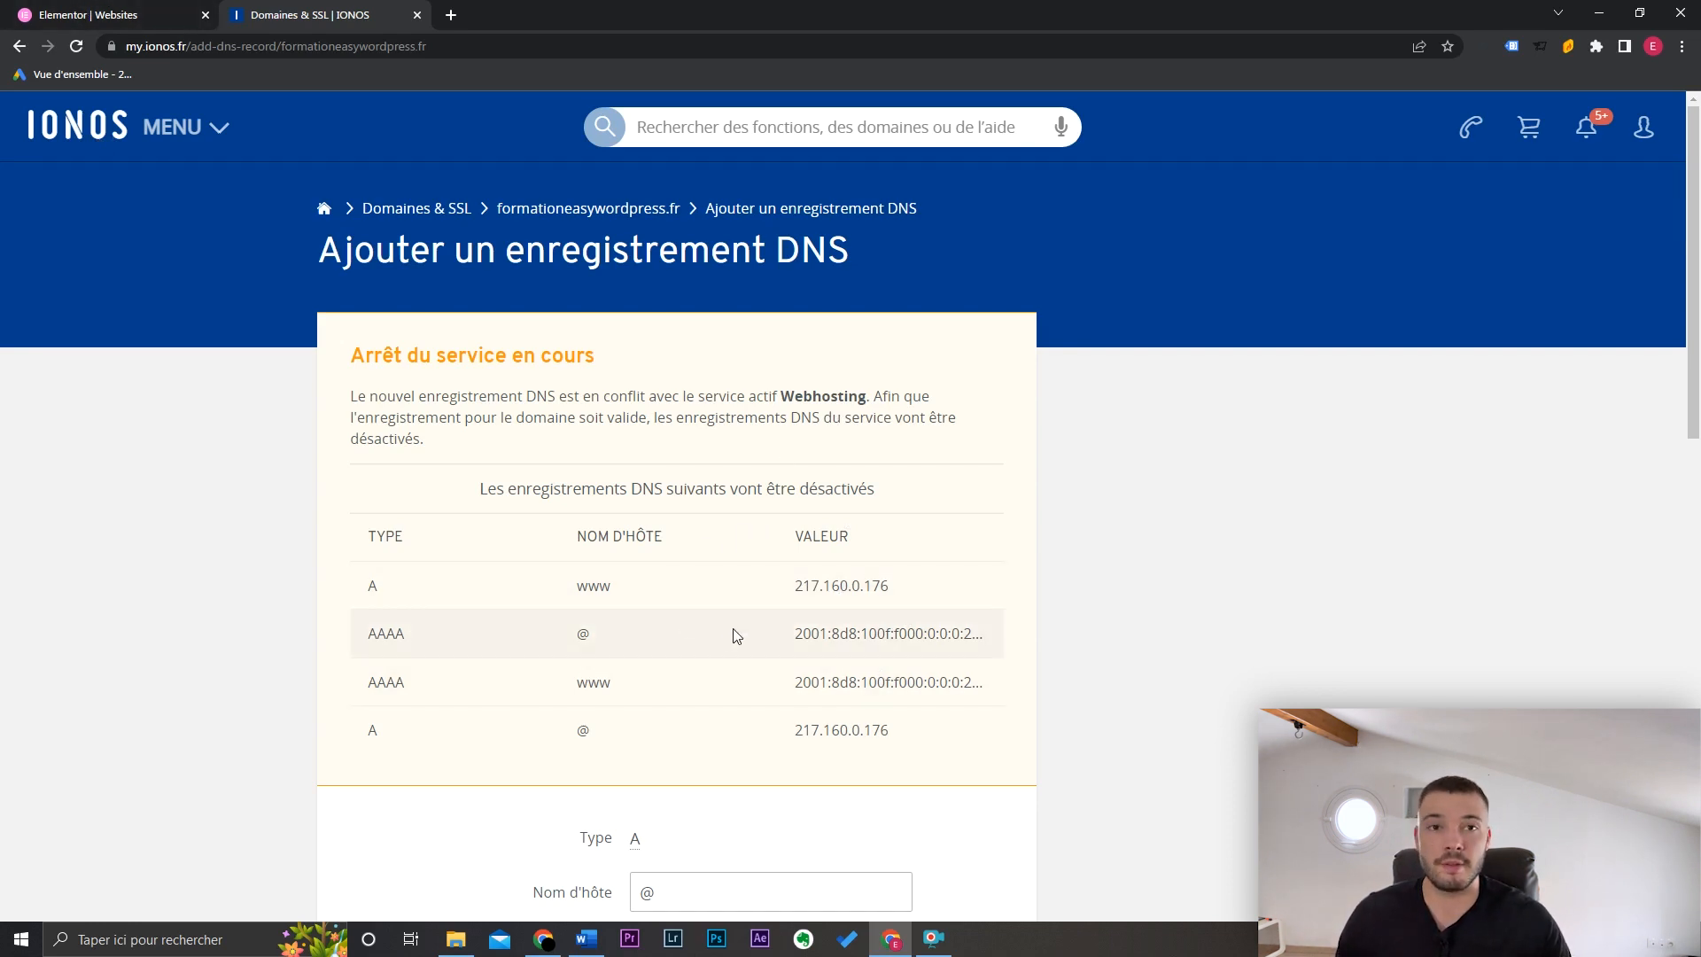
pyautogui.moveTo(1696, 268); pyautogui.dragTo(1699, 516)
pyautogui.click(665, 709)
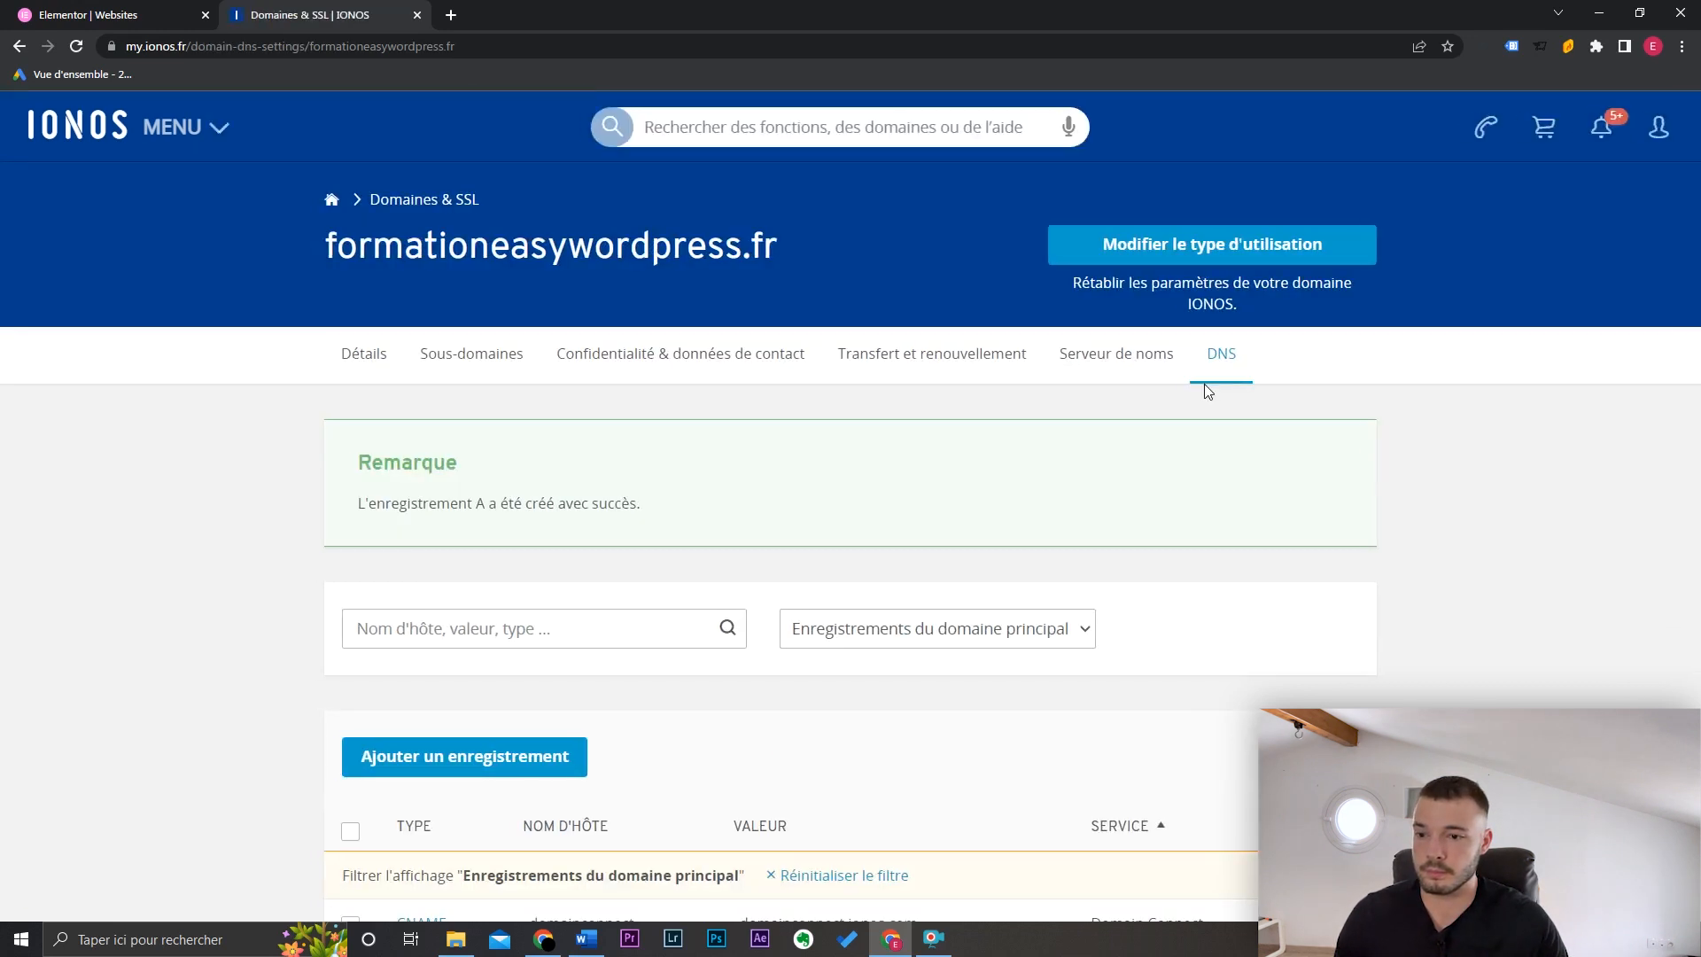
pyautogui.click(88, 14)
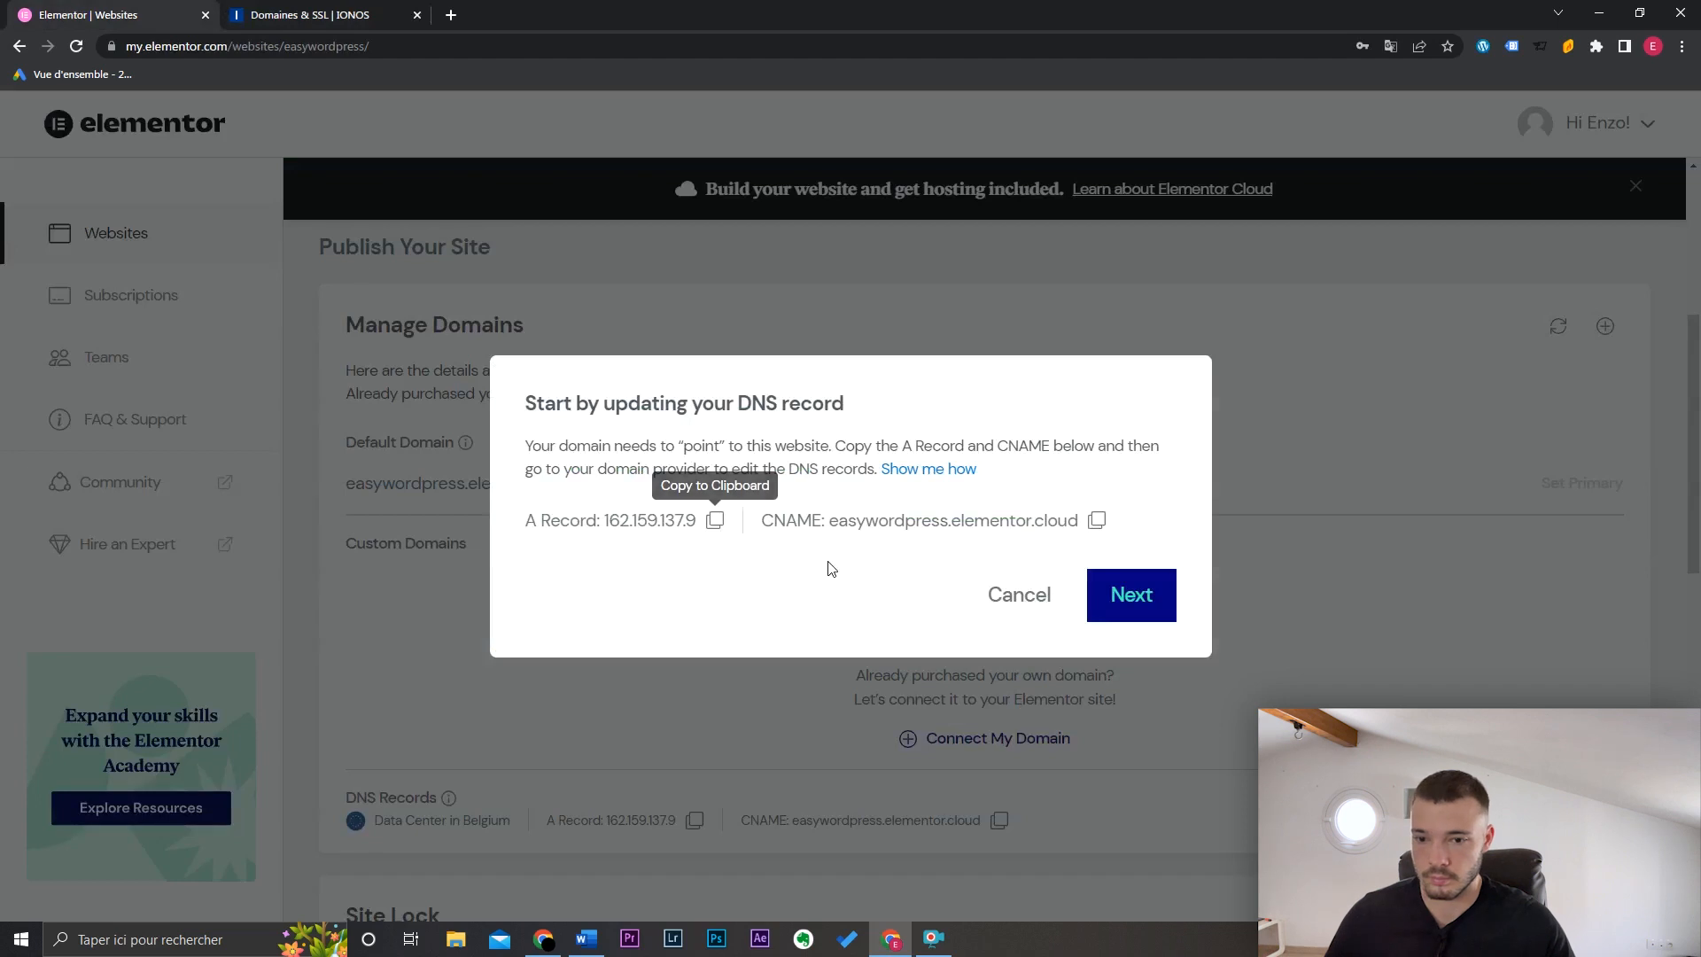
# Step: Enter formationeasywordpress.fr as the custom domain and connect it to Easy WordPress
pyautogui.click(1144, 595)
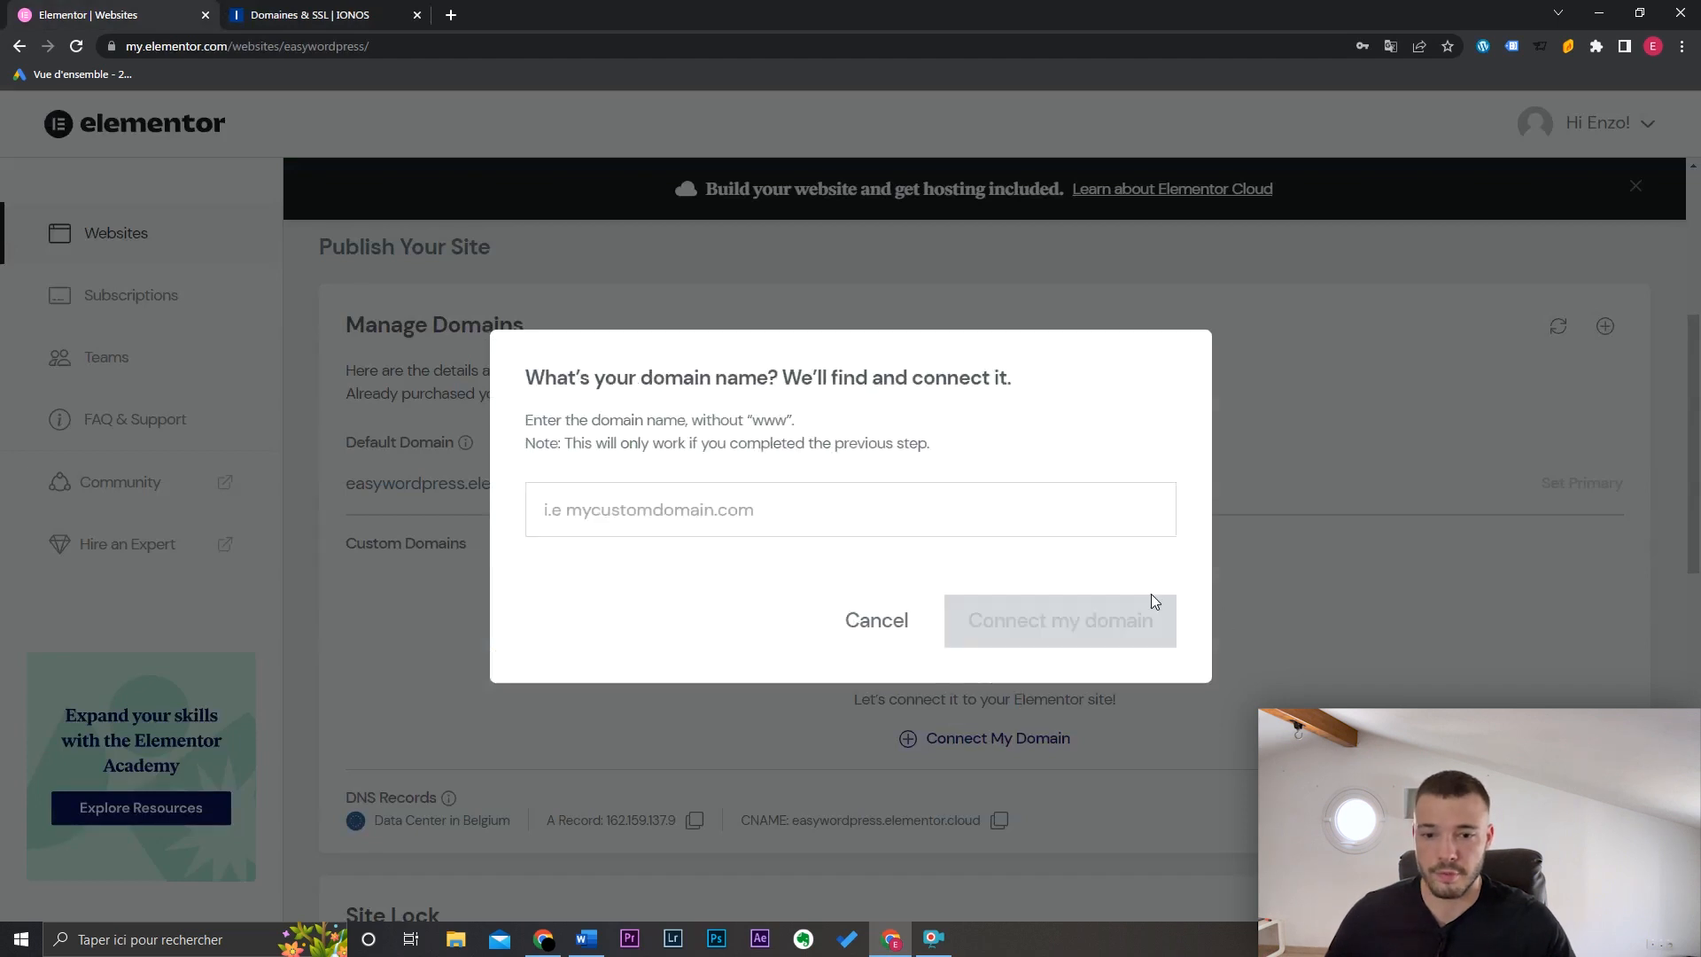
pyautogui.click(768, 515)
pyautogui.write('formati')
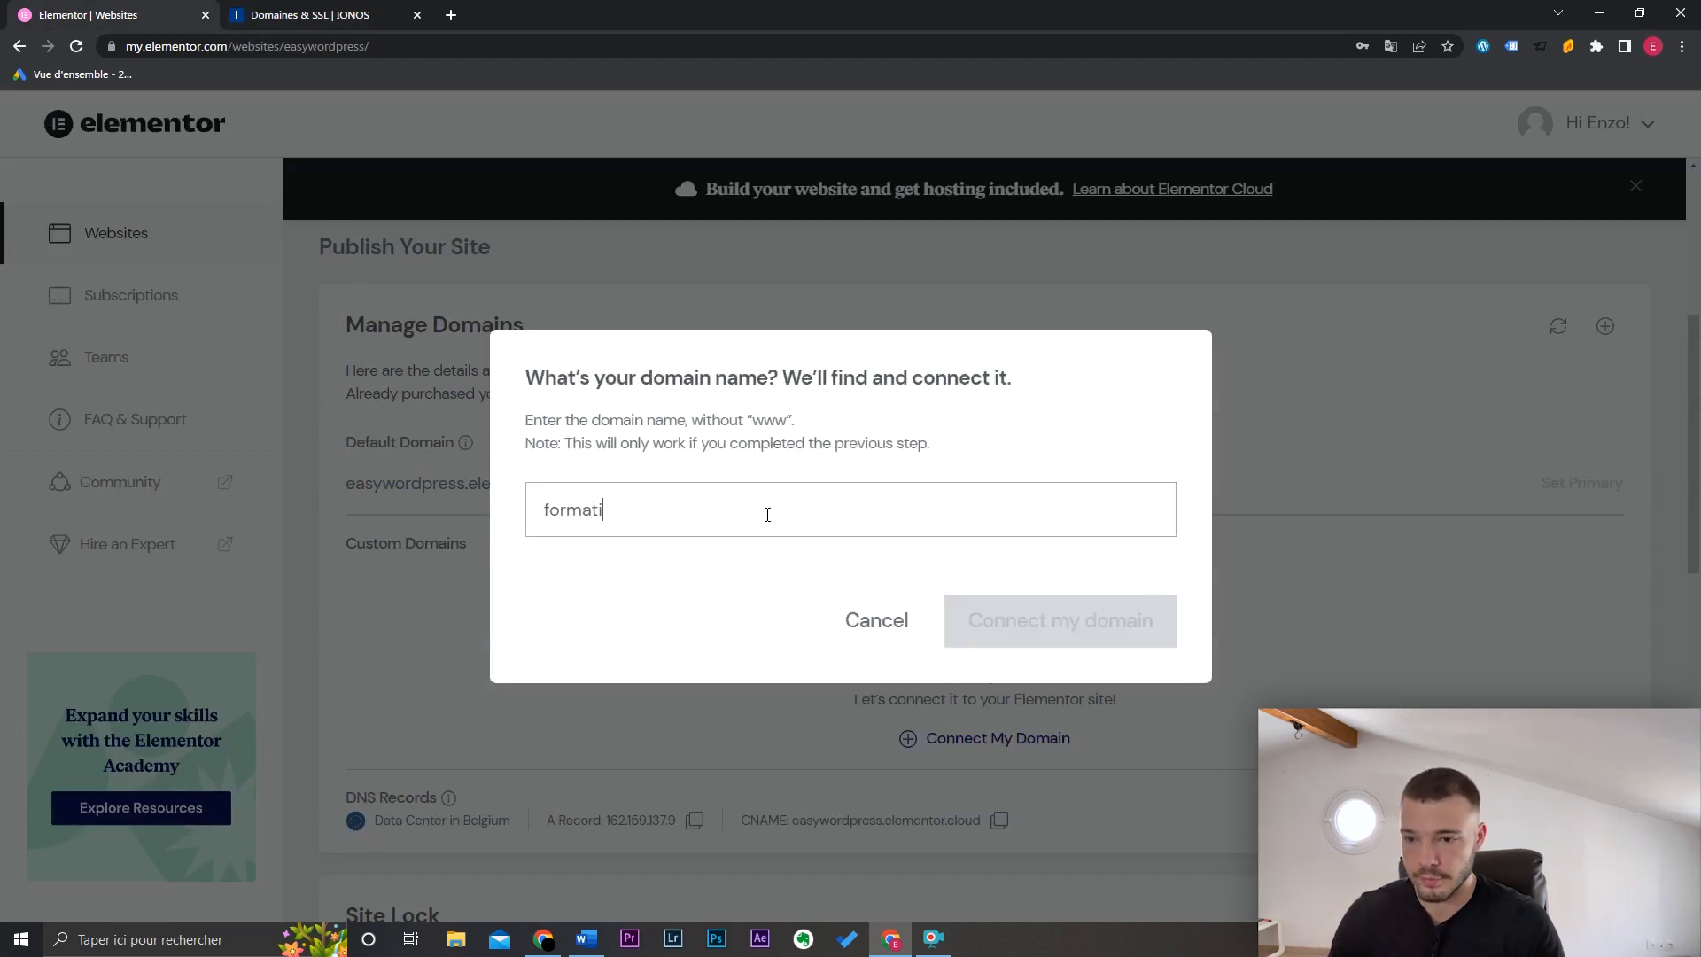
pyautogui.write('oneasywordpress')
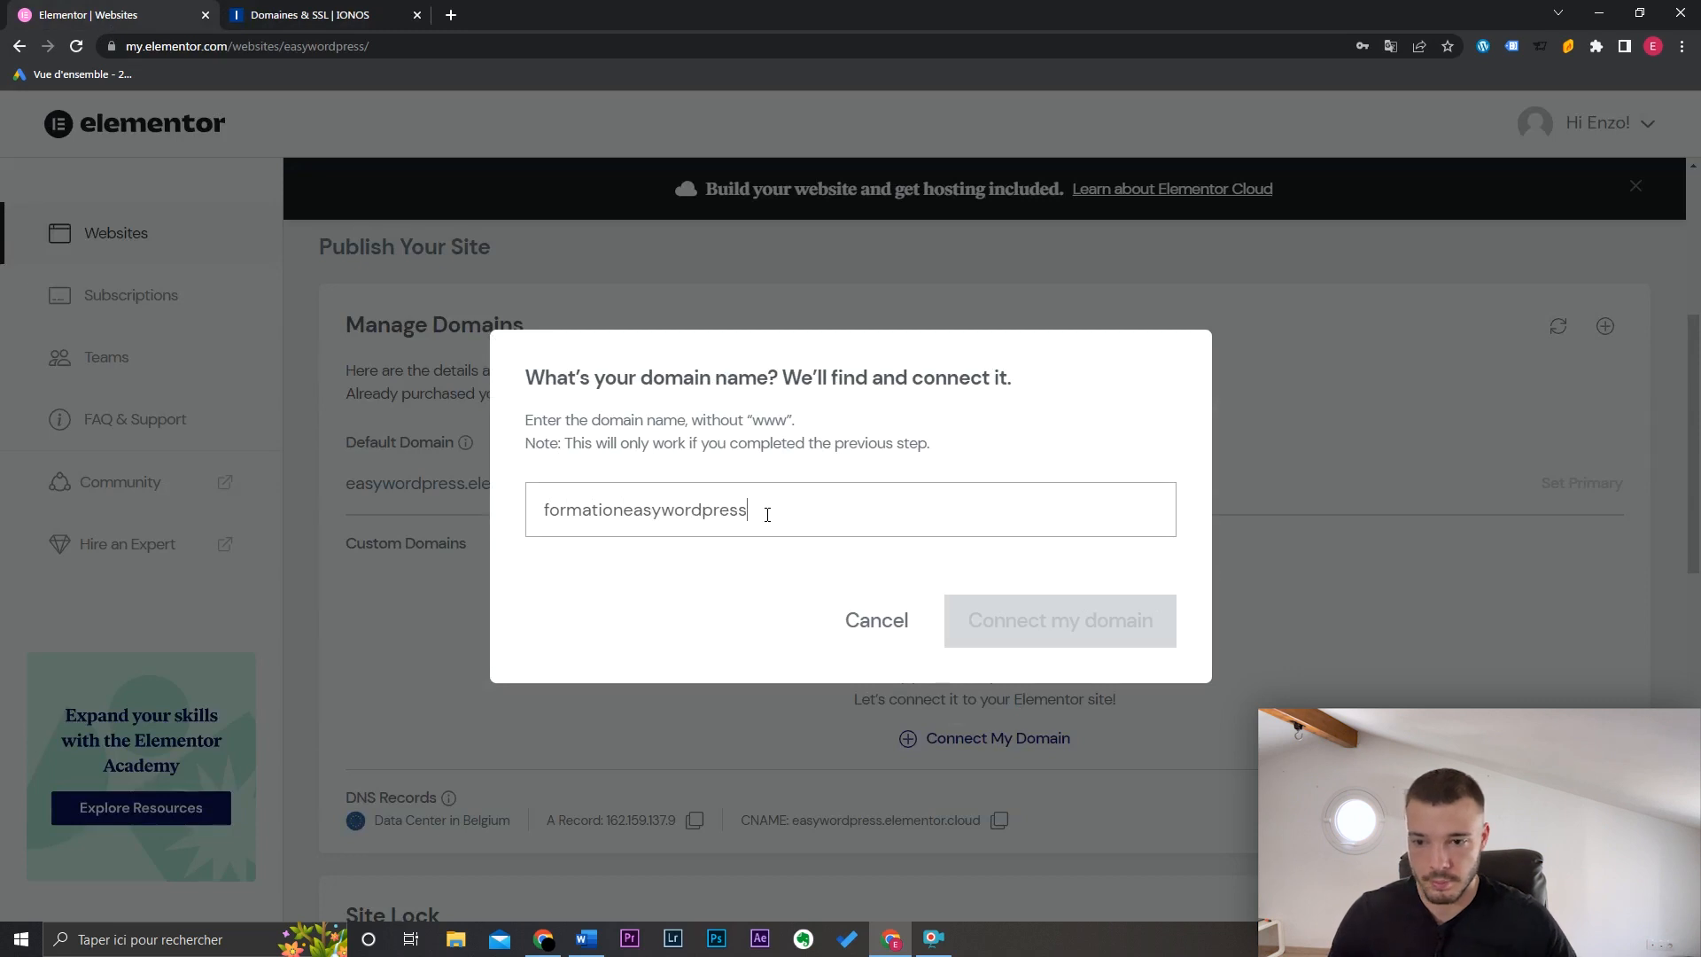
pyautogui.write('.fr')
pyautogui.click(1098, 654)
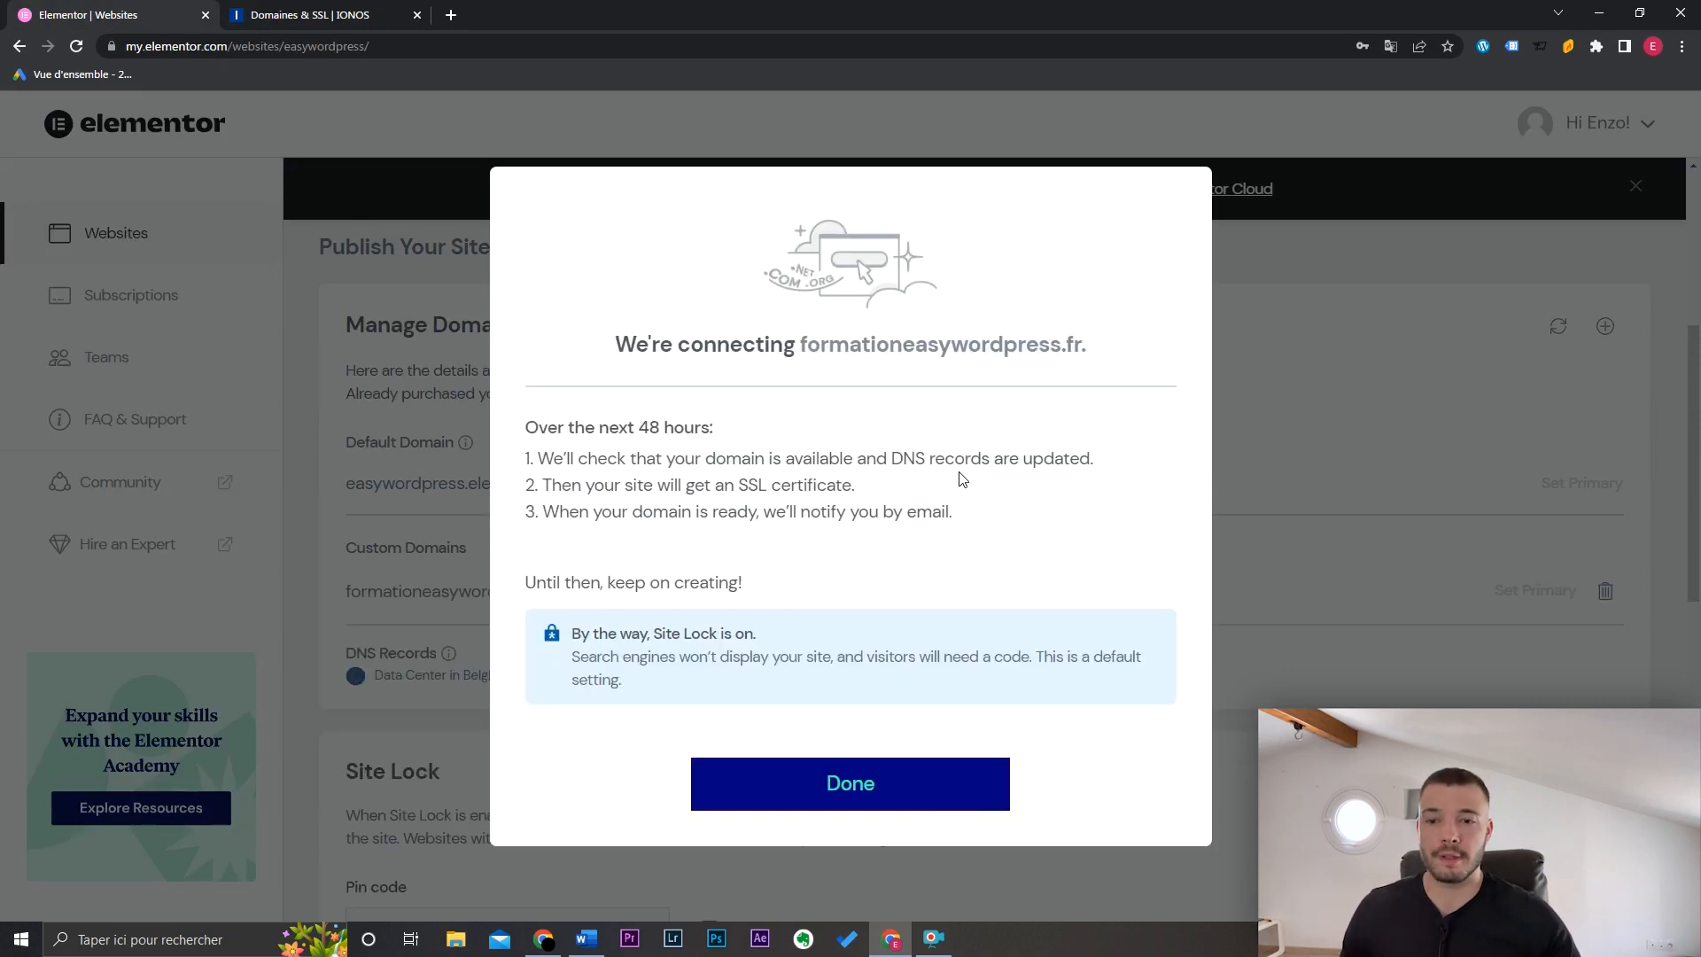
pyautogui.click(890, 797)
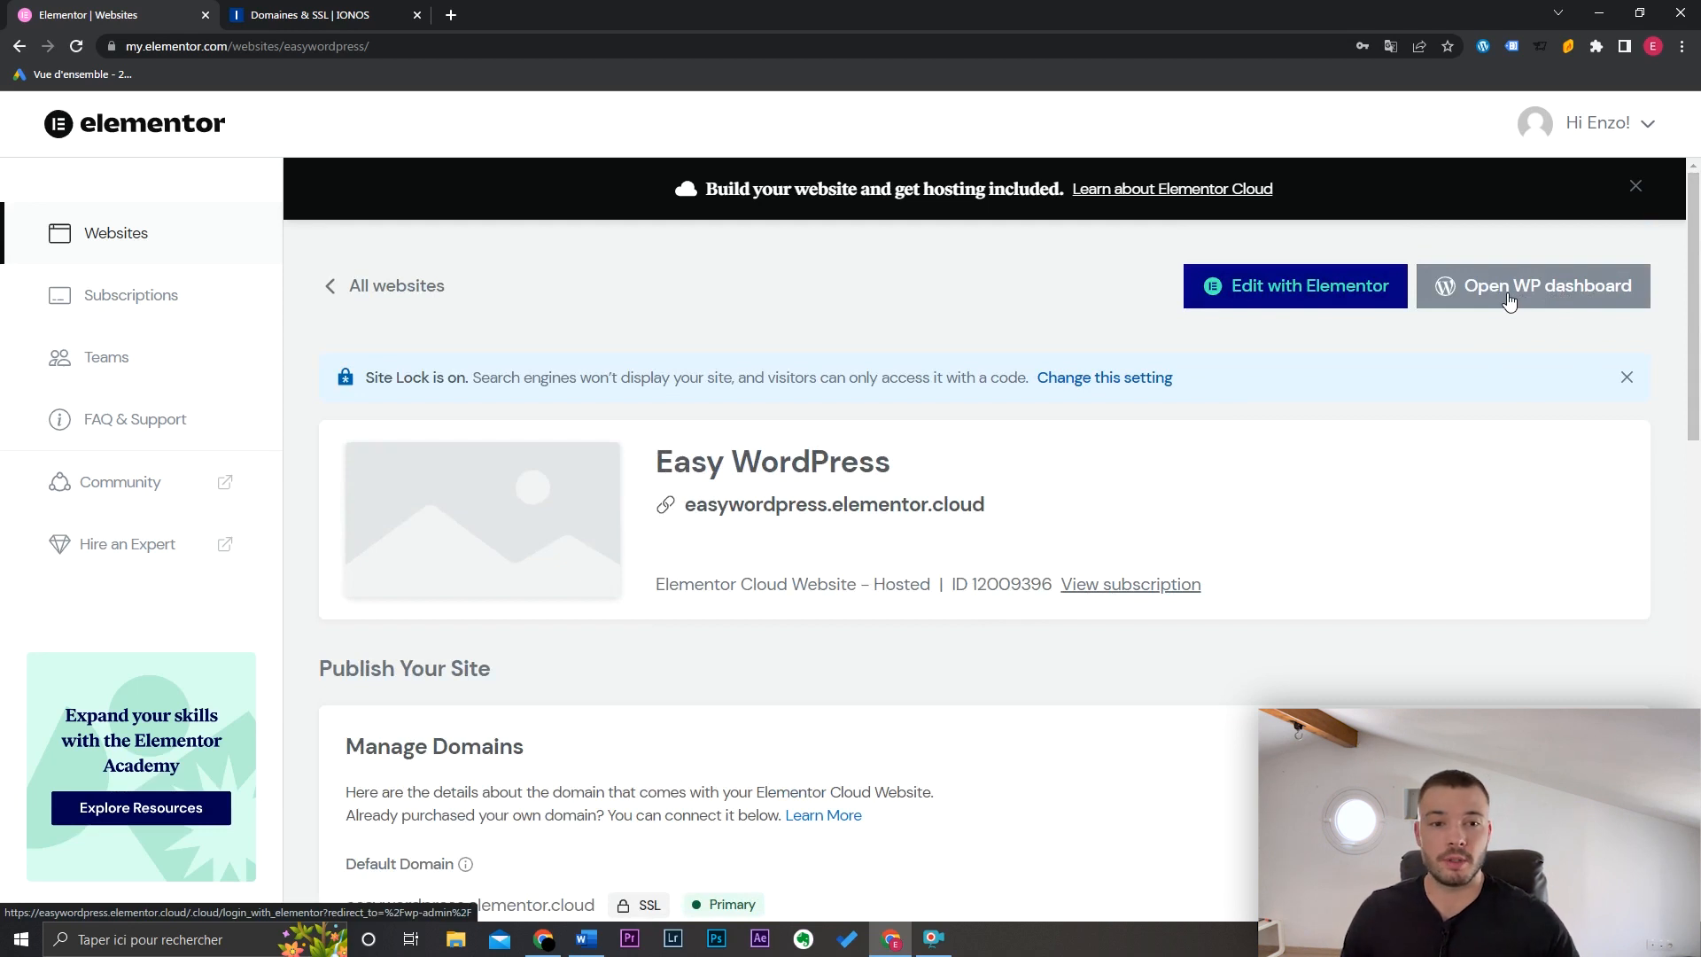
# Step: Open the WordPress dashboard and review the Articles, Médias, Pages, Elementor and Apparence menus
pyautogui.click(1526, 297)
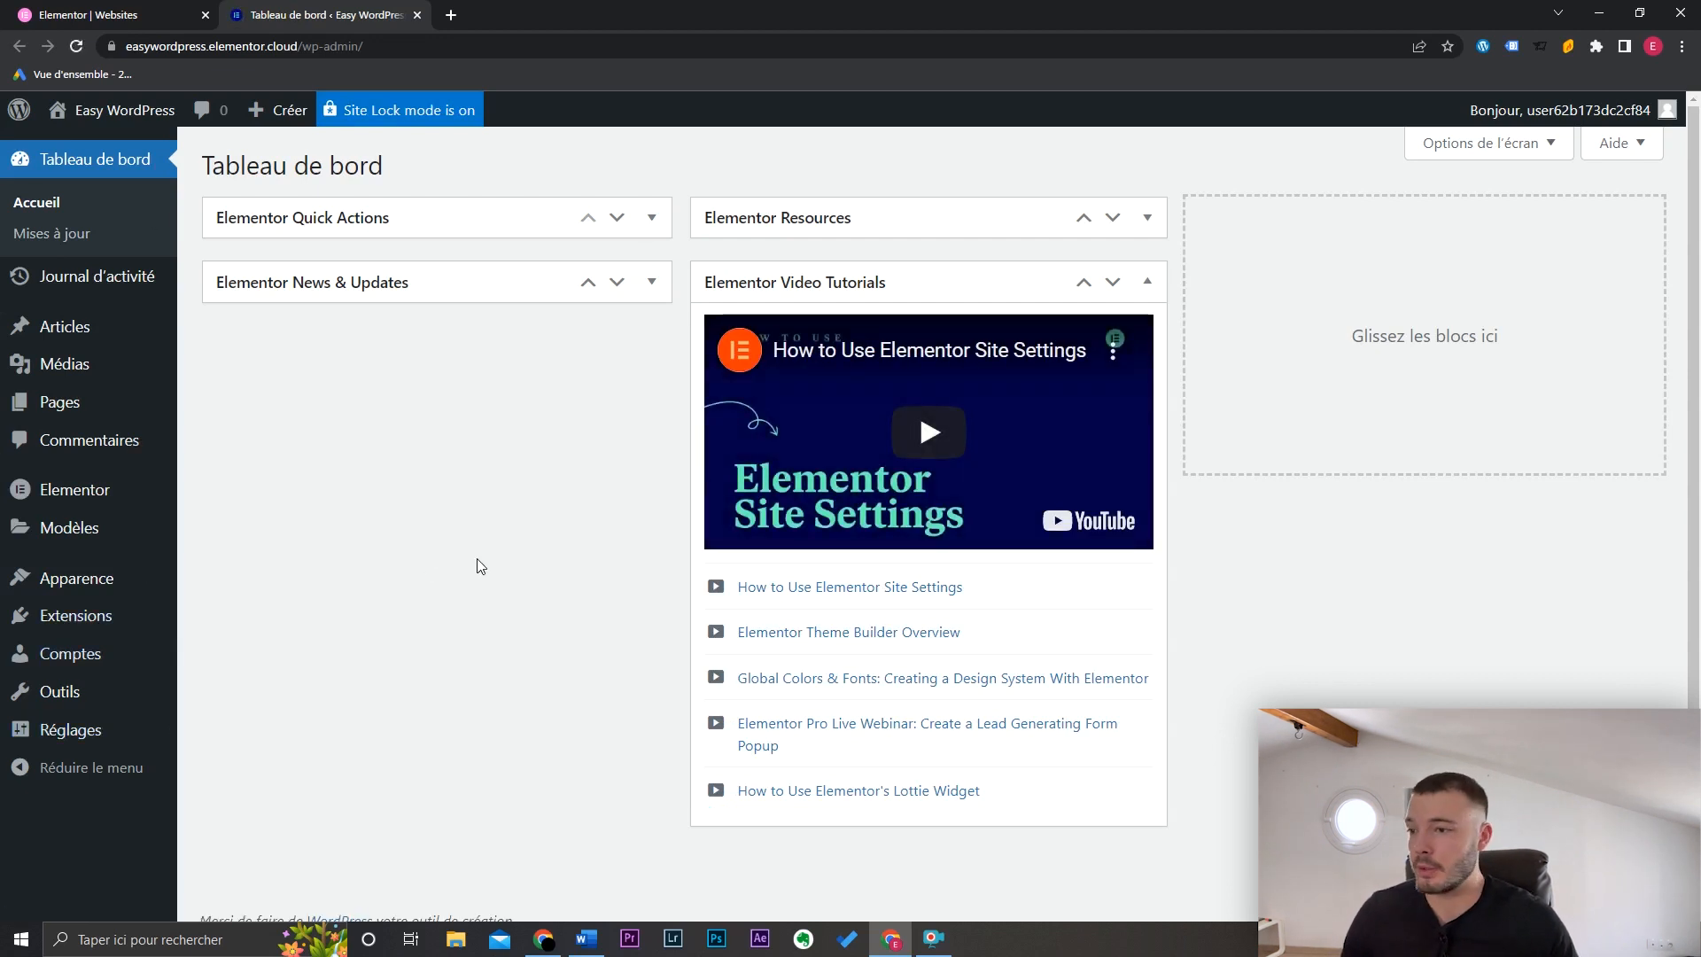
pyautogui.moveTo(164, 342)
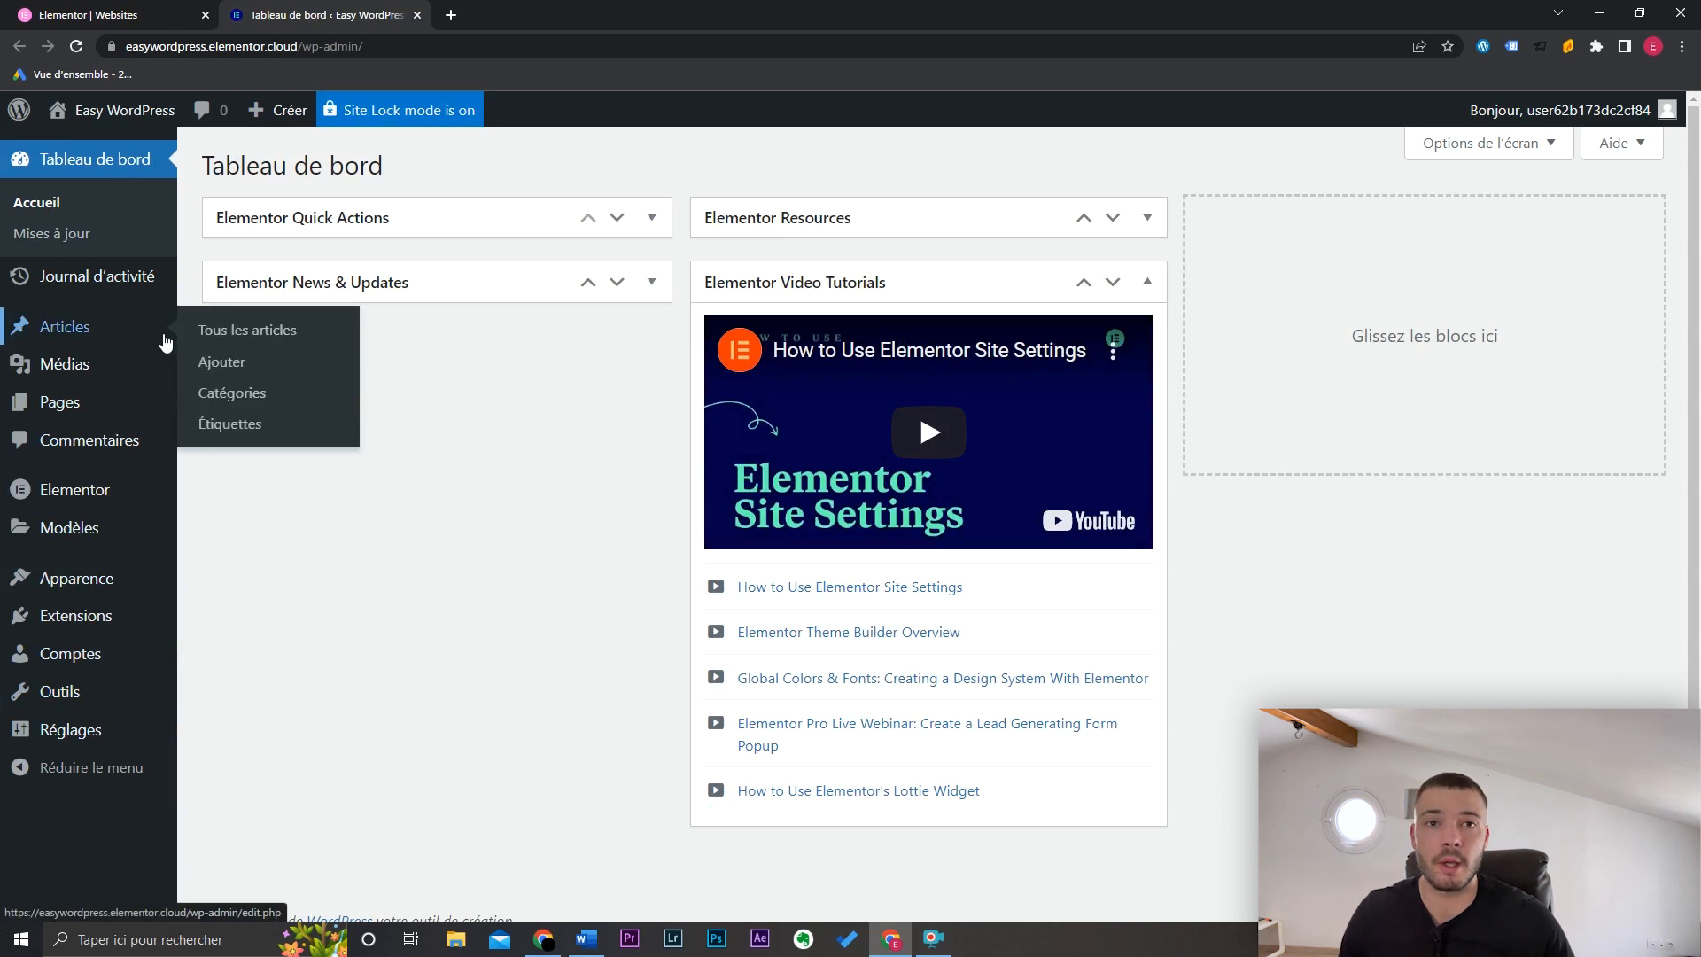
pyautogui.moveTo(152, 370)
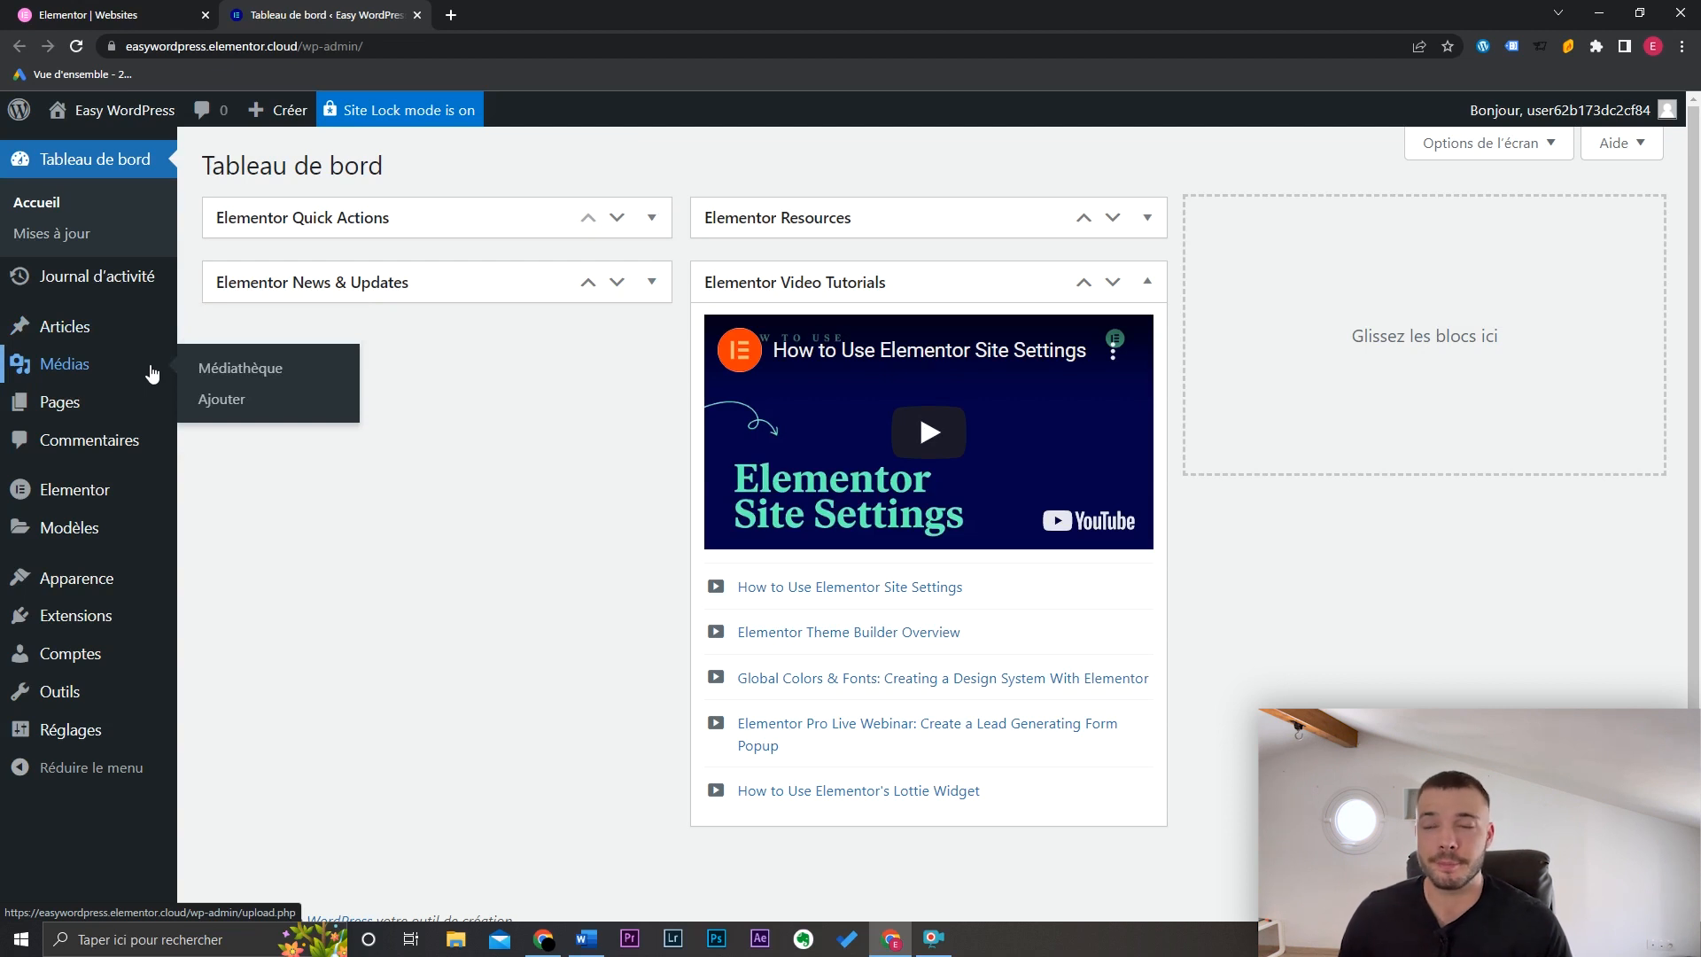
pyautogui.moveTo(128, 414)
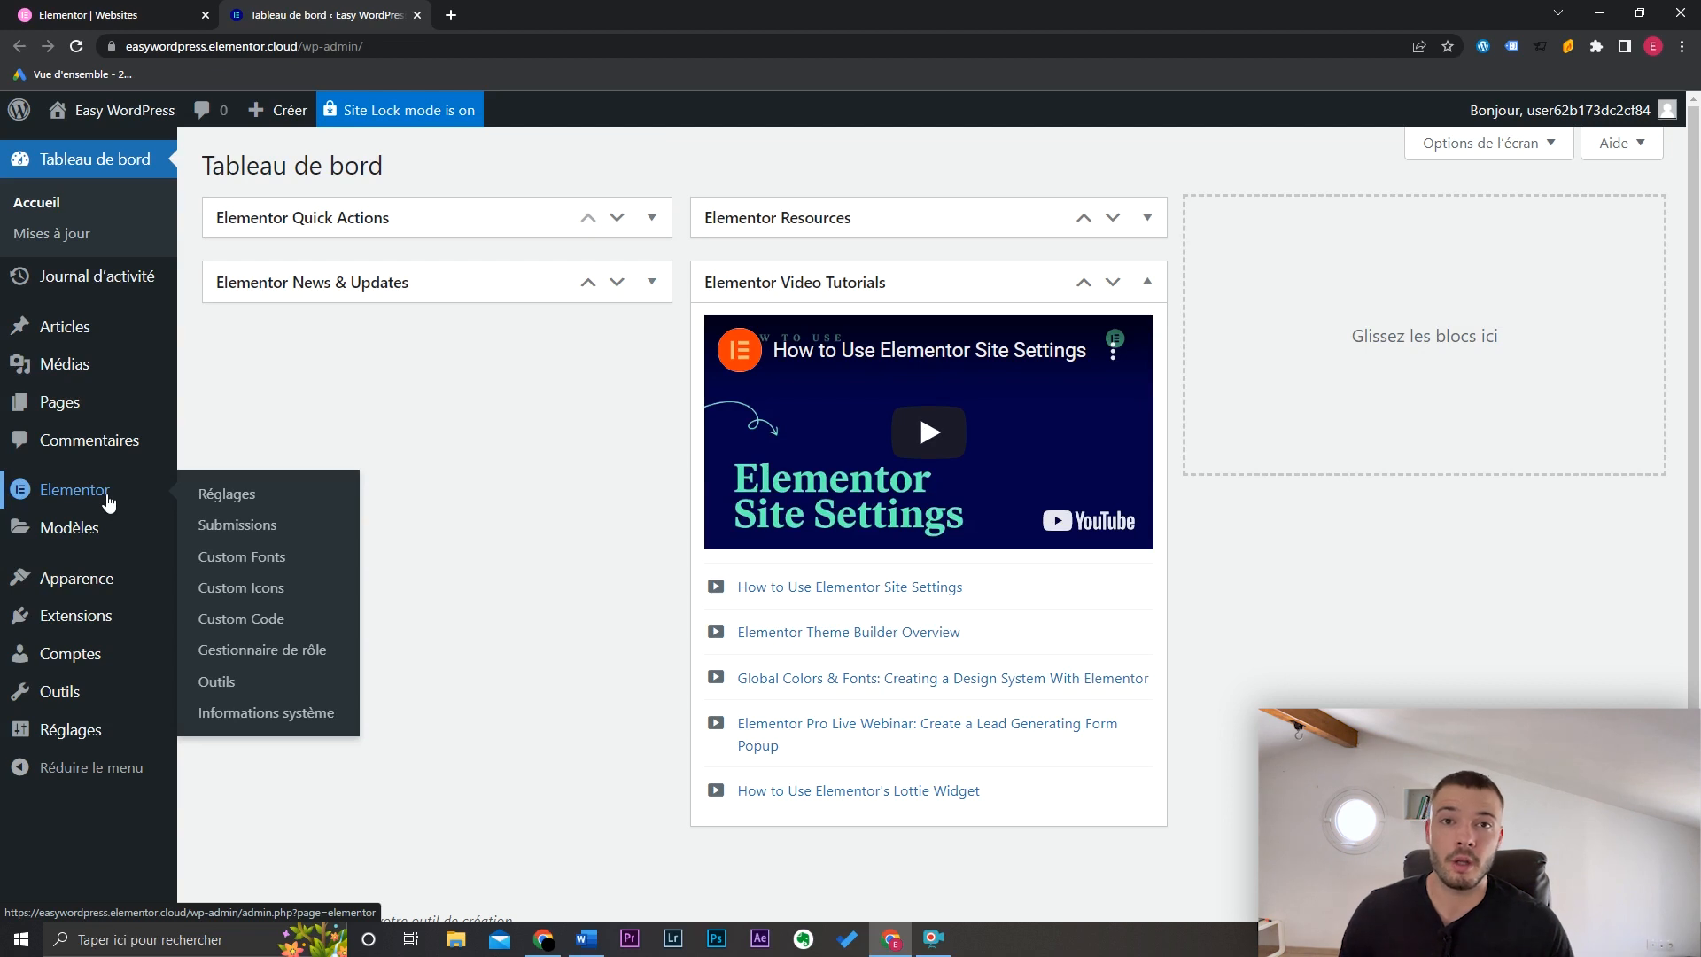
pyautogui.moveTo(136, 591)
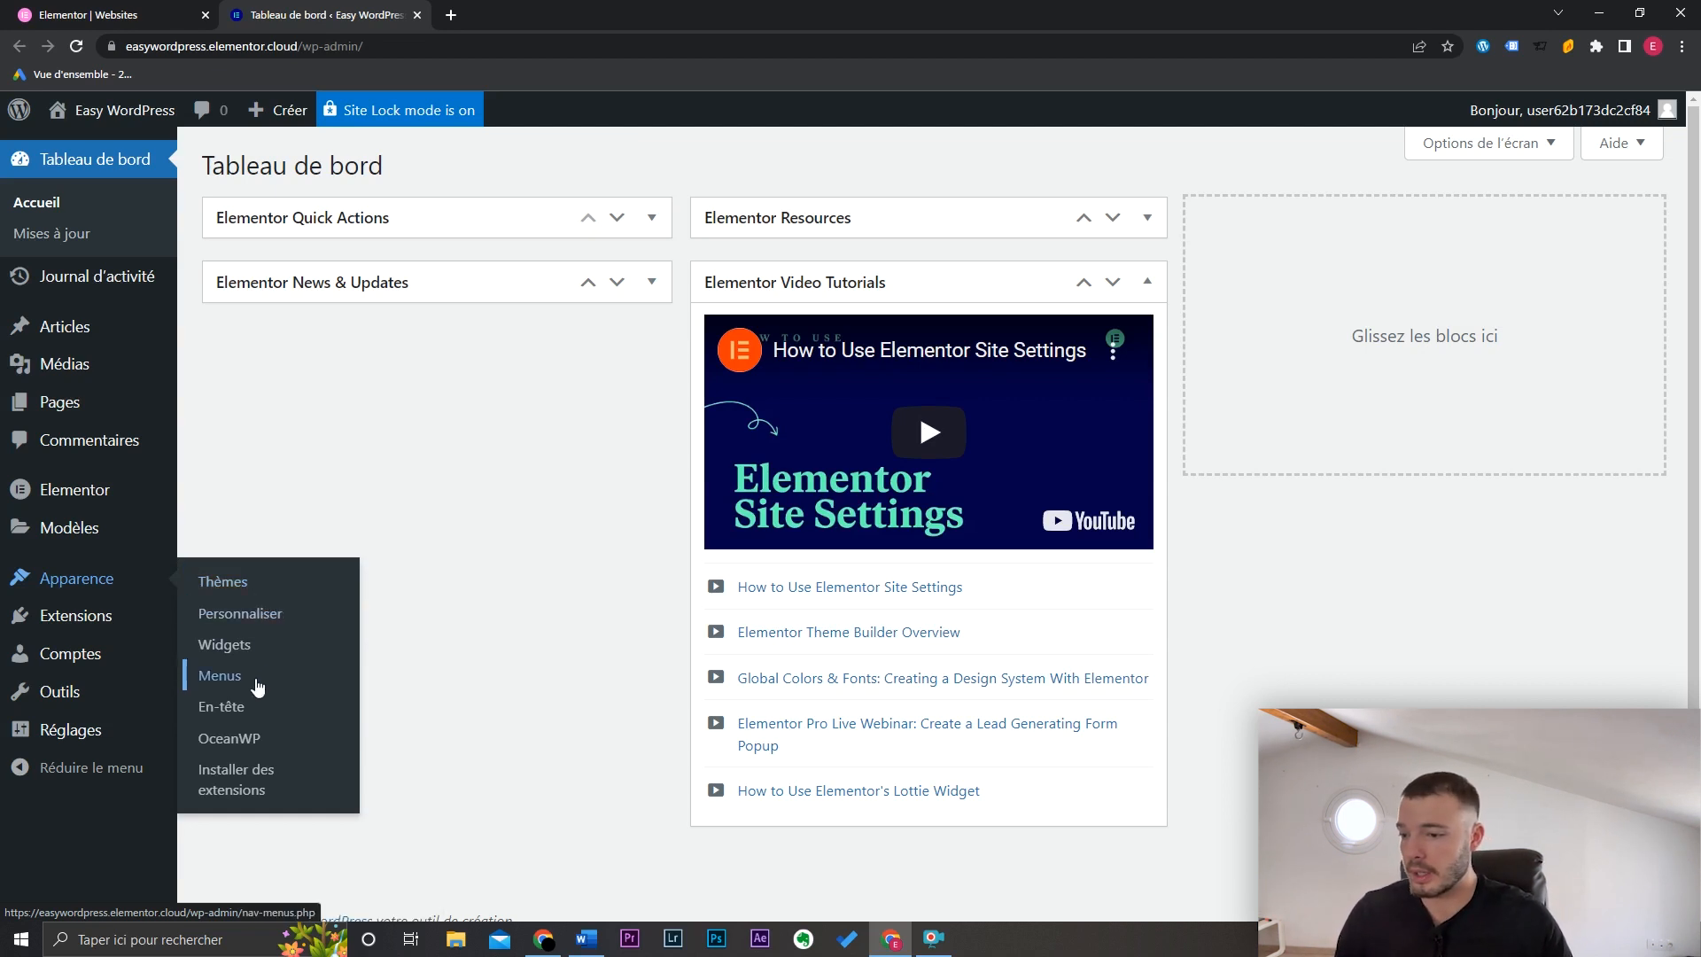
pyautogui.moveTo(134, 629)
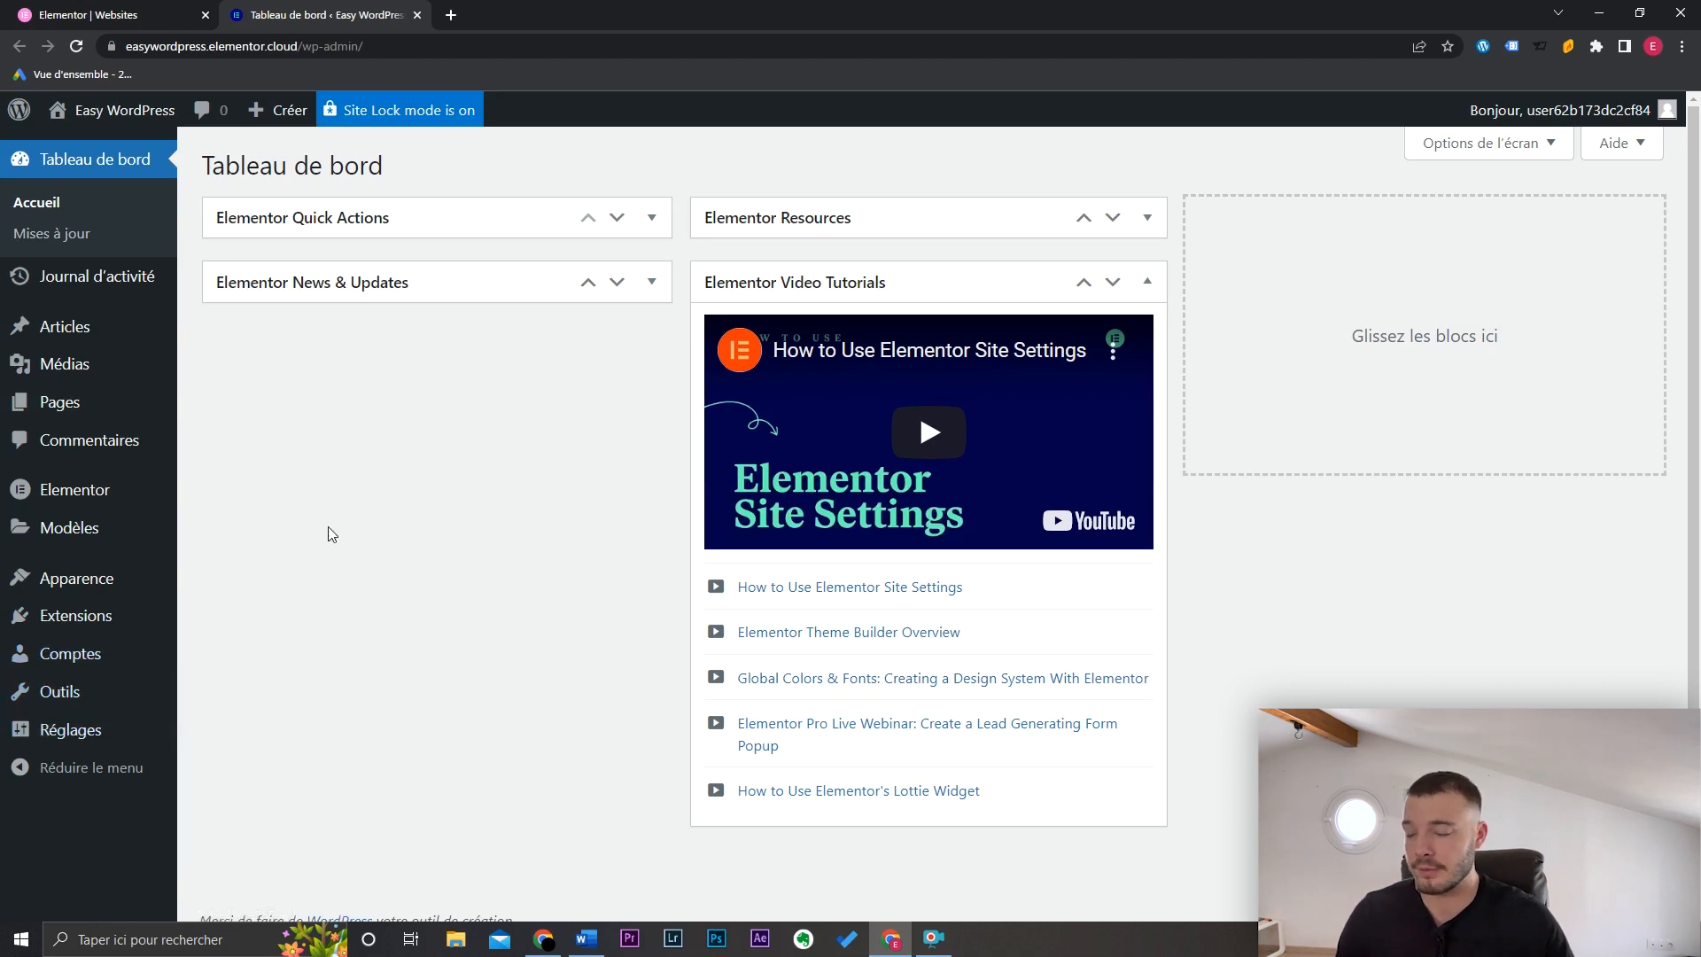
pyautogui.click(418, 115)
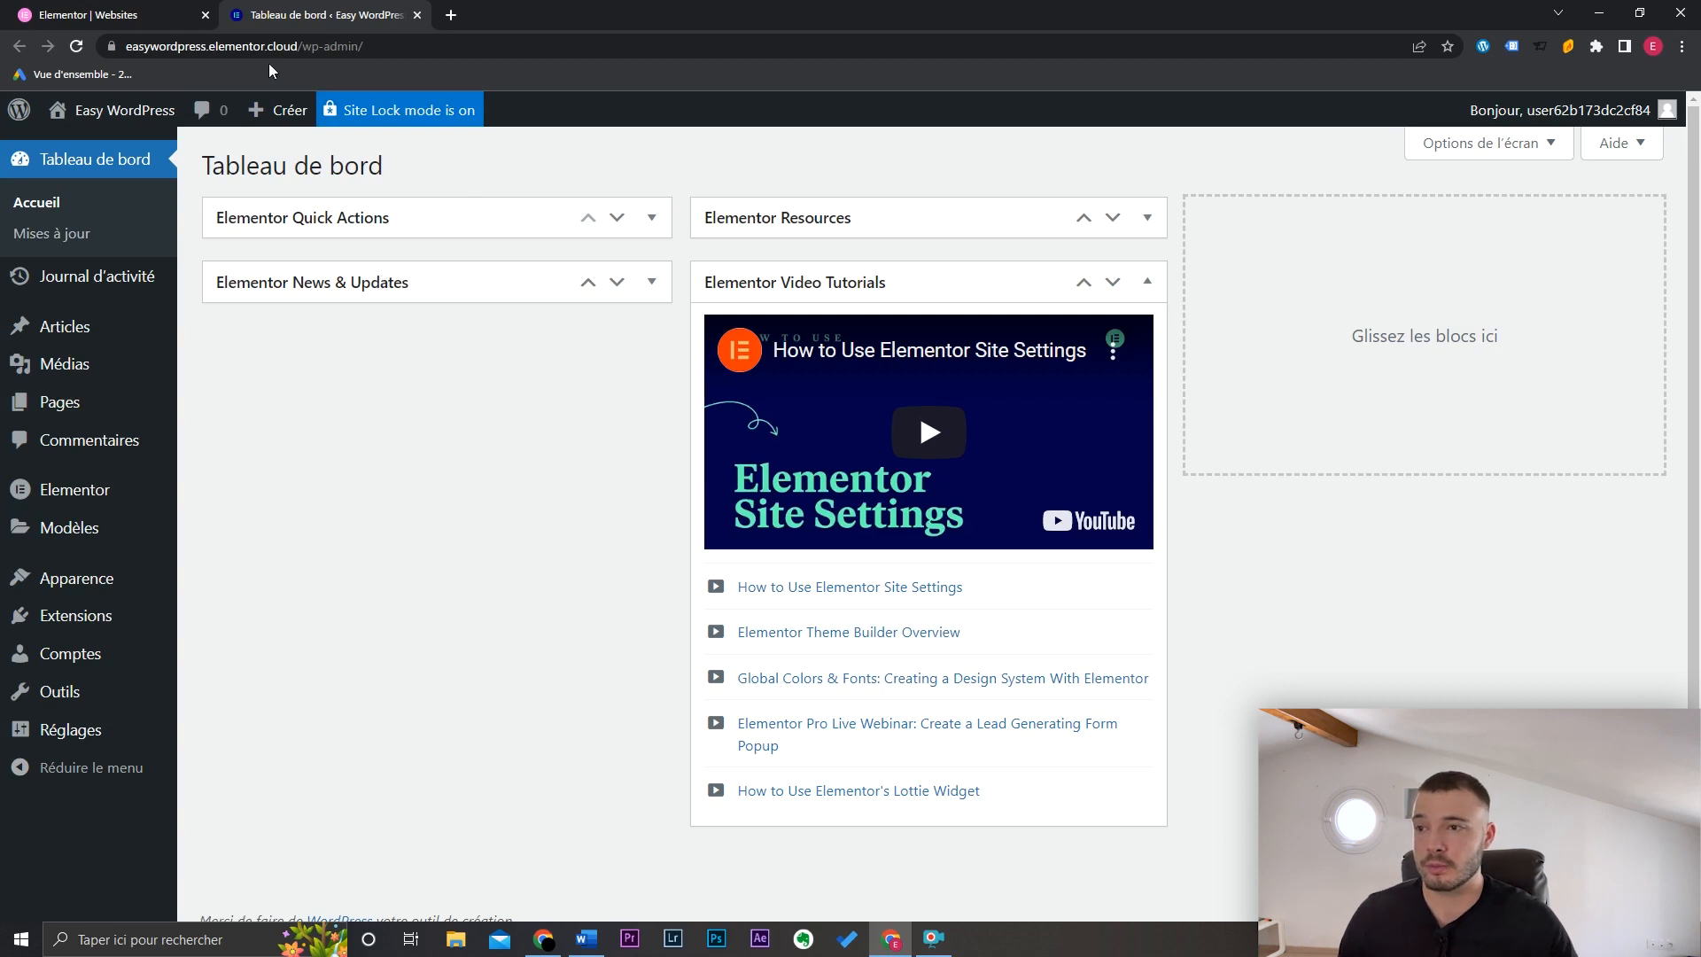
pyautogui.click(315, 47)
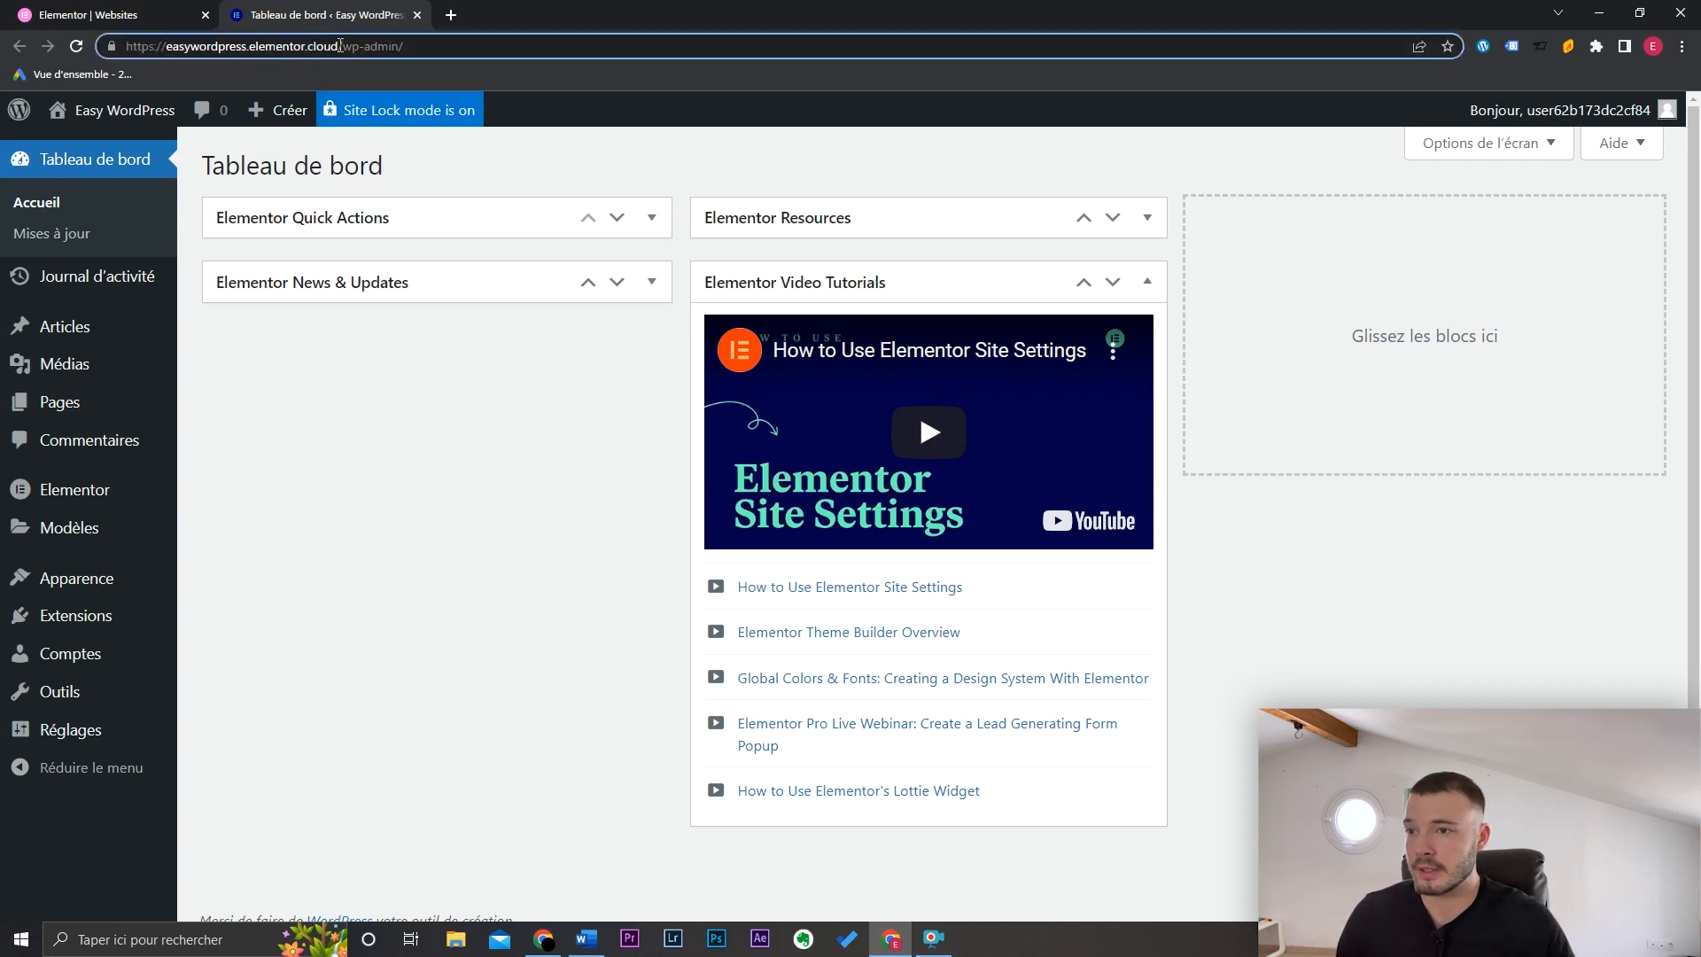
pyautogui.moveTo(340, 46); pyautogui.dragTo(116, 46)
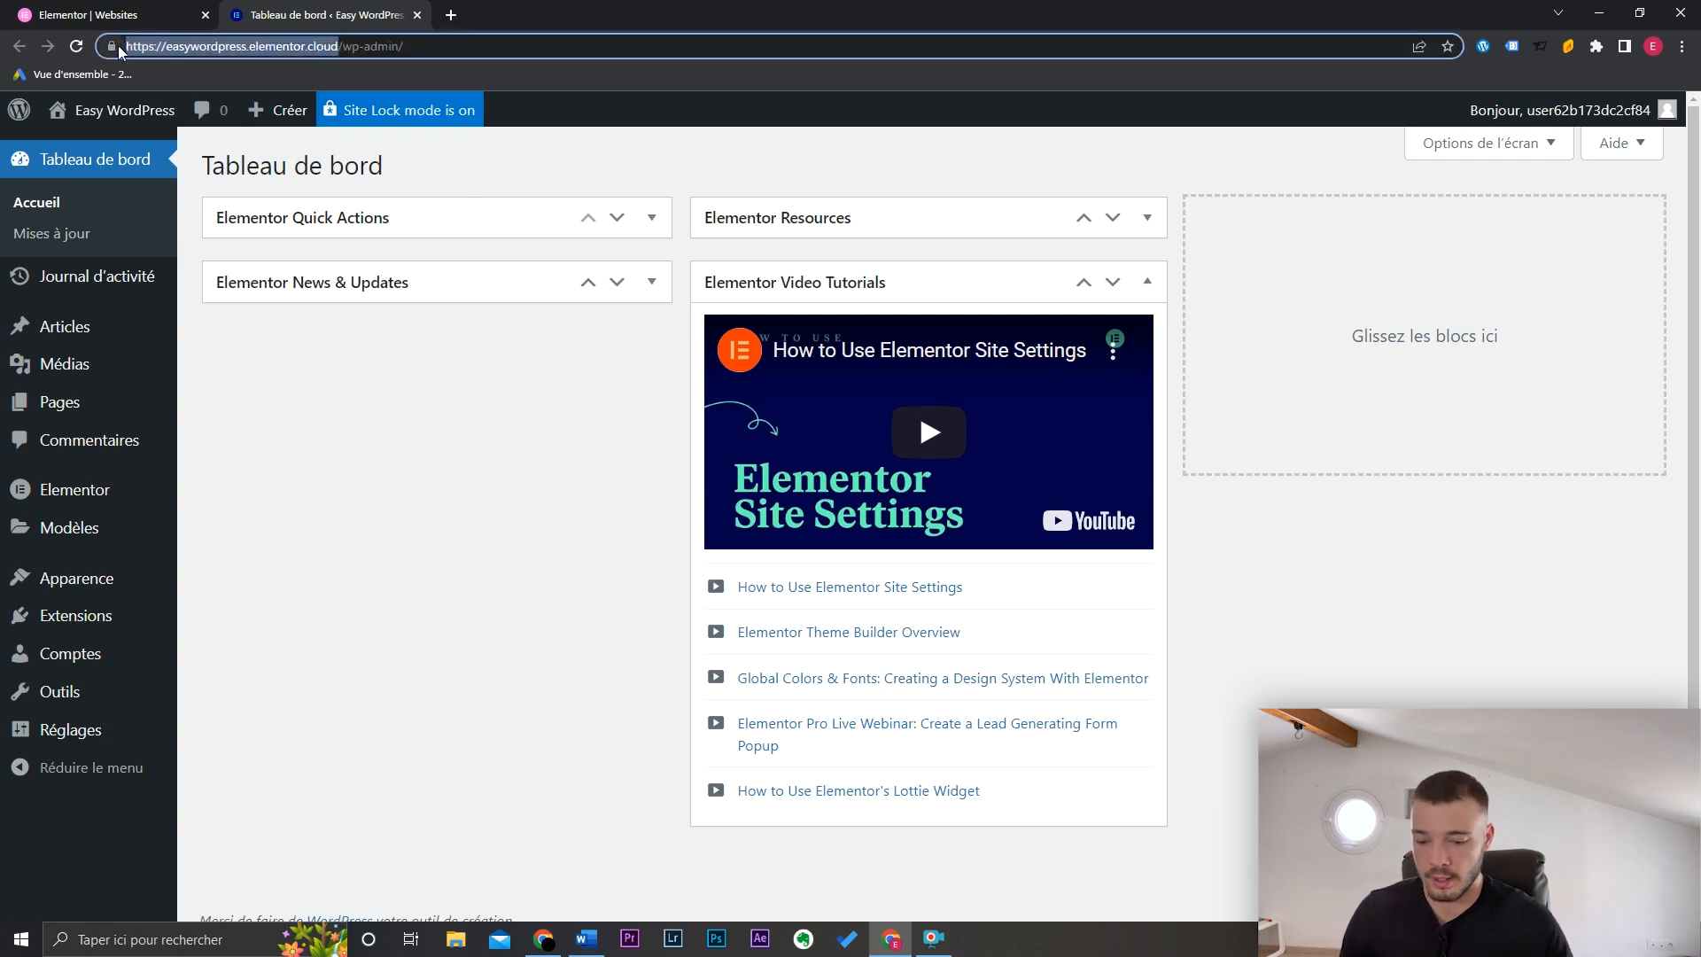
pyautogui.hotkey('ctrl', 'c')
pyautogui.hotkey('ctrl', 'shift', 'n')
pyautogui.hotkey('ctrl', 'v')
pyautogui.press('Return')
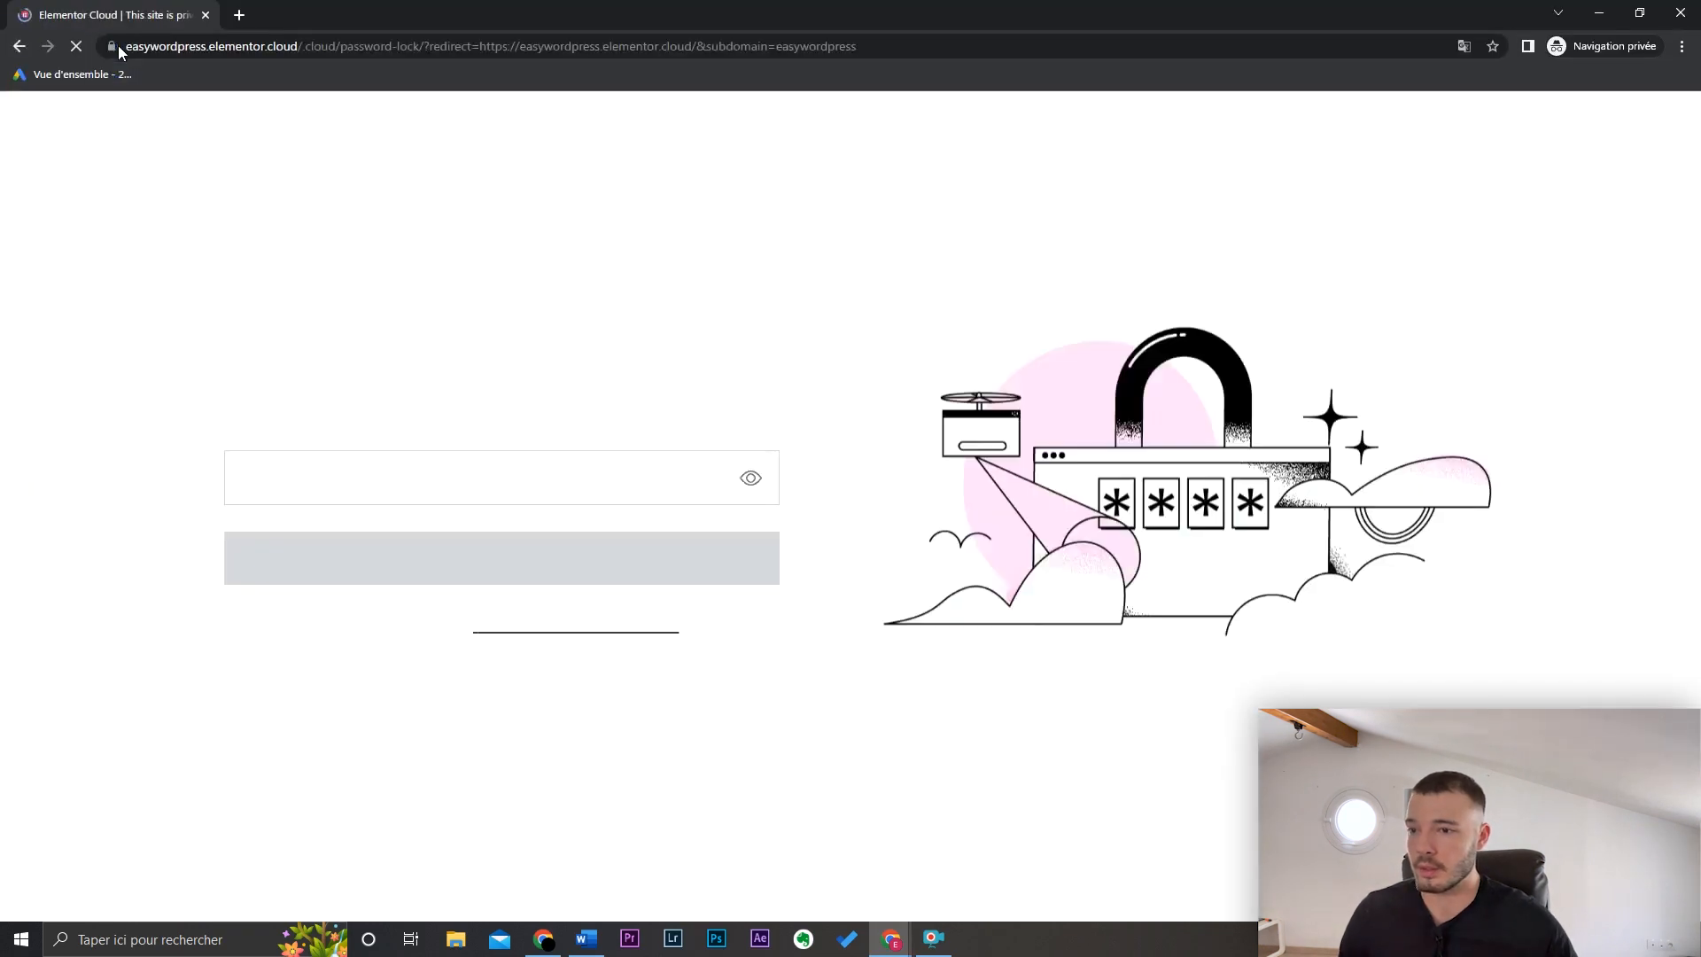
pyautogui.click(539, 476)
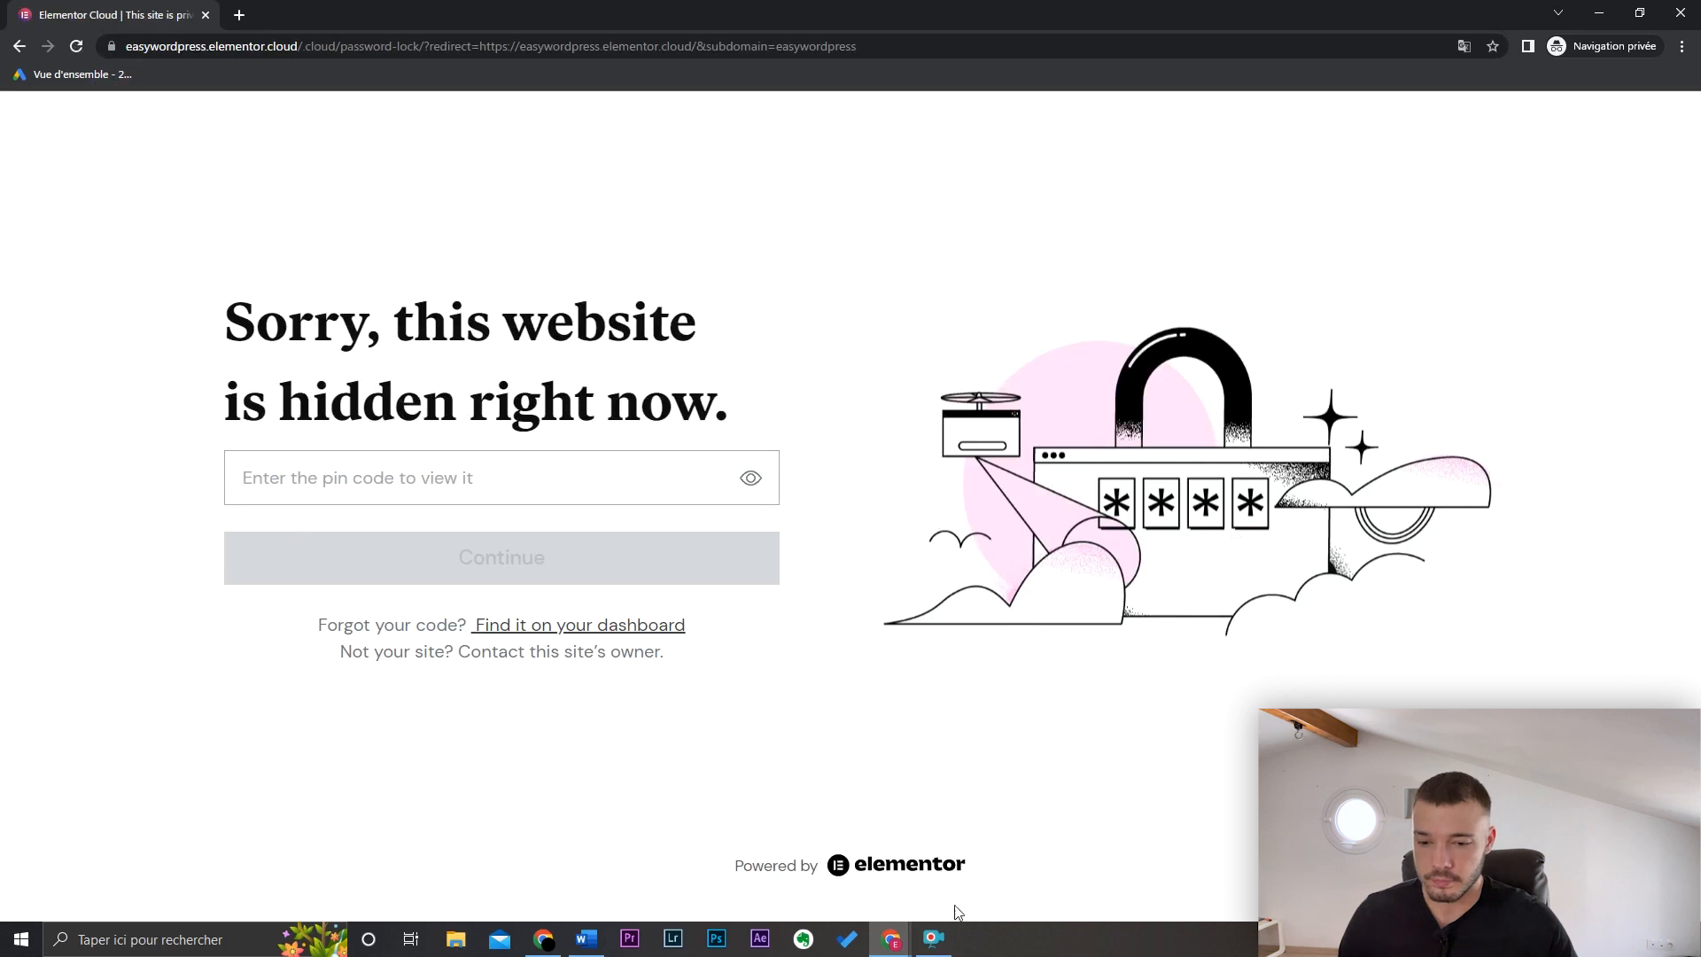
# Step: Reveal the Site Lock pin in My Elementor and enter it to unlock the site
pyautogui.moveTo(891, 938)
pyautogui.click(833, 873)
pyautogui.click(88, 26)
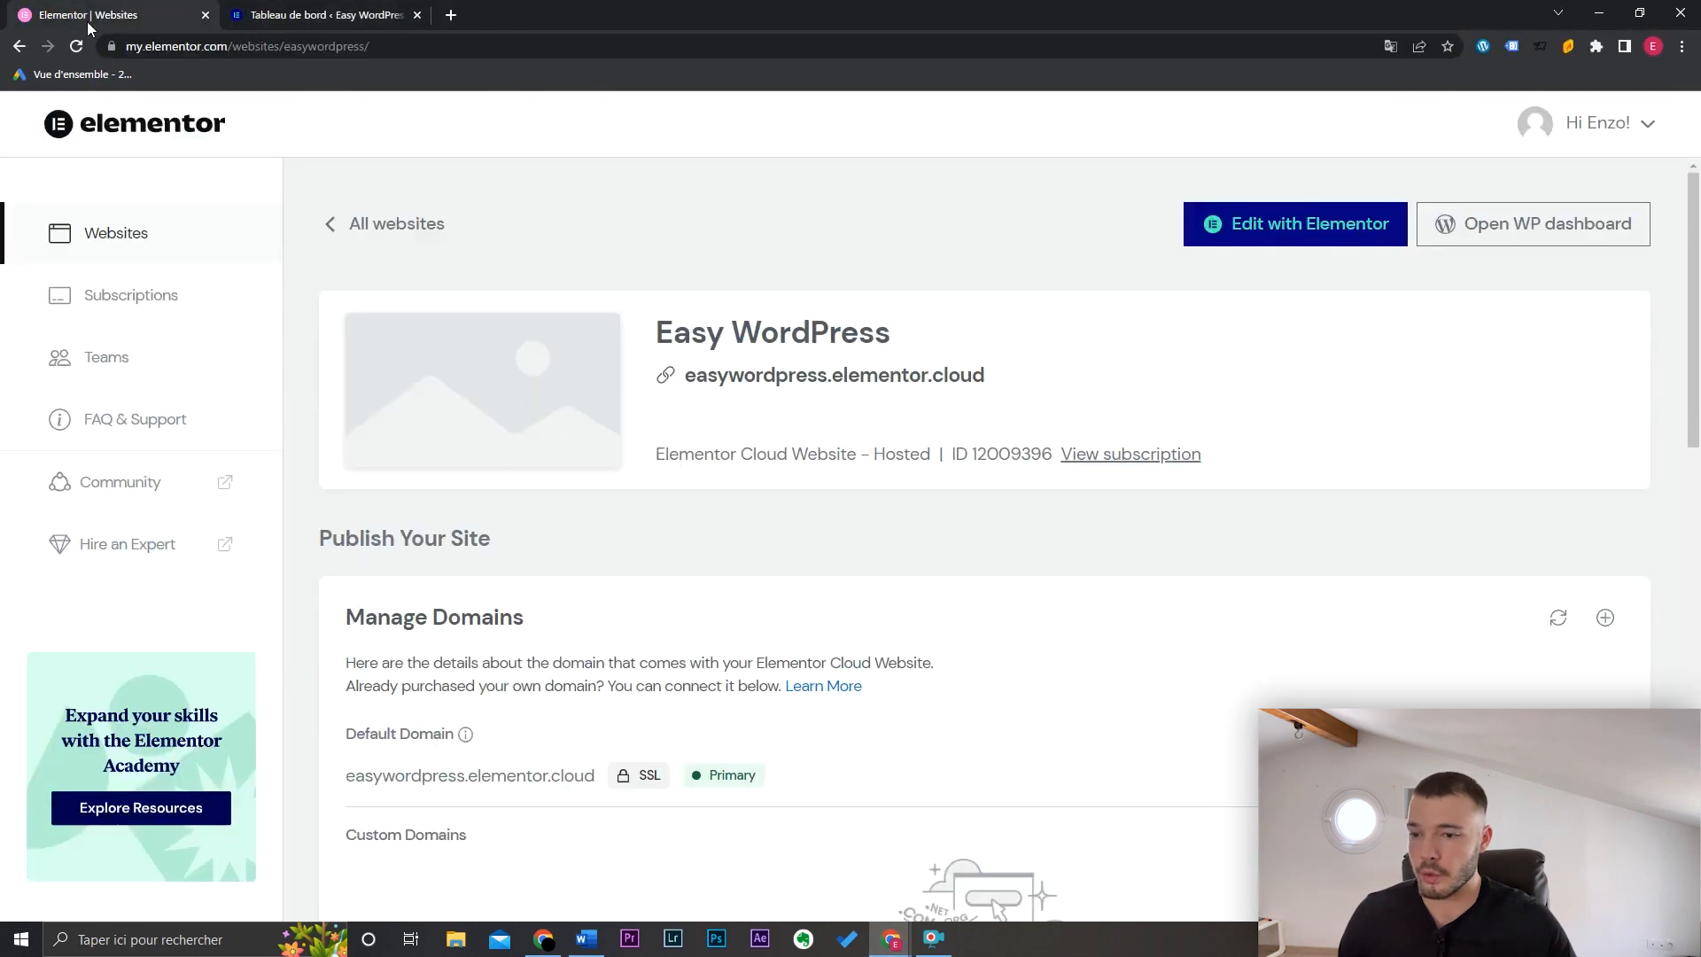
pyautogui.scroll(-2, 1695, 341)
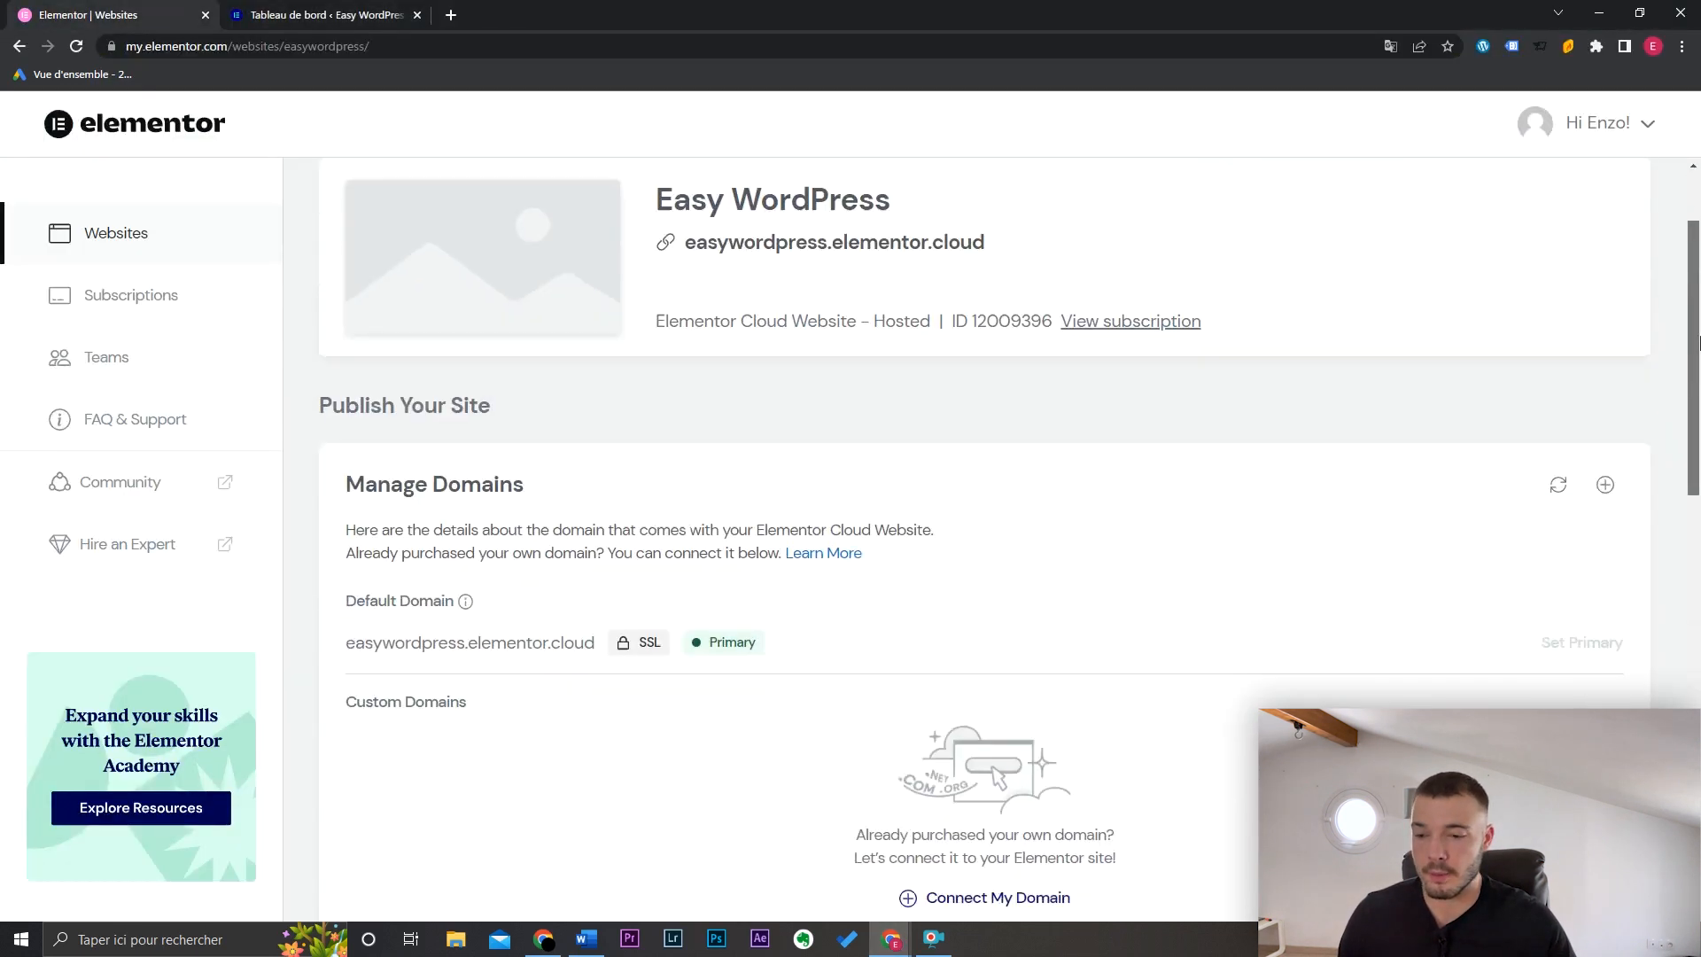
pyautogui.scroll(-8, 1695, 341)
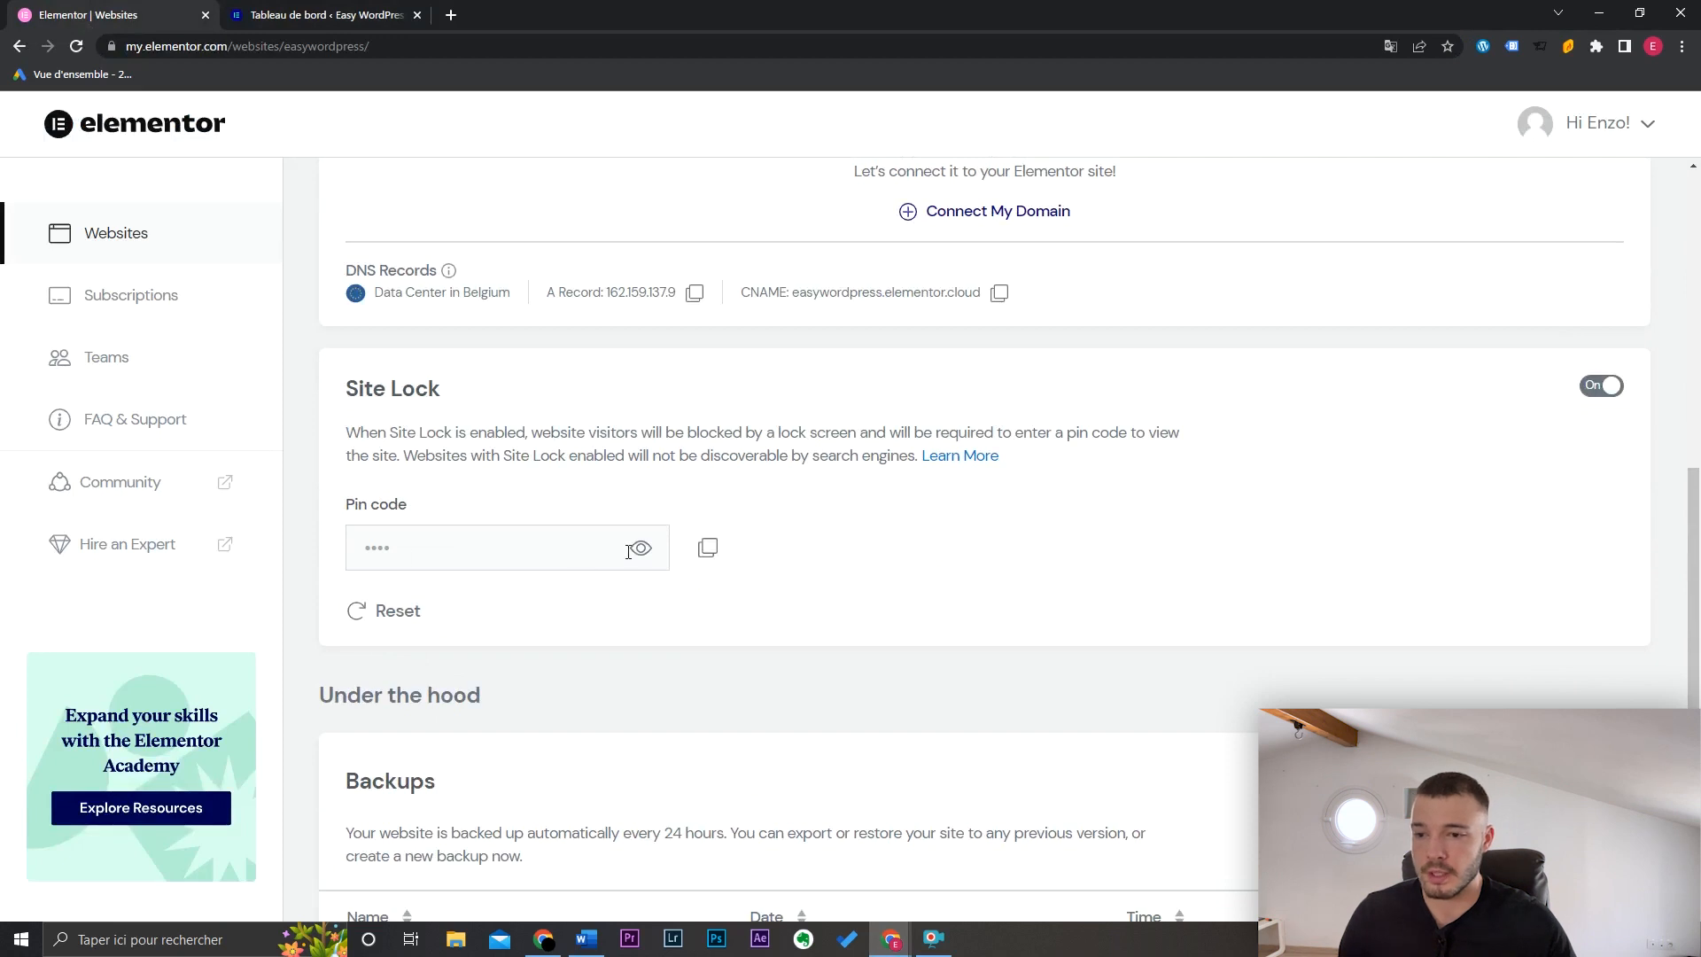
pyautogui.click(641, 551)
pyautogui.hotkey('alt', 'Tab')
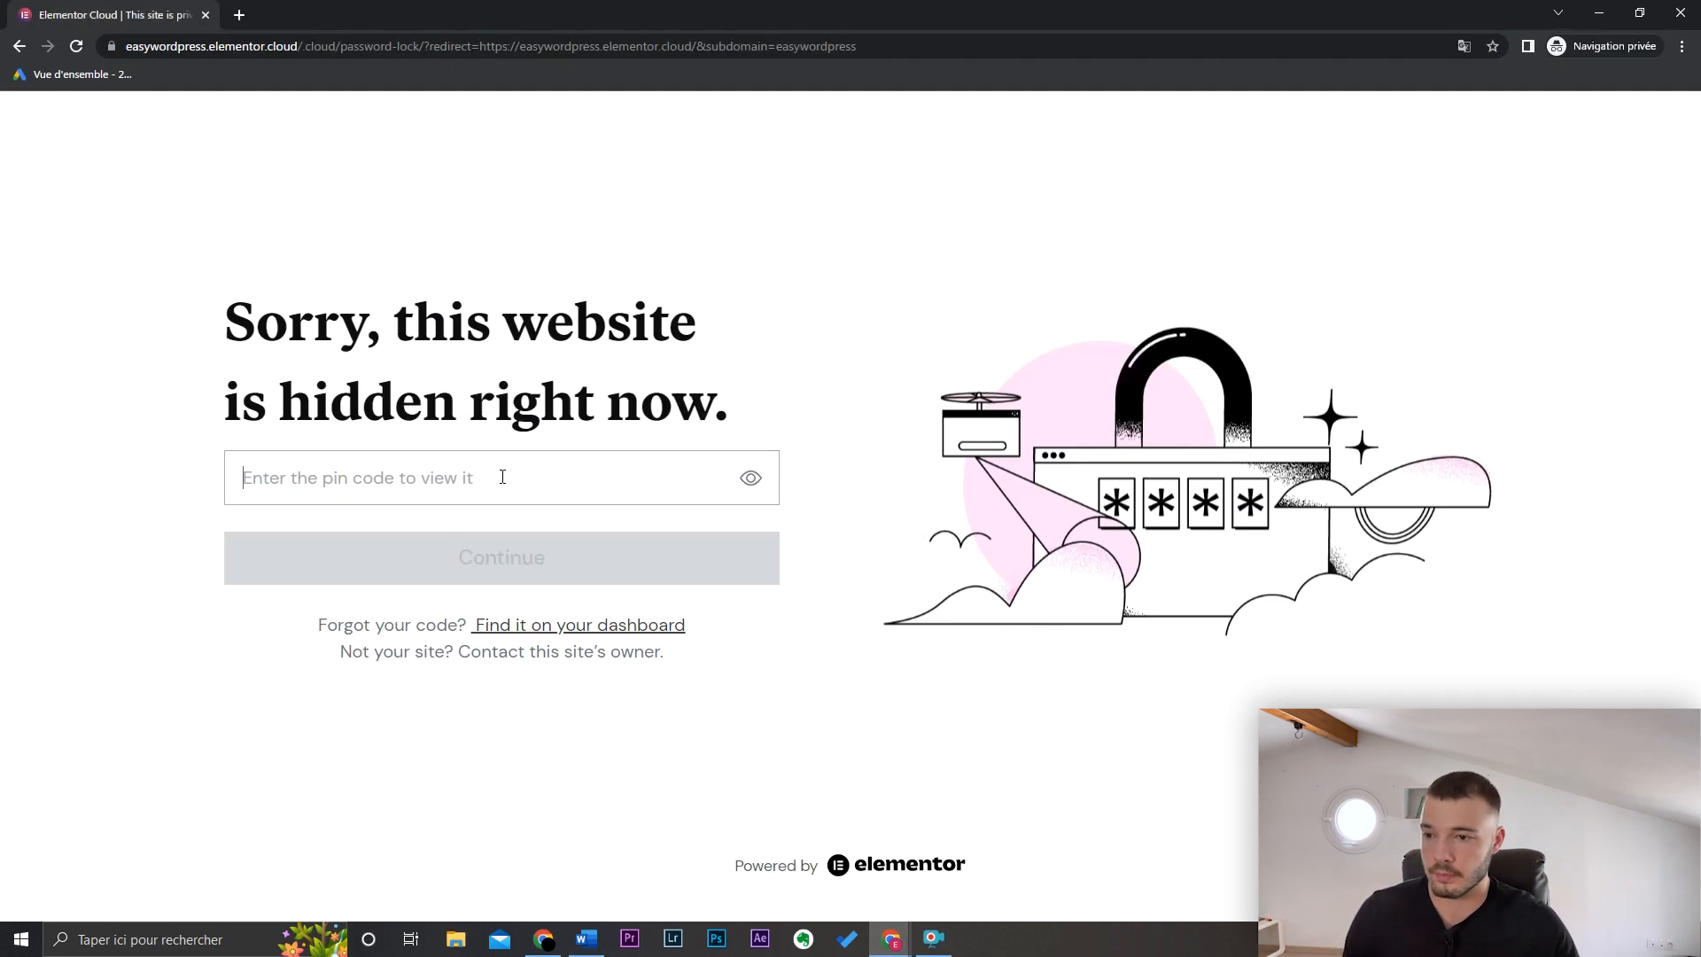
pyautogui.write('••••')
pyautogui.press('Return')
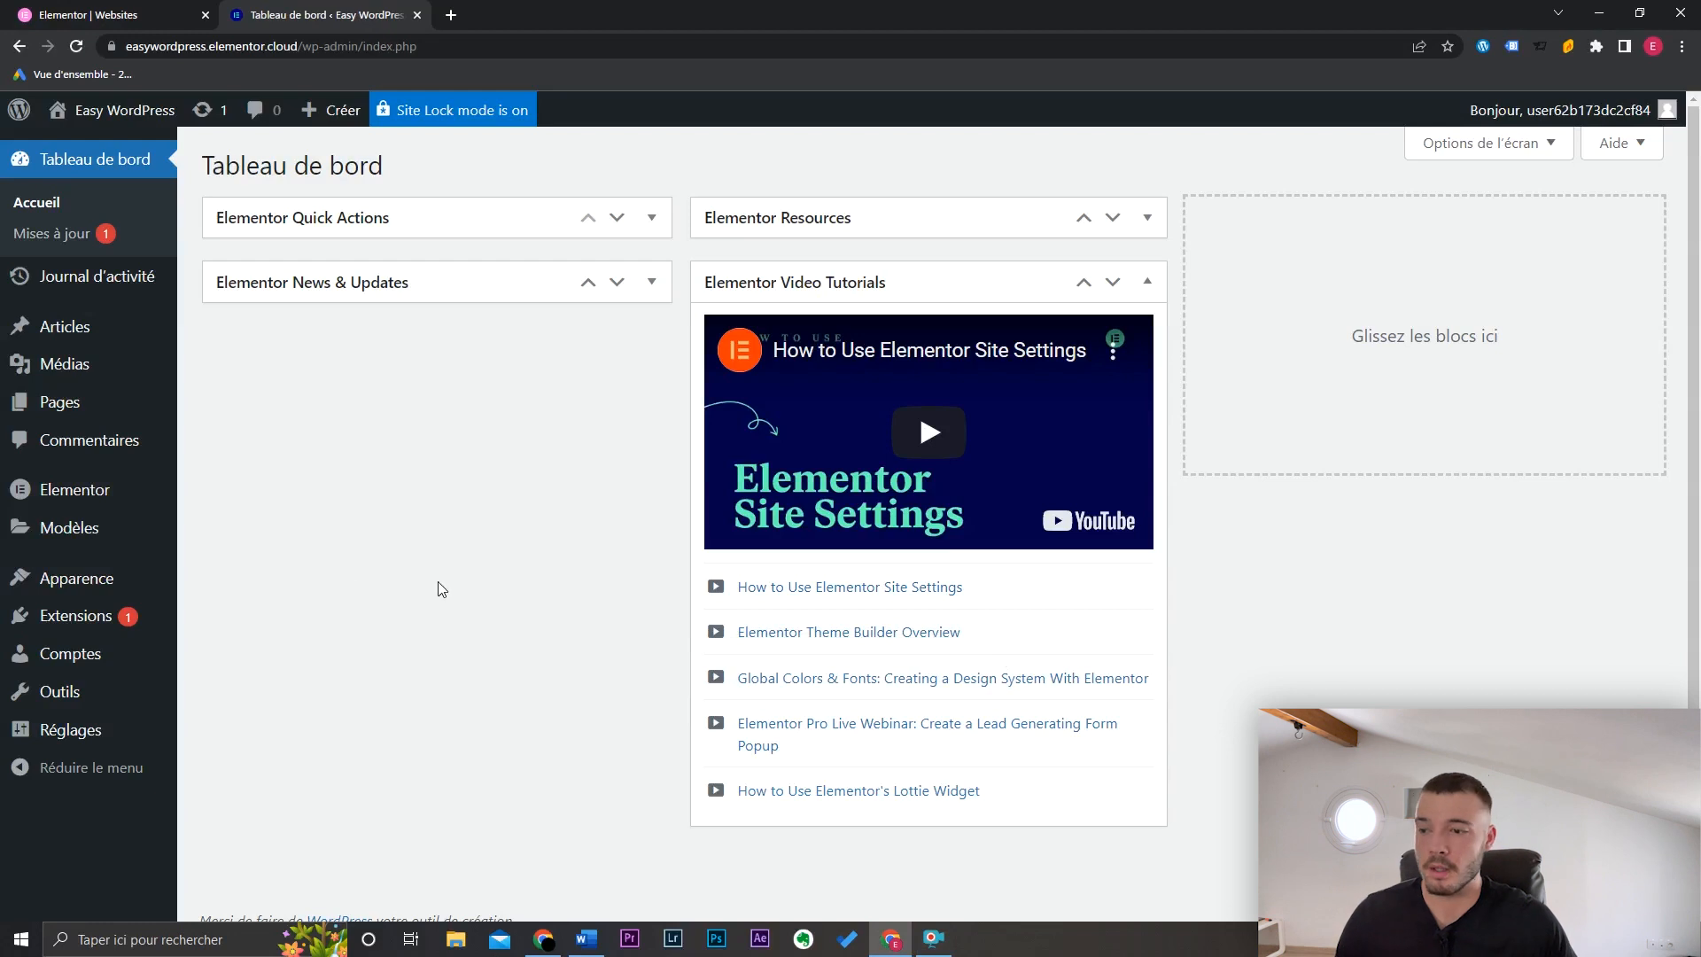
# Step: Go from Apparence > Thèmes to Ajouter and browse the Populaires themes like Astra and OceanWP
pyautogui.moveTo(152, 577)
pyautogui.click(278, 583)
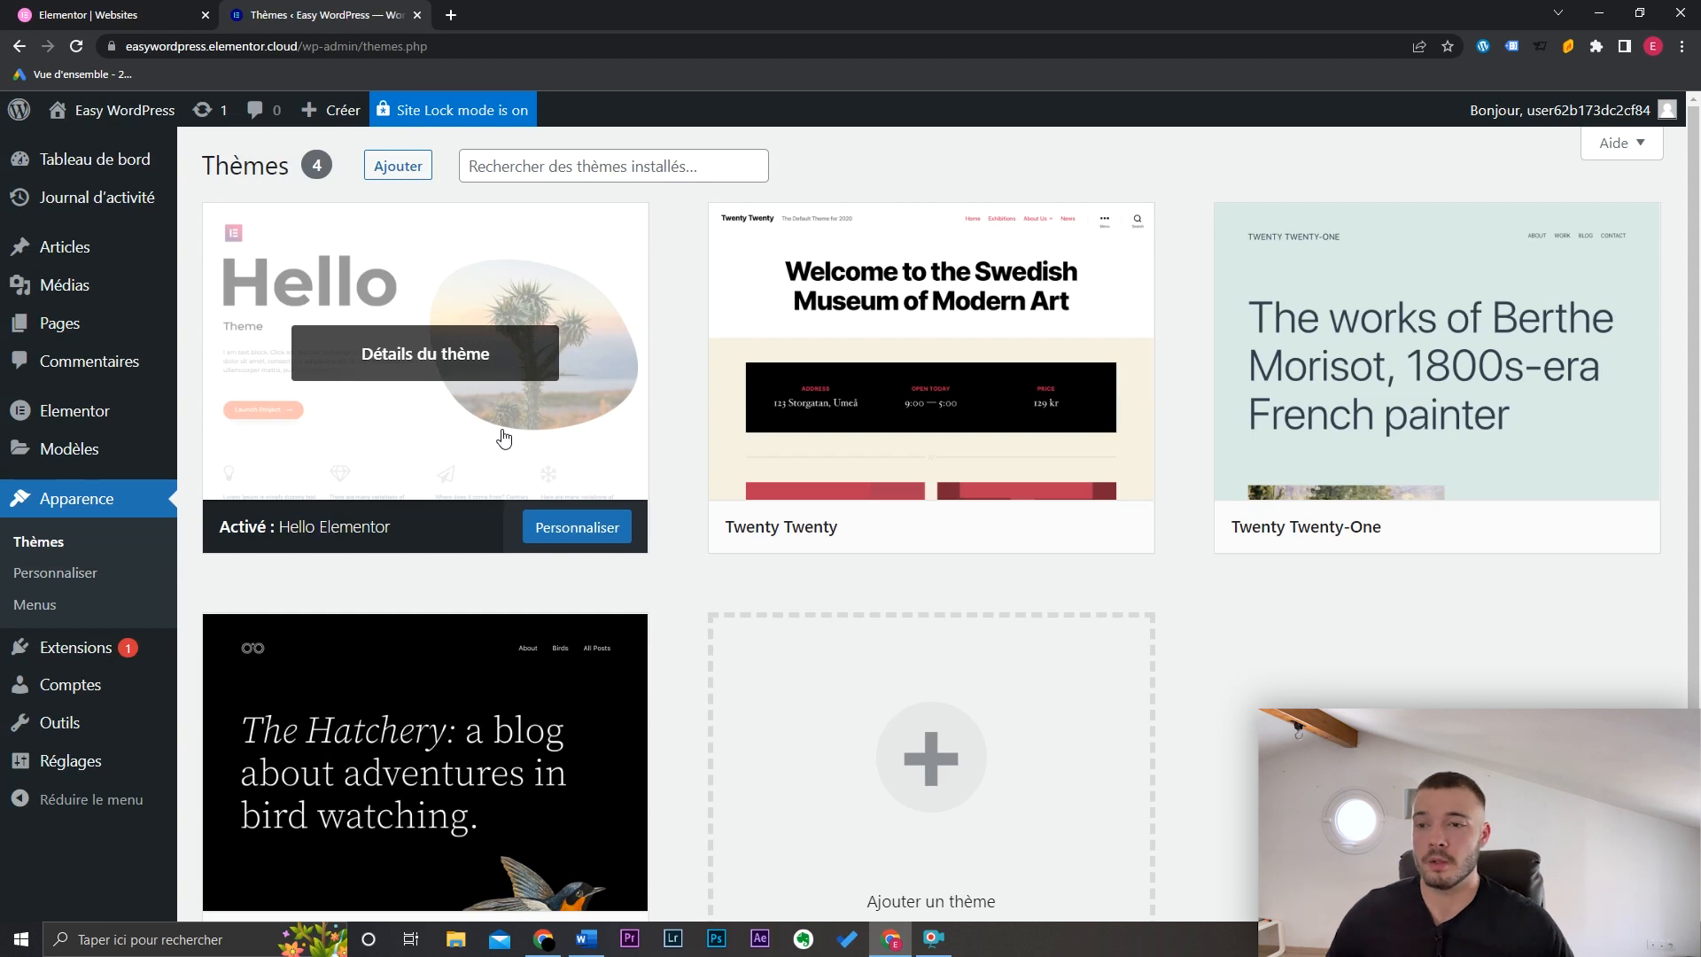
pyautogui.click(417, 170)
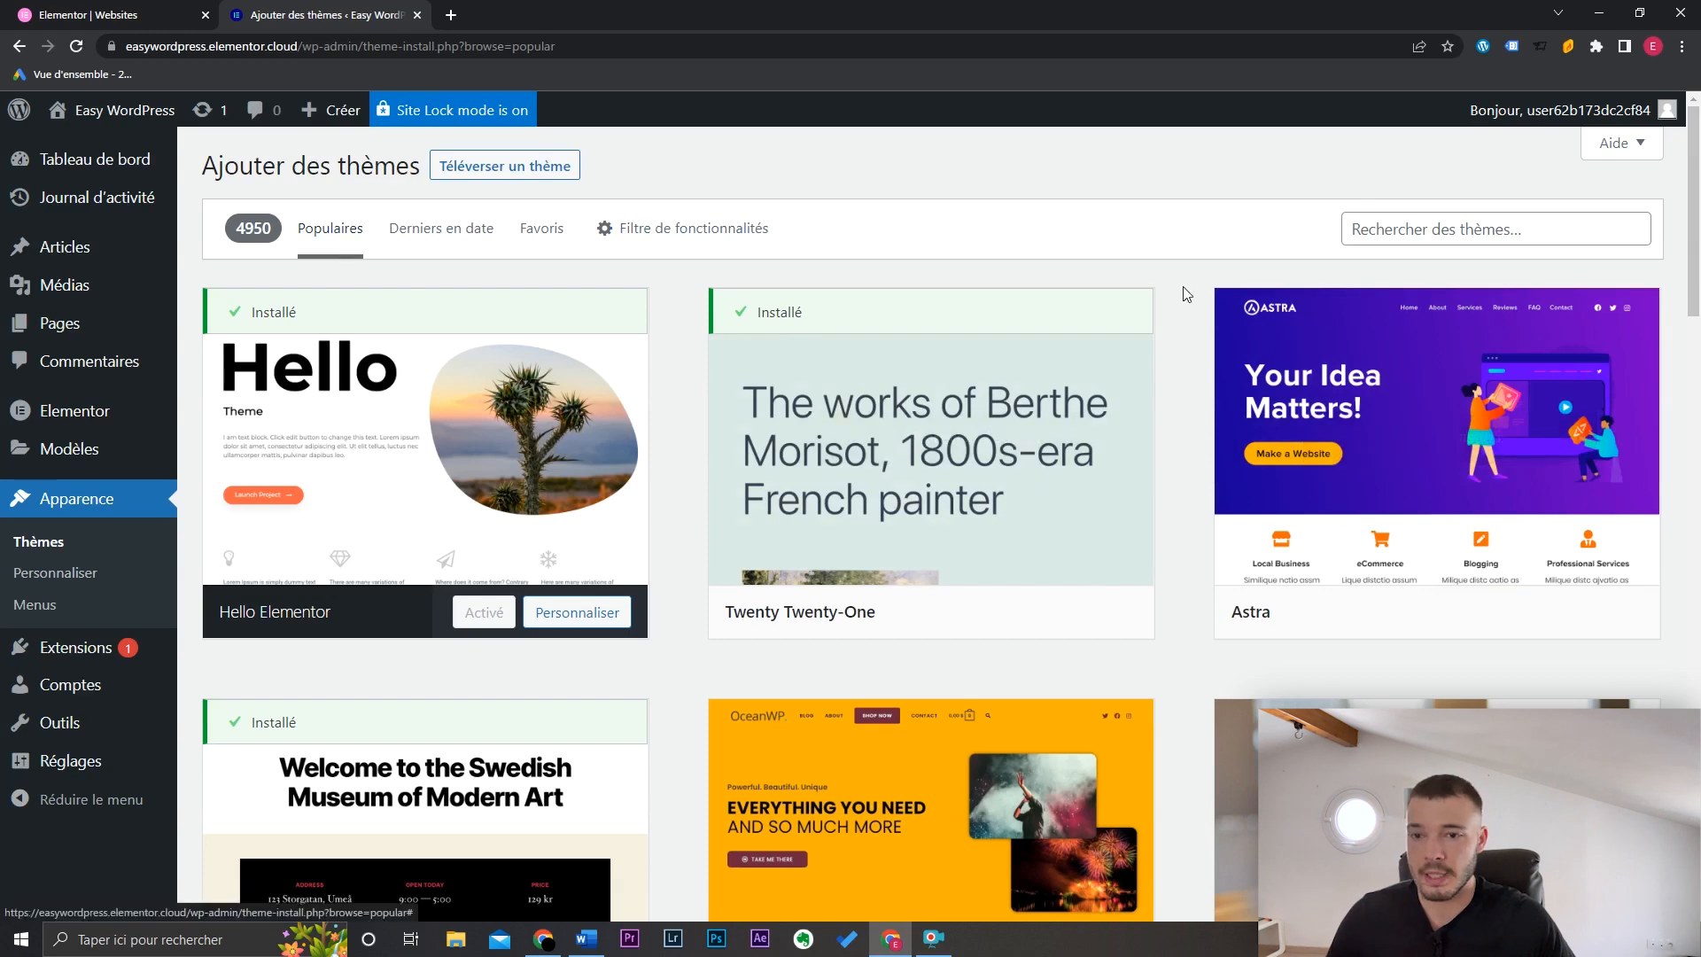
pyautogui.scroll(-4, 1699, 268)
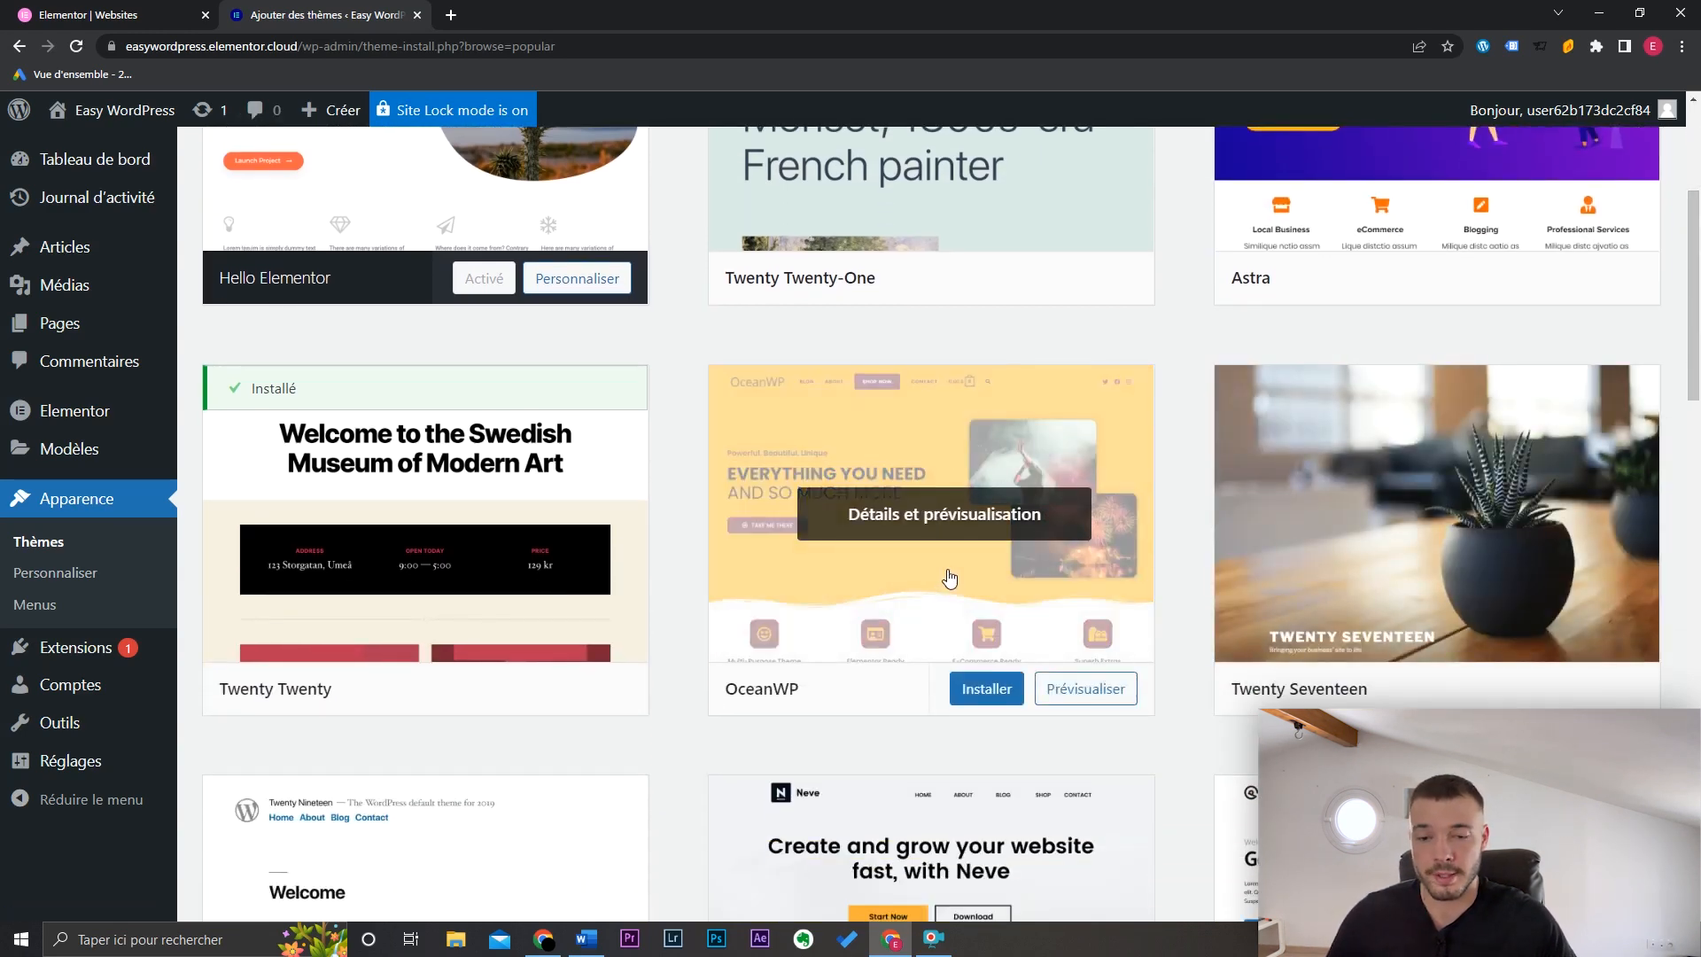
pyautogui.scroll(4, 1595, 266)
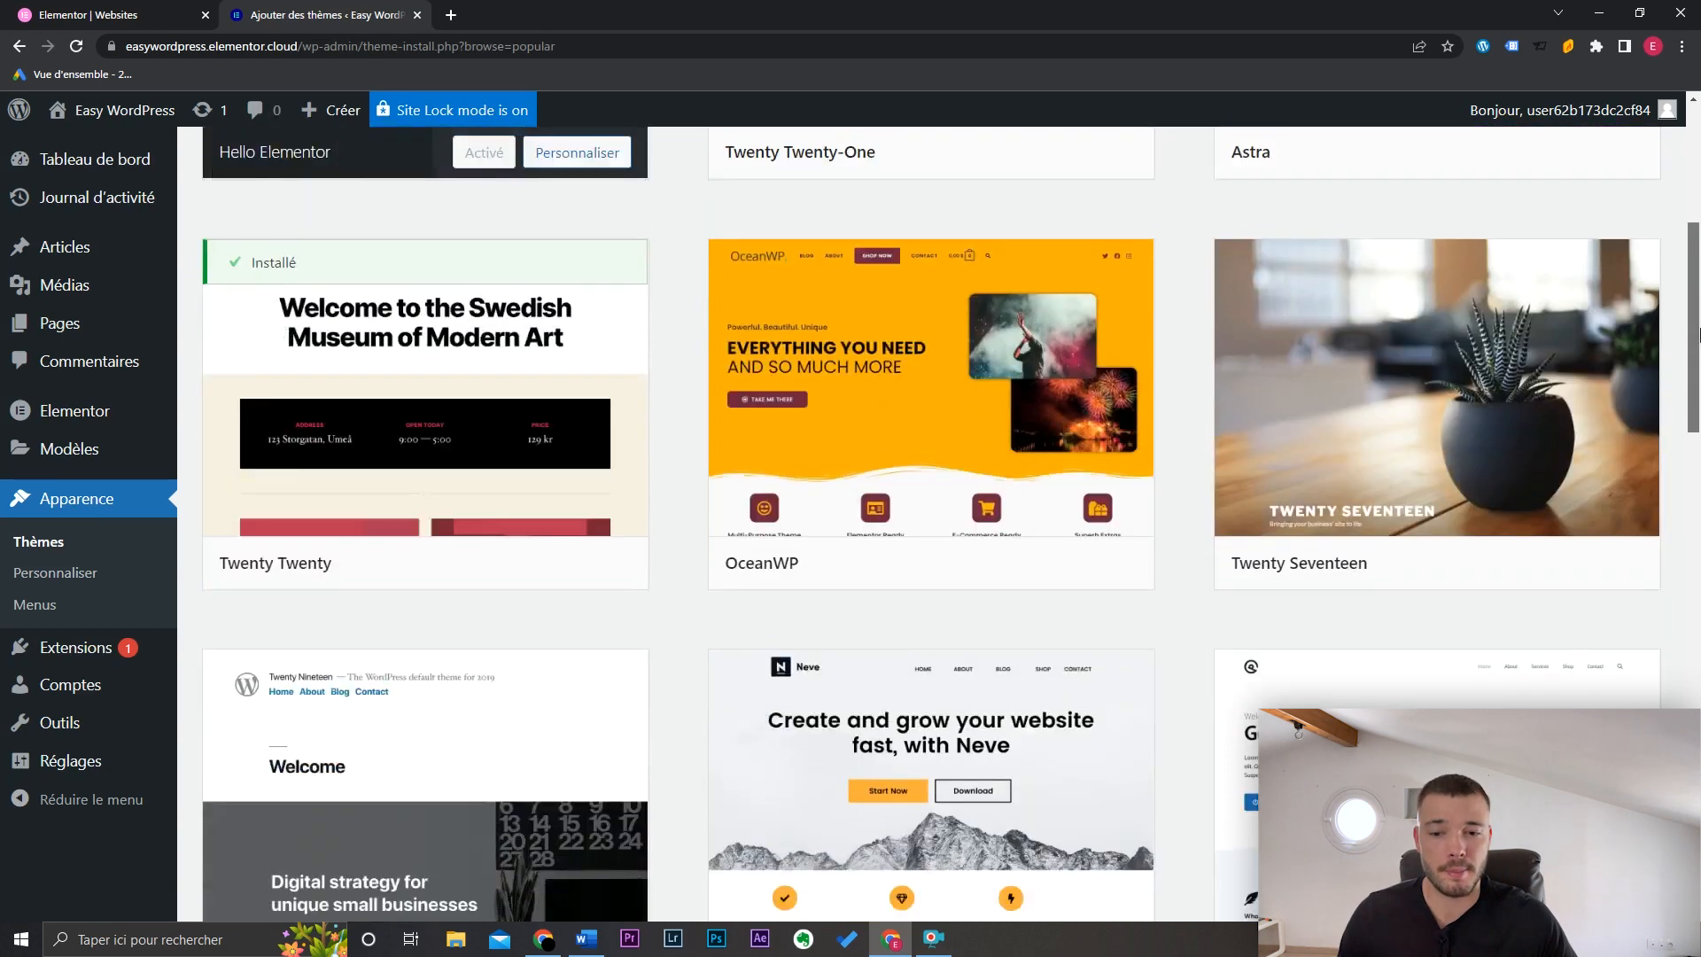
# Step: Search the themes for 'ocean', then install and activate OceanWP
pyautogui.click(1488, 229)
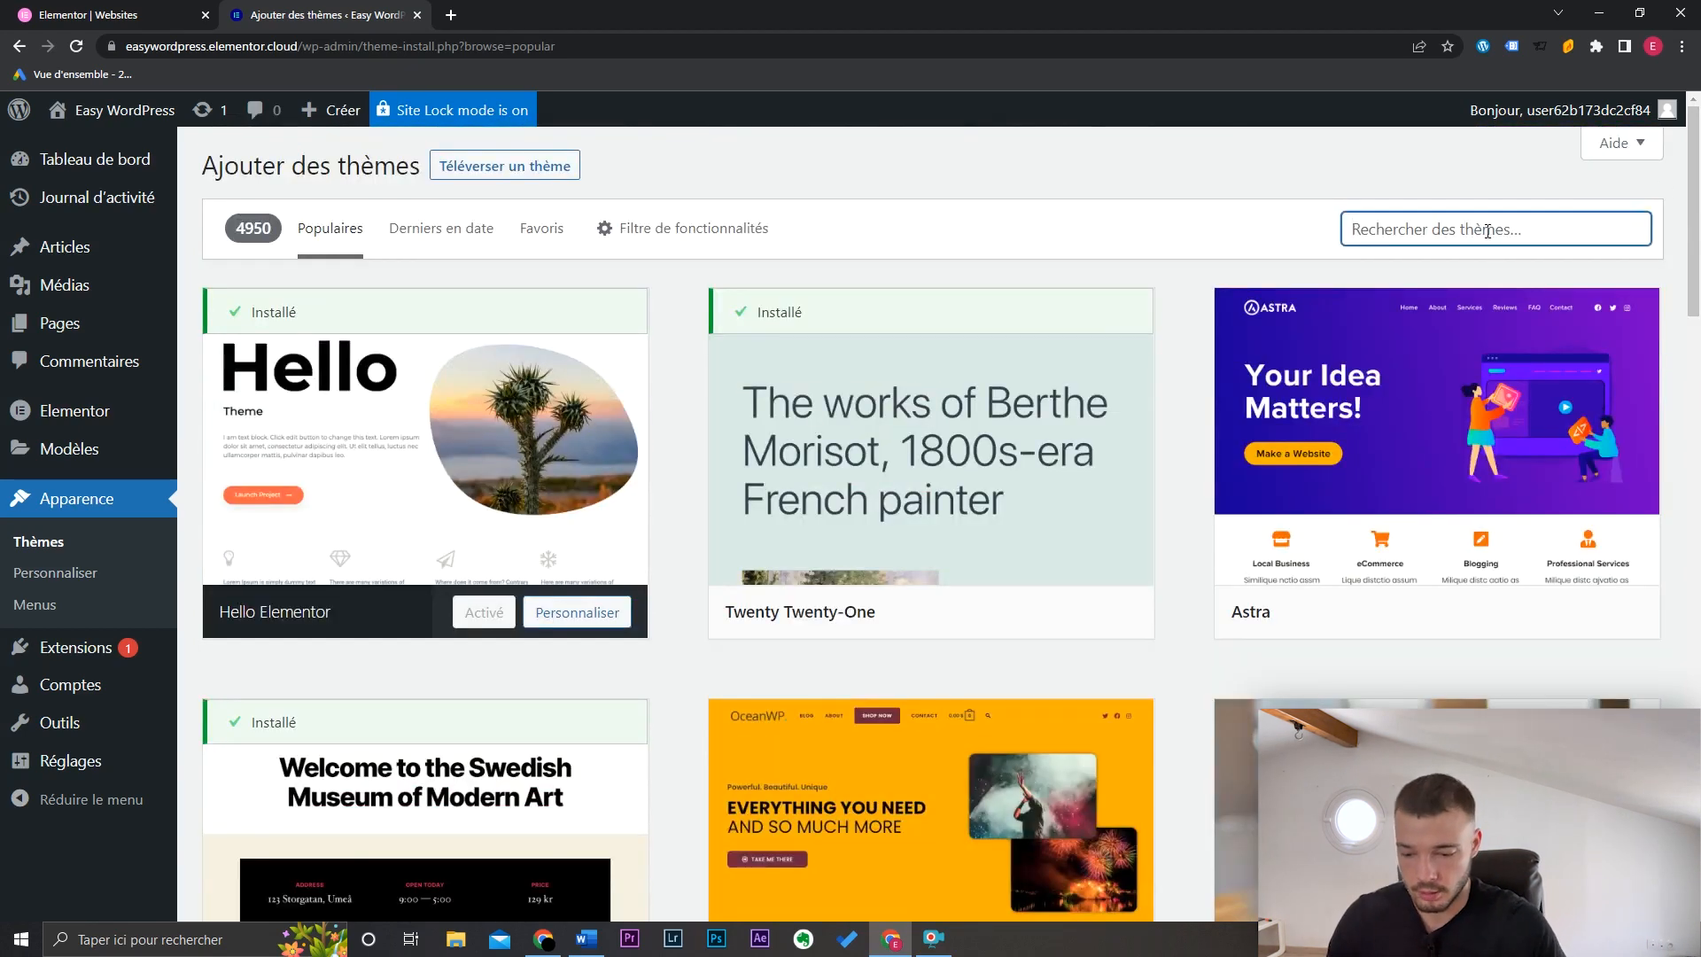
pyautogui.write('ocean')
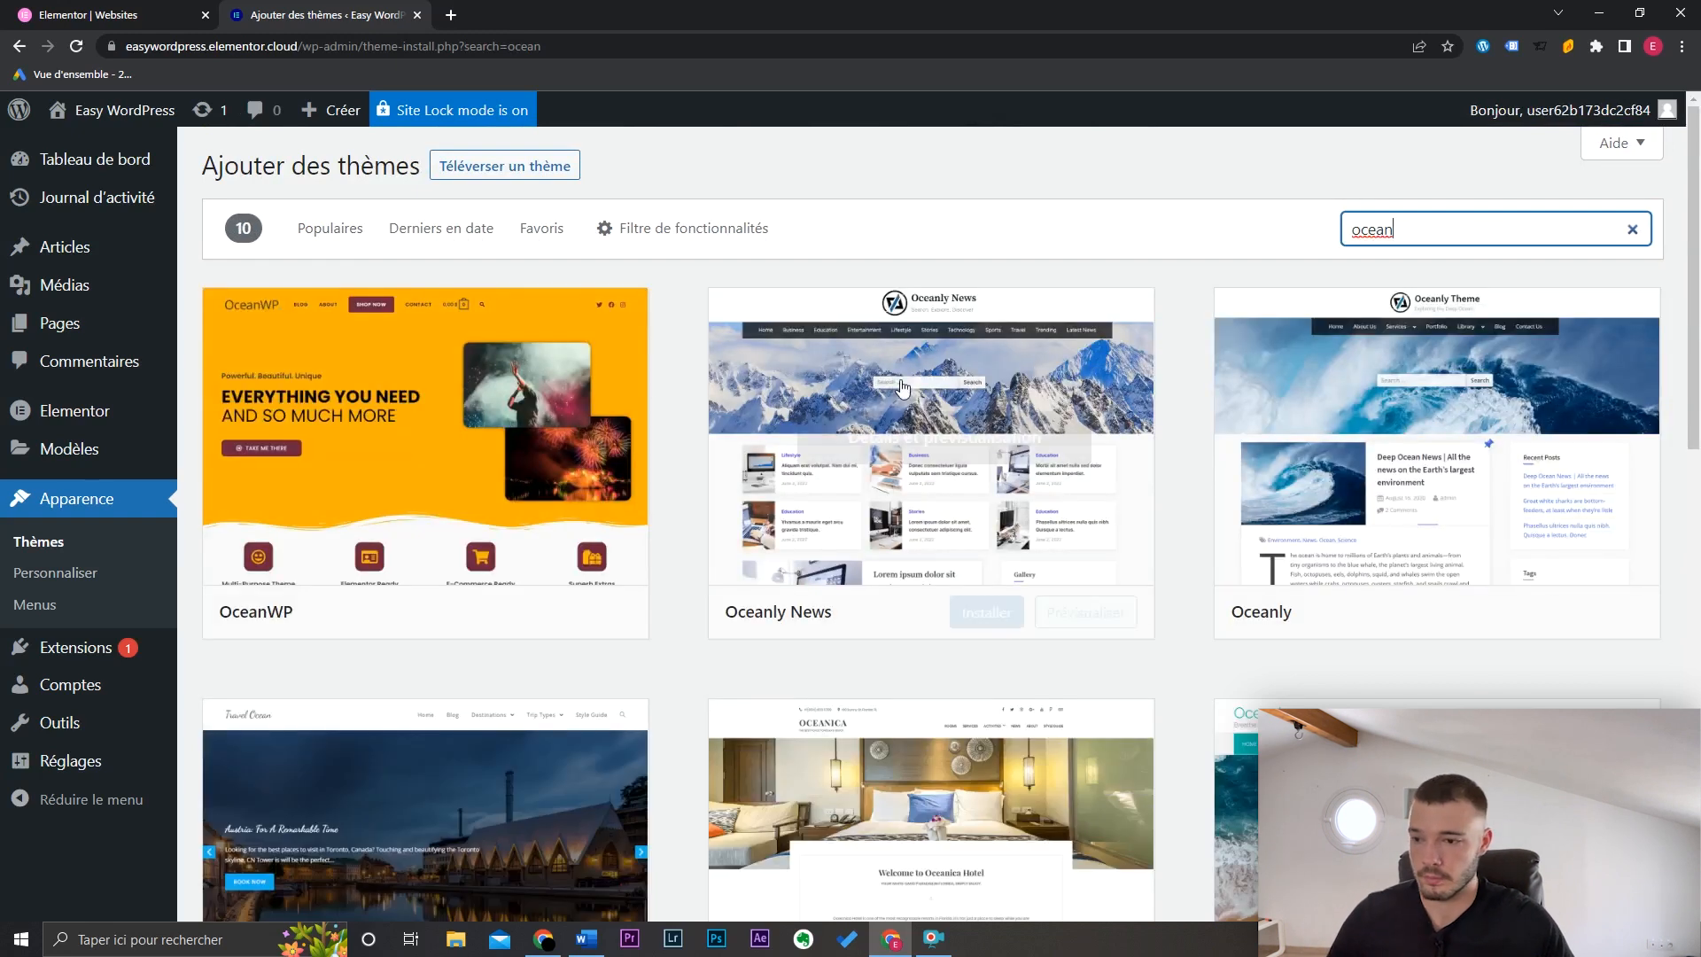
pyautogui.moveTo(481, 434)
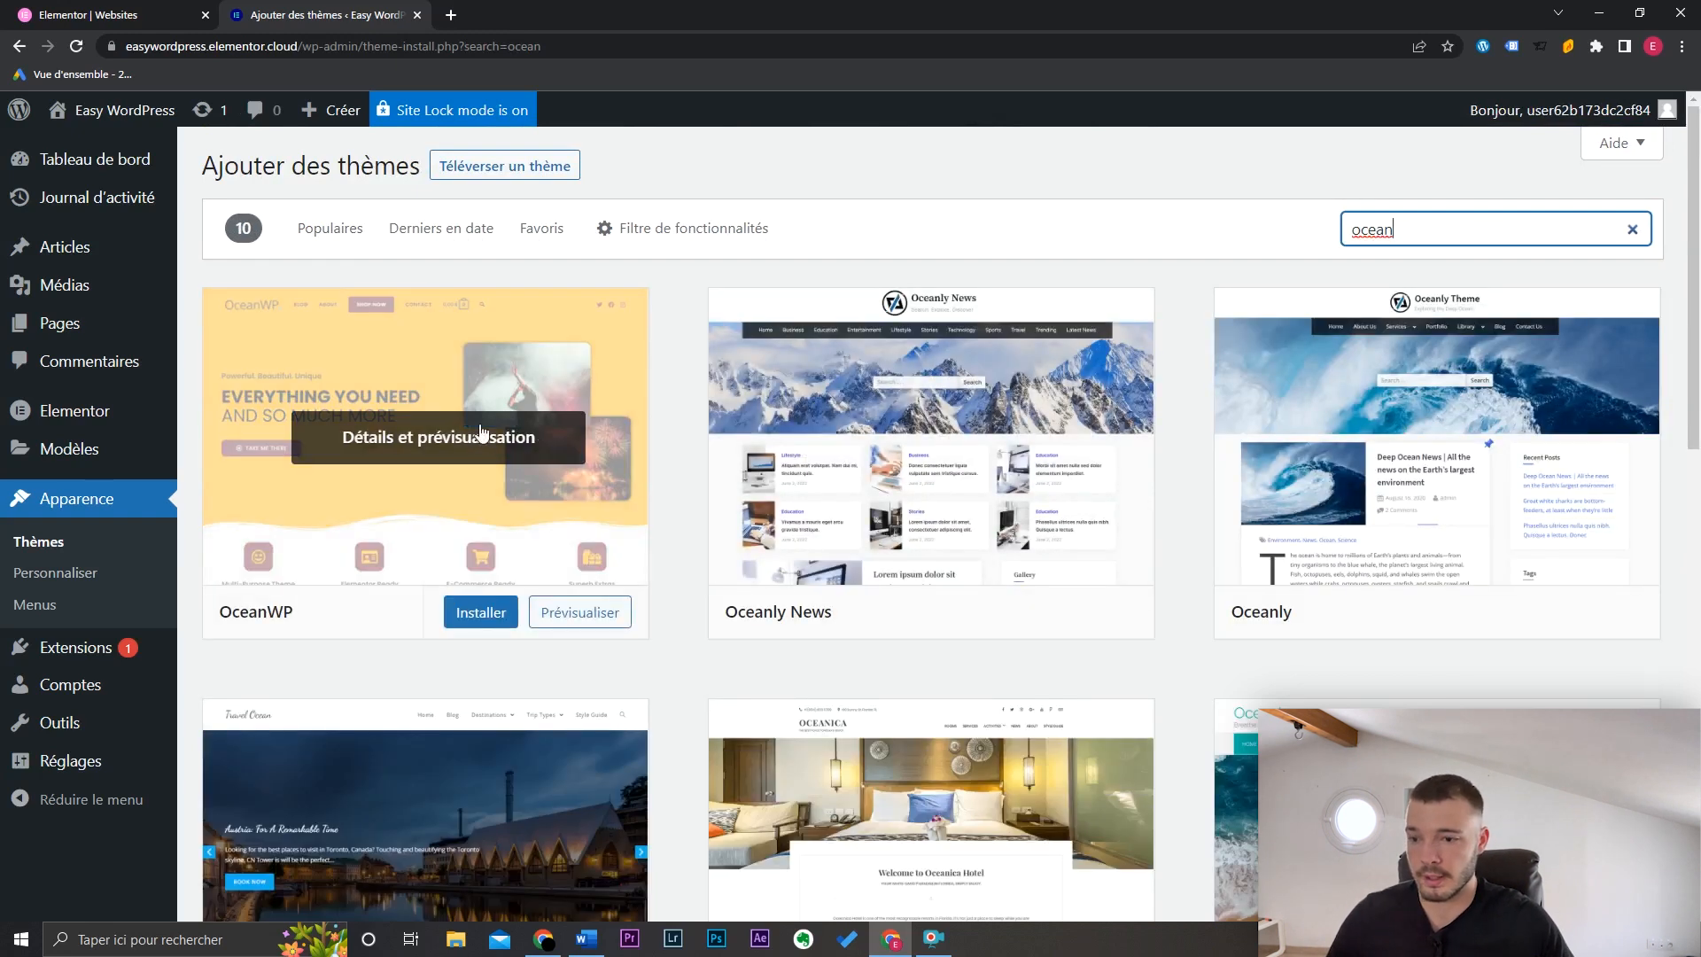
pyautogui.click(494, 620)
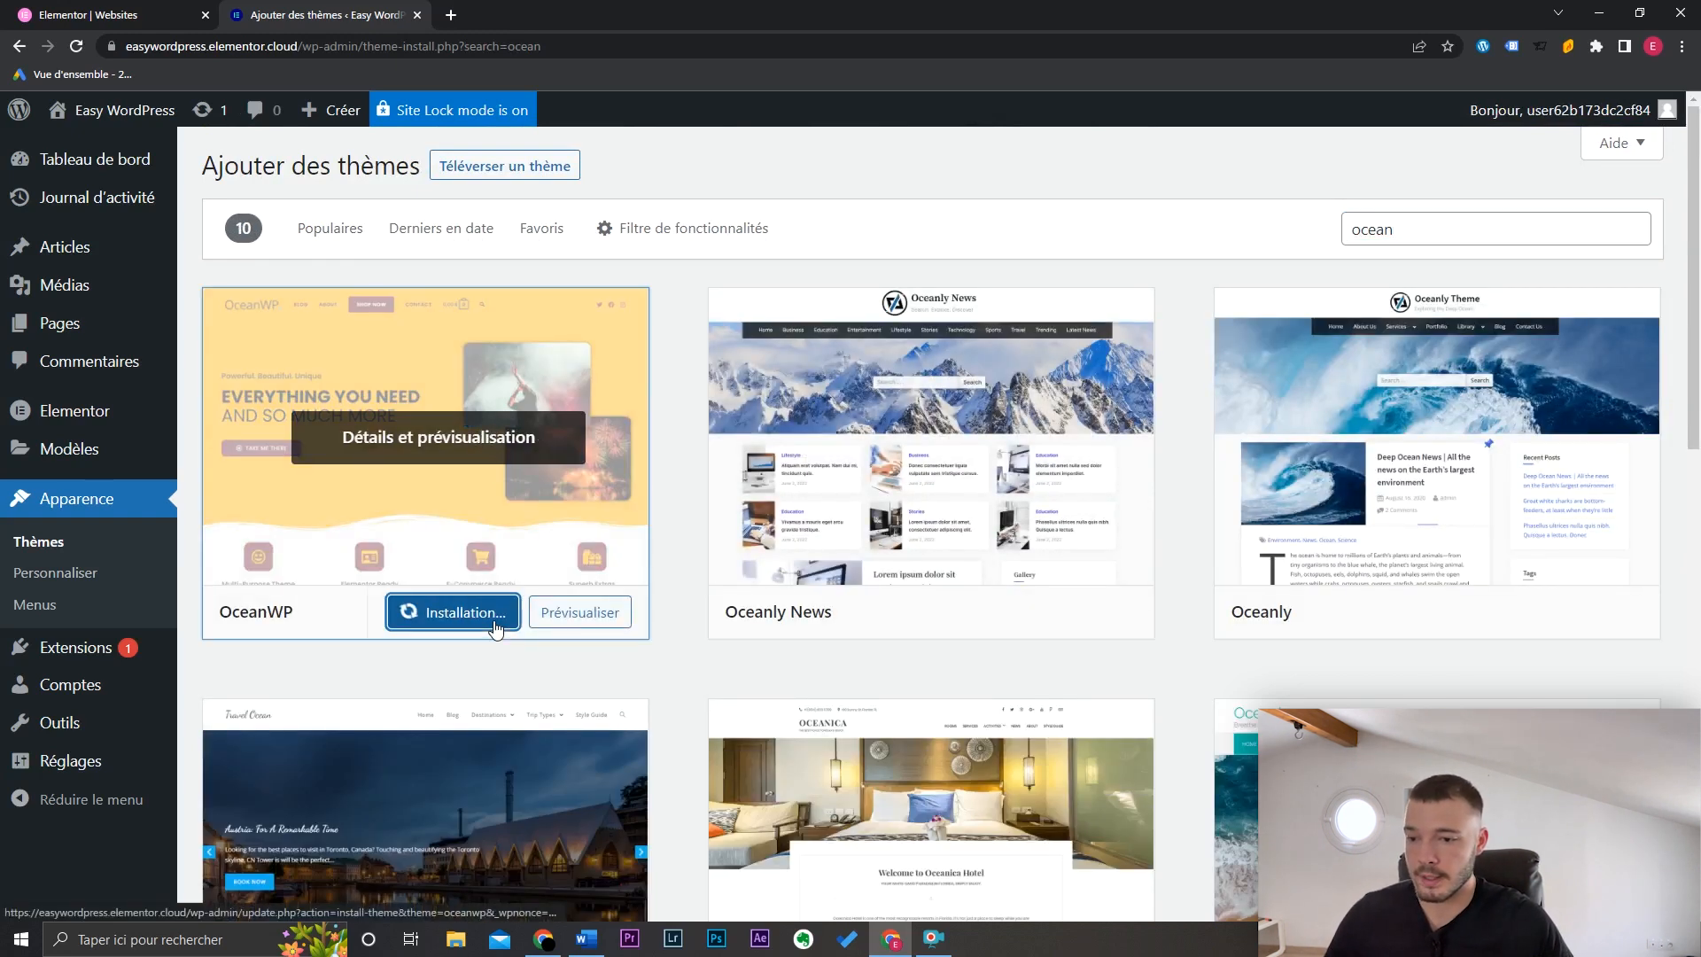
pyautogui.click(448, 625)
# Step: View the live site with its new OceanWP look, then close that tab
pyautogui.moveTo(102, 120)
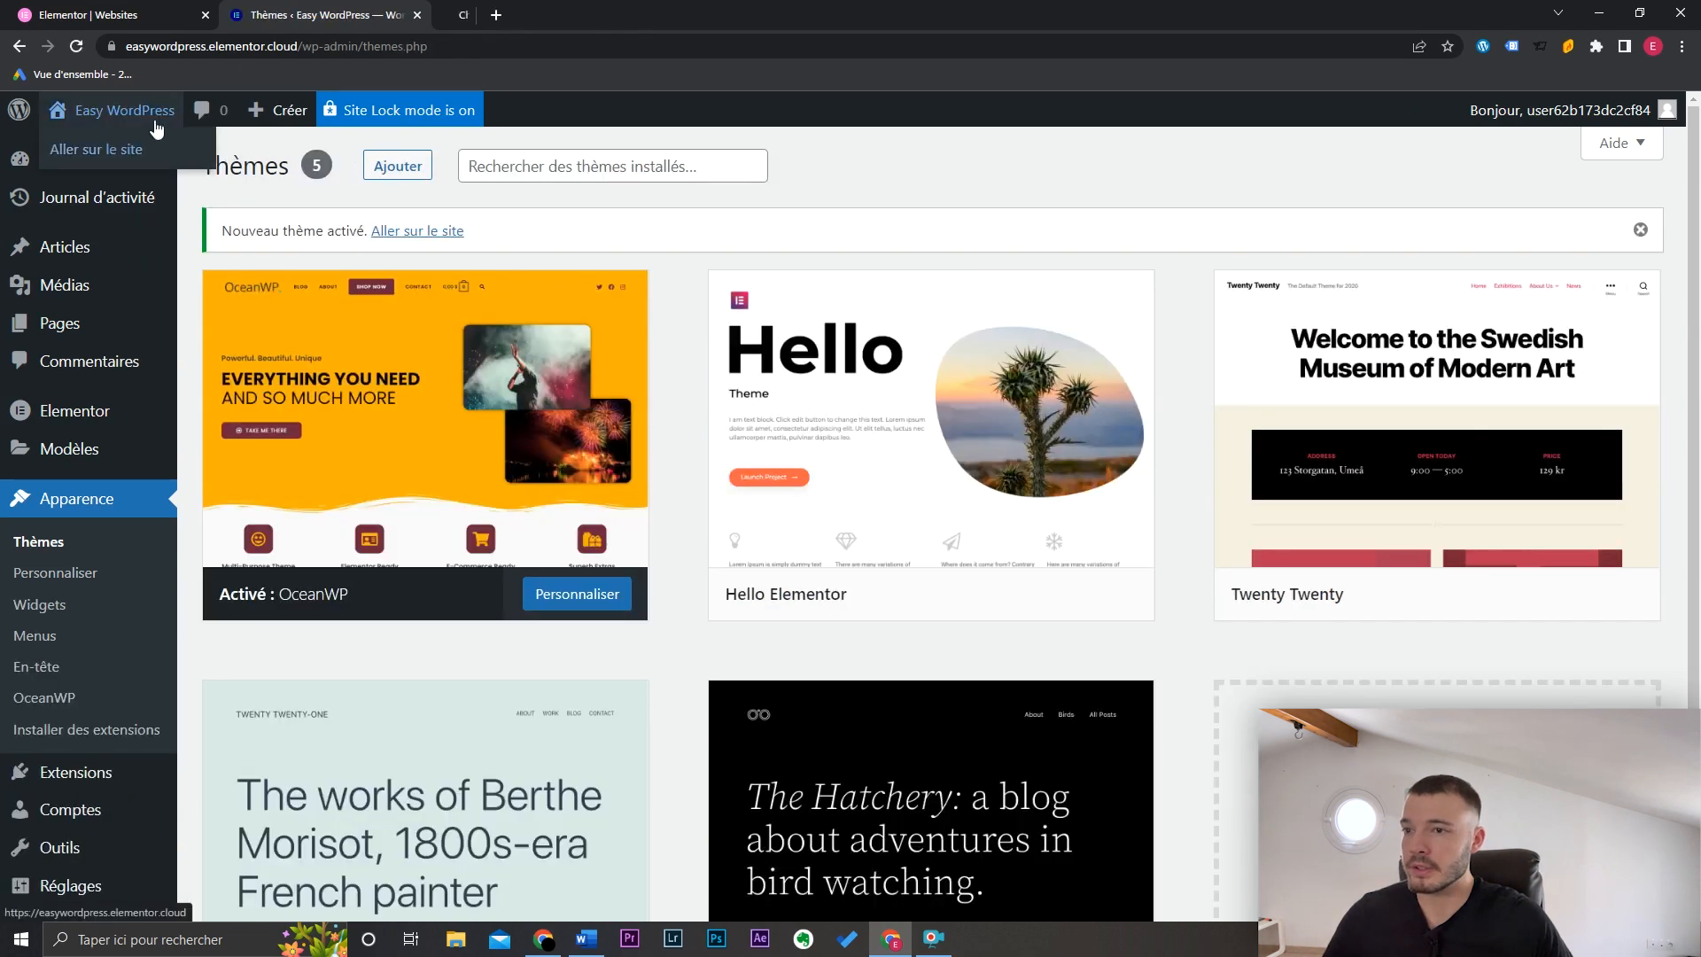
pyautogui.click(154, 124)
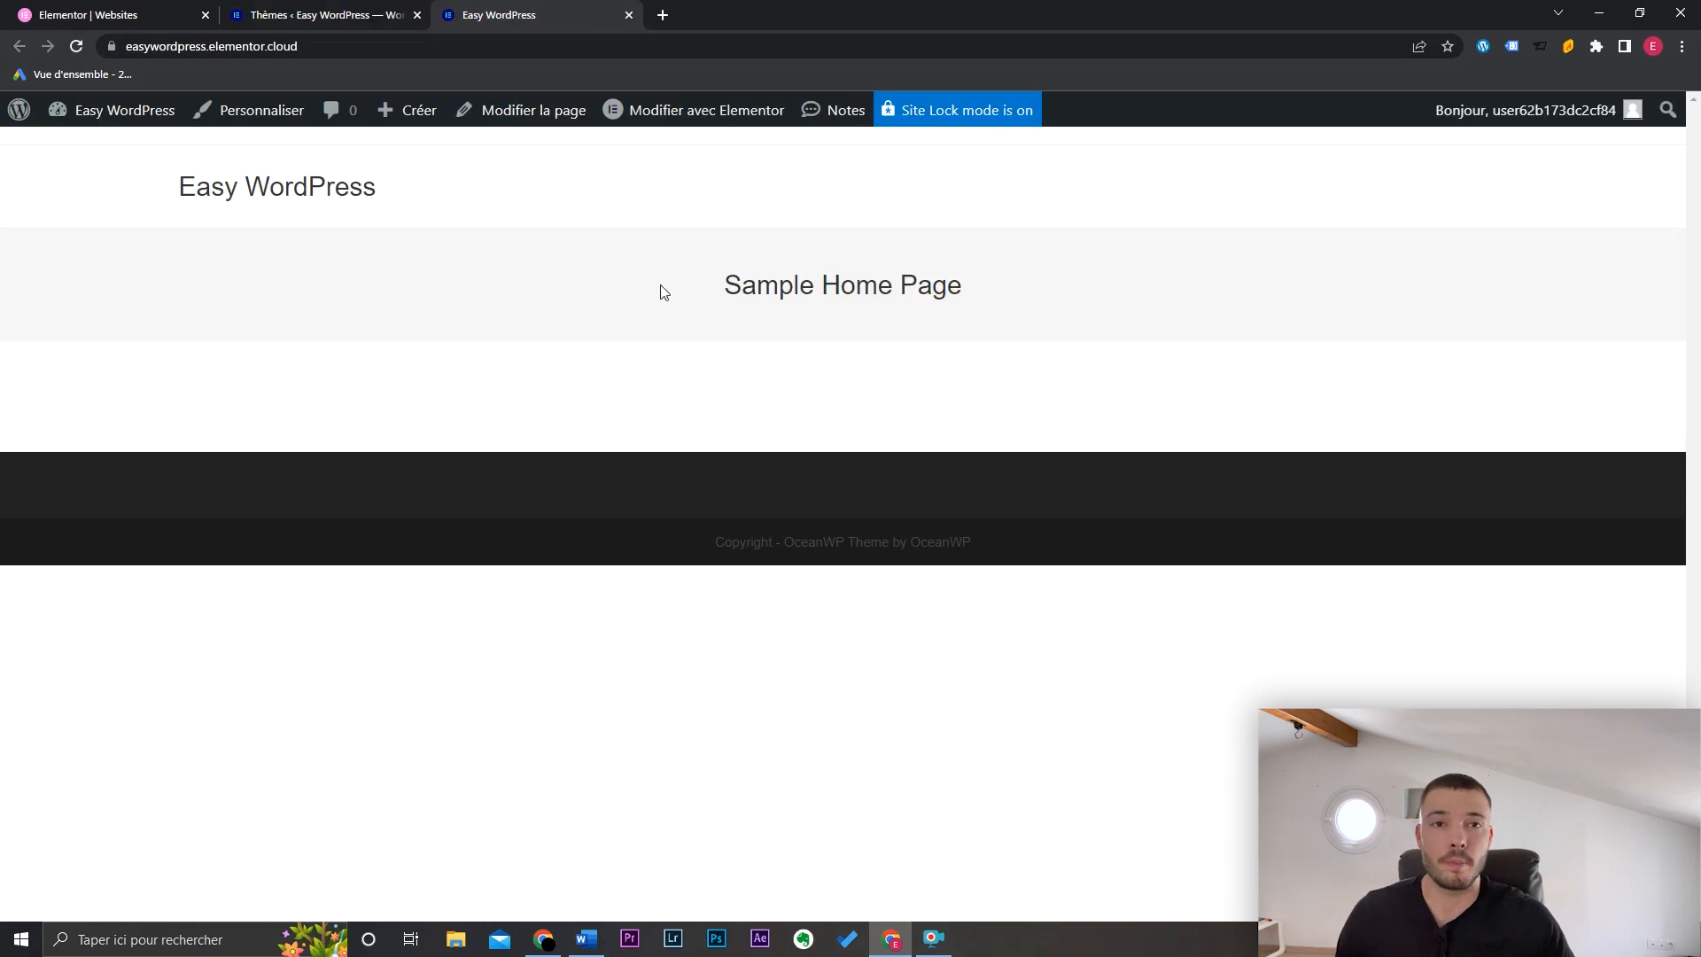
pyautogui.middleClick(577, 11)
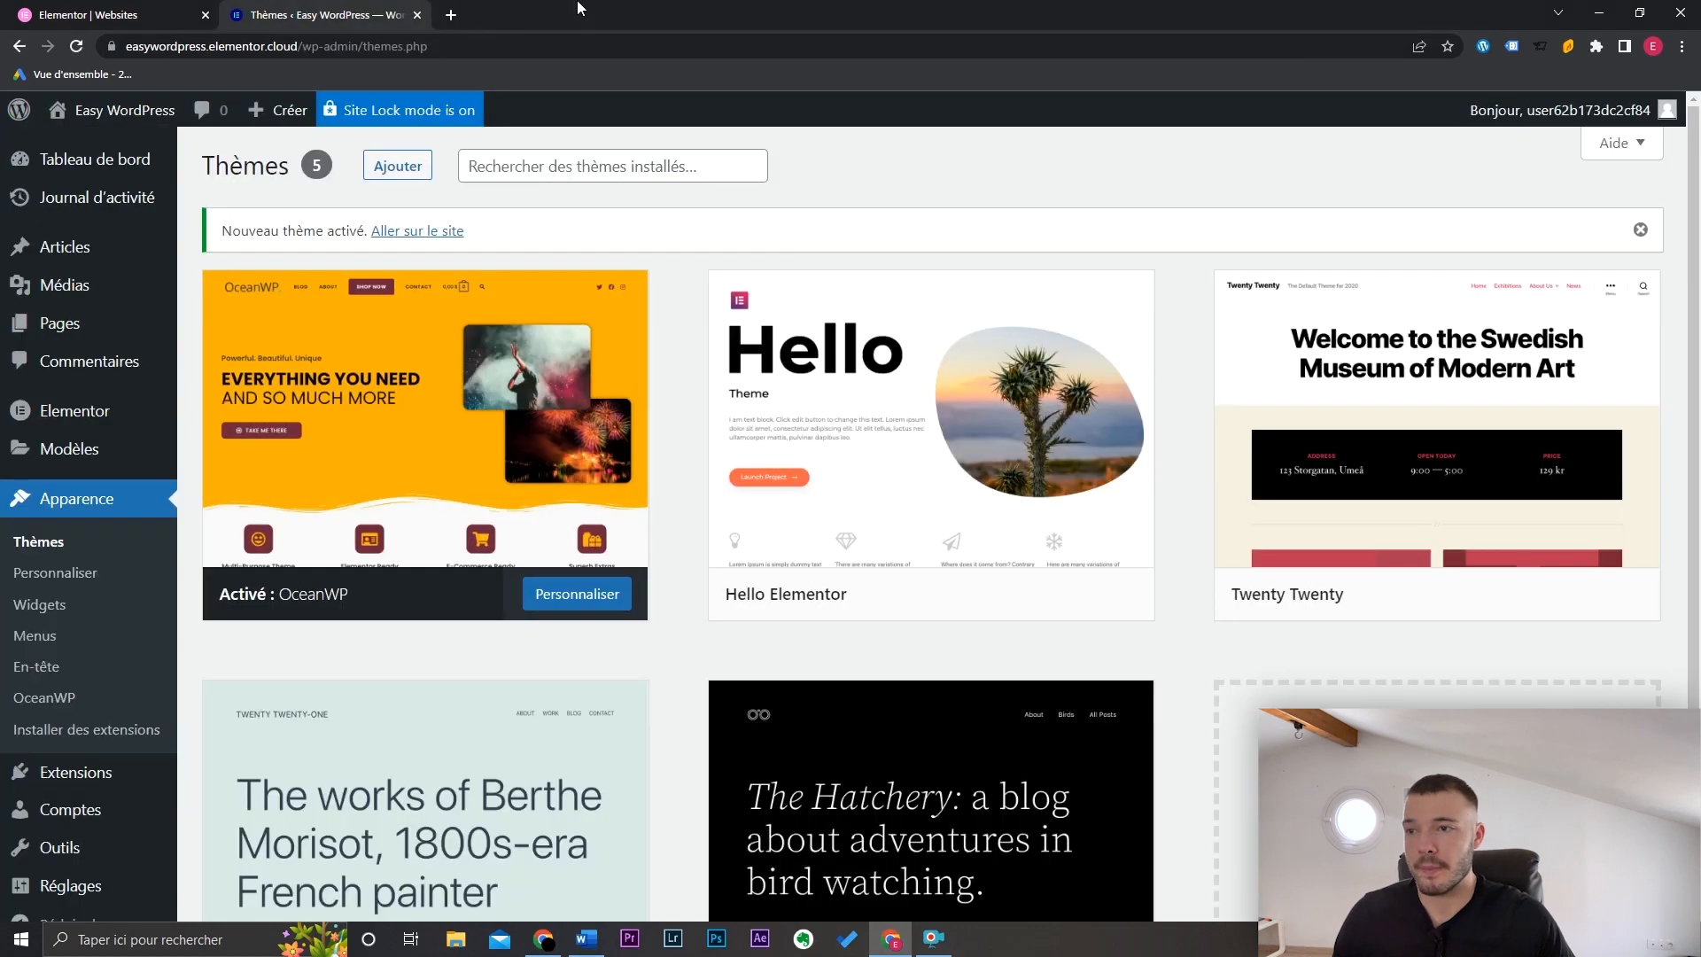
pyautogui.scroll(-3, 577, 654)
# Step: Install the Yoast SEO plugin from the Populaires plugin list
pyautogui.moveTo(88, 745)
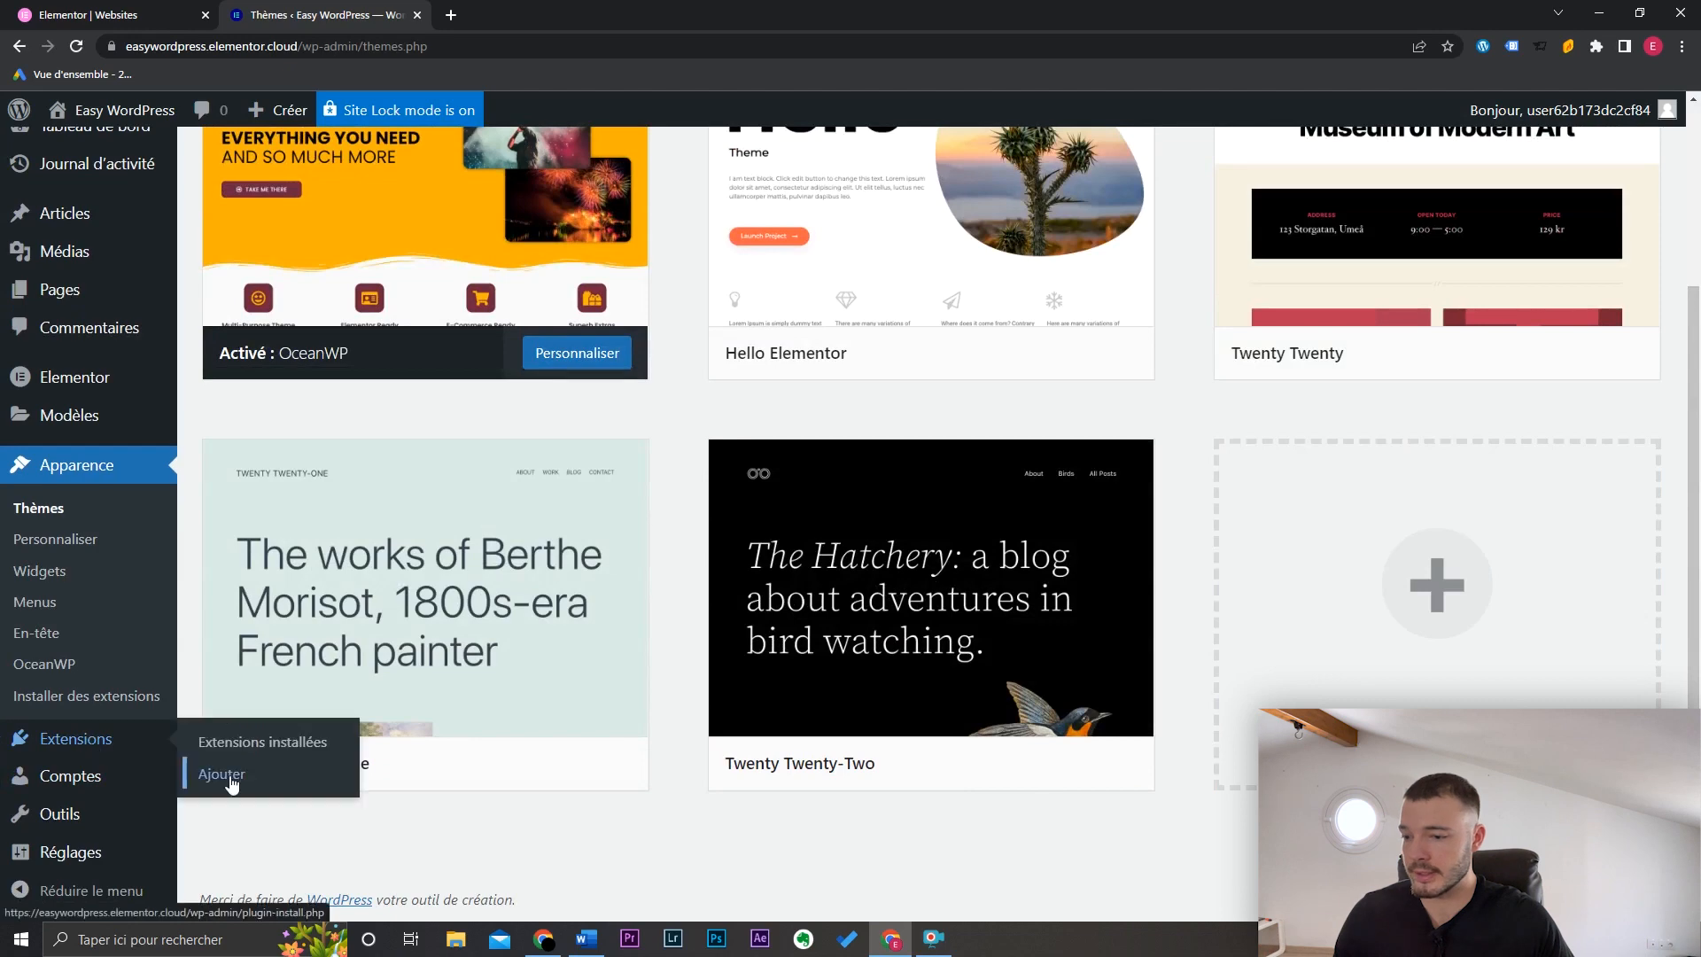
pyautogui.click(217, 773)
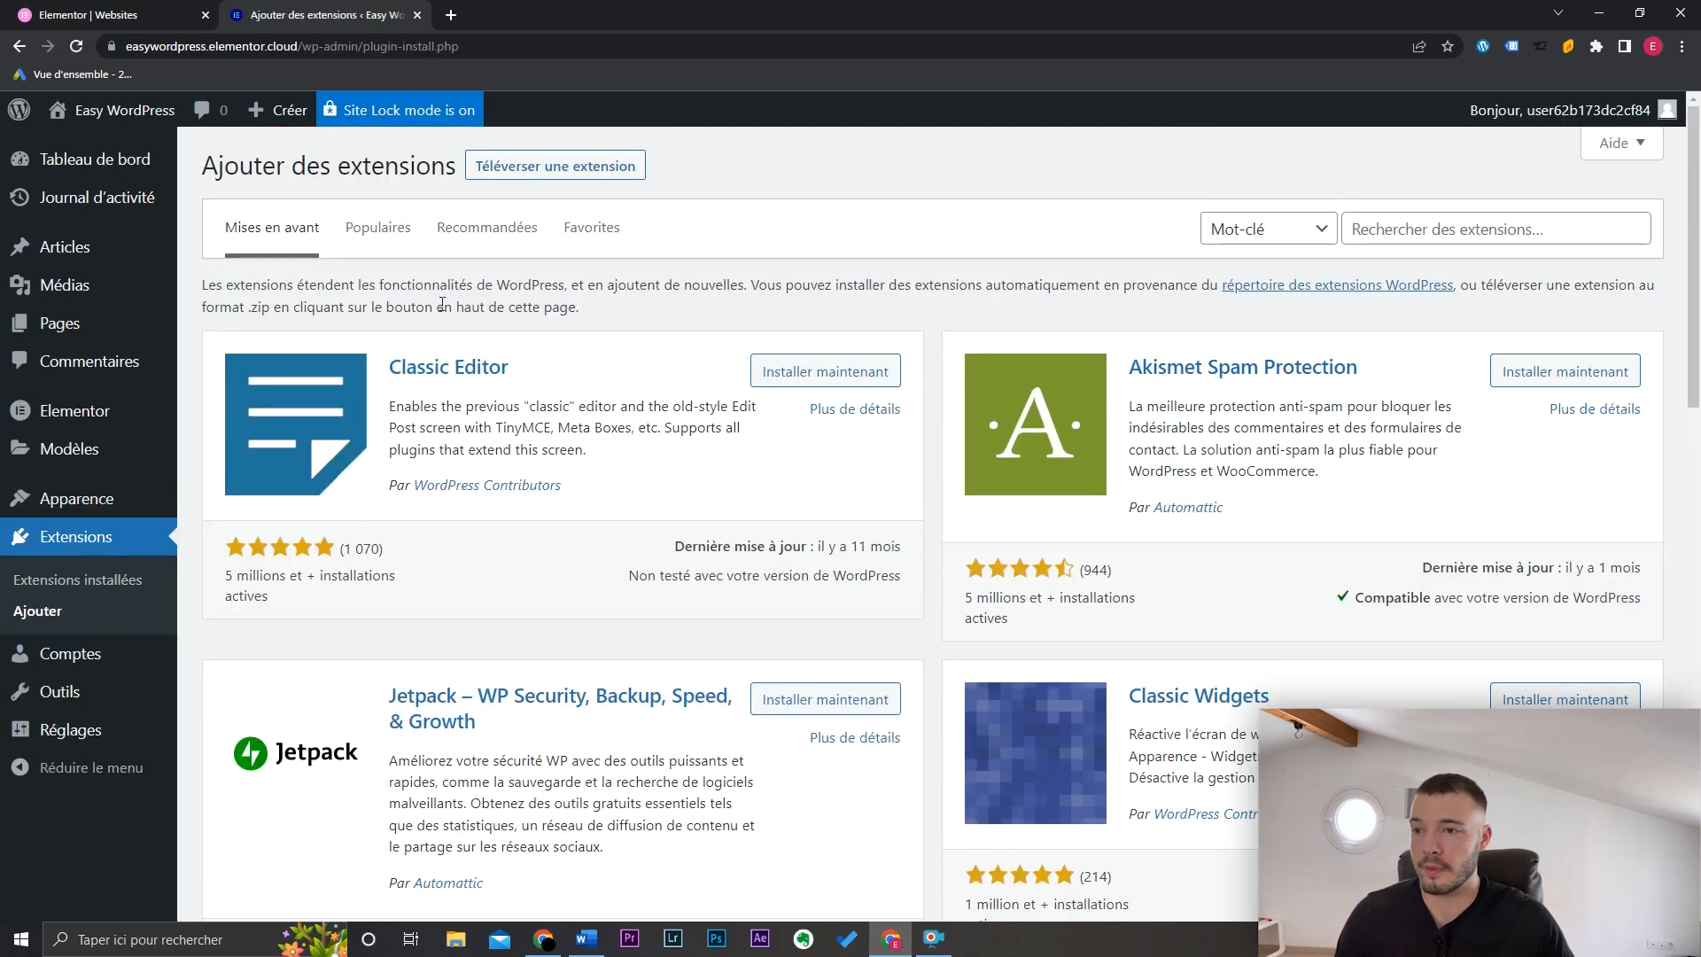
pyautogui.click(395, 247)
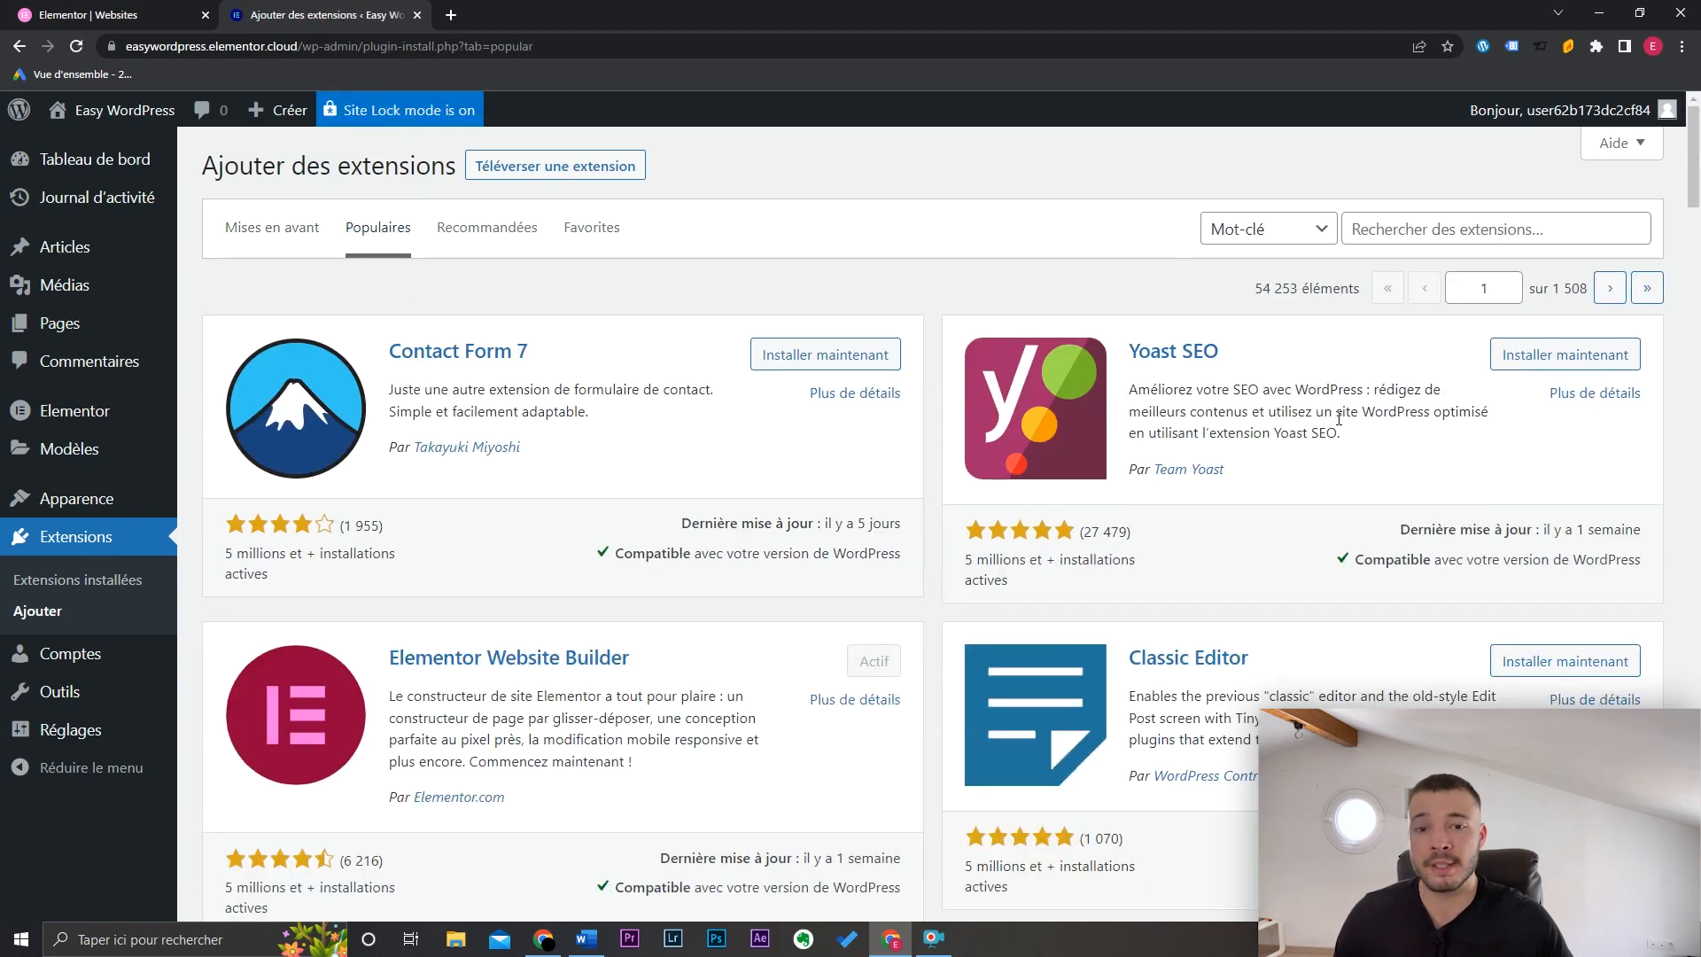
pyautogui.scroll(-4, 1699, 244)
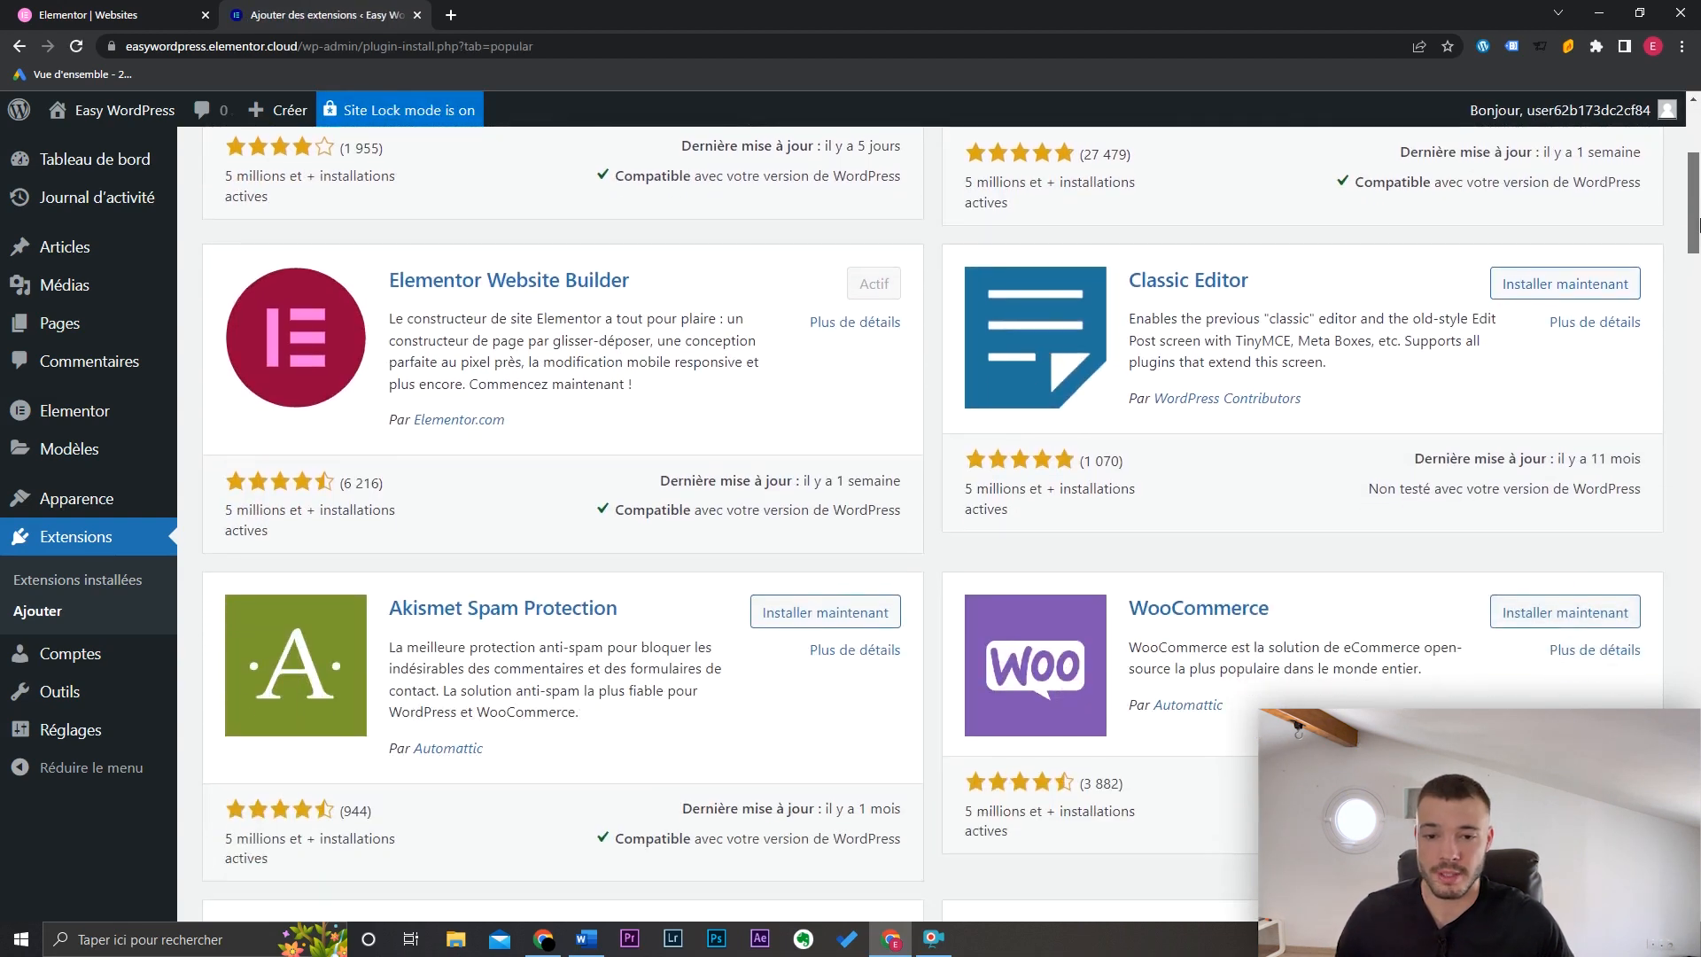
pyautogui.scroll(3, 1699, 227)
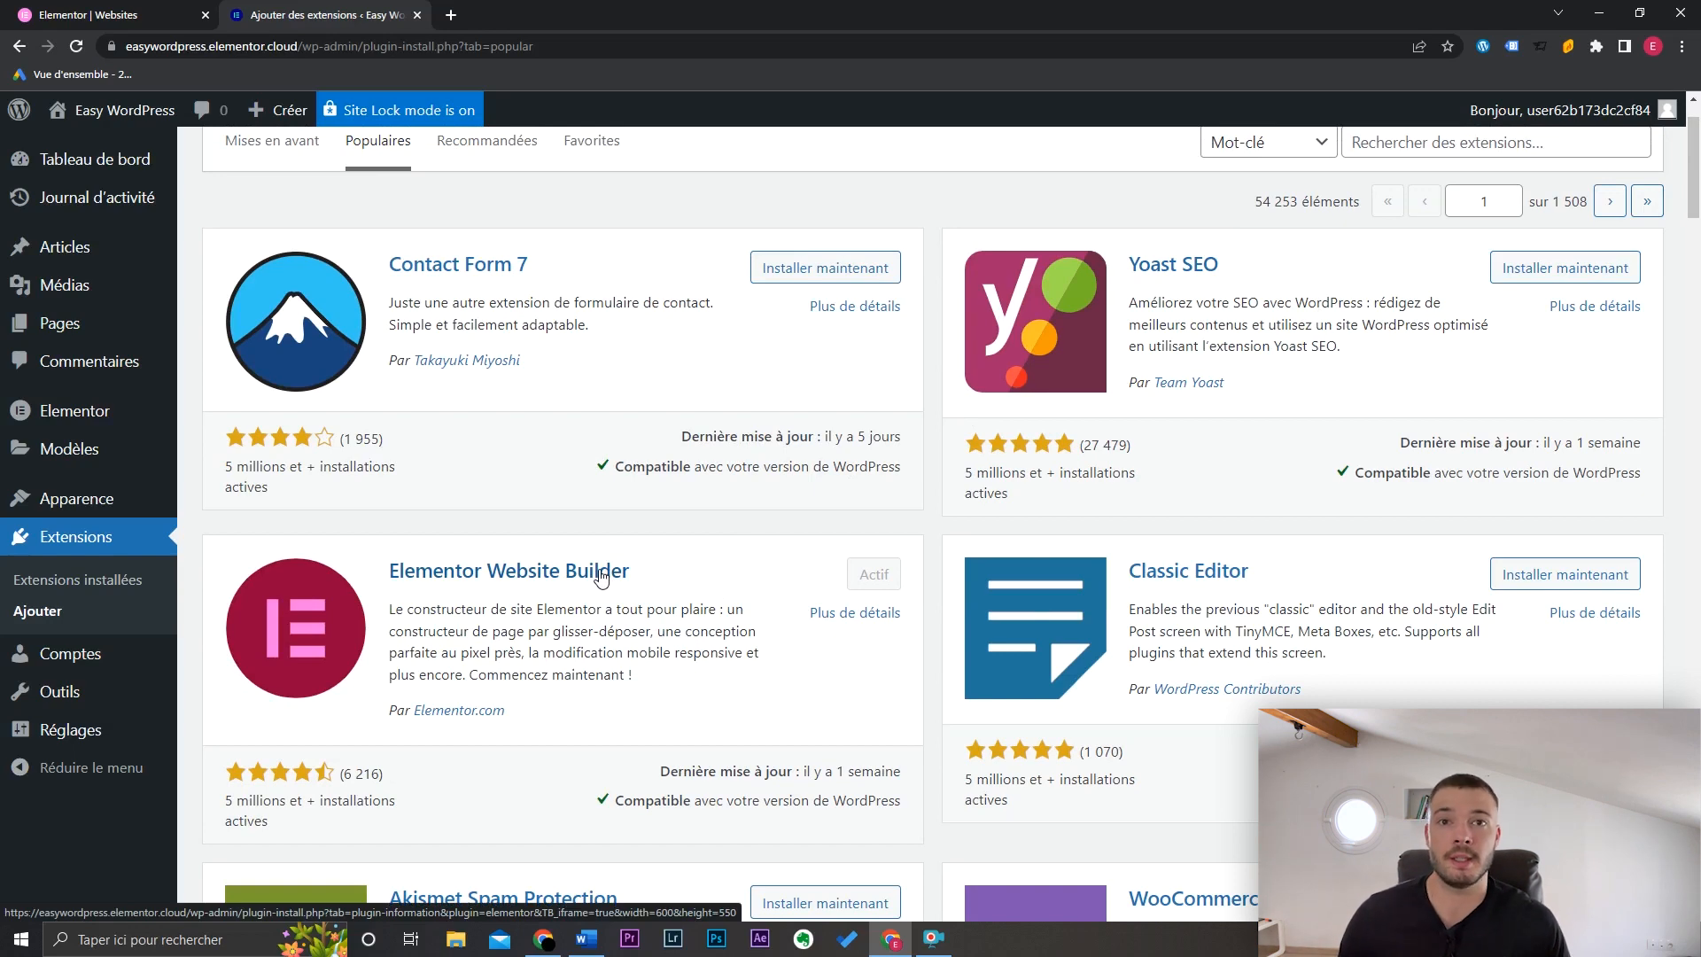
pyautogui.scroll(1, 1369, 367)
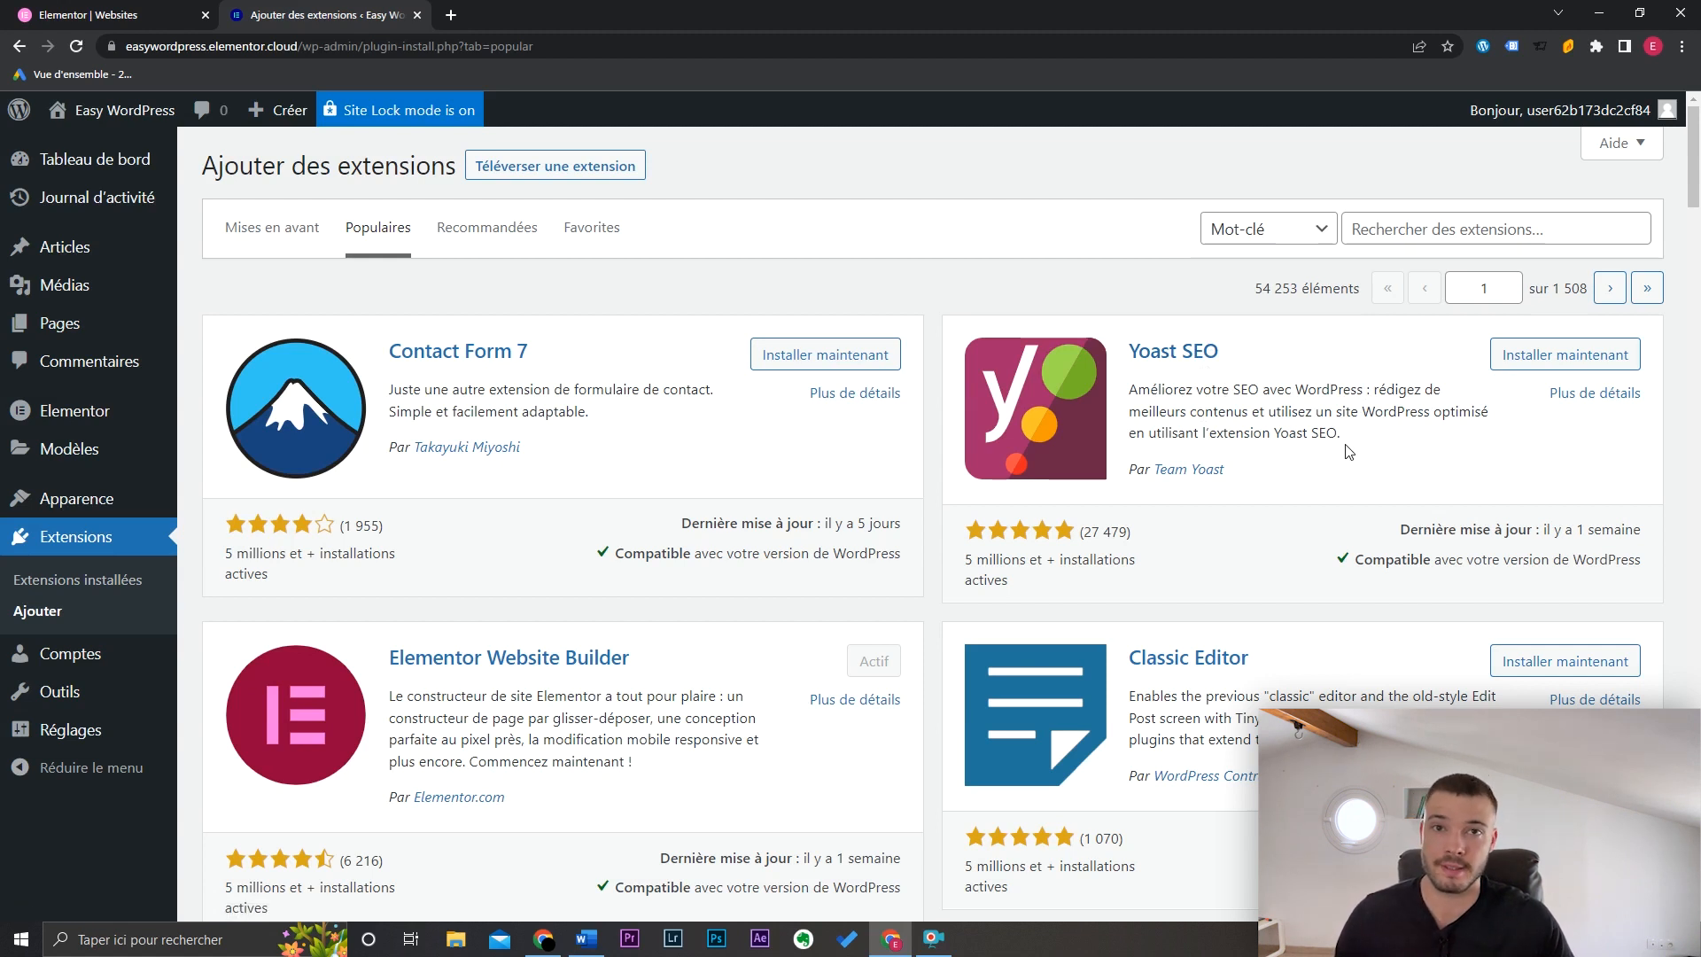
pyautogui.click(1521, 353)
# Step: Search for 'wp fastest cache', install it, and list the installed plugins
pyautogui.click(1471, 229)
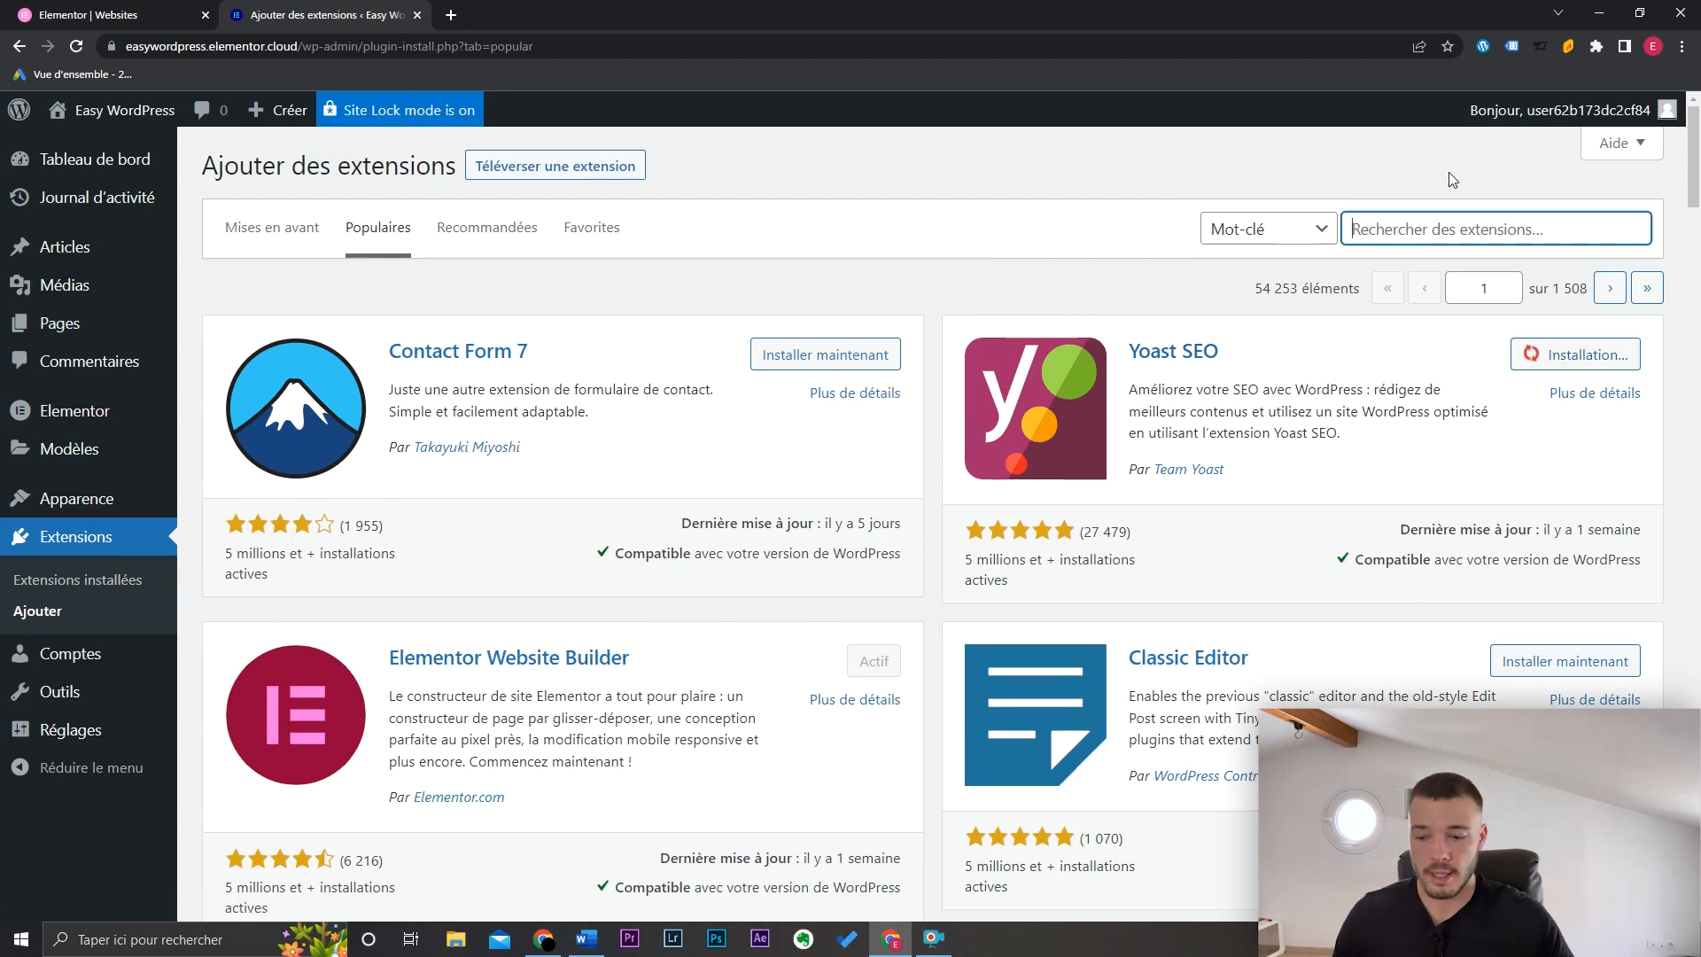
pyautogui.write('wp fastest ca')
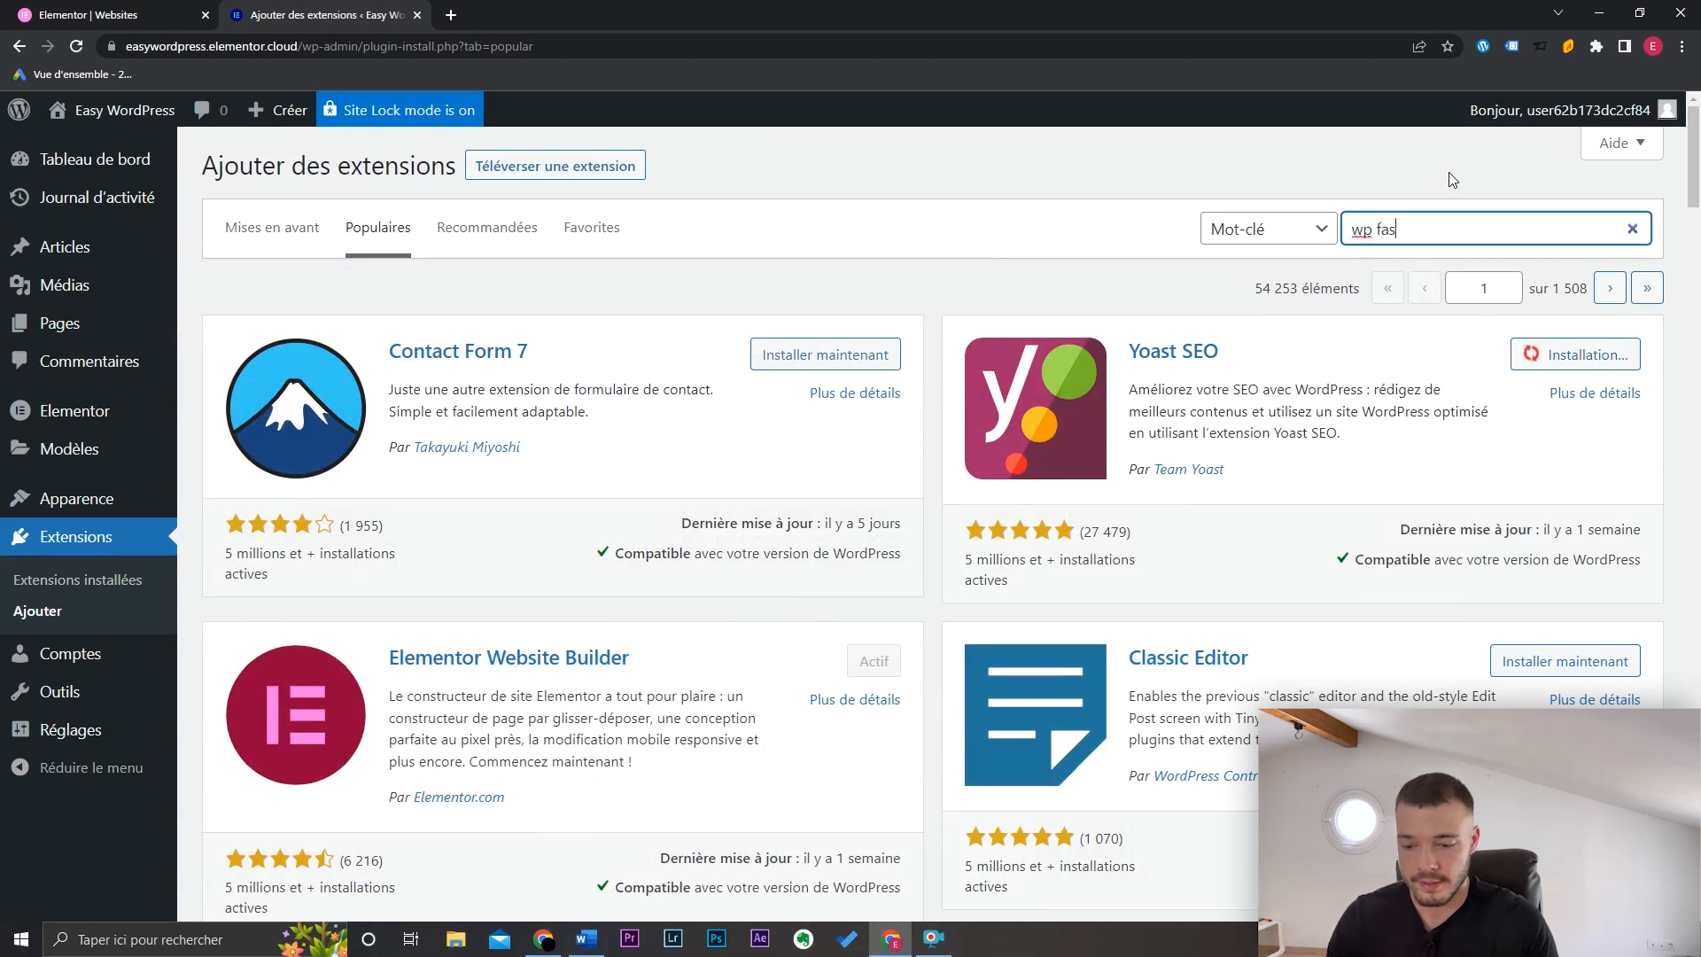
pyautogui.write('che')
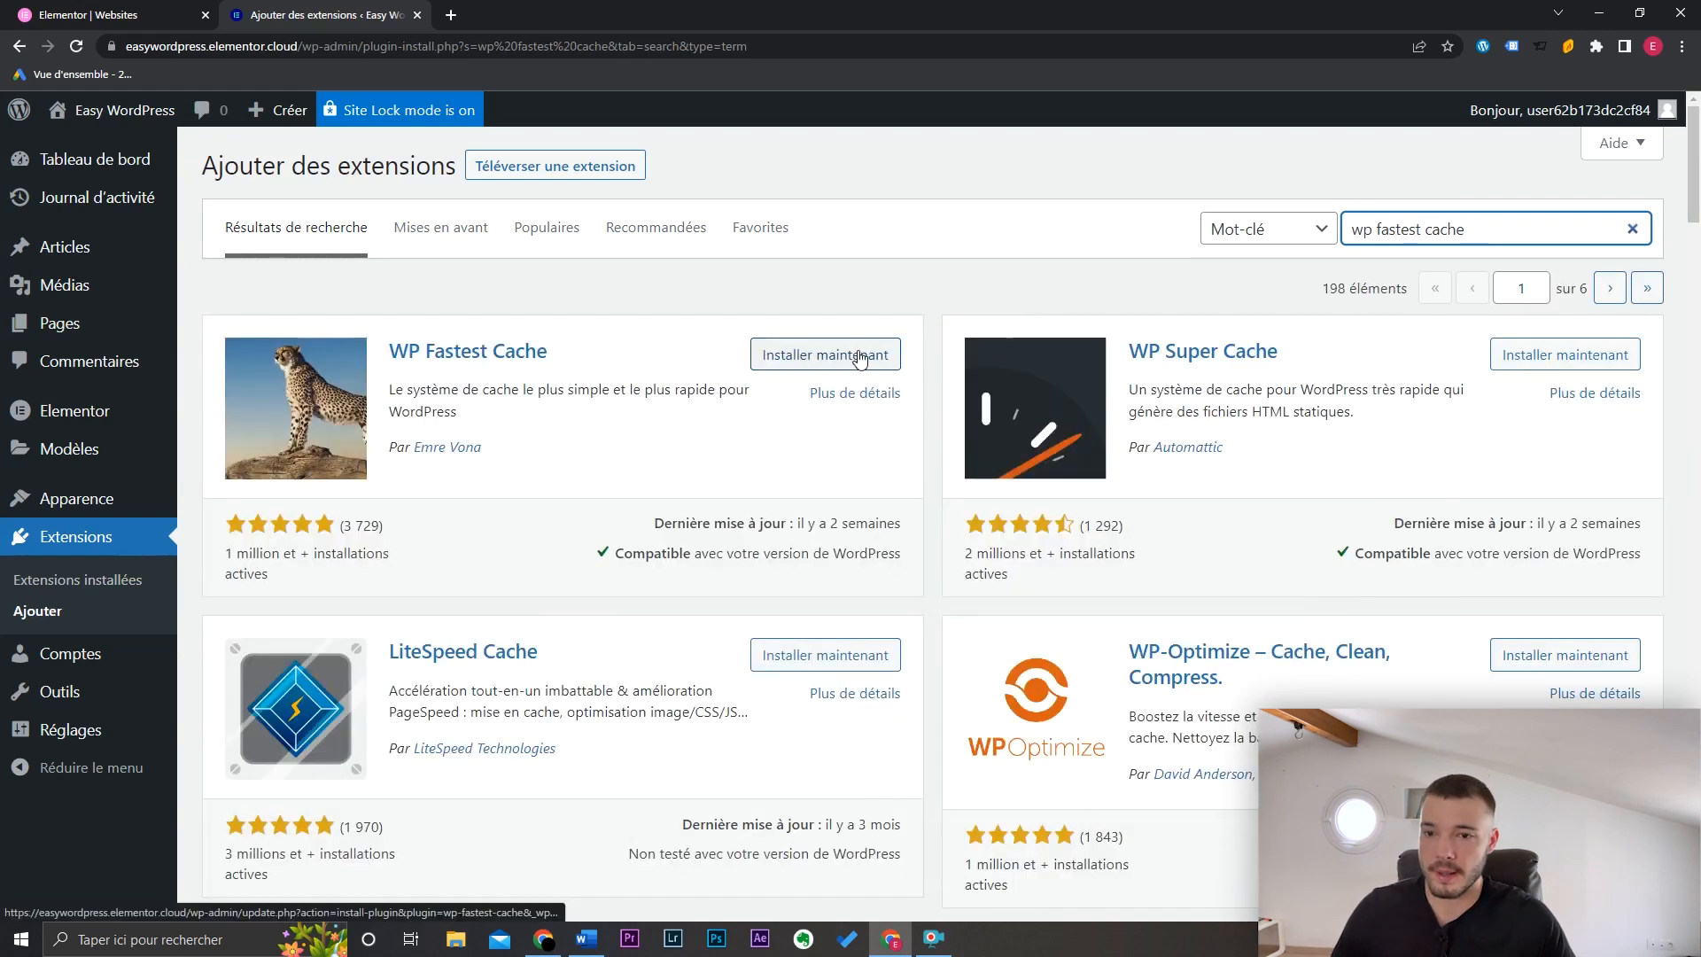
pyautogui.click(836, 354)
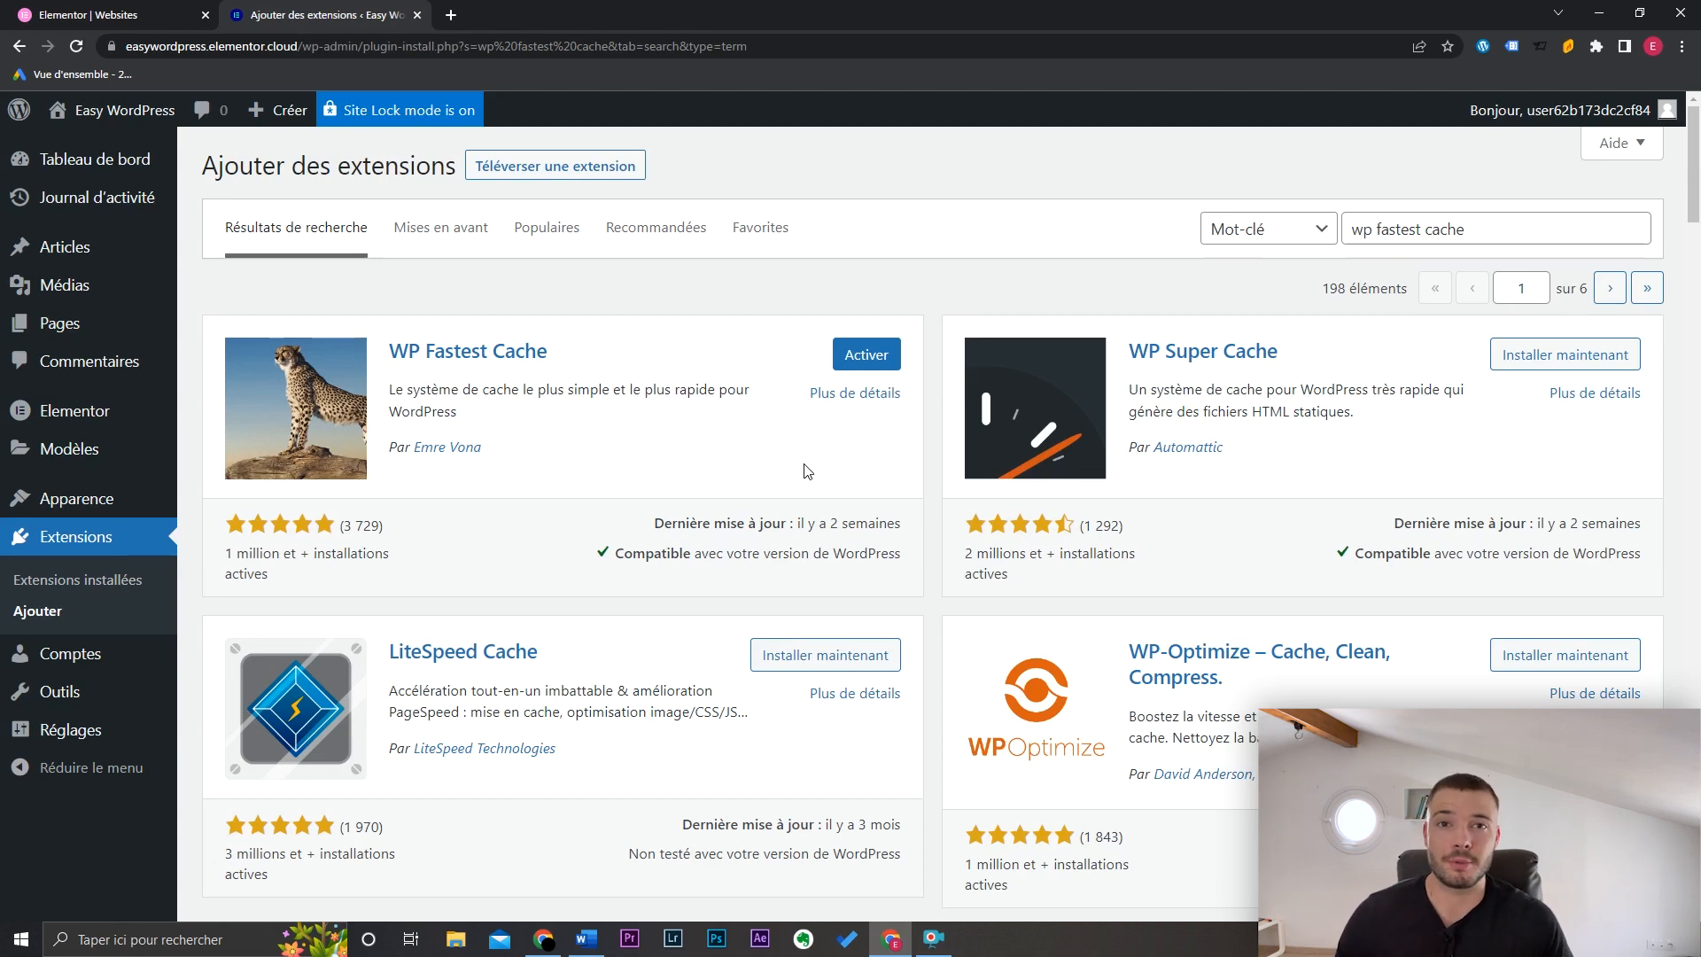
pyautogui.click(118, 589)
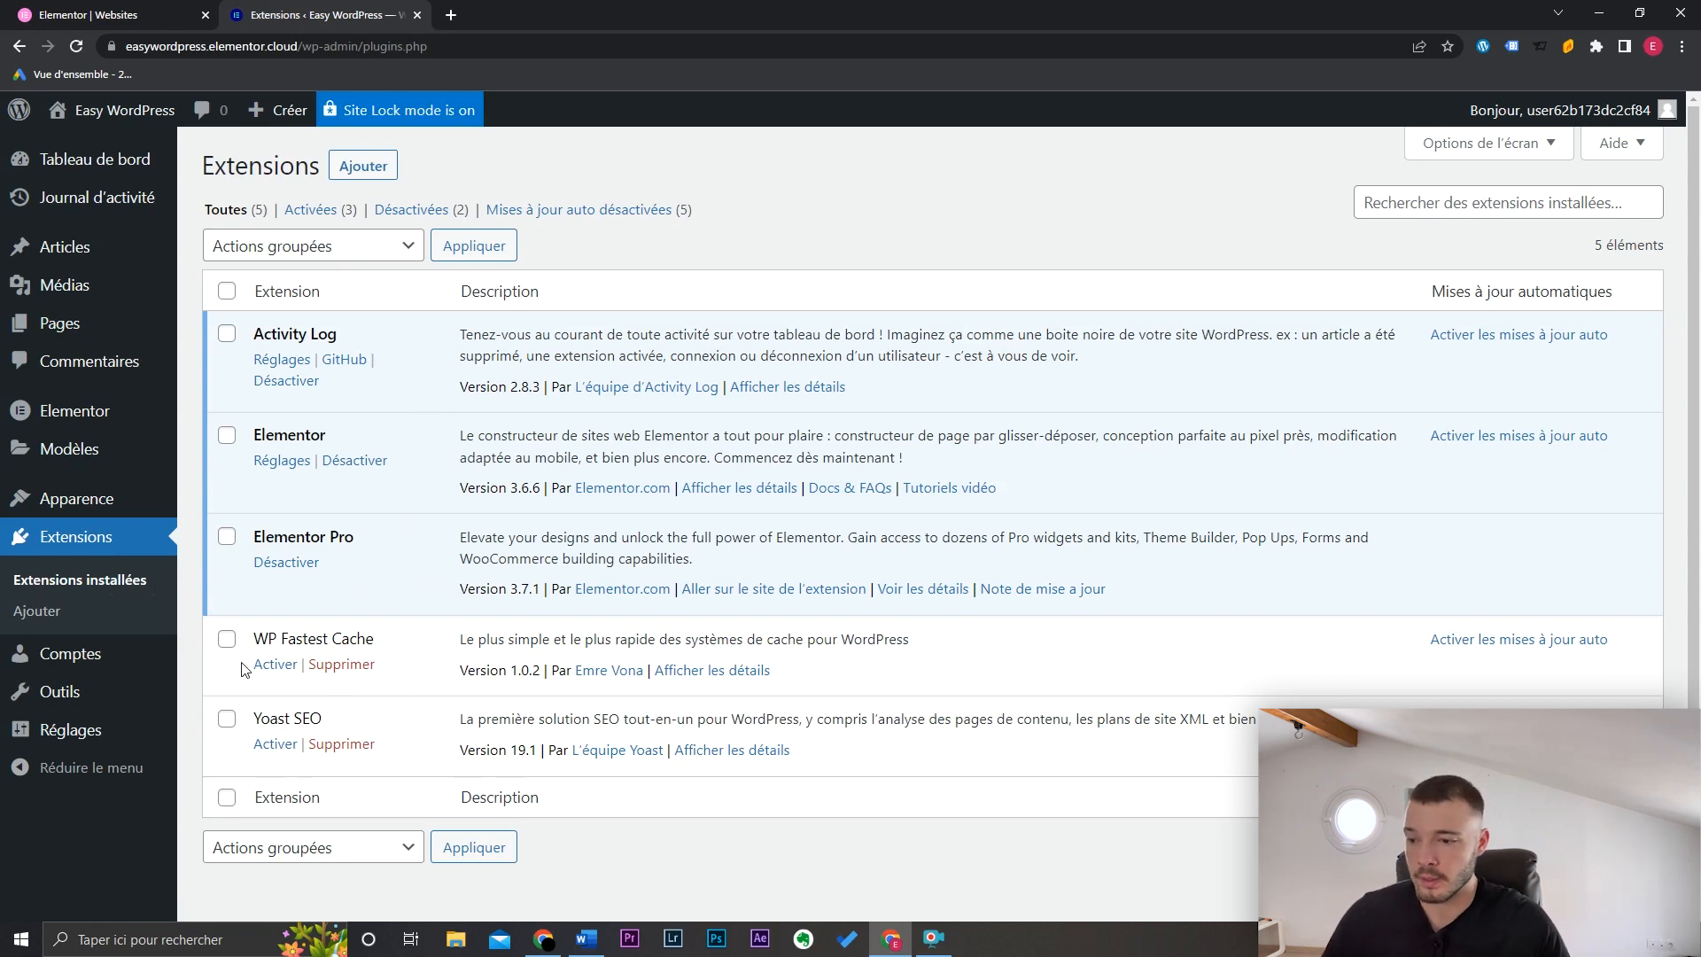
# Step: Bulk-activate WP Fastest Cache and Yoast SEO, then open the WP Fastest Cache Réglages
pyautogui.click(227, 639)
pyautogui.click(227, 719)
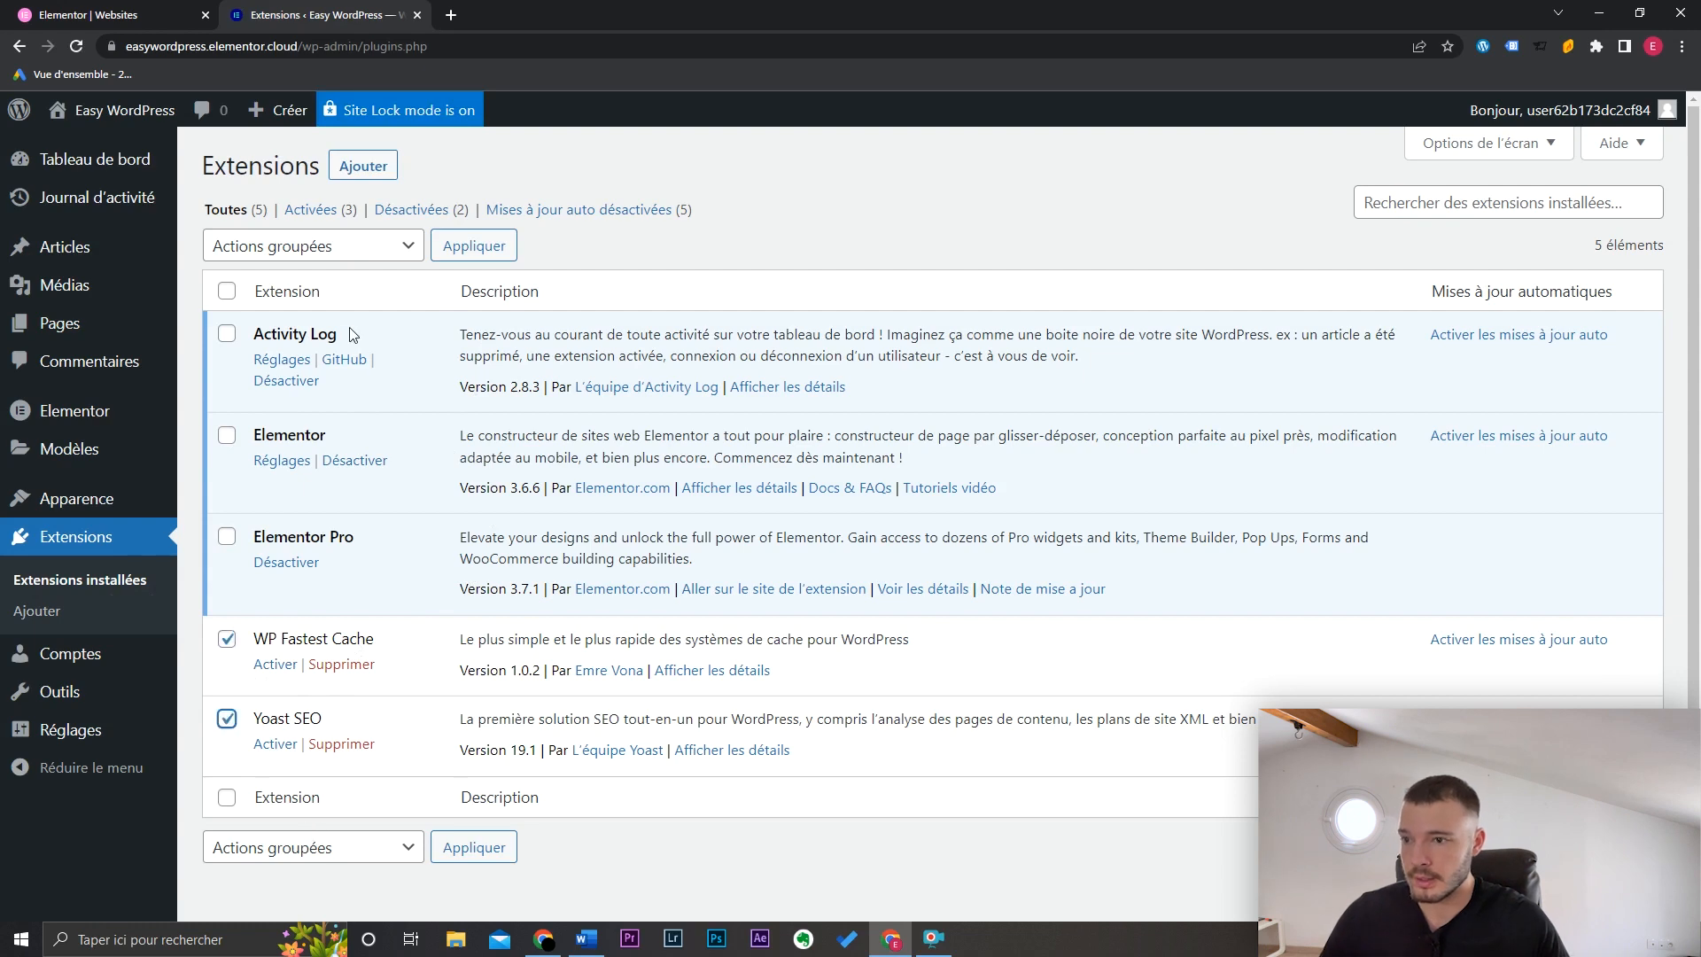
pyautogui.click(350, 252)
pyautogui.click(350, 290)
pyautogui.click(472, 246)
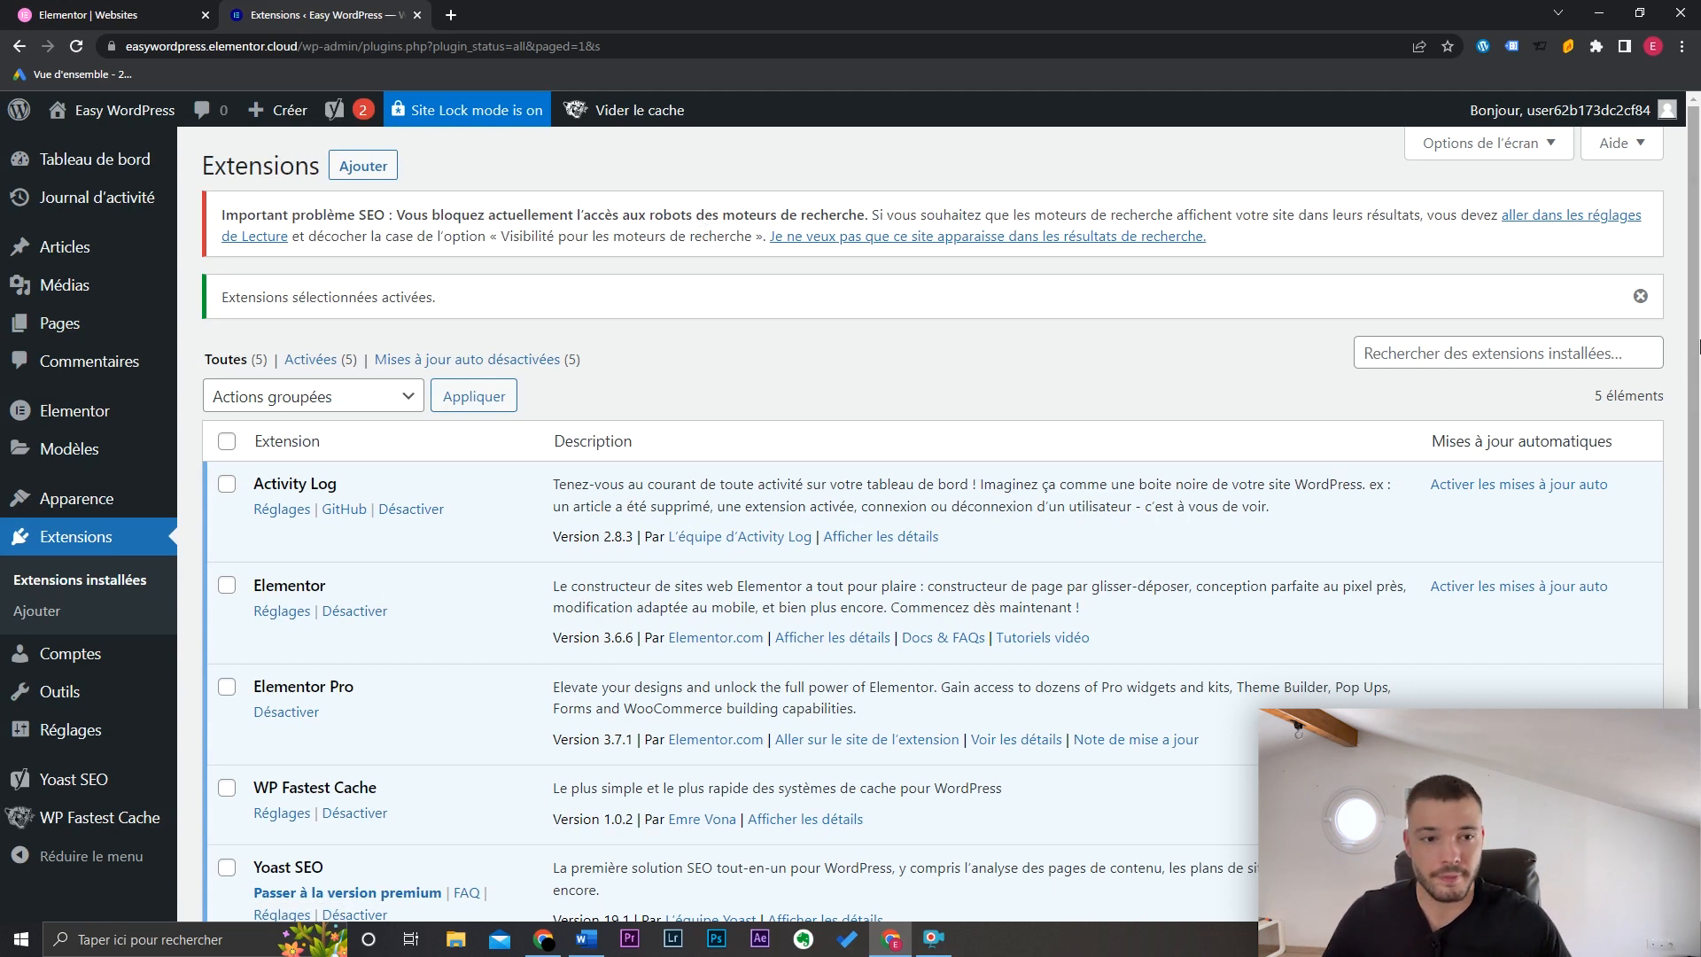
pyautogui.scroll(-2, 948, 395)
pyautogui.click(280, 664)
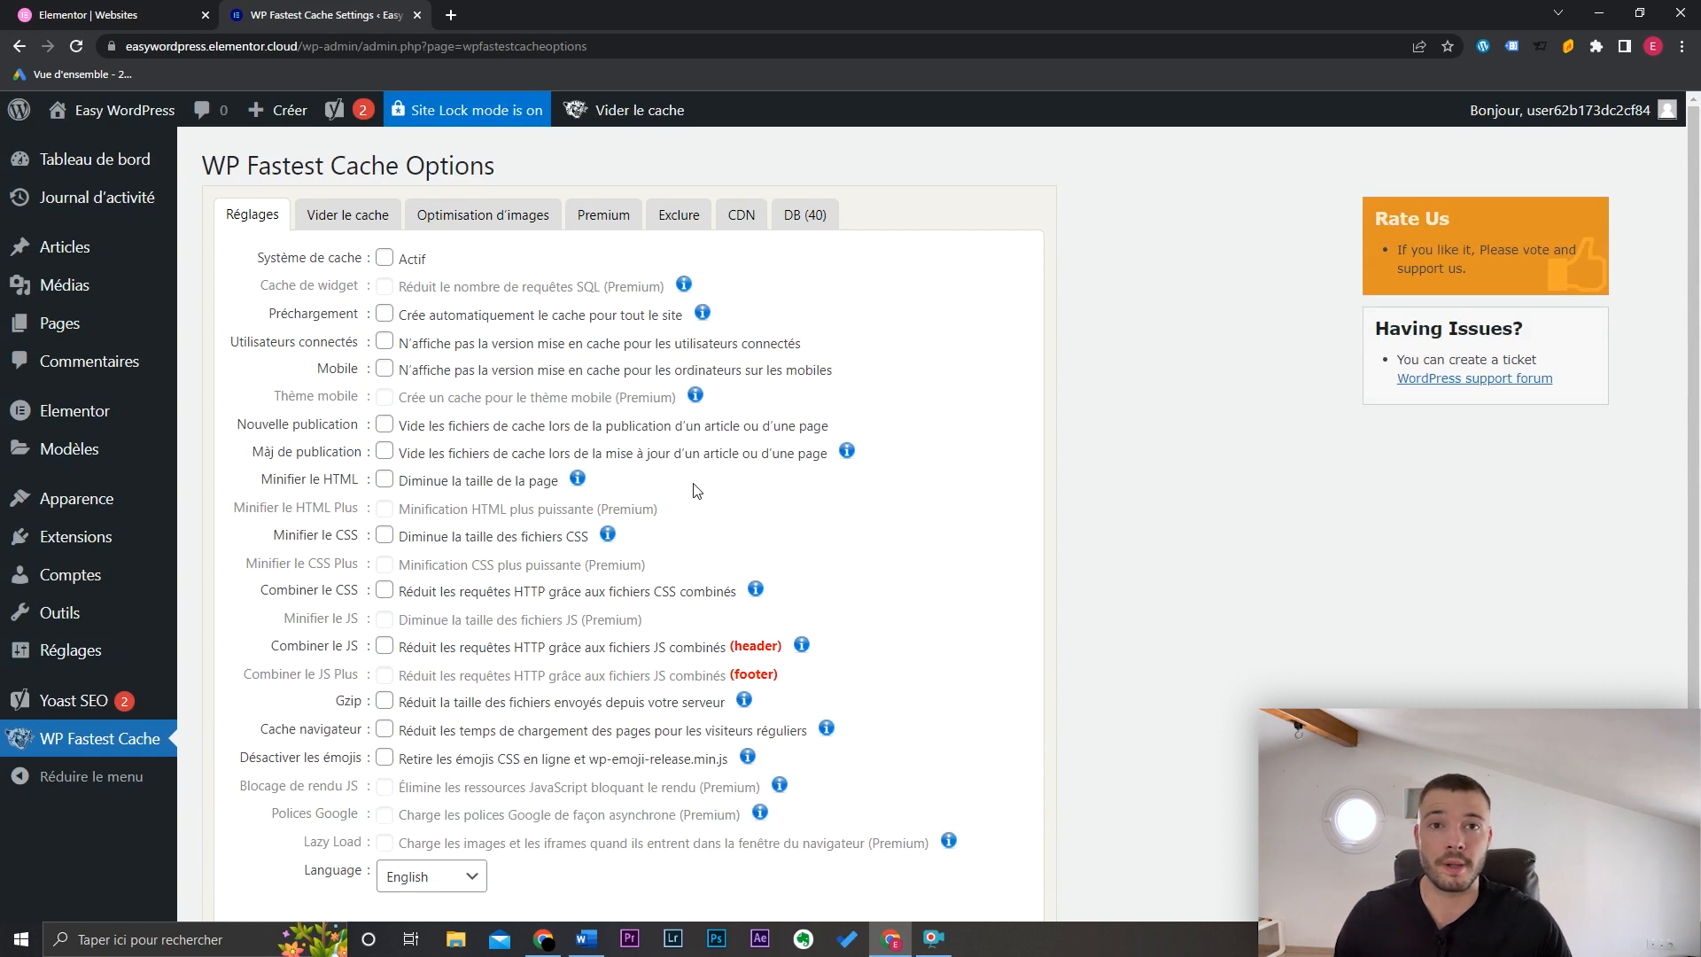
# Step: Enable the cache system and preloading for Accueil, Publications, Pages, Catégories, Étiquettes and attachments
pyautogui.click(386, 260)
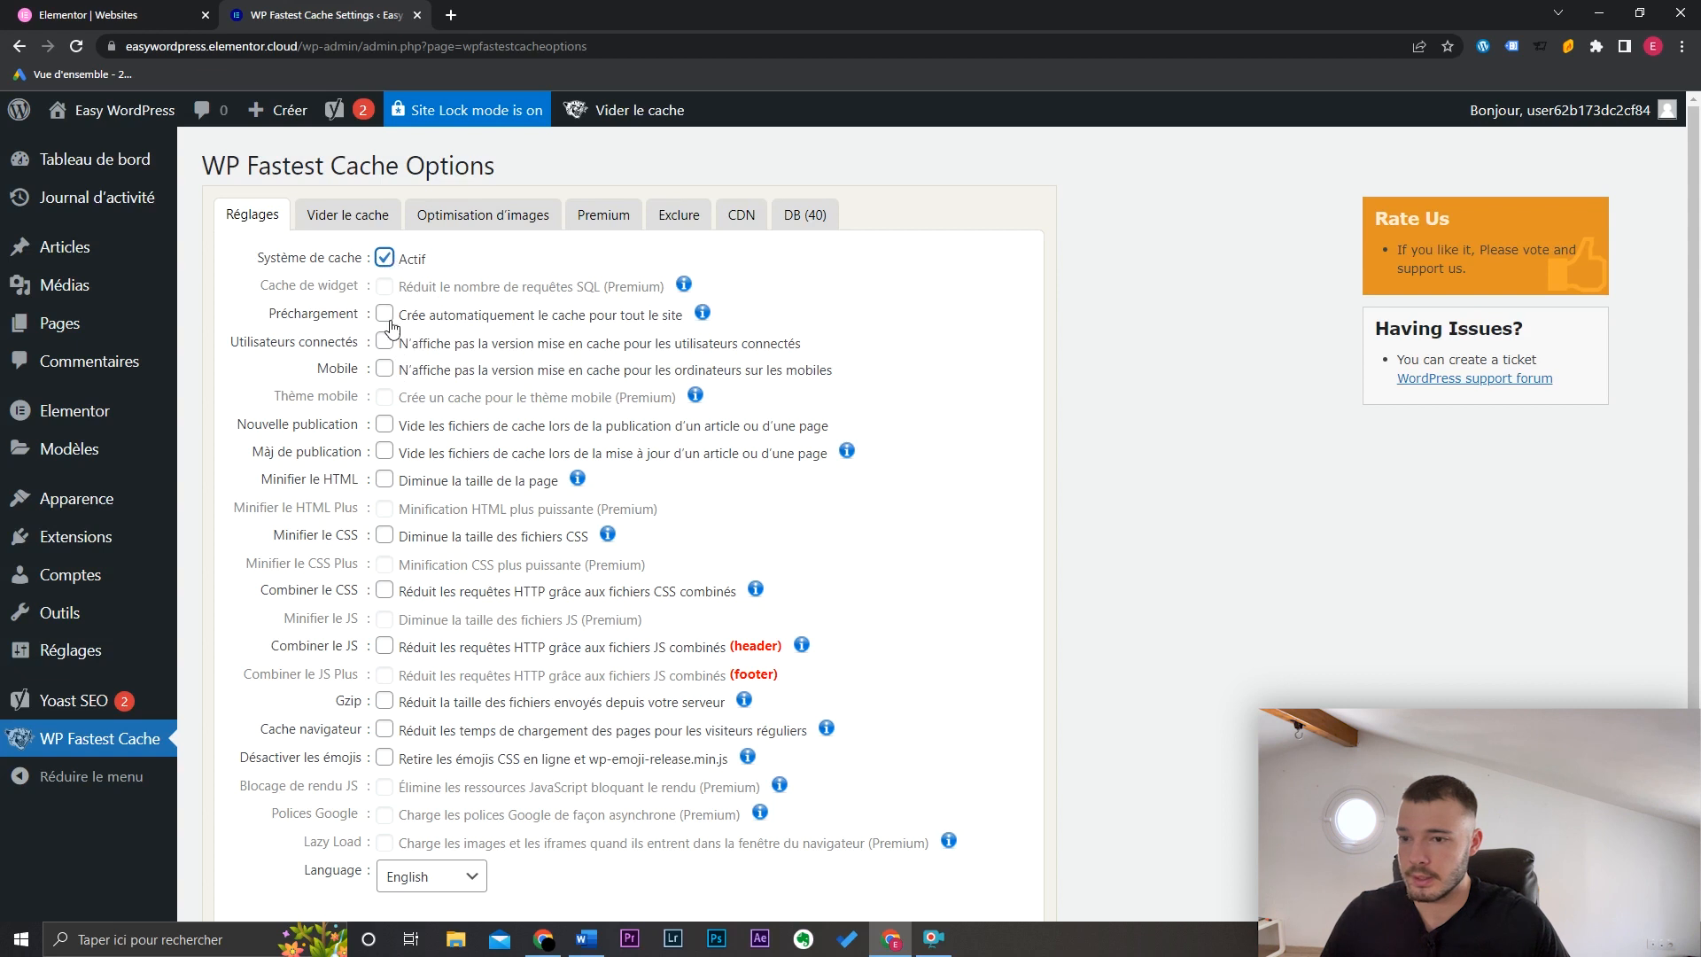
pyautogui.click(385, 314)
pyautogui.click(638, 358)
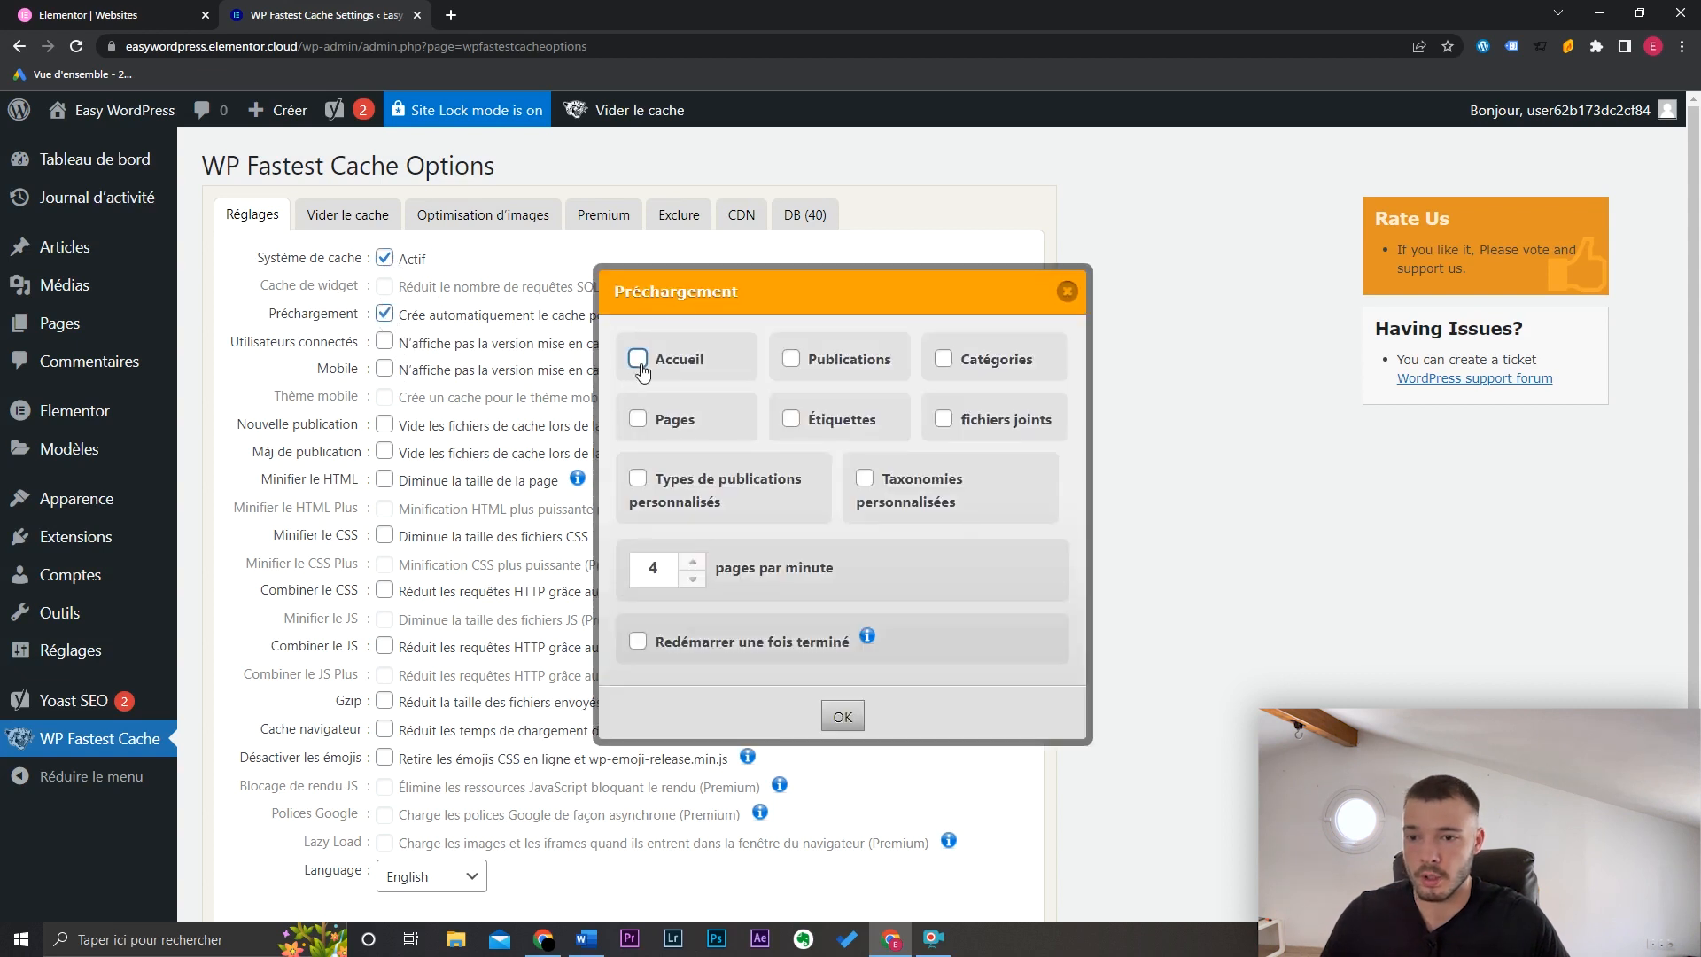
pyautogui.click(639, 420)
pyautogui.click(791, 419)
pyautogui.click(791, 359)
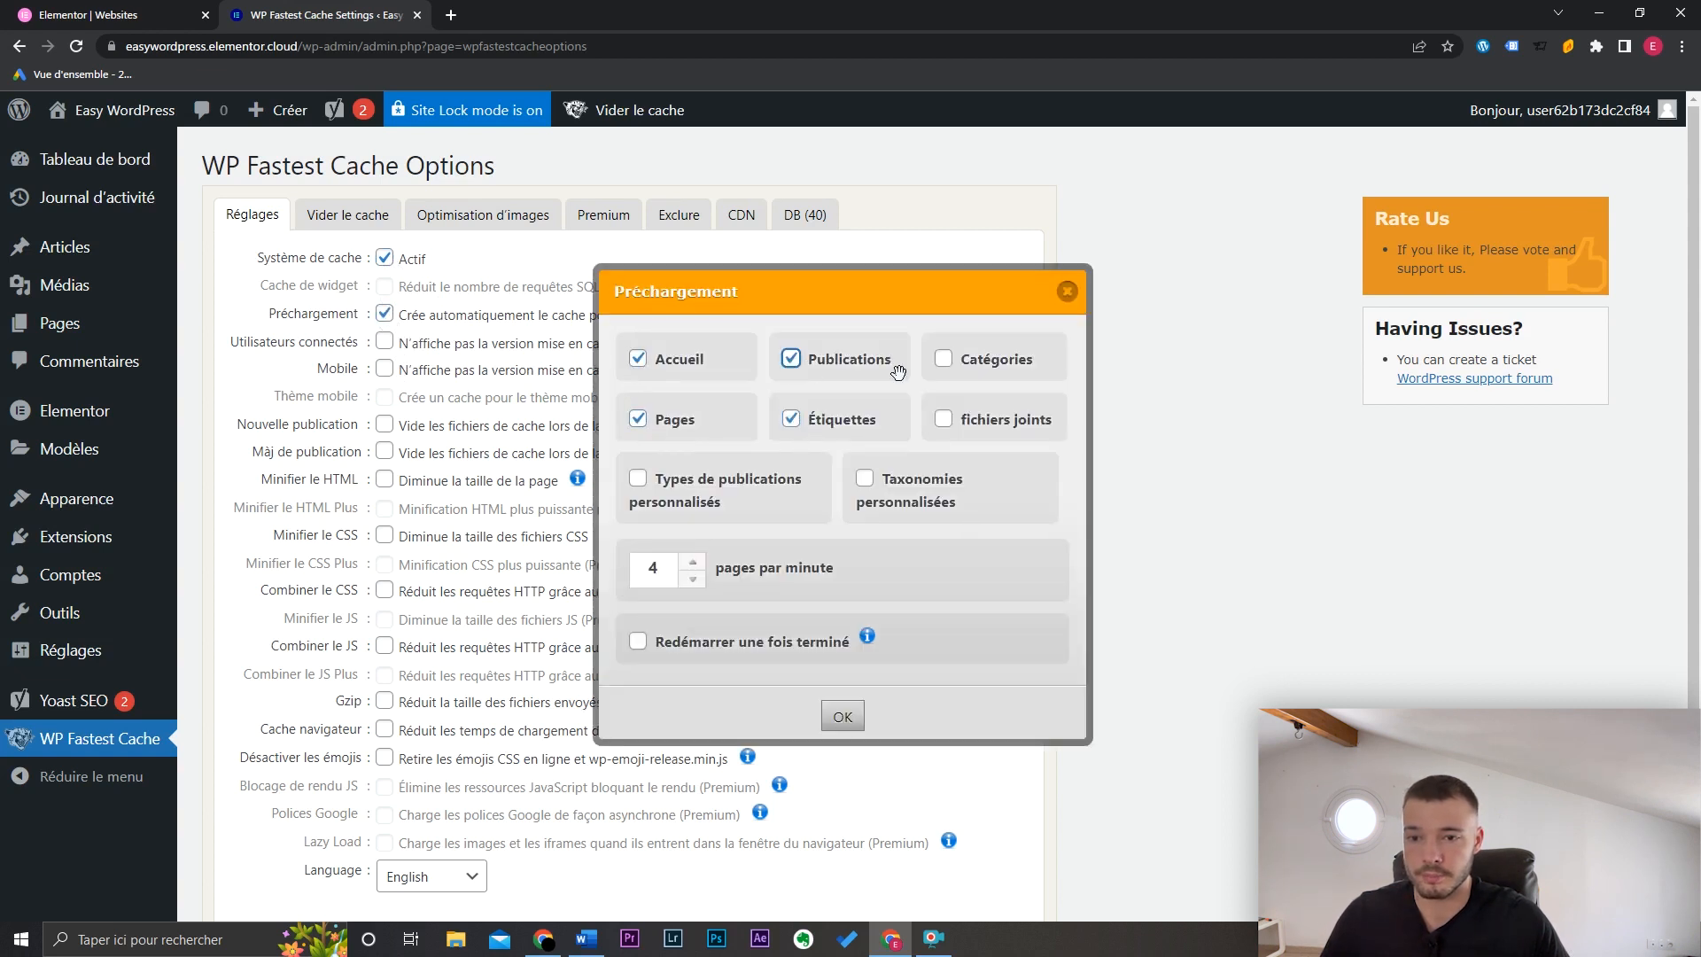
pyautogui.click(944, 359)
pyautogui.click(944, 419)
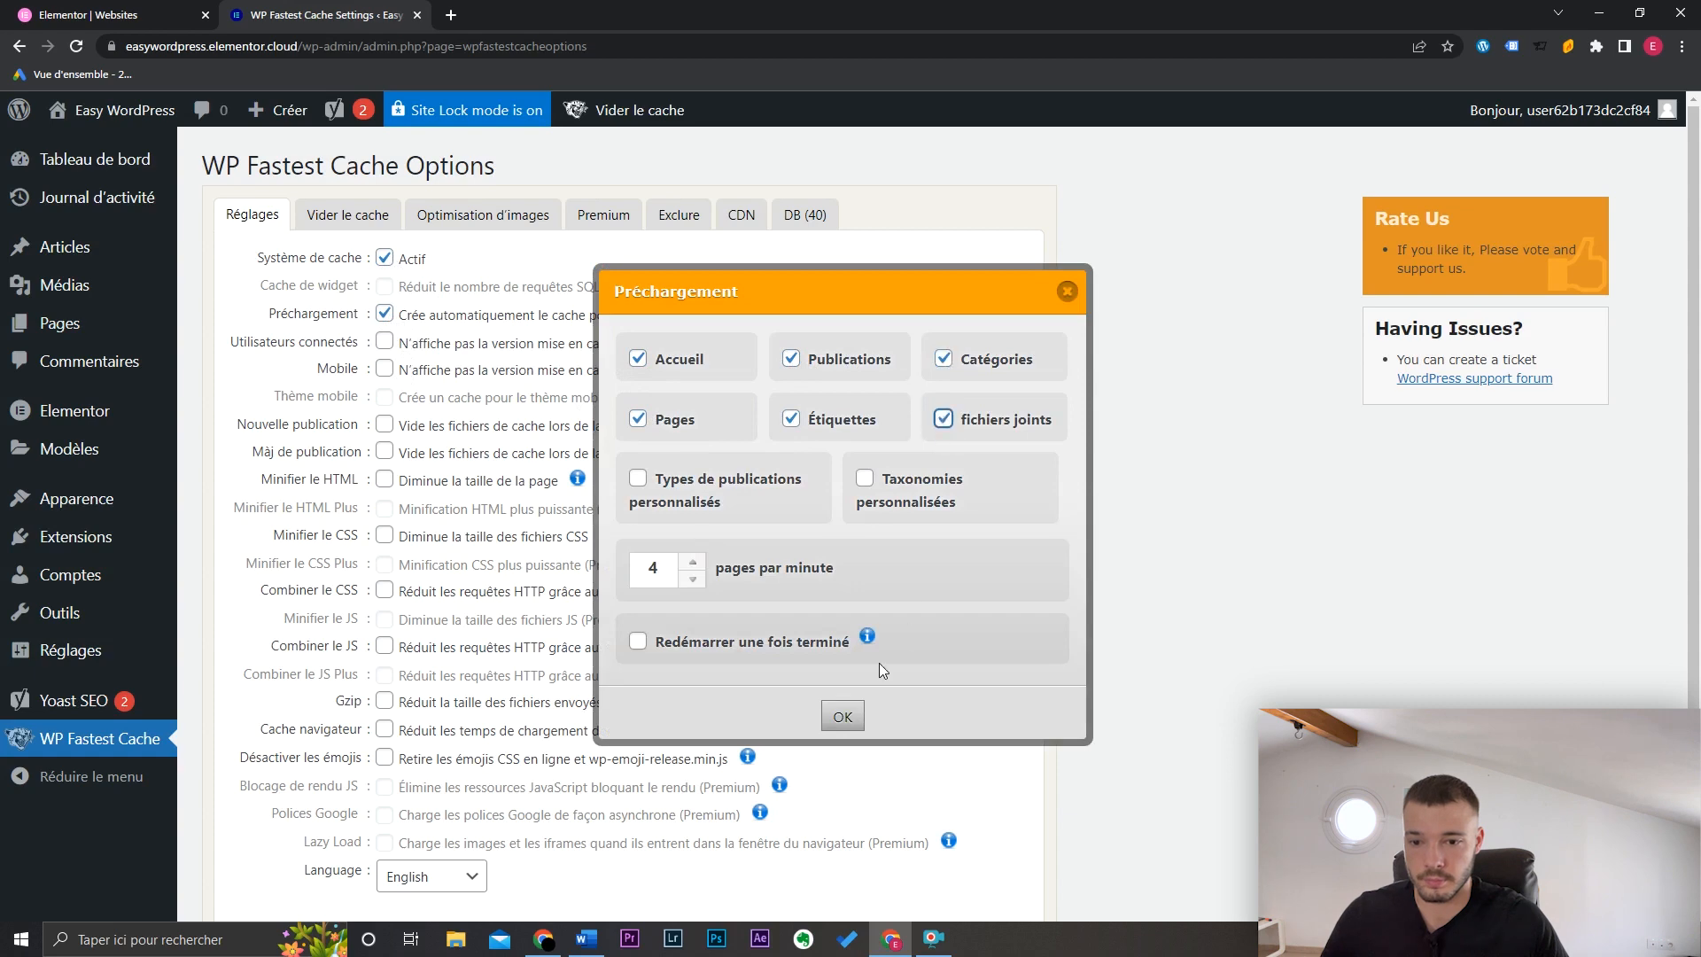
pyautogui.click(852, 720)
# Step: Clear cache on new and updated posts, minify HTML and CSS, combine CSS, enable browser cache, save, and start a new page
pyautogui.click(385, 424)
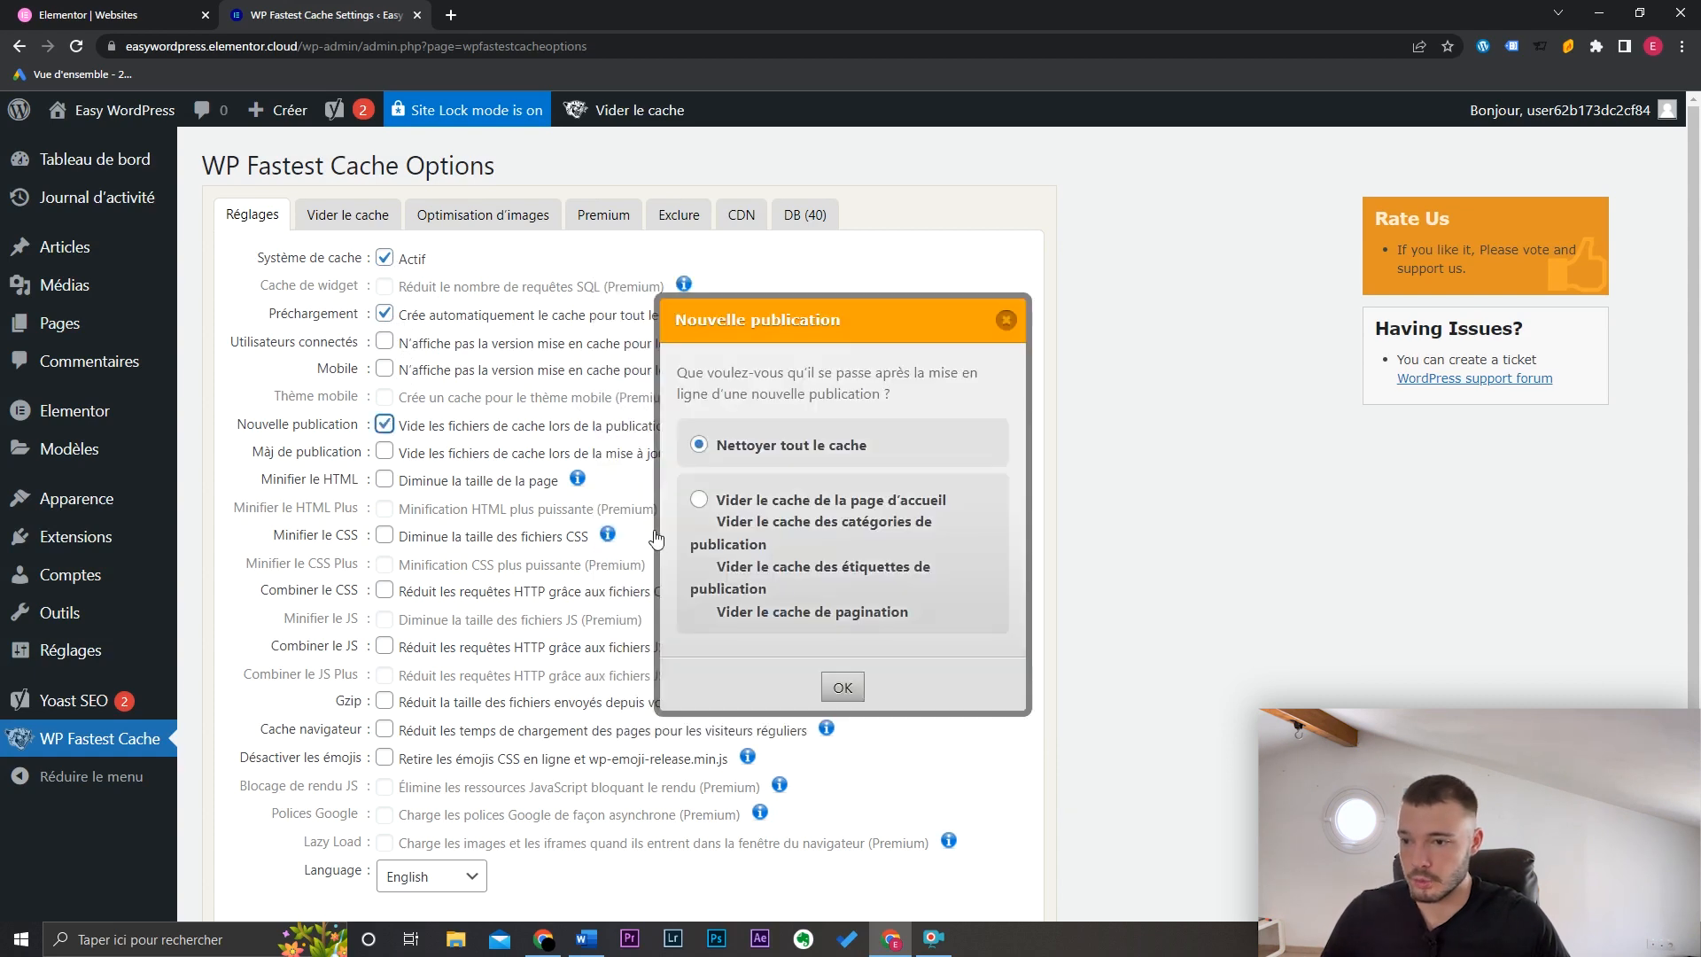
pyautogui.click(848, 686)
pyautogui.click(385, 451)
pyautogui.click(842, 687)
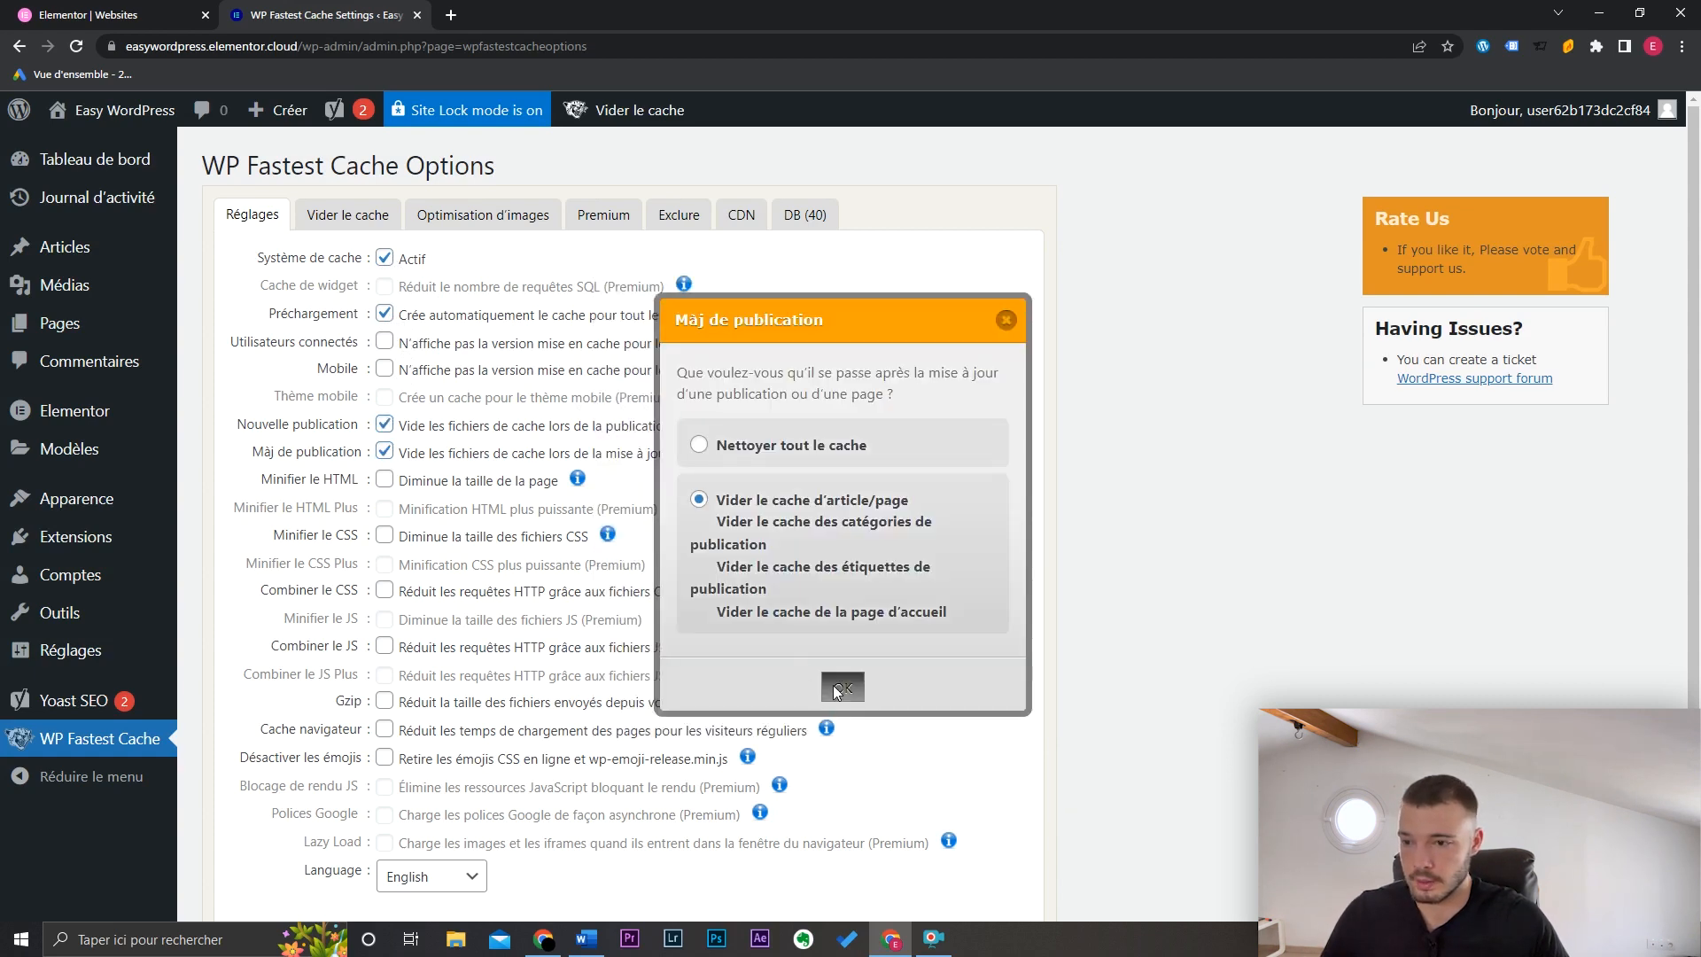
pyautogui.click(385, 480)
pyautogui.click(385, 536)
pyautogui.click(384, 590)
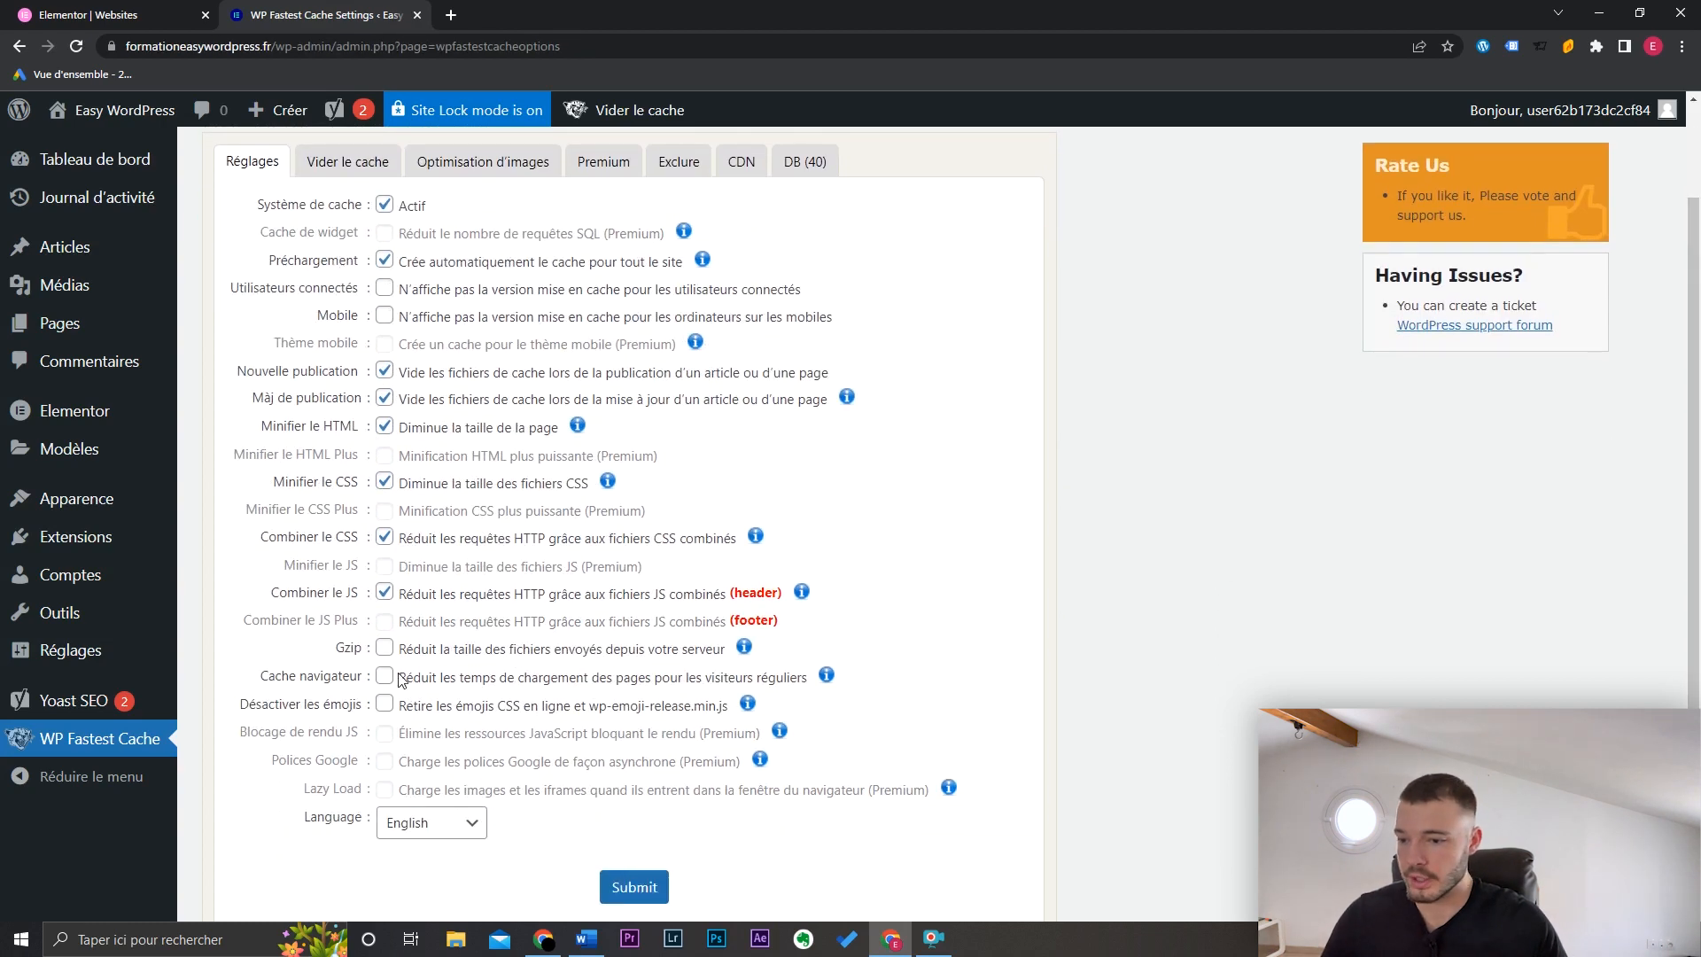
pyautogui.click(405, 682)
pyautogui.click(635, 887)
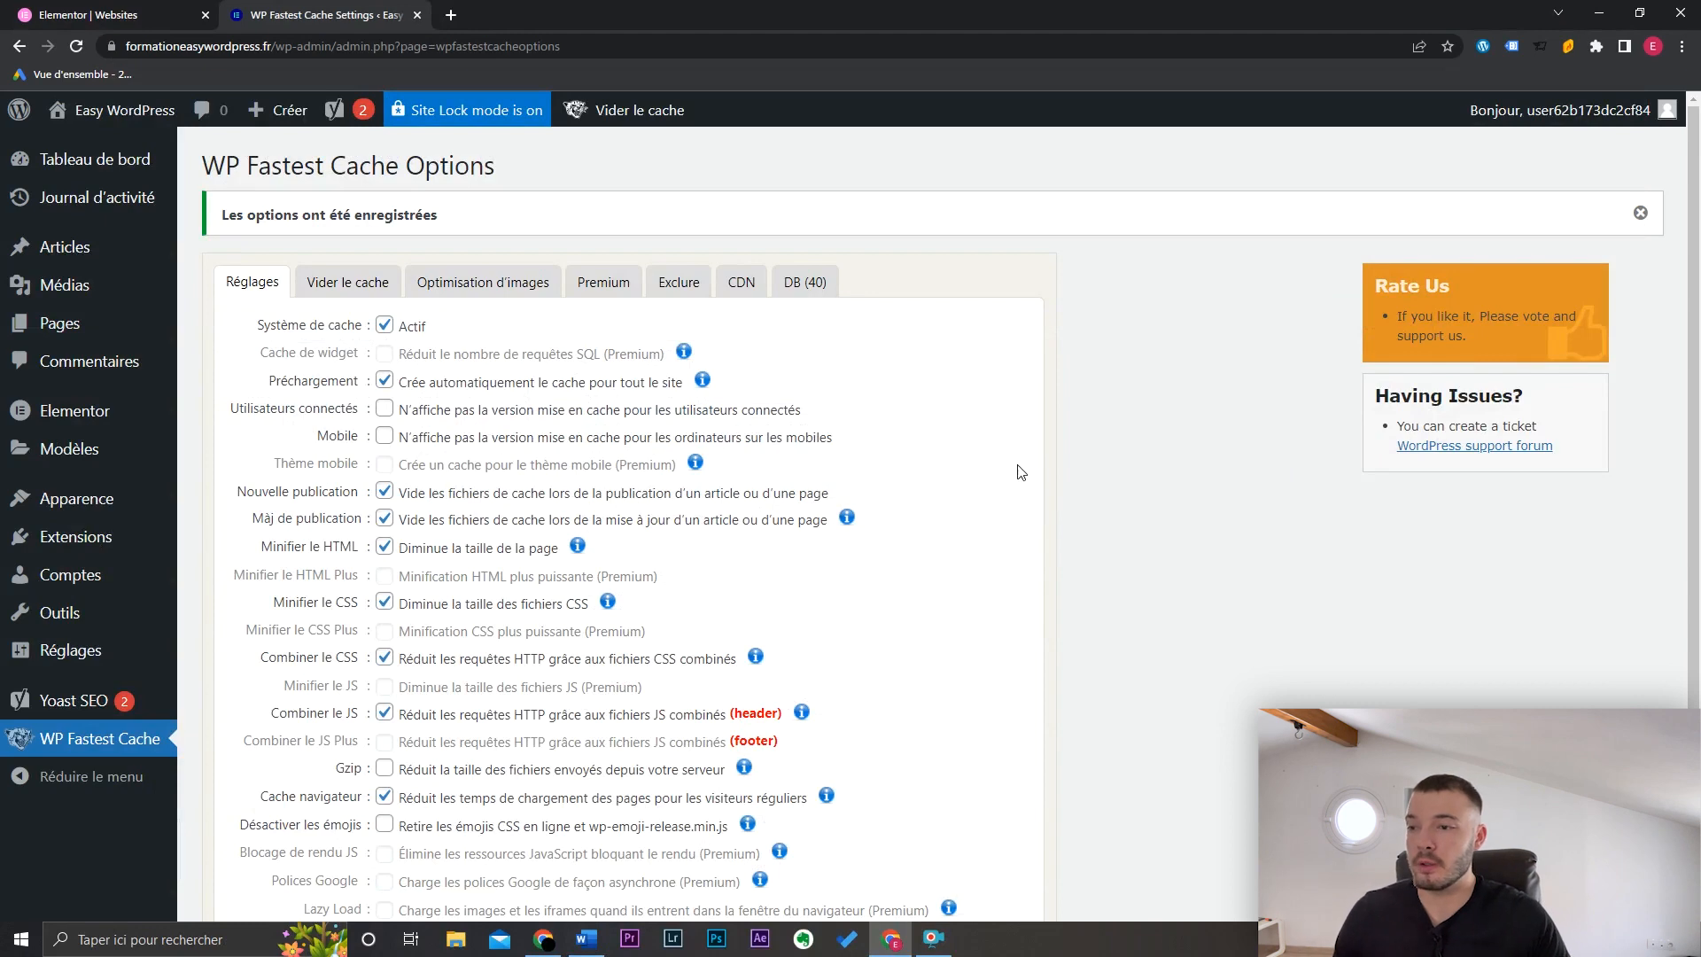
pyautogui.click(226, 359)
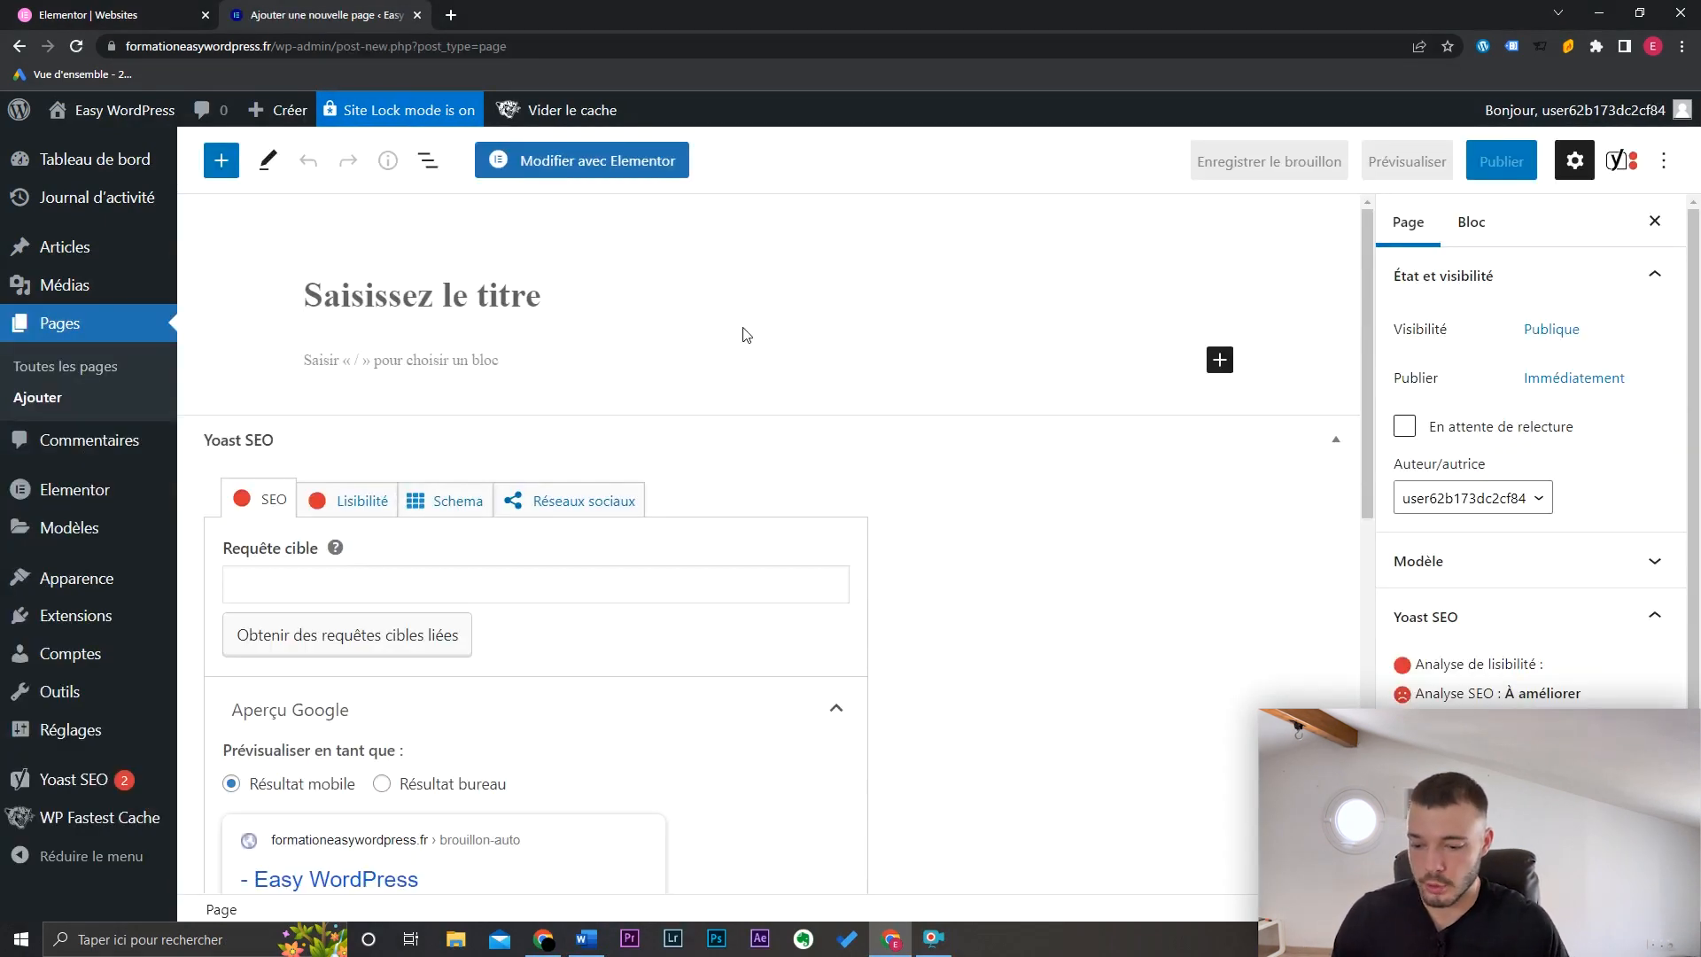
# Step: Title the new page 'Accueil' and publish it
pyautogui.write('Accueil')
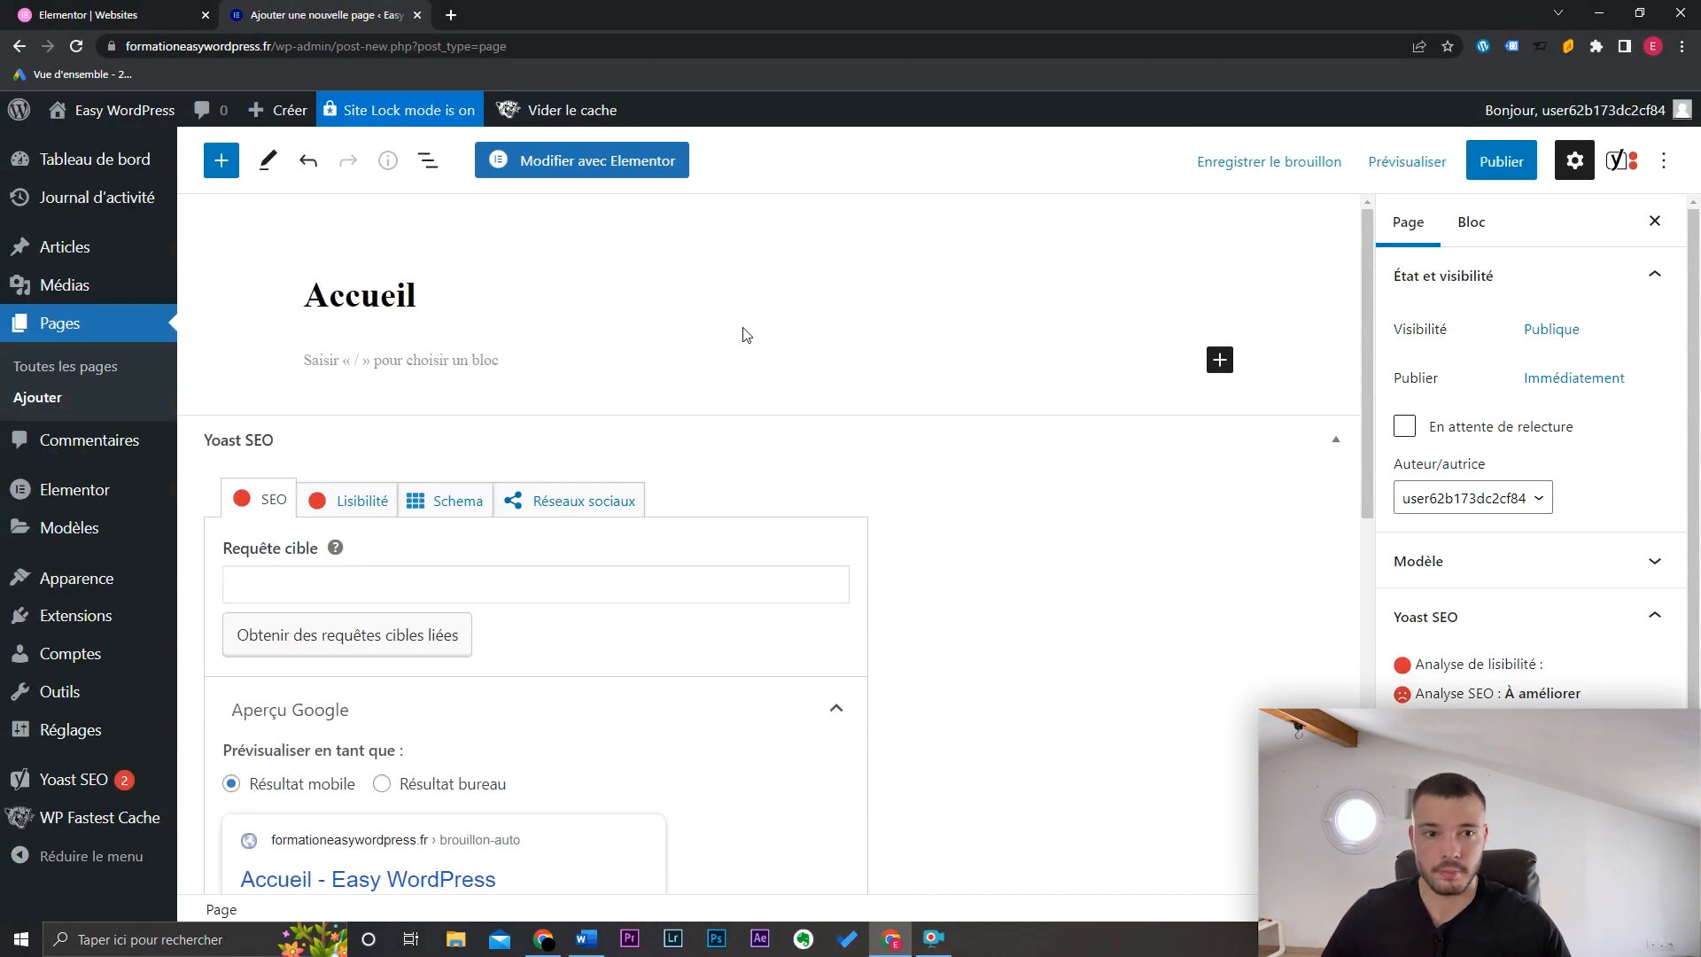
pyautogui.click(1502, 163)
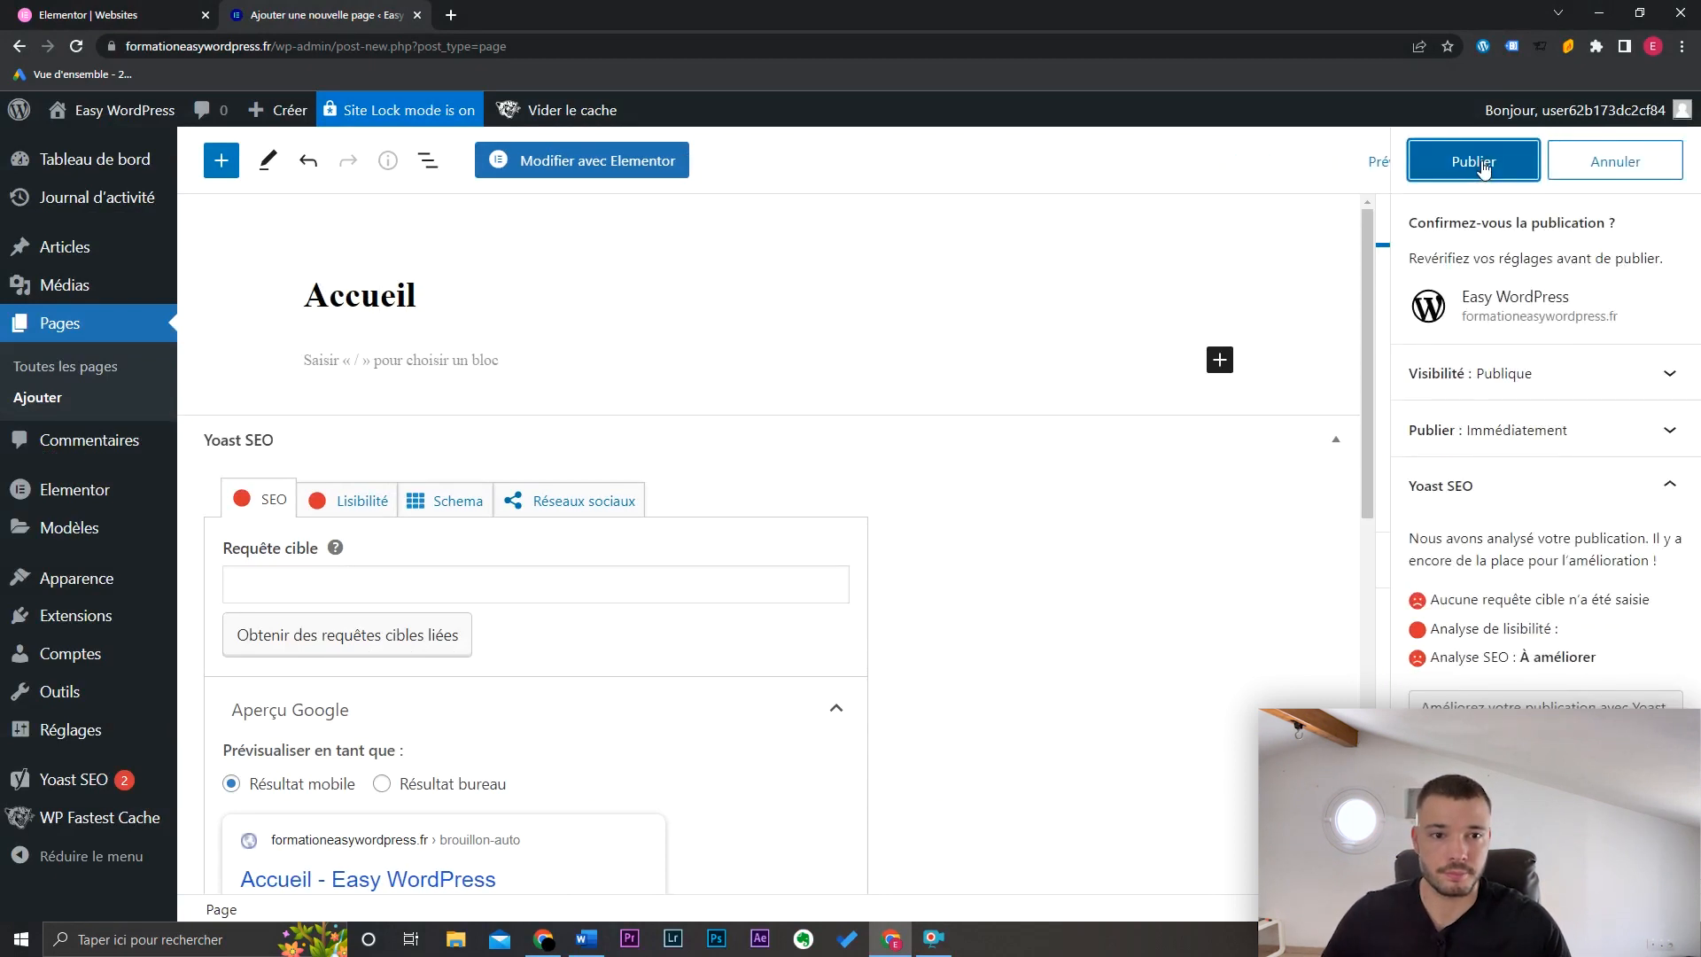
pyautogui.click(1482, 165)
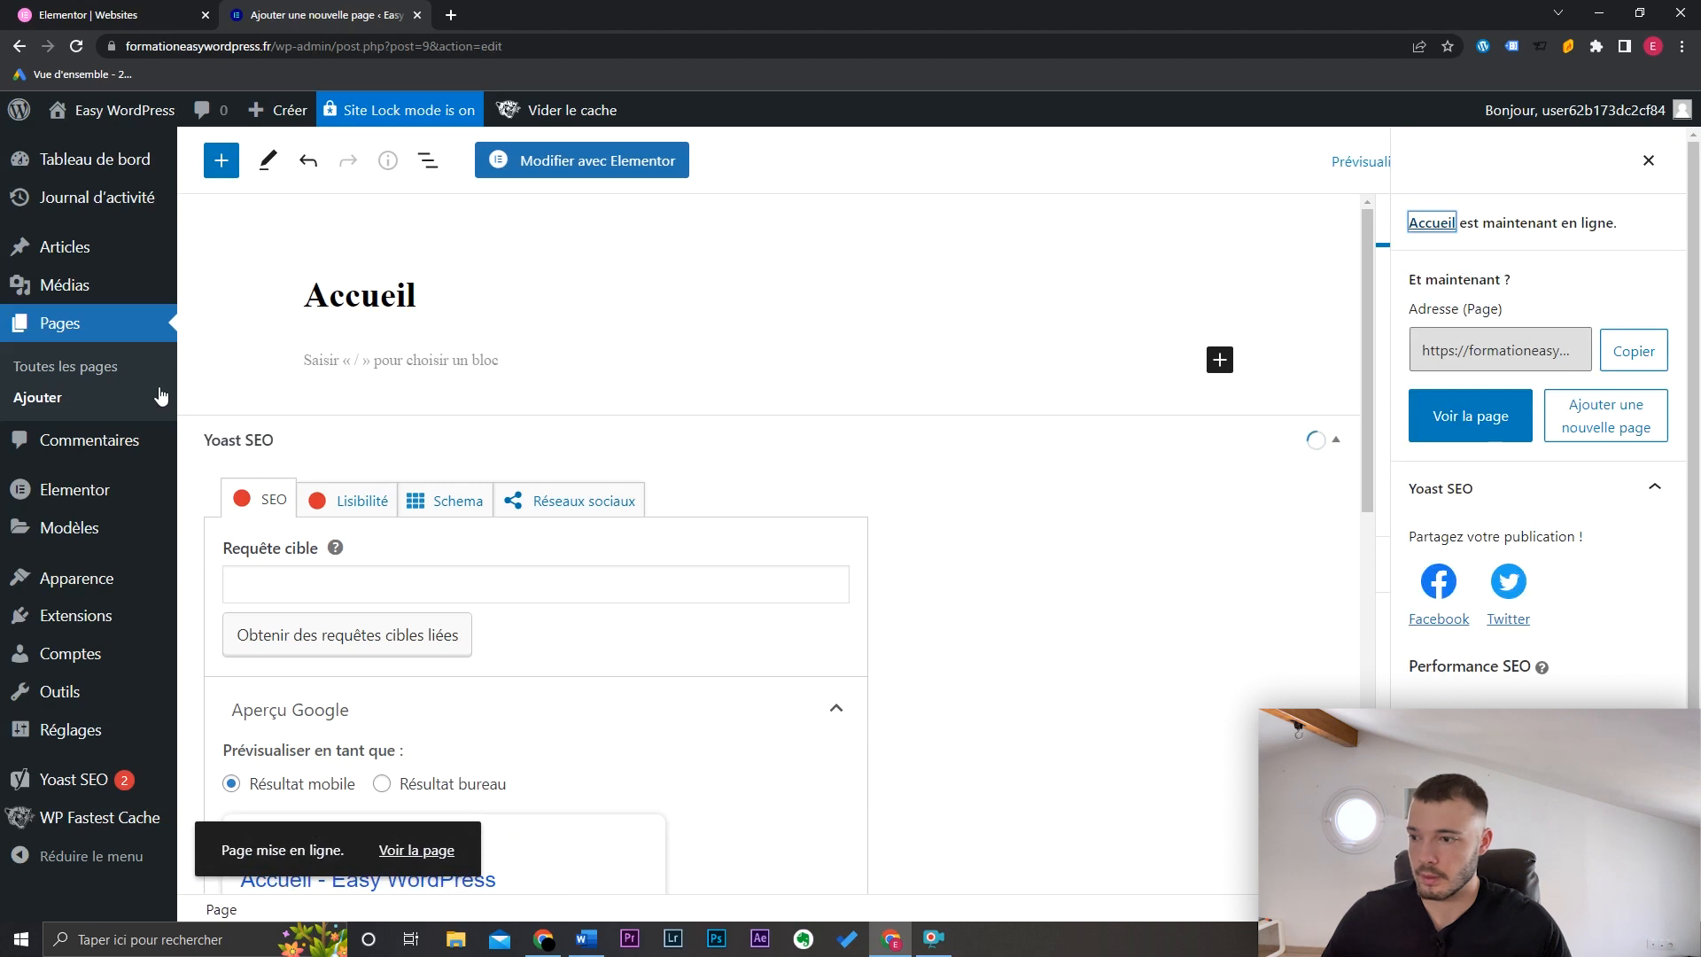
# Step: Start another page titled 'A propos', fixing the 'A propso' typo
pyautogui.click(62, 398)
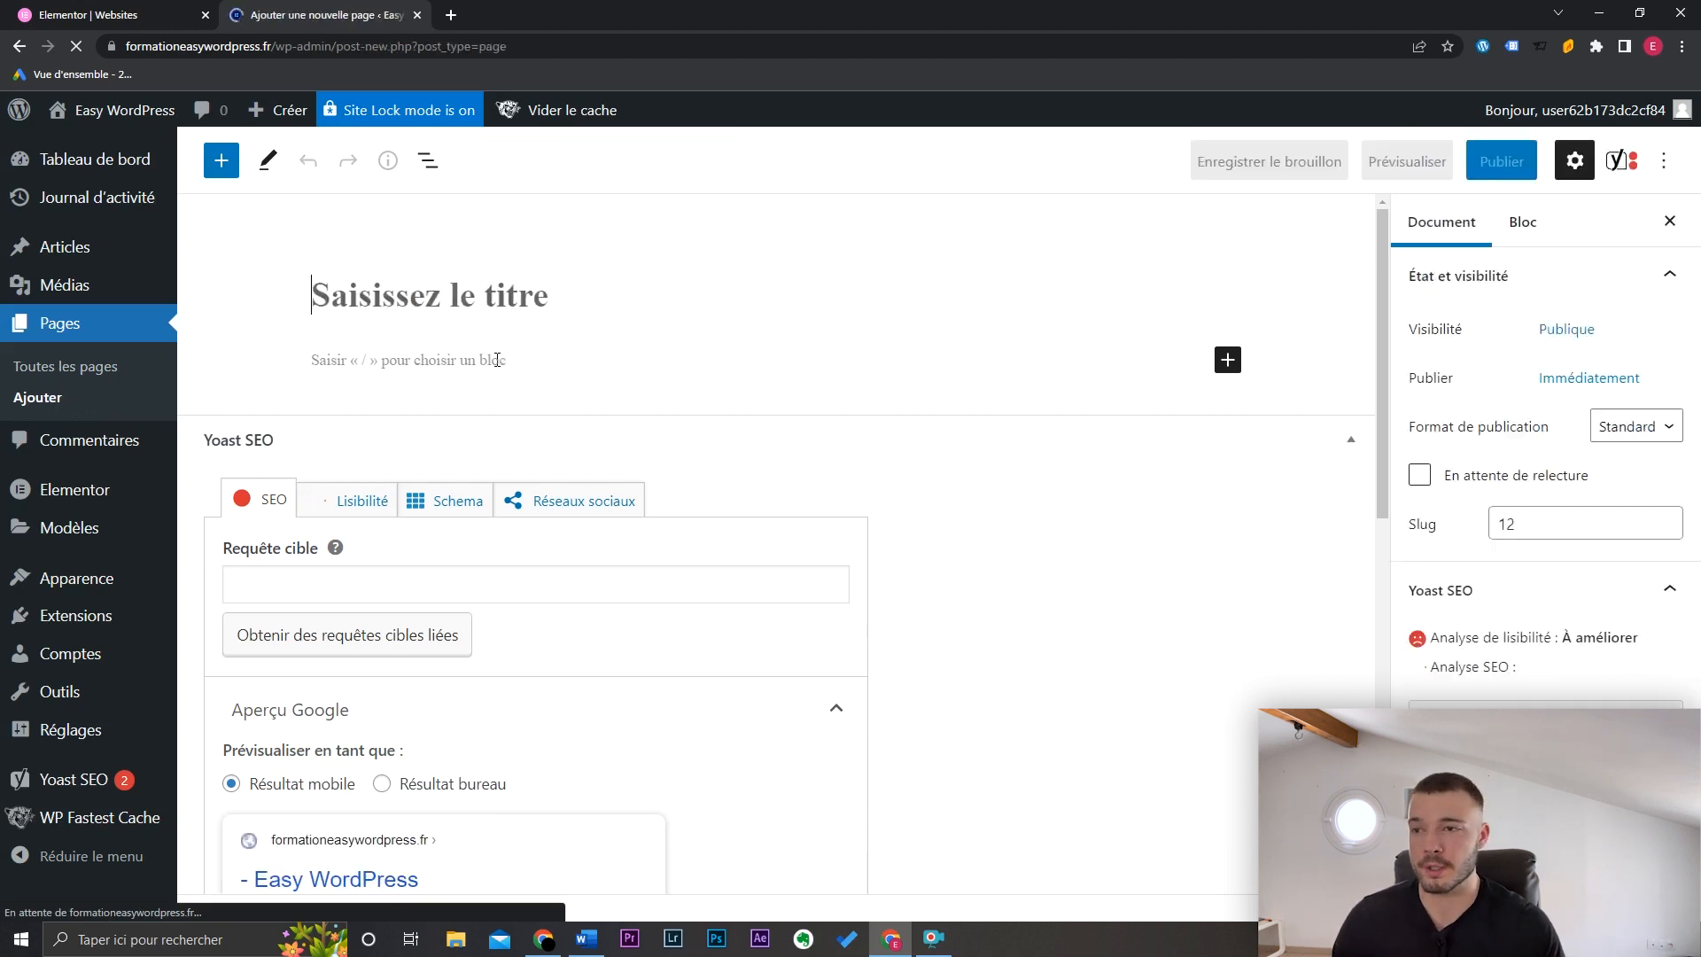
pyautogui.write('A propso')
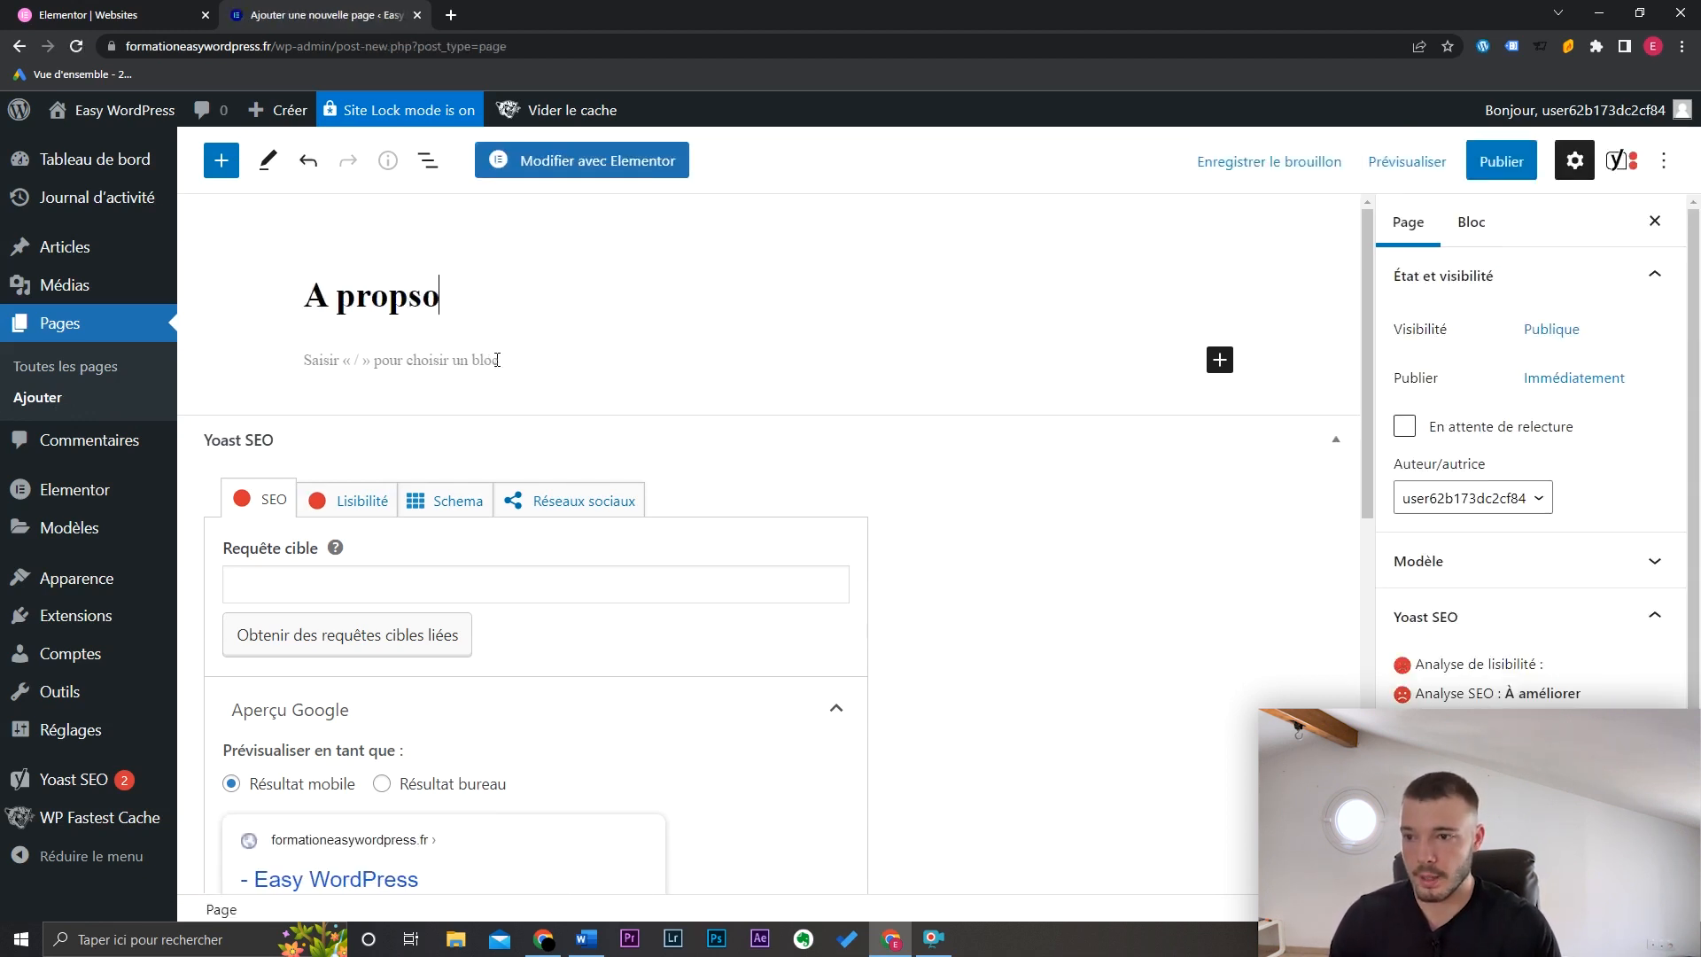
pyautogui.press('BackSpace')
pyautogui.press('BackSpace')
pyautogui.write('os')
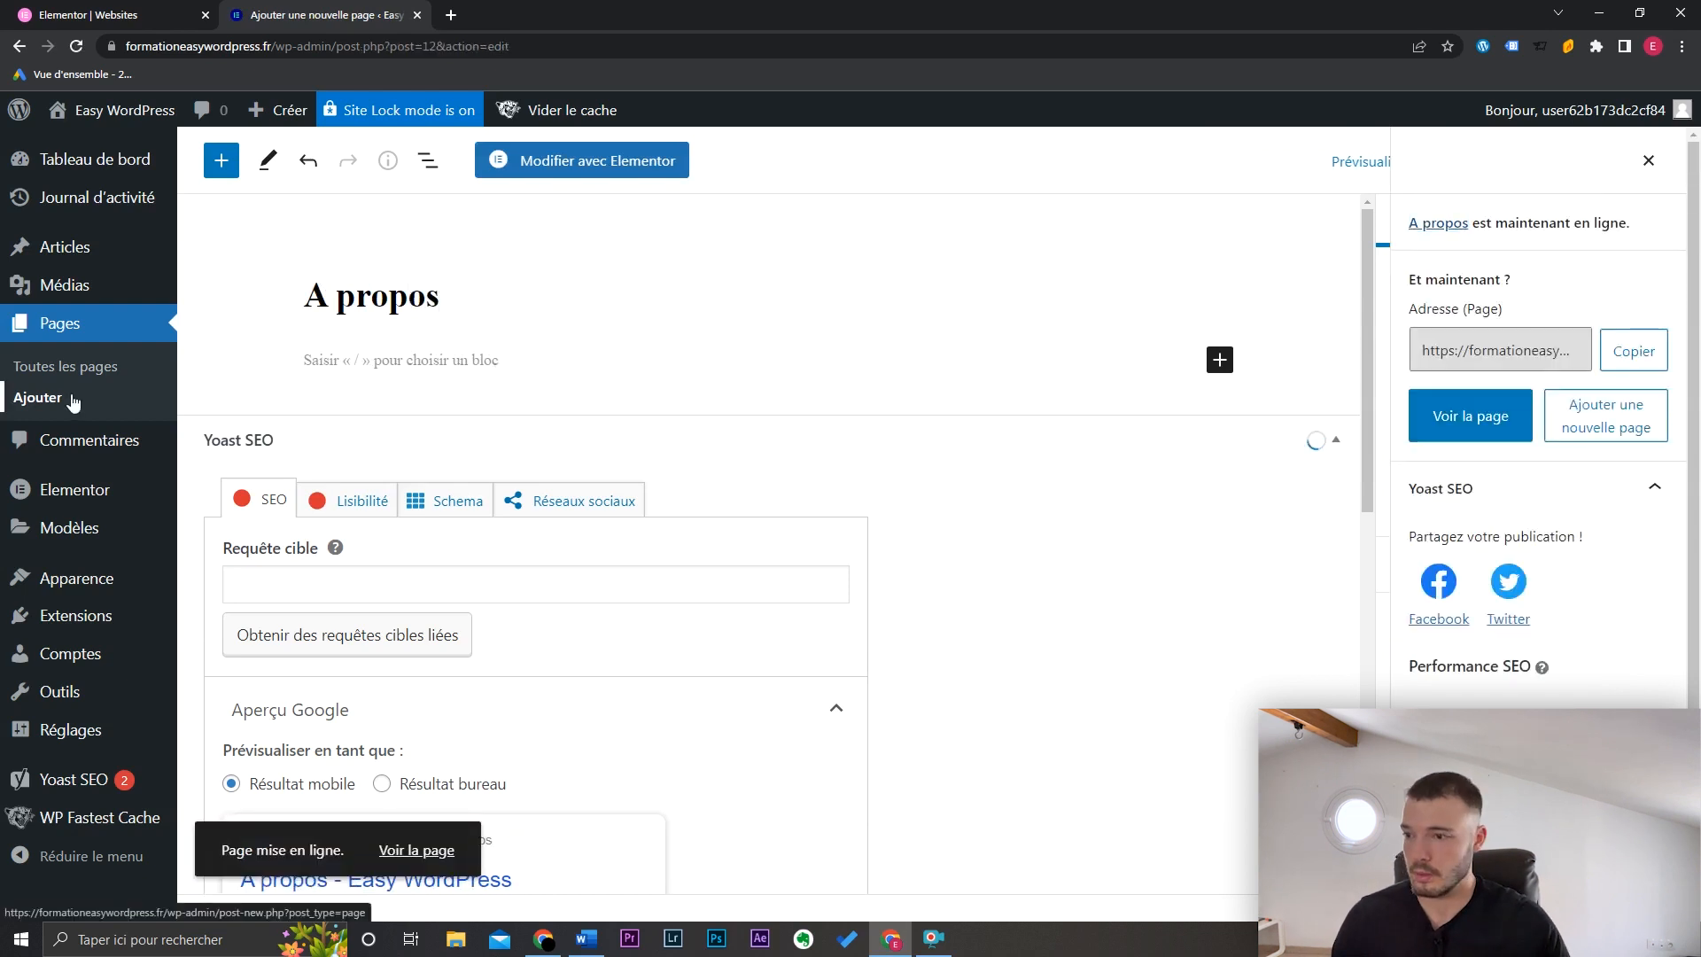
# Step: Start another new page and publish it as the Contact page
pyautogui.click(70, 401)
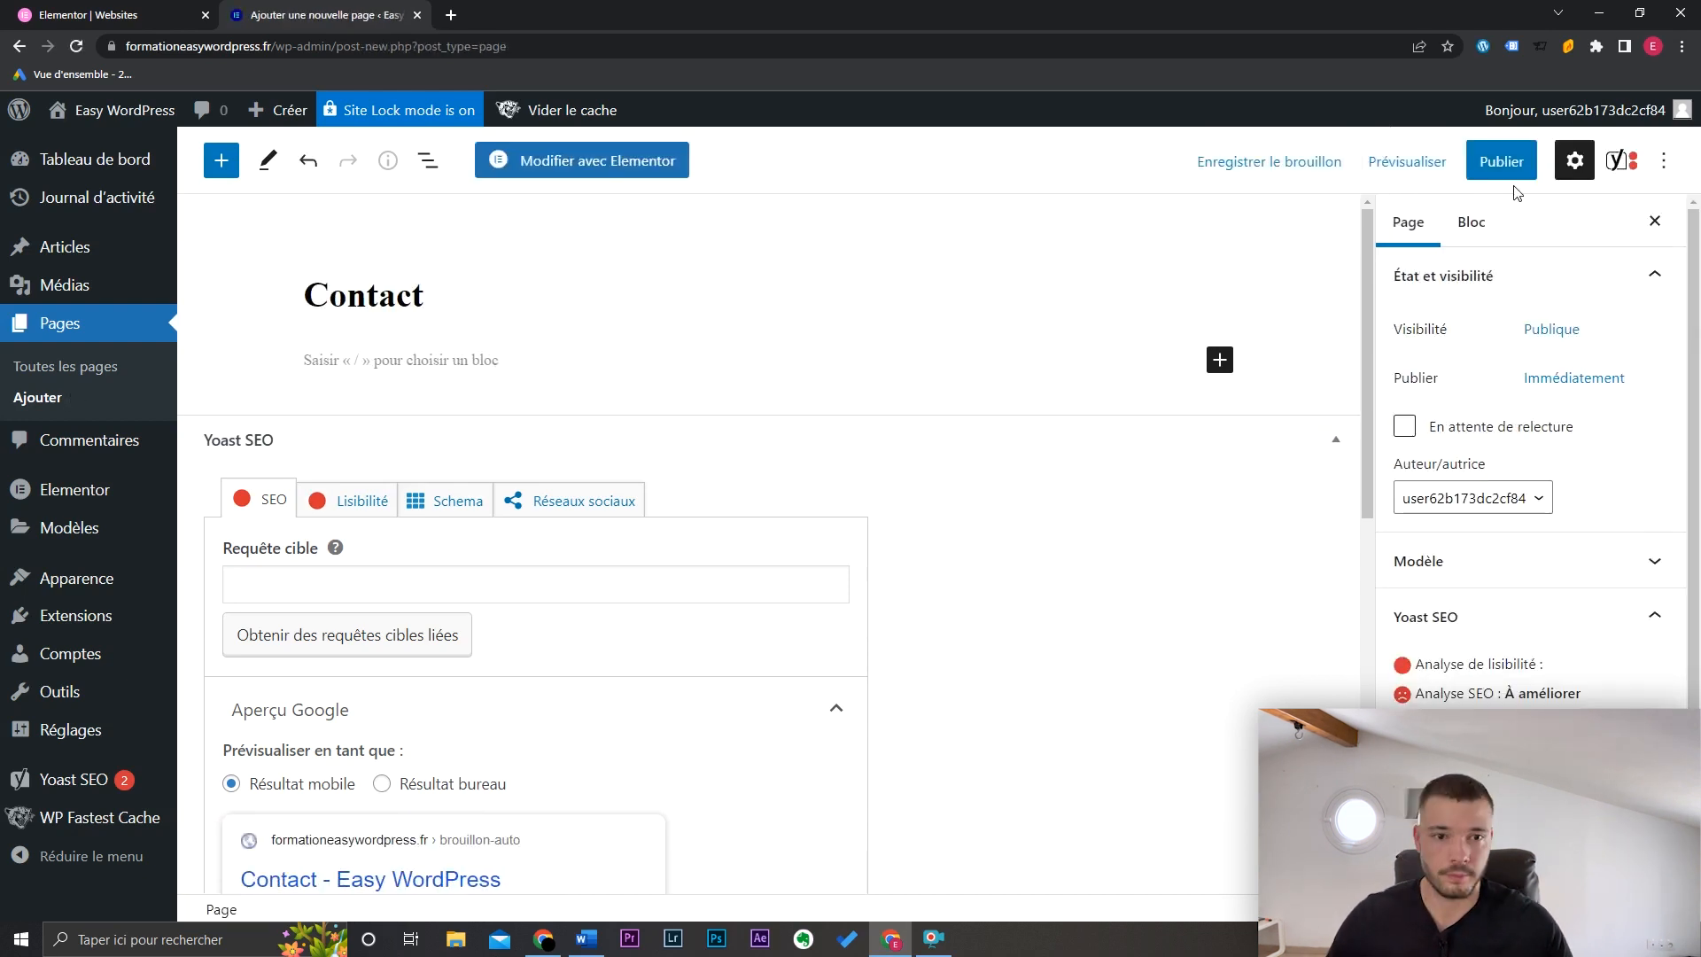
pyautogui.click(1504, 168)
pyautogui.click(1505, 177)
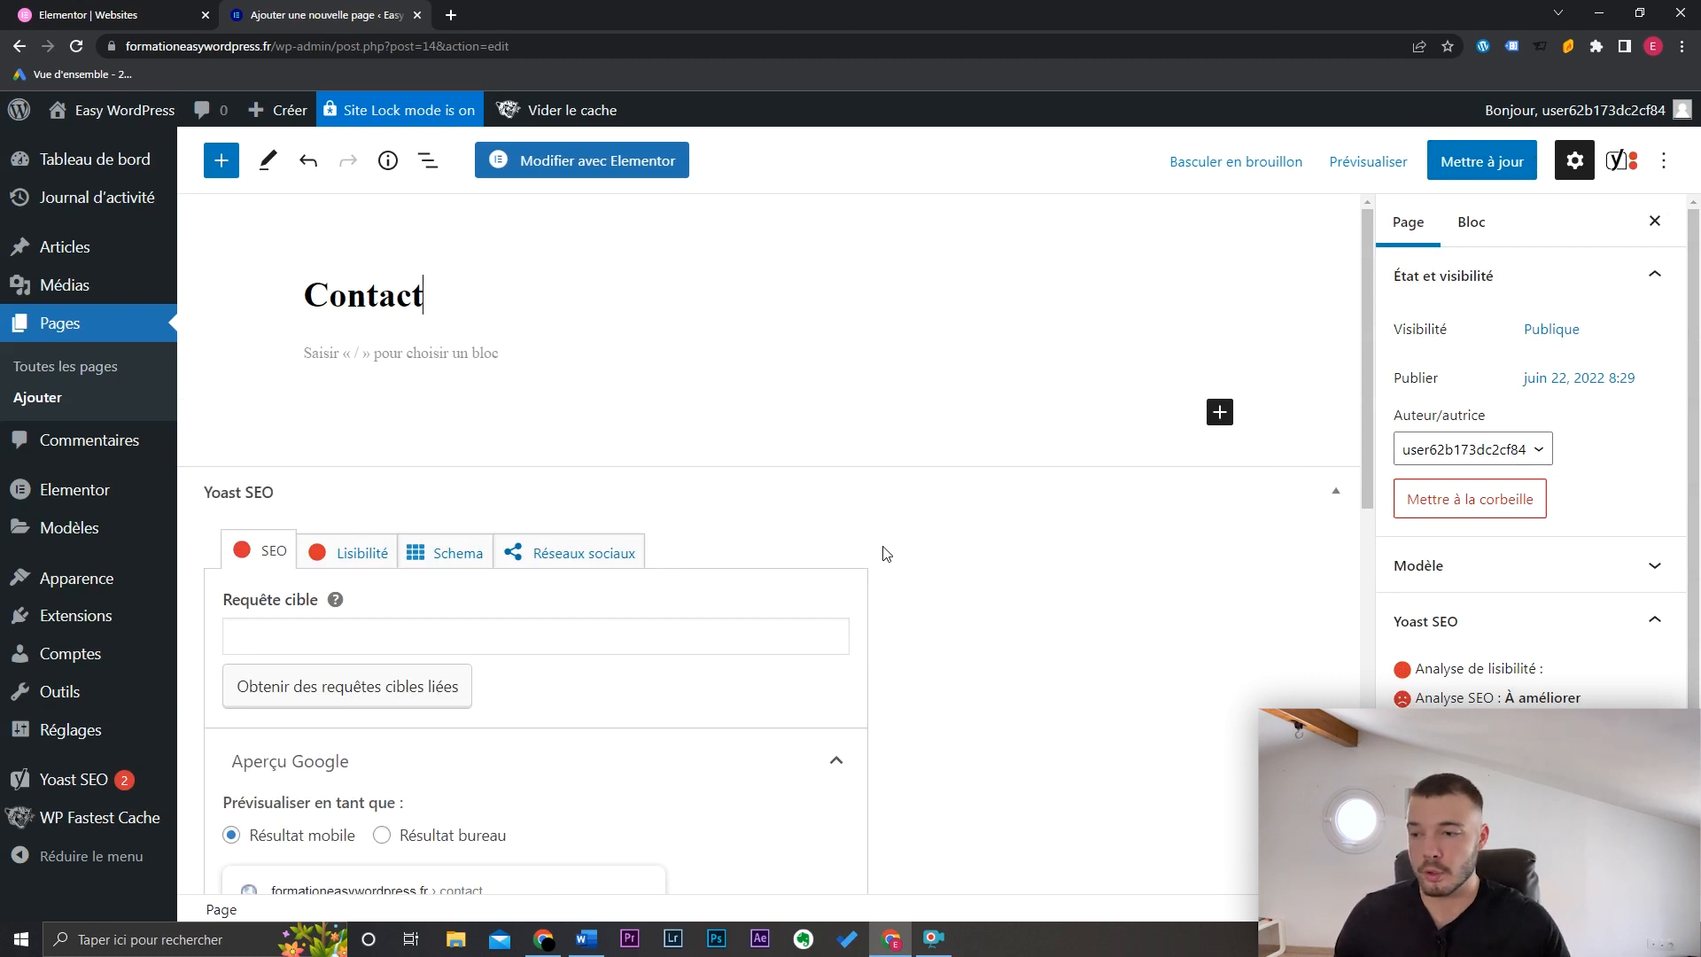
# Step: Create the Menu principal menu assigned to the Principal location
pyautogui.moveTo(169, 581)
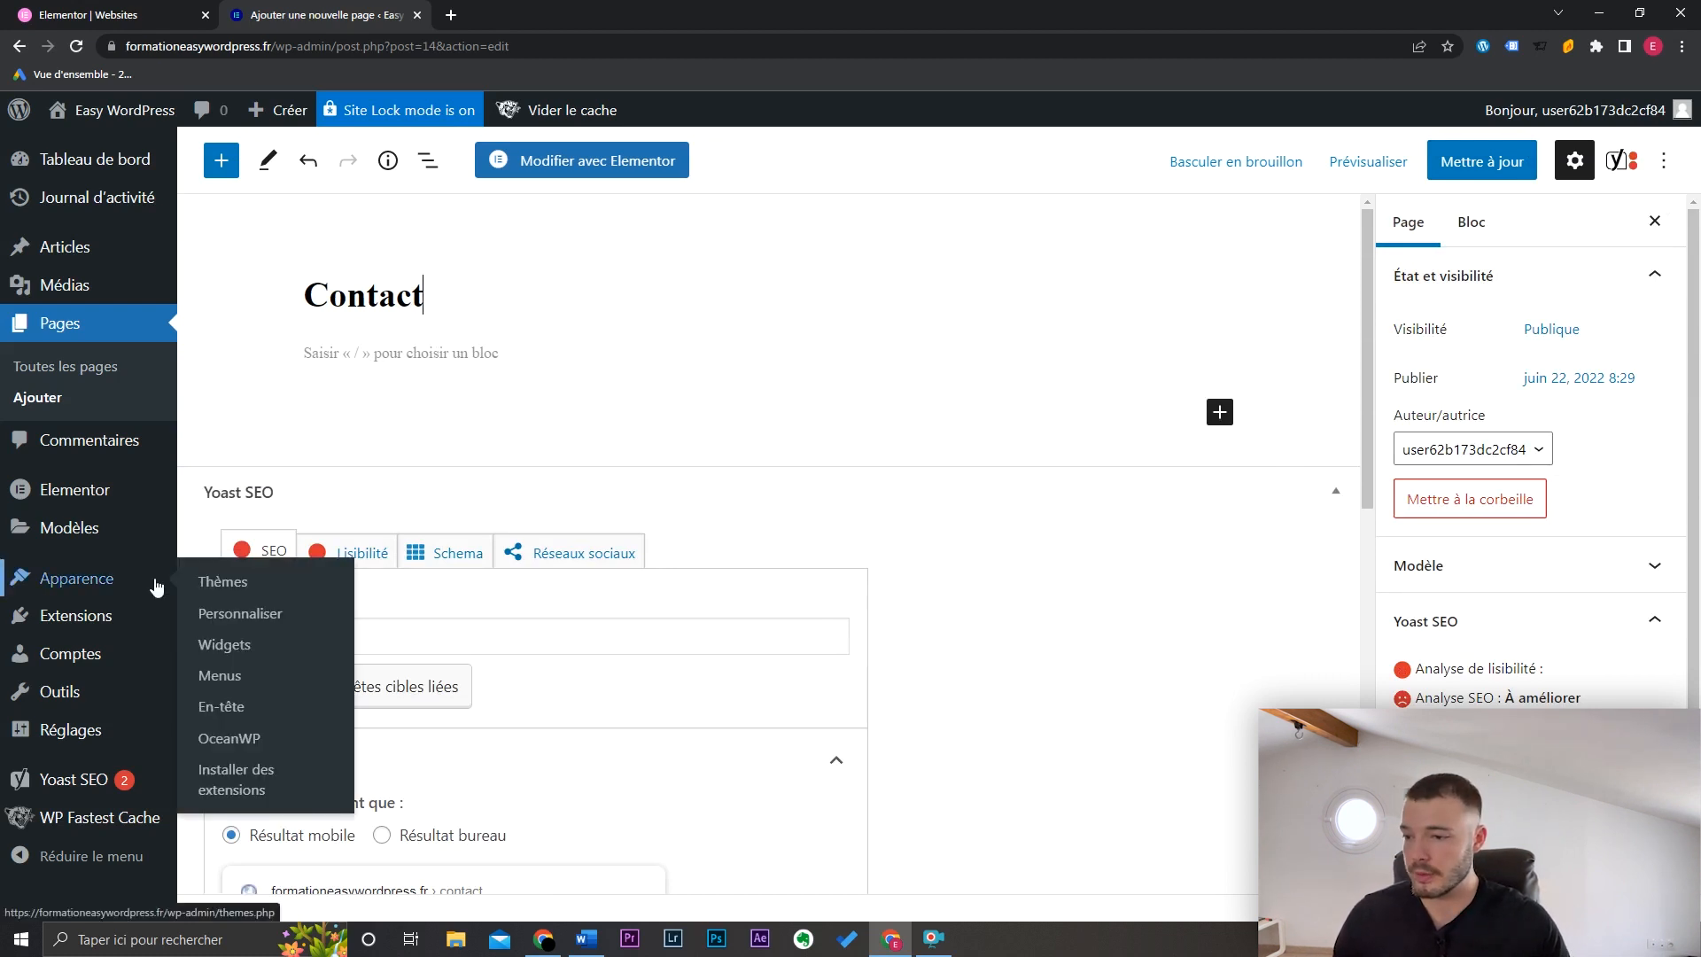
pyautogui.click(221, 675)
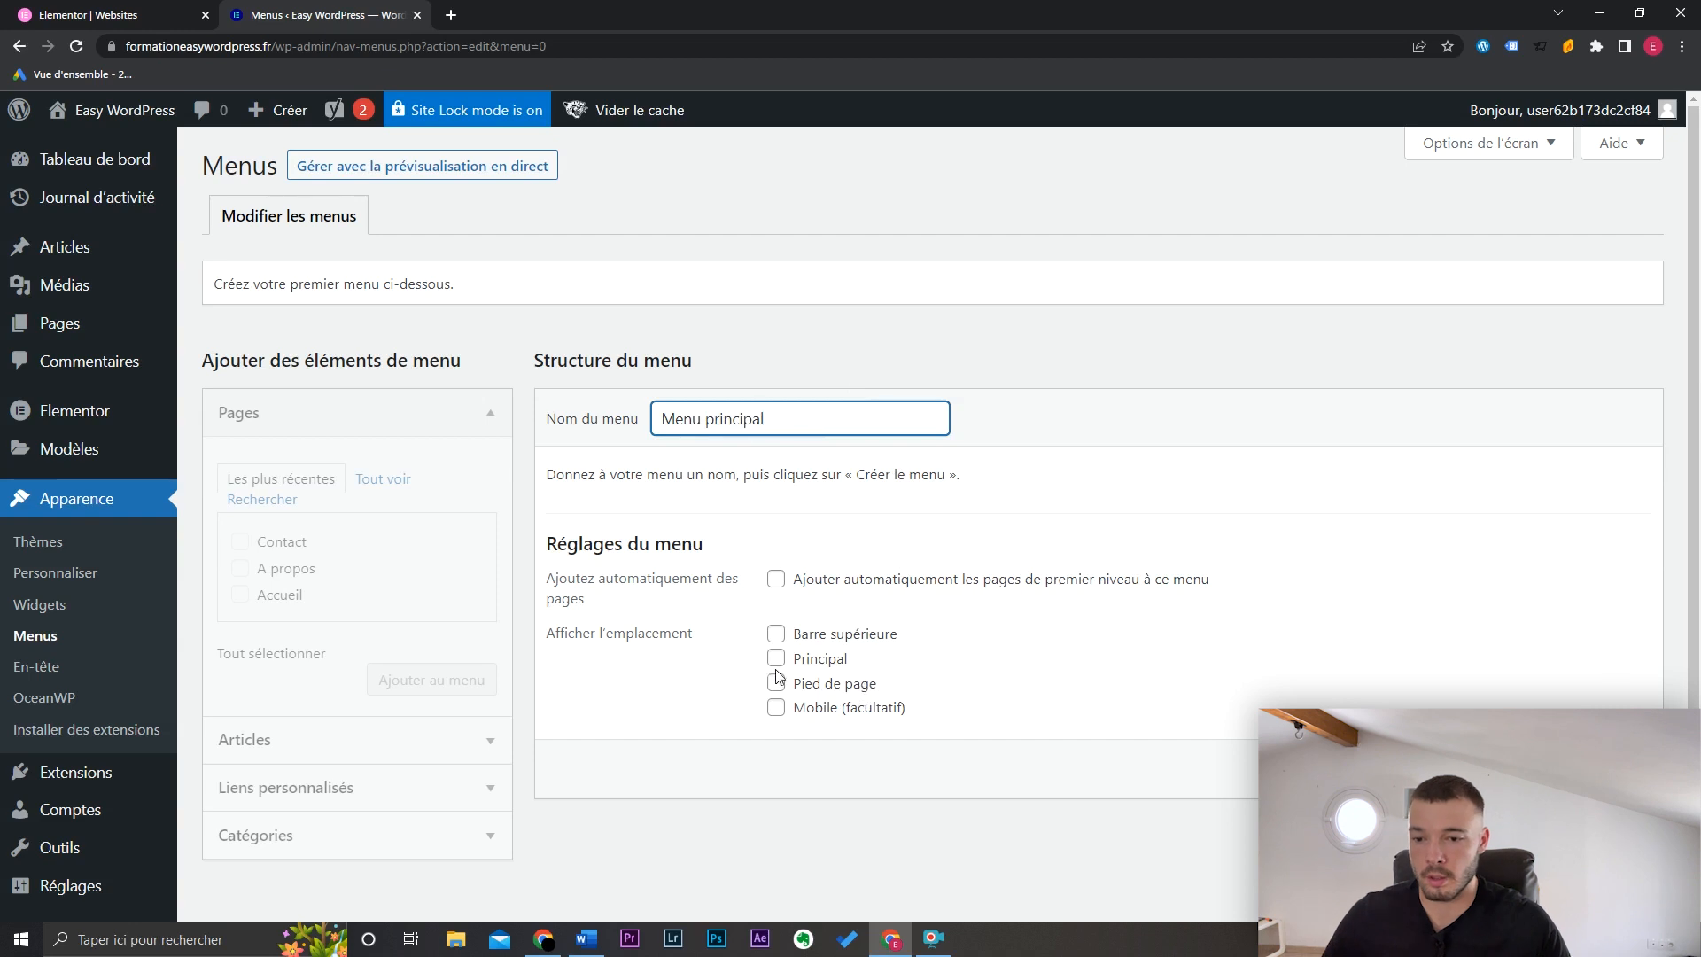
pyautogui.click(816, 665)
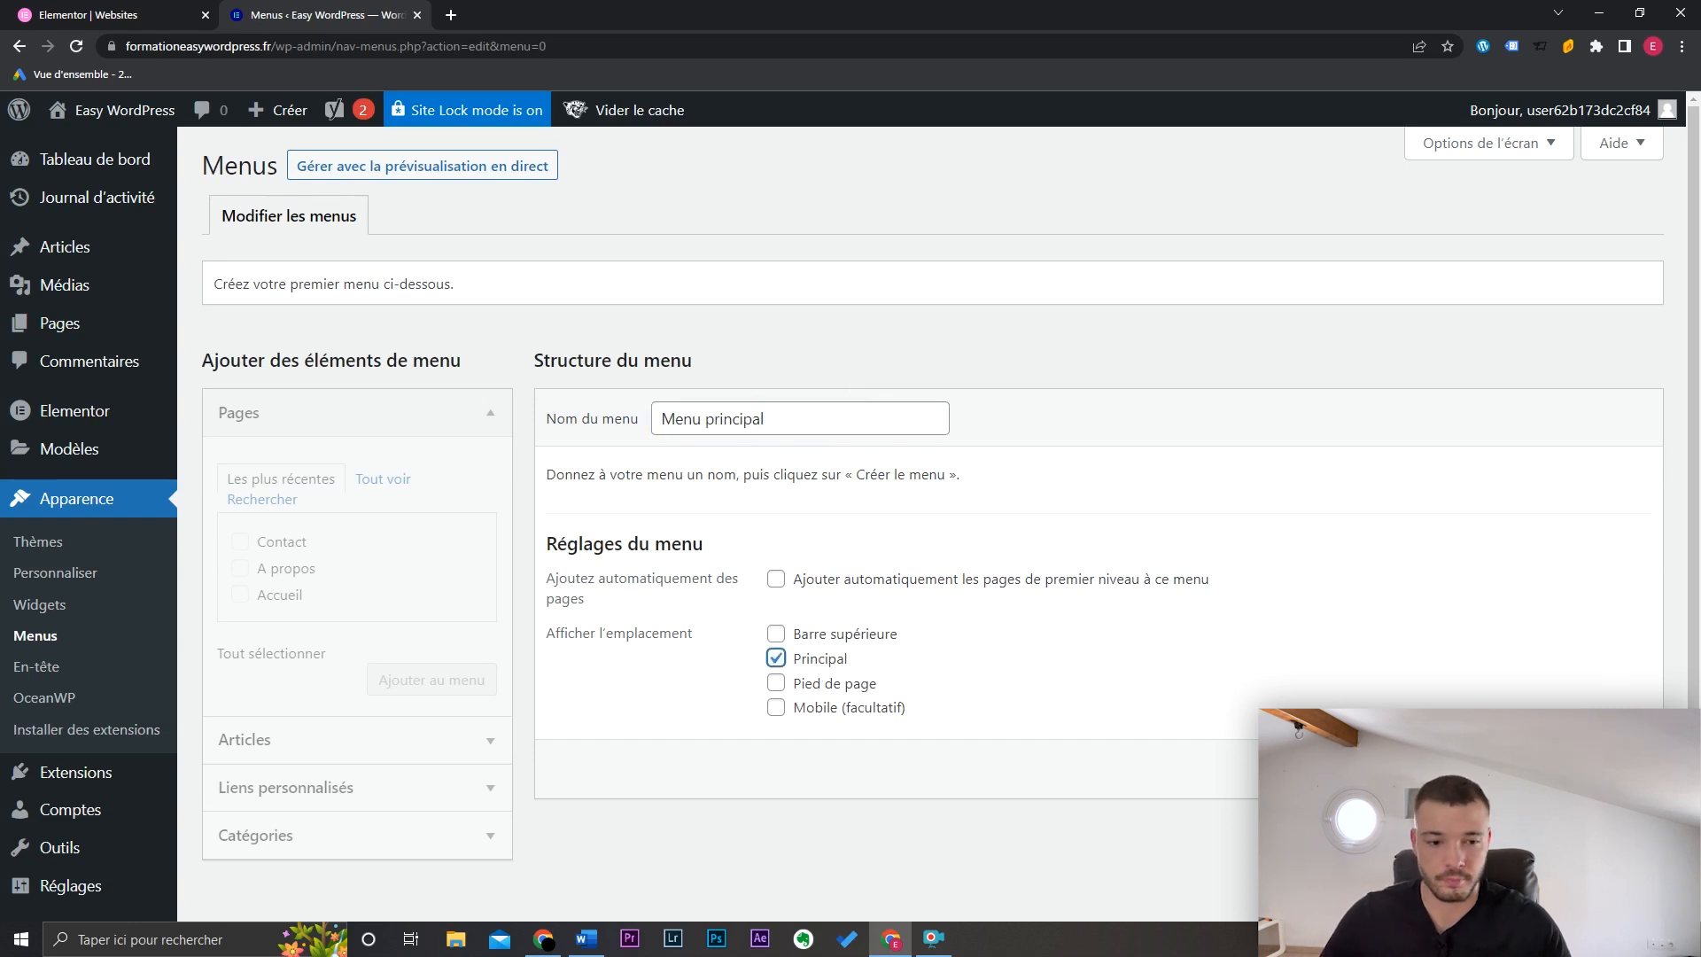
pyautogui.click(1595, 770)
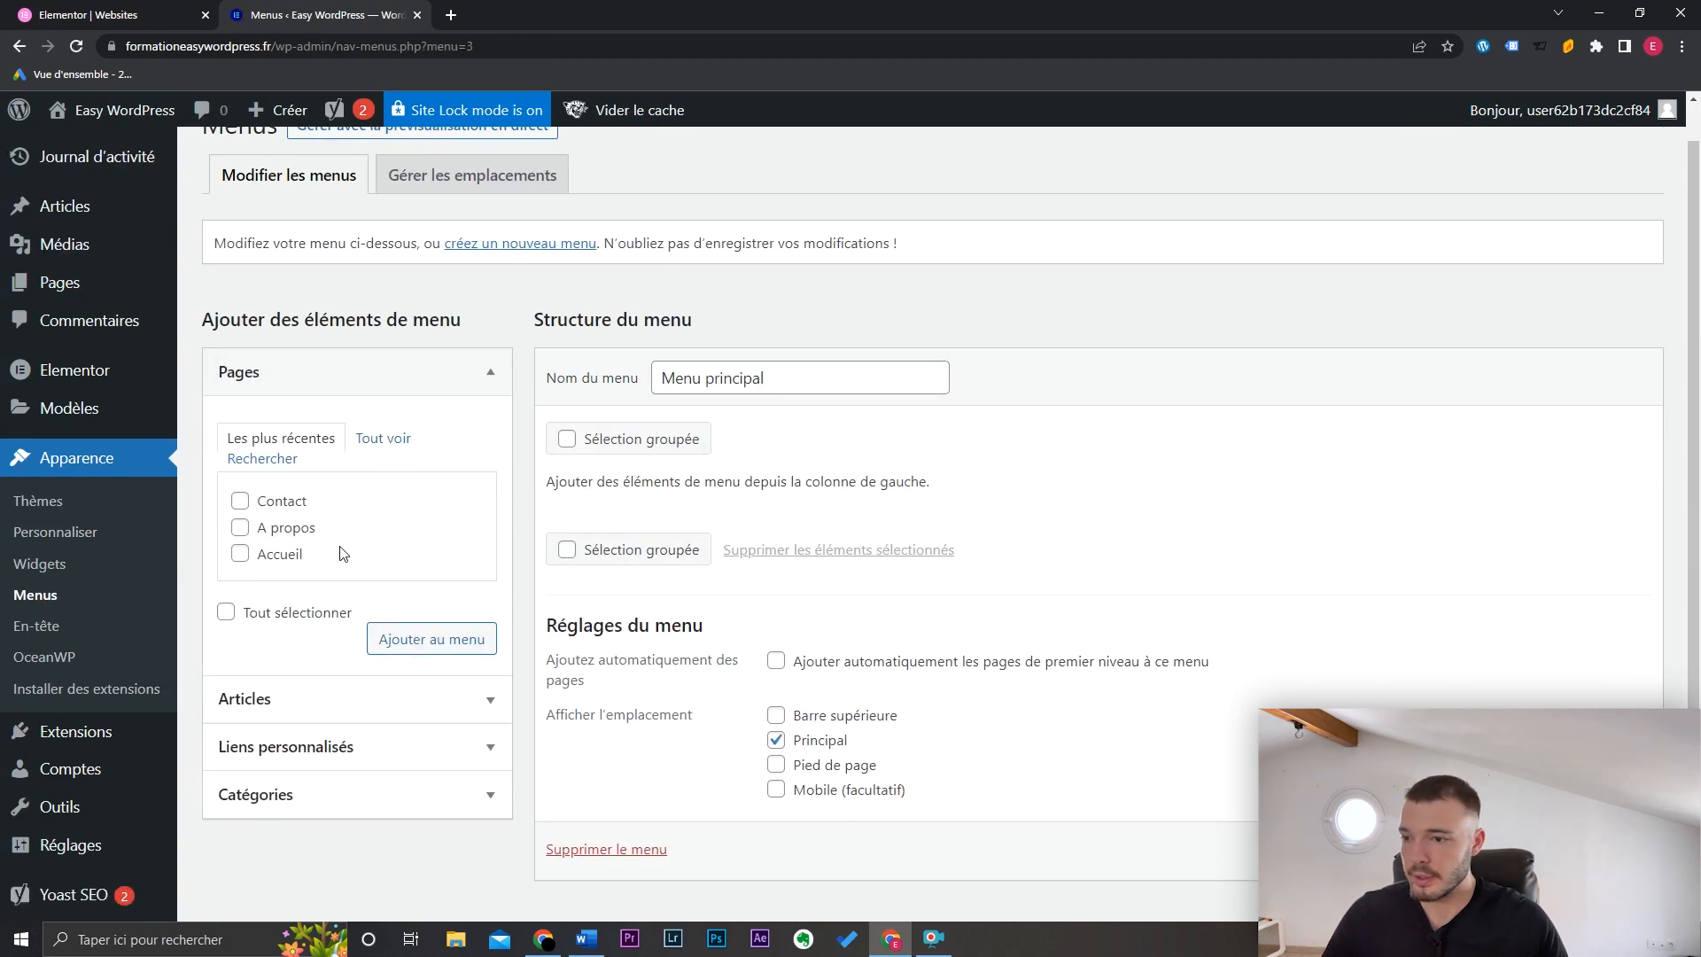
# Step: Add Accueil, A propos and Contact to the menu and order them Accueil, A propos, Contact
pyautogui.click(239, 554)
pyautogui.click(239, 527)
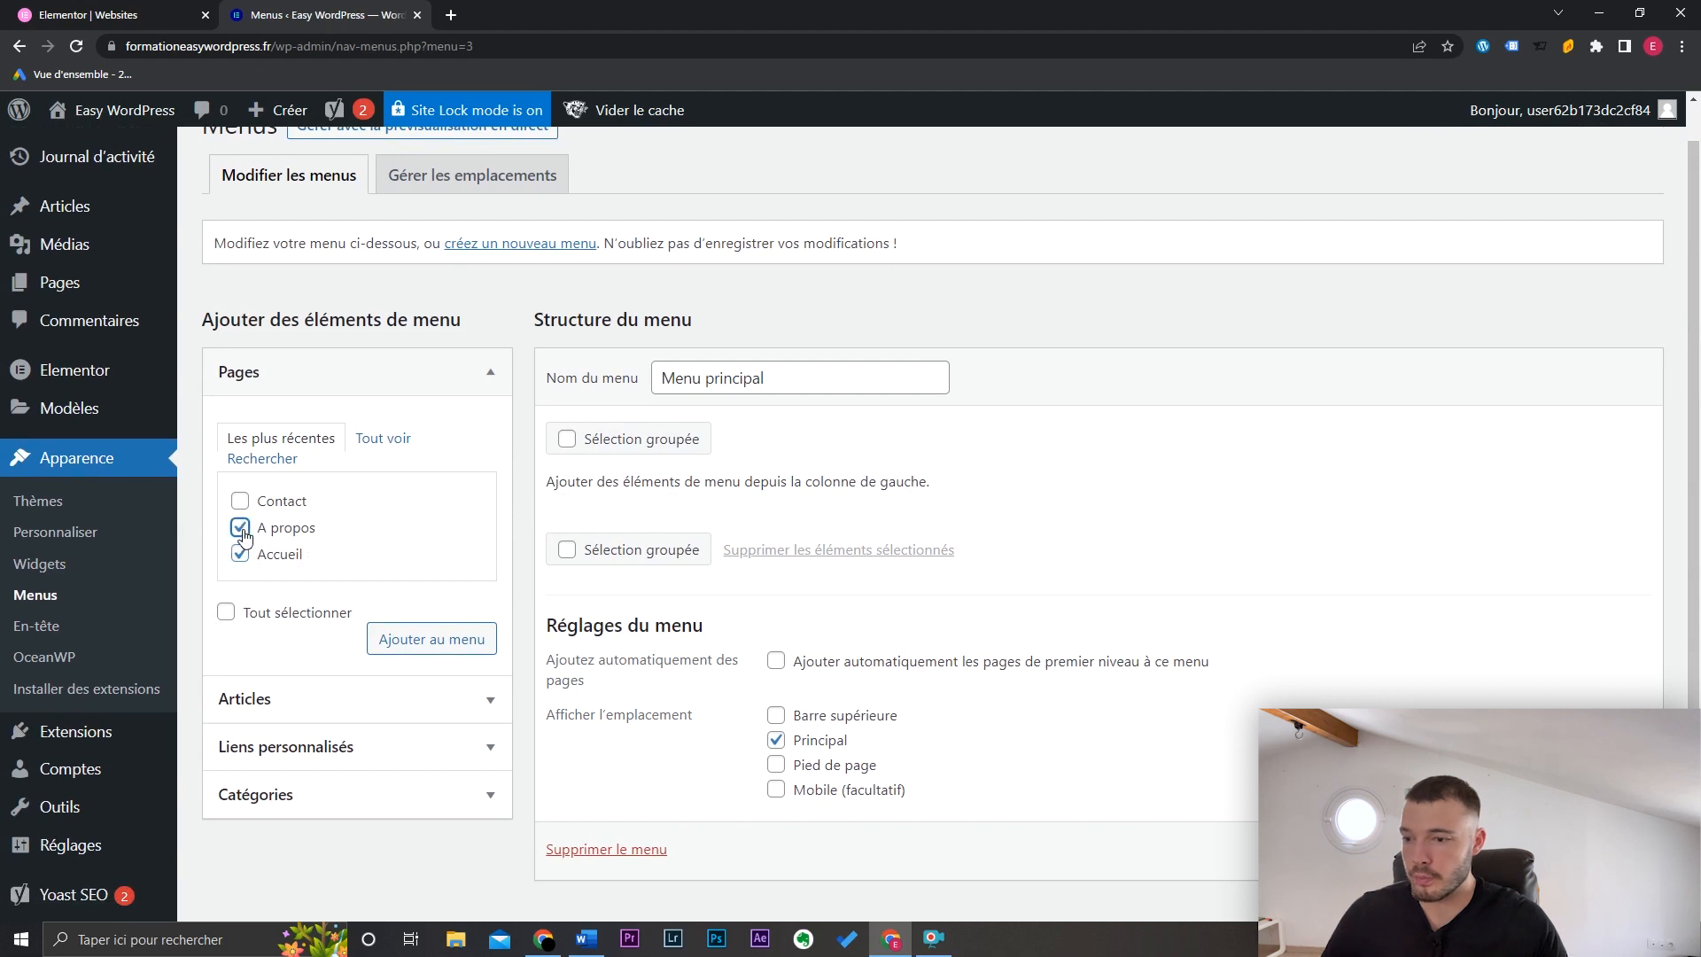
pyautogui.click(241, 502)
pyautogui.click(447, 640)
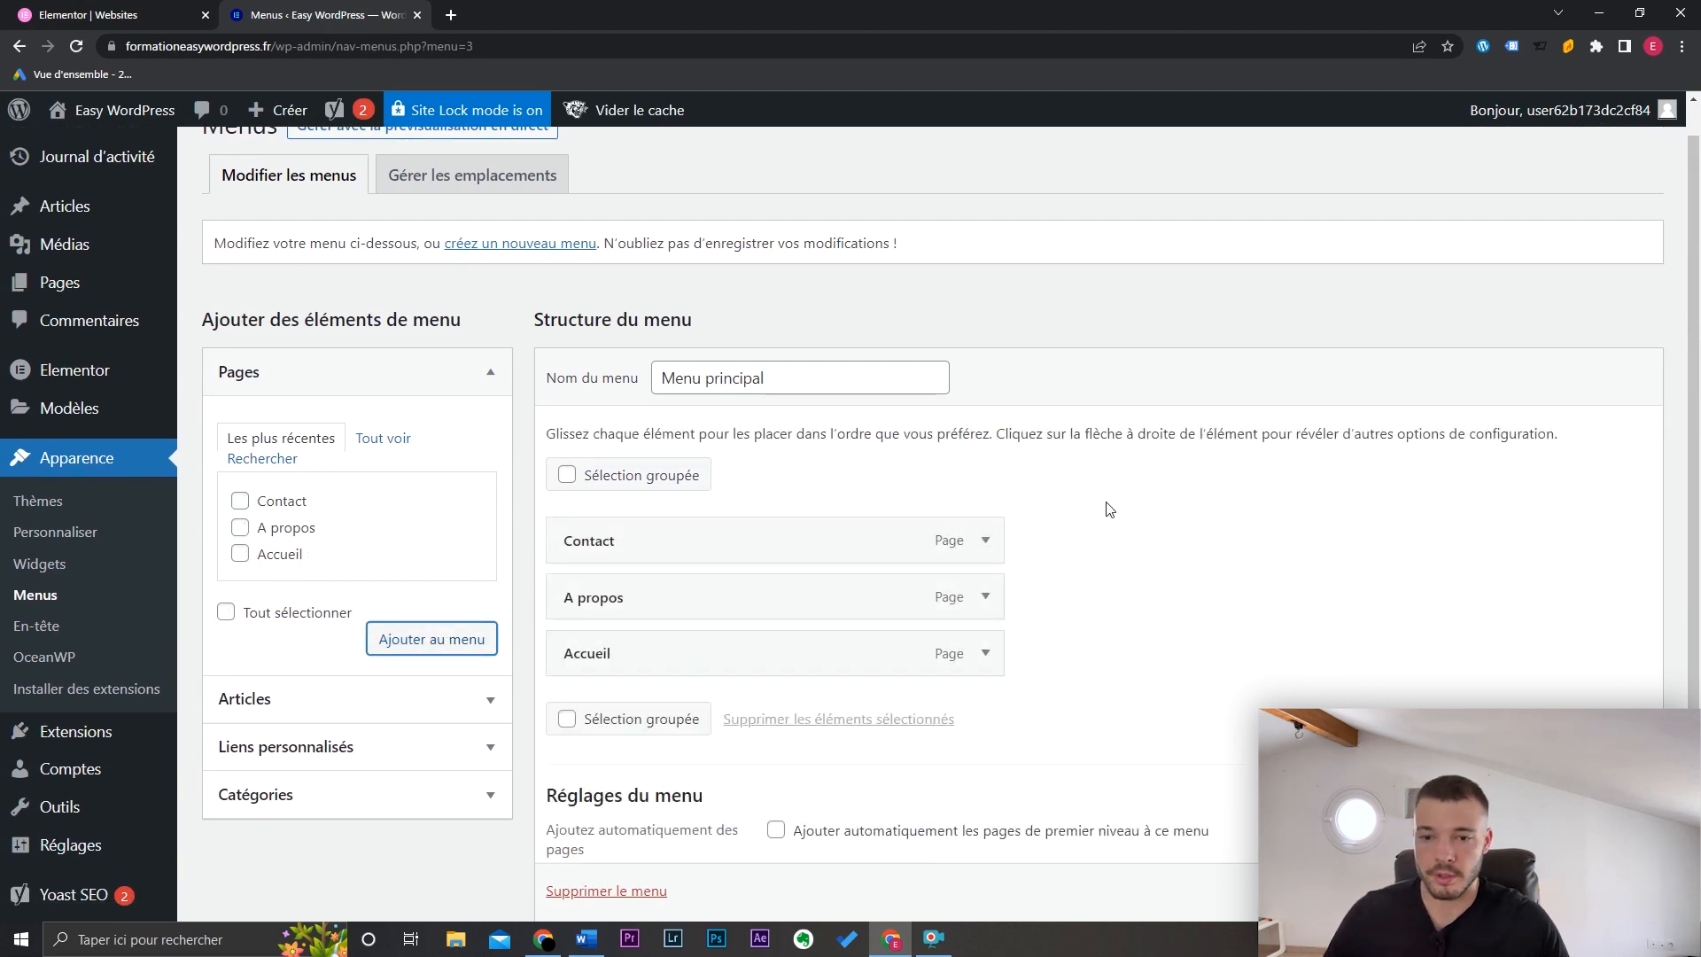
pyautogui.moveTo(840, 653); pyautogui.dragTo(882, 536)
pyautogui.moveTo(813, 600); pyautogui.dragTo(819, 656)
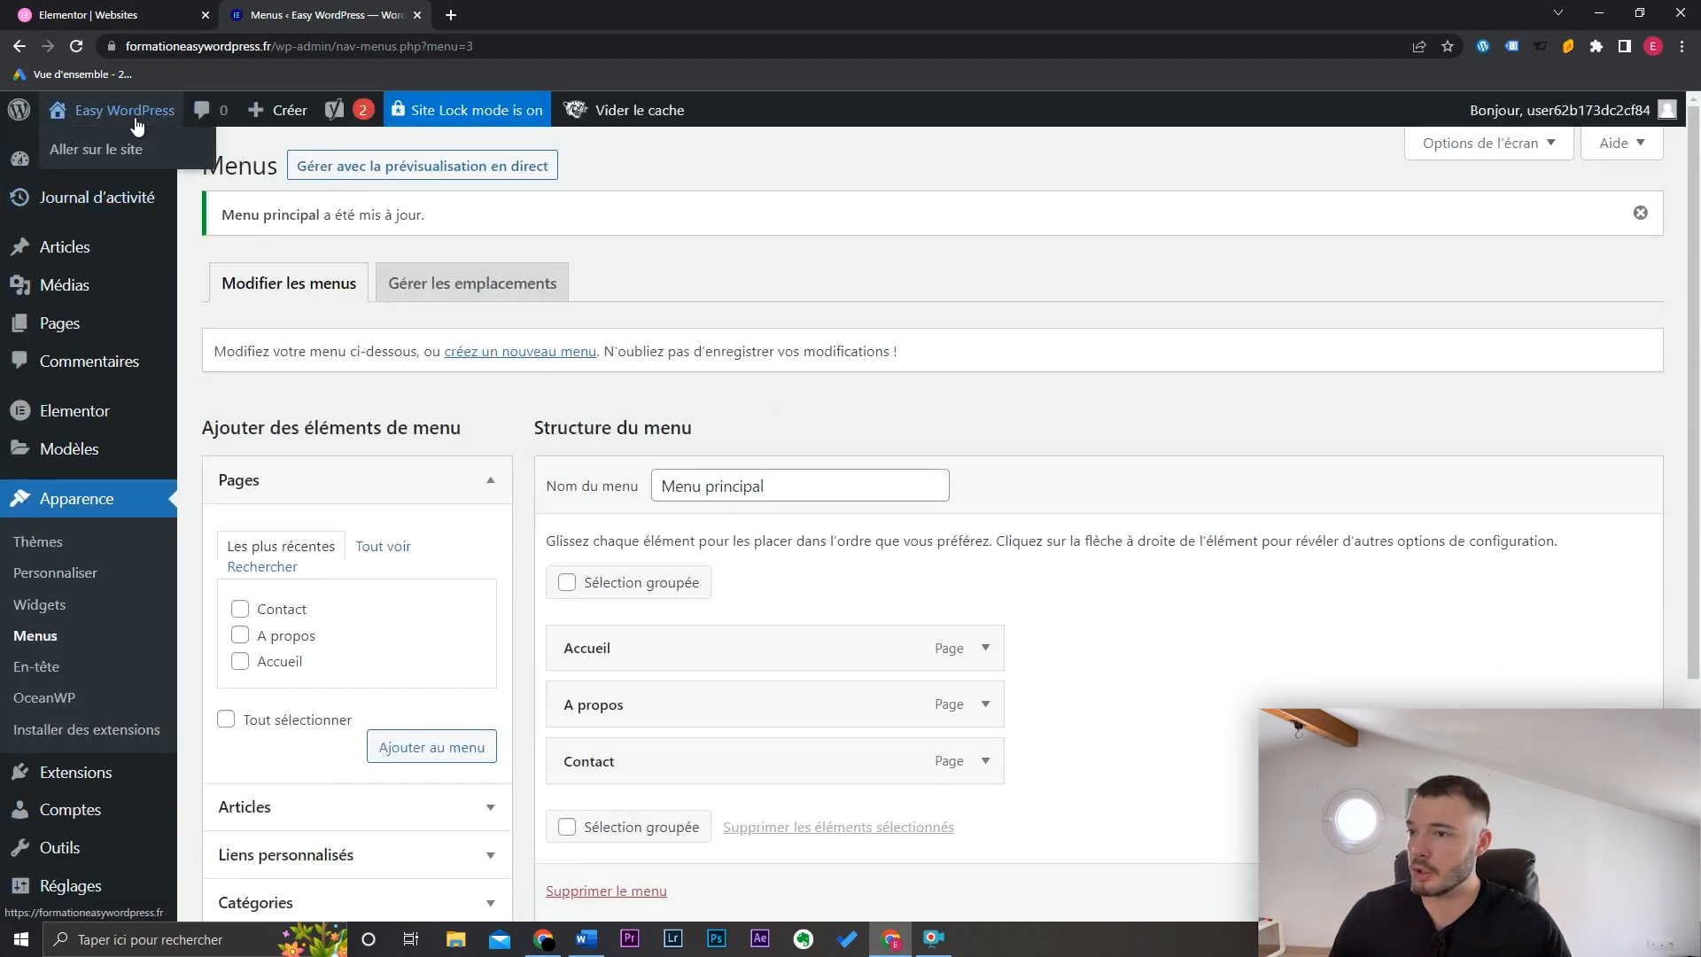
# Step: Open the live site in a new tab to view the menu
pyautogui.middleClick(133, 148)
pyautogui.click(502, 12)
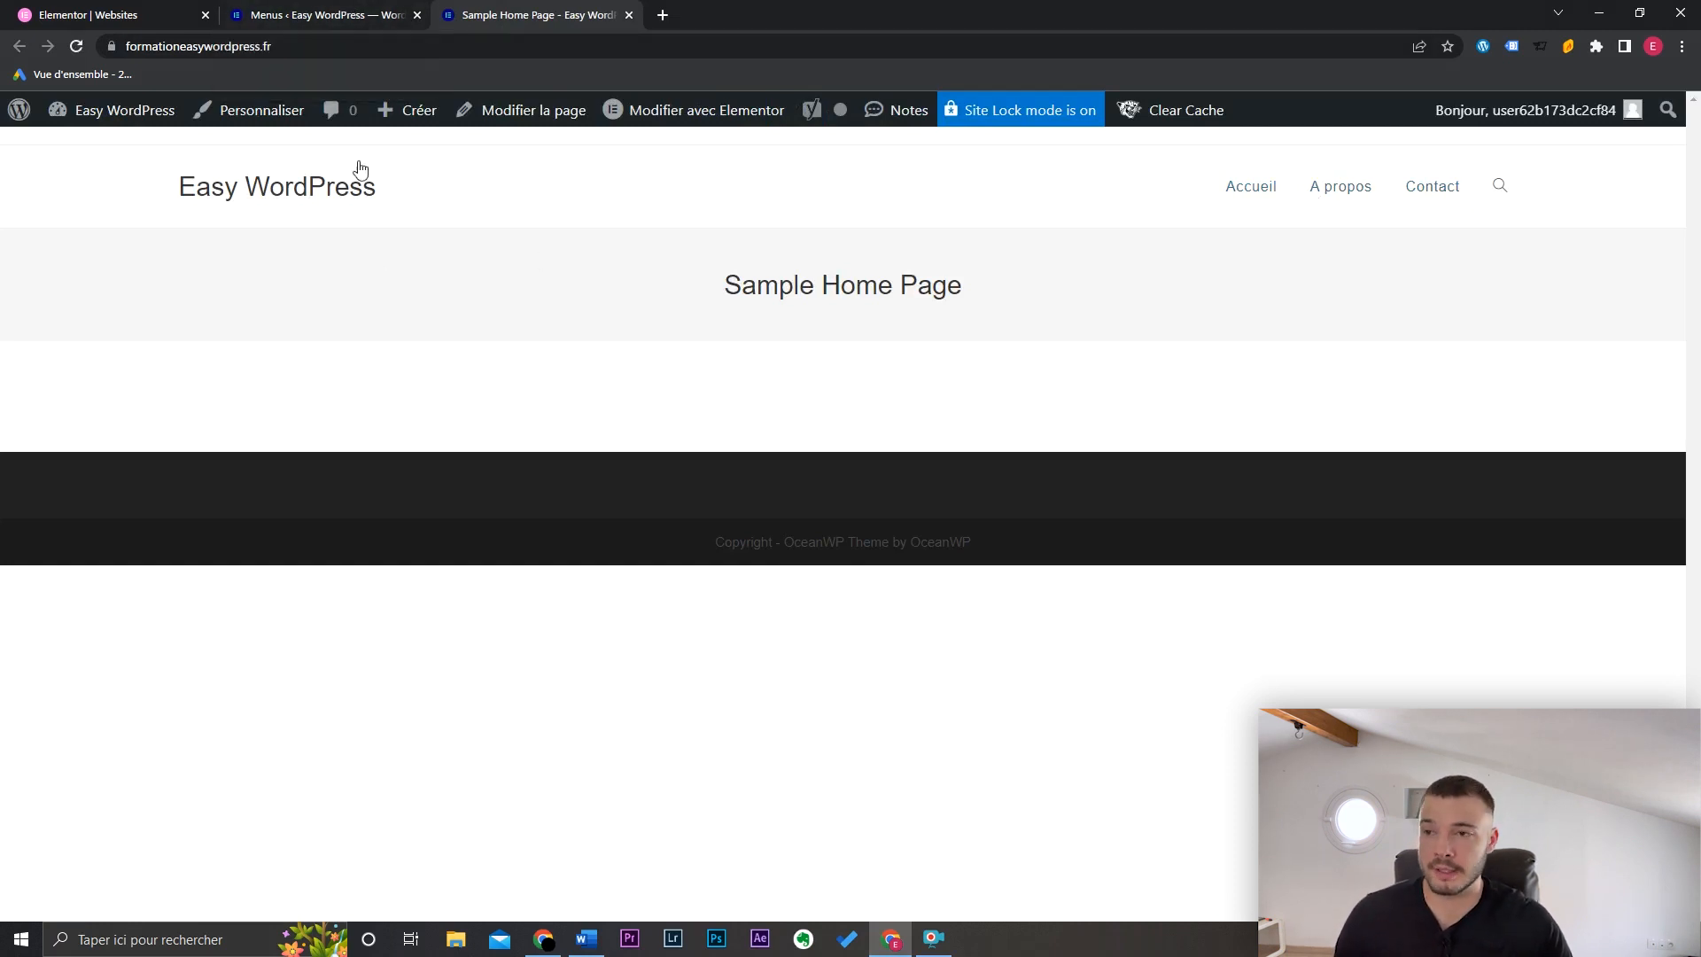
pyautogui.click(328, 11)
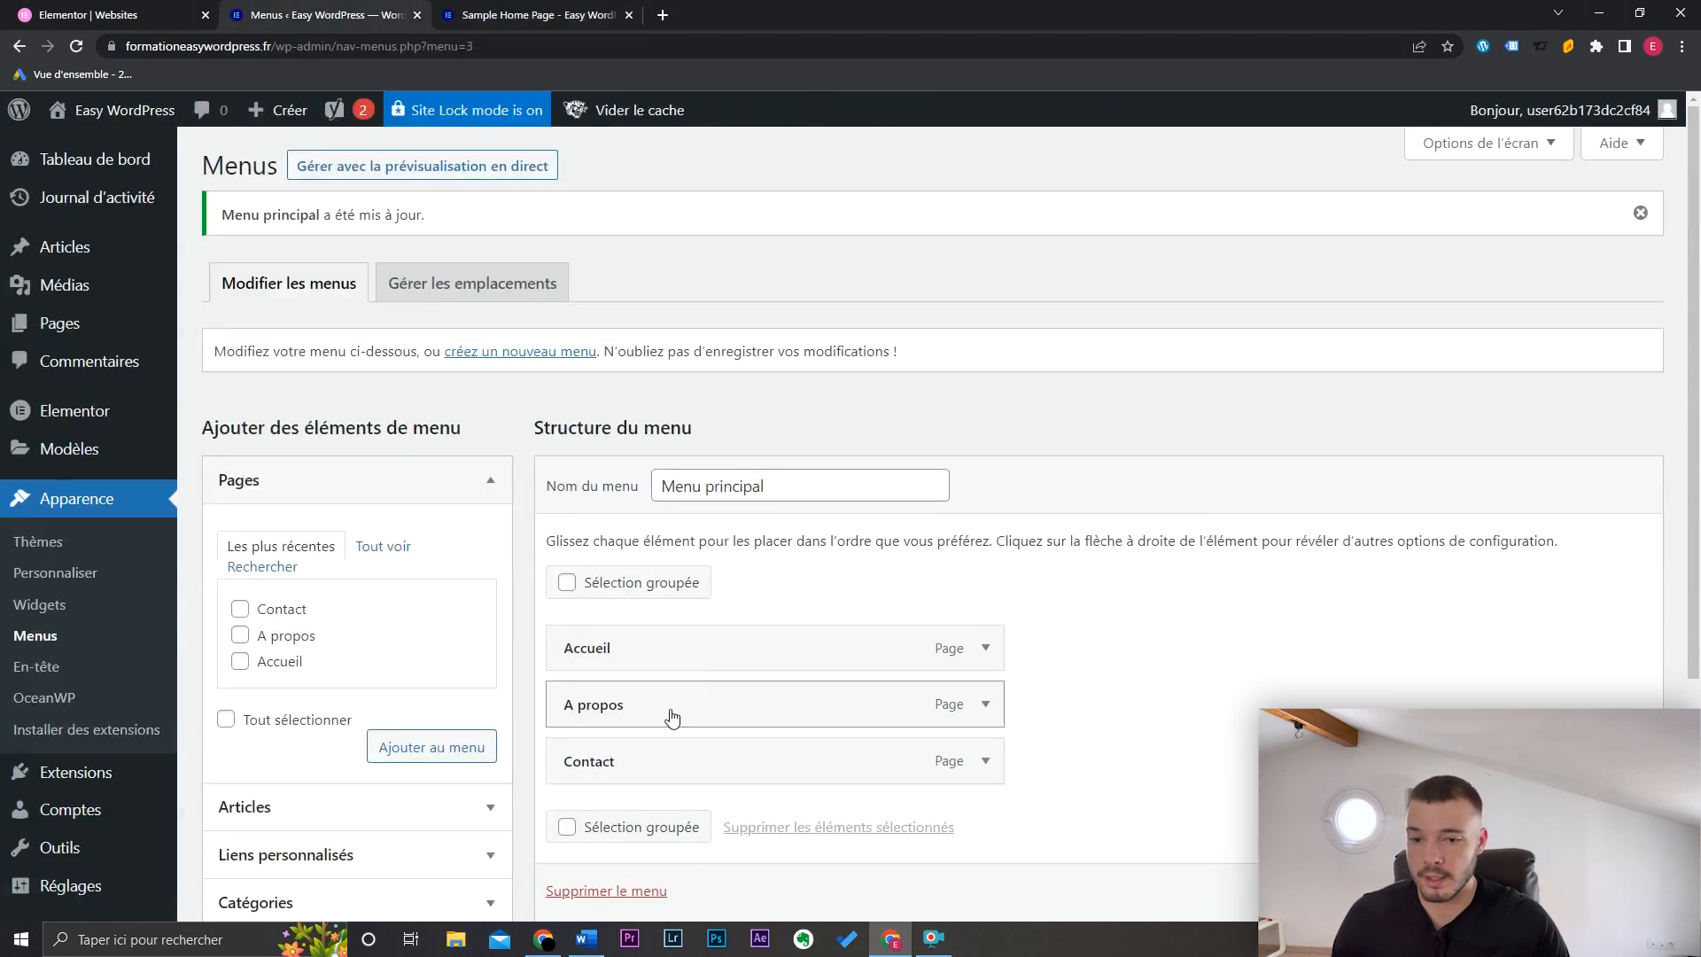
# Step: Nest A propos under Accueil and reload the live site to check the dropdown
pyautogui.moveTo(675, 708); pyautogui.dragTo(725, 705)
pyautogui.scroll(-1, 725, 704)
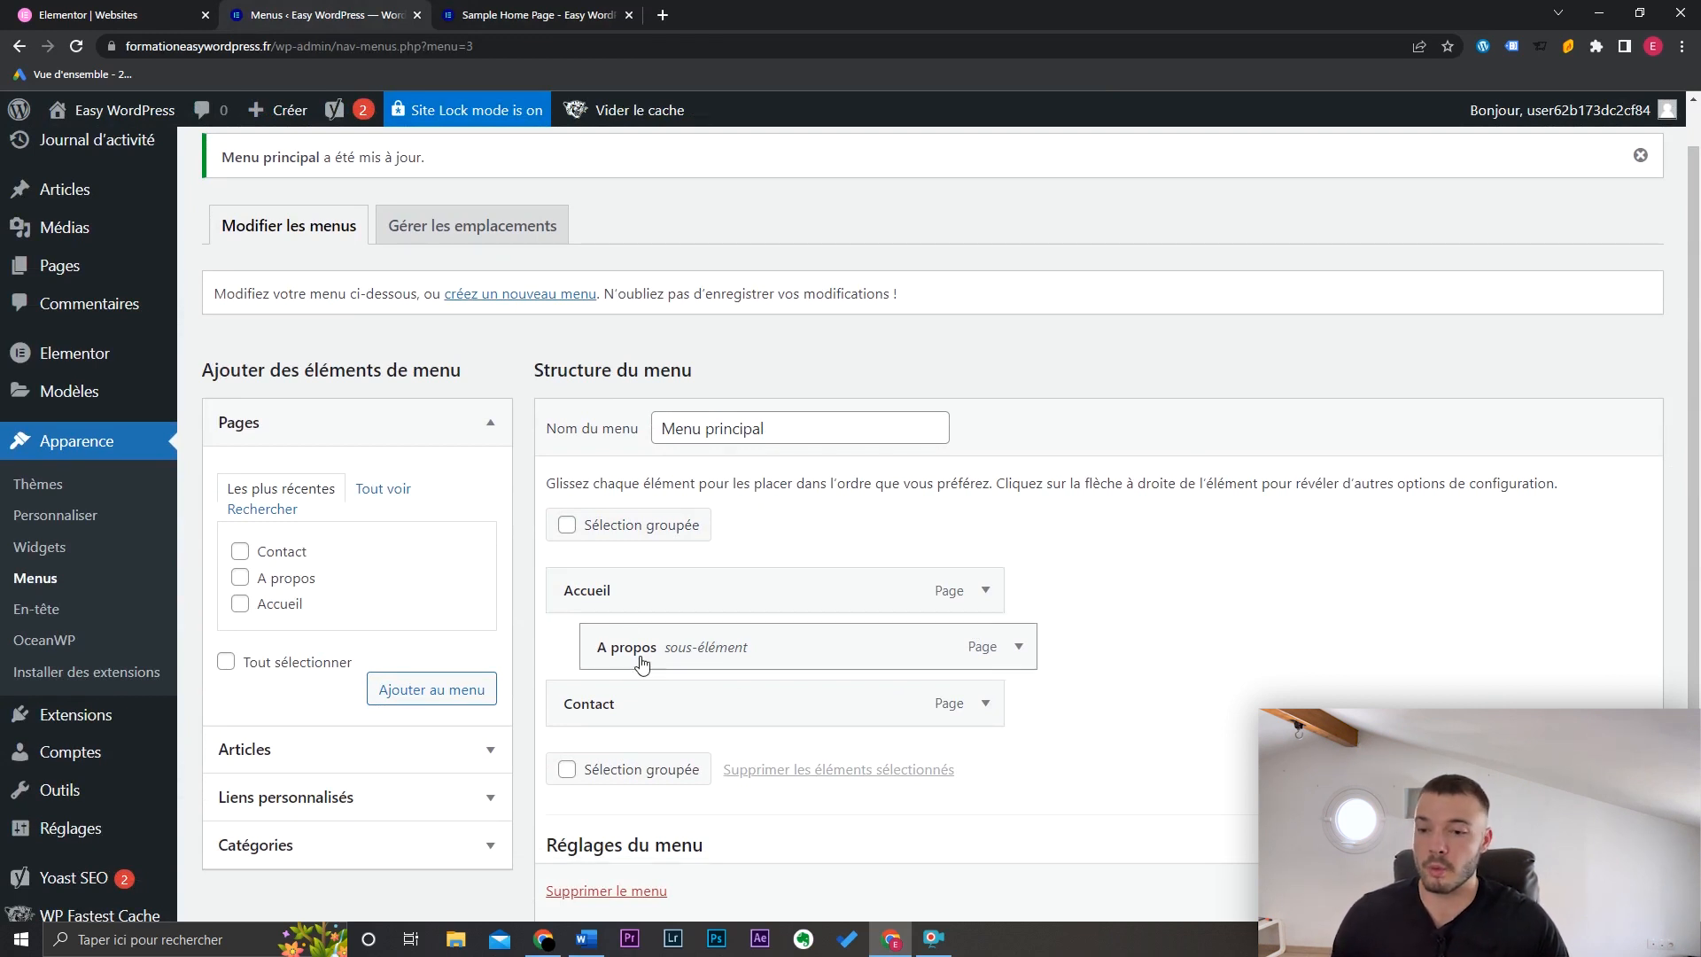
pyautogui.scroll(-1, 1378, 580)
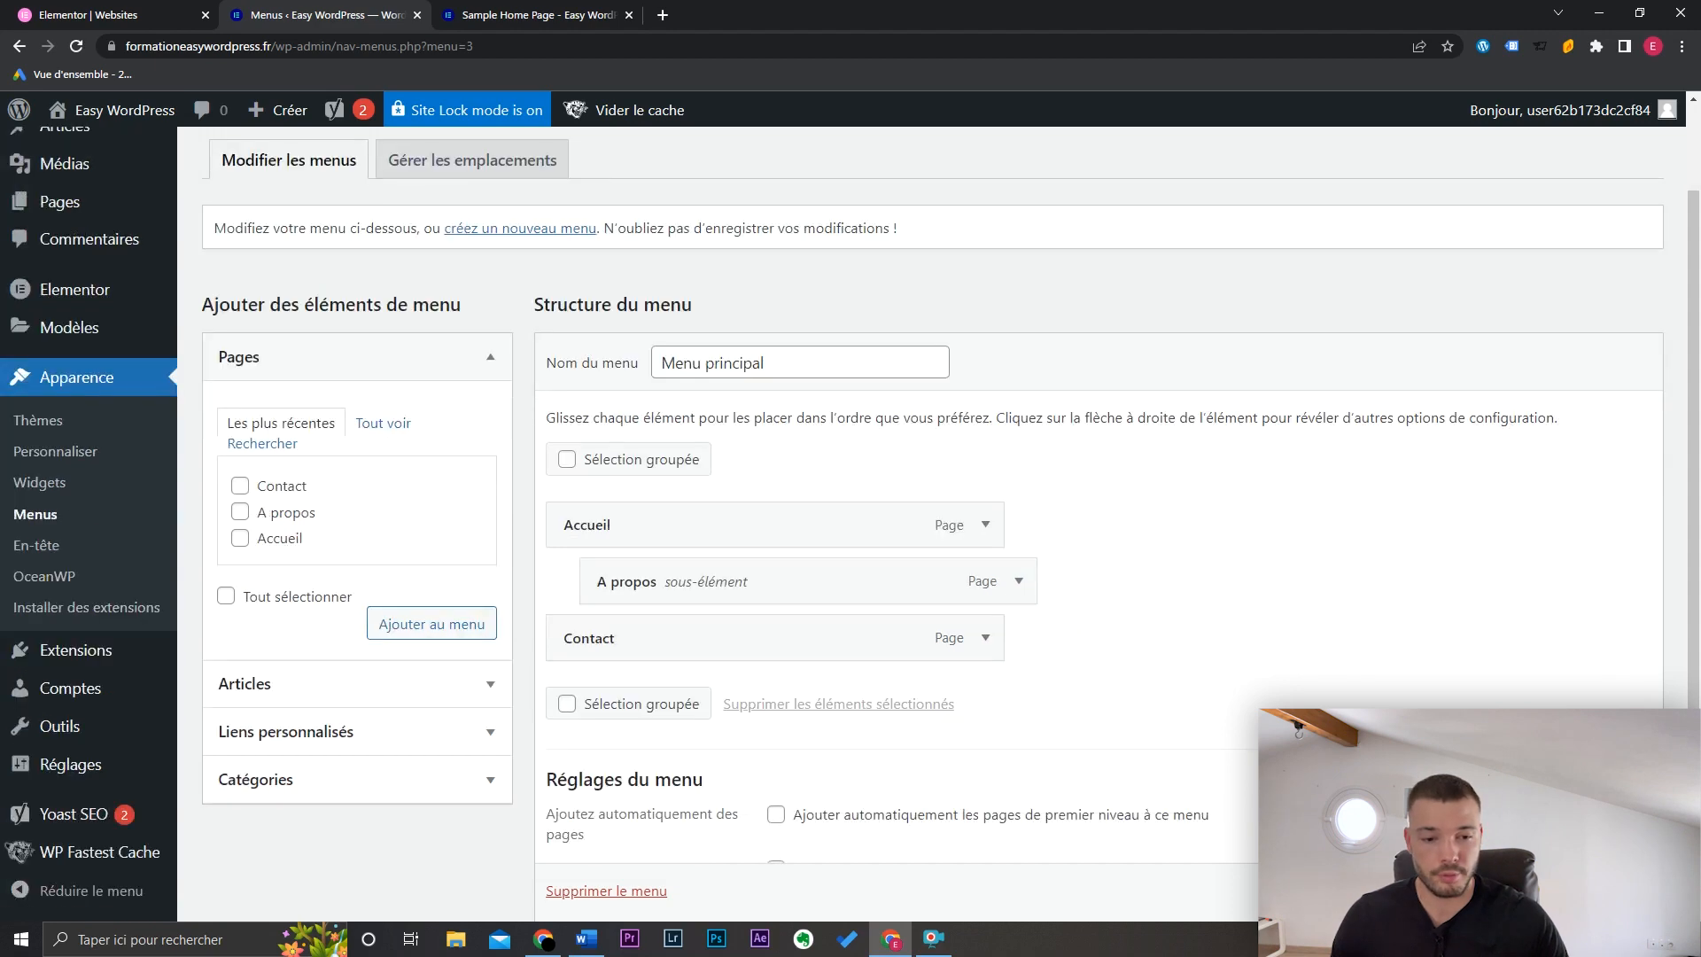
pyautogui.hotkey('ctrl', 'Tab')
pyautogui.press('F5')
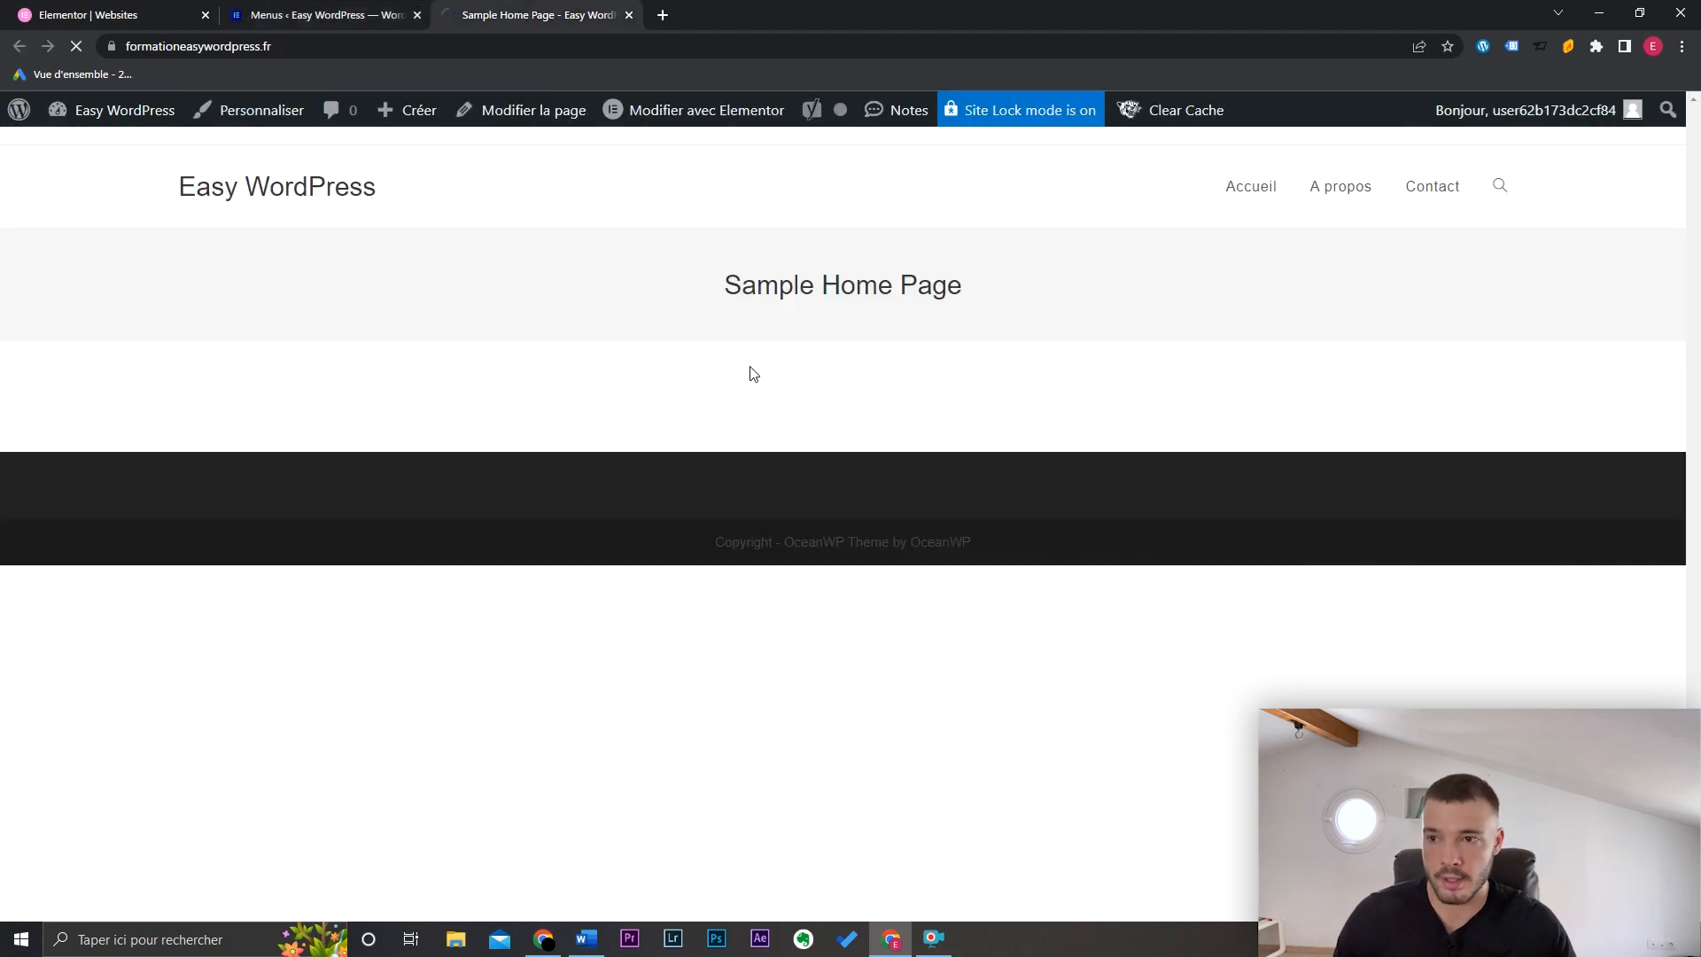
# Step: Move A propos back to the top level of Menu principal
pyautogui.moveTo(1368, 211)
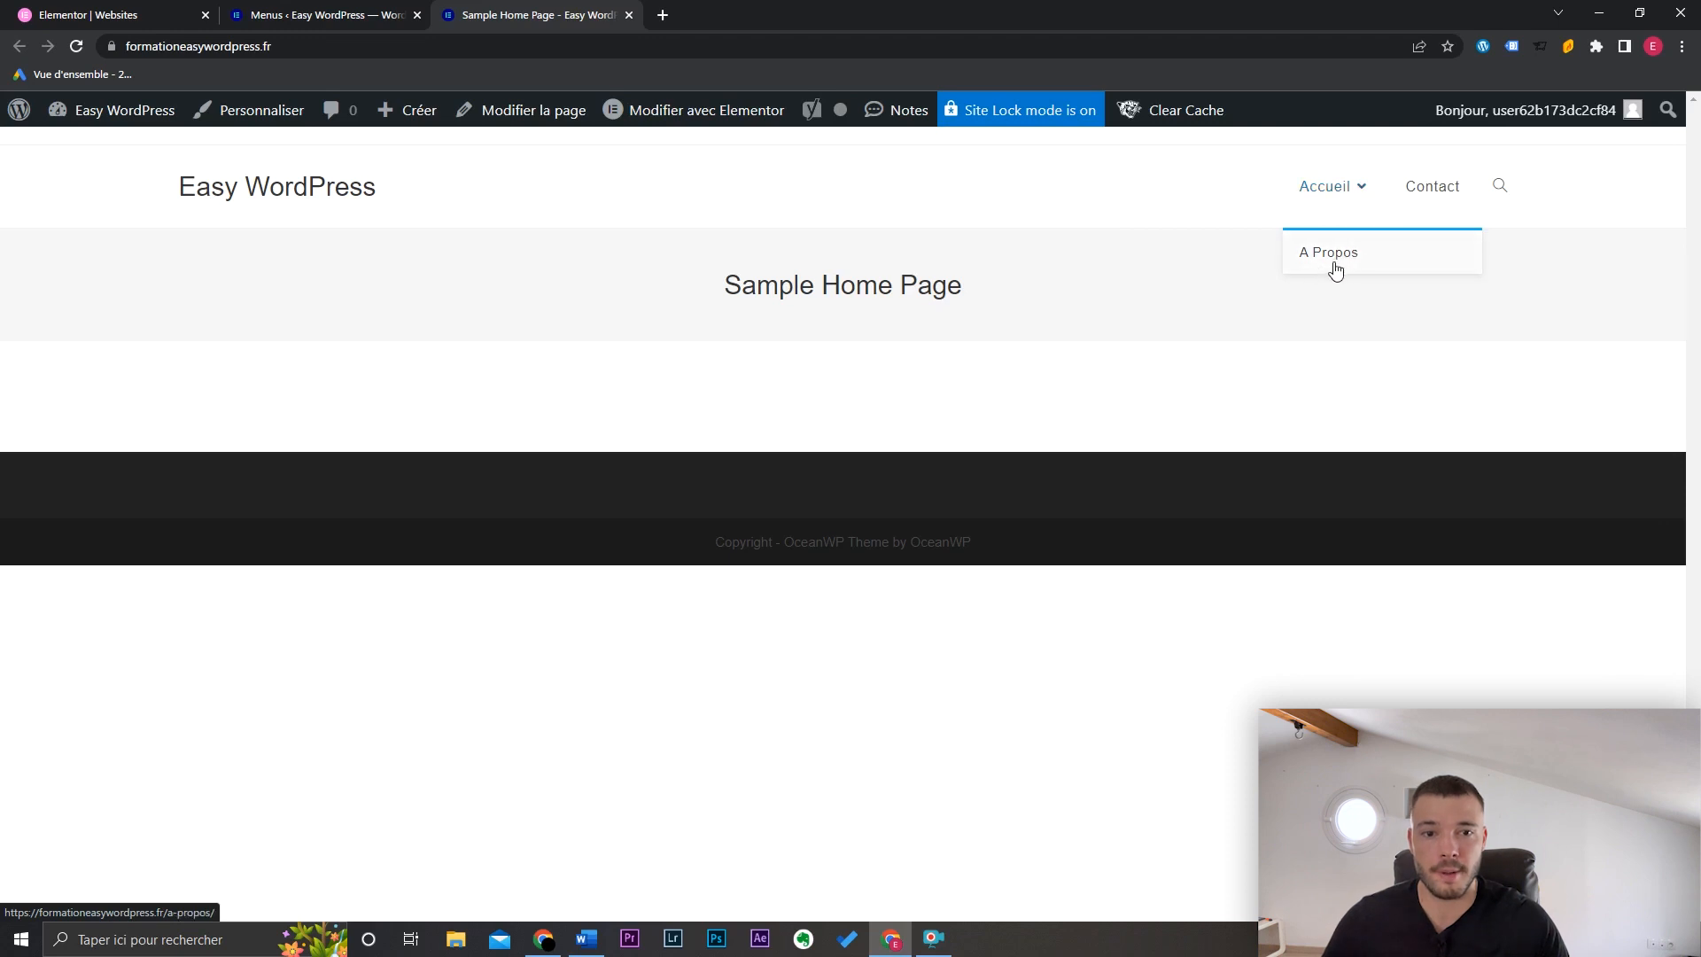
pyautogui.click(326, 15)
pyautogui.moveTo(778, 706); pyautogui.dragTo(752, 706)
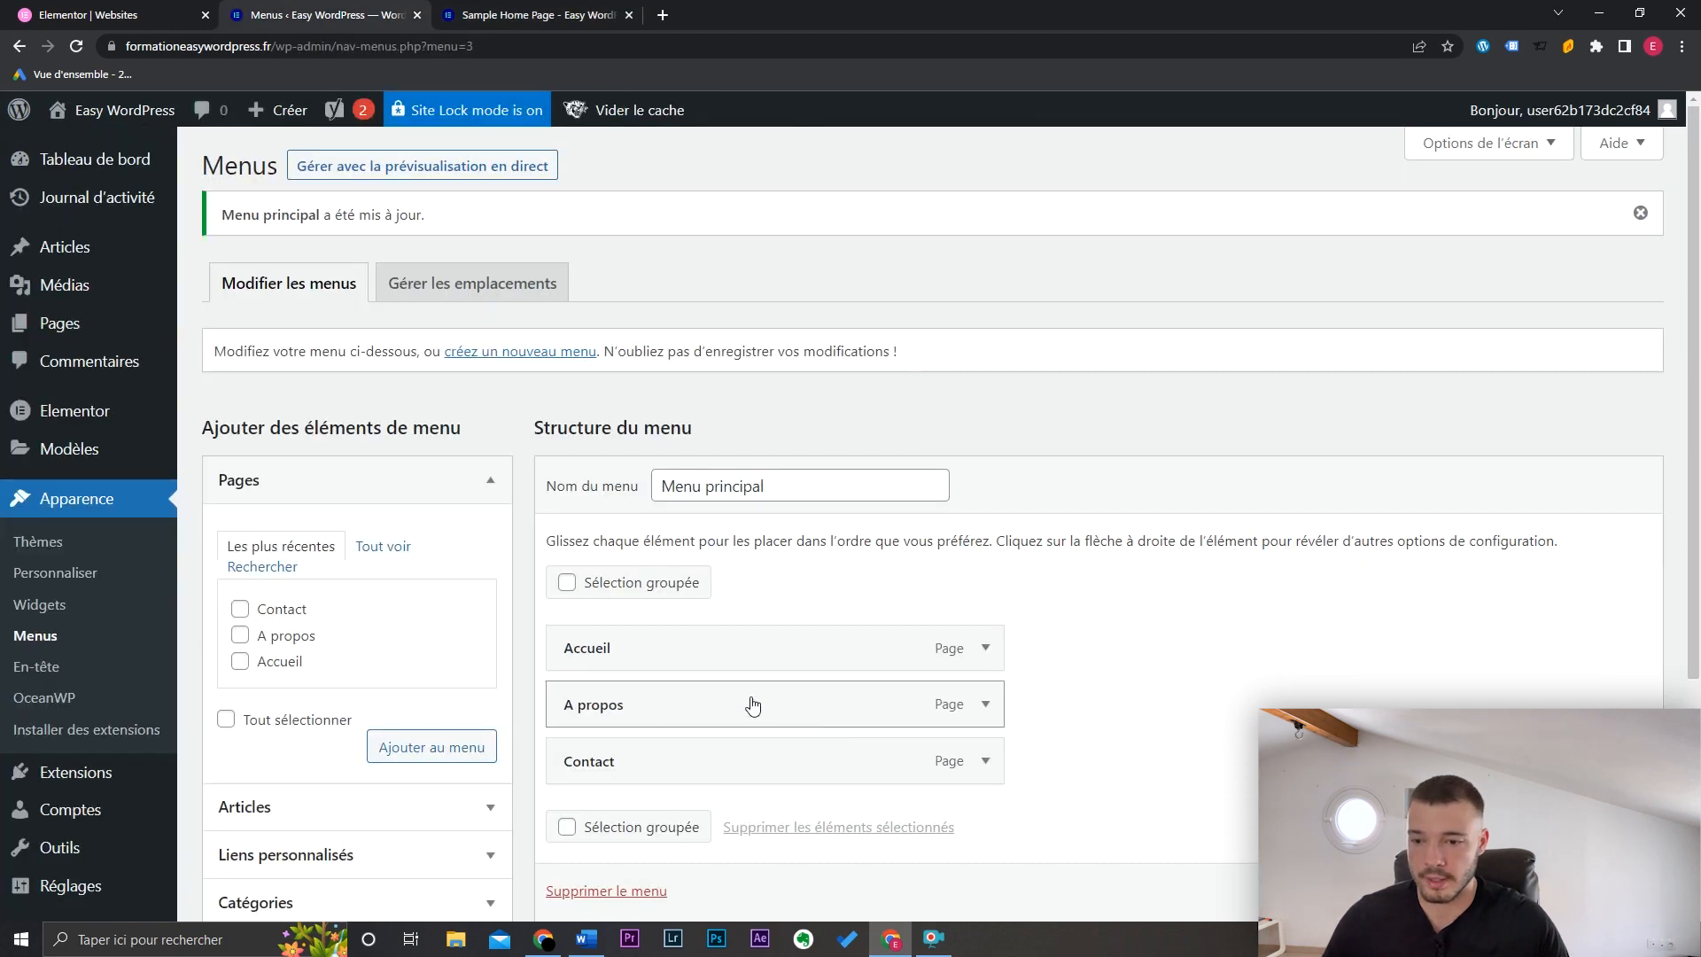
pyautogui.moveTo(1698, 291); pyautogui.dragTo(1698, 505)
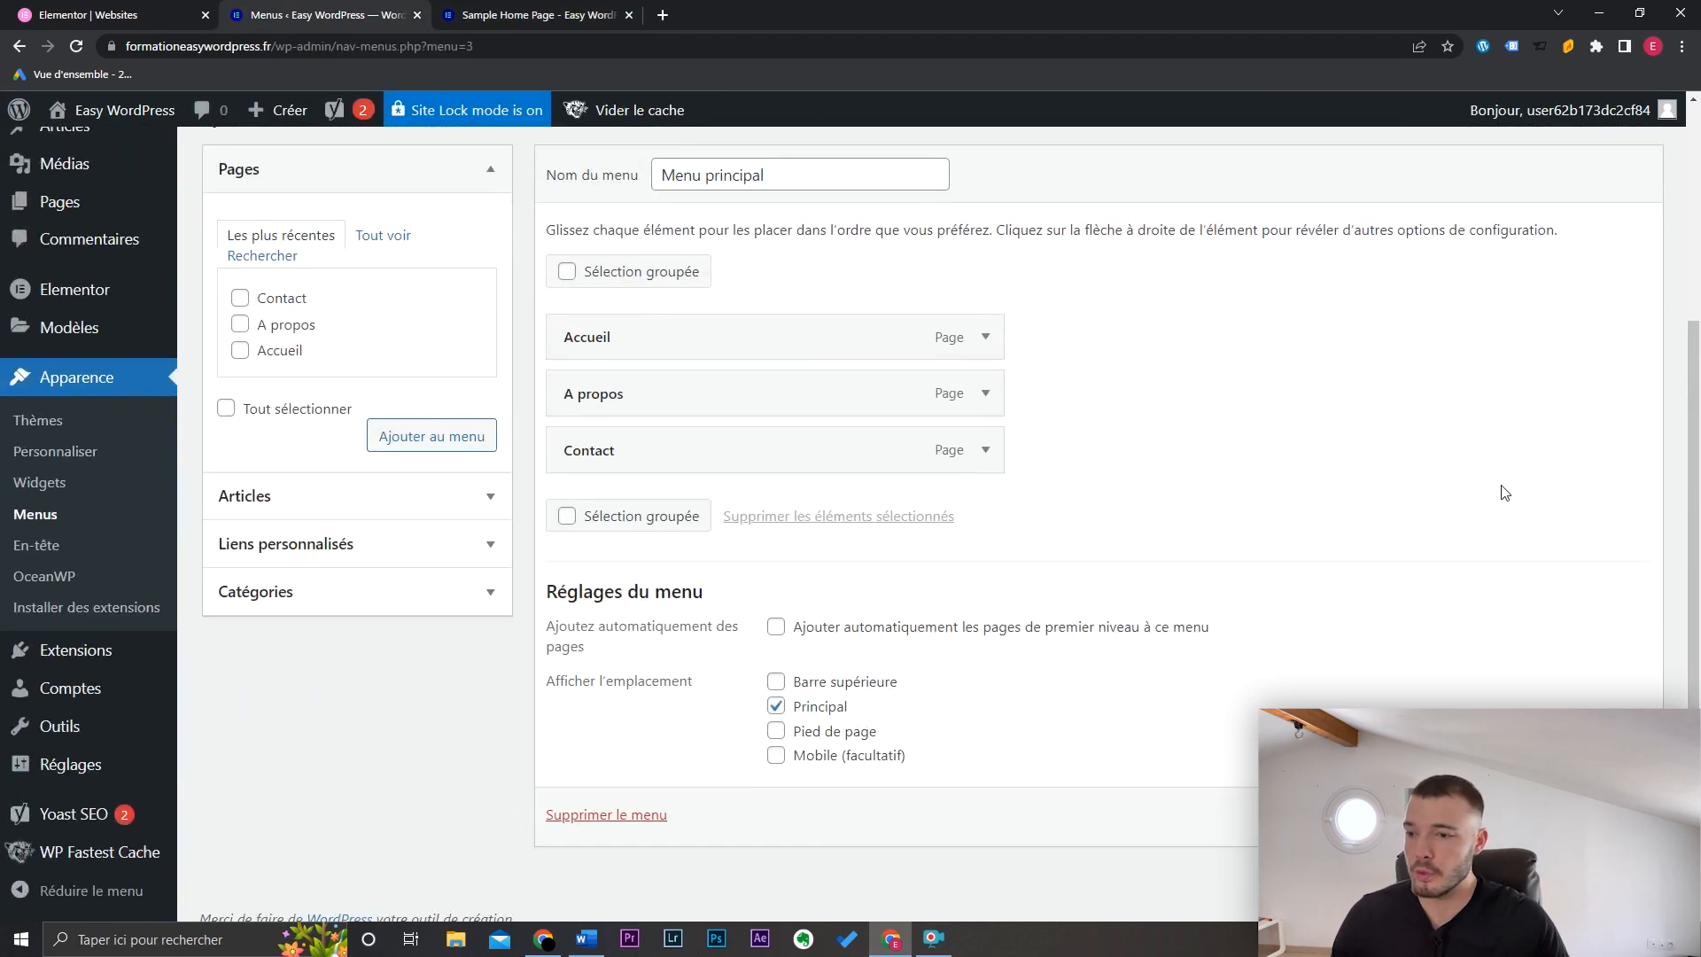
# Step: Add a custom link with URL '#' and text 'Titre de menu déroulant' to the menu
pyautogui.click(418, 501)
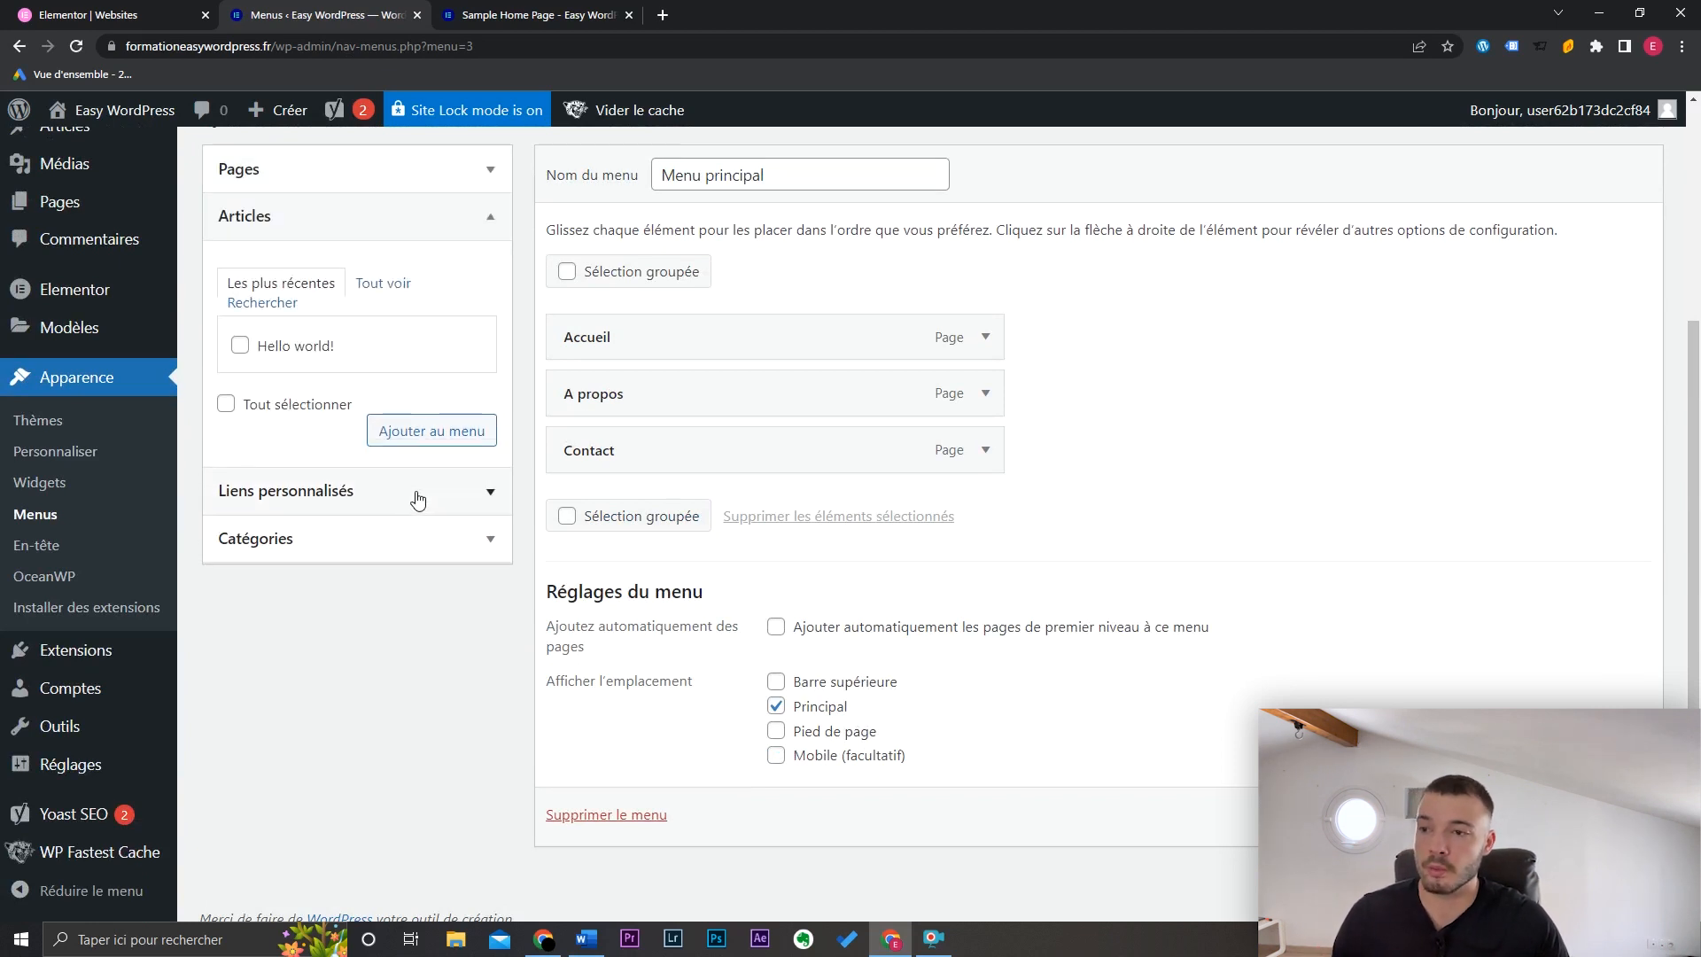
pyautogui.click(441, 499)
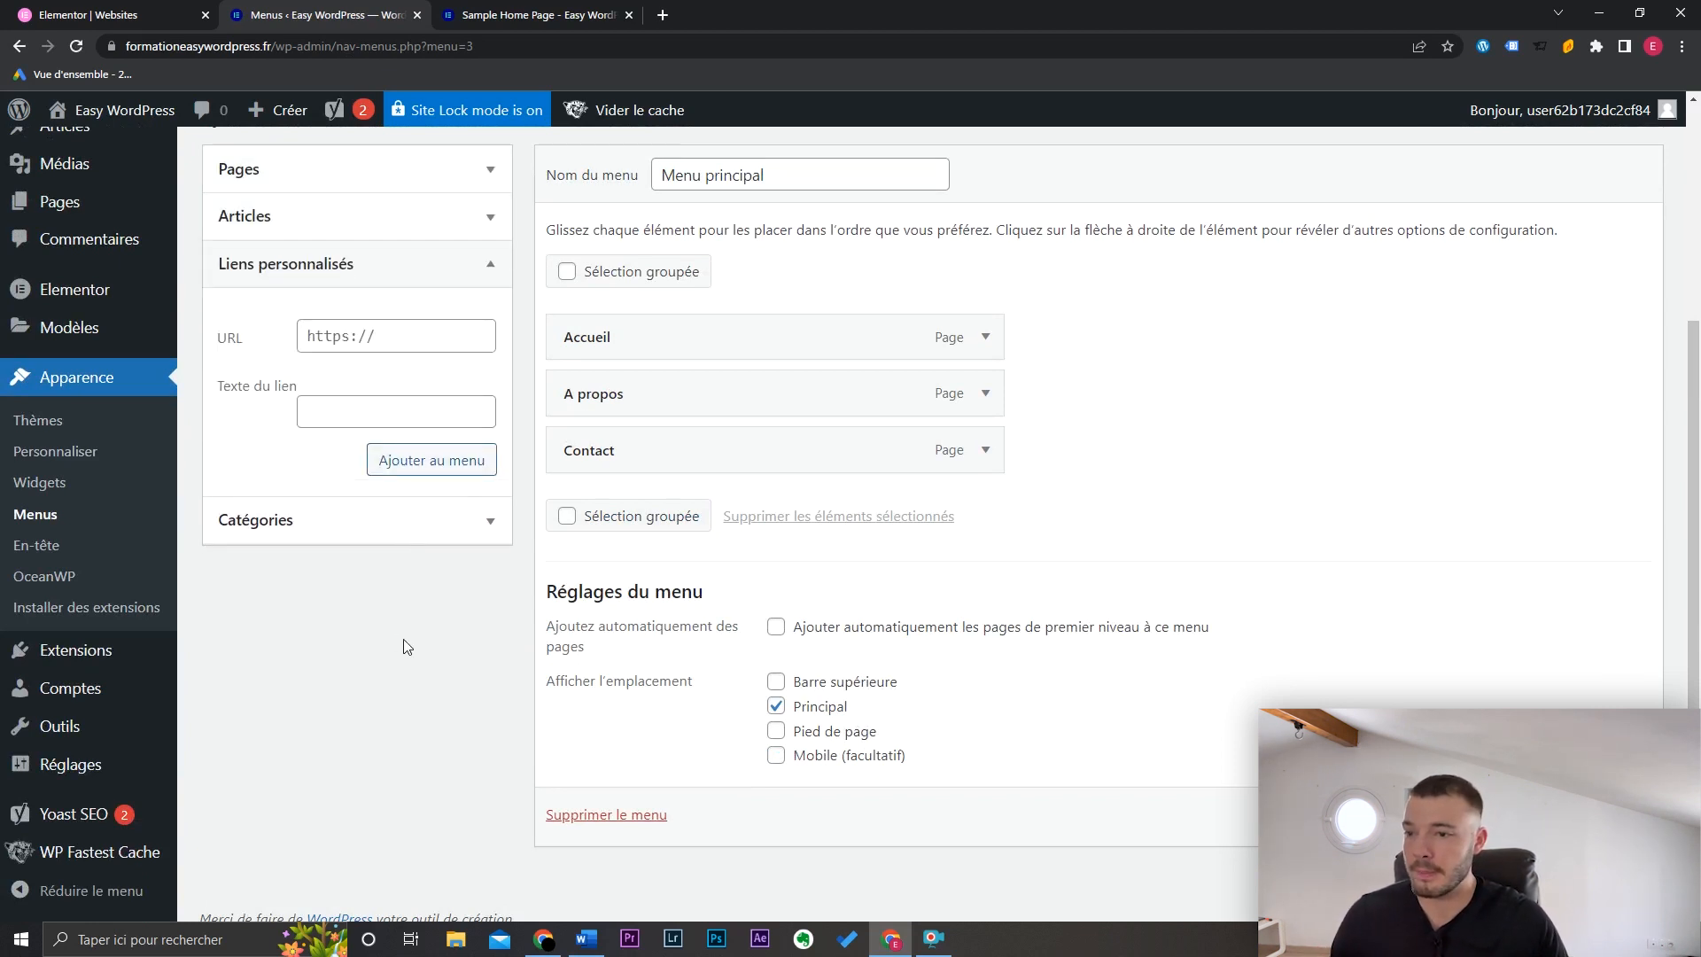
pyautogui.moveTo(1686, 470); pyautogui.dragTo(1686, 435)
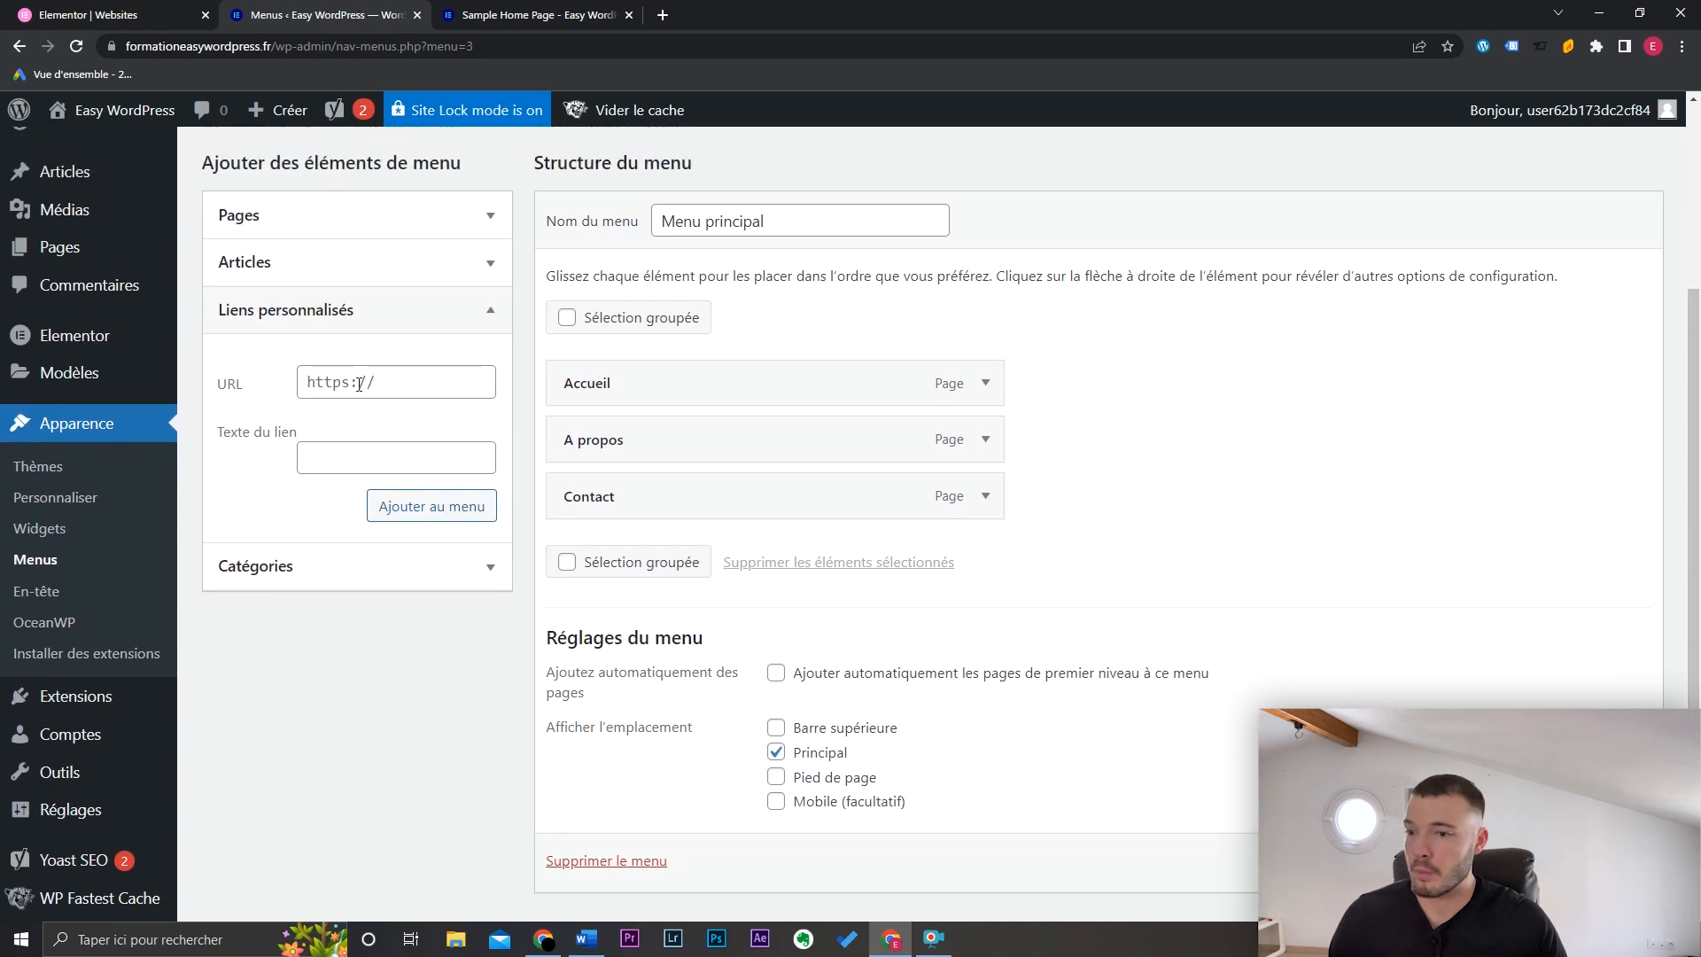
pyautogui.click(353, 392)
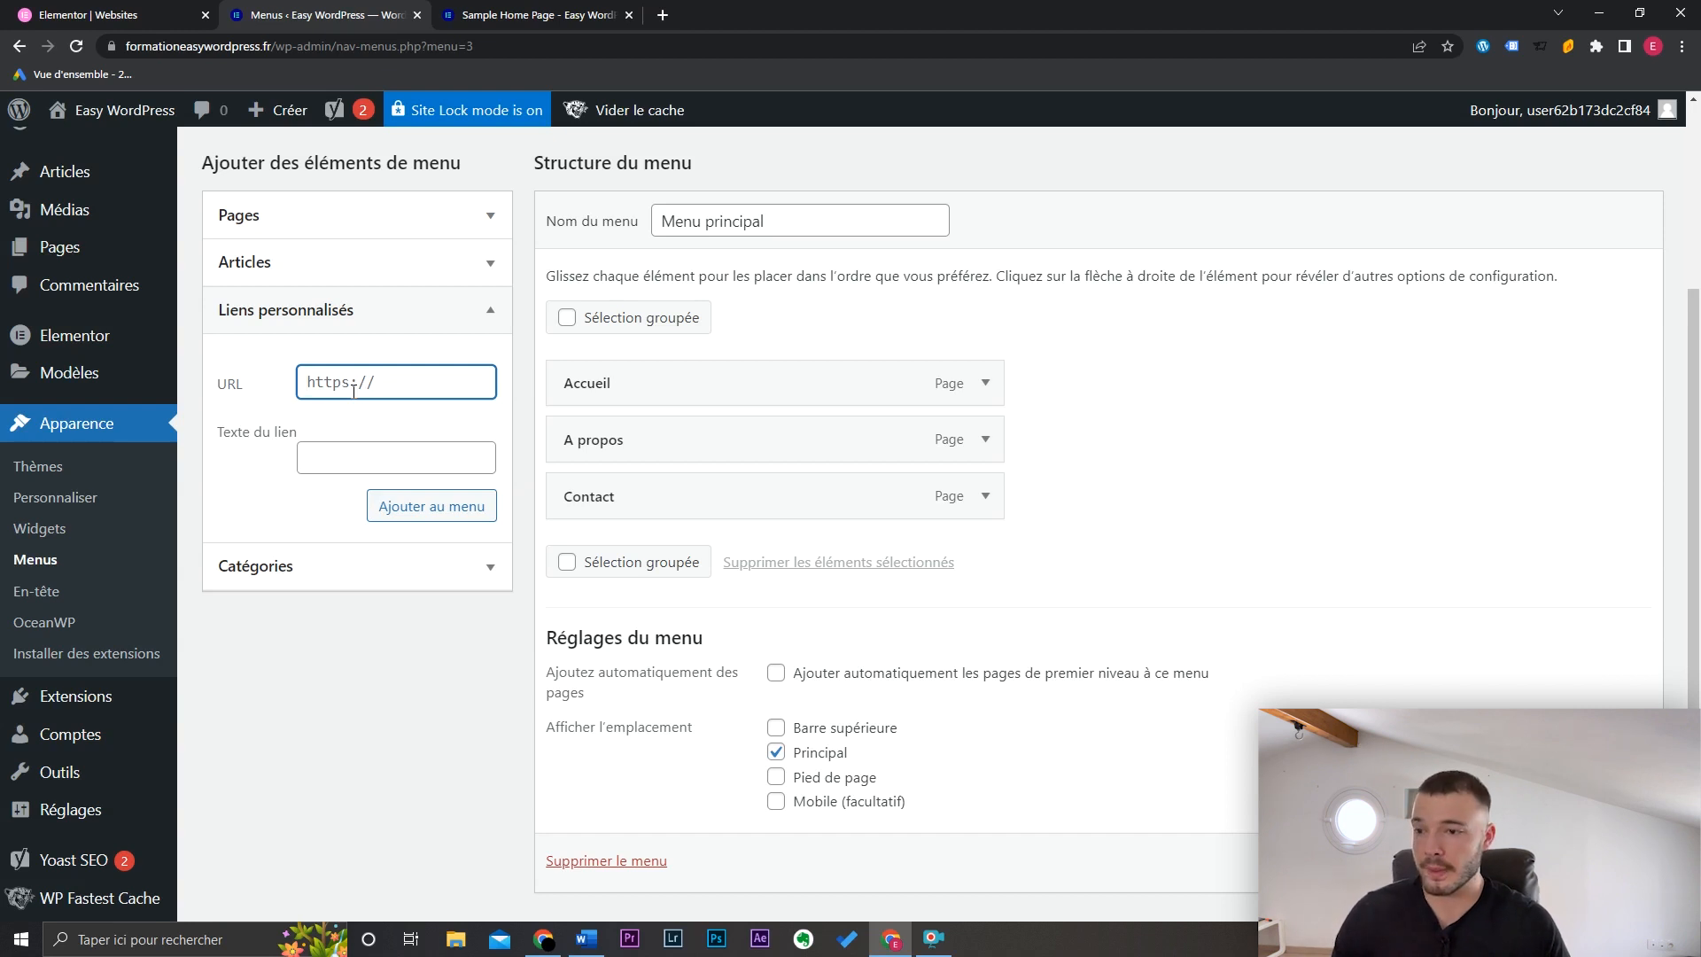
pyautogui.write('#')
pyautogui.click(333, 459)
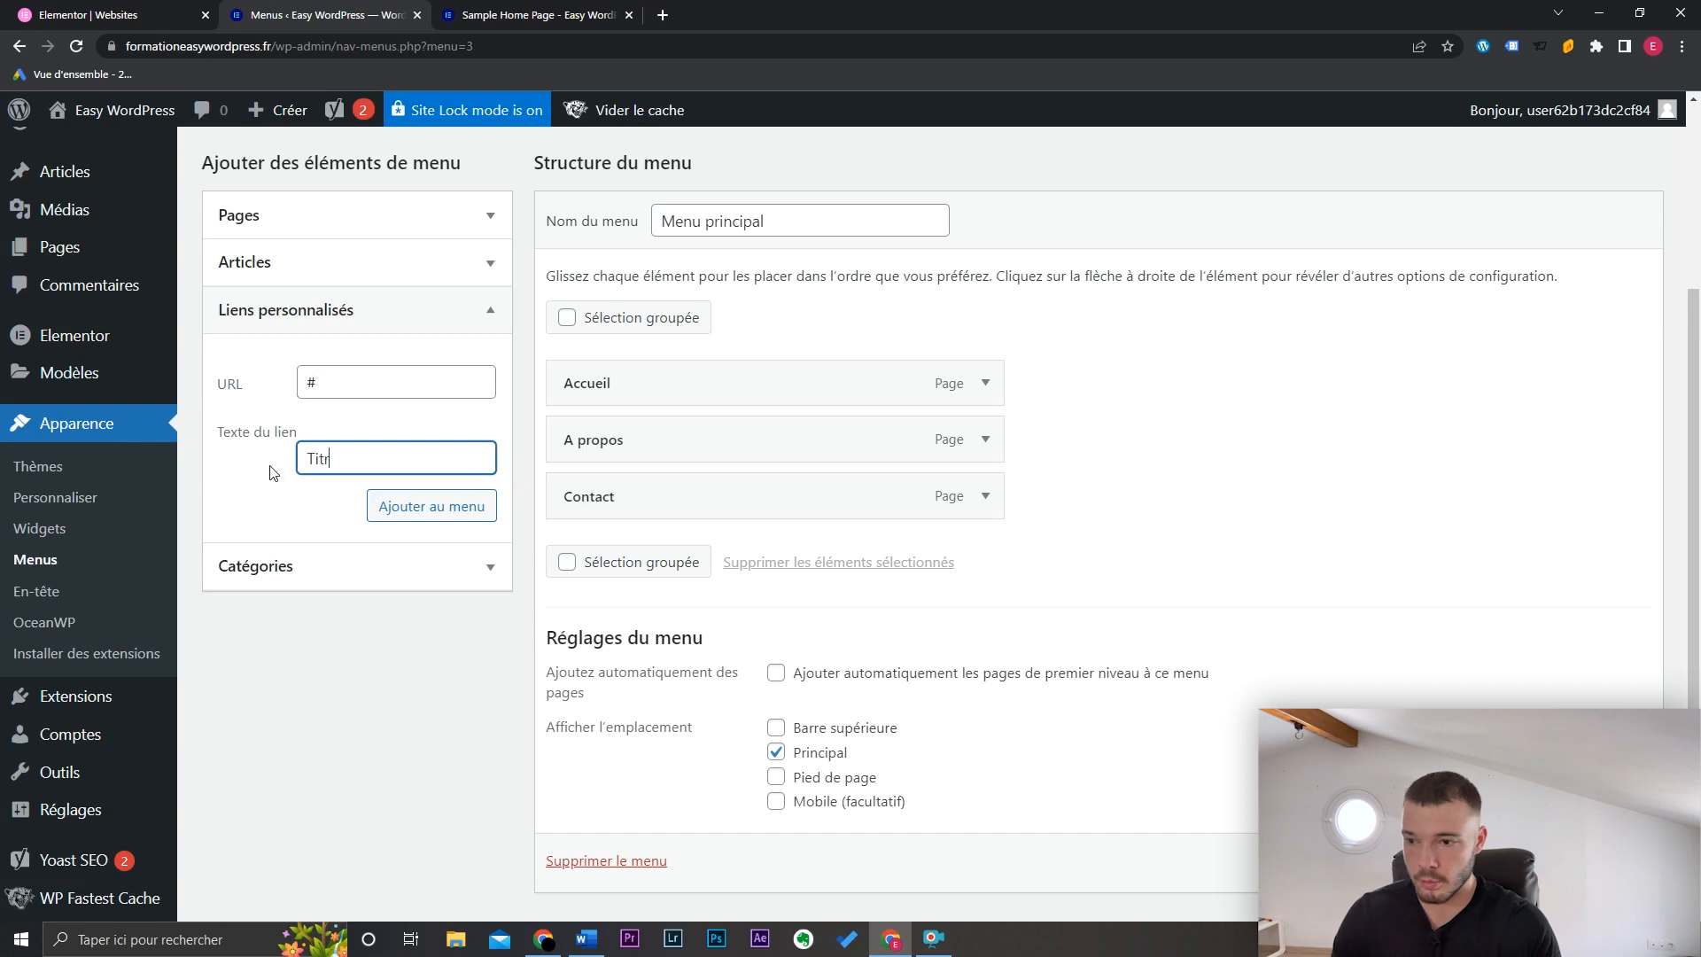
pyautogui.write('Titre de menu déroulant')
pyautogui.click(429, 514)
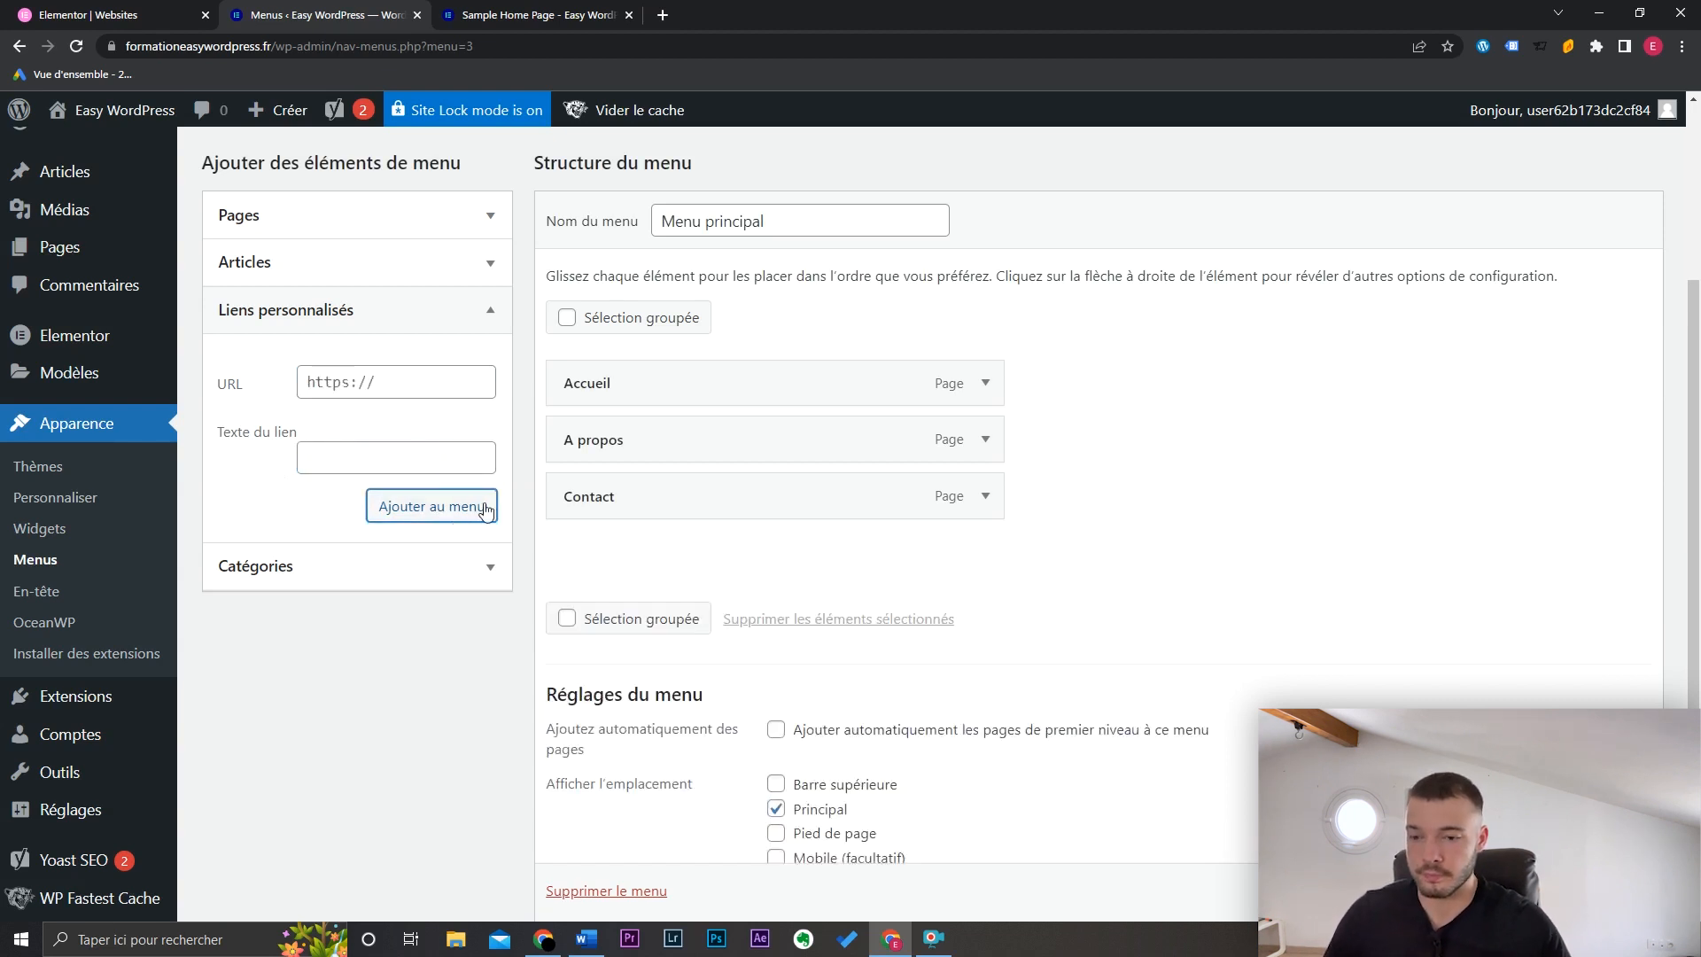
# Step: Move the dropdown title to the top, nest Accueil under it, then remove it
pyautogui.moveTo(691, 563); pyautogui.dragTo(696, 360)
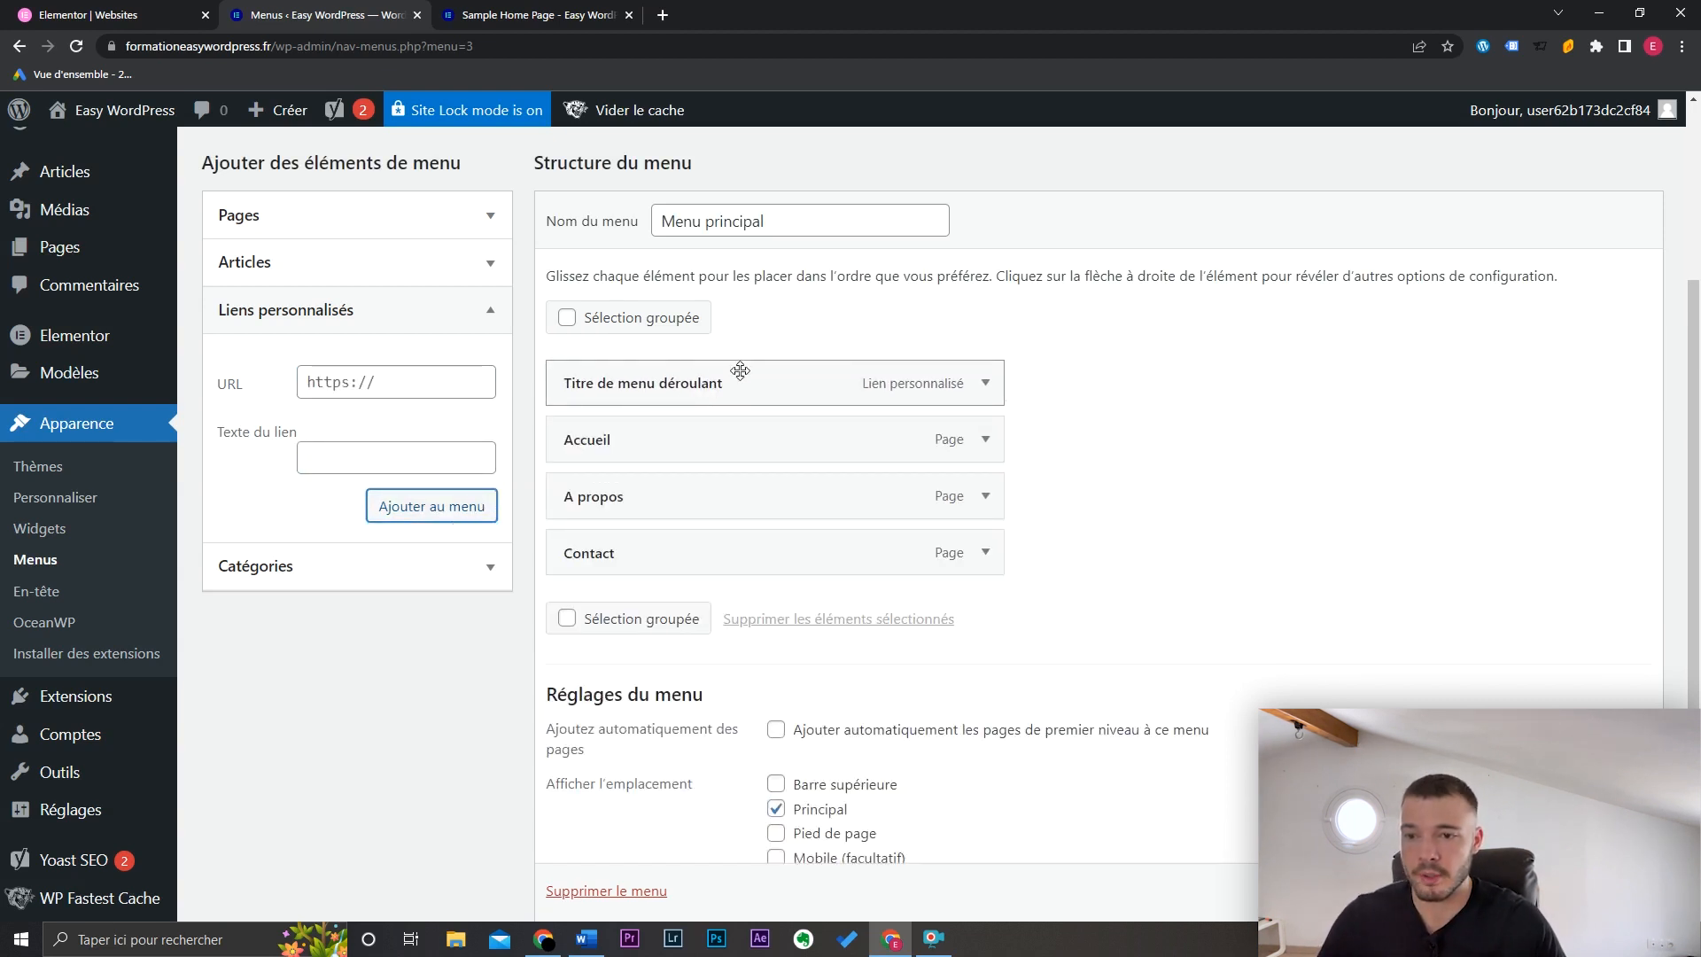
pyautogui.moveTo(674, 440); pyautogui.dragTo(705, 497)
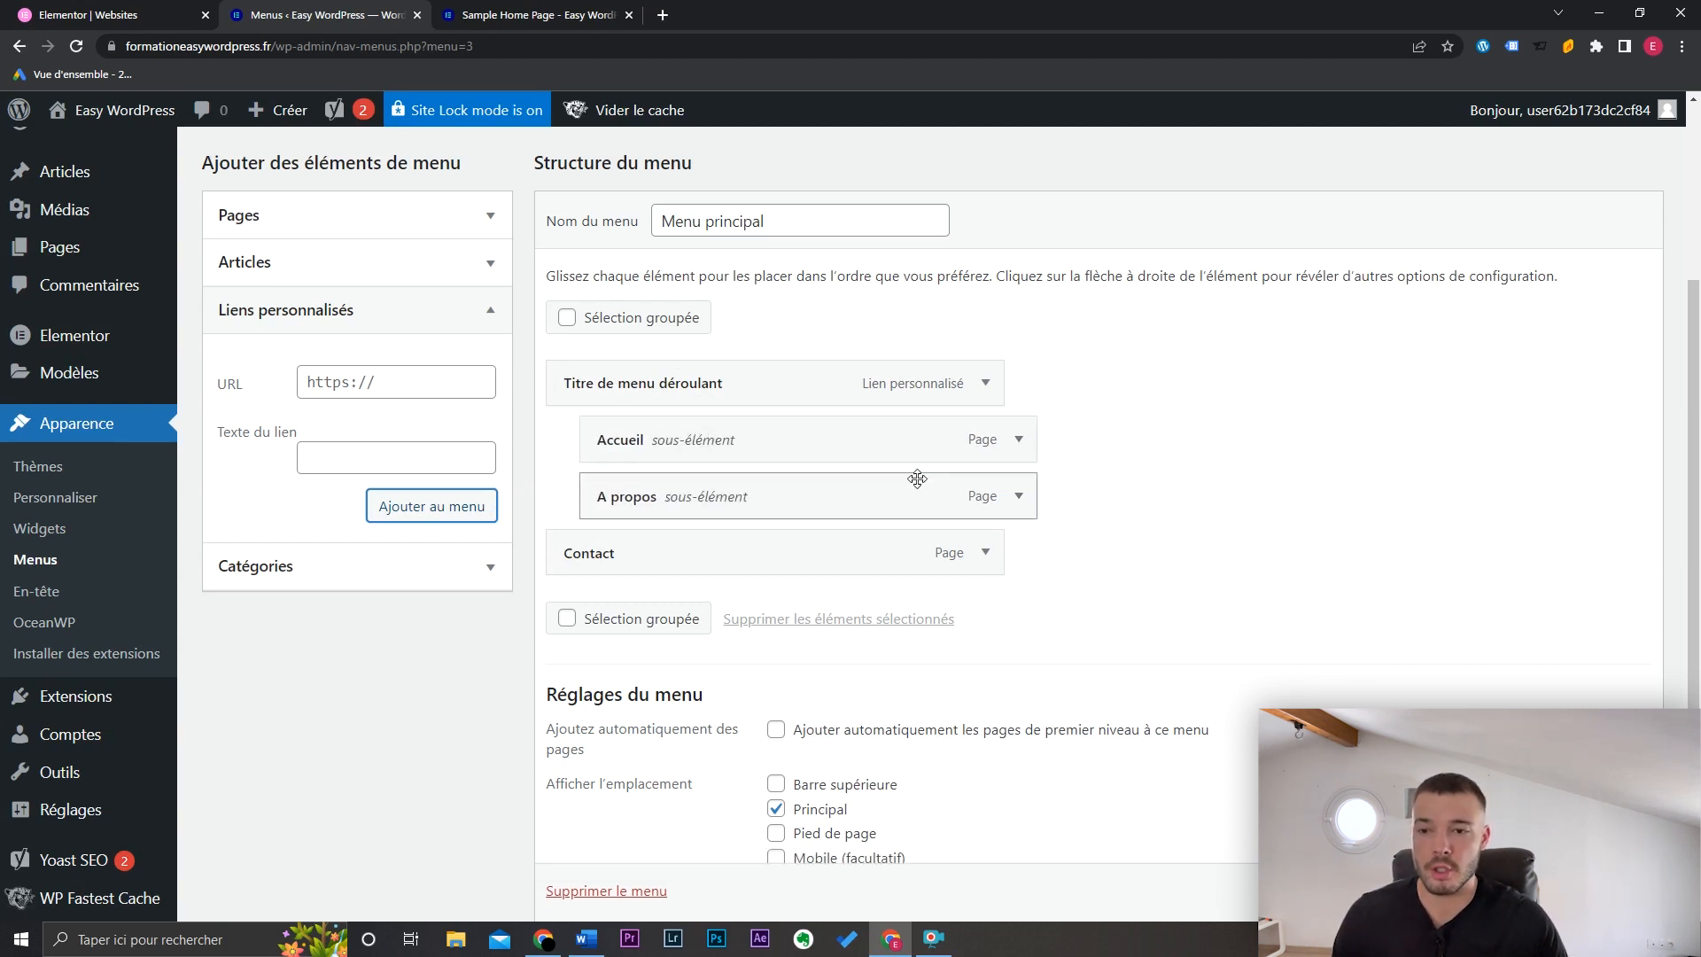
pyautogui.click(985, 396)
pyautogui.scroll(-1, 1152, 558)
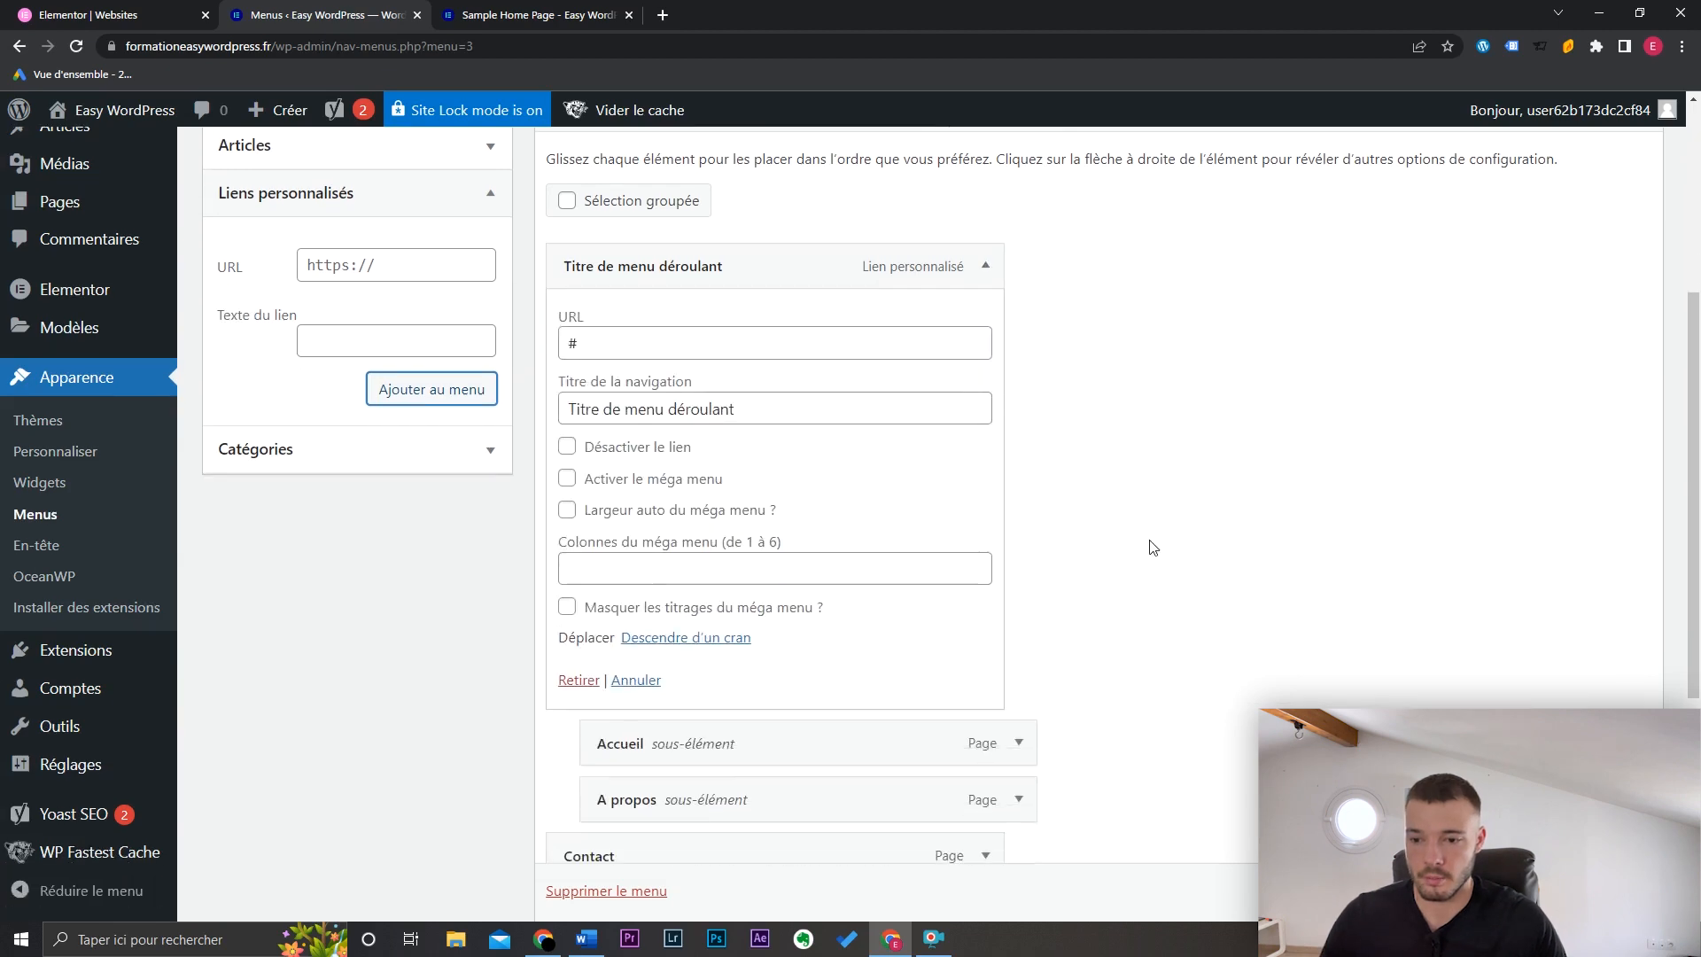
pyautogui.click(578, 680)
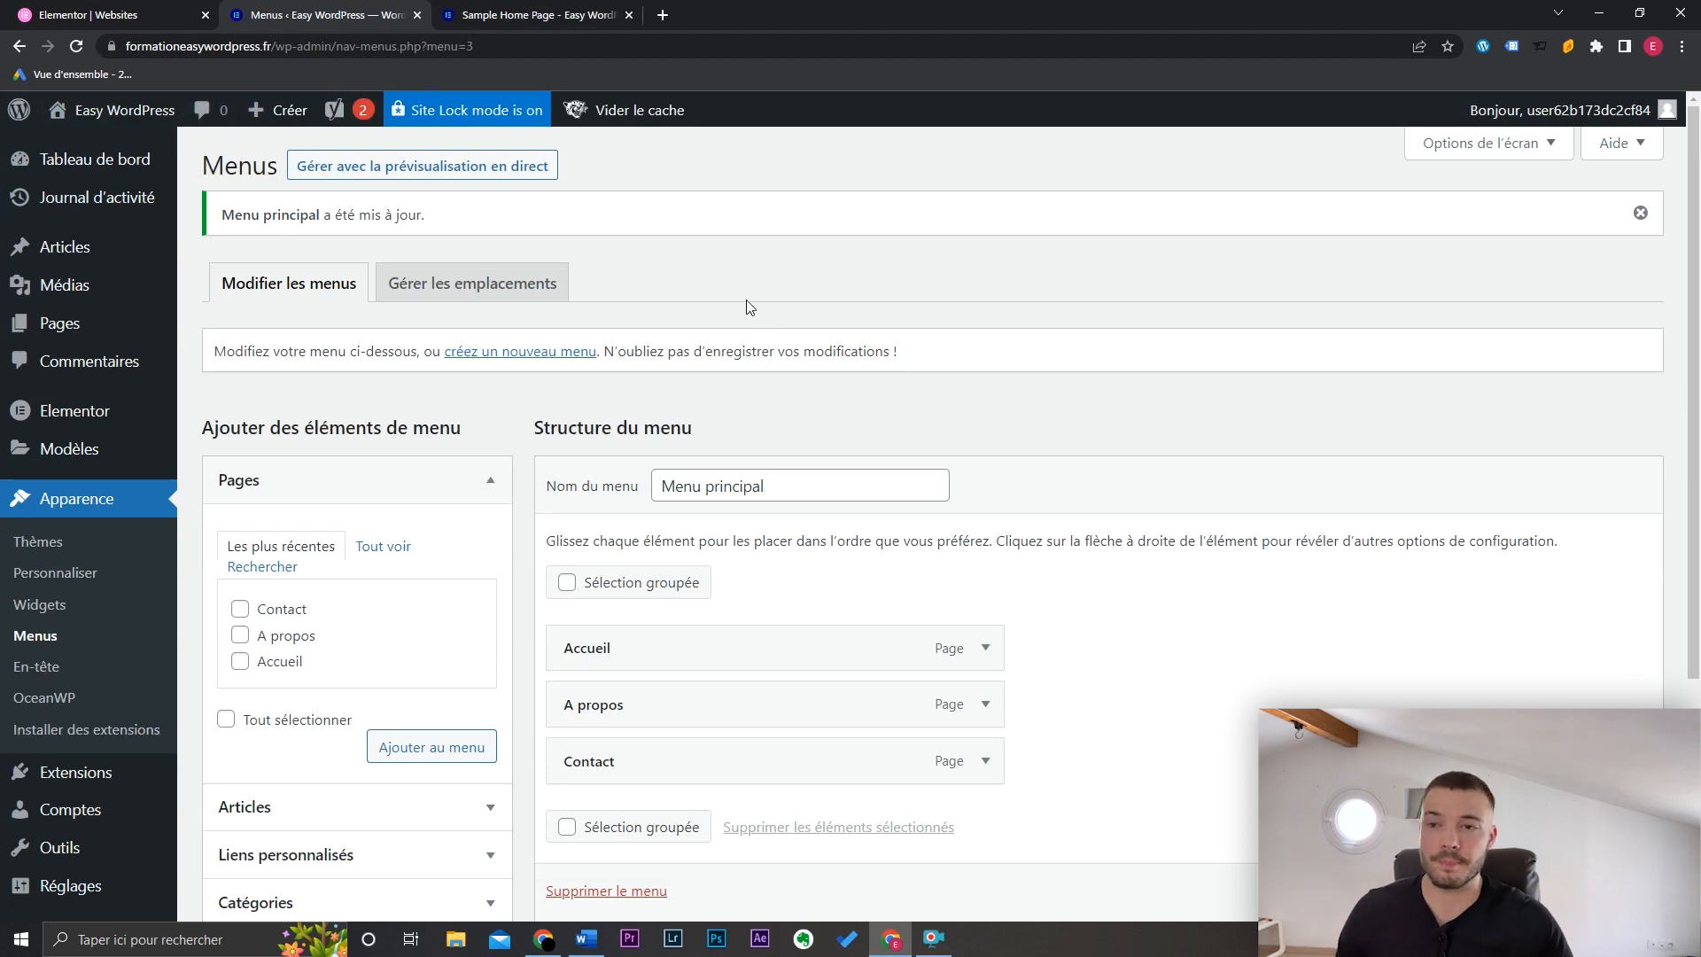
# Step: Open Accueil from the live site menu, then edit the Accueil page from Toutes les pages
pyautogui.click(530, 11)
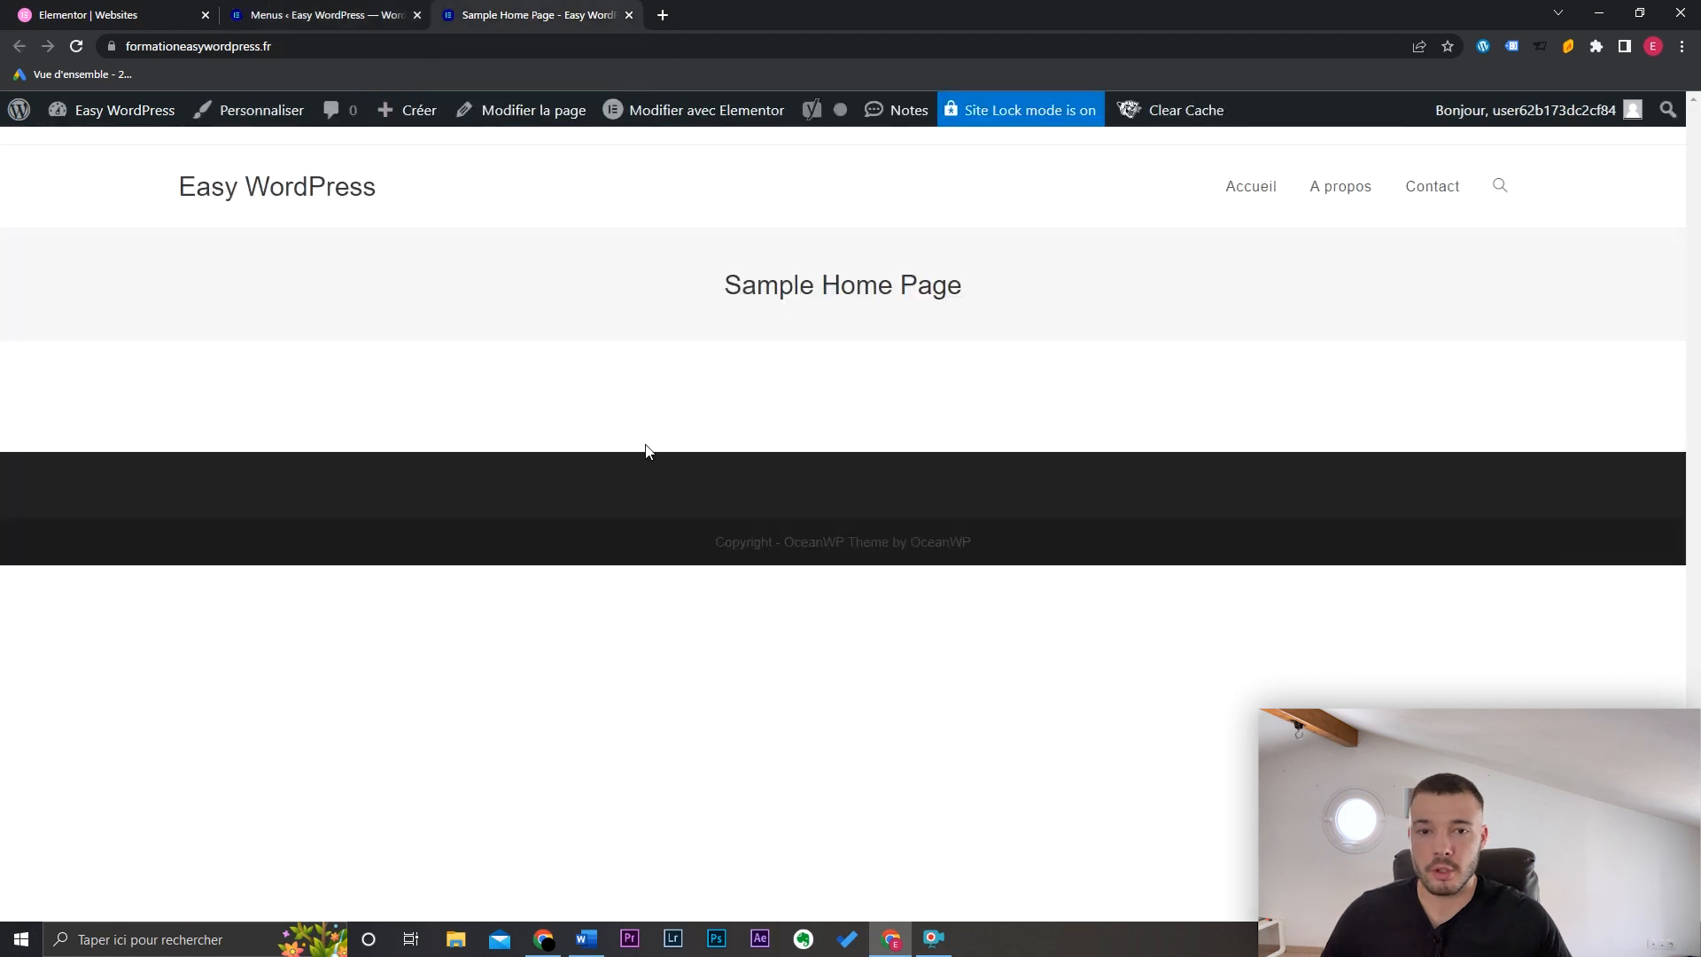
pyautogui.click(1263, 190)
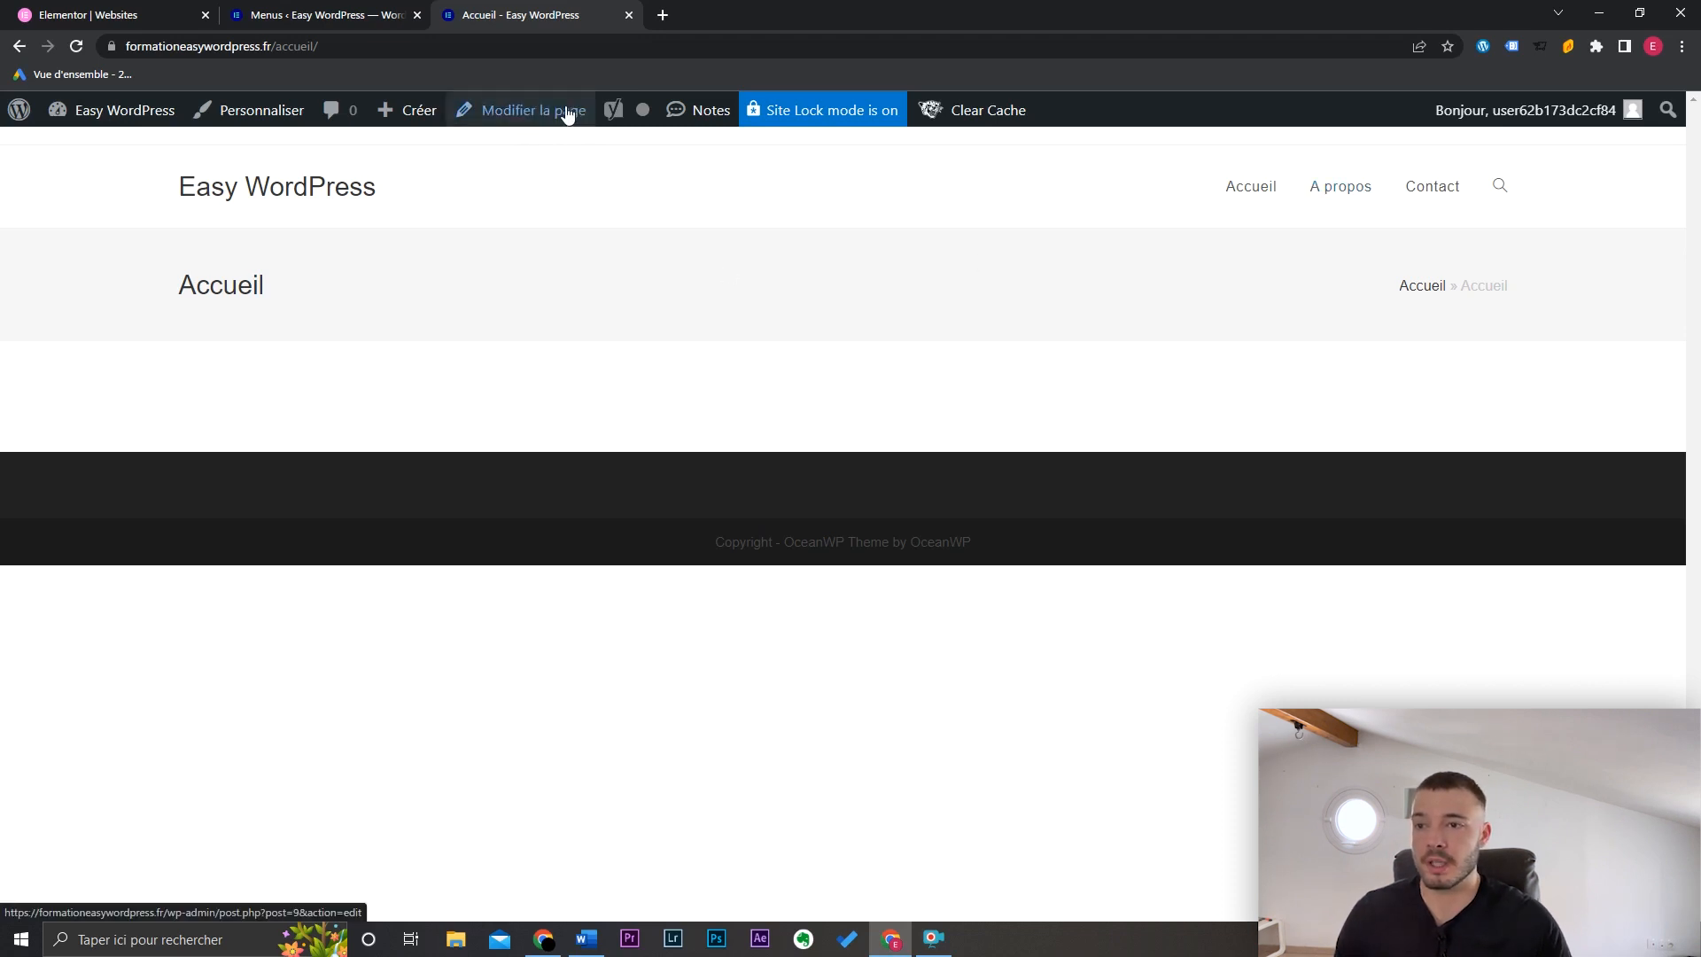
pyautogui.click(316, 12)
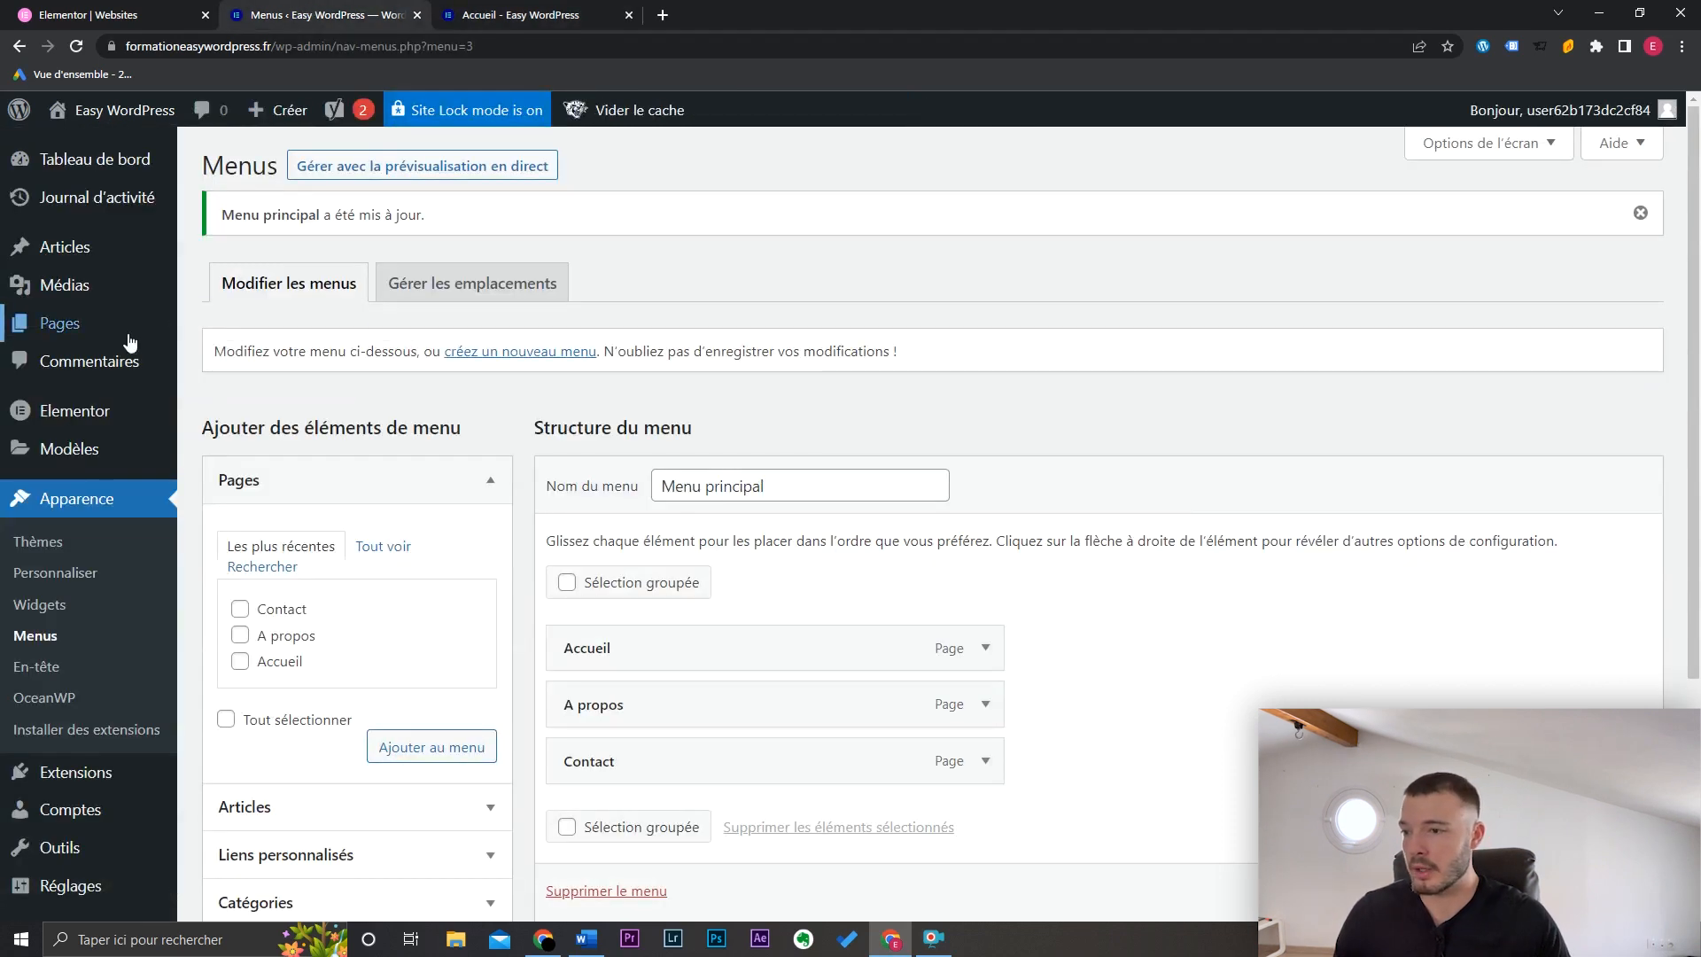
pyautogui.click(253, 329)
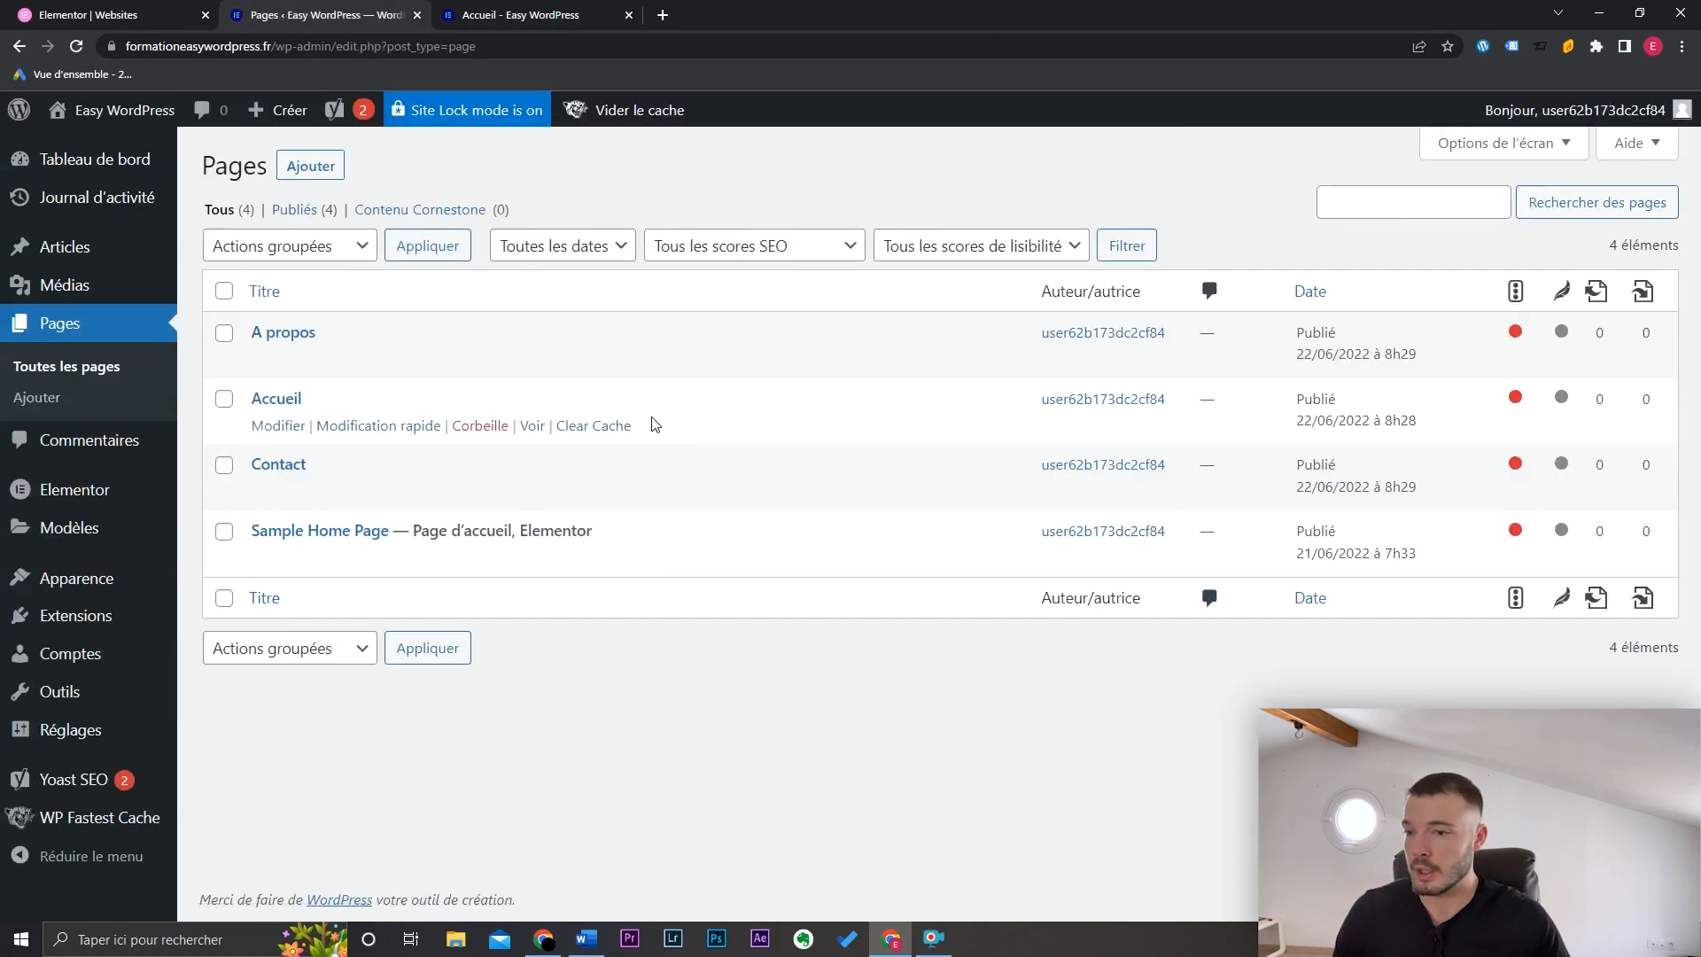
pyautogui.click(292, 431)
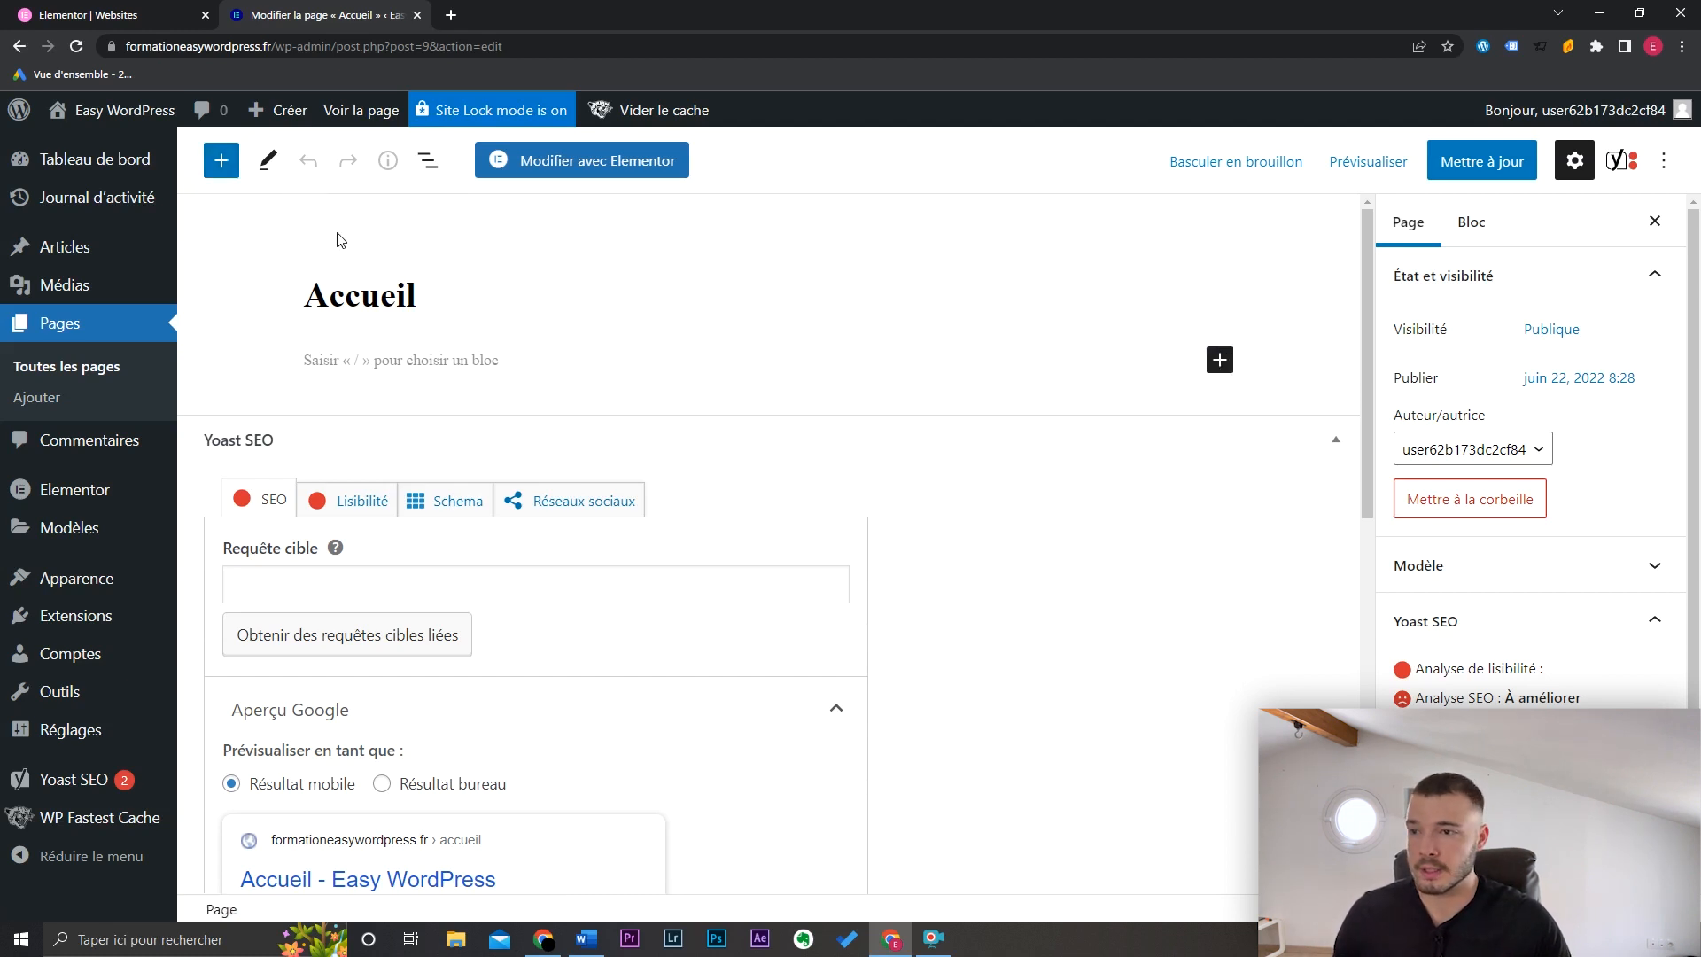
pyautogui.click(220, 168)
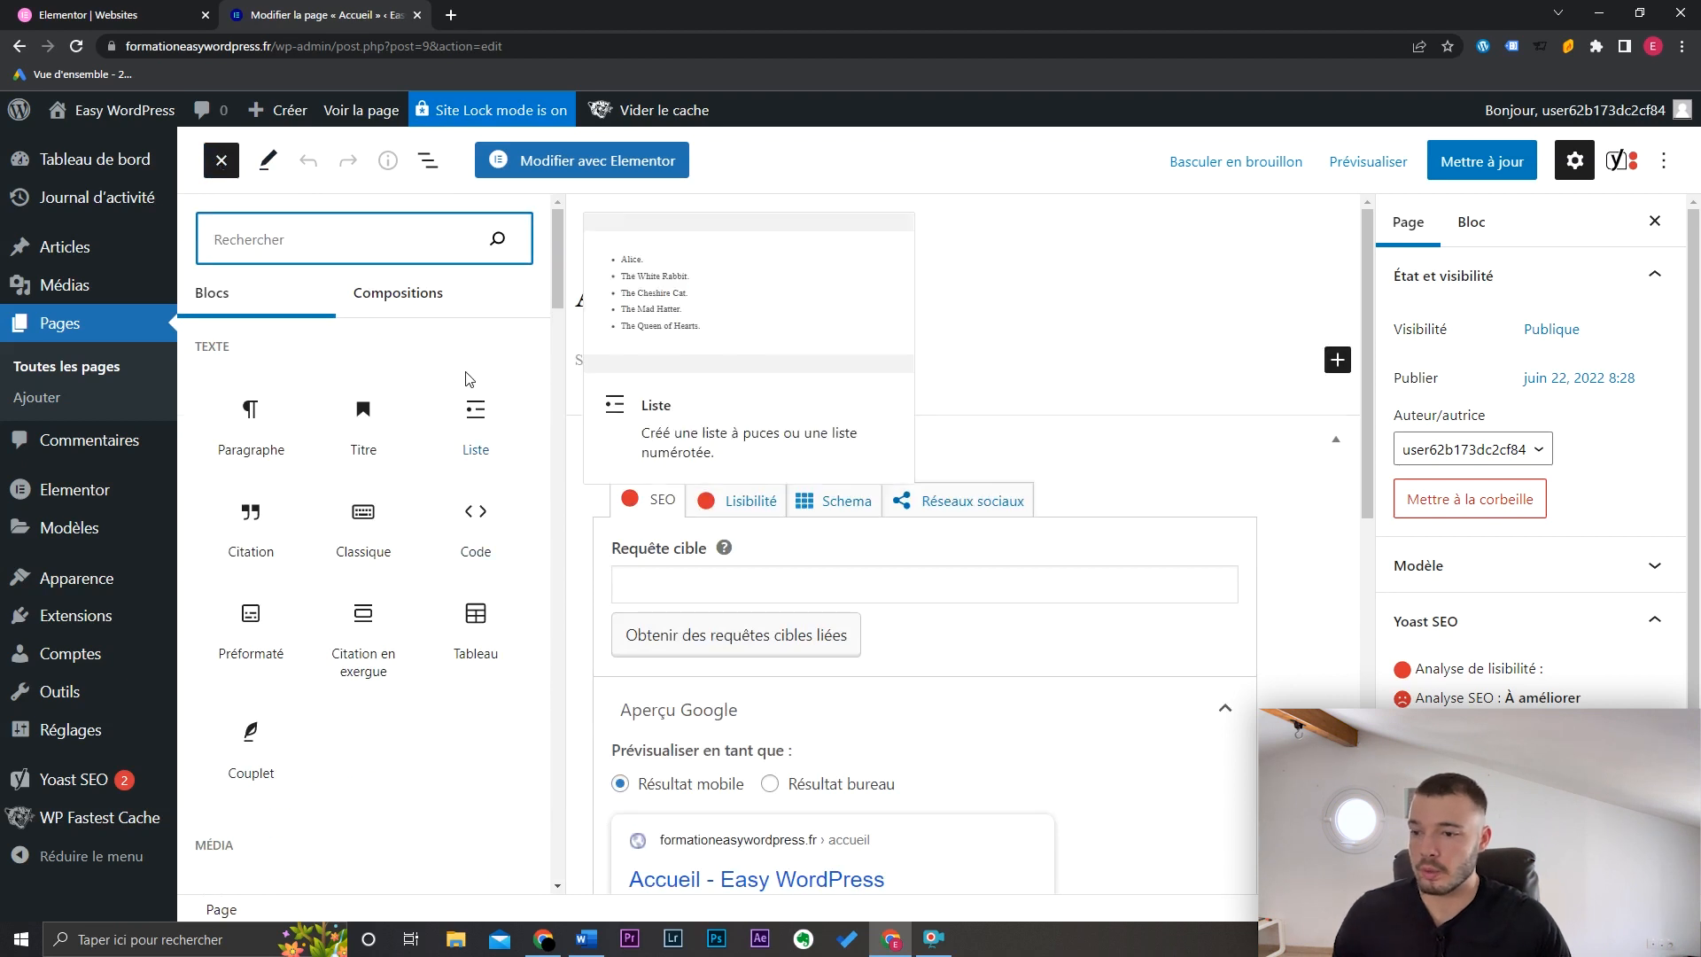
pyautogui.click(369, 416)
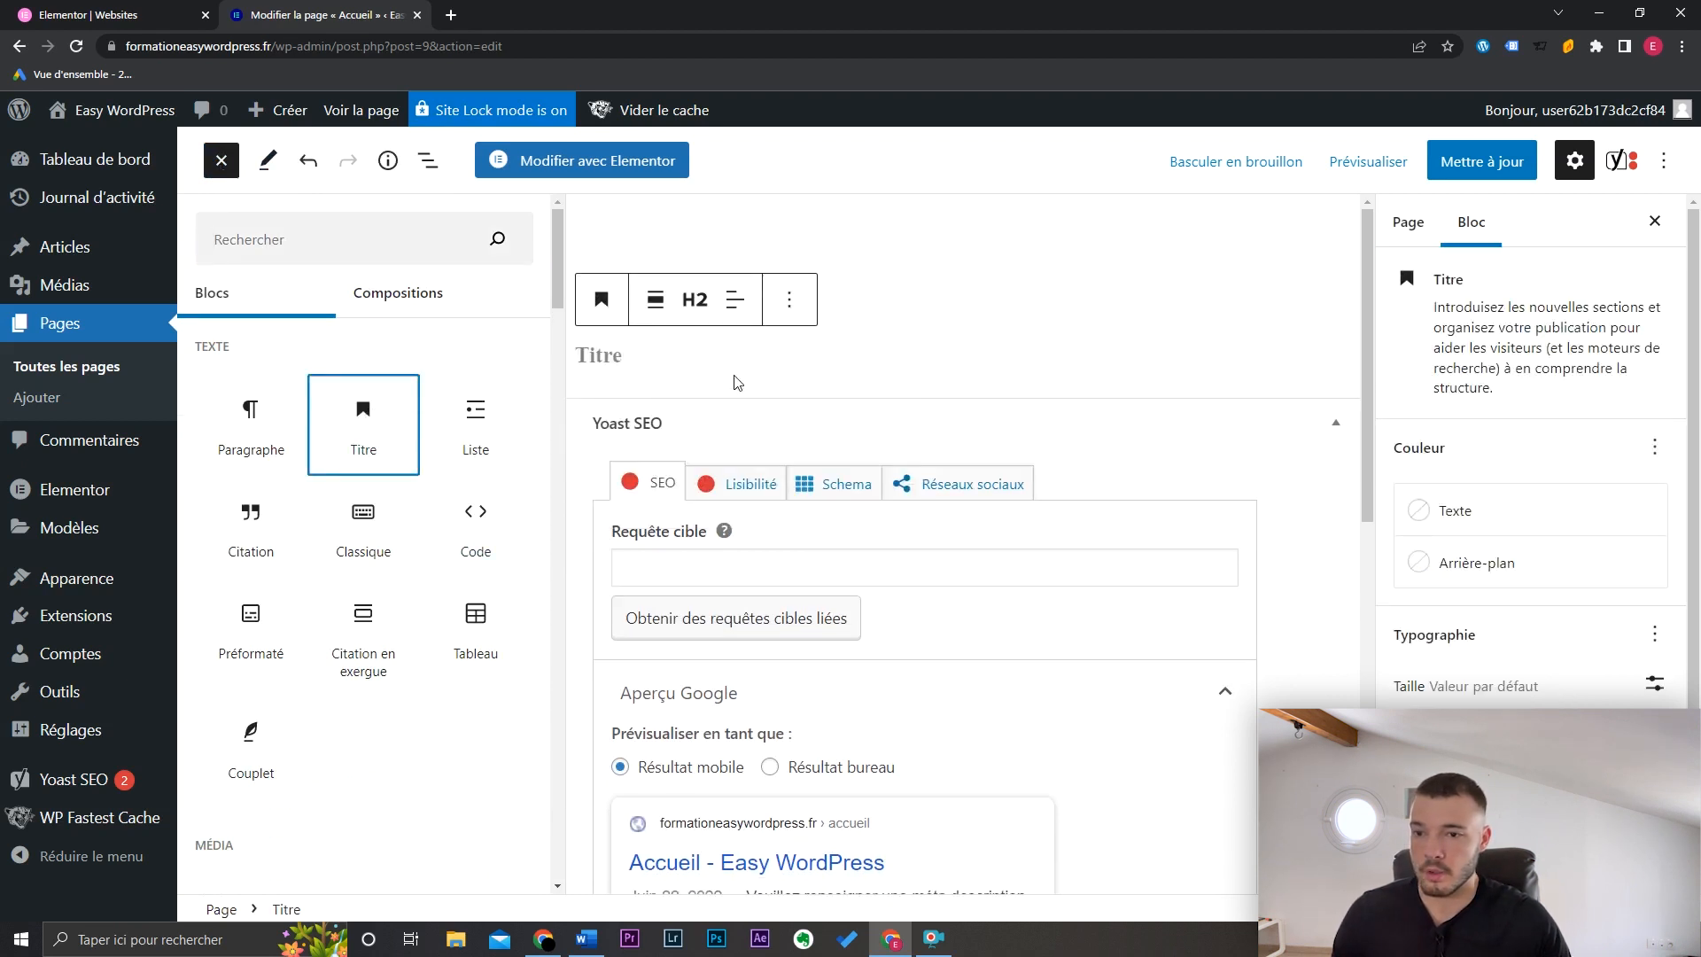
pyautogui.click(717, 354)
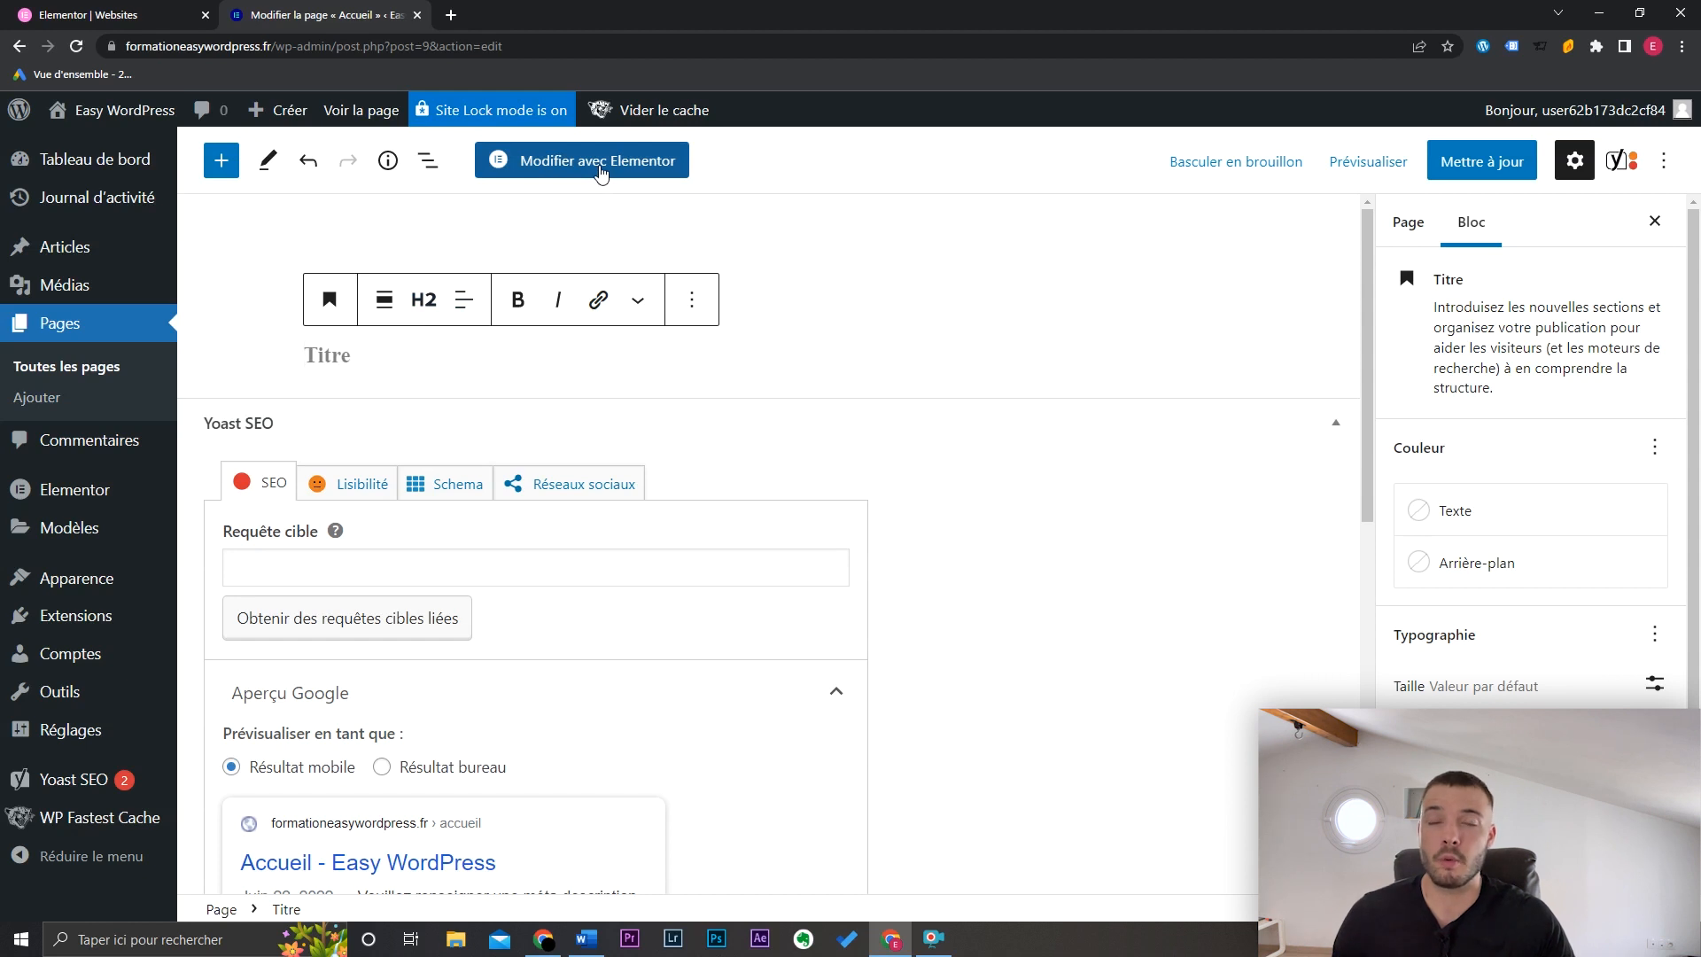
pyautogui.click(692, 299)
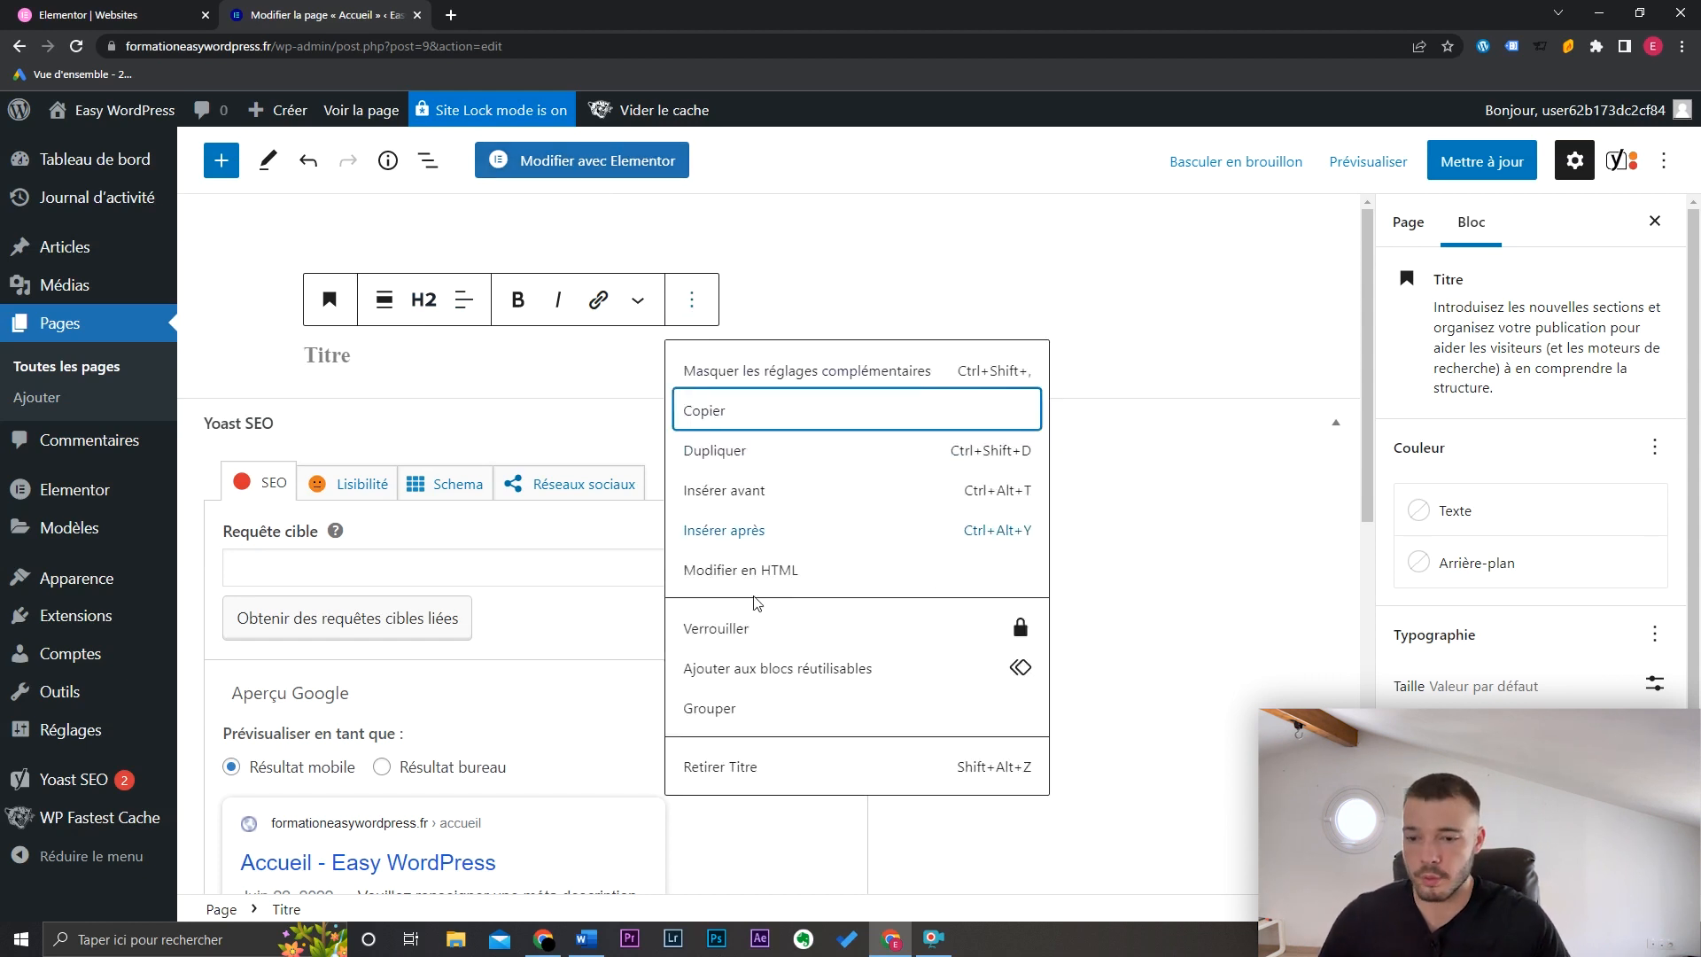
pyautogui.click(806, 766)
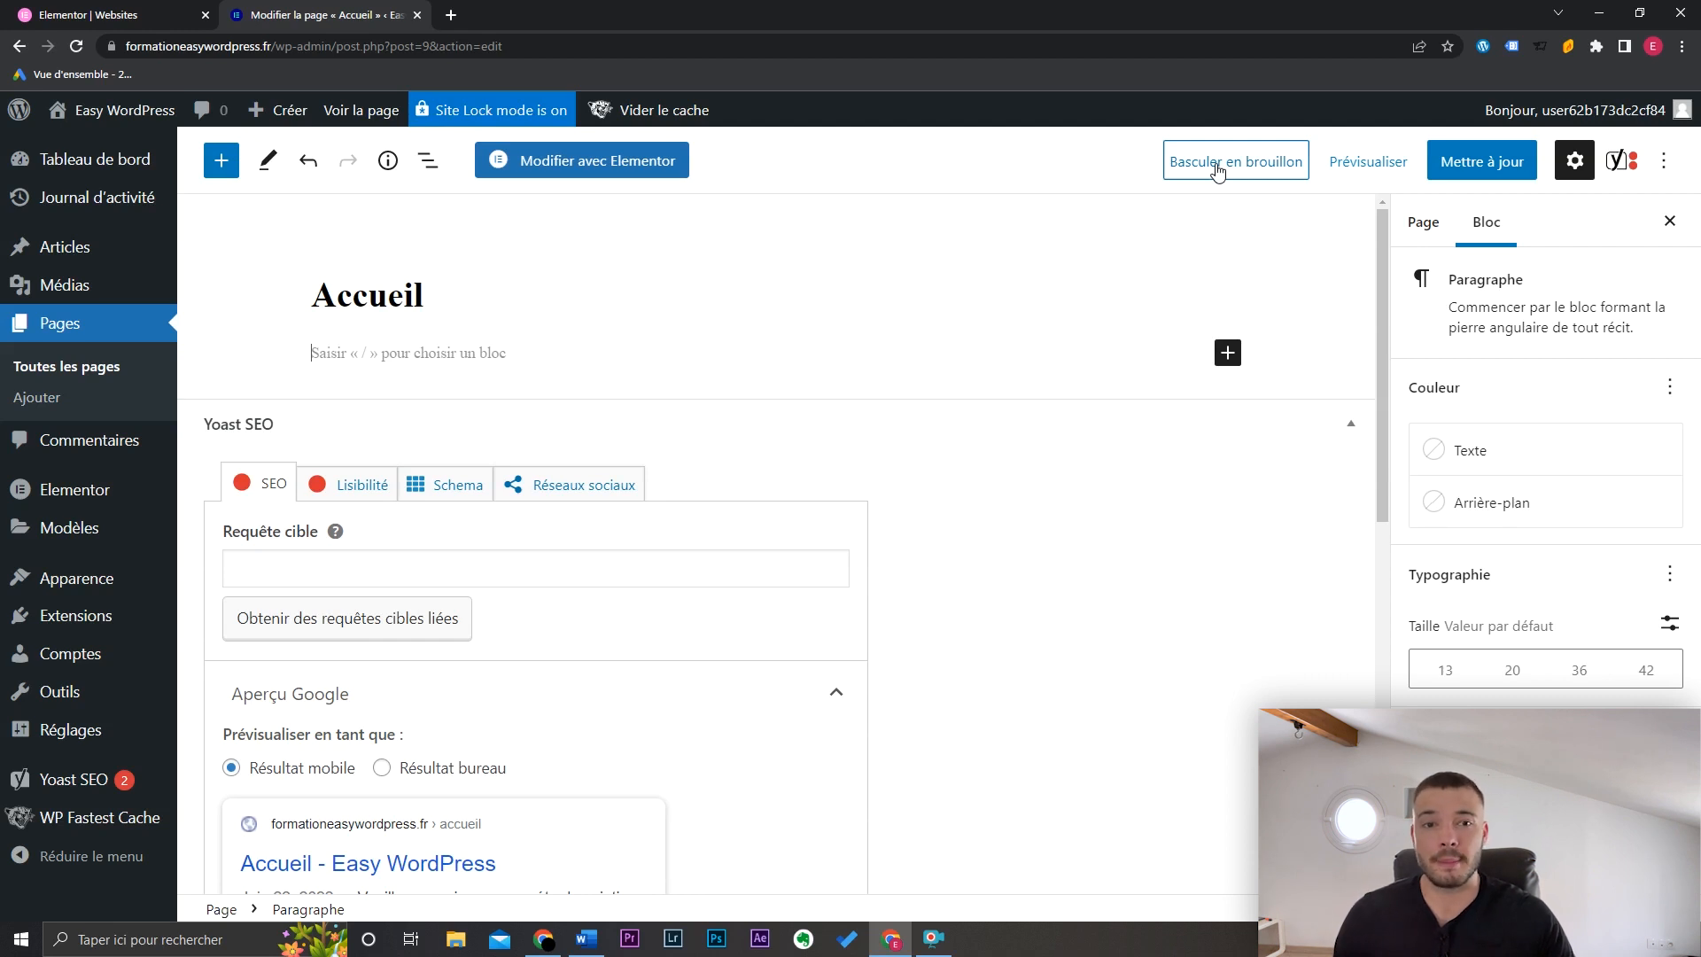
# Step: Save the Accueil page with Mettre à jour and switch the editor to Mode plein écran
pyautogui.click(1393, 165)
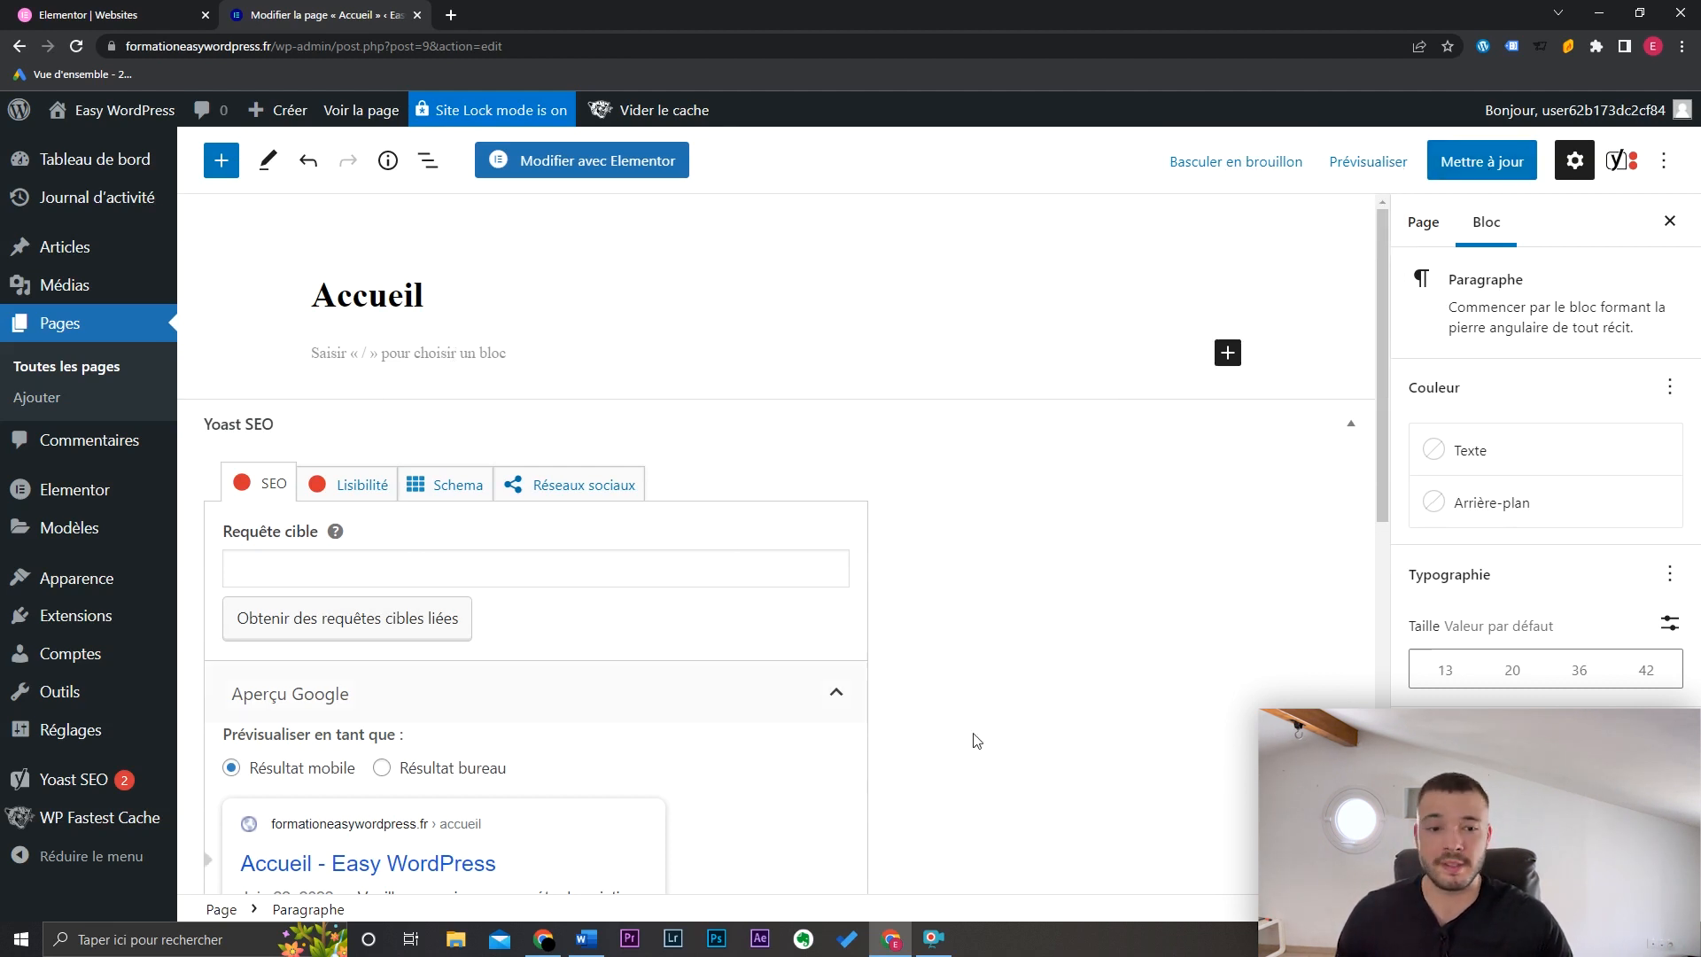
pyautogui.click(1497, 167)
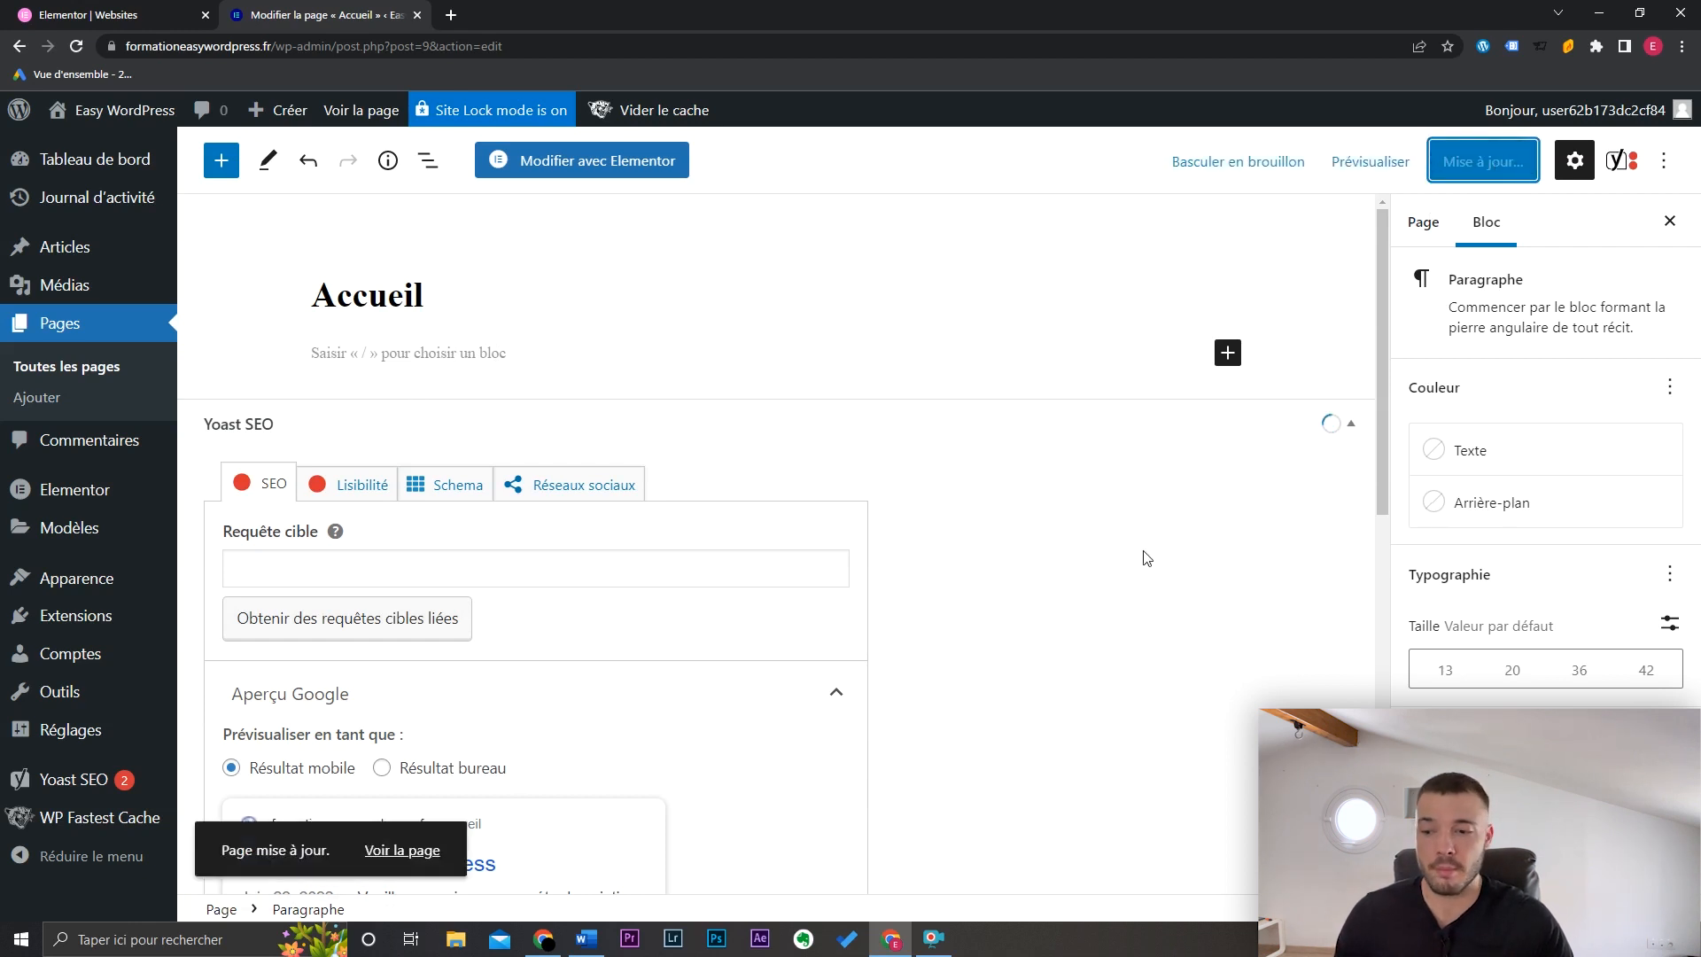
pyautogui.click(1664, 160)
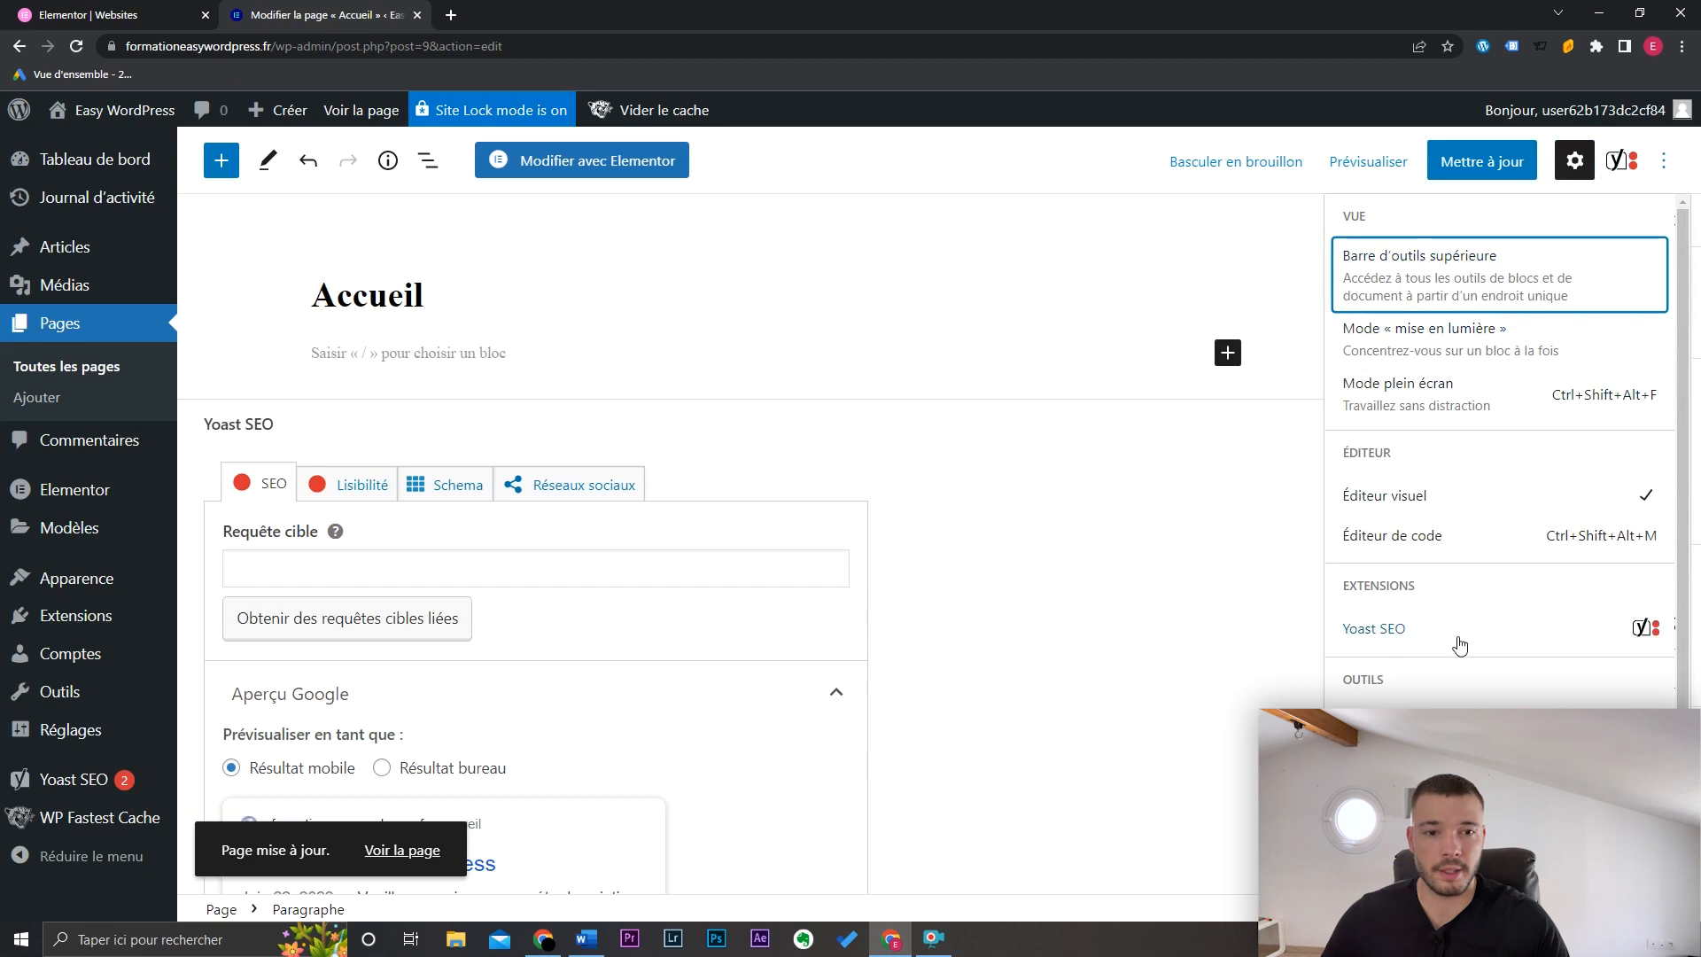
pyautogui.click(1500, 405)
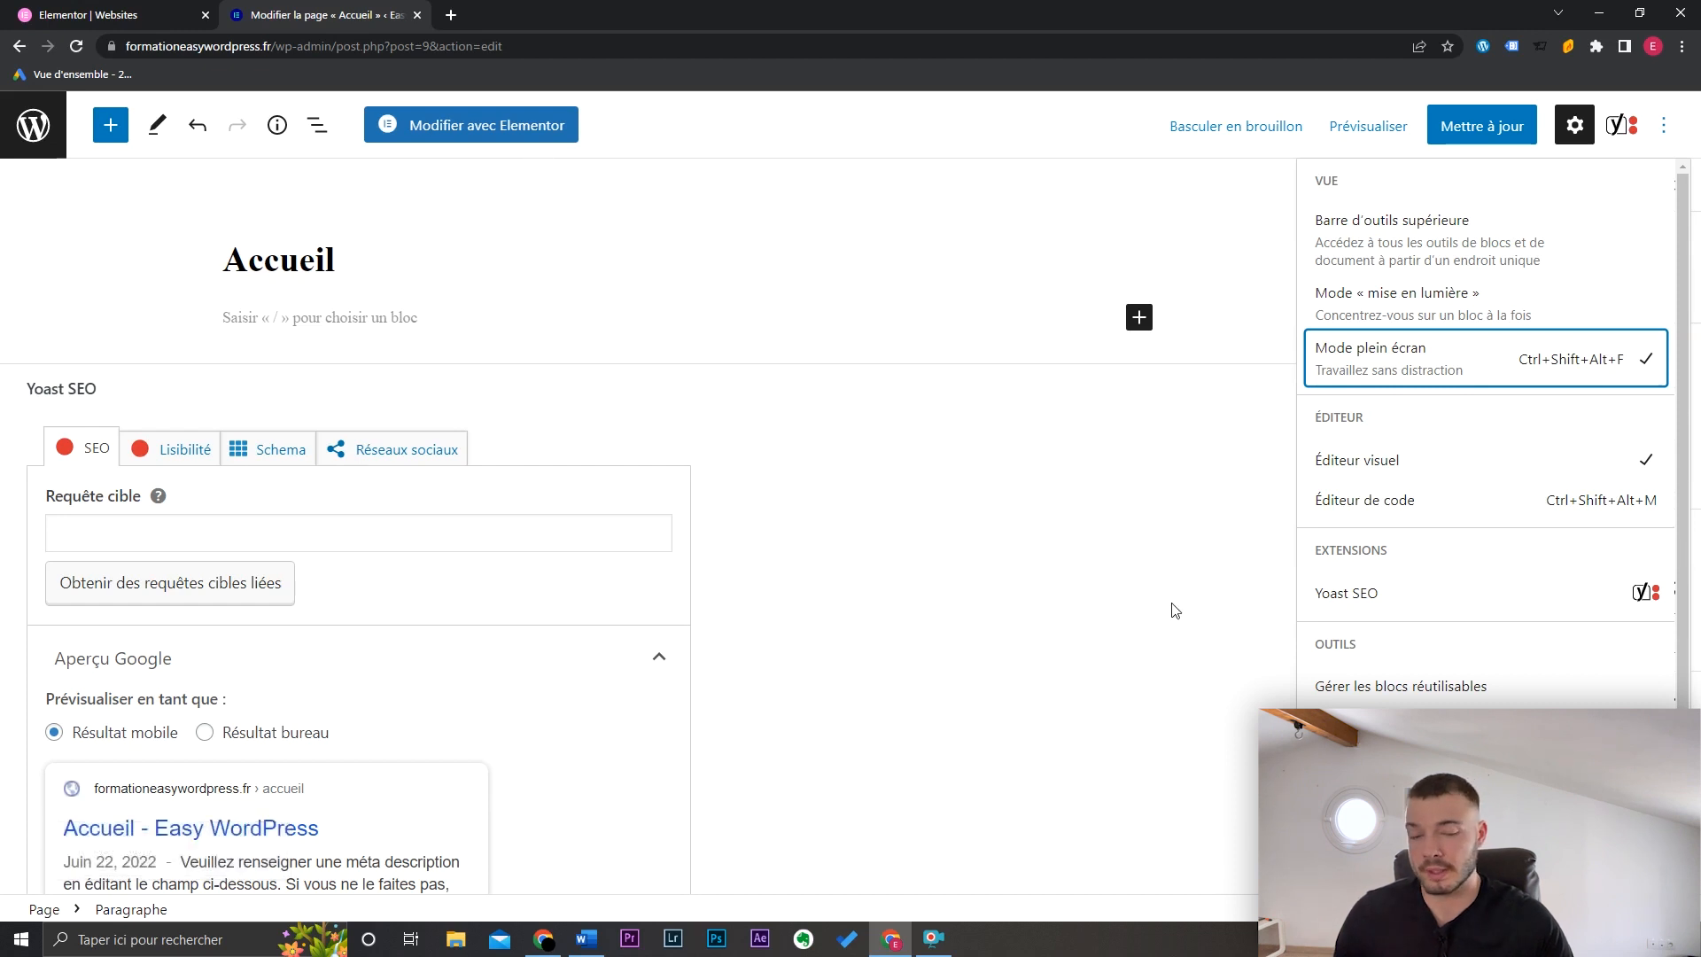
# Step: Turn off full-screen editing mode and scroll down to the Yoast SEO panel
pyautogui.click(1473, 358)
pyautogui.moveTo(1365, 284); pyautogui.dragTo(1364, 355)
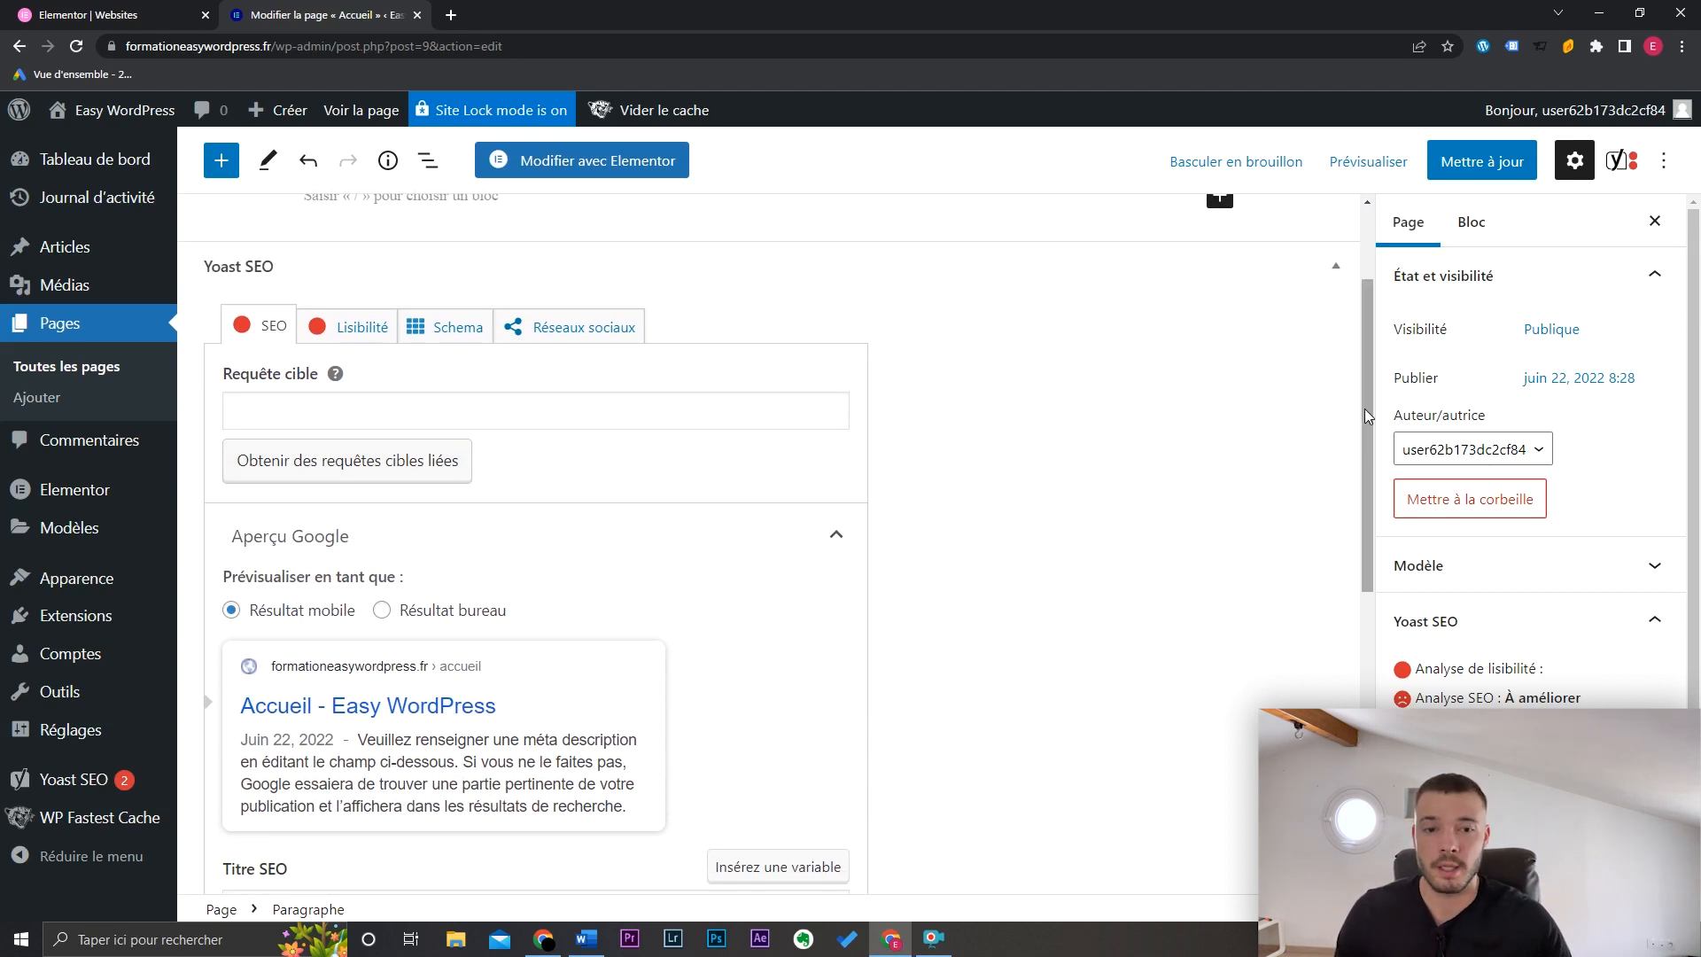
pyautogui.moveTo(1364, 408); pyautogui.dragTo(1363, 519)
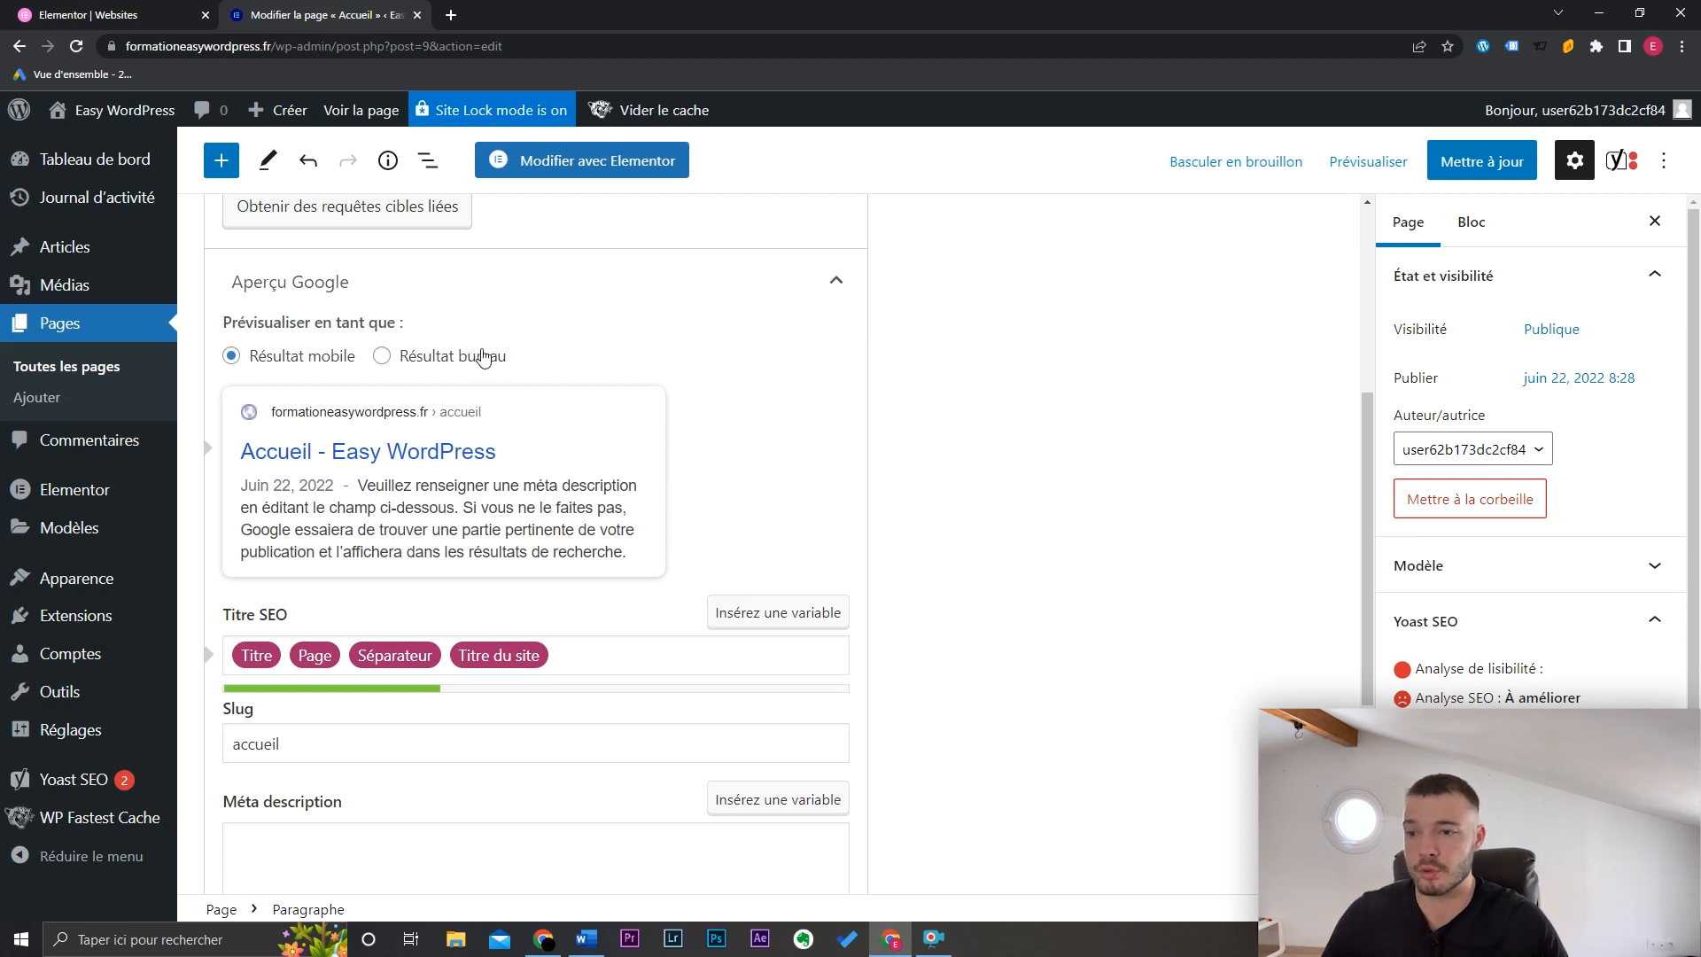
# Step: Switch the Google preview to the desktop result and check the SEO title and meta description fields
pyautogui.click(380, 357)
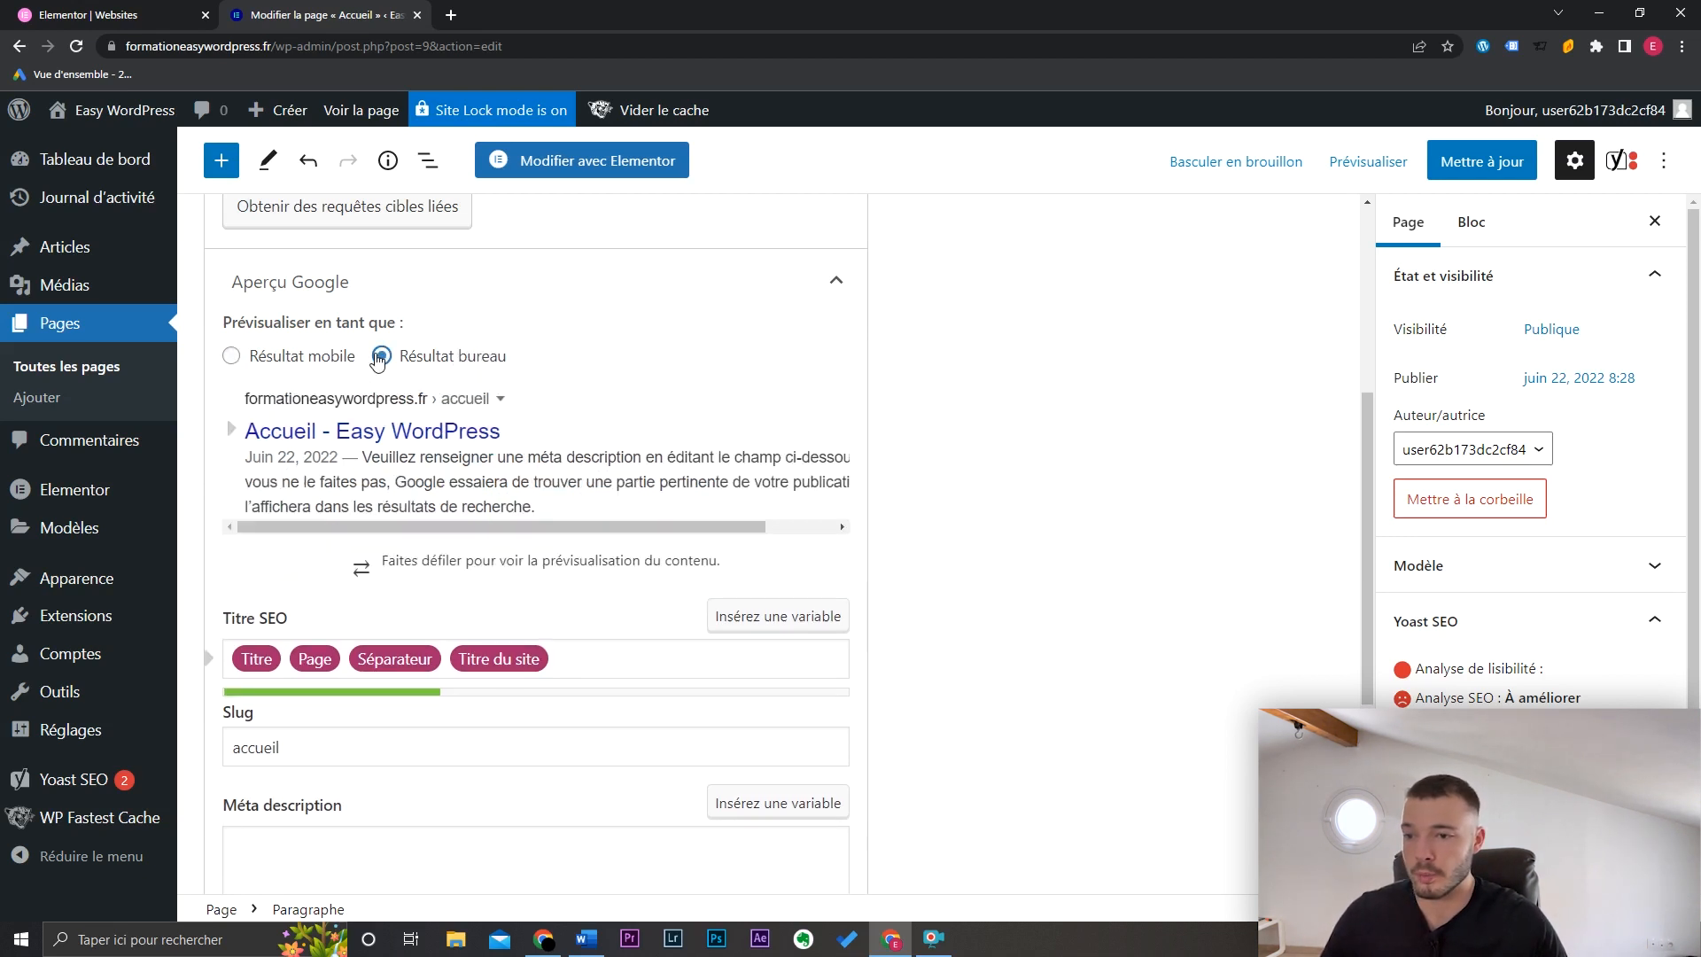
pyautogui.click(576, 663)
pyautogui.click(381, 846)
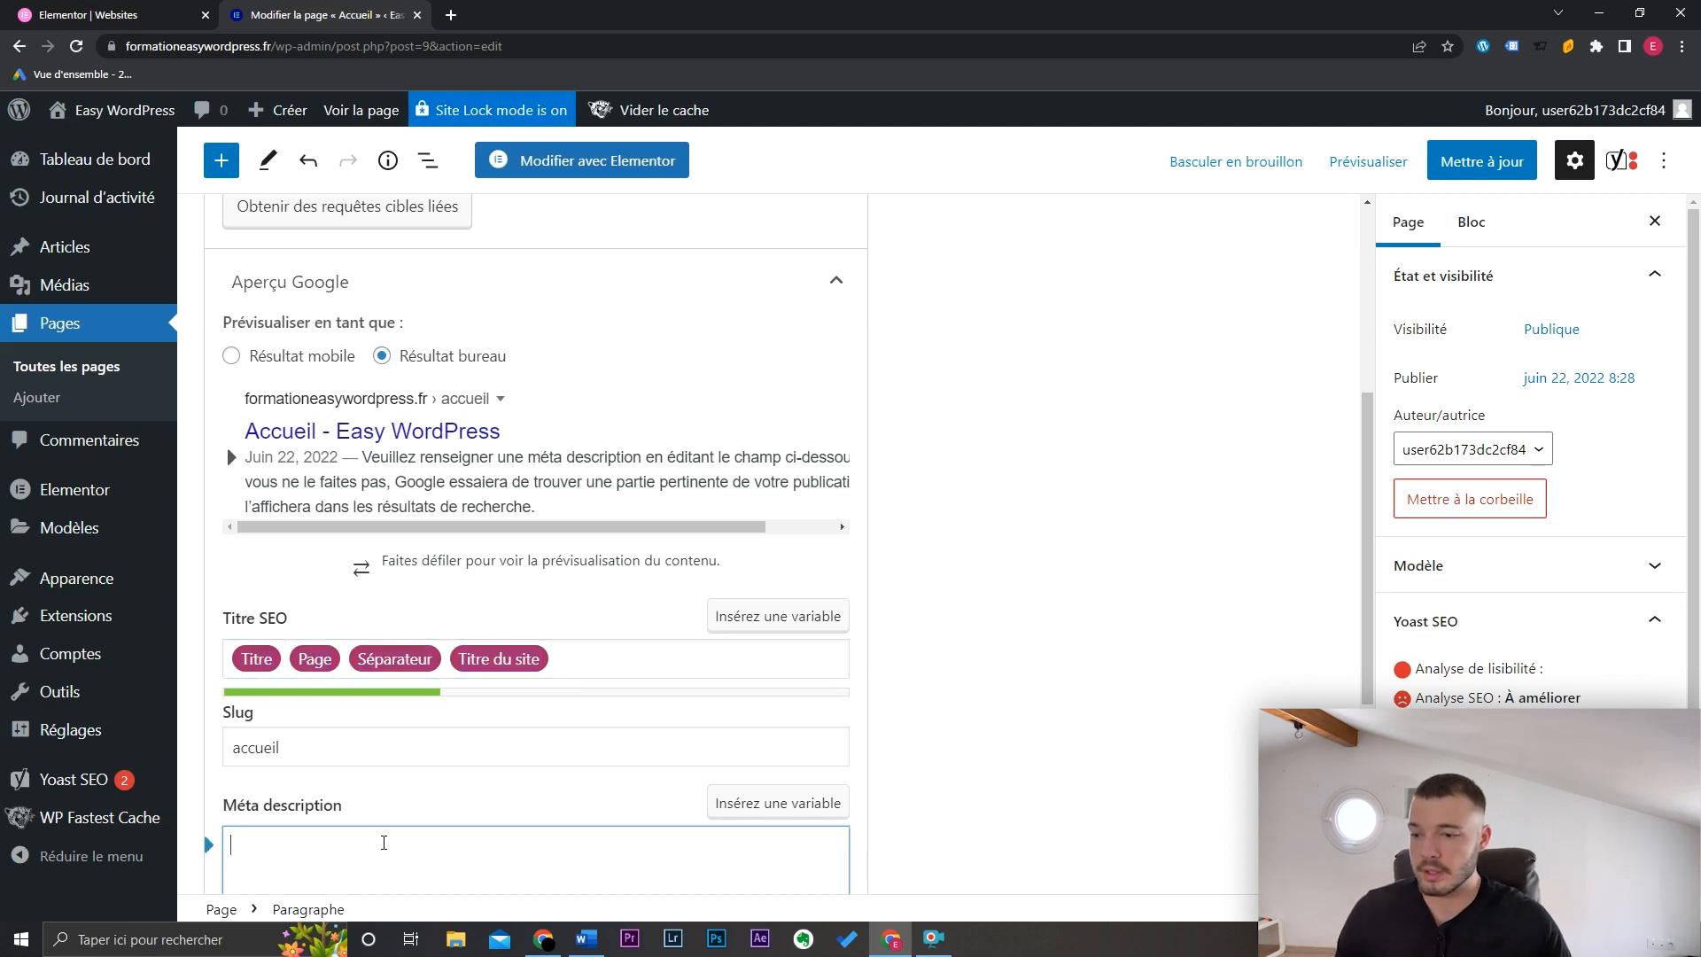
pyautogui.scroll(-1, 1364, 454)
pyautogui.scroll(-2, 1364, 453)
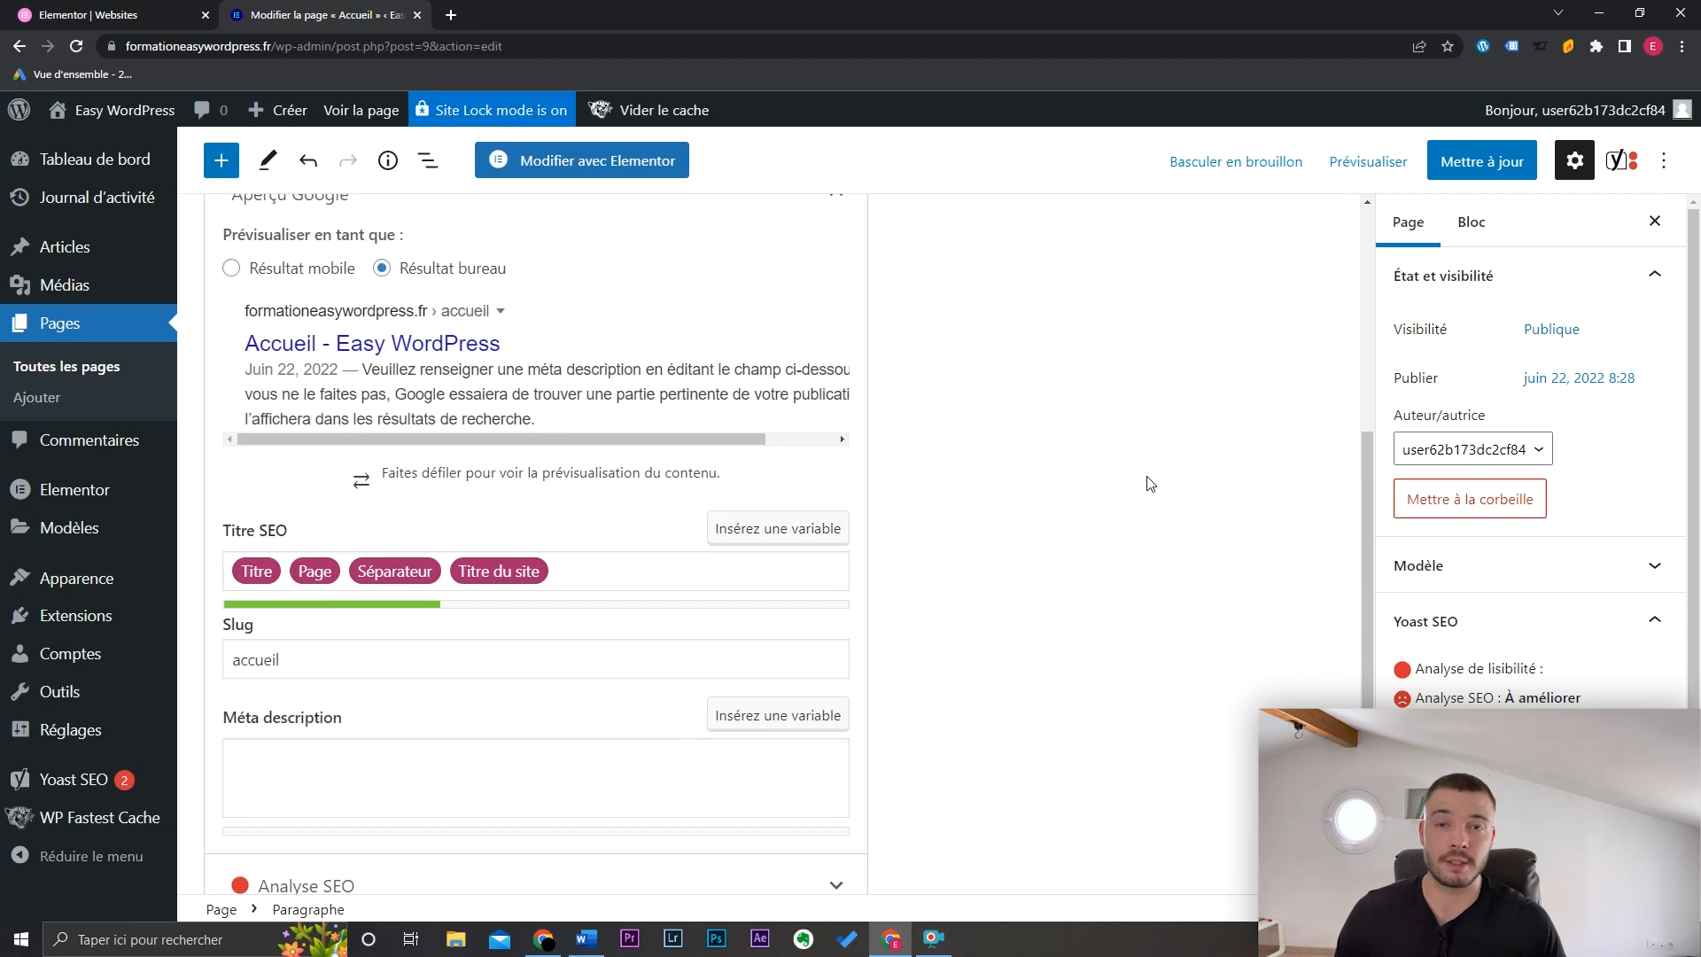
pyautogui.click(580, 572)
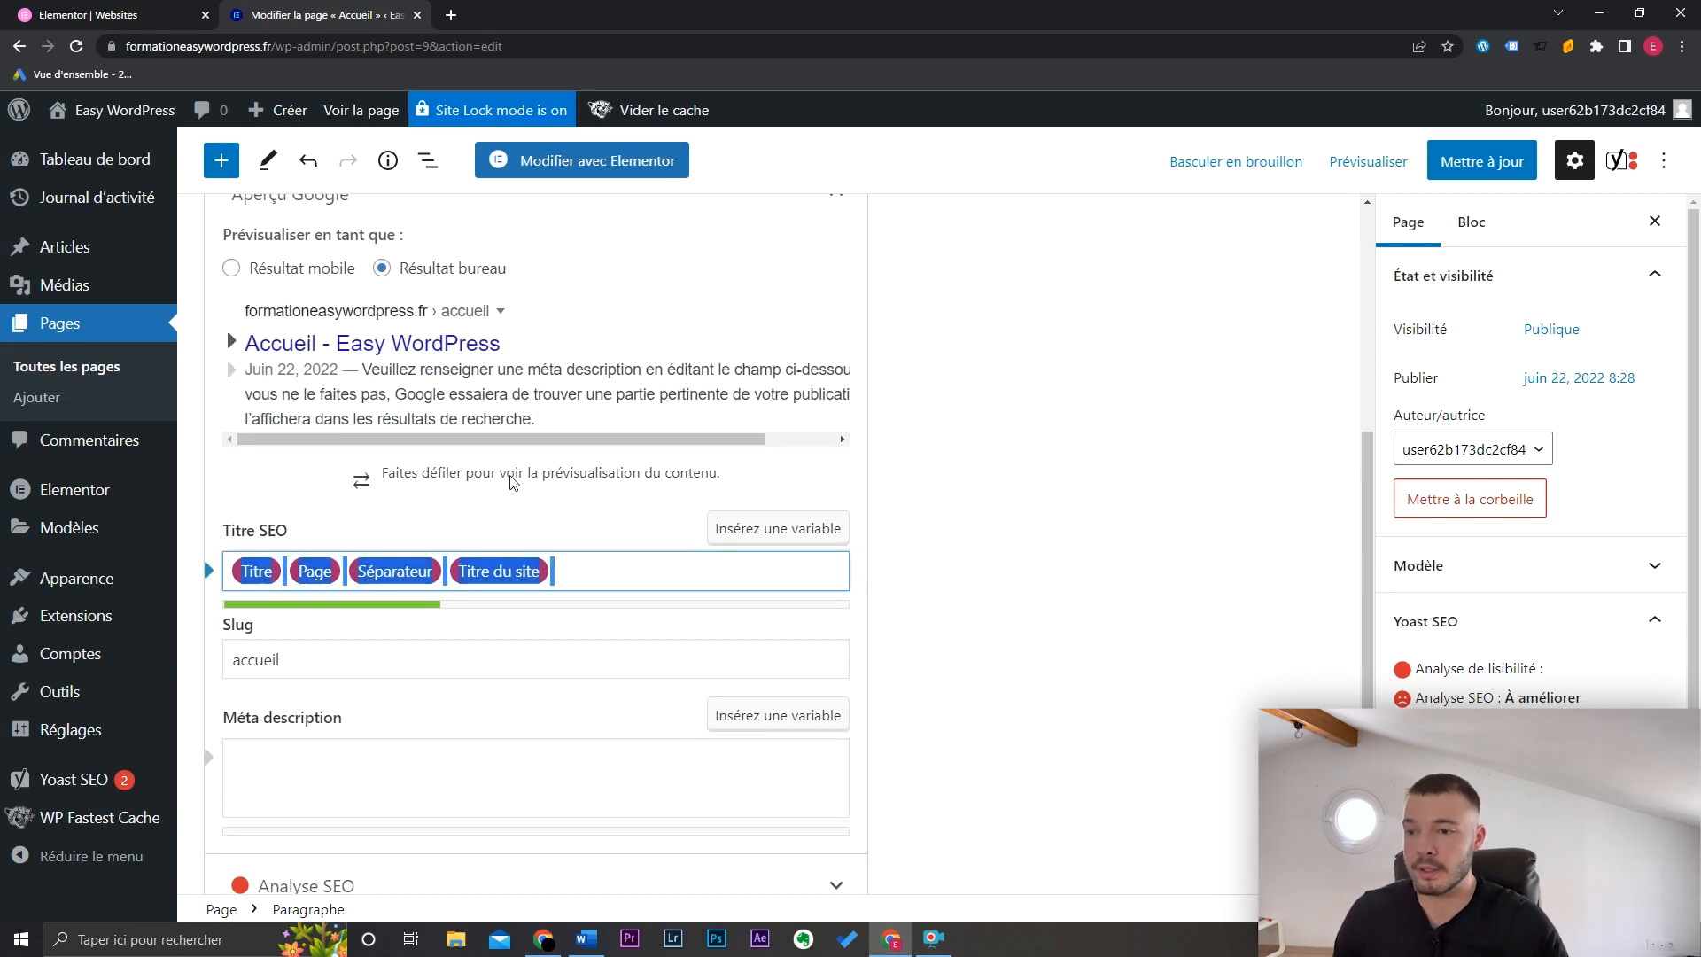
pyautogui.click(1008, 548)
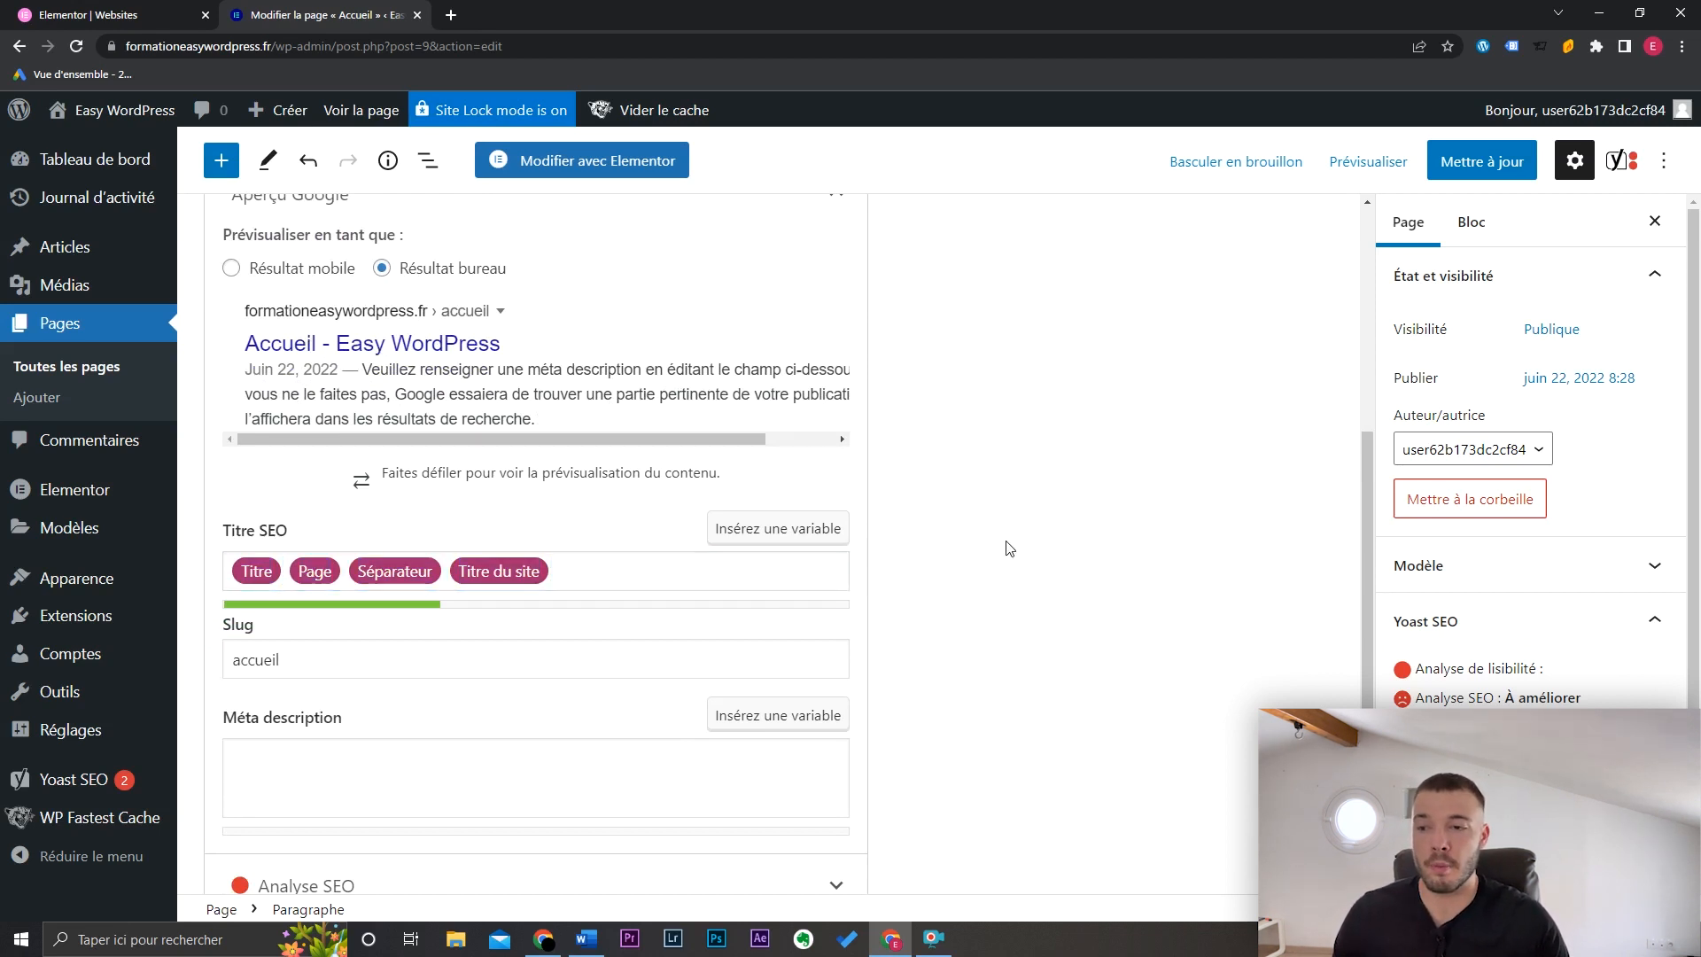
pyautogui.click(457, 780)
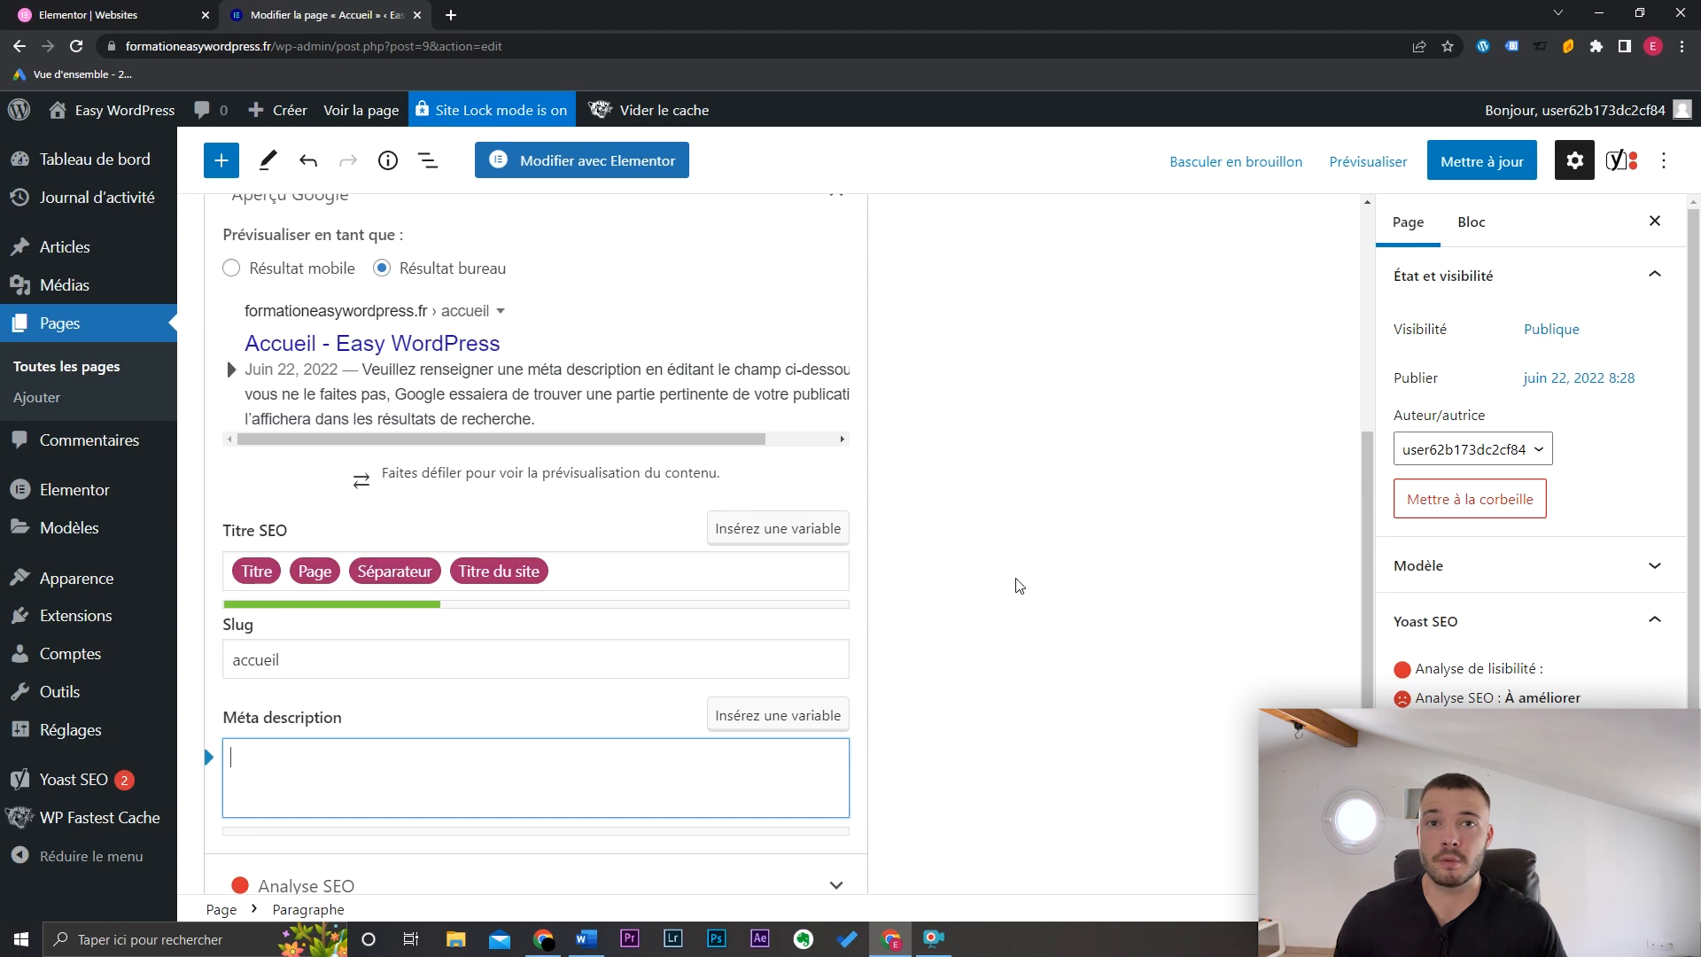
pyautogui.moveTo(1365, 486); pyautogui.dragTo(1366, 347)
# Step: Enter 'création de site wordpress' as focus keyphrase and review the expanded SEO analysis results
pyautogui.click(659, 354)
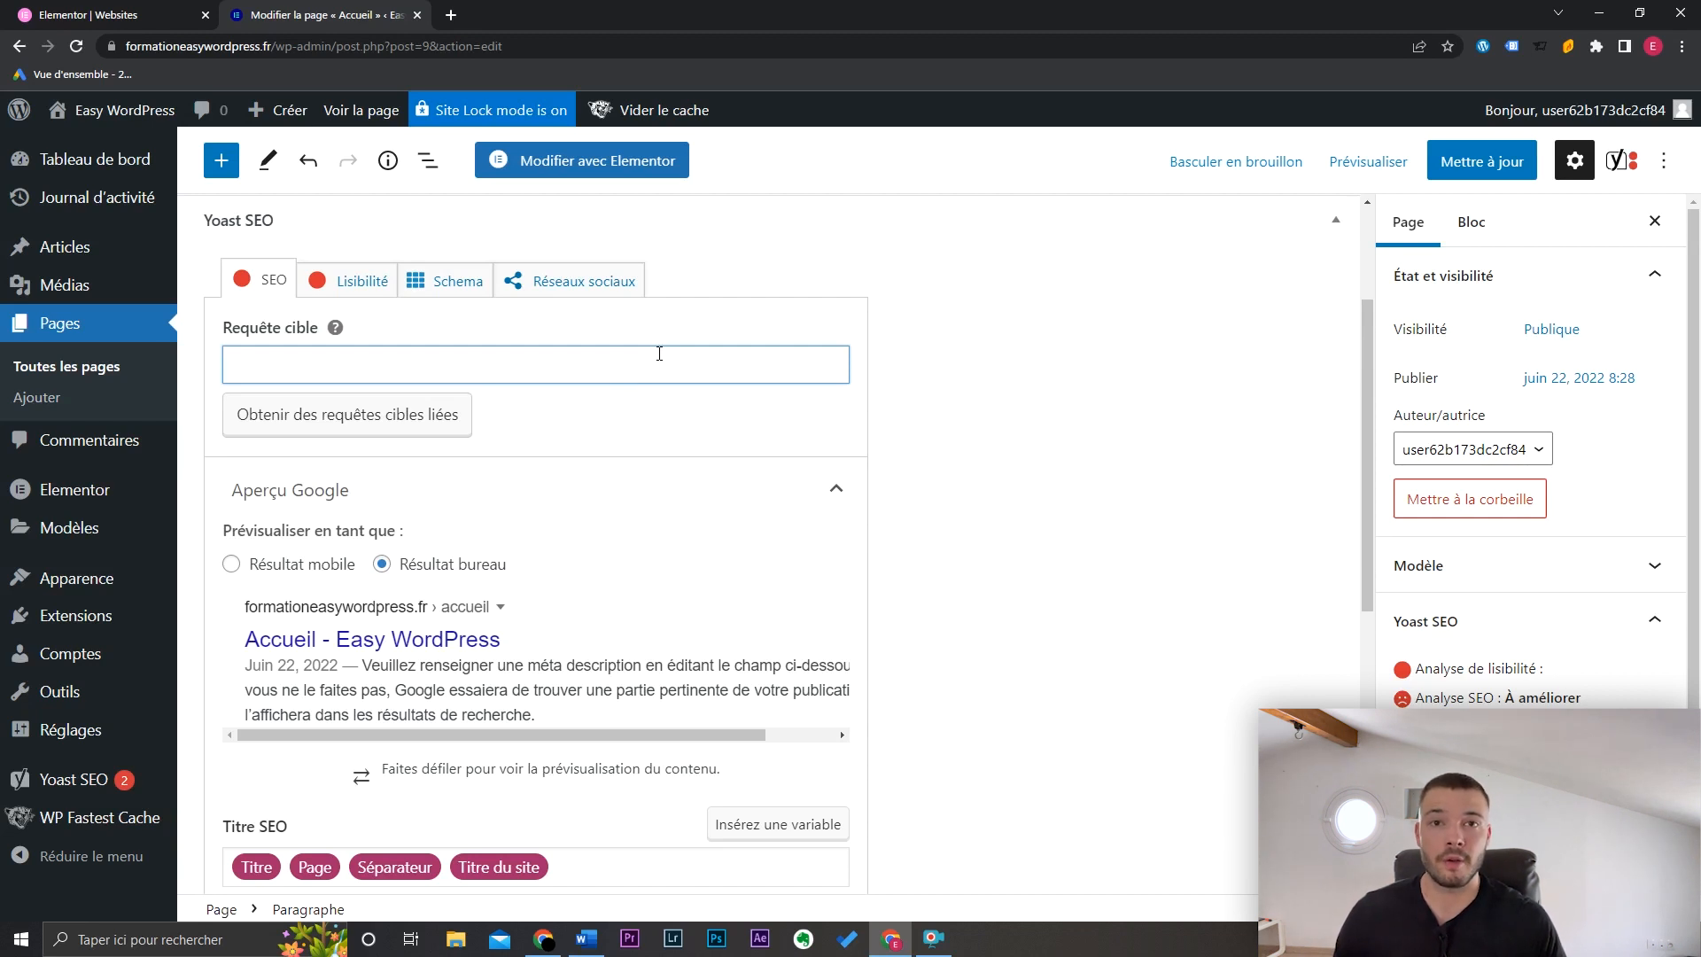
pyautogui.write('création de site wordpress')
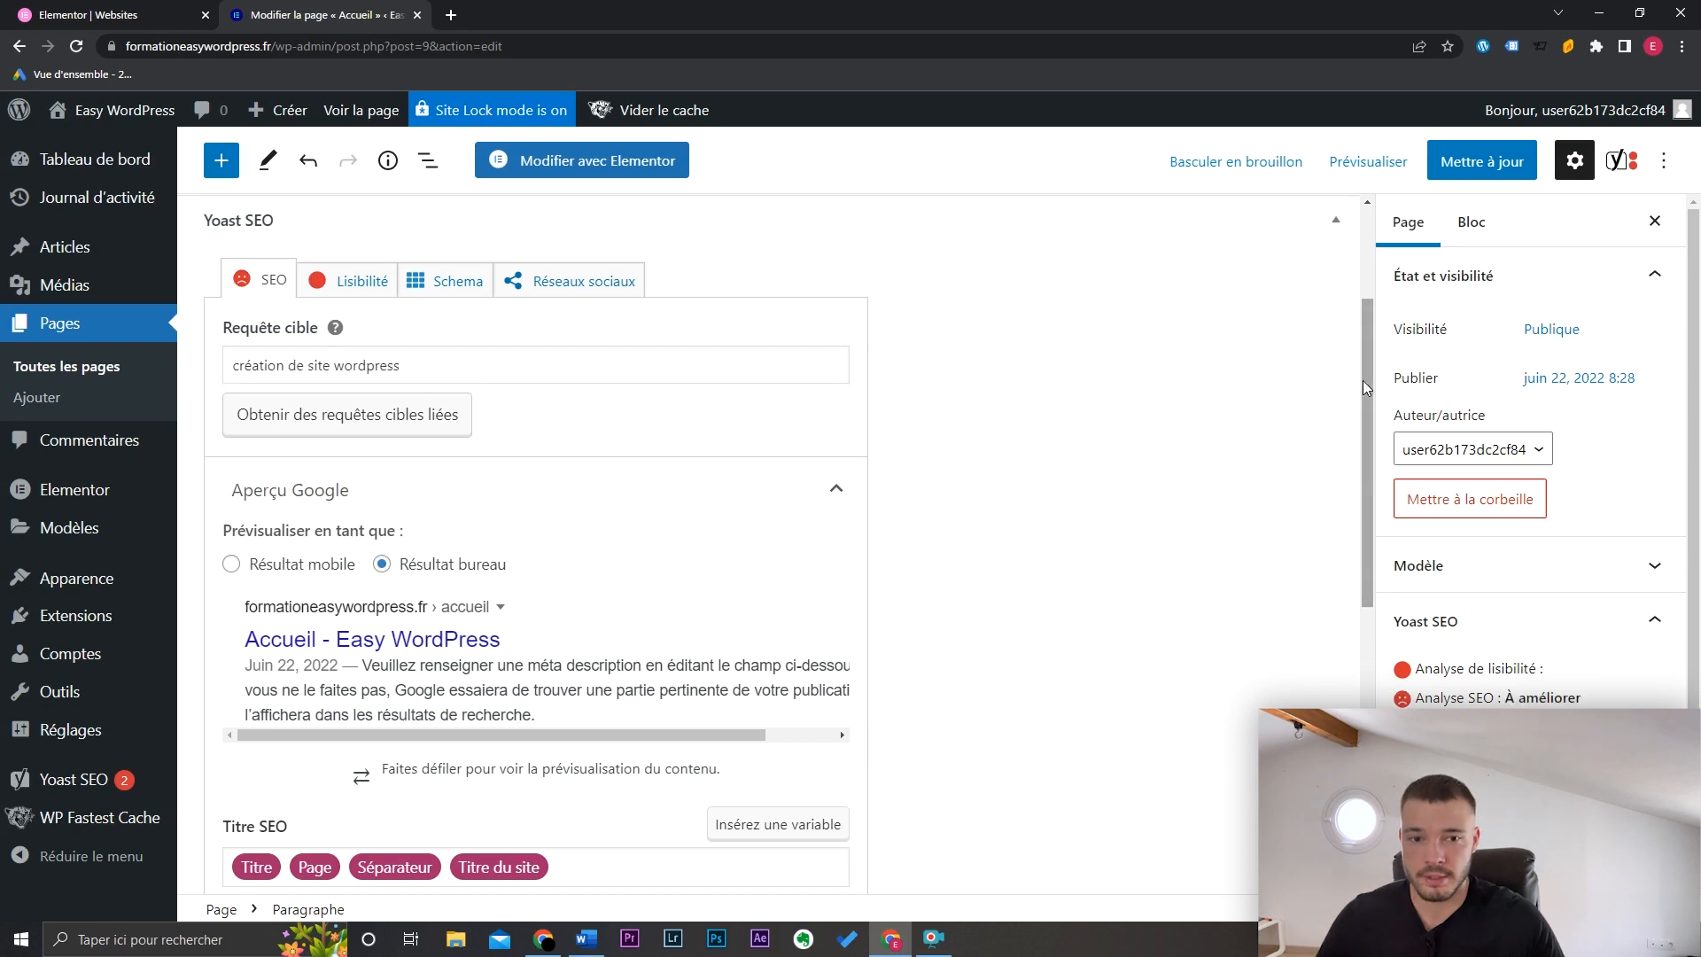
pyautogui.moveTo(1362, 380); pyautogui.dragTo(1358, 665)
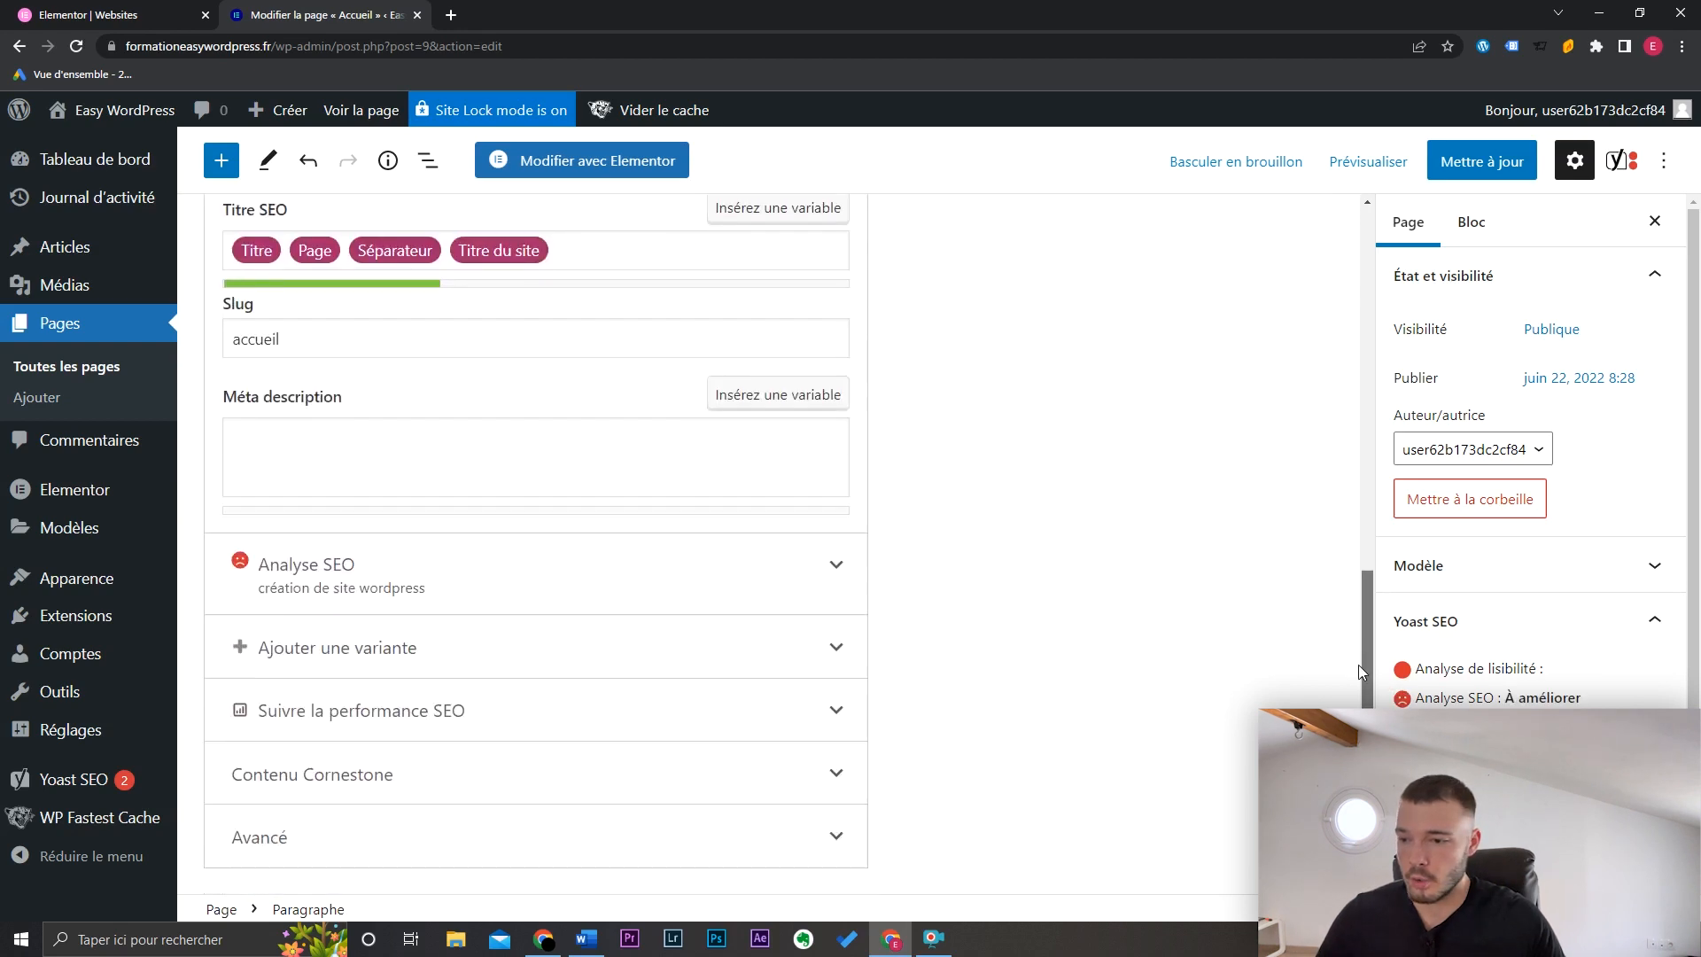
pyautogui.click(740, 573)
pyautogui.moveTo(1369, 513); pyautogui.dragTo(1369, 666)
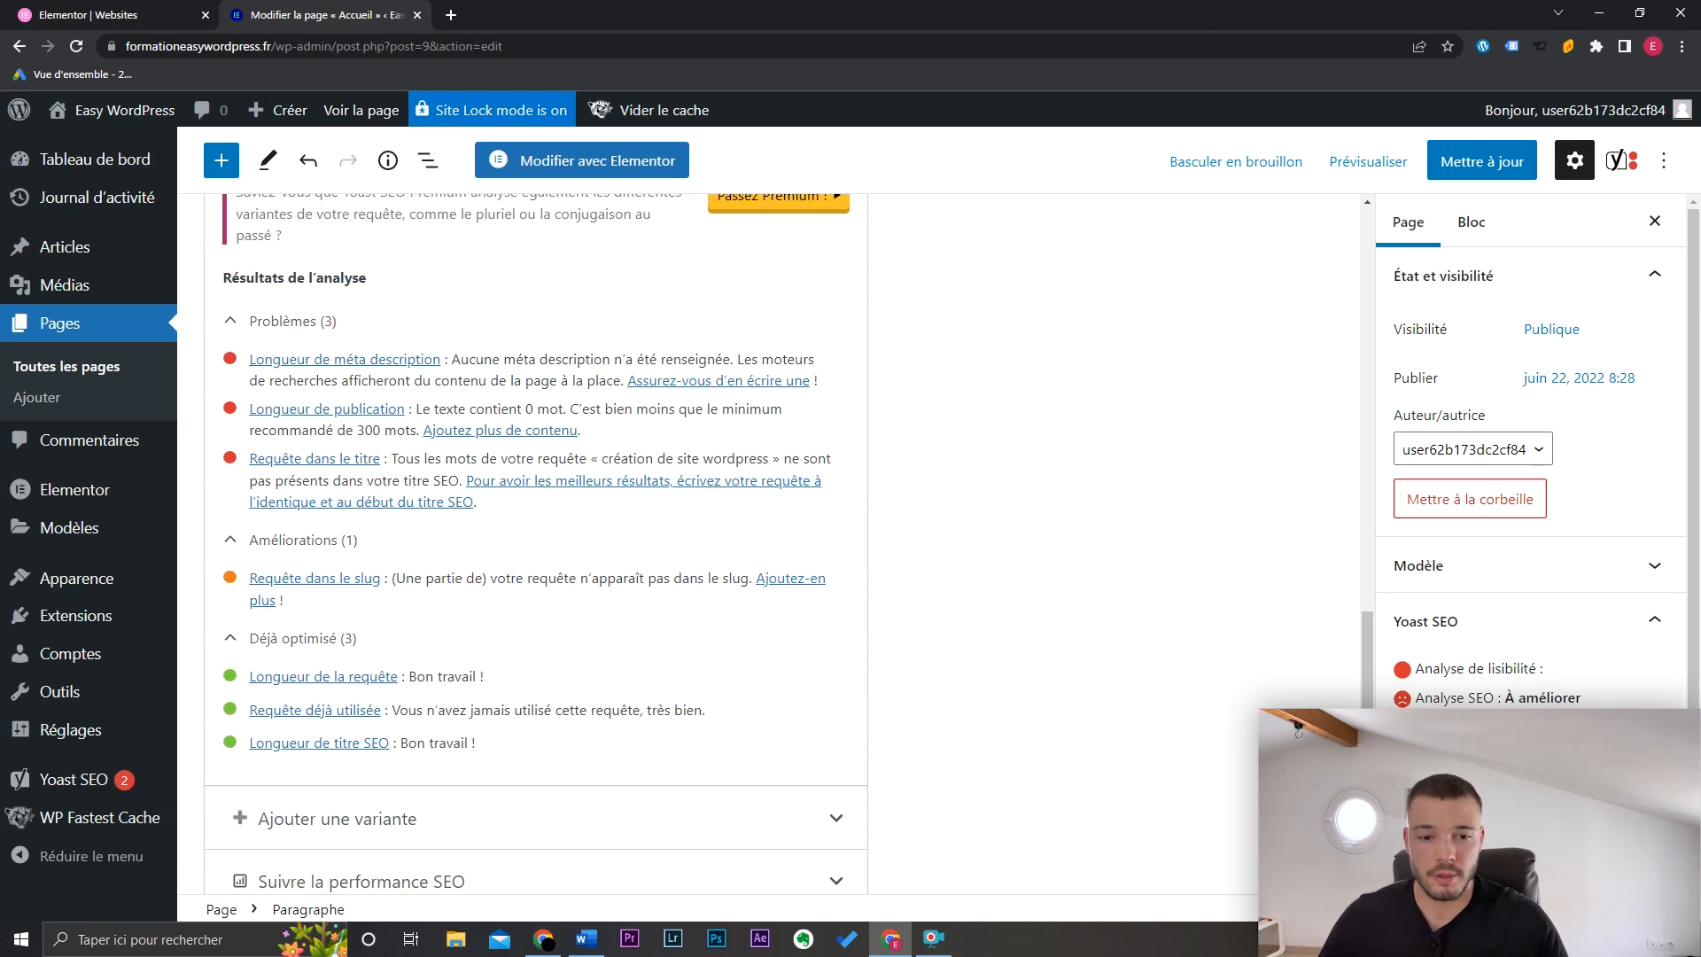
pyautogui.moveTo(1367, 660); pyautogui.dragTo(1367, 173)
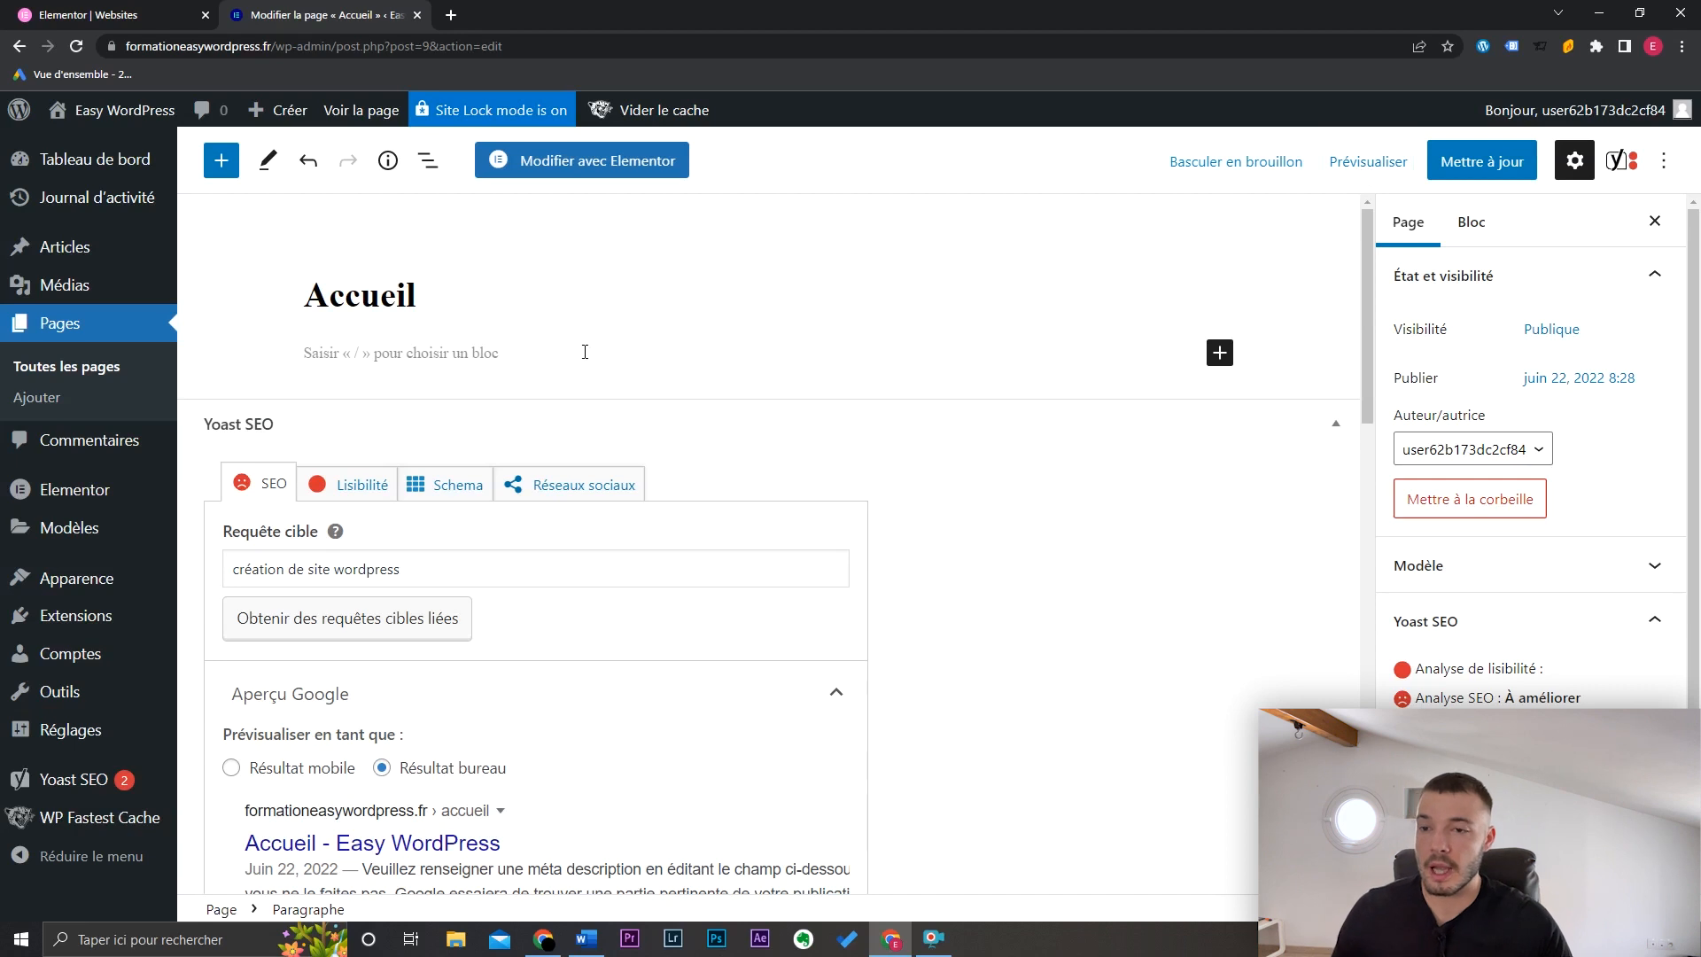
# Step: Open Accueil with 'Modifier avec Elementor' and browse the Basique, Pro and Général widgets
pyautogui.click(640, 165)
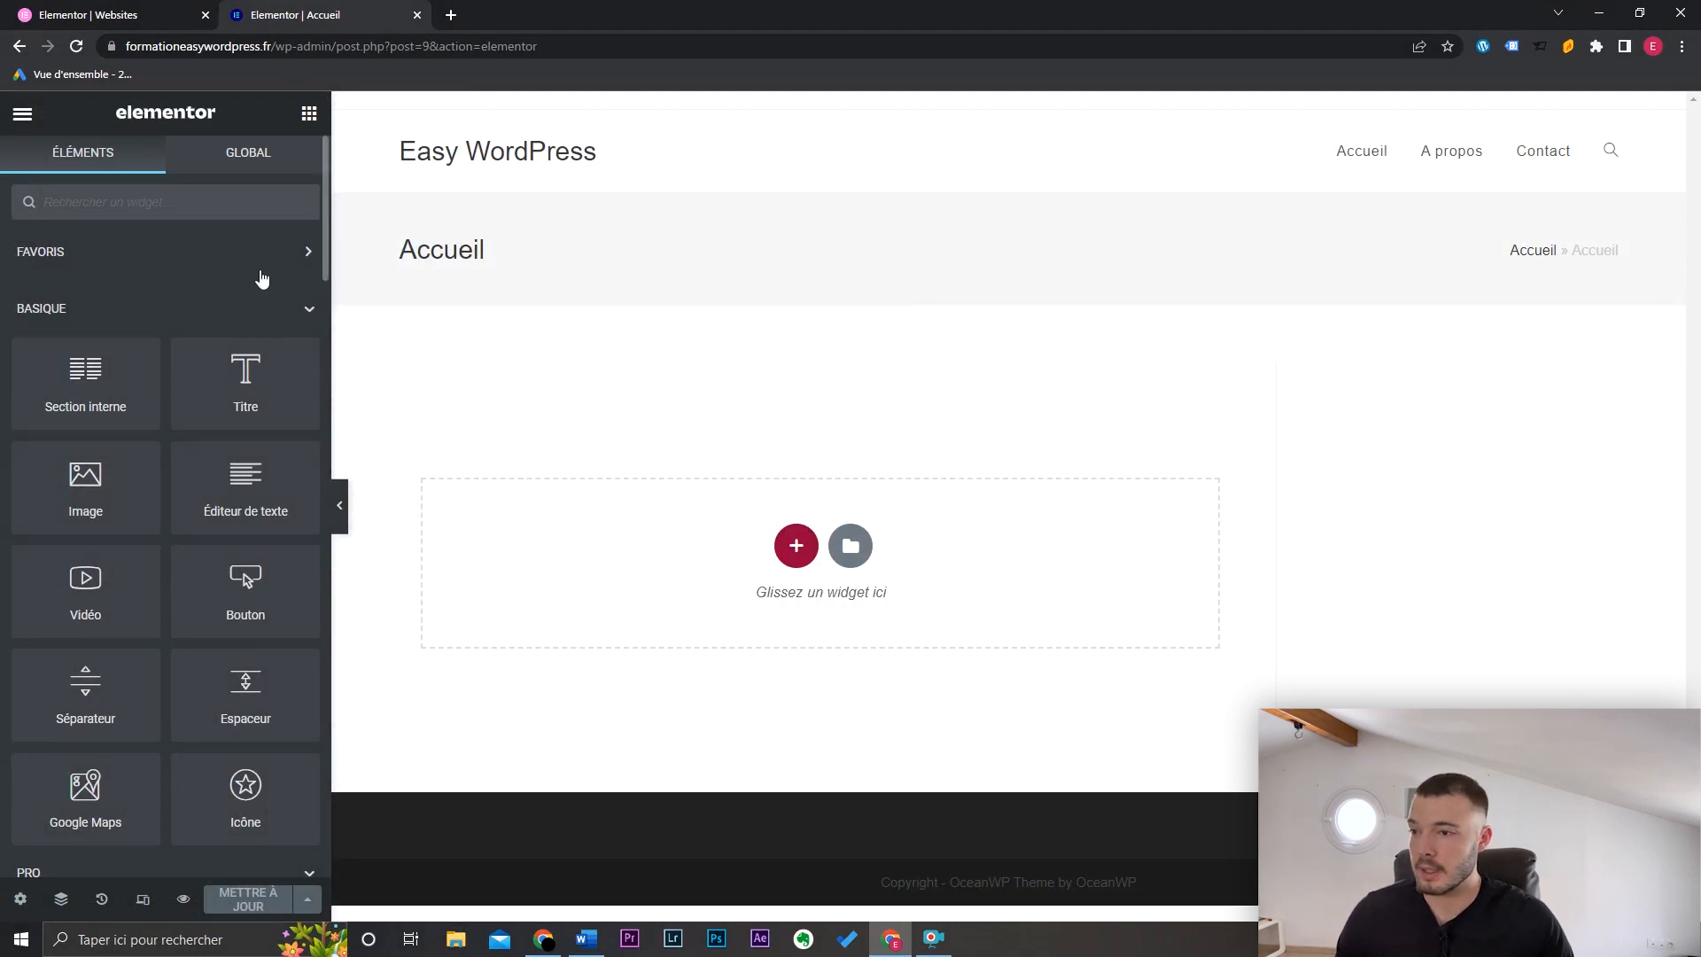
pyautogui.moveTo(325, 212)
pyautogui.mouseDown()
pyautogui.moveTo(334, 361)
pyautogui.moveTo(321, 203)
pyautogui.mouseUp()
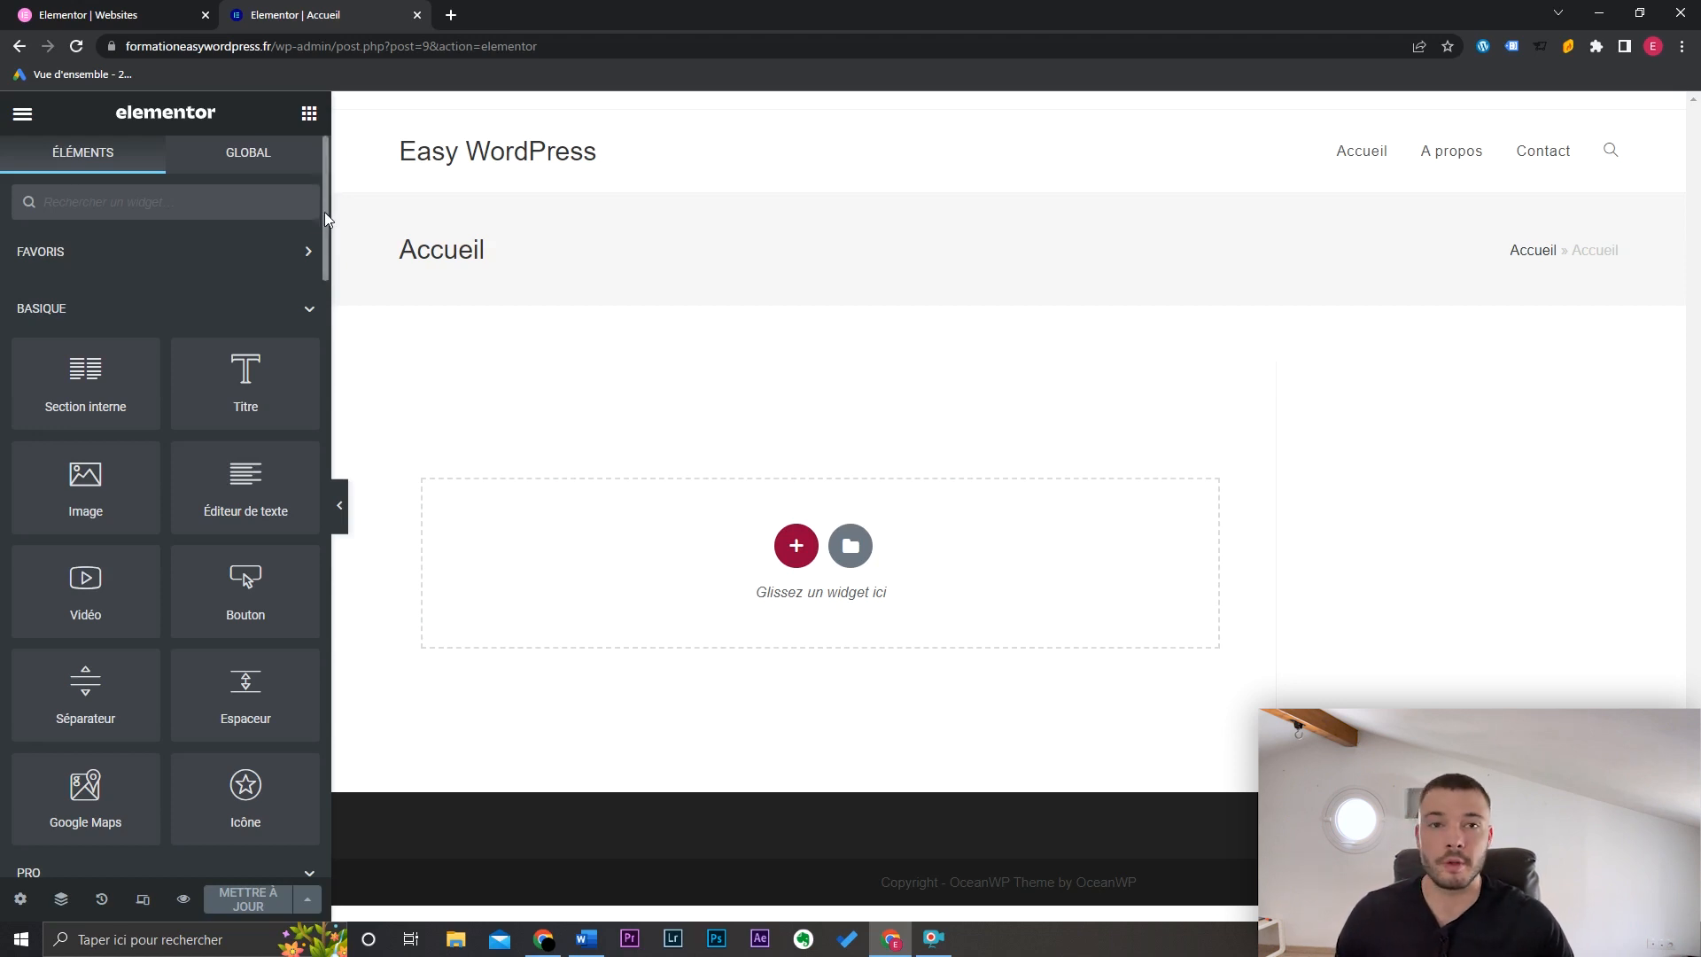
pyautogui.moveTo(326, 219); pyautogui.dragTo(330, 341)
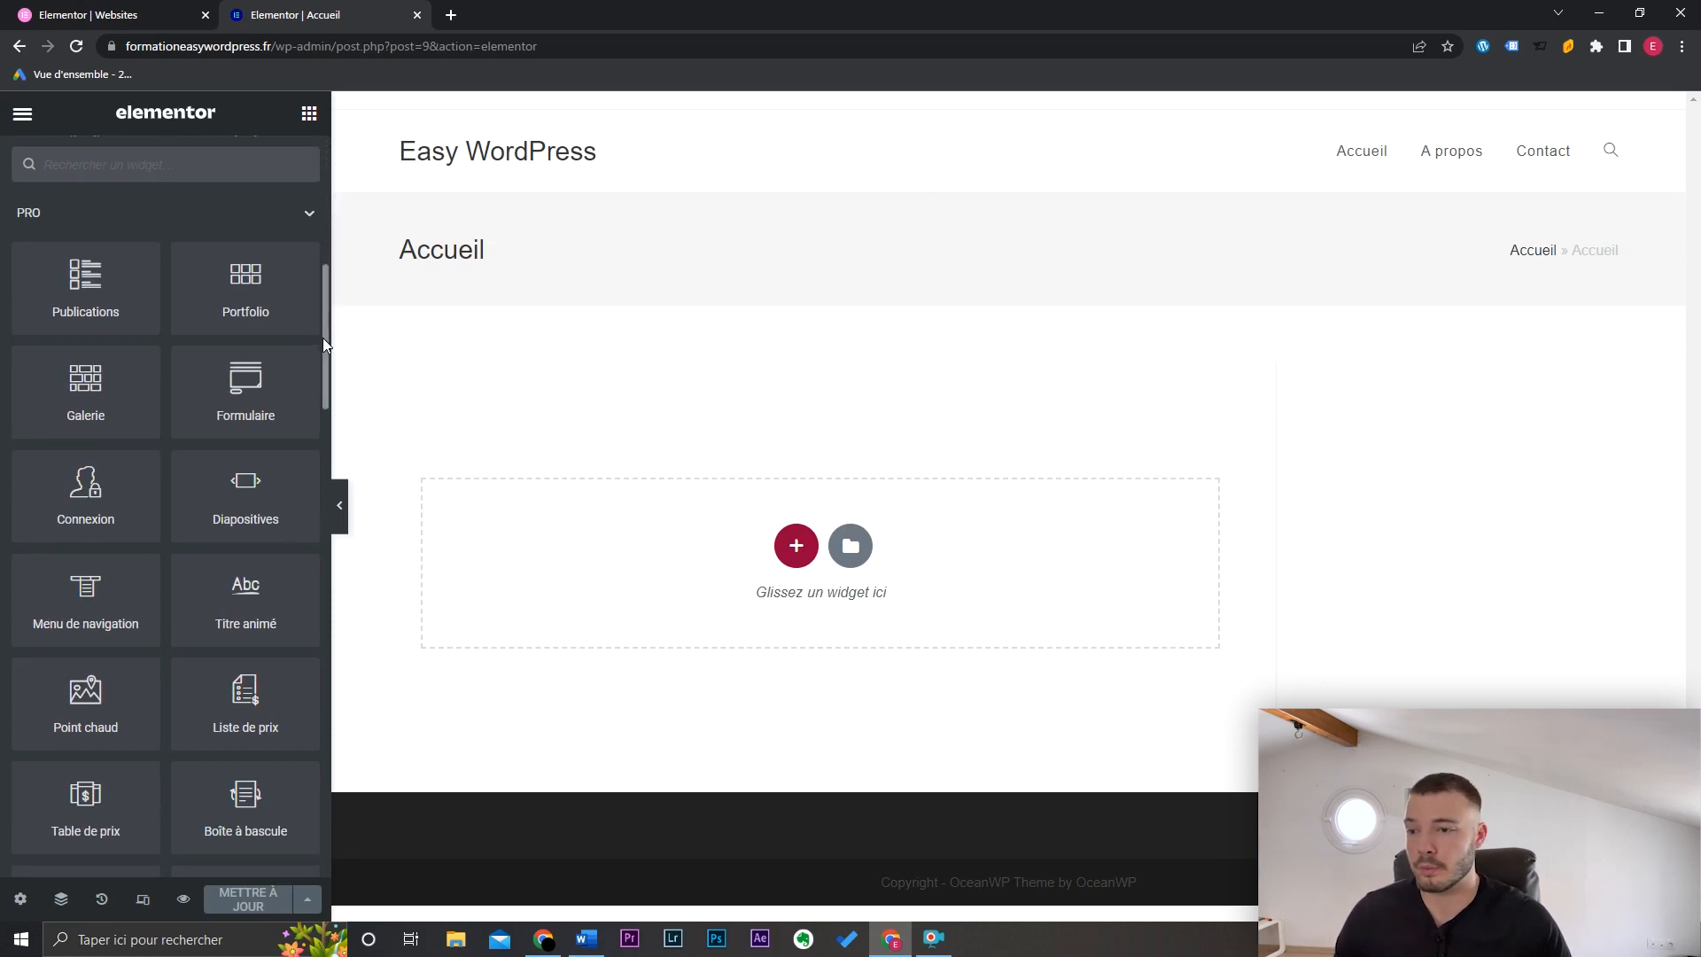
pyautogui.moveTo(325, 344); pyautogui.dragTo(321, 672)
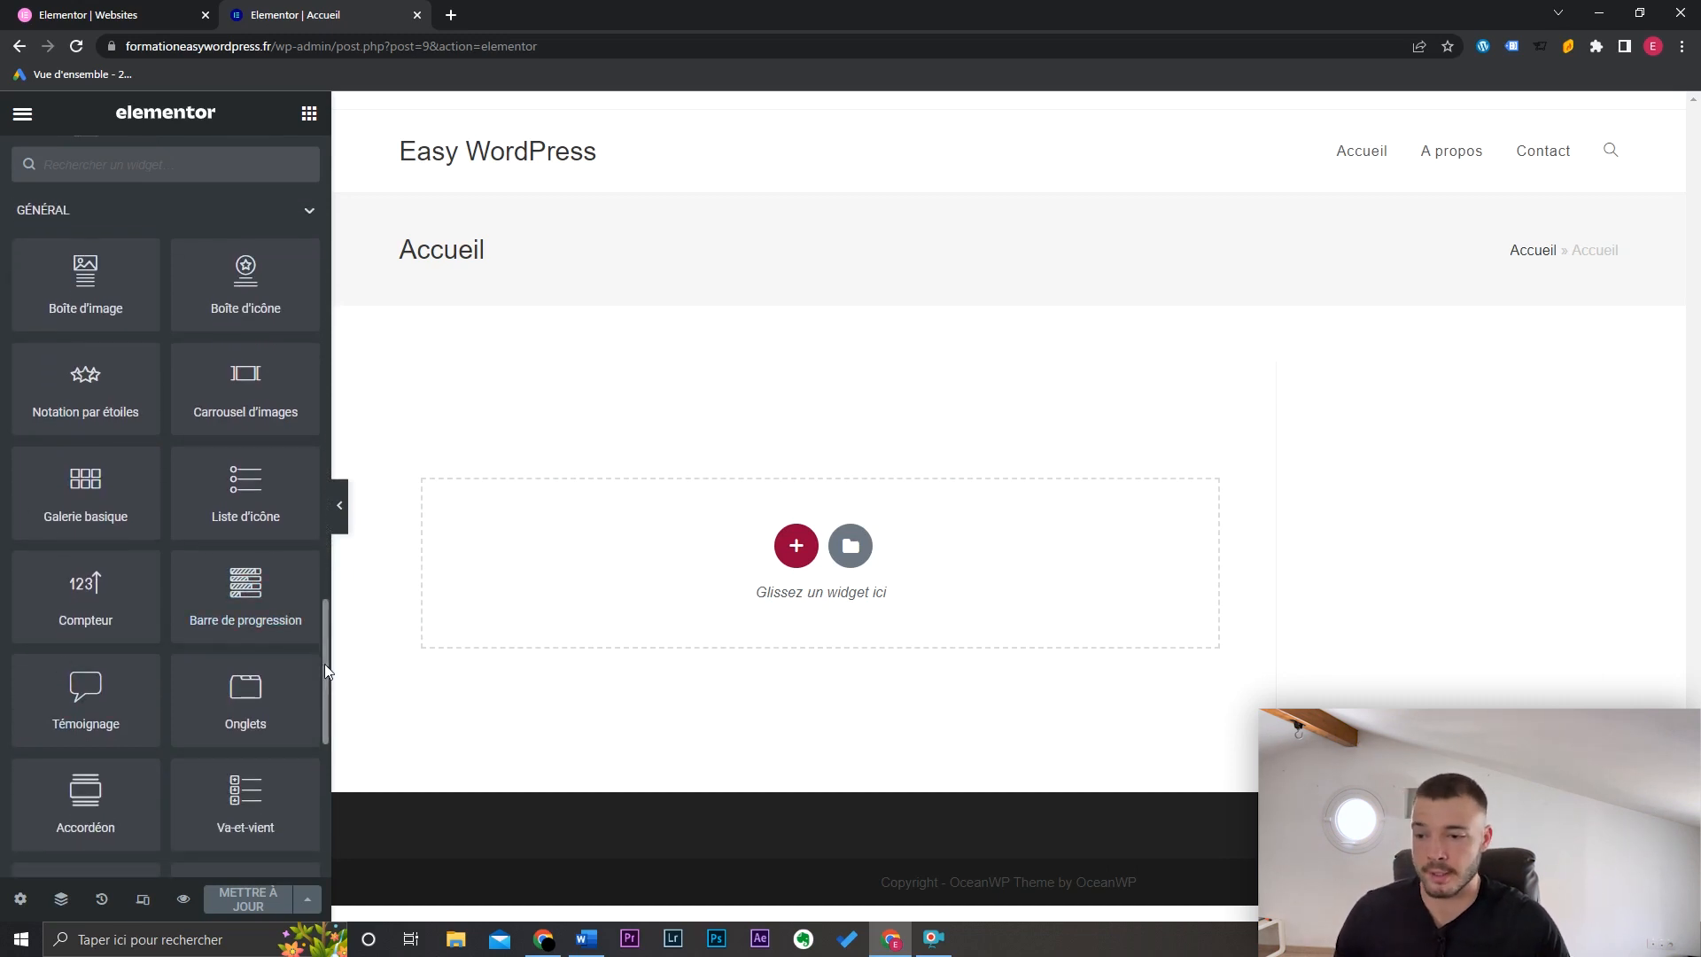
pyautogui.moveTo(325, 662); pyautogui.dragTo(338, 235)
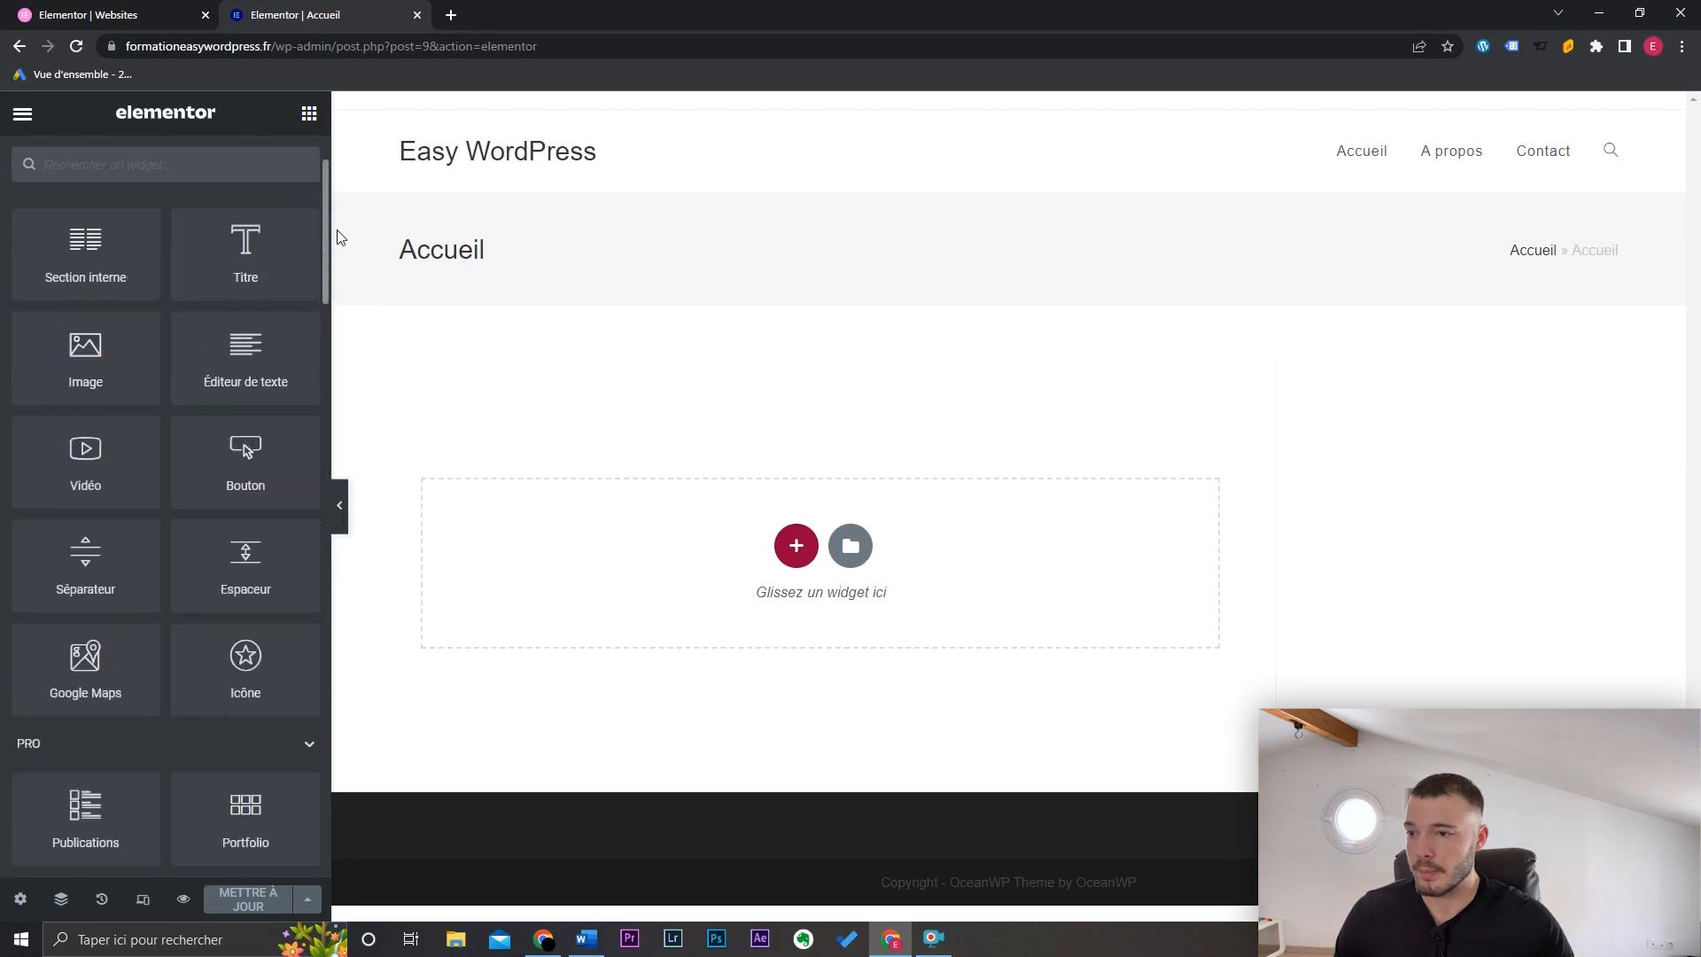
pyautogui.scroll(-2, 304, 236)
pyautogui.scroll(4, 303, 236)
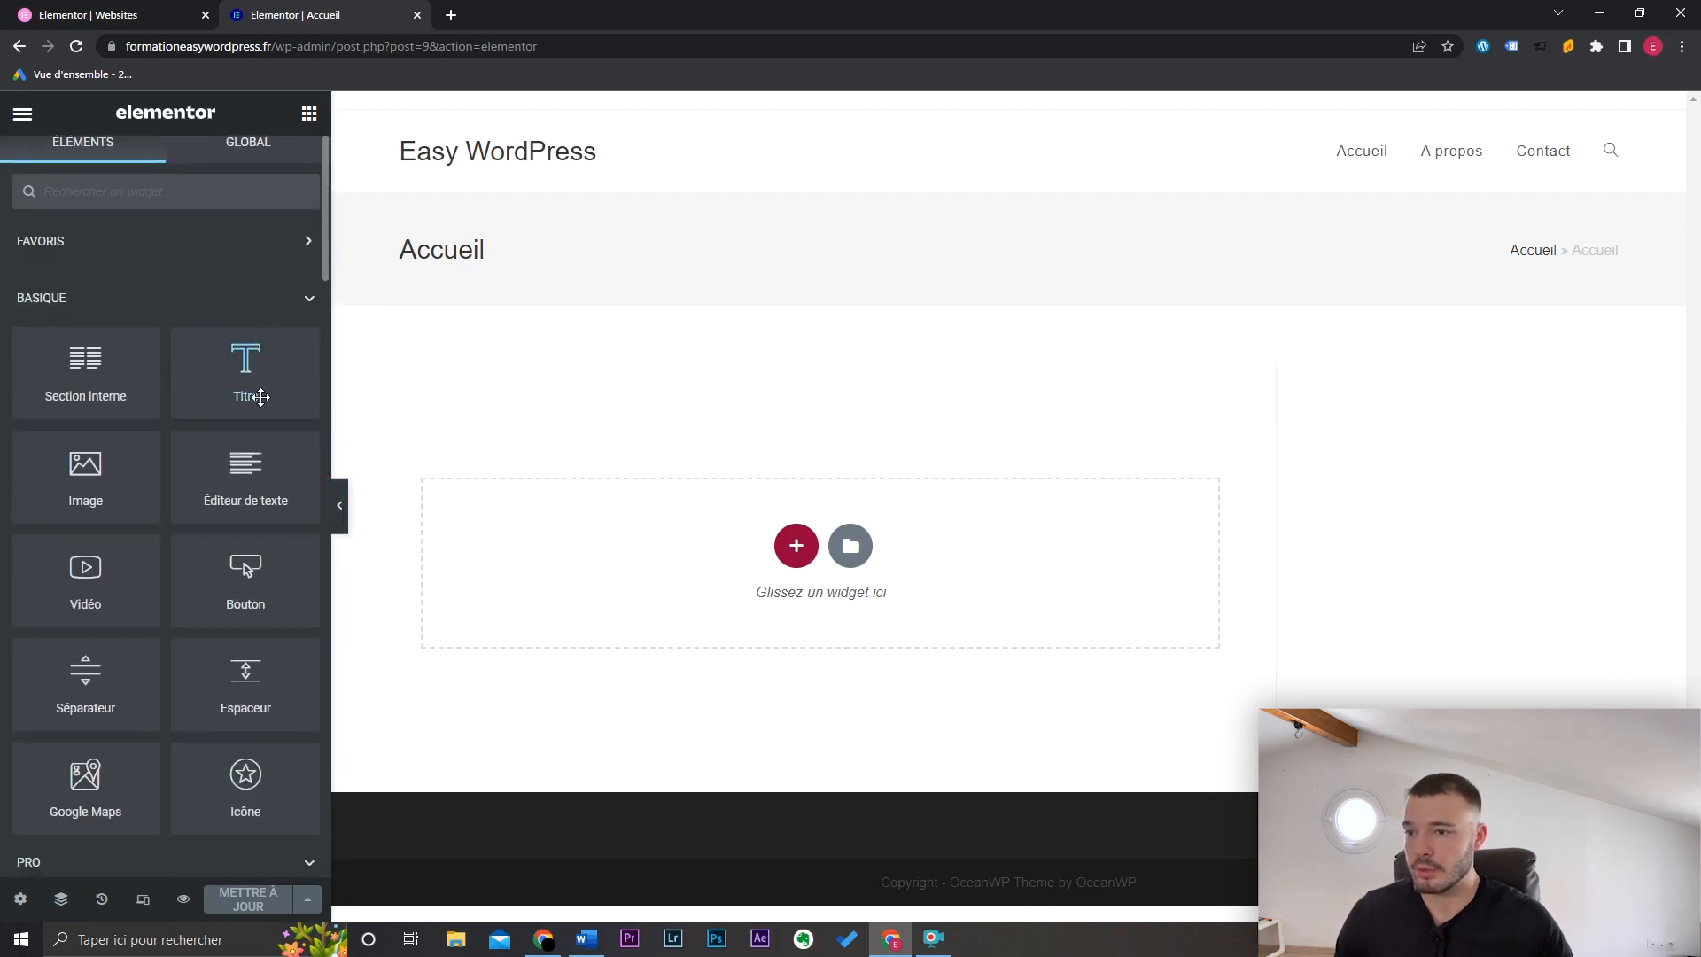
# Step: Add a heading widget reading 'Création de sites WordPress' and centre it
pyautogui.moveTo(262, 397); pyautogui.dragTo(627, 577)
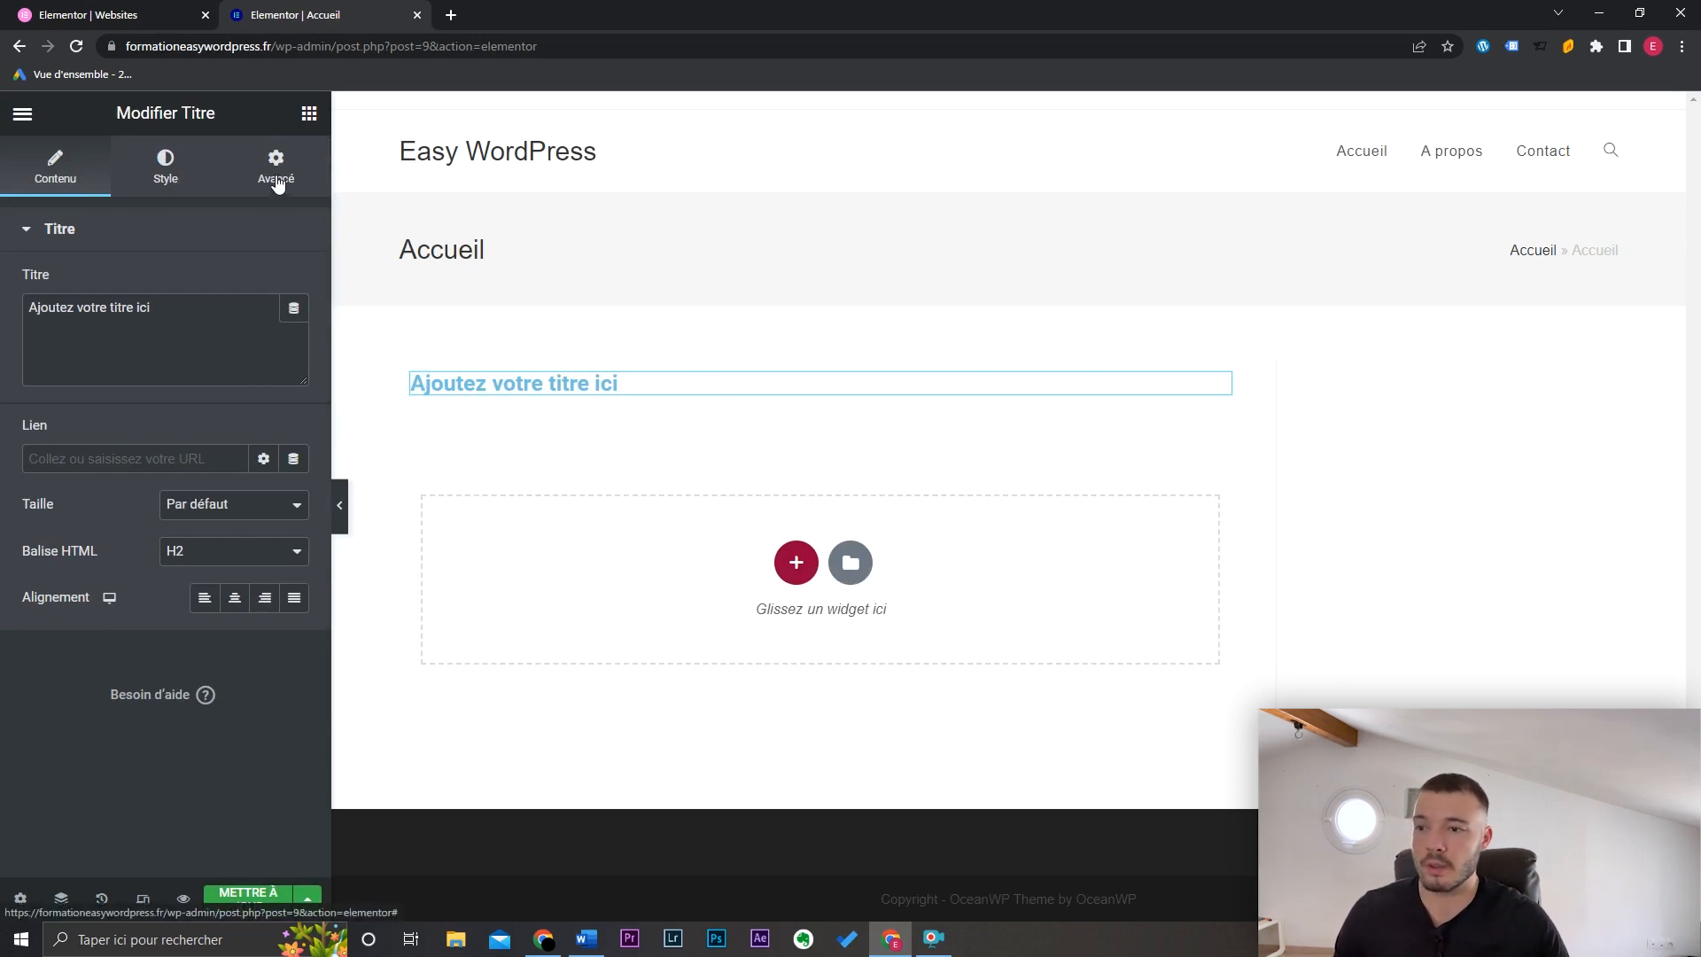
pyautogui.tripleClick(203, 323)
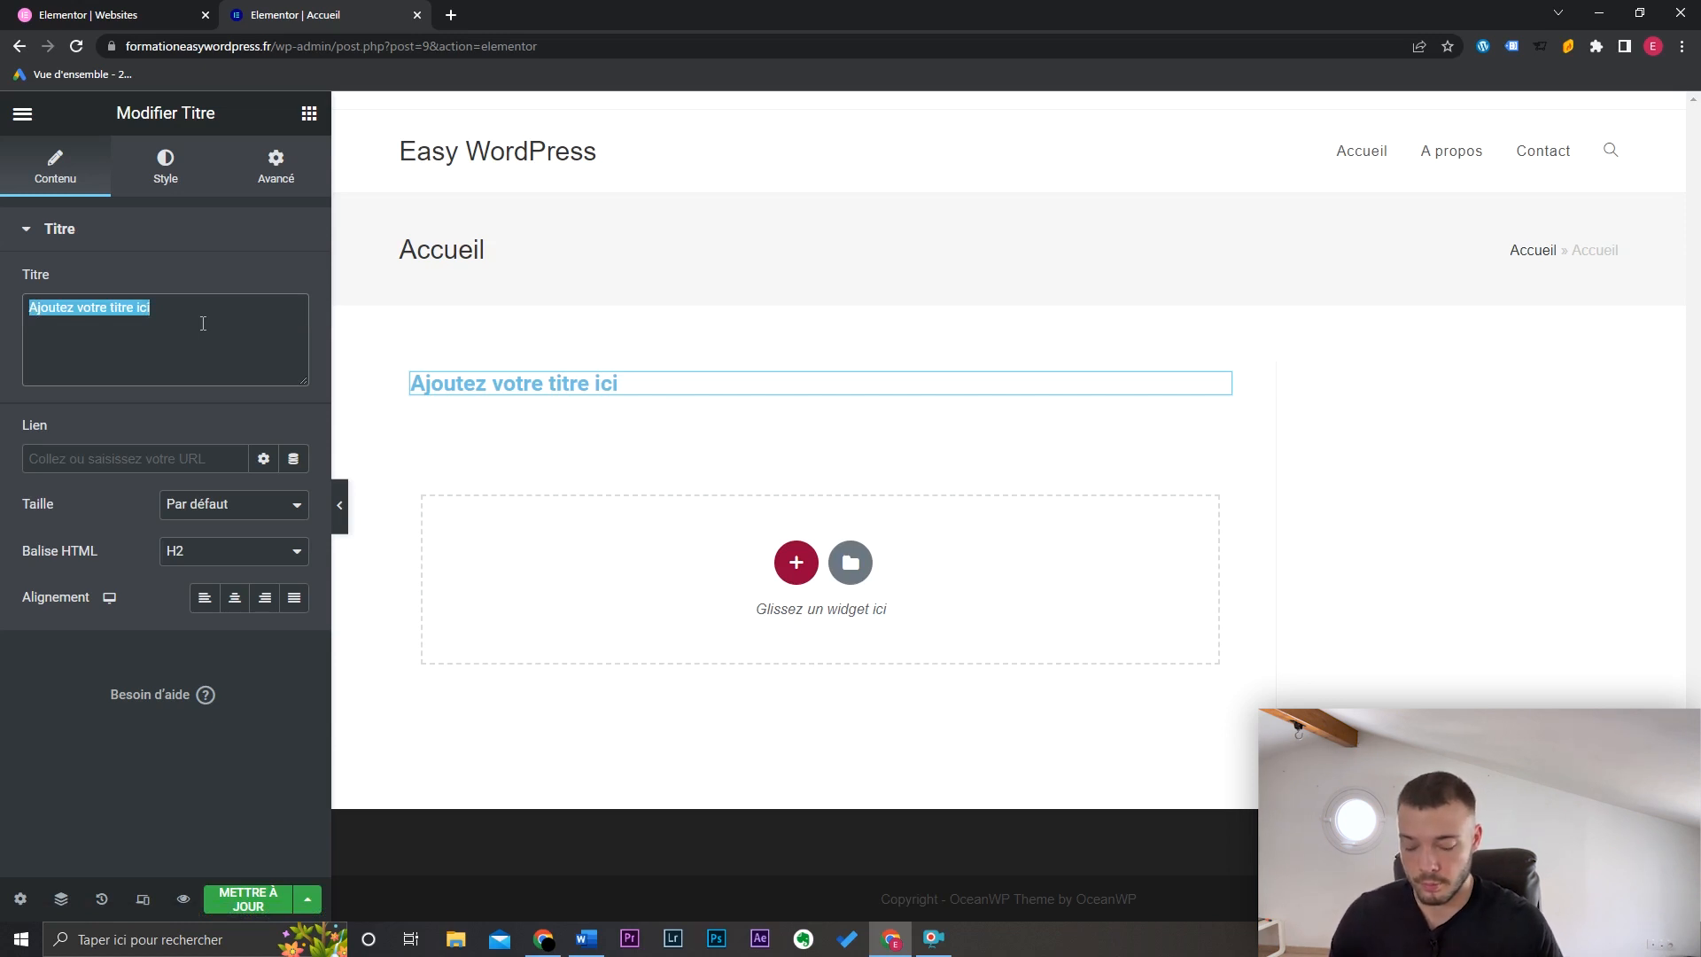
pyautogui.write('Création de')
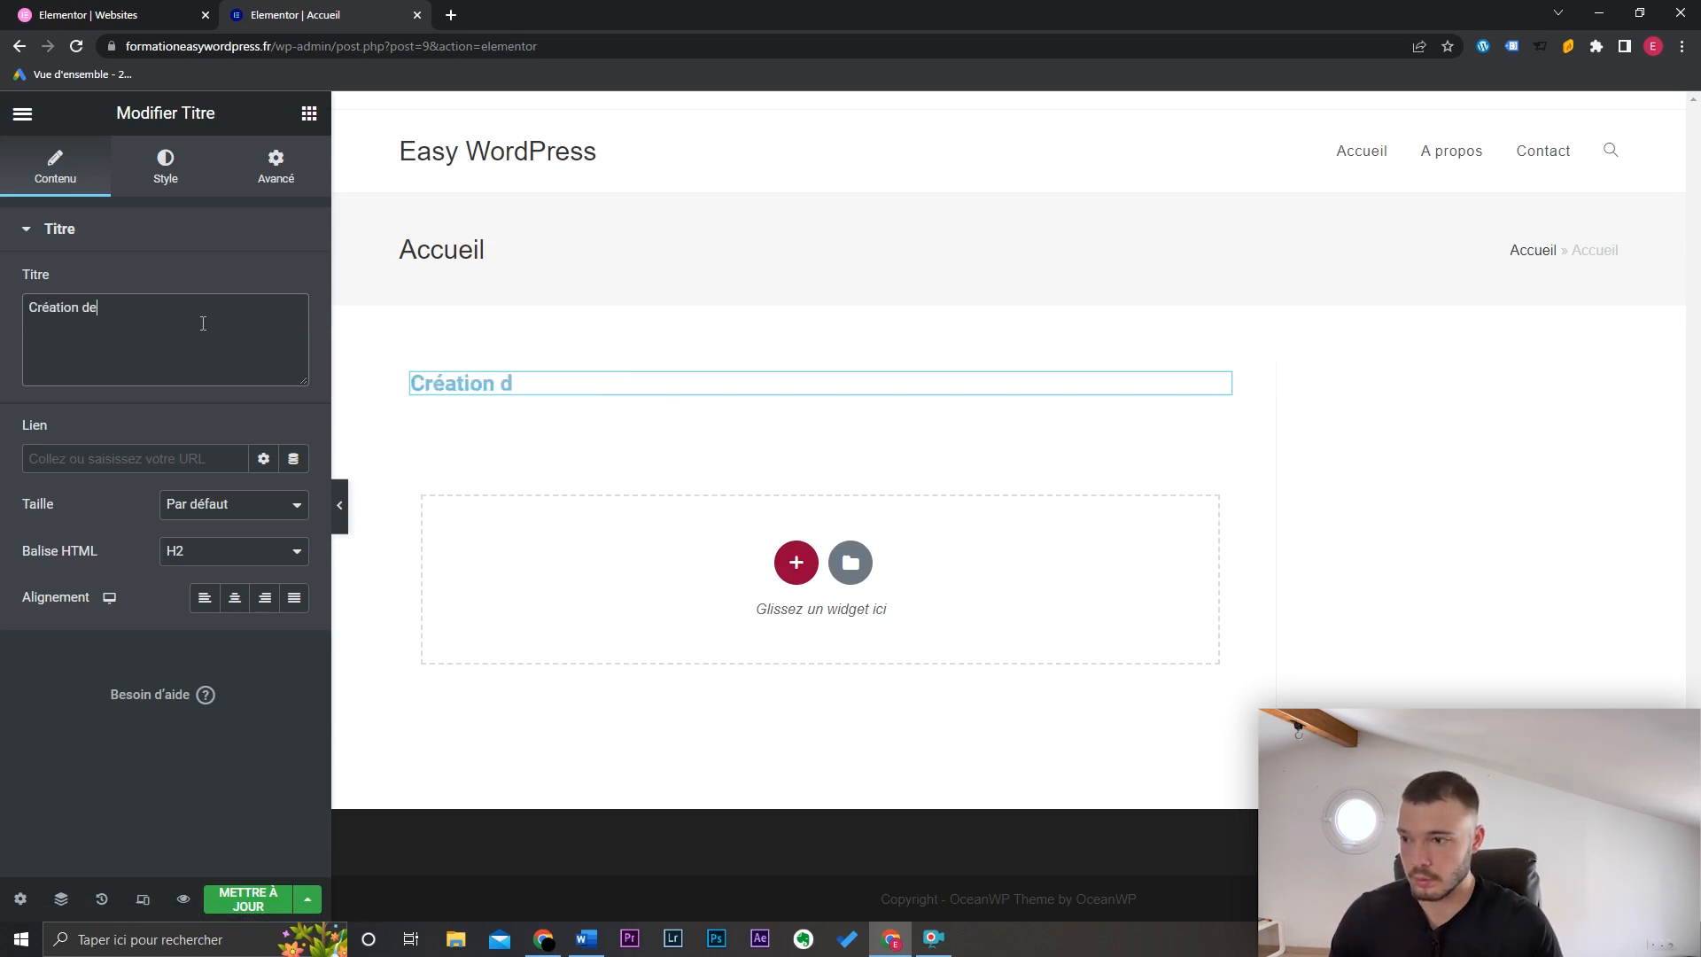
pyautogui.write(' sites WordPress')
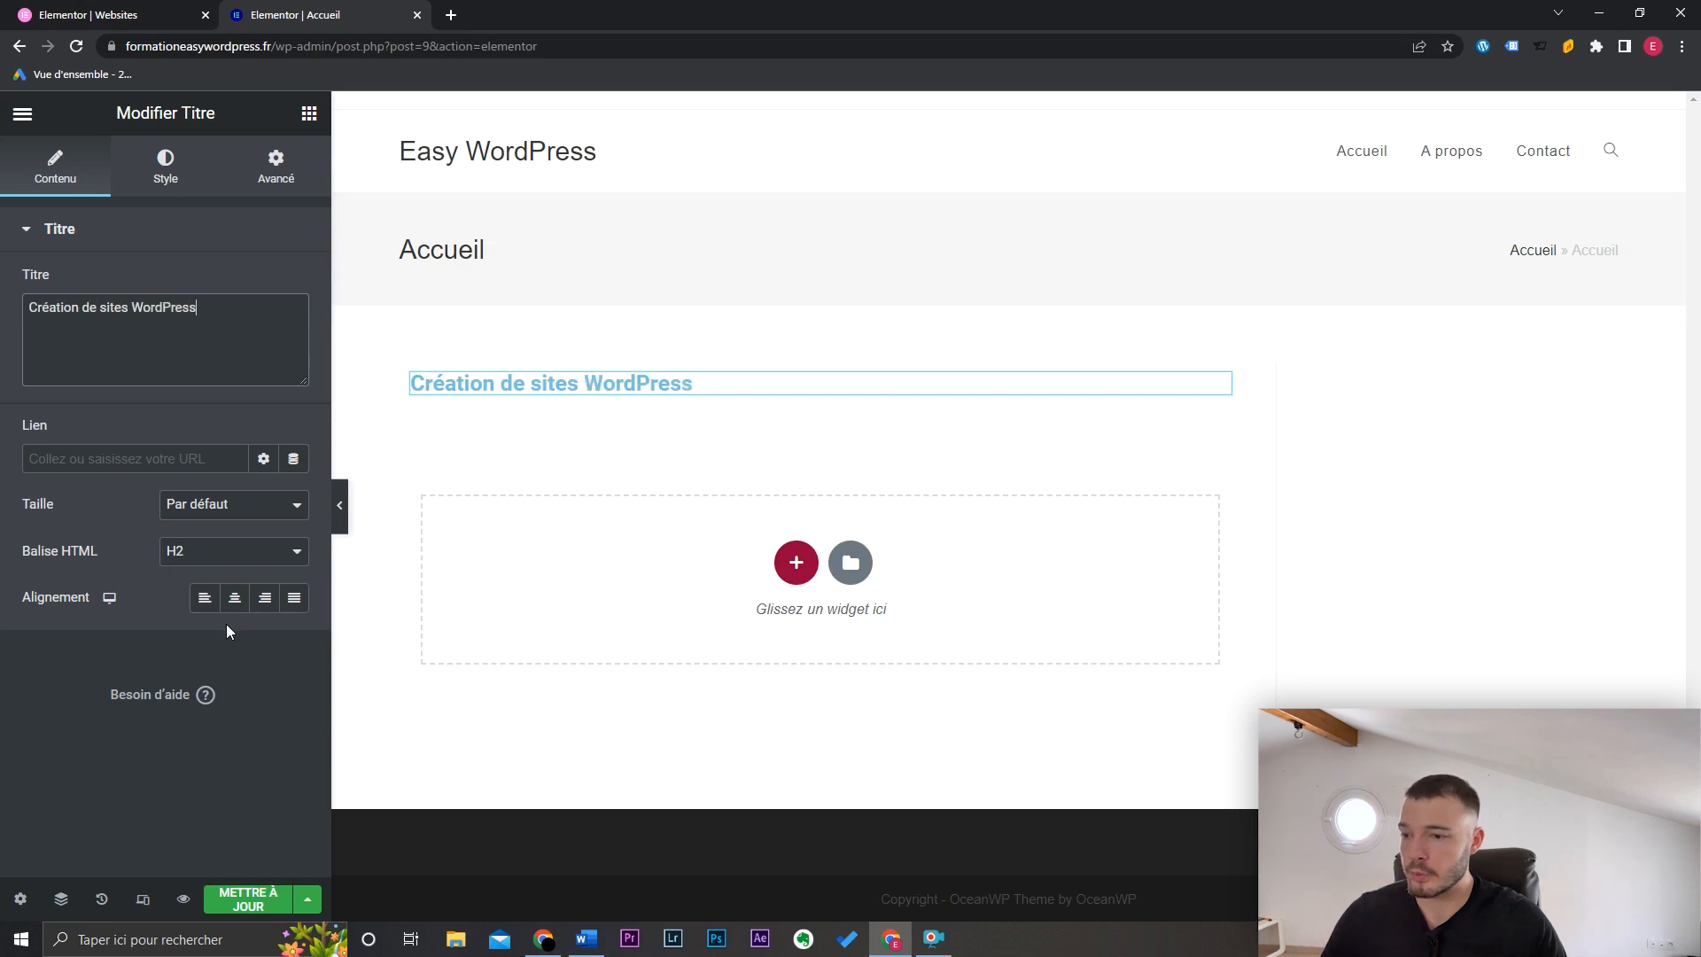
pyautogui.click(234, 606)
# Step: Style the heading with black text colour and a larger typography size
pyautogui.click(175, 186)
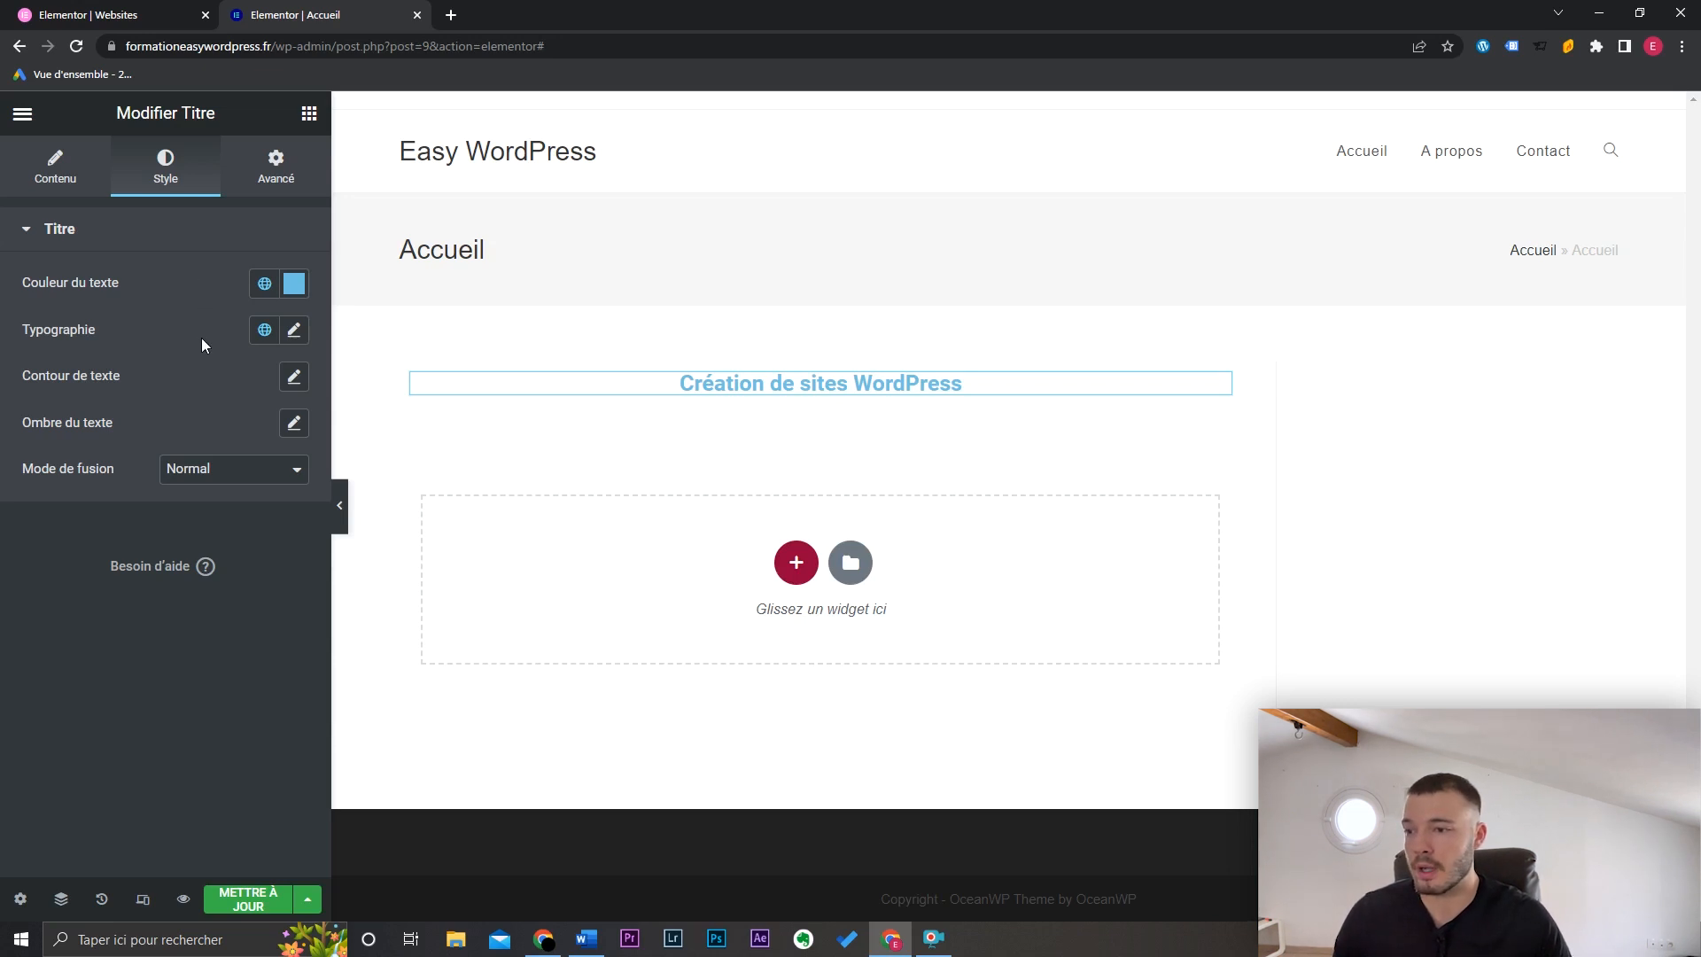
pyautogui.click(294, 283)
pyautogui.moveTo(247, 412); pyautogui.dragTo(60, 541)
pyautogui.click(150, 743)
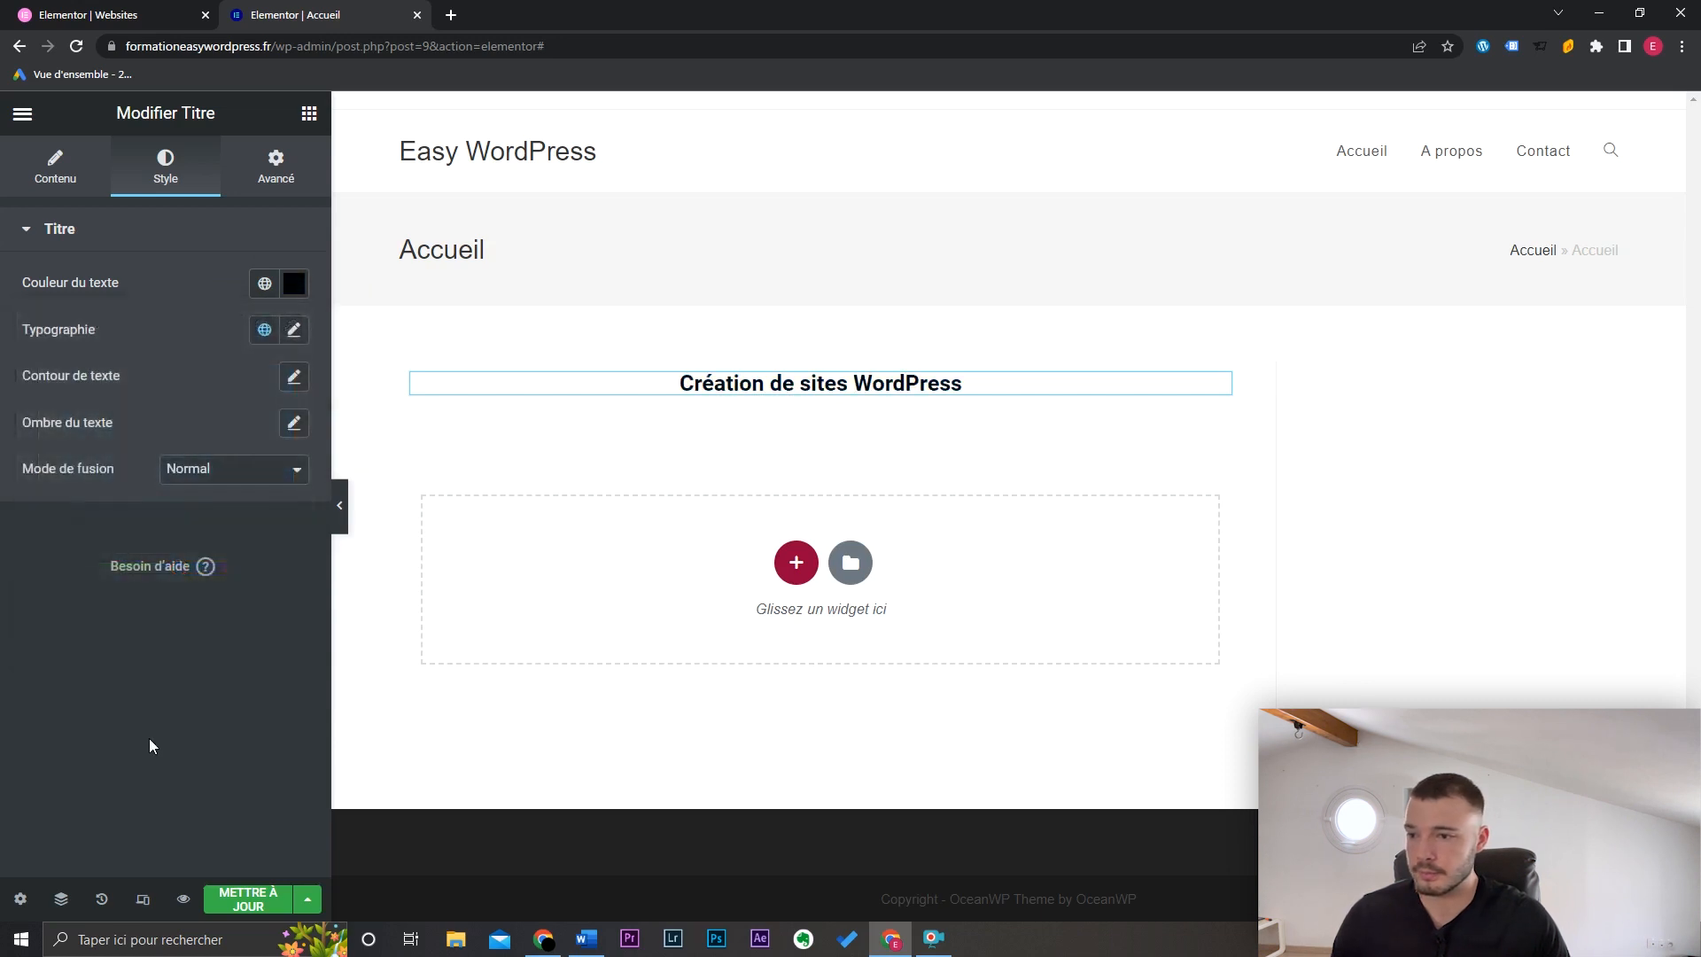
pyautogui.click(294, 331)
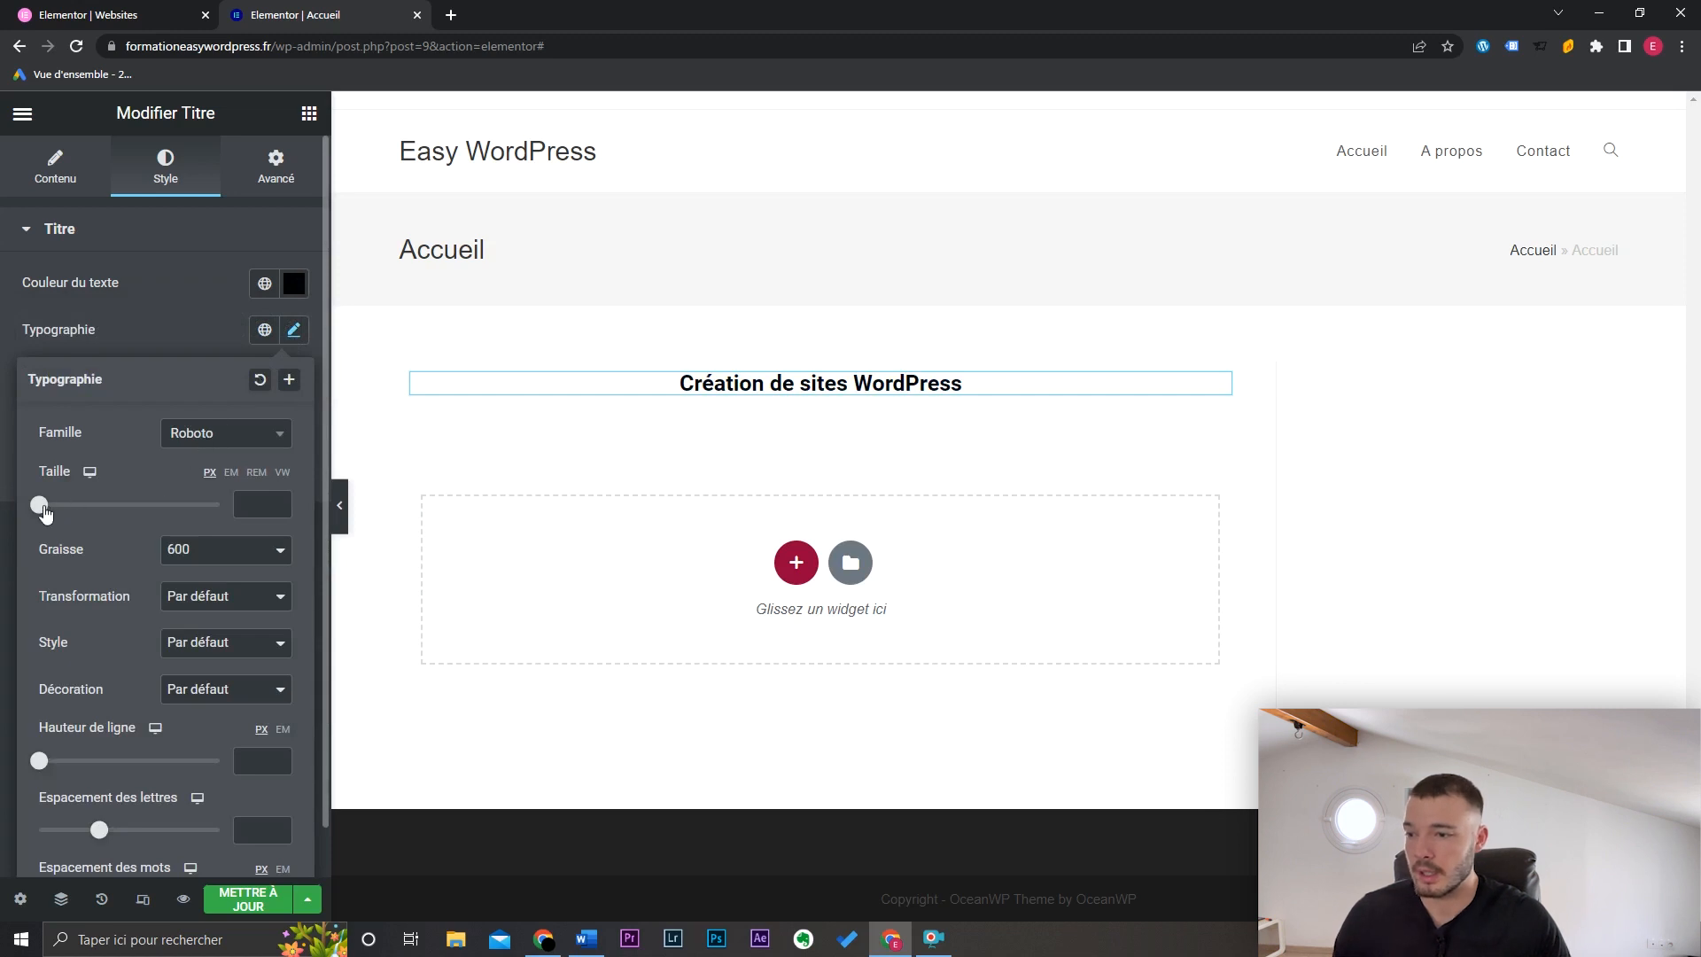
pyautogui.moveTo(39, 505); pyautogui.dragTo(68, 518)
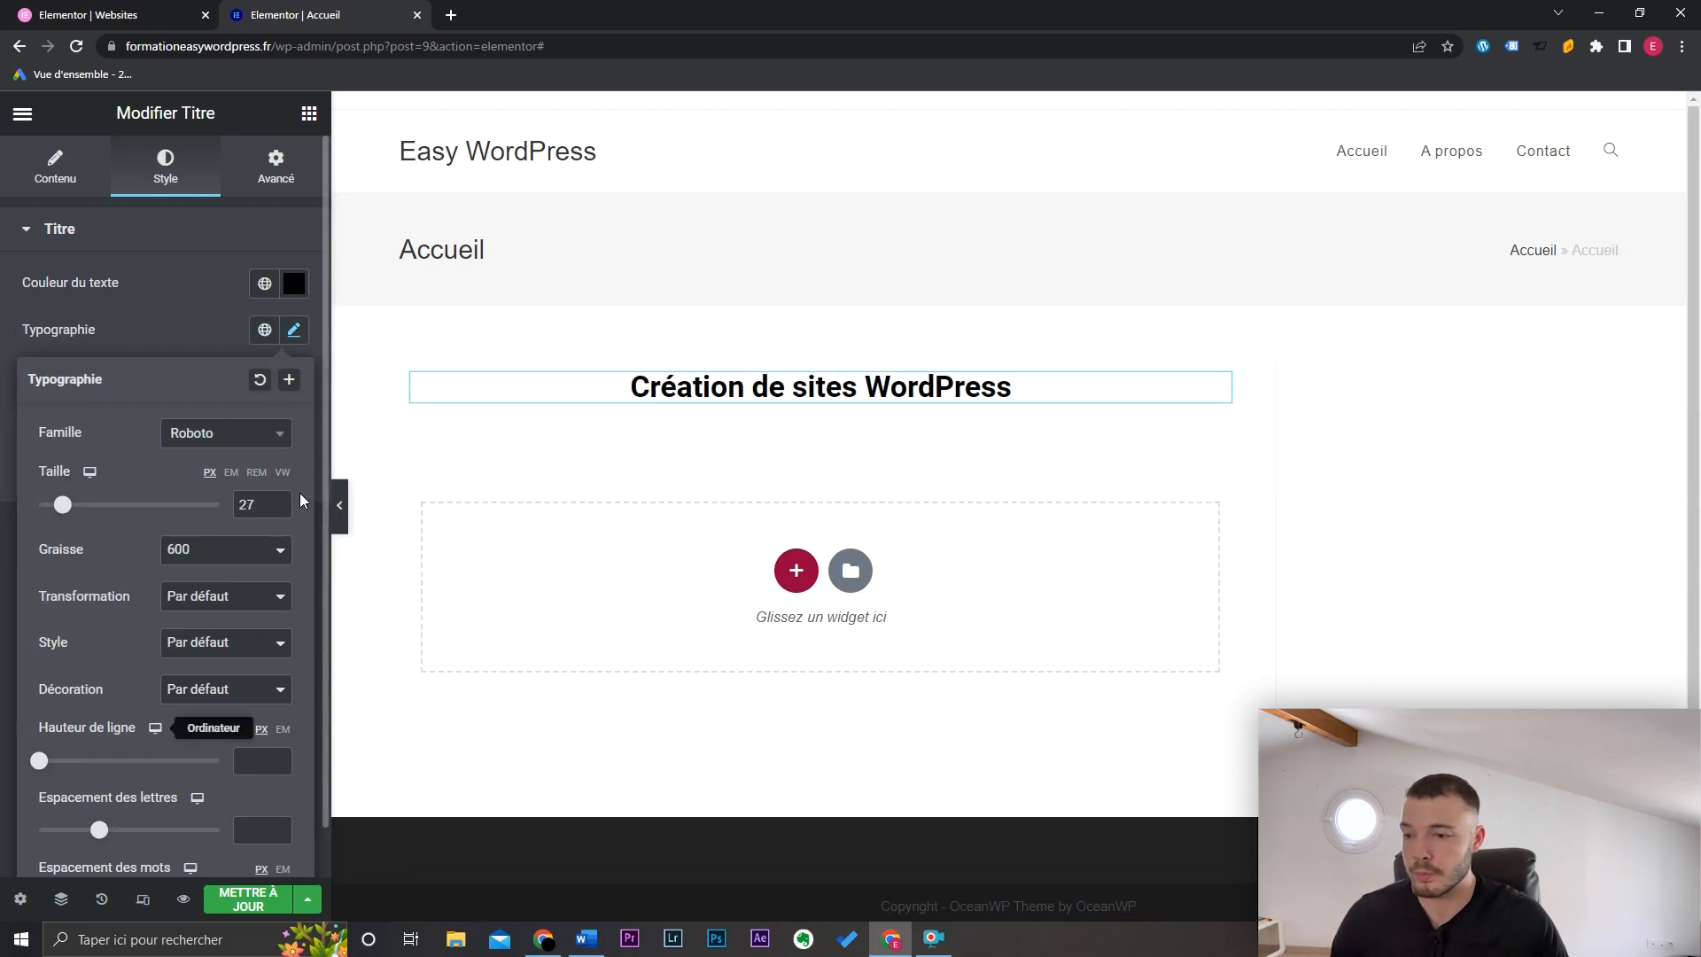
pyautogui.click(292, 332)
pyautogui.click(276, 164)
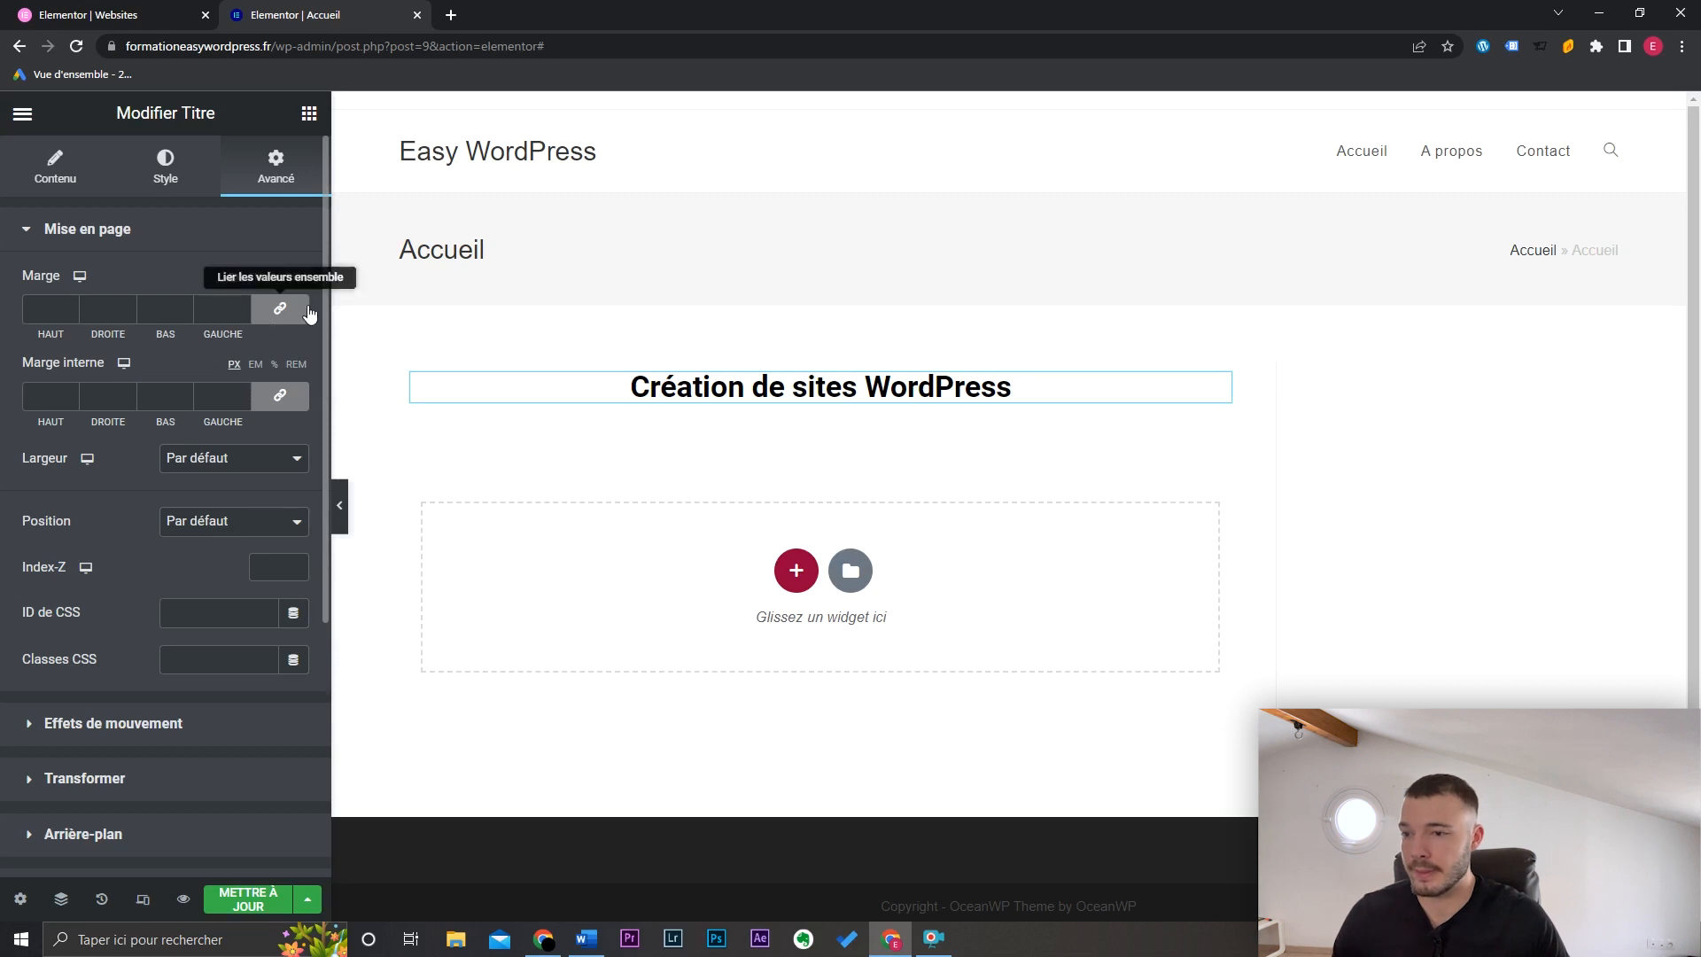
pyautogui.scroll(-4, 230, 336)
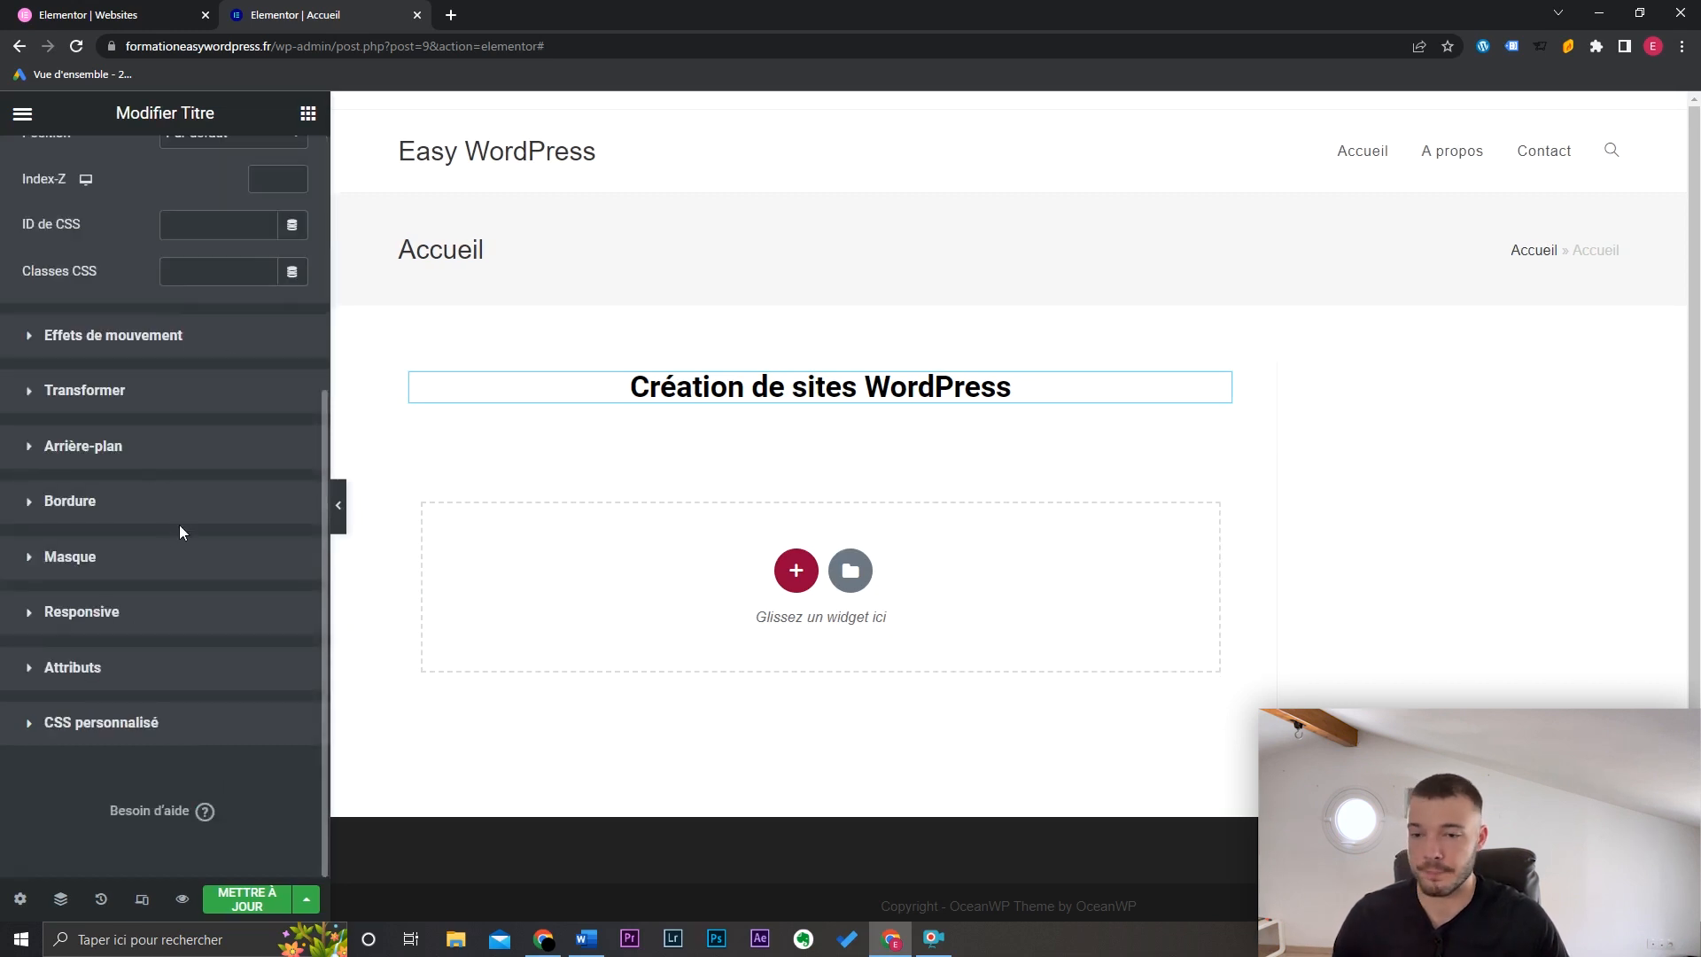
pyautogui.scroll(4, 179, 526)
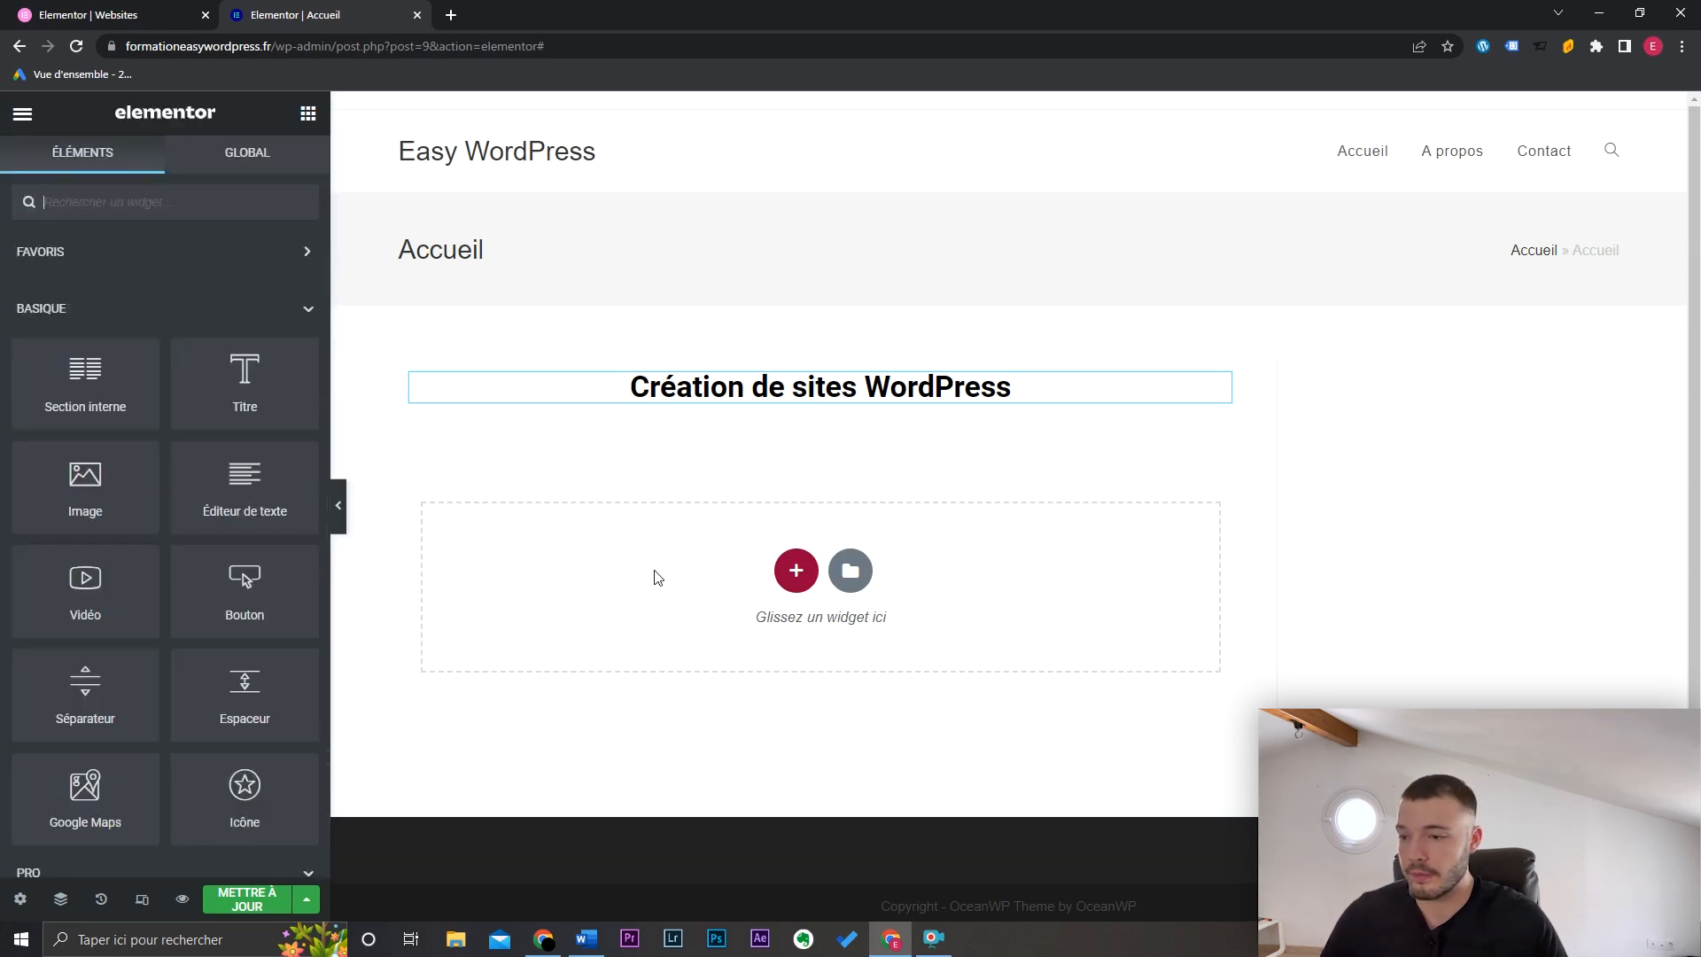
# Step: Place an Image widget below the heading, save and preview Accueil, then go to A propos
pyautogui.moveTo(85, 487); pyautogui.dragTo(847, 420)
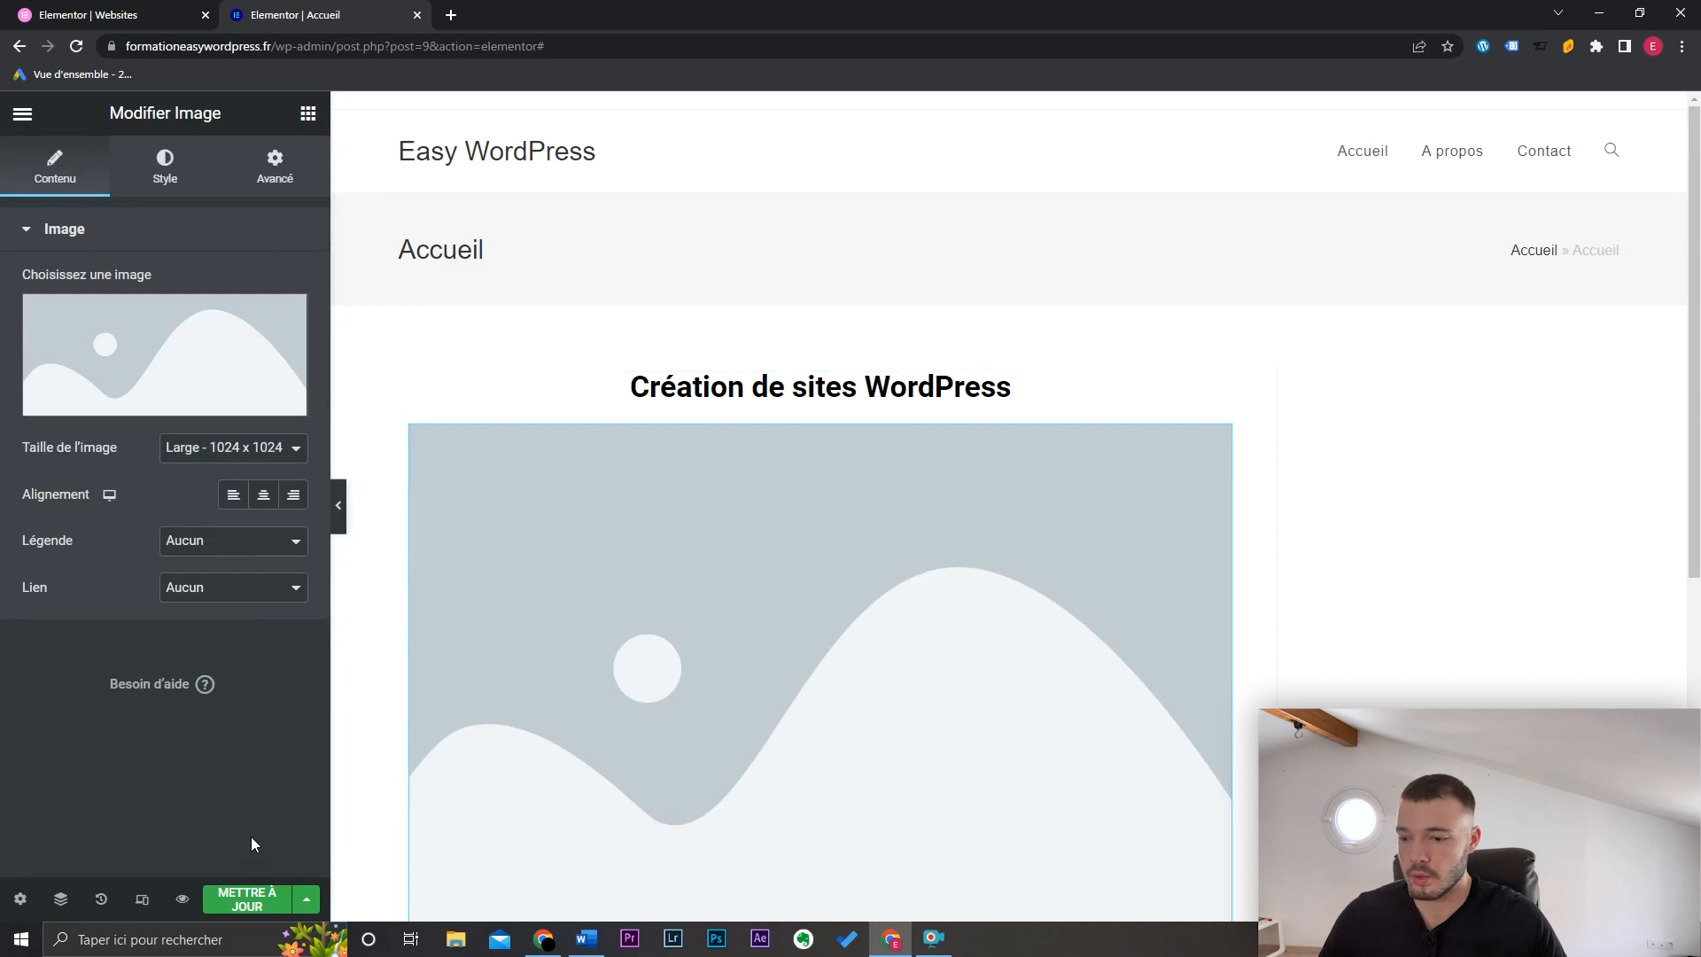
pyautogui.click(246, 898)
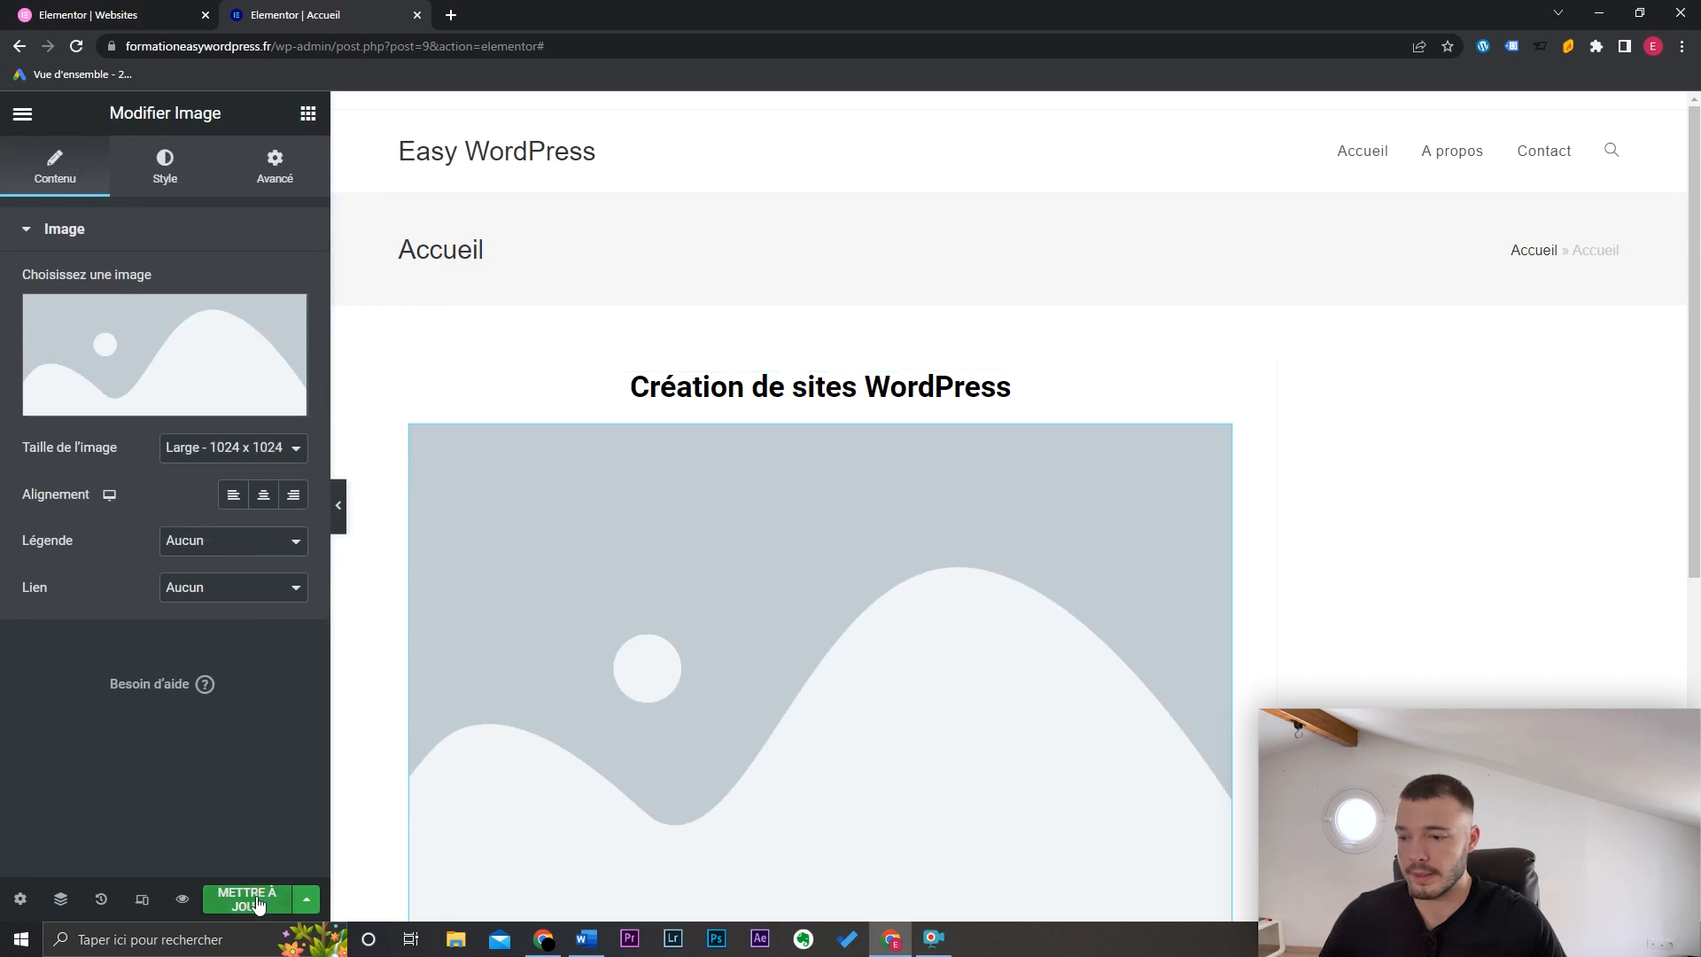
pyautogui.click(183, 901)
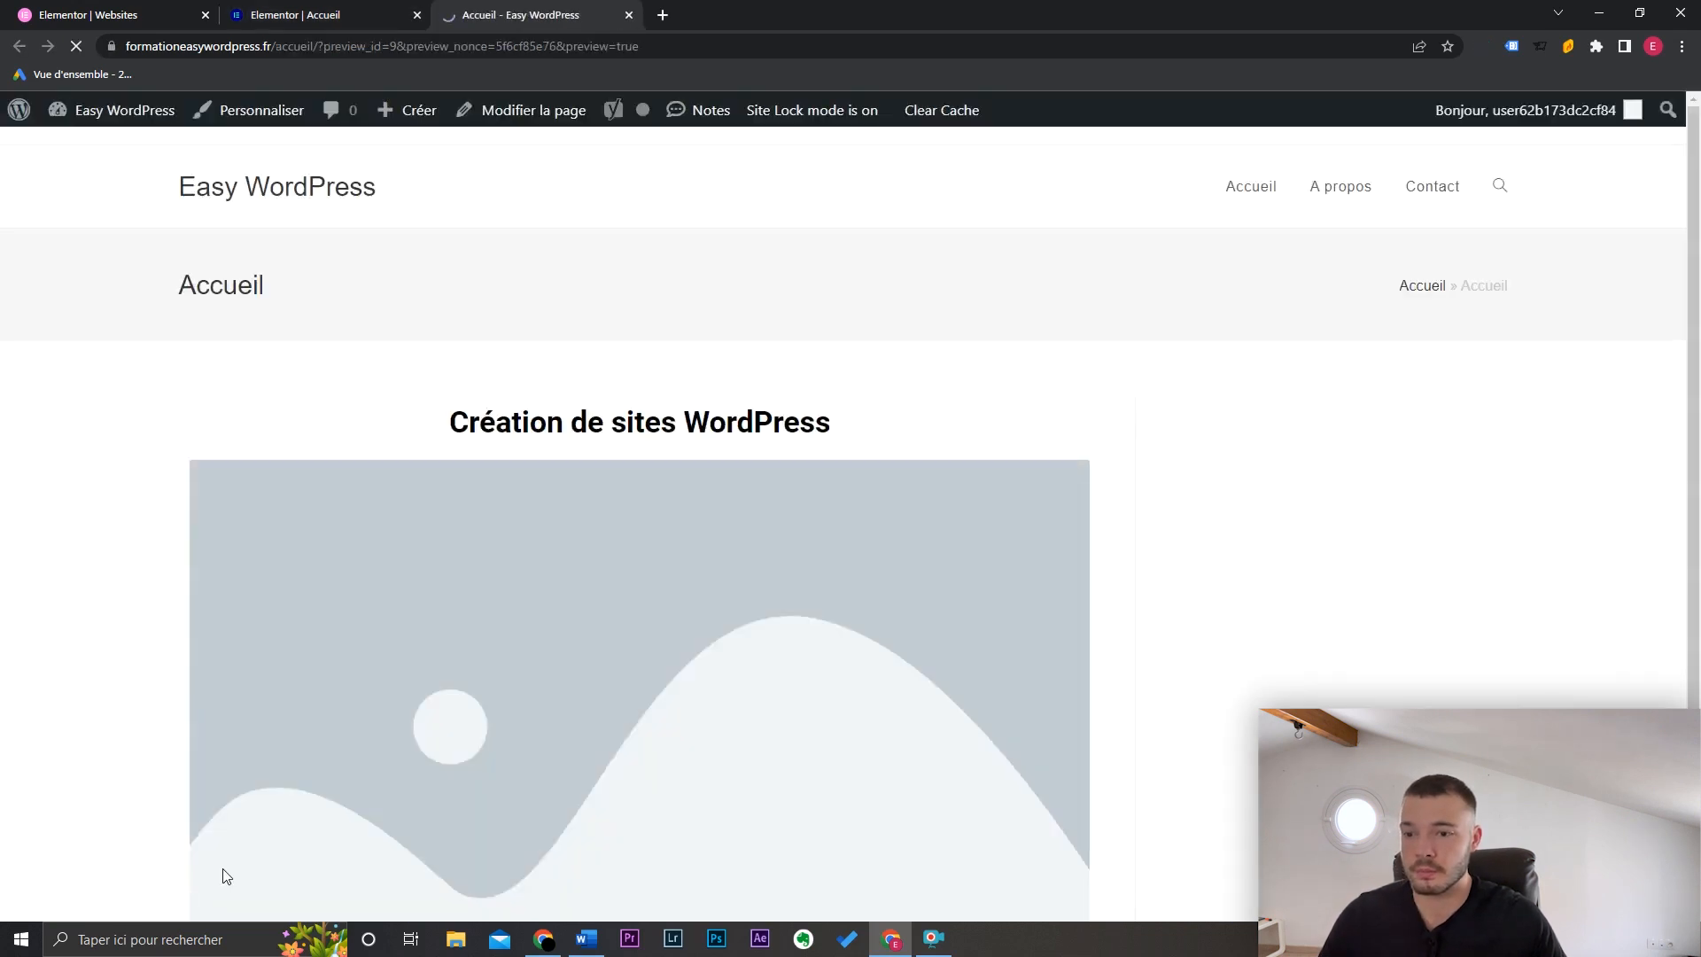
pyautogui.moveTo(1696, 226)
pyautogui.mouseDown()
pyautogui.moveTo(1700, 465)
pyautogui.moveTo(1700, 248)
pyautogui.mouseUp()
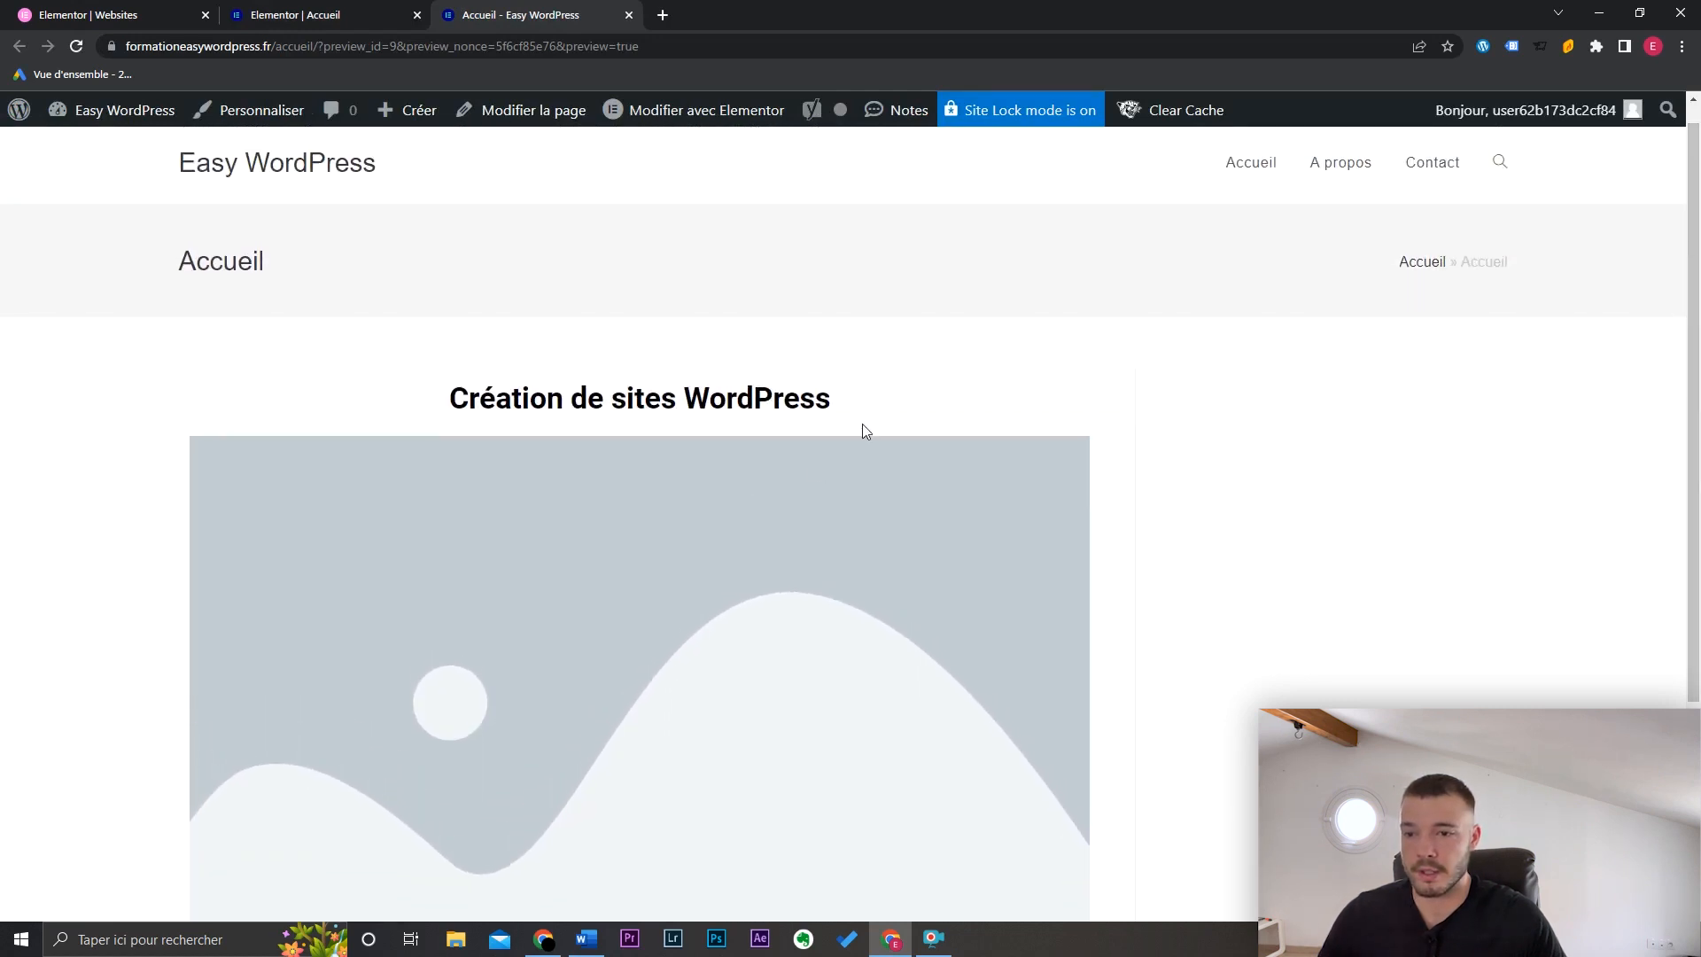
pyautogui.scroll(-2, 1006, 398)
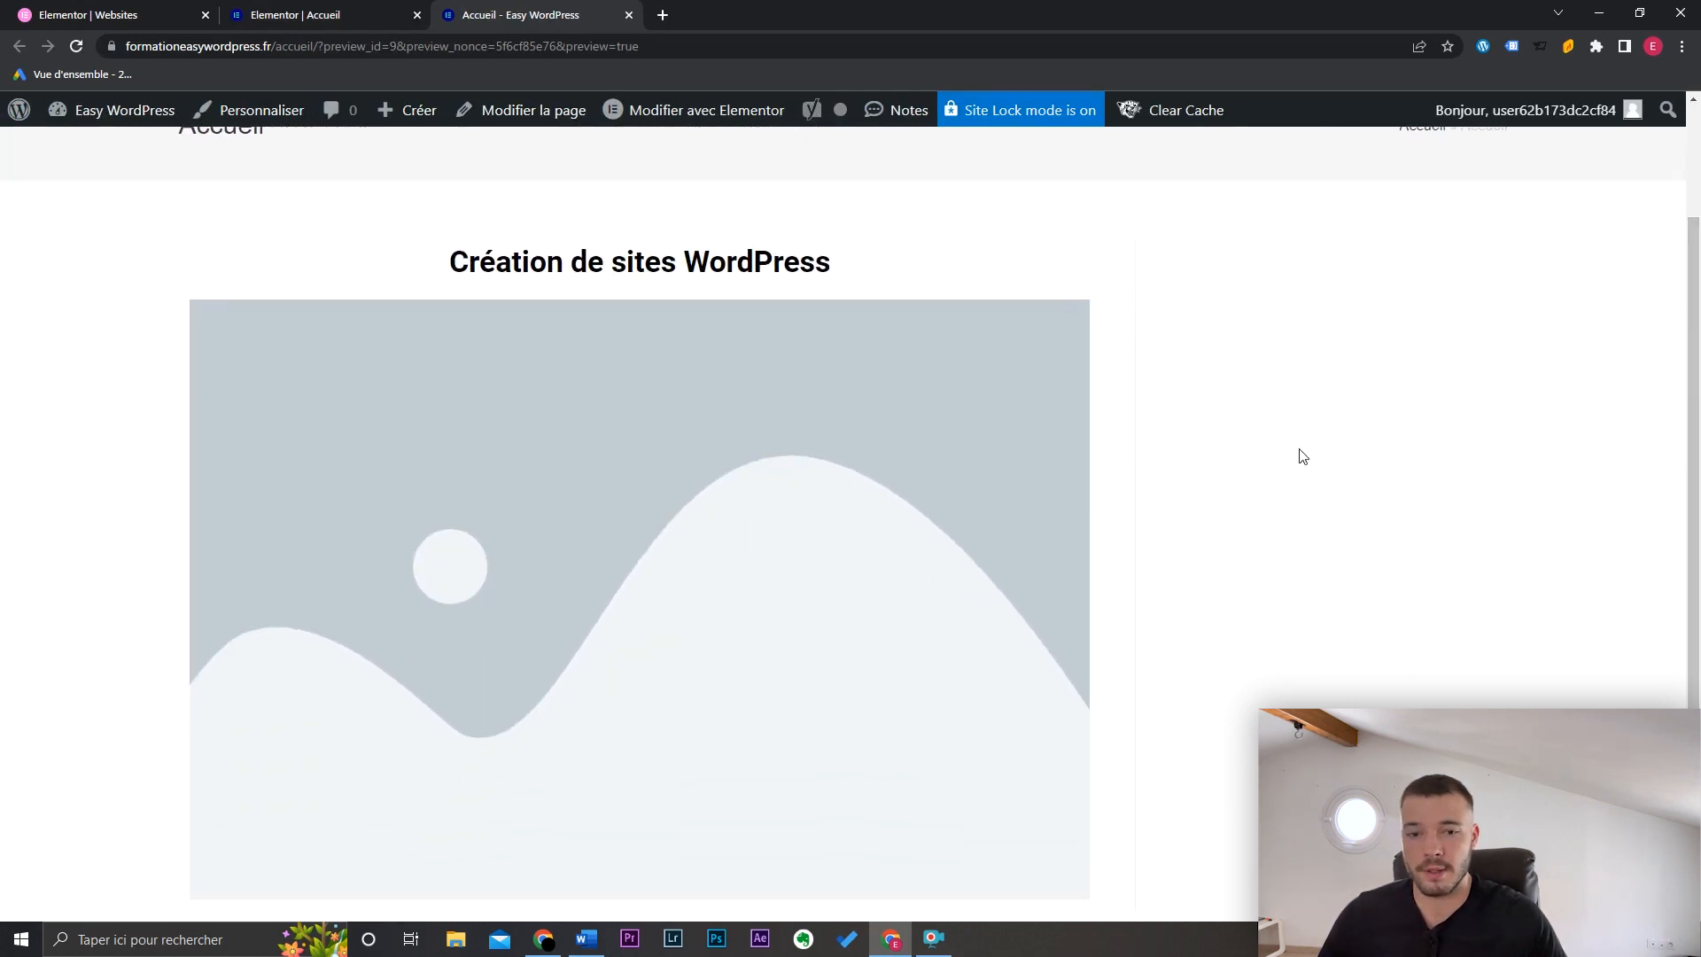
pyautogui.scroll(2, 619, 313)
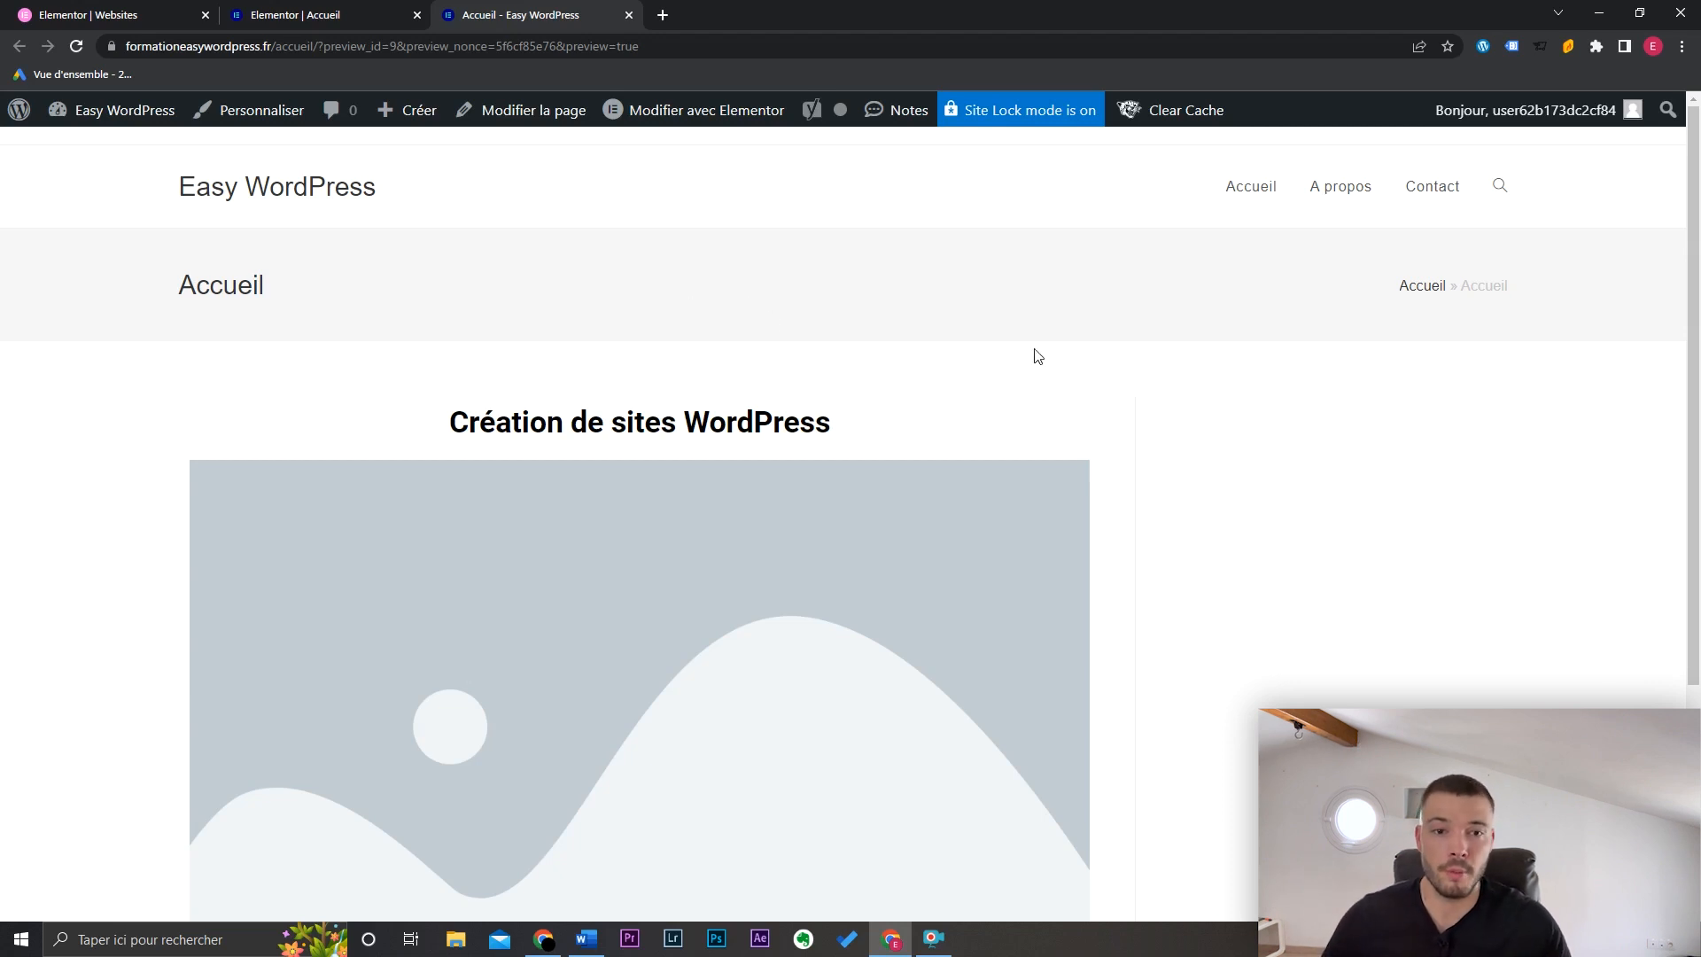
pyautogui.click(1341, 196)
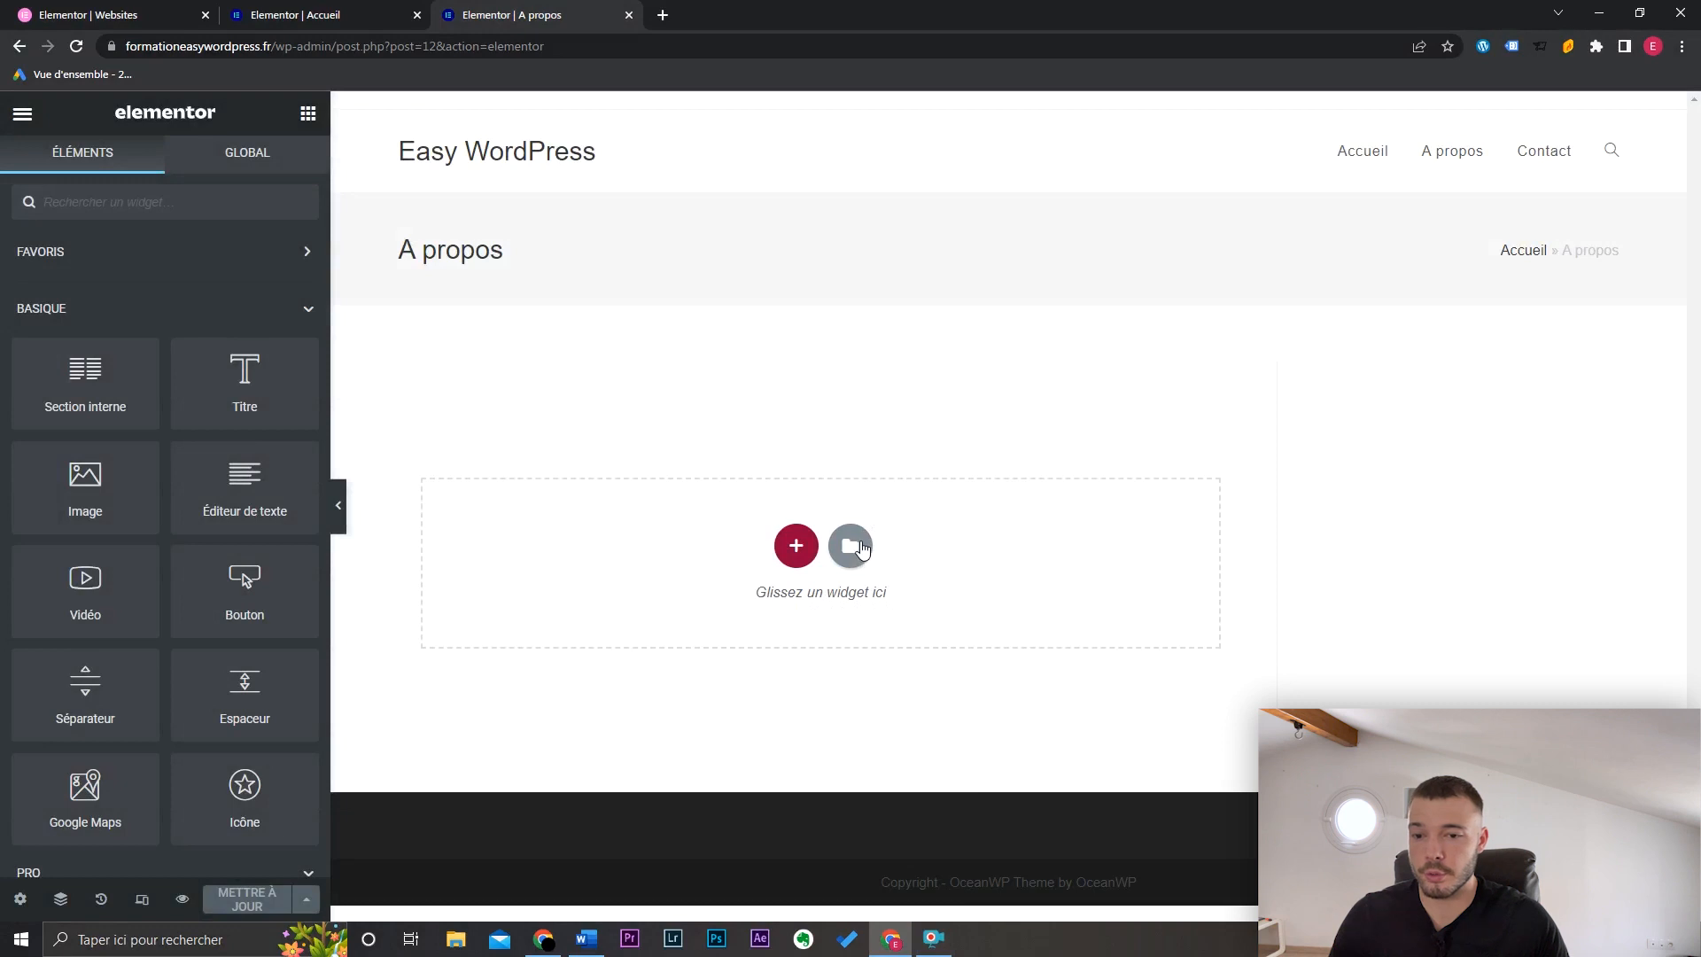
# Step: Search page templates for 'about' and insert the Creative Digital Agency About template with its page settings
pyautogui.click(859, 546)
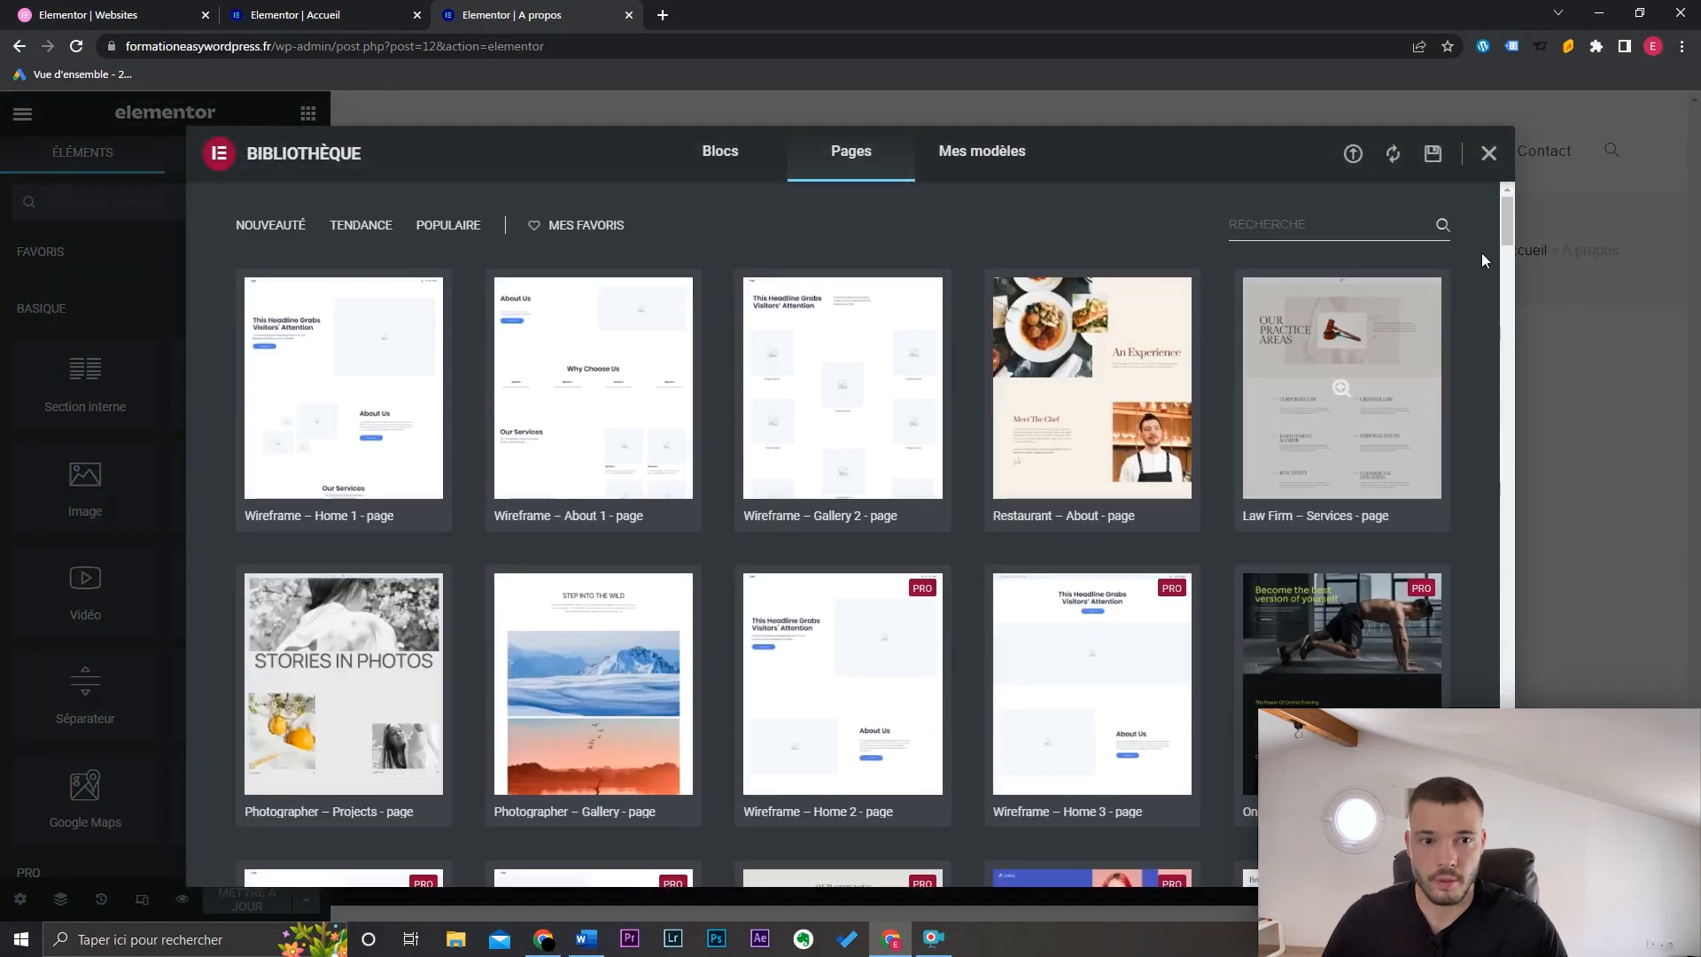
pyautogui.moveTo(1506, 229)
pyautogui.mouseDown()
pyautogui.moveTo(1506, 290)
pyautogui.moveTo(1510, 220)
pyautogui.mouseUp()
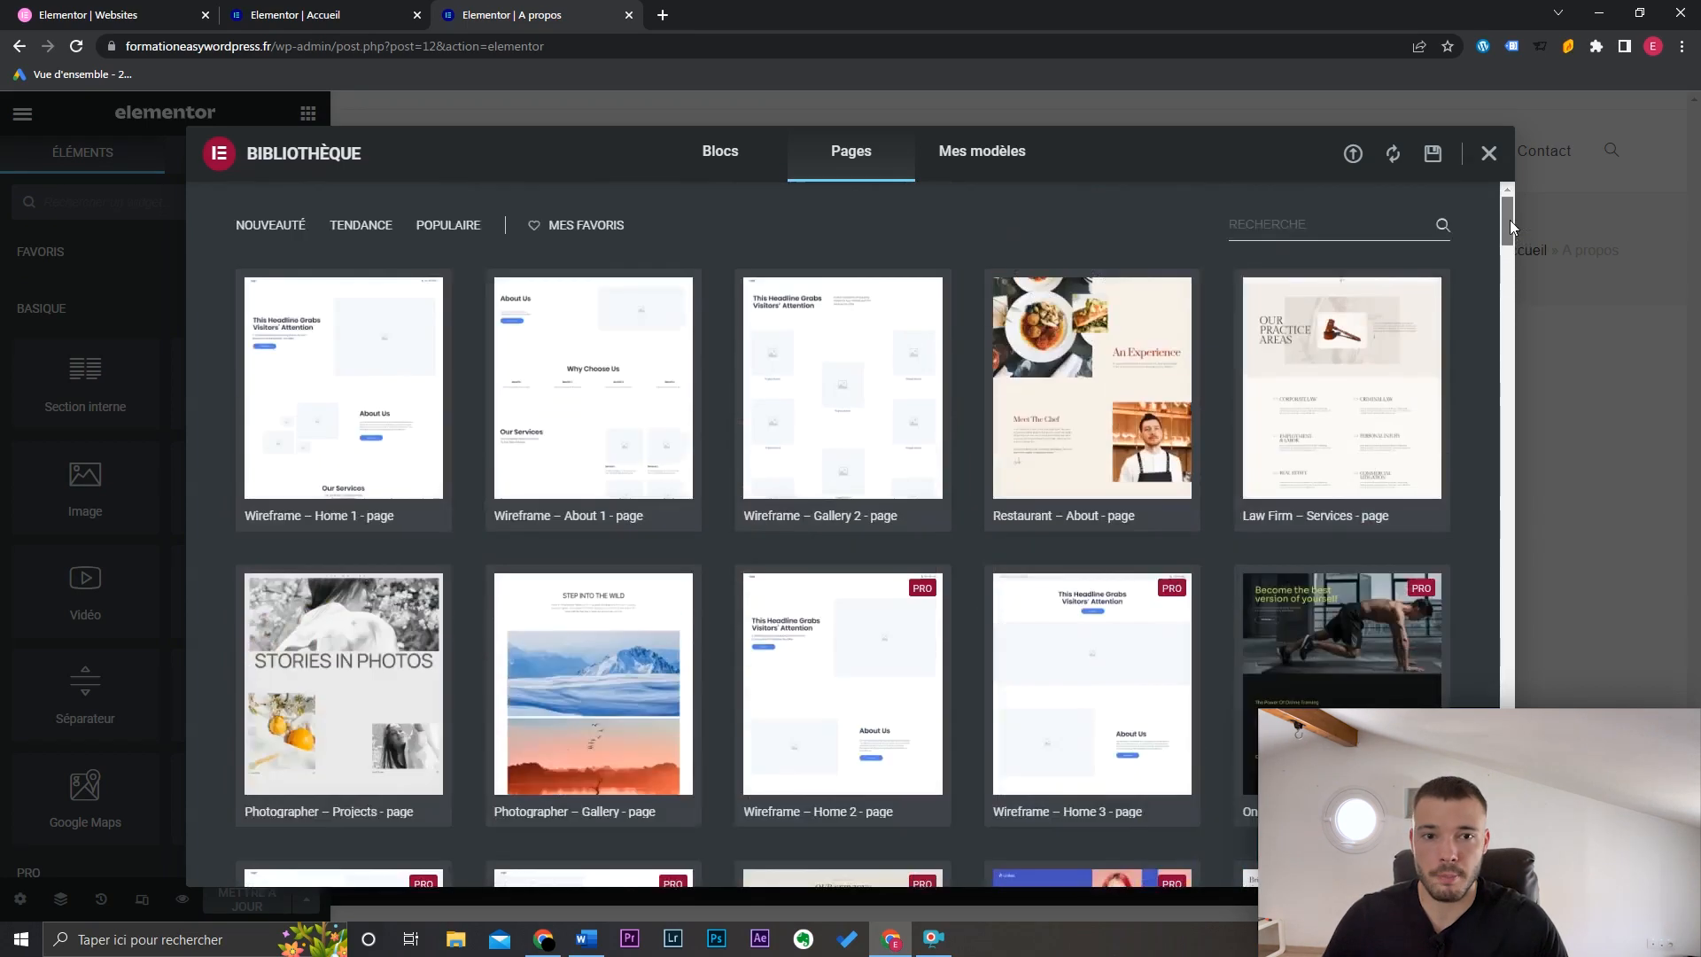
pyautogui.click(1354, 232)
pyautogui.write('about')
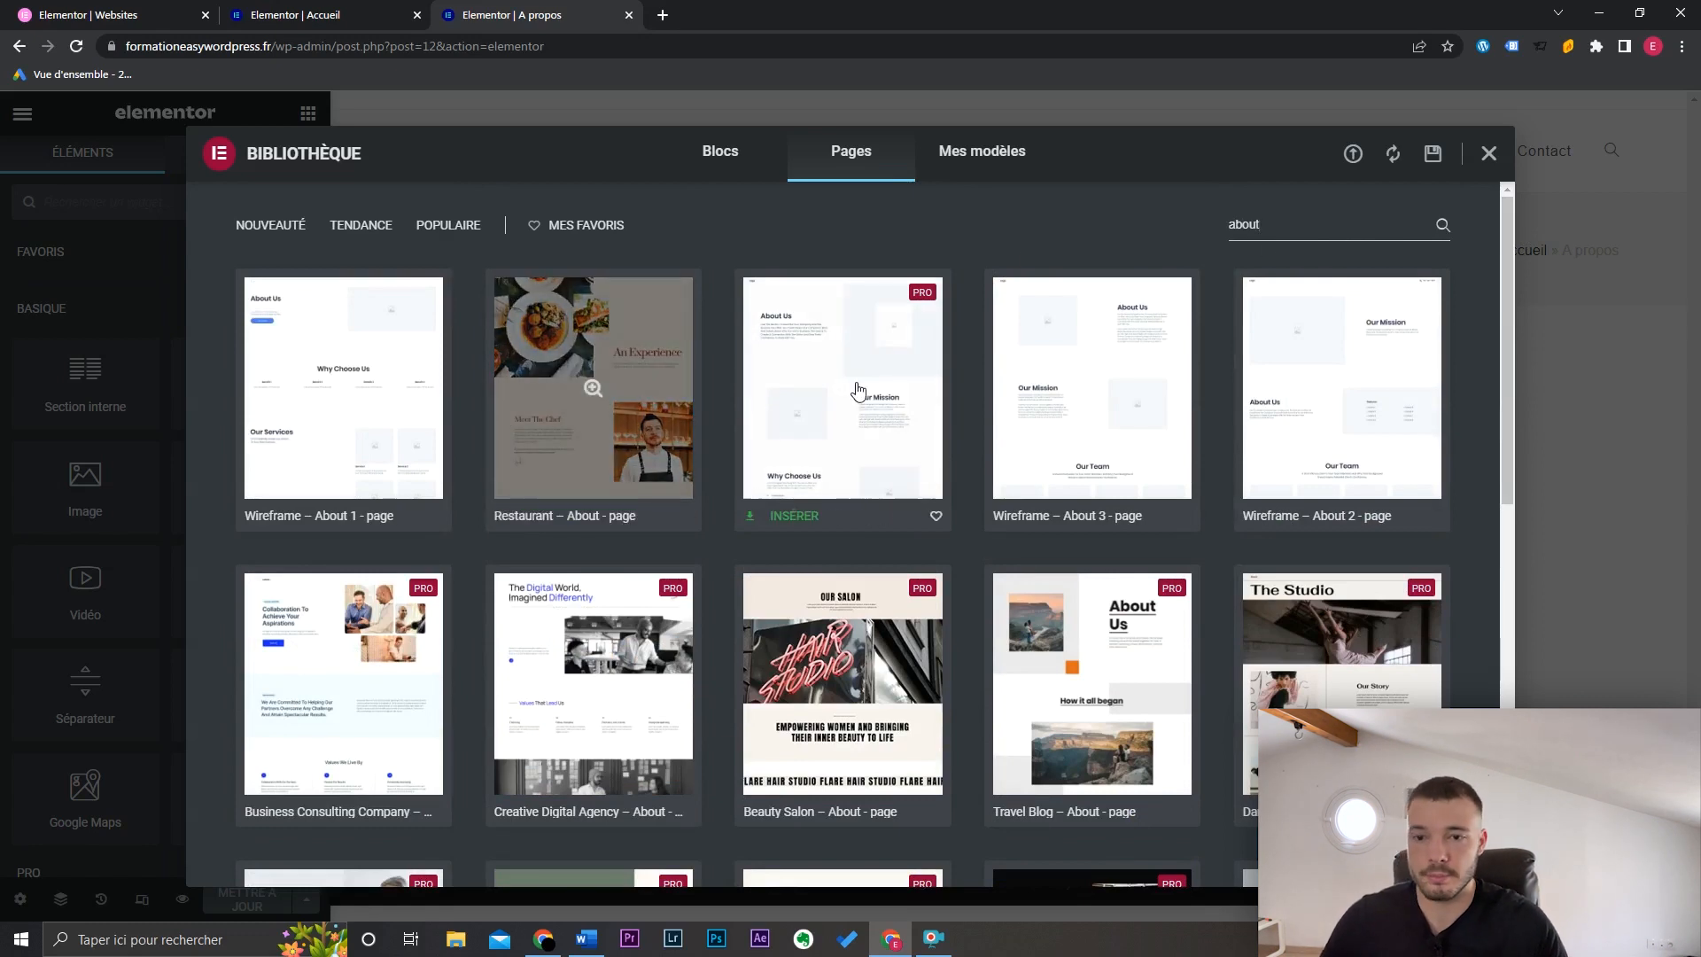
pyautogui.moveTo(1511, 251); pyautogui.dragTo(1512, 278)
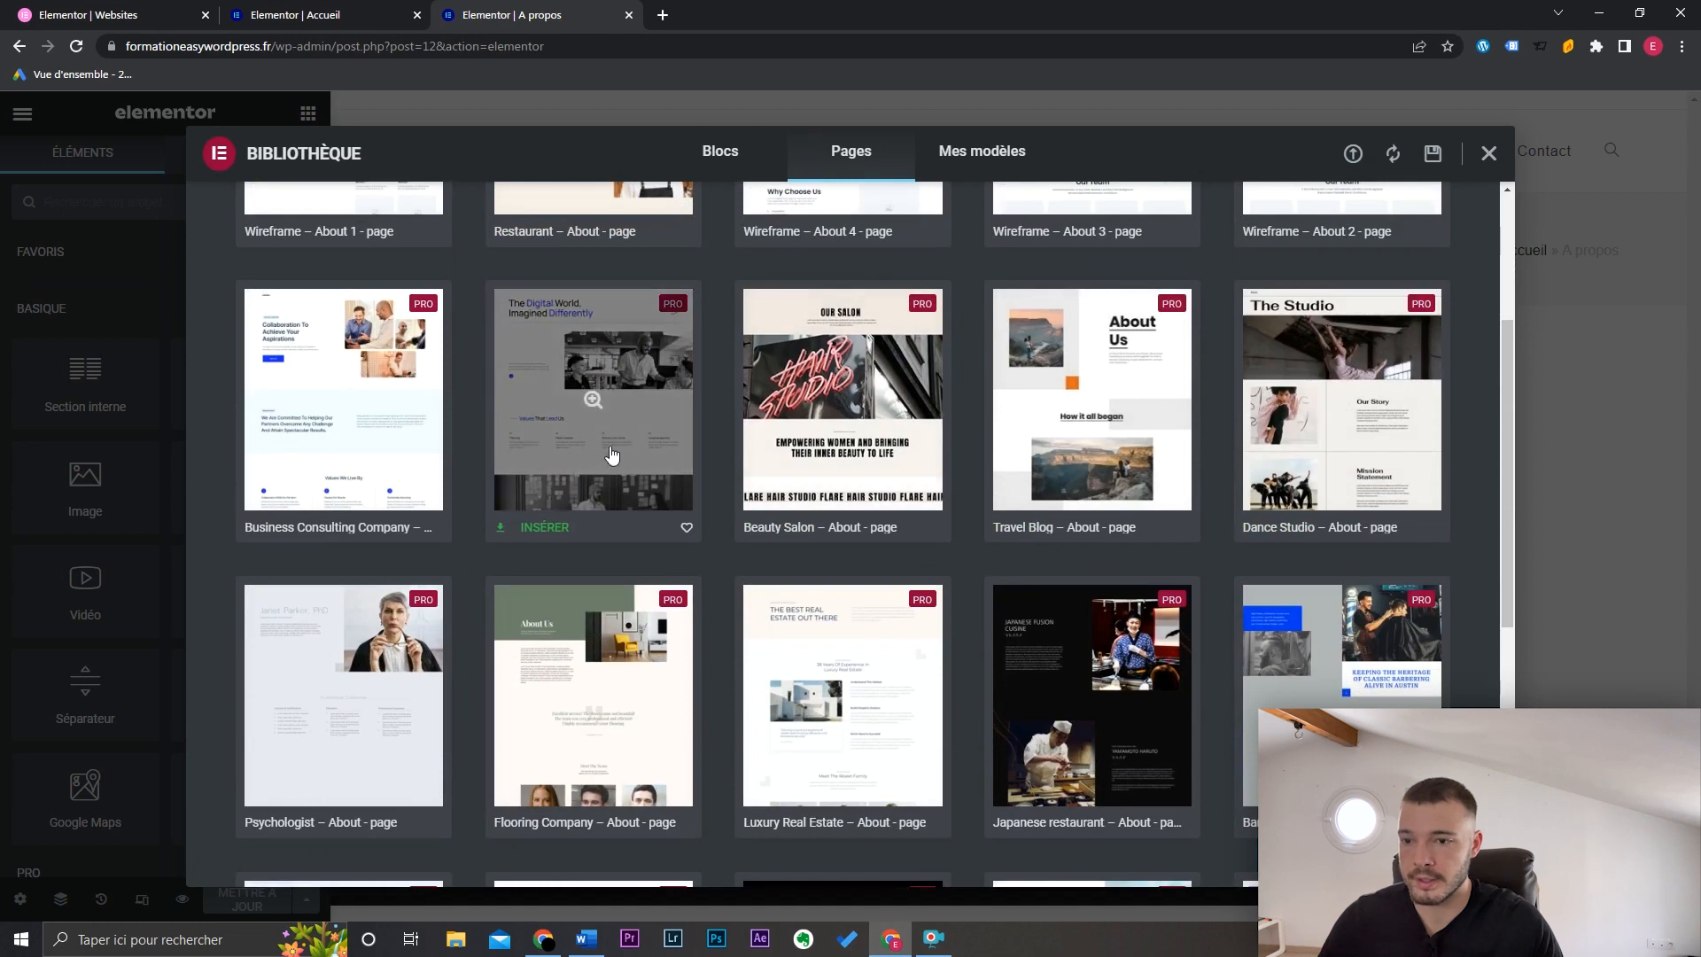
pyautogui.click(598, 407)
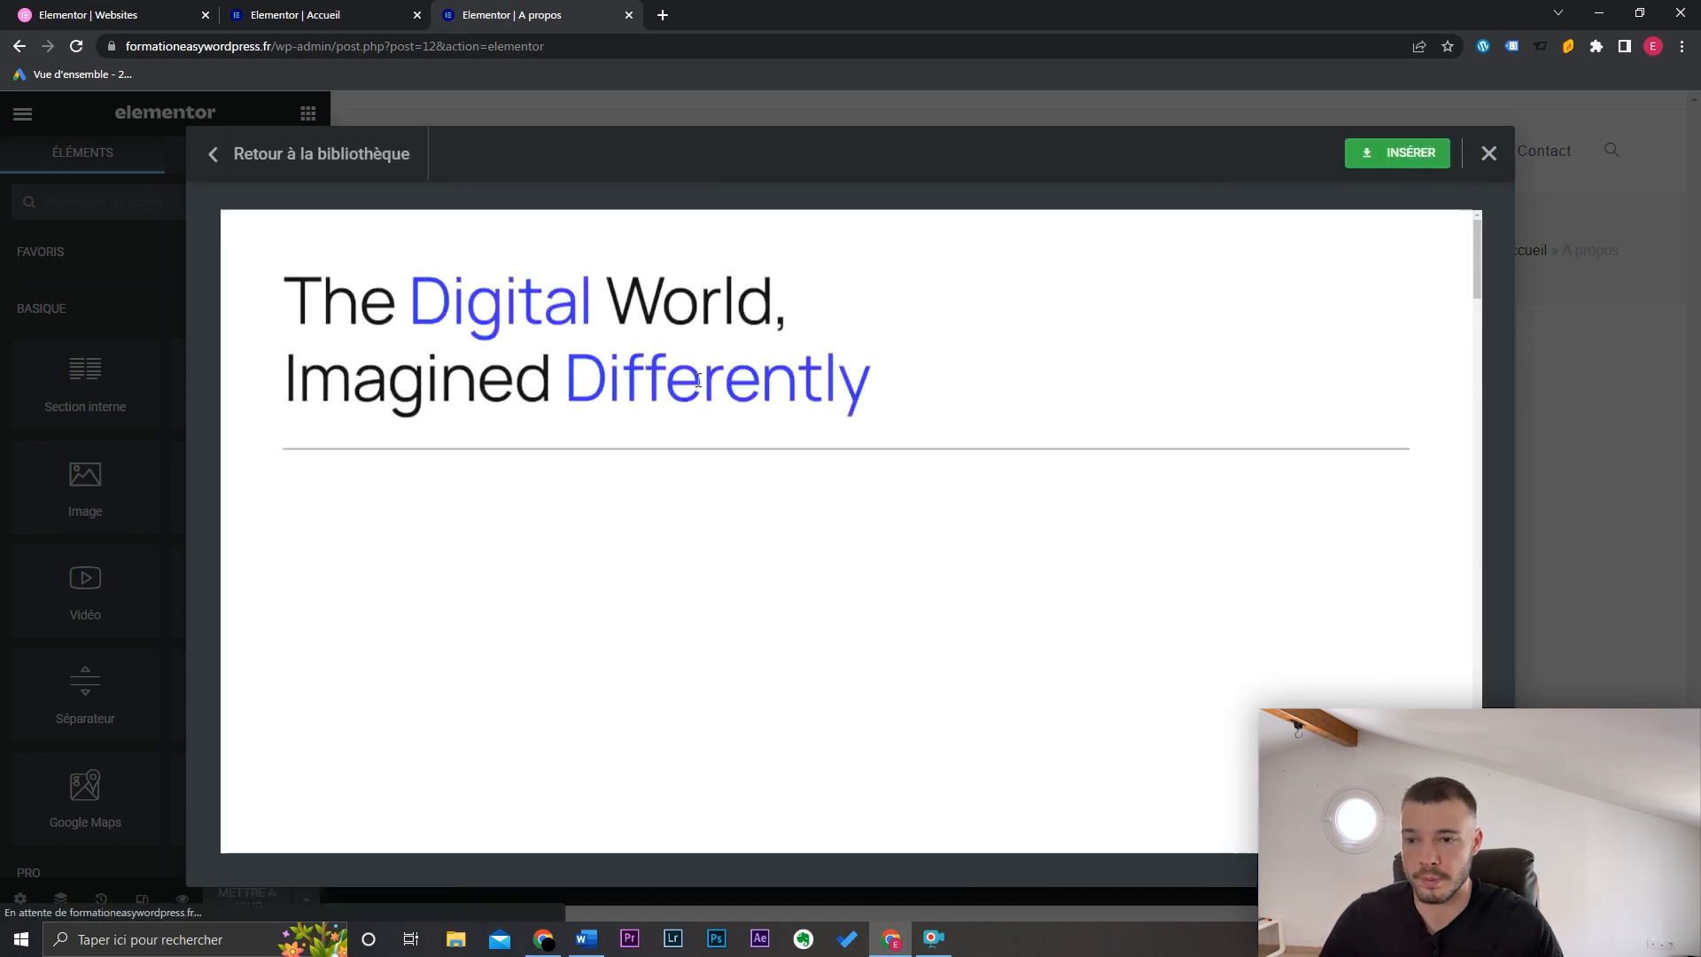
pyautogui.moveTo(1478, 252)
pyautogui.mouseDown()
pyautogui.moveTo(1491, 481)
pyautogui.moveTo(1537, 673)
pyautogui.moveTo(1535, 436)
pyautogui.moveTo(1499, 259)
pyautogui.mouseUp()
pyautogui.click(1402, 155)
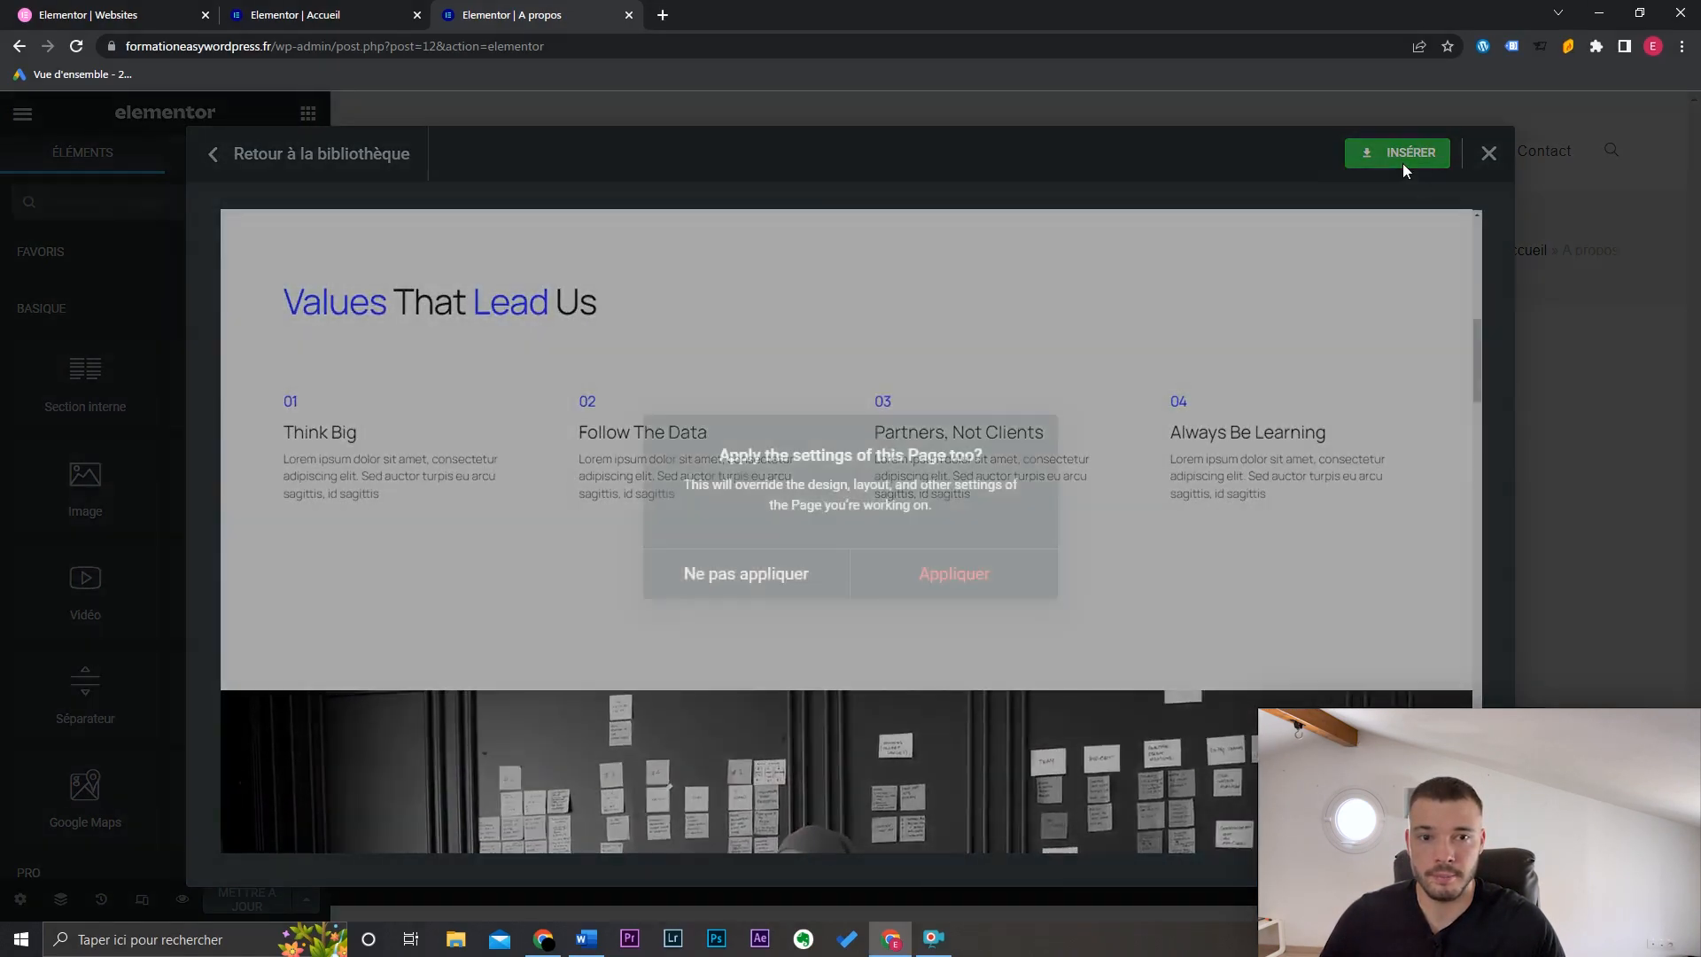
pyautogui.click(978, 581)
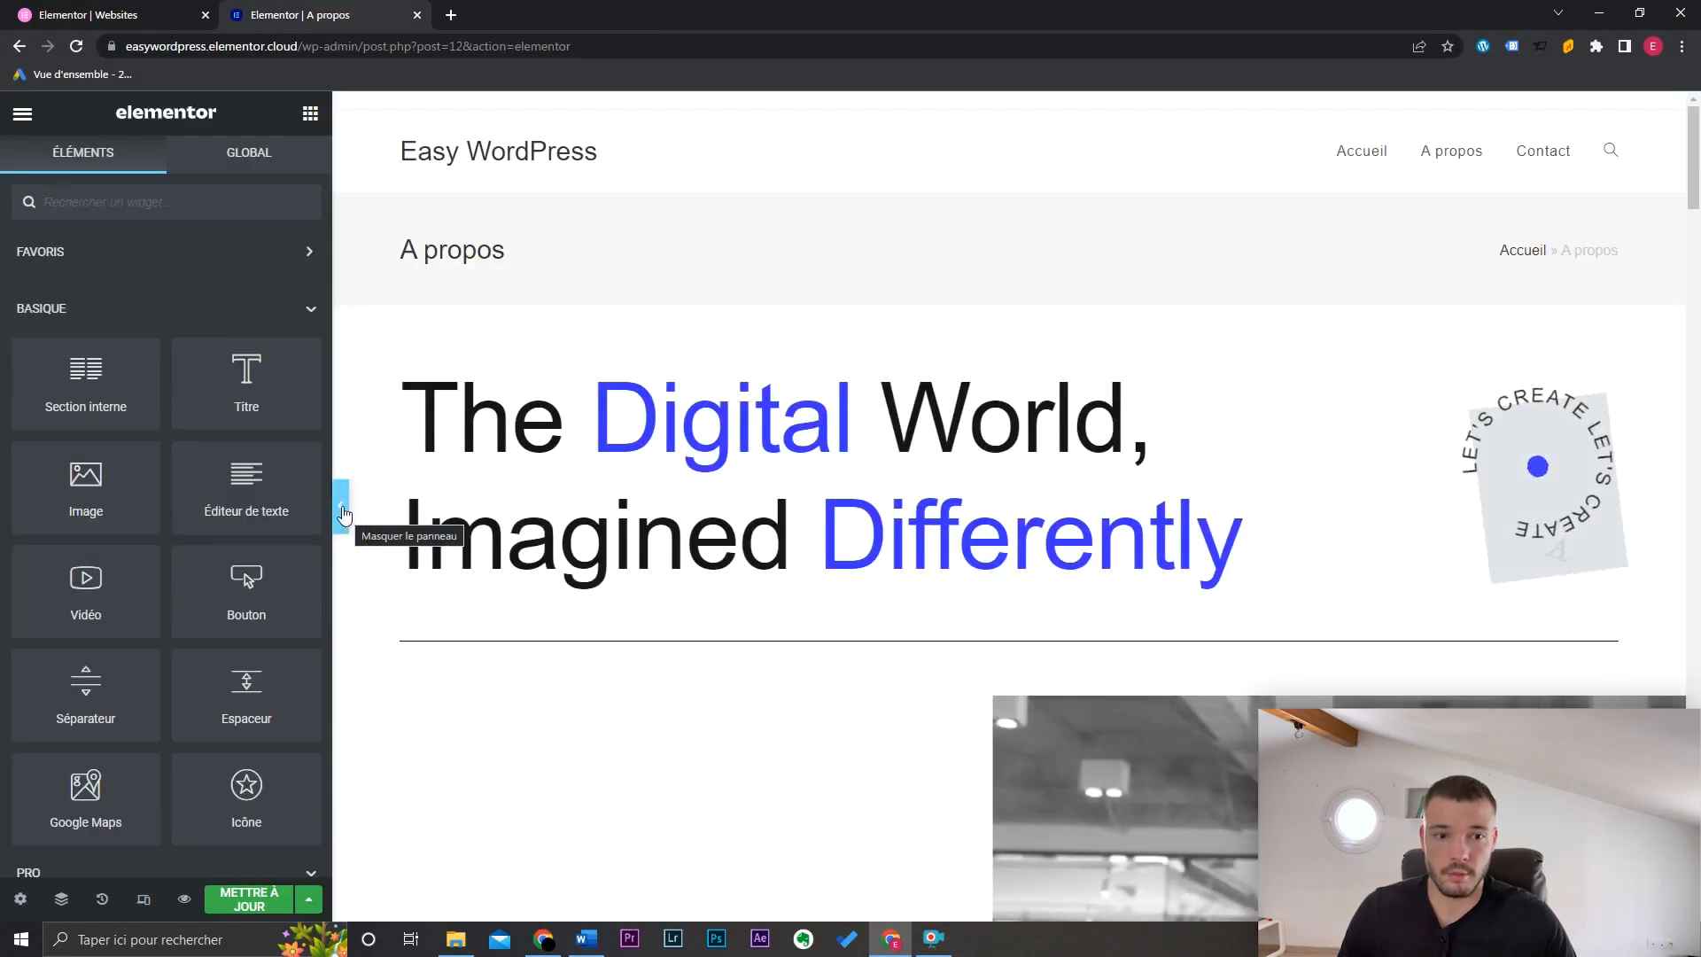
# Step: Review the template with the panel hidden, save A propos, and open the Contact page in a new tab
pyautogui.click(337, 511)
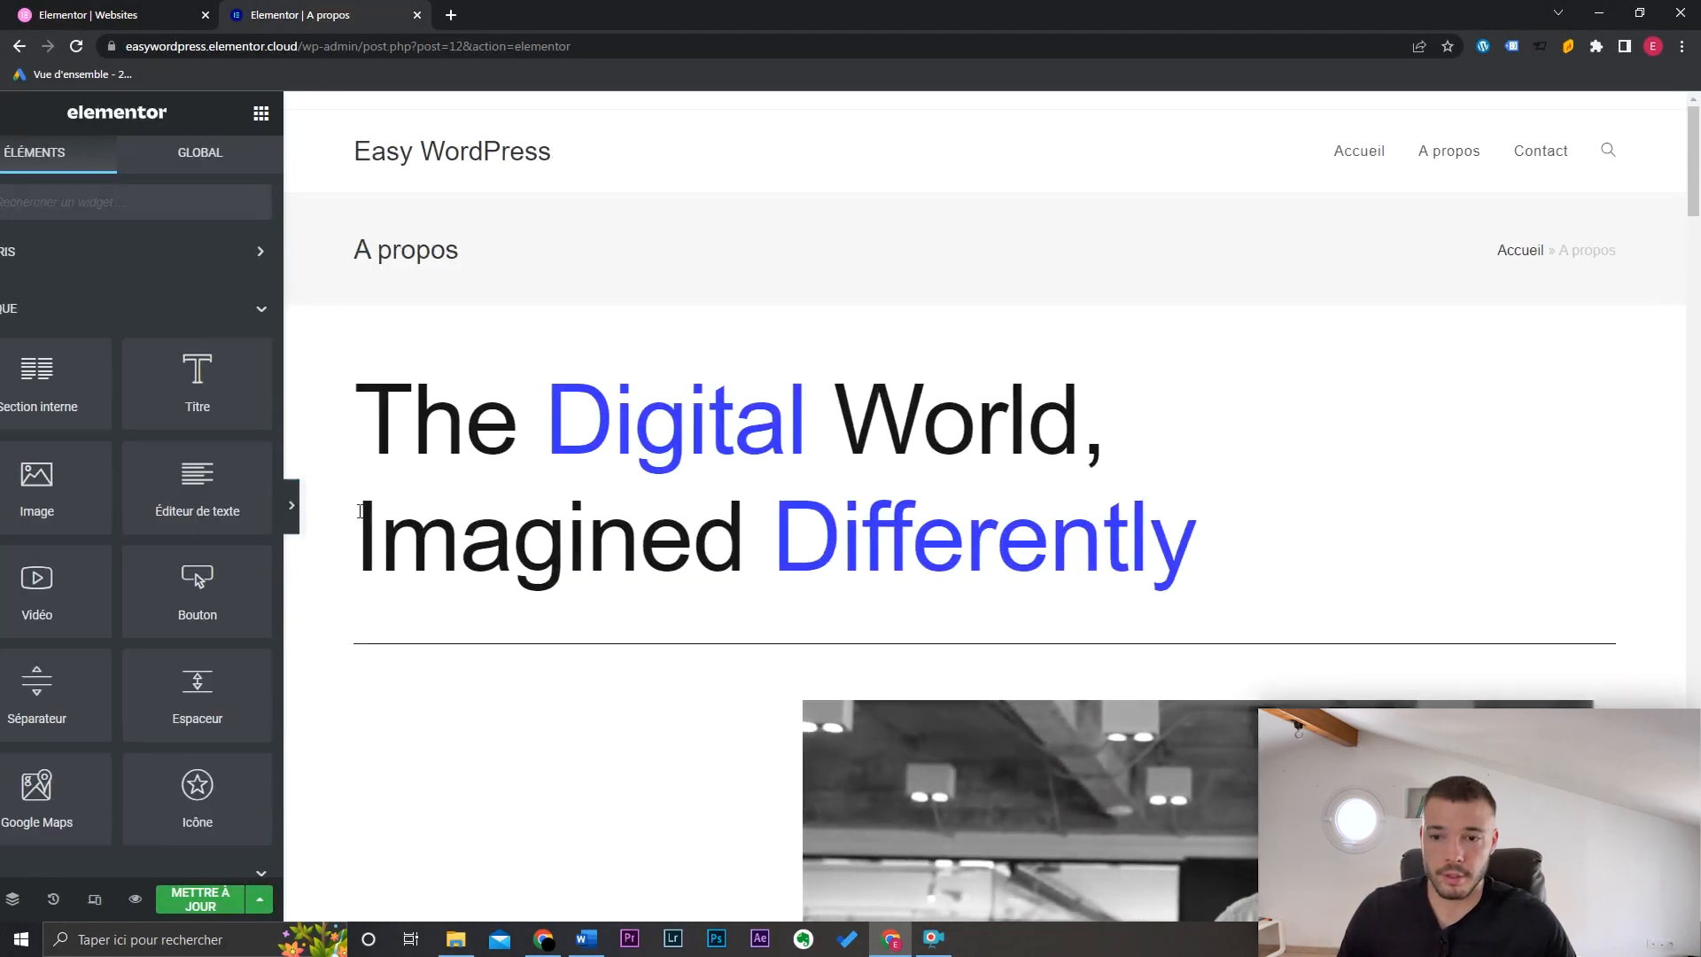
pyautogui.moveTo(1694, 168)
pyautogui.mouseDown()
pyautogui.moveTo(1698, 793)
pyautogui.moveTo(1699, 187)
pyautogui.mouseUp()
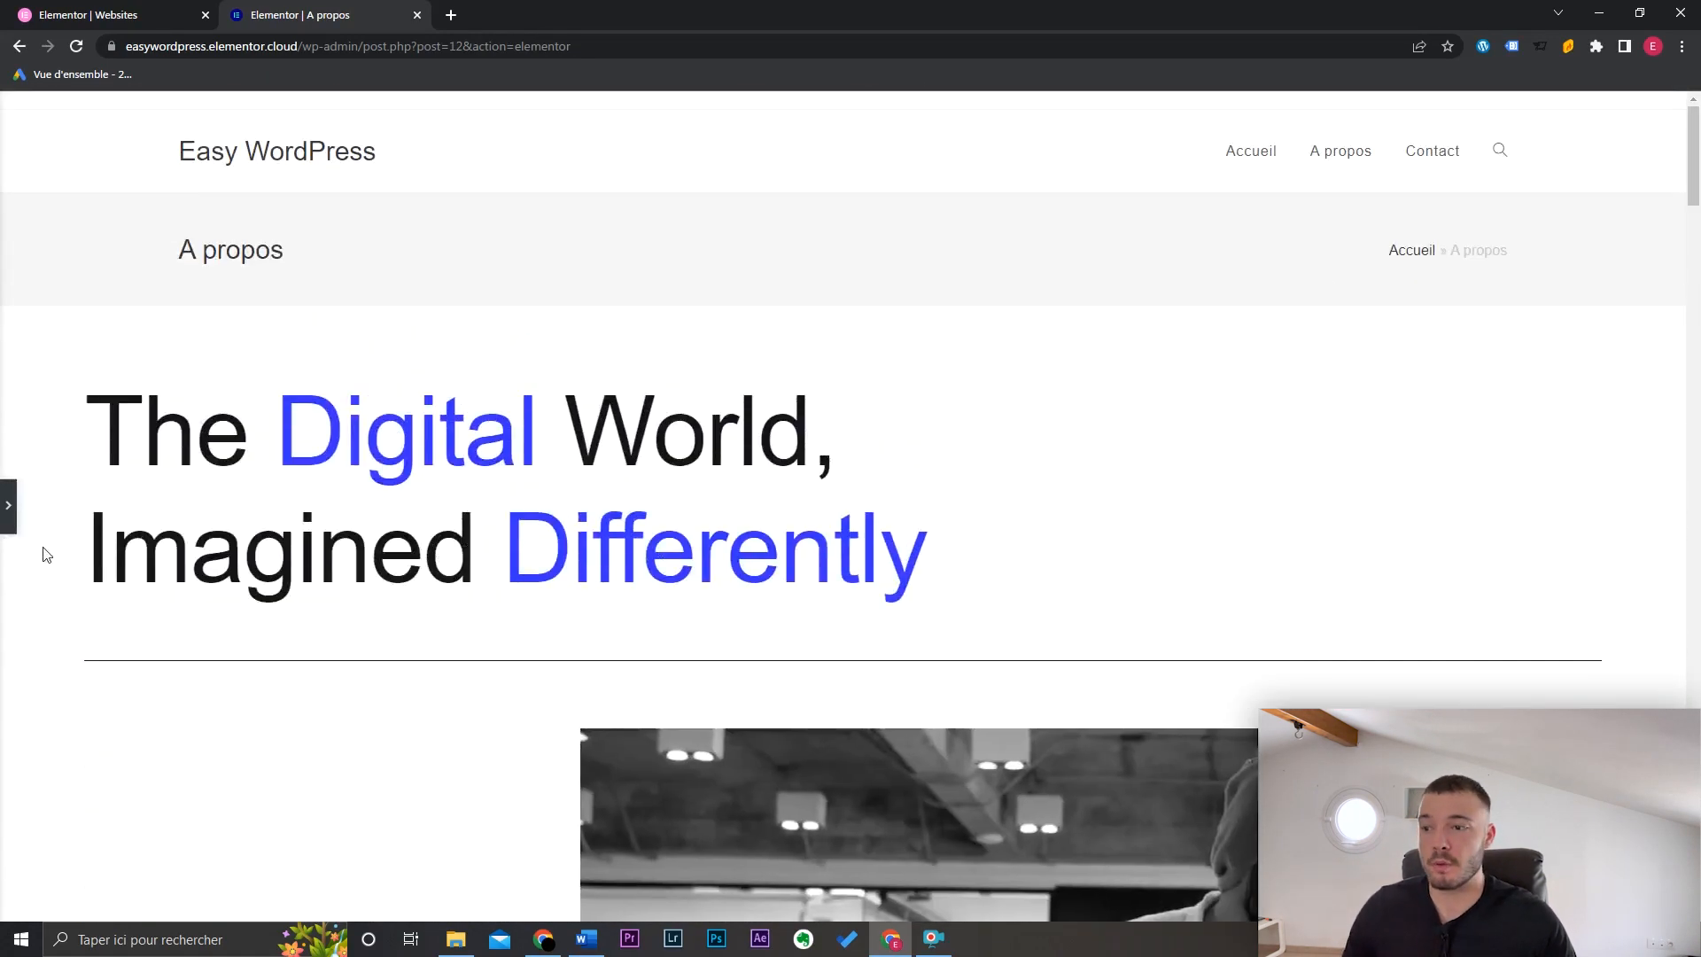
pyautogui.click(8, 505)
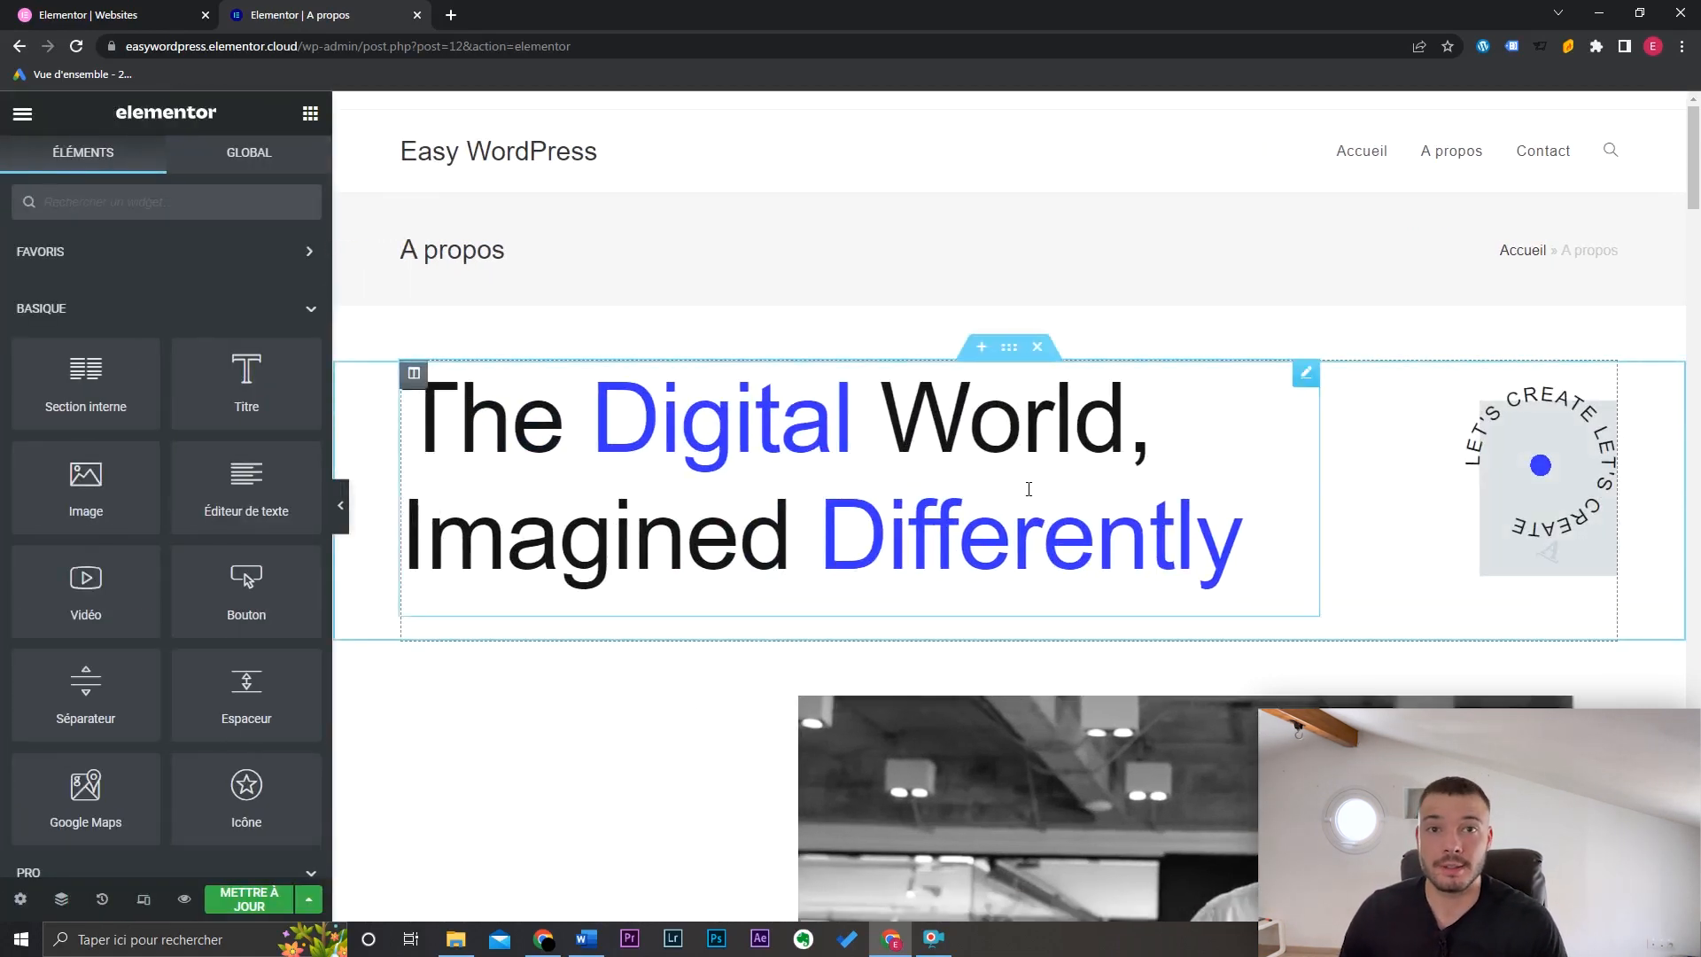
pyautogui.click(273, 894)
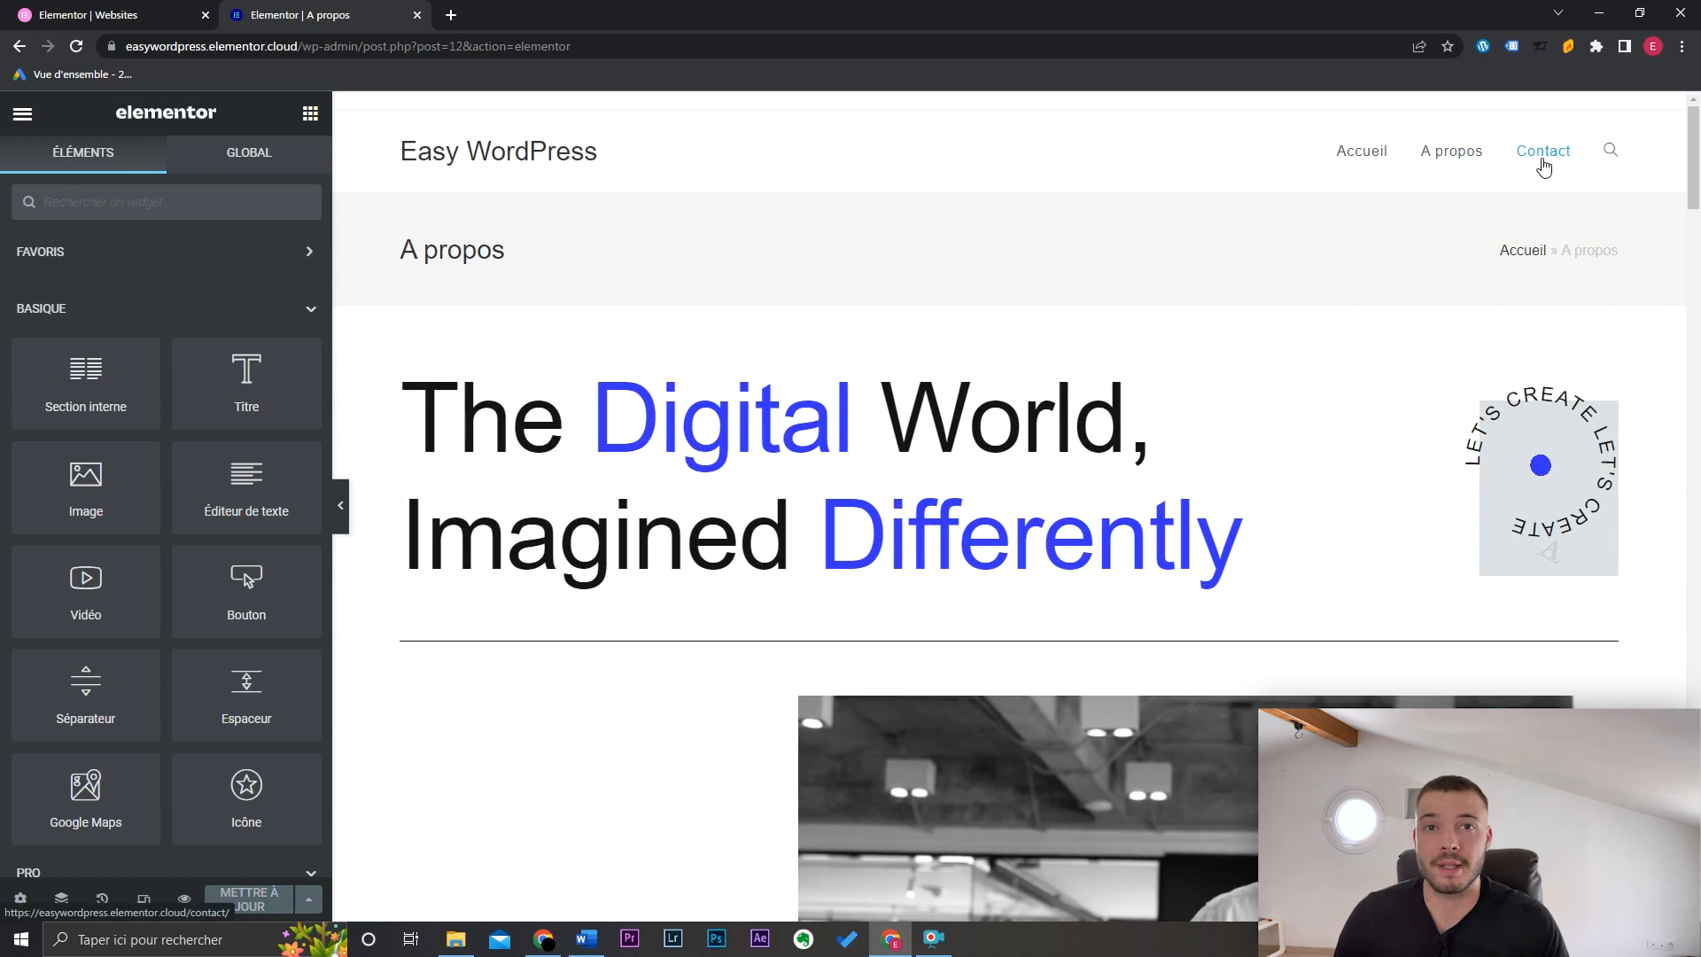
pyautogui.keyDown('ctrl'); pyautogui.click(1544, 166); pyautogui.keyUp('ctrl')
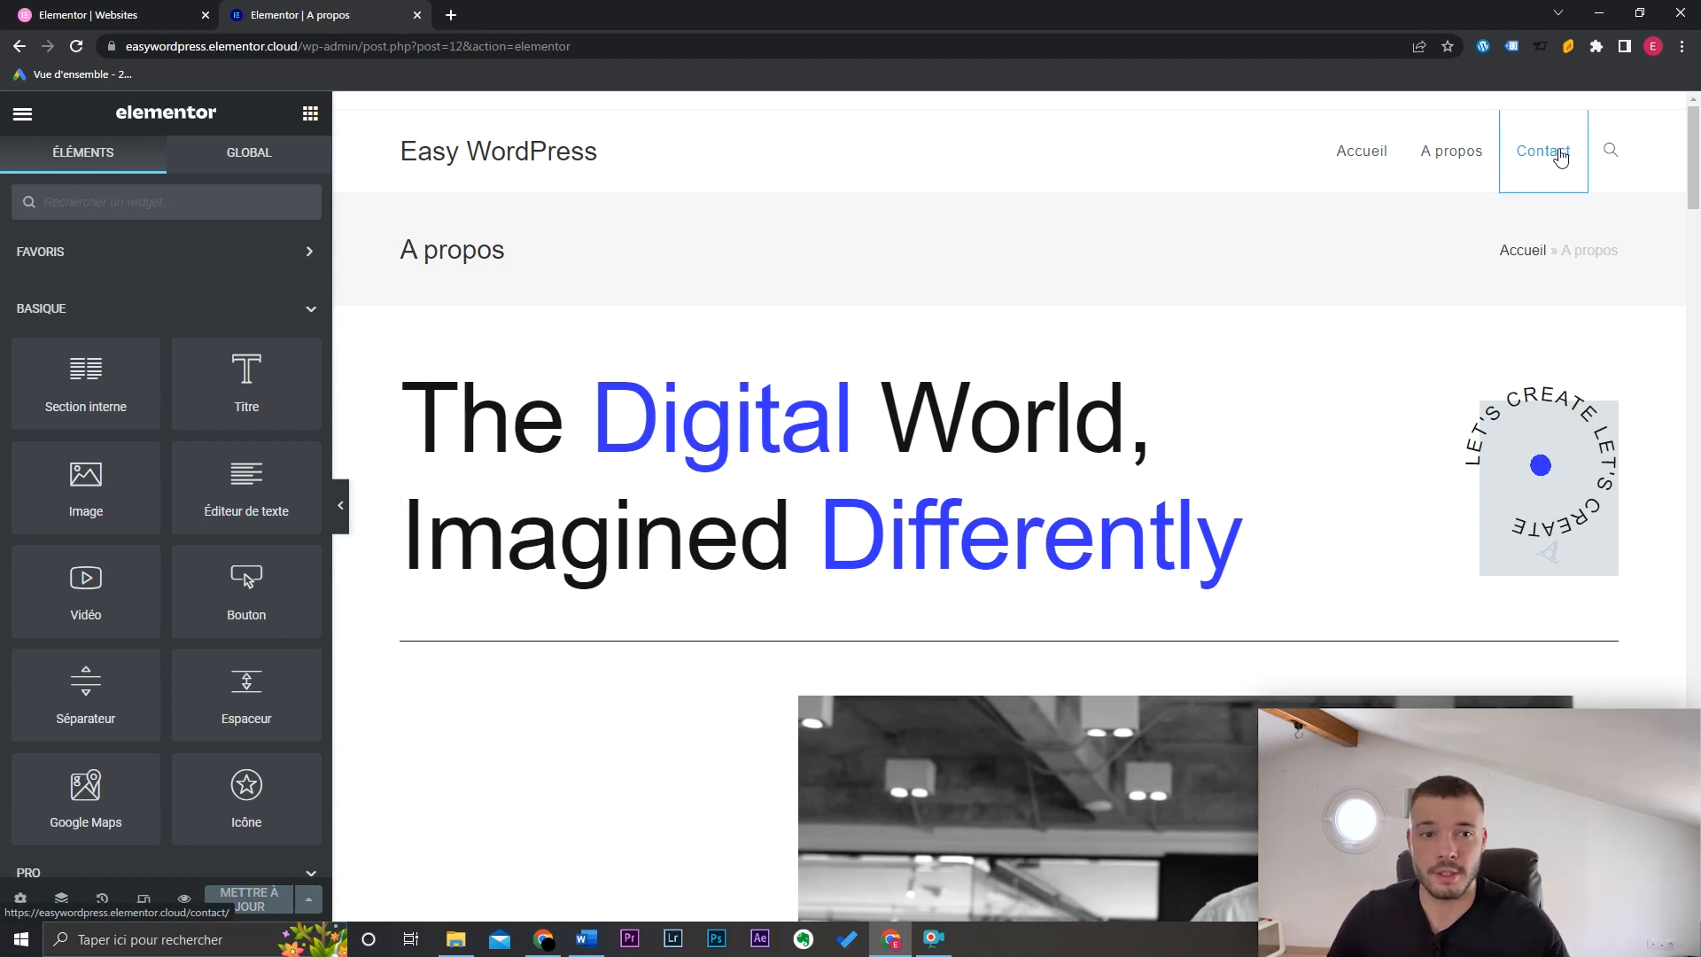
pyautogui.click(514, 15)
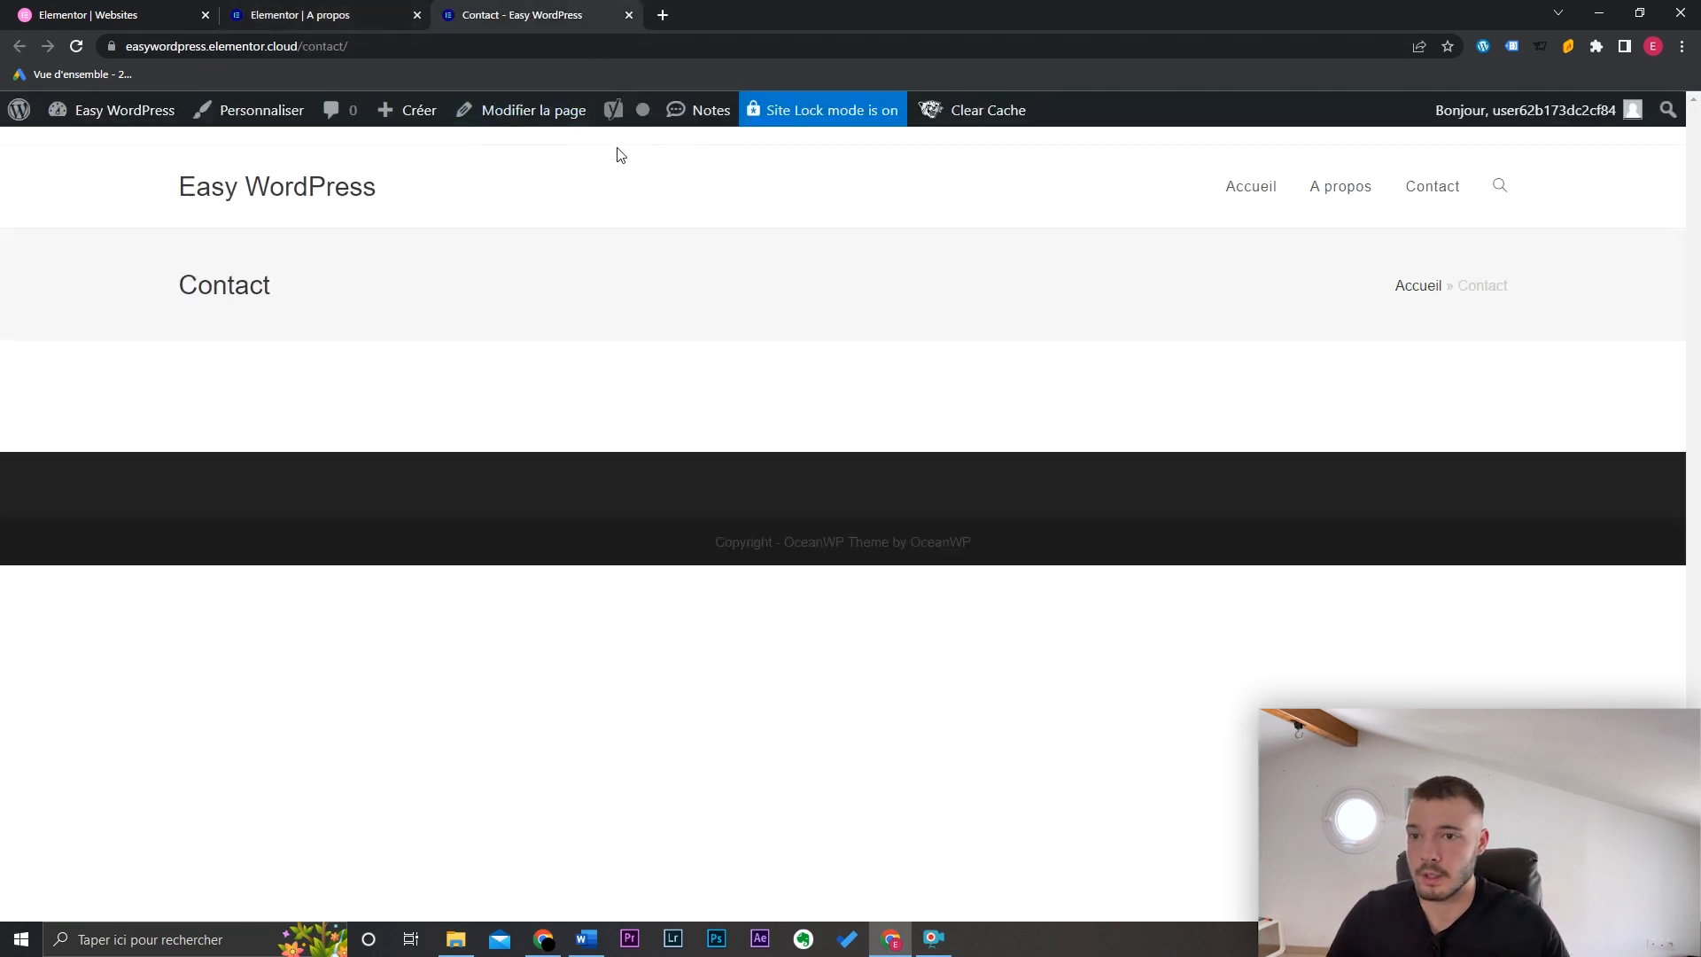
# Step: Edit Contact in Elementor, search 'form', drop the Formulaire widget in, and open its Nom field
pyautogui.click(545, 112)
pyautogui.click(561, 173)
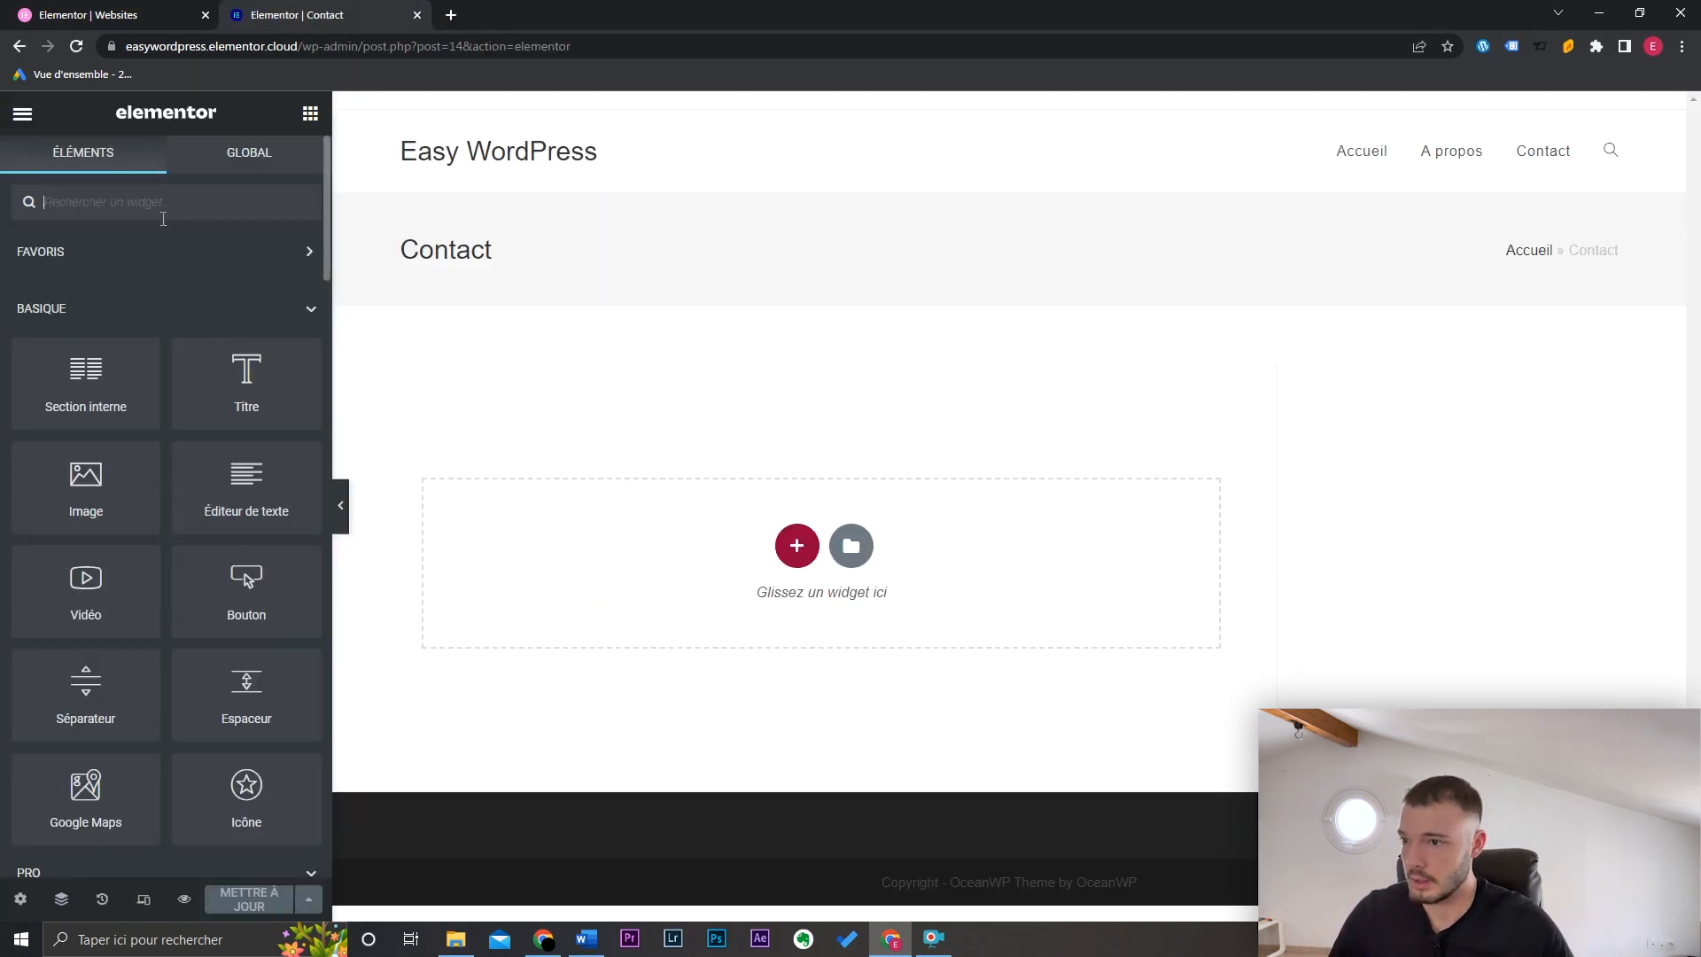
pyautogui.click(165, 205)
pyautogui.write('form')
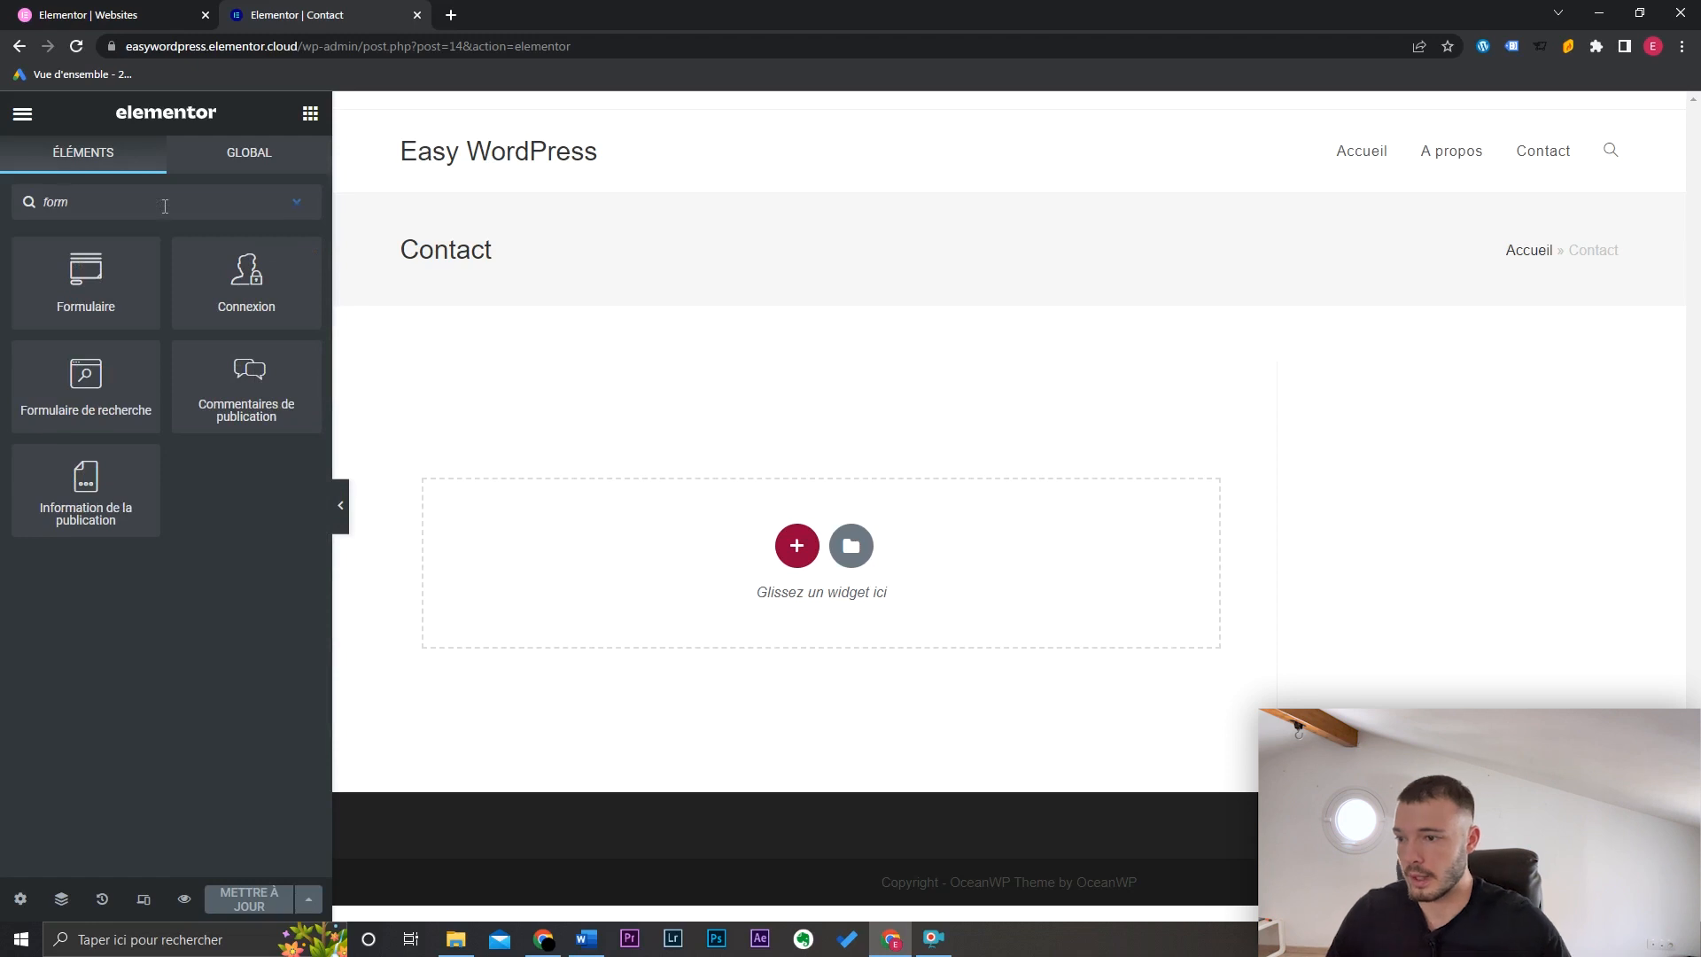
pyautogui.moveTo(144, 286); pyautogui.dragTo(756, 523)
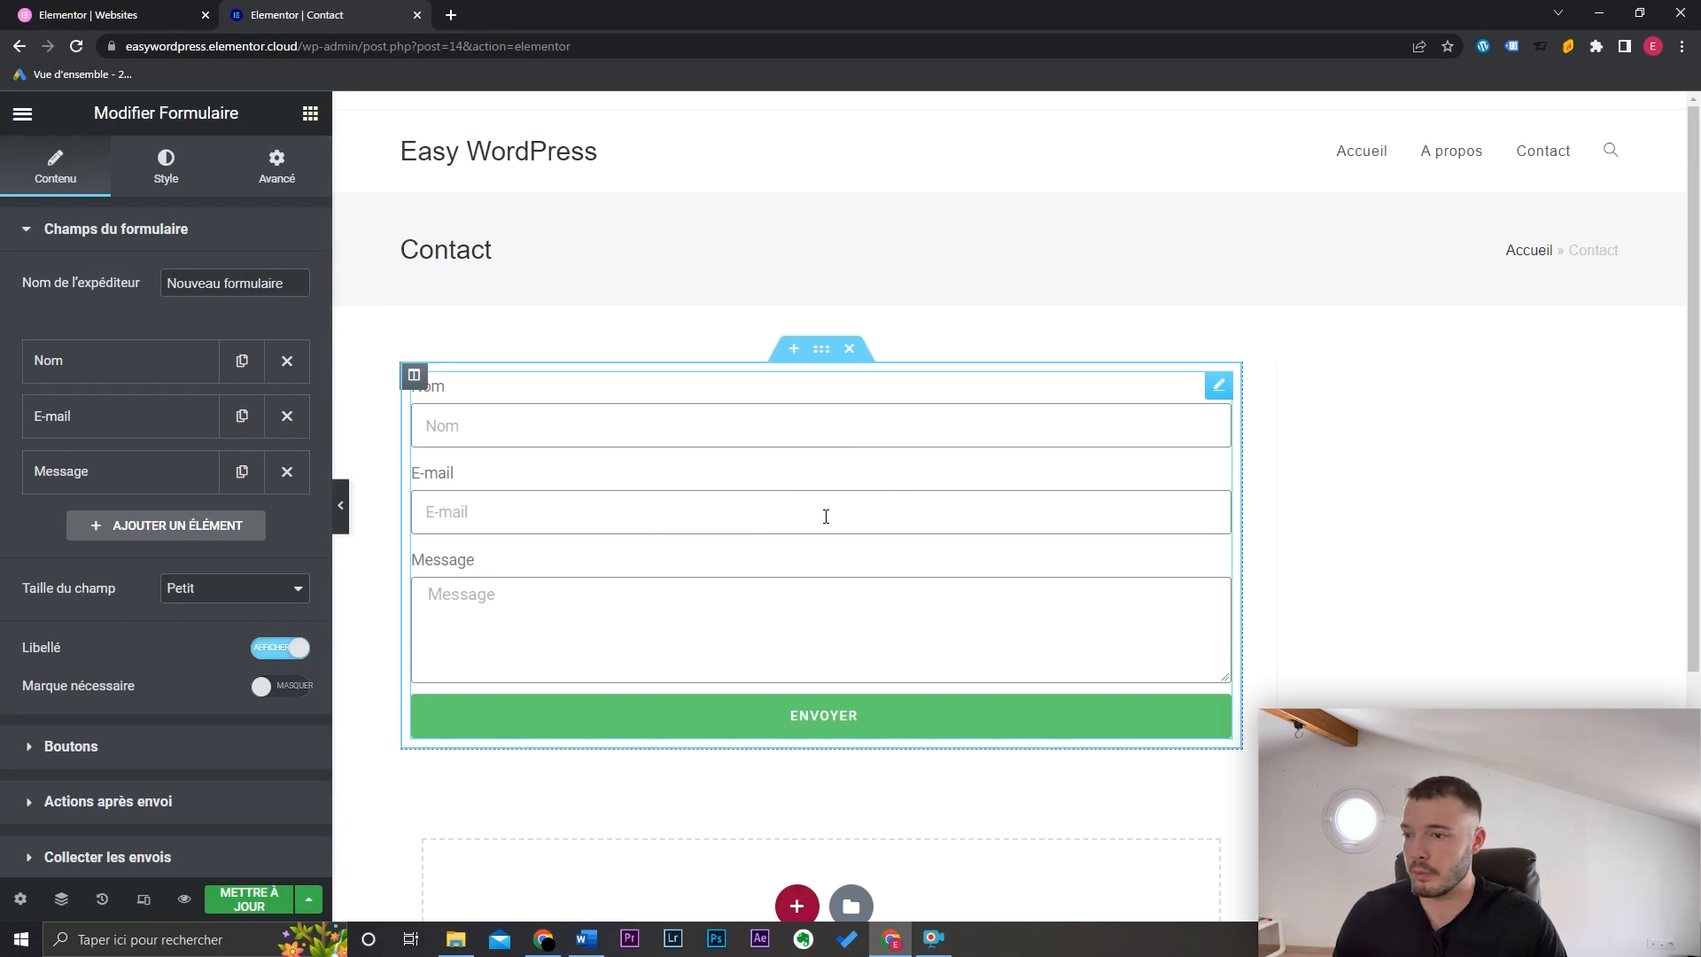
pyautogui.click(154, 372)
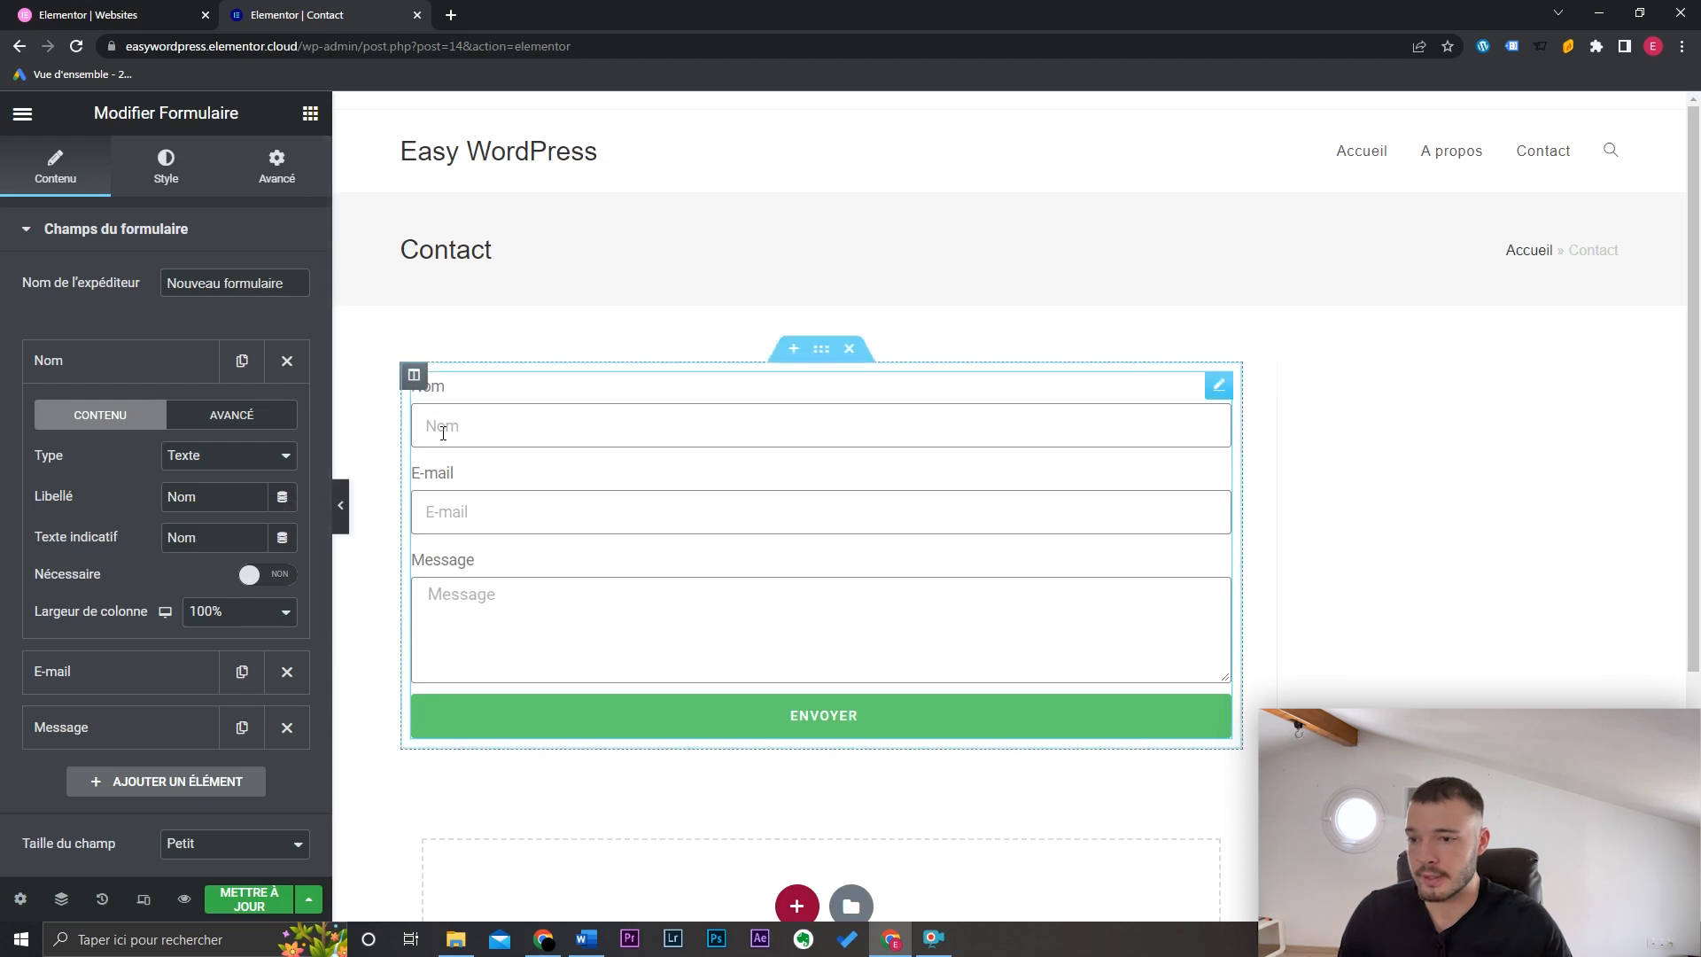
# Step: Set the Nom field's column width to 50% and duplicate it
pyautogui.click(287, 578)
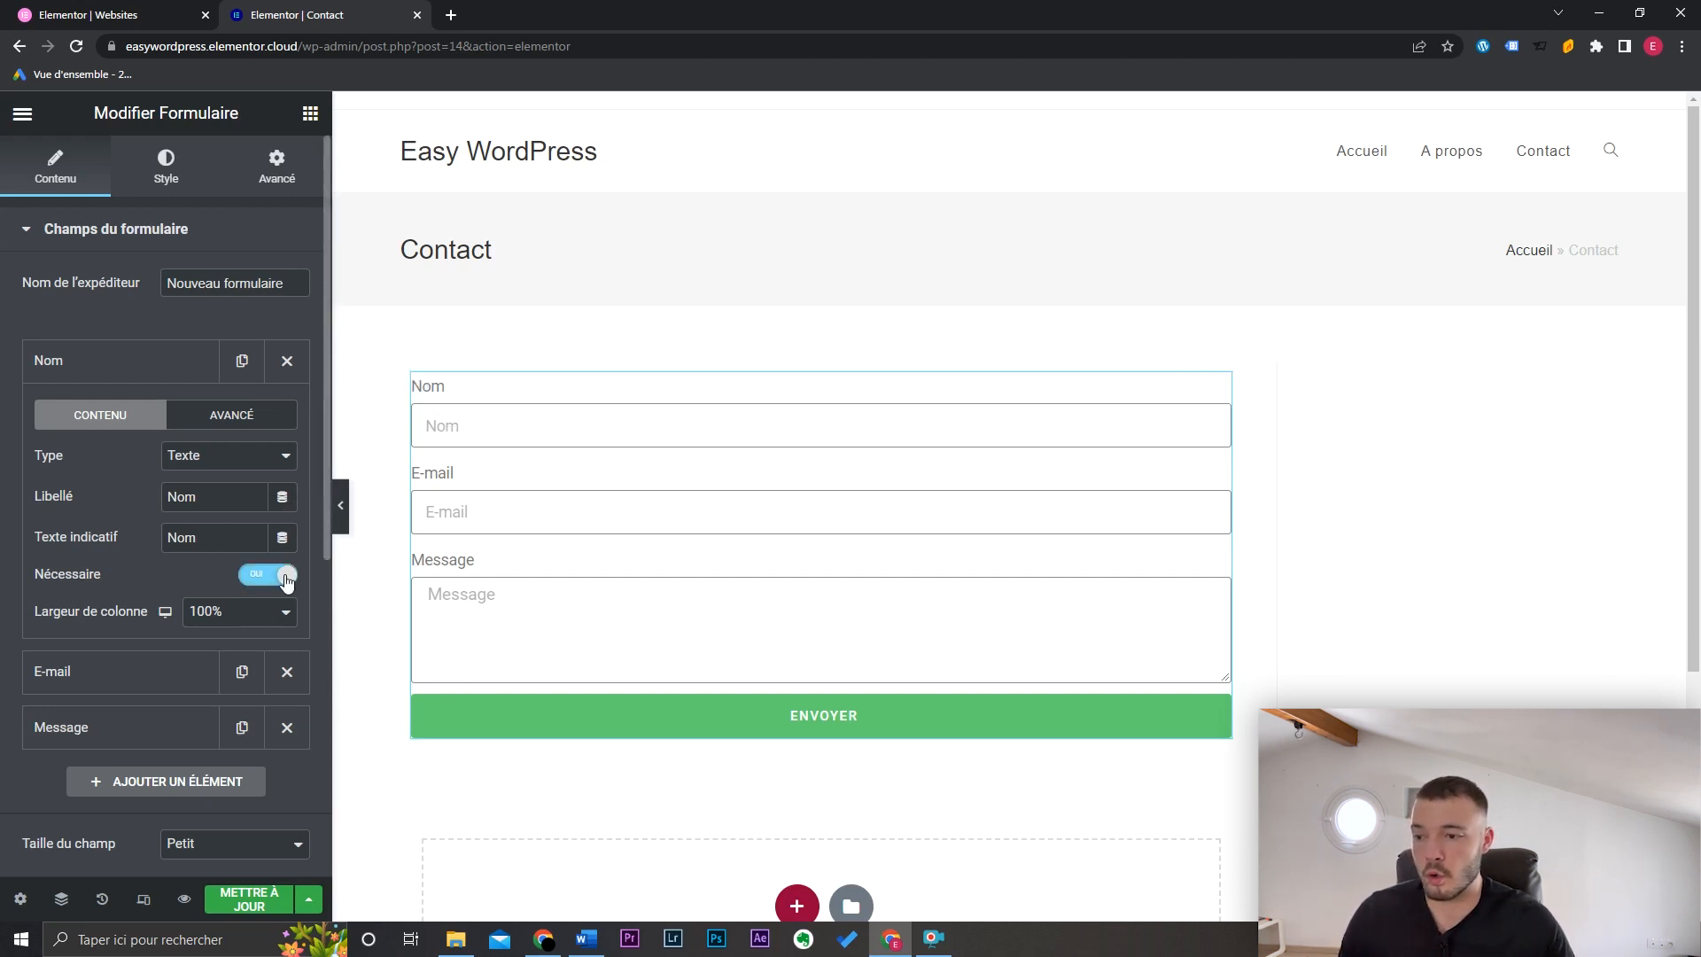
pyautogui.click(286, 577)
pyautogui.click(225, 617)
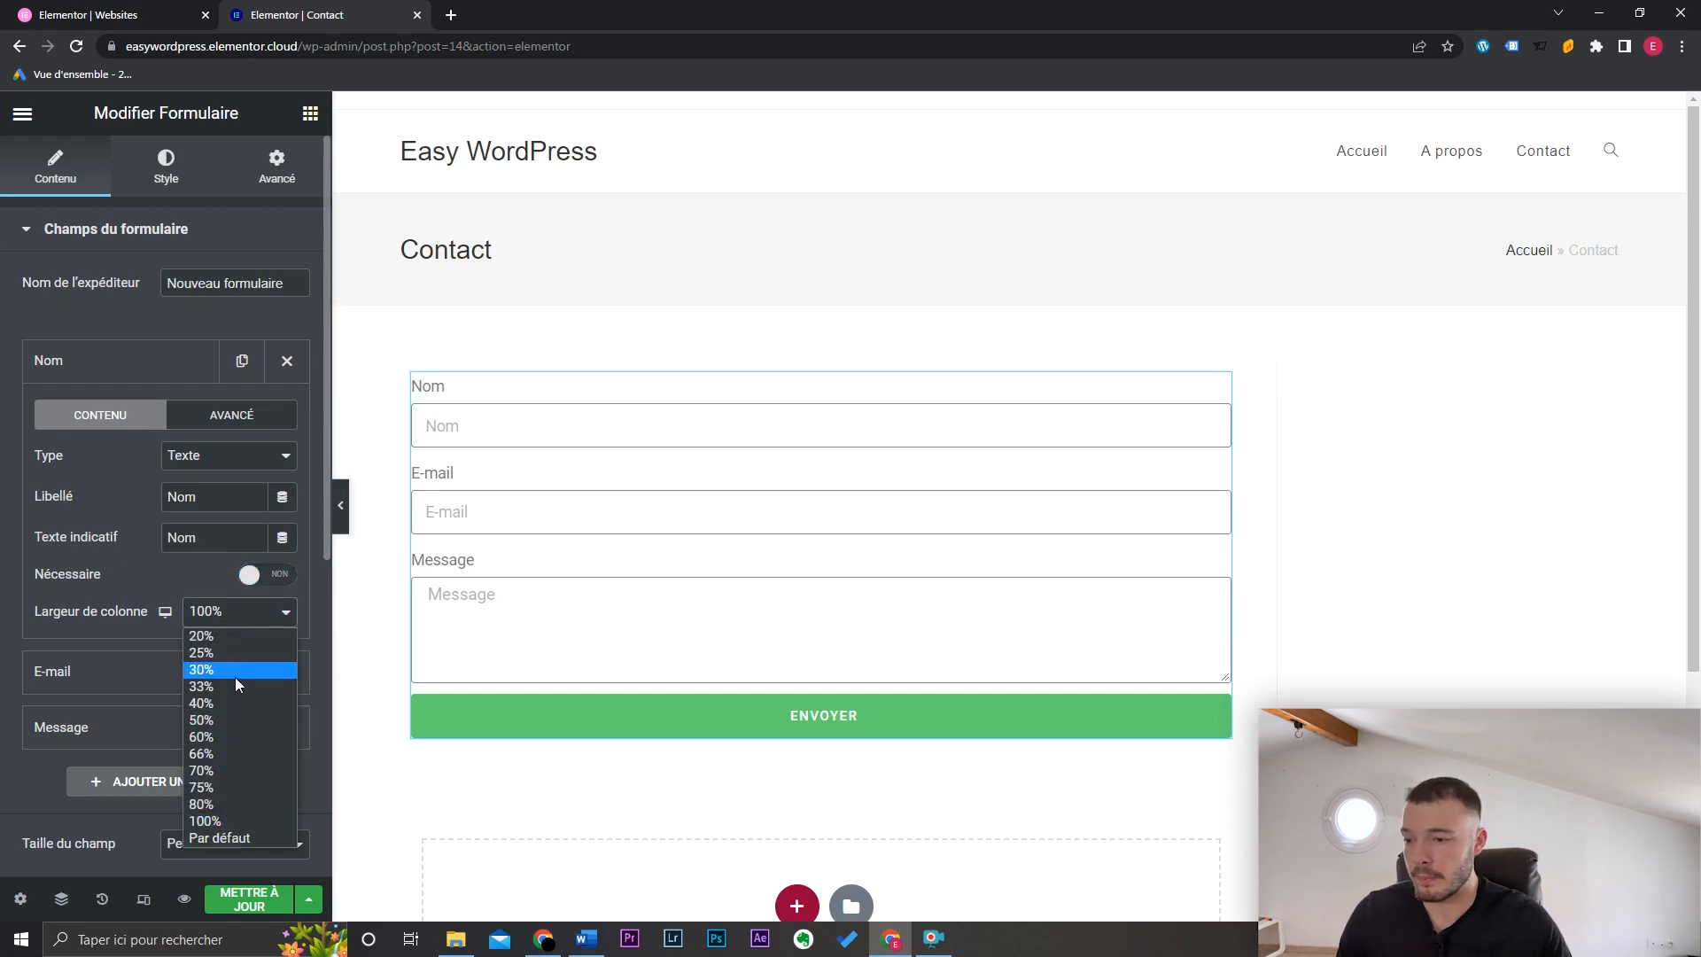
pyautogui.click(236, 719)
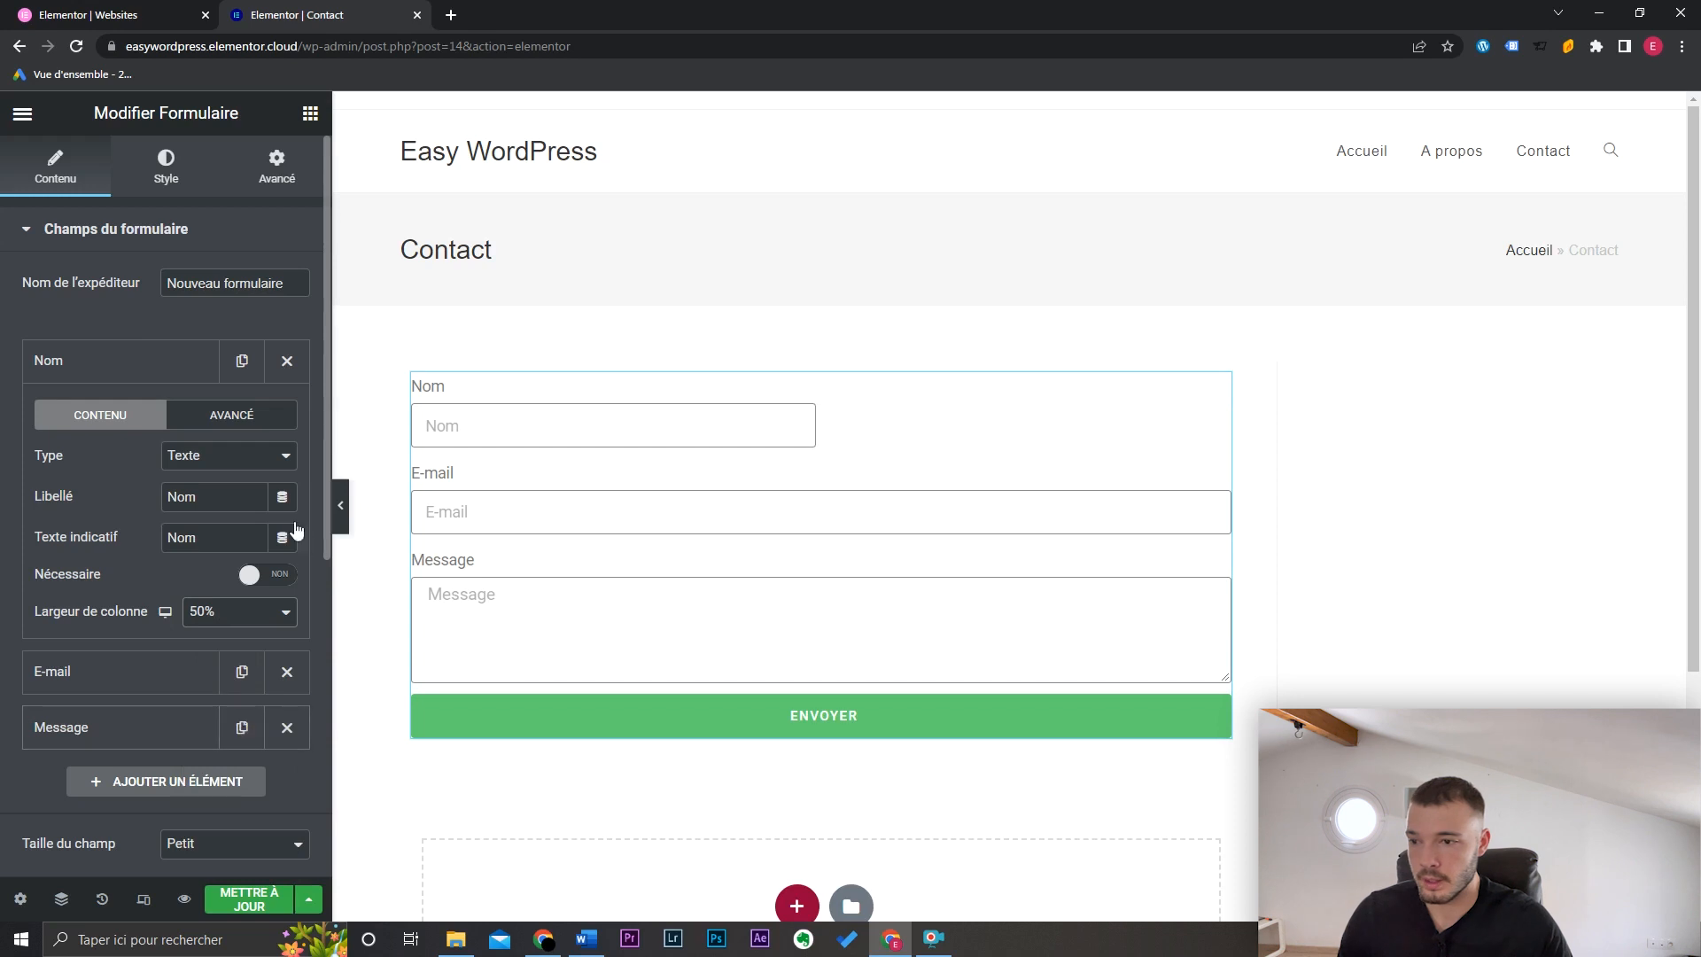
pyautogui.click(248, 376)
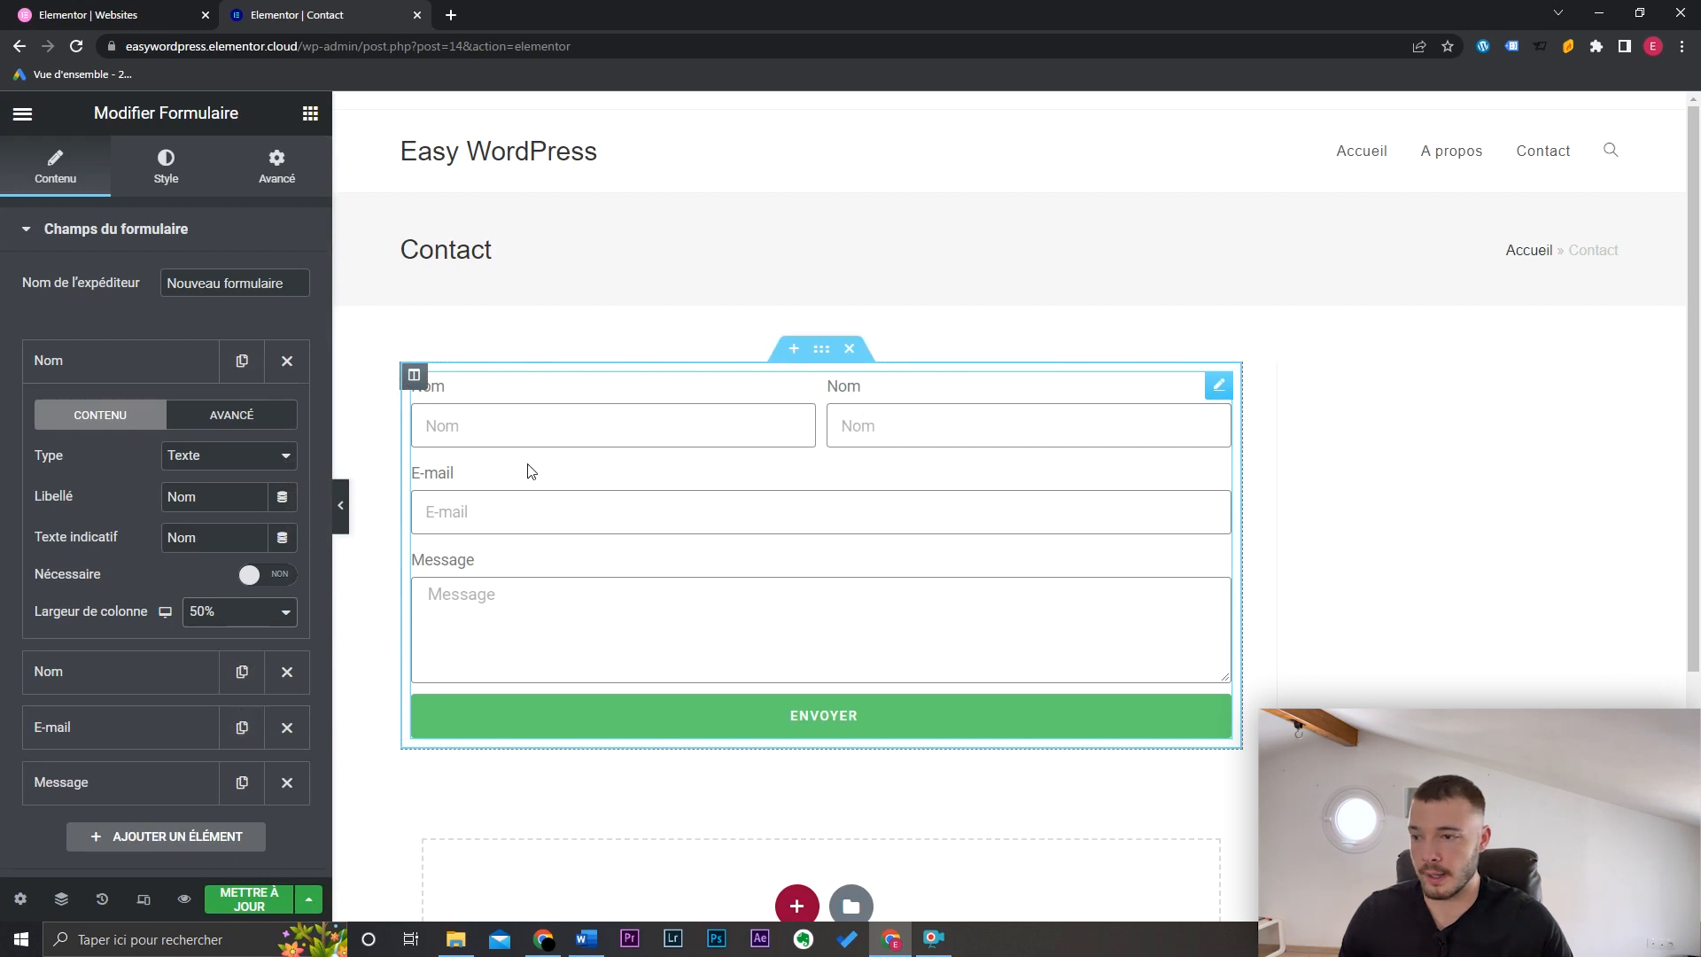
pyautogui.click(136, 368)
# Step: Change the duplicate field's label and placeholder text to 'Prénom'
pyautogui.click(137, 419)
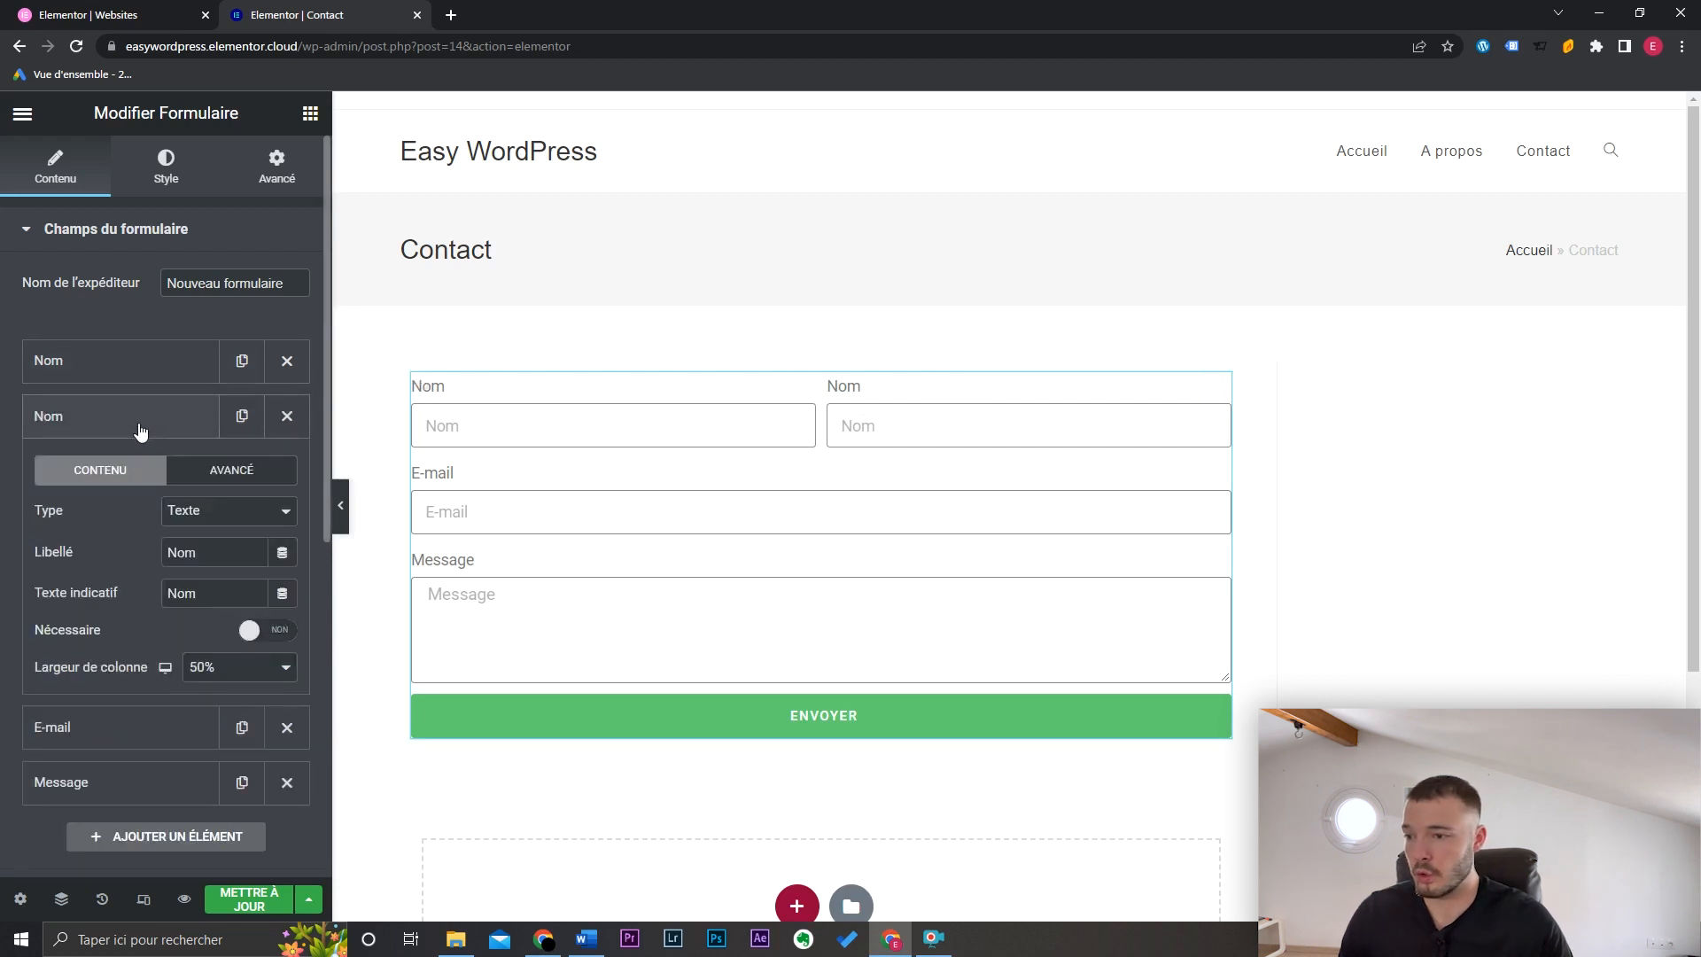
pyautogui.doubleClick(204, 550)
pyautogui.write('Préno')
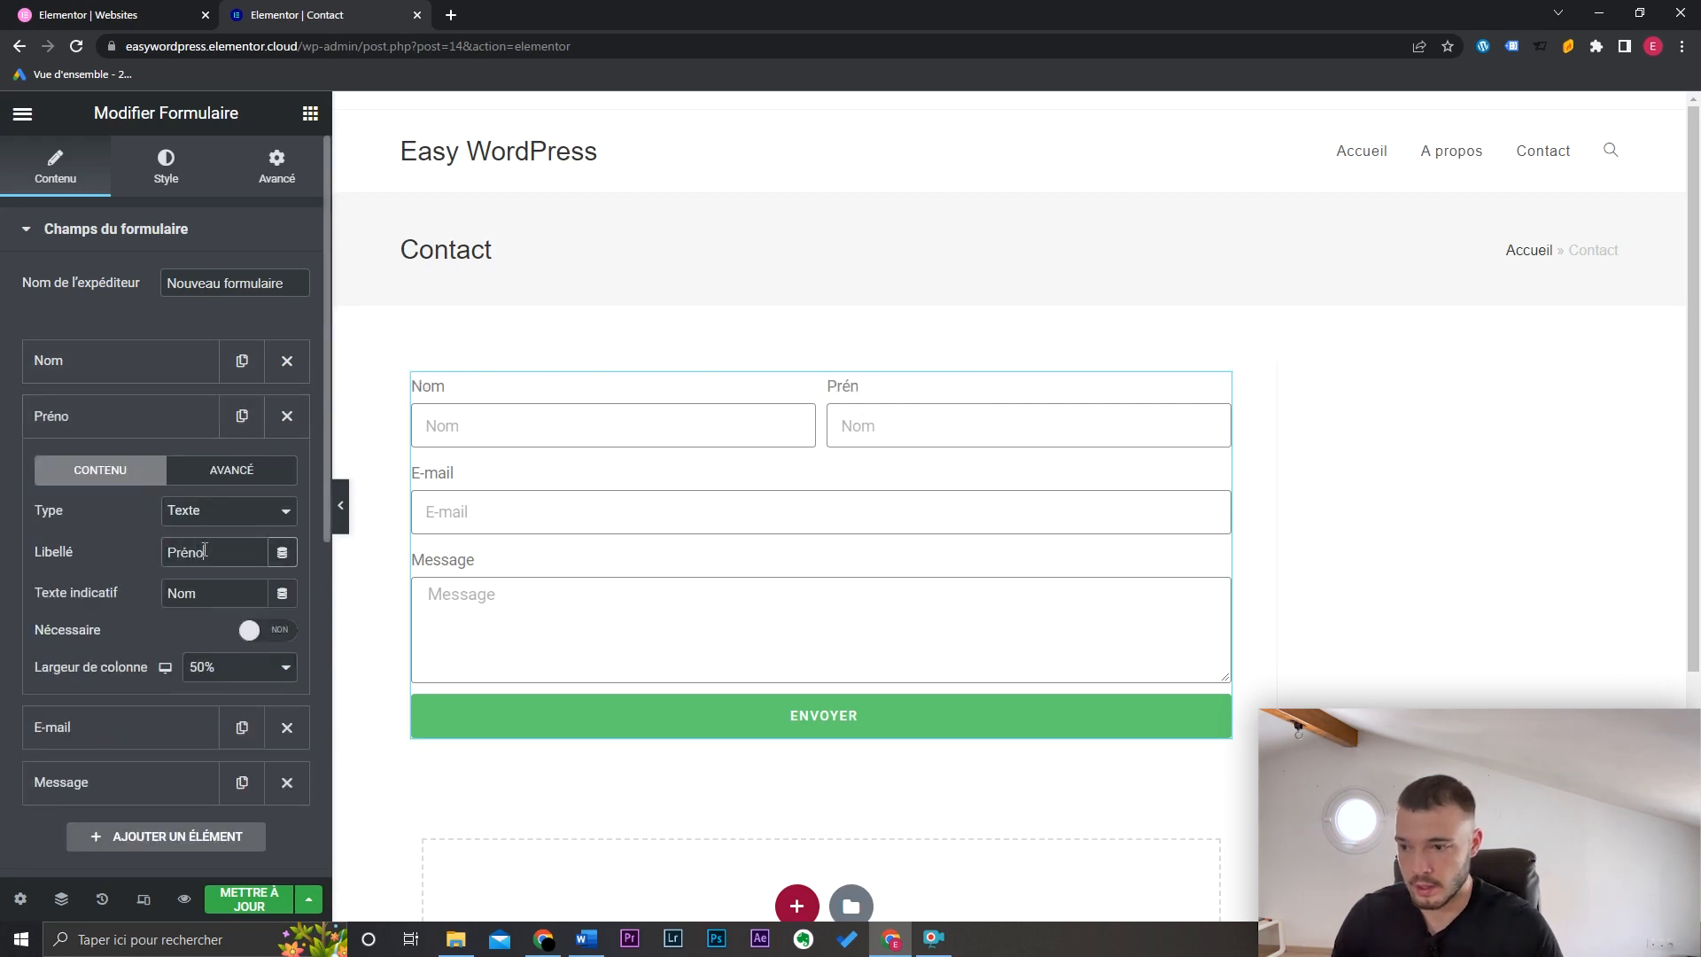
pyautogui.write('m')
pyautogui.doubleClick(211, 594)
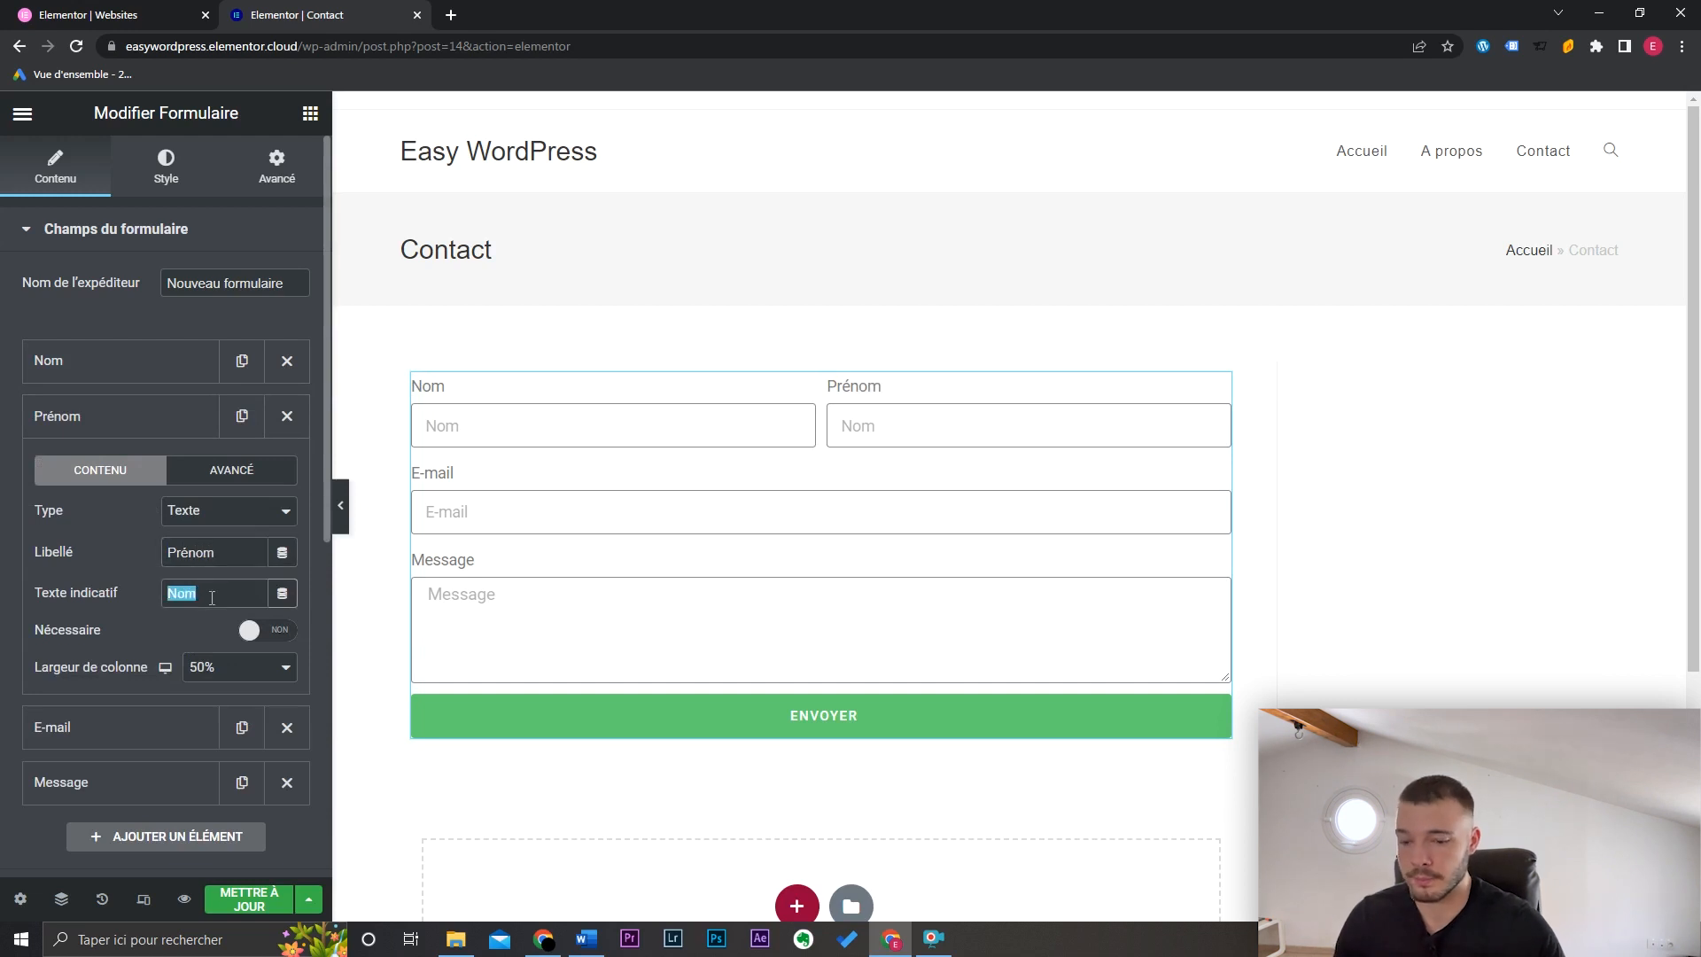
pyautogui.write('Prénom')
pyautogui.click(89, 727)
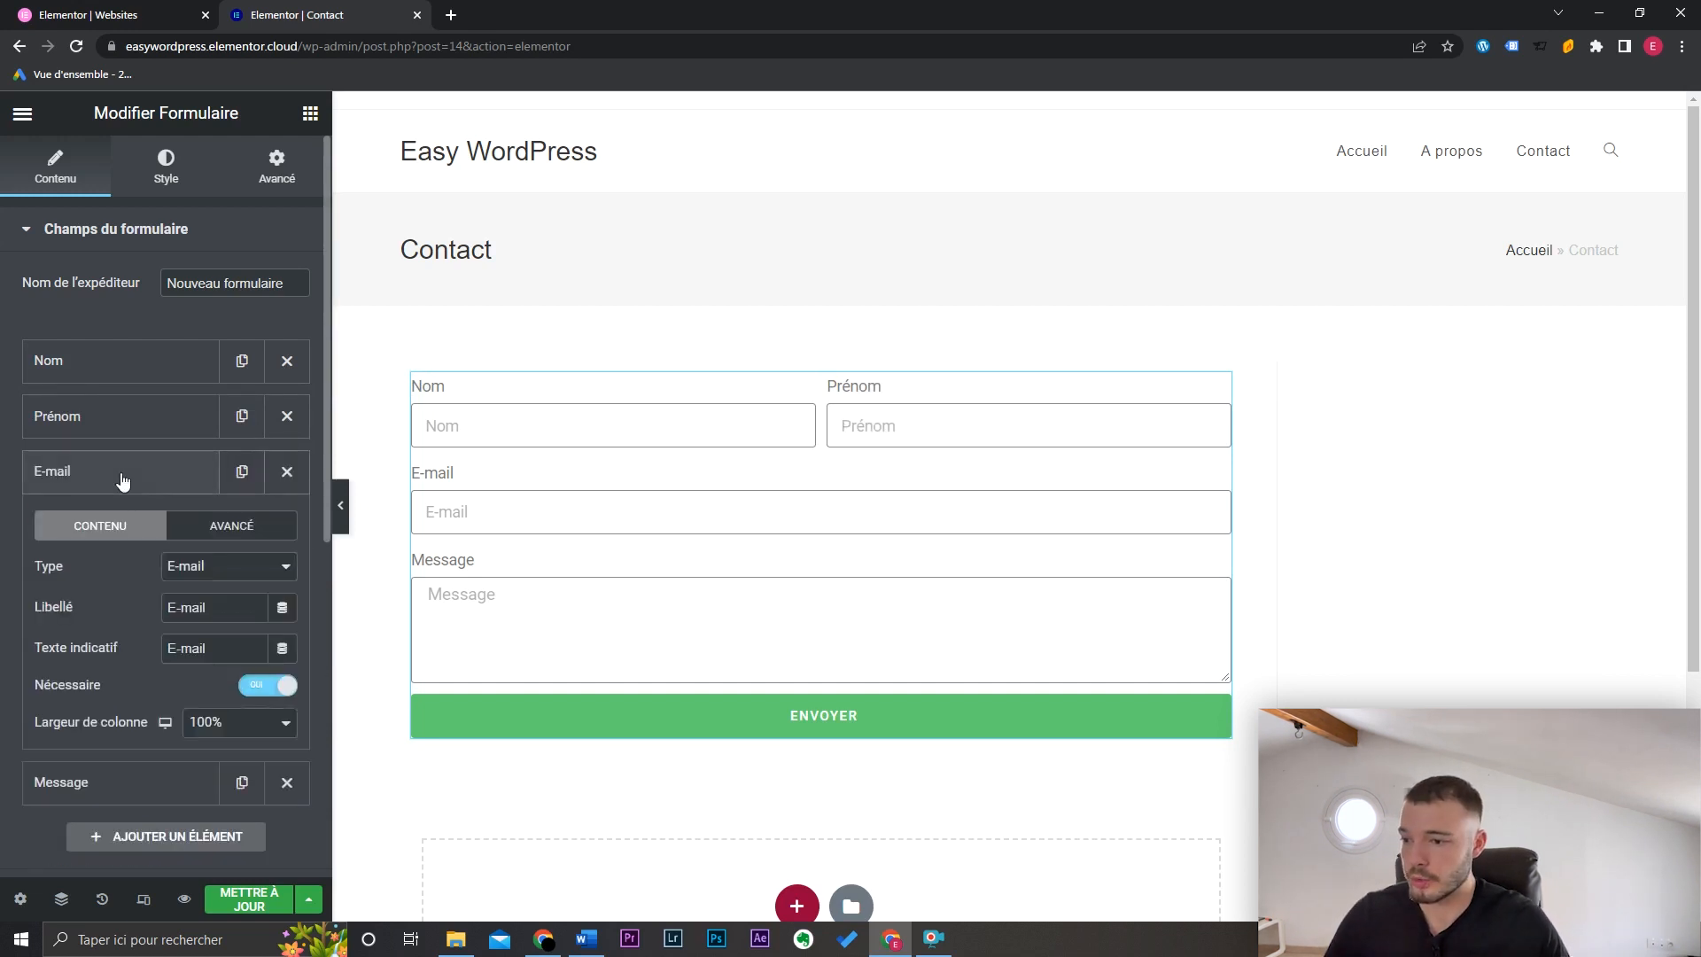
pyautogui.click(120, 472)
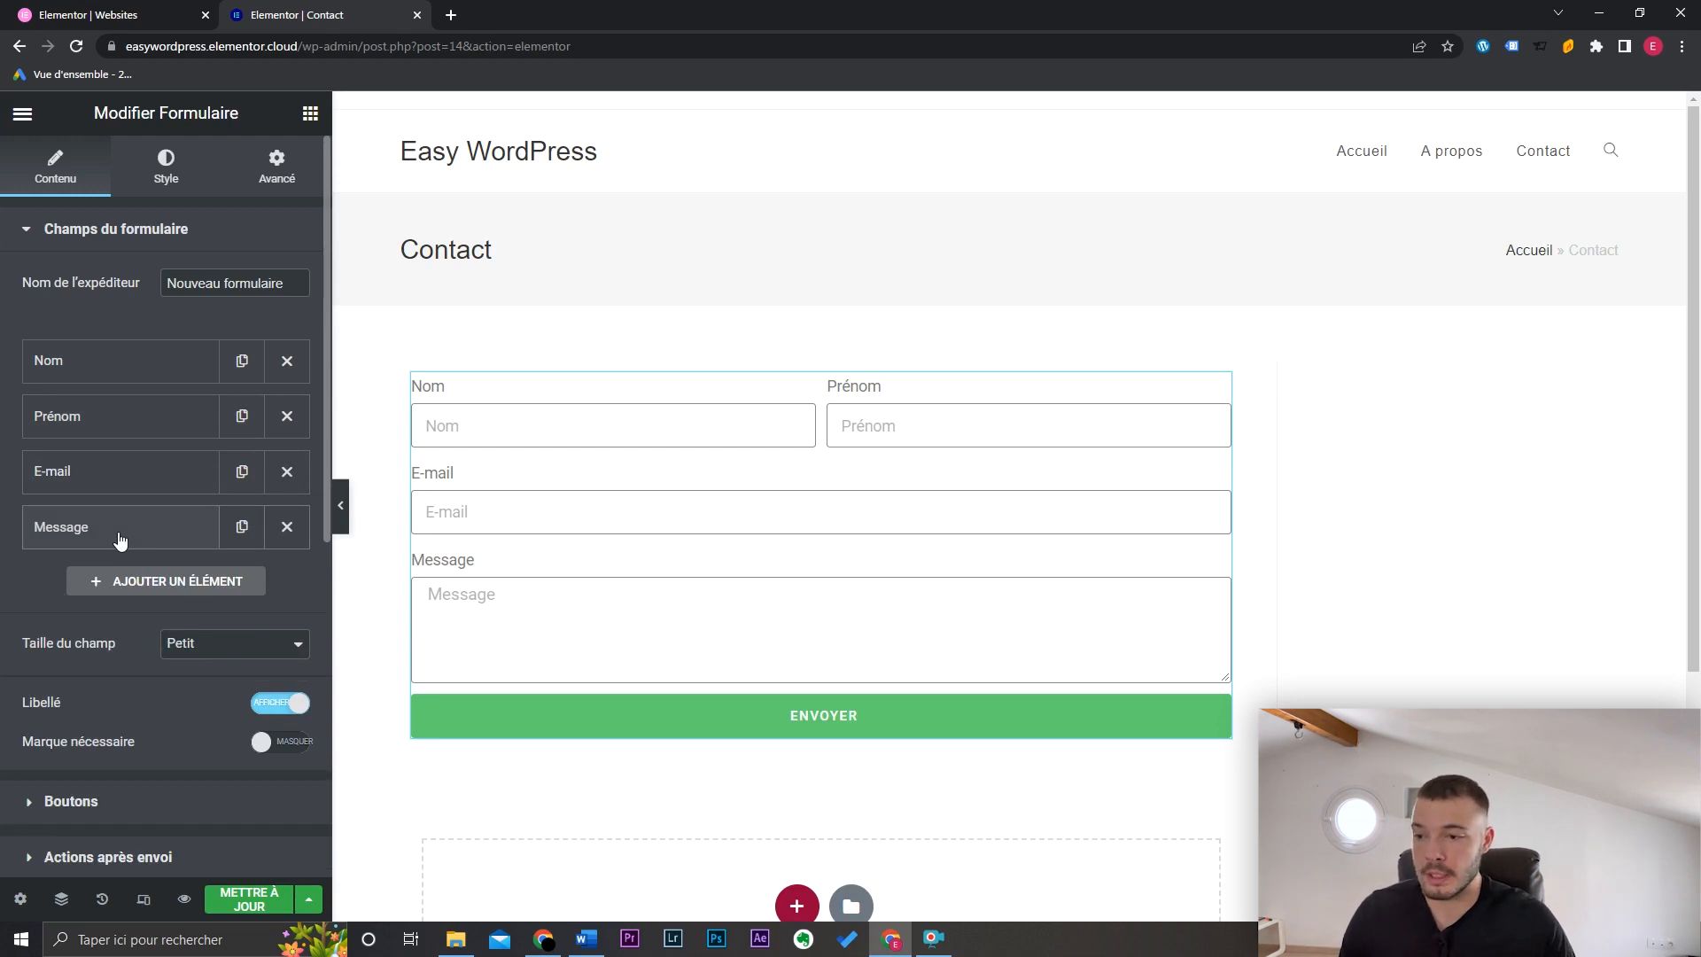
# Step: Add a fifth form field and set its type to a dropdown selection
pyautogui.click(175, 583)
pyautogui.scroll(-2, 248, 642)
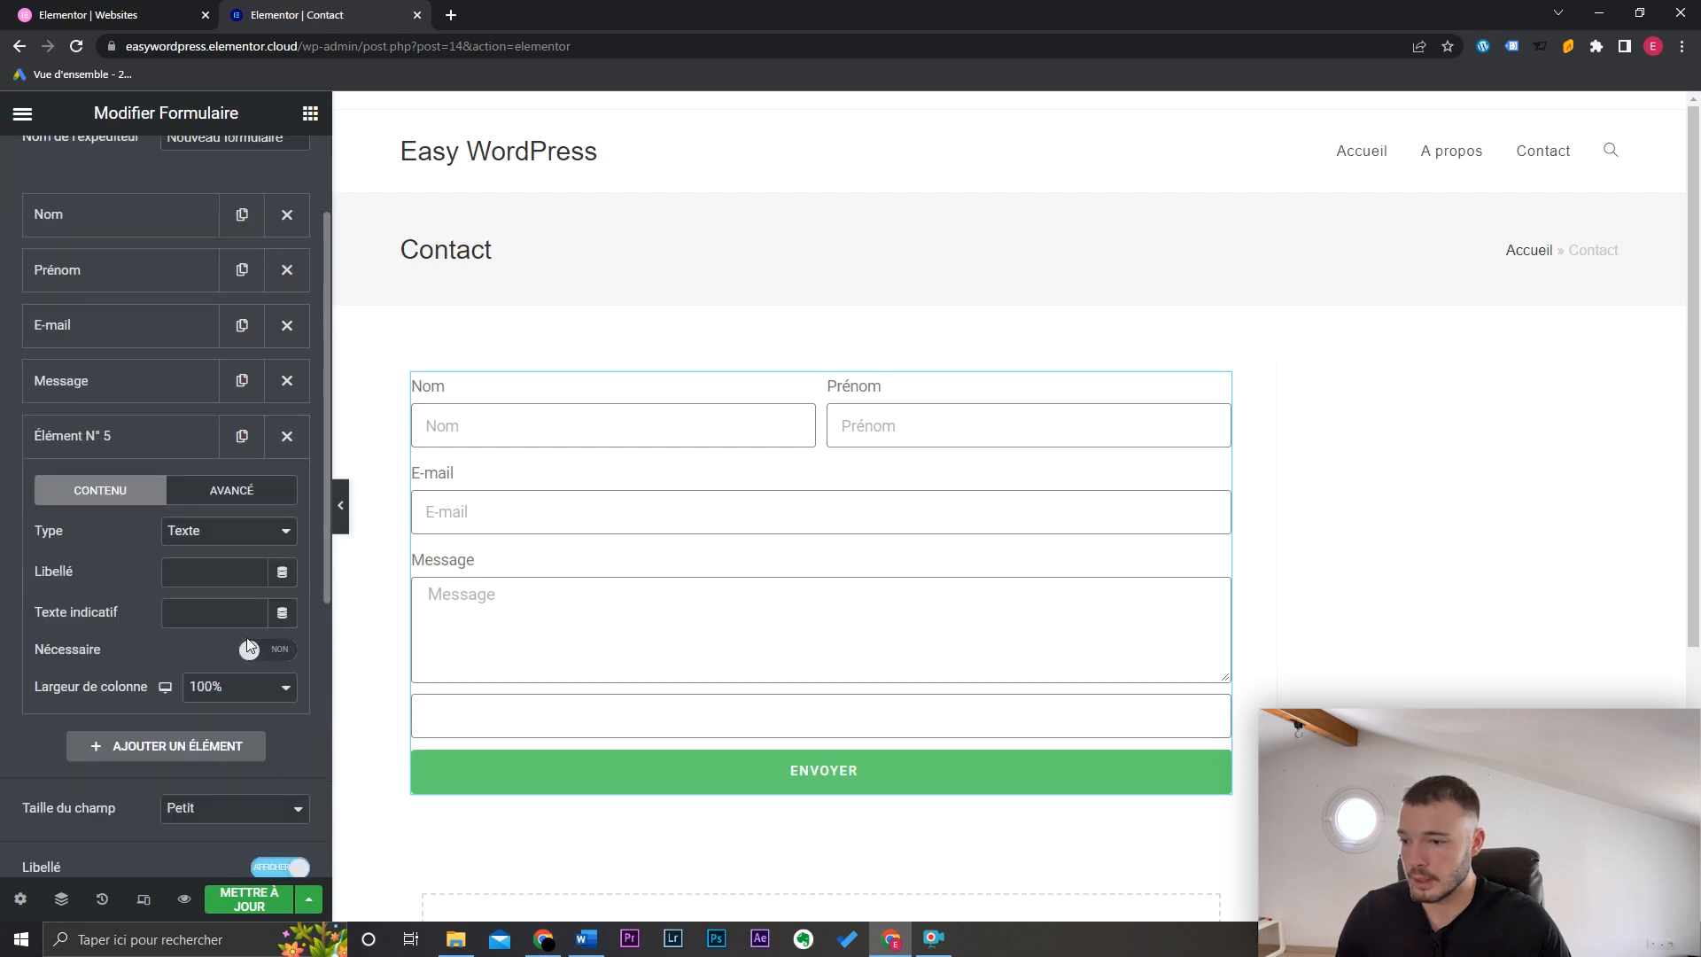
pyautogui.click(226, 533)
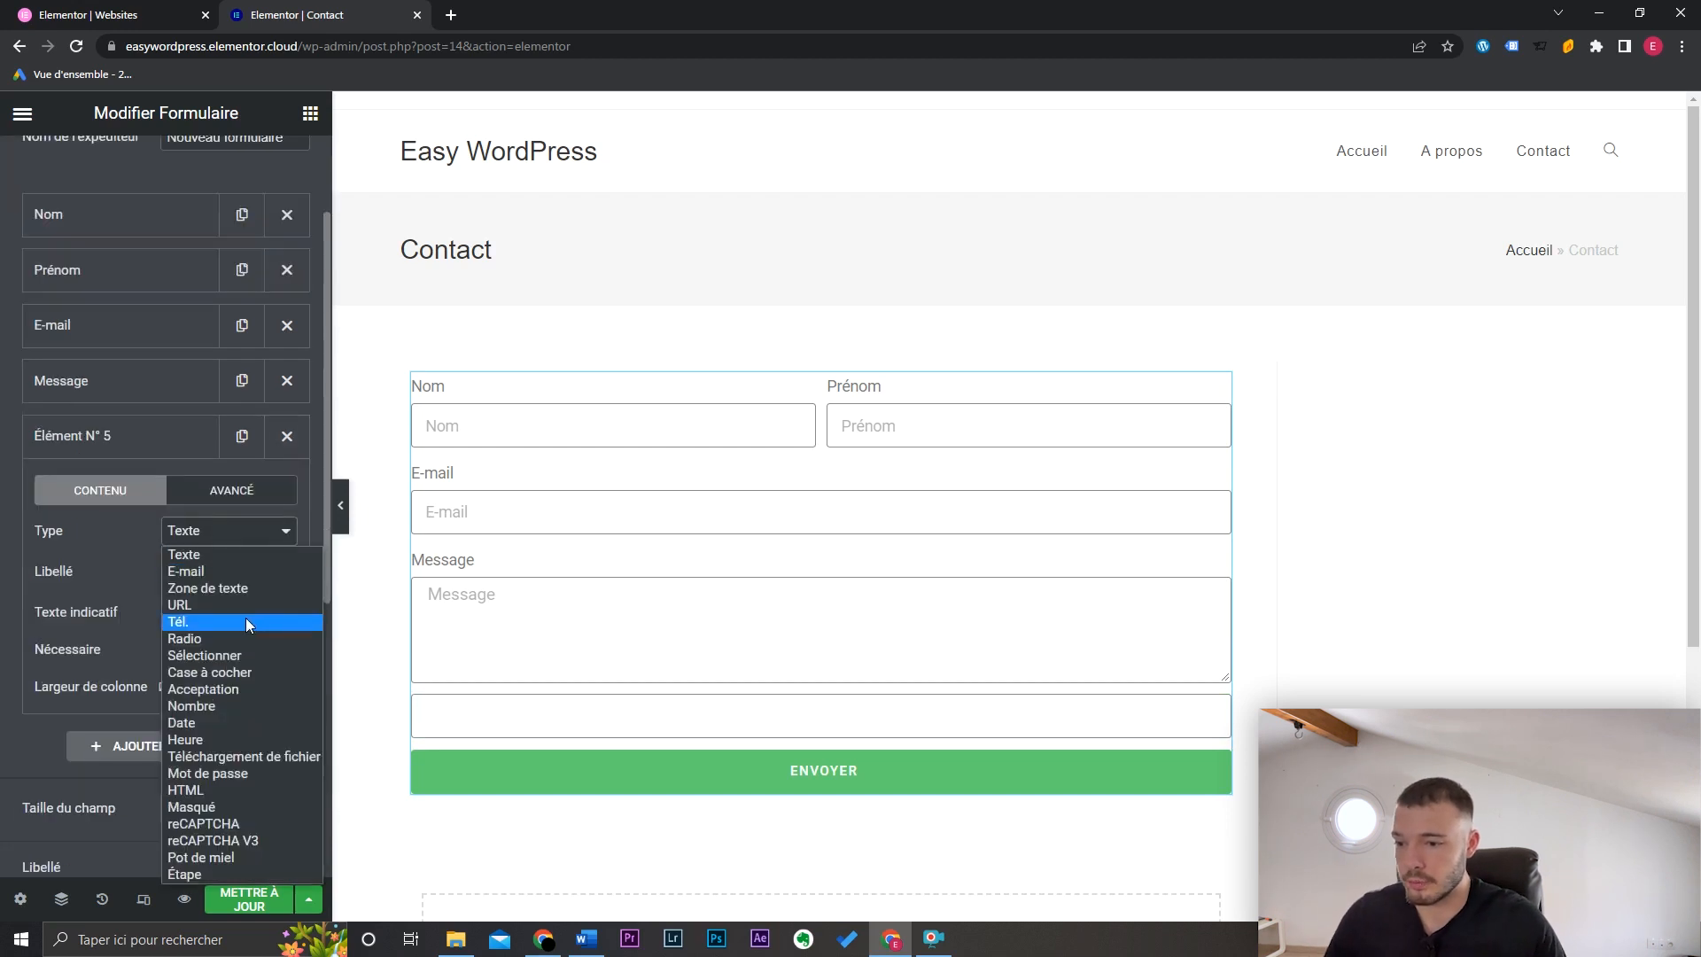
pyautogui.moveTo(327, 524); pyautogui.dragTo(325, 539)
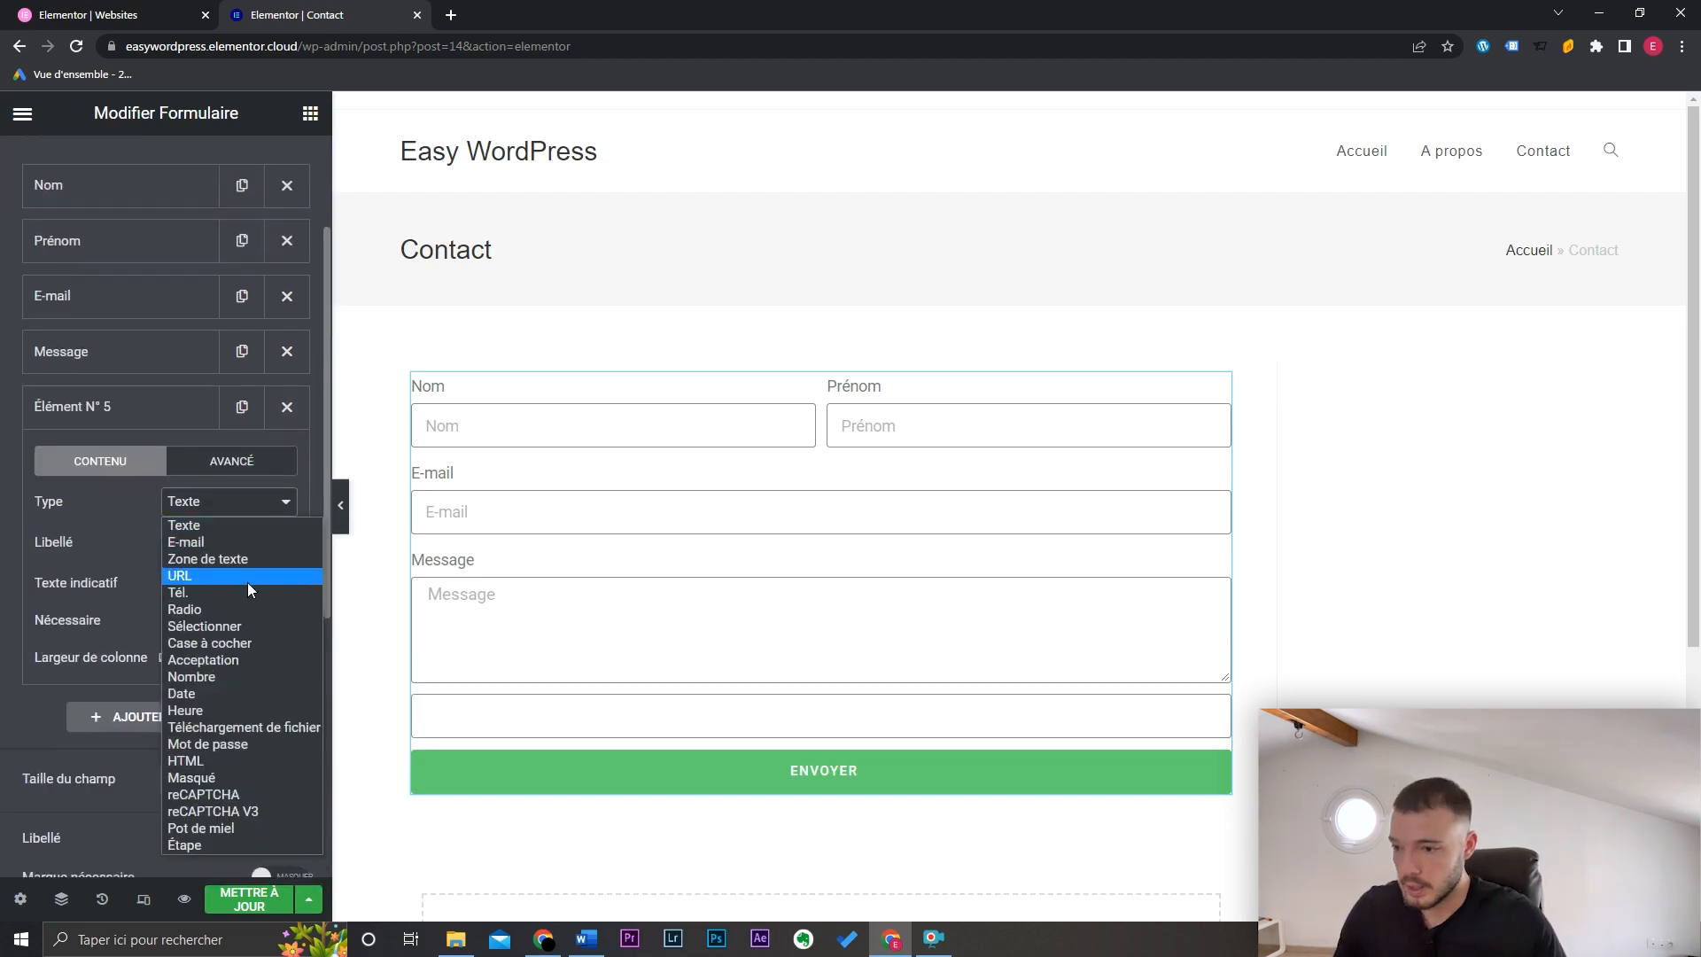
pyautogui.click(246, 629)
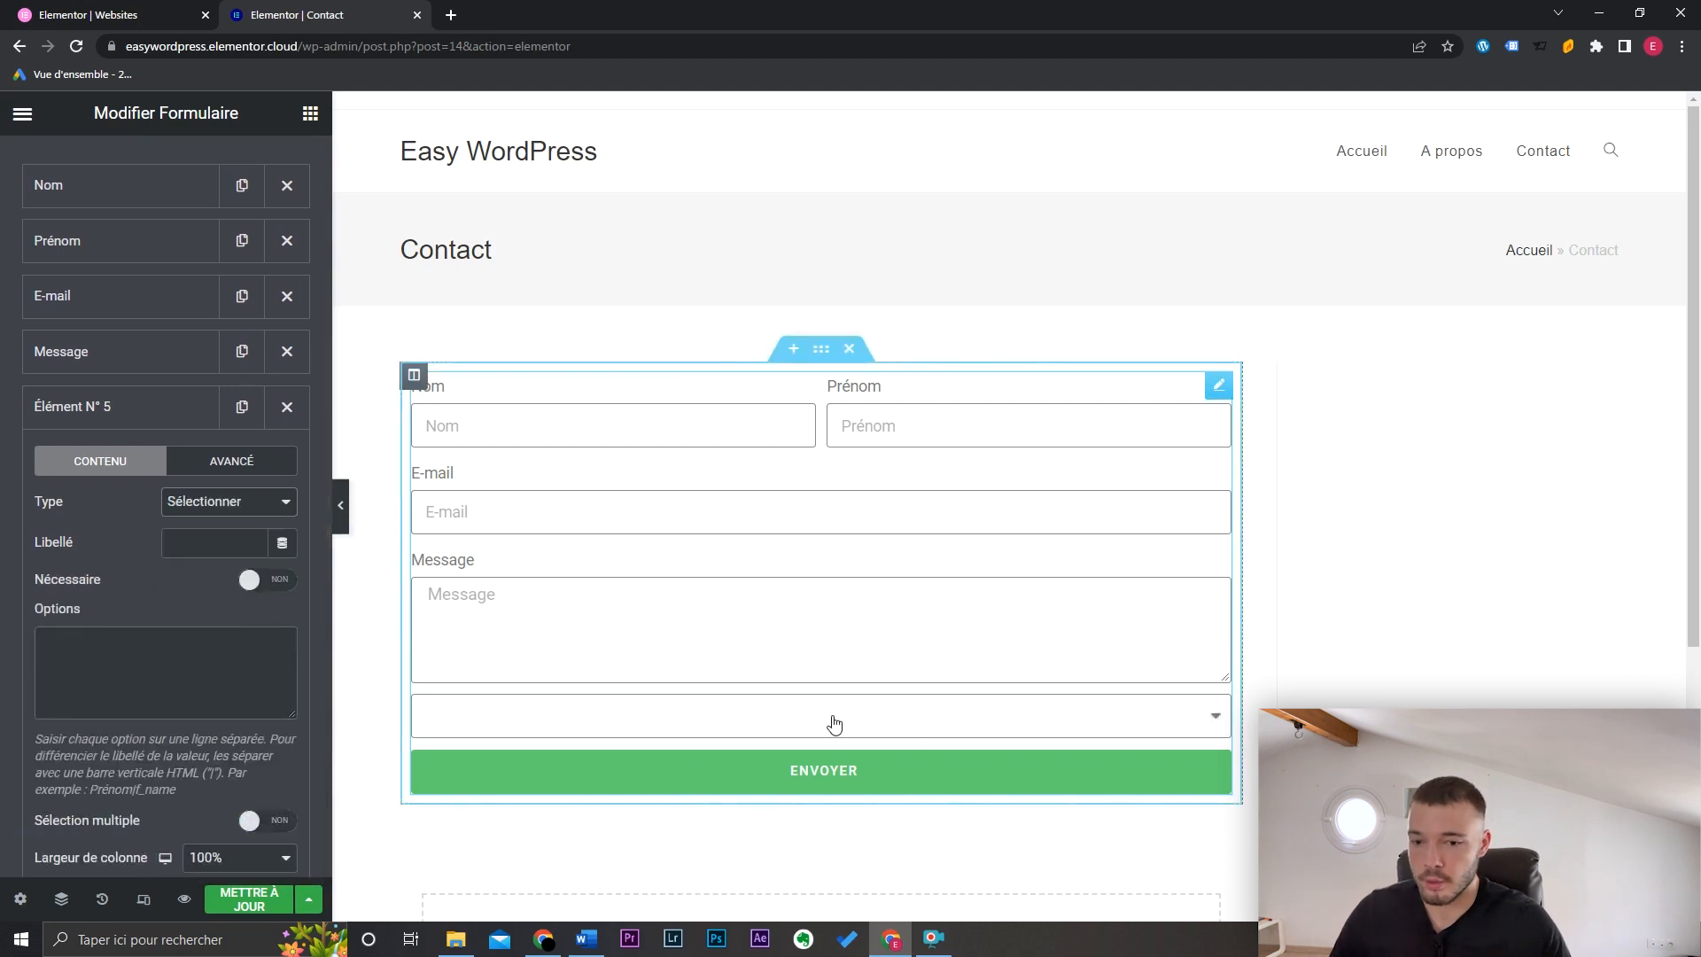
pyautogui.click(98, 662)
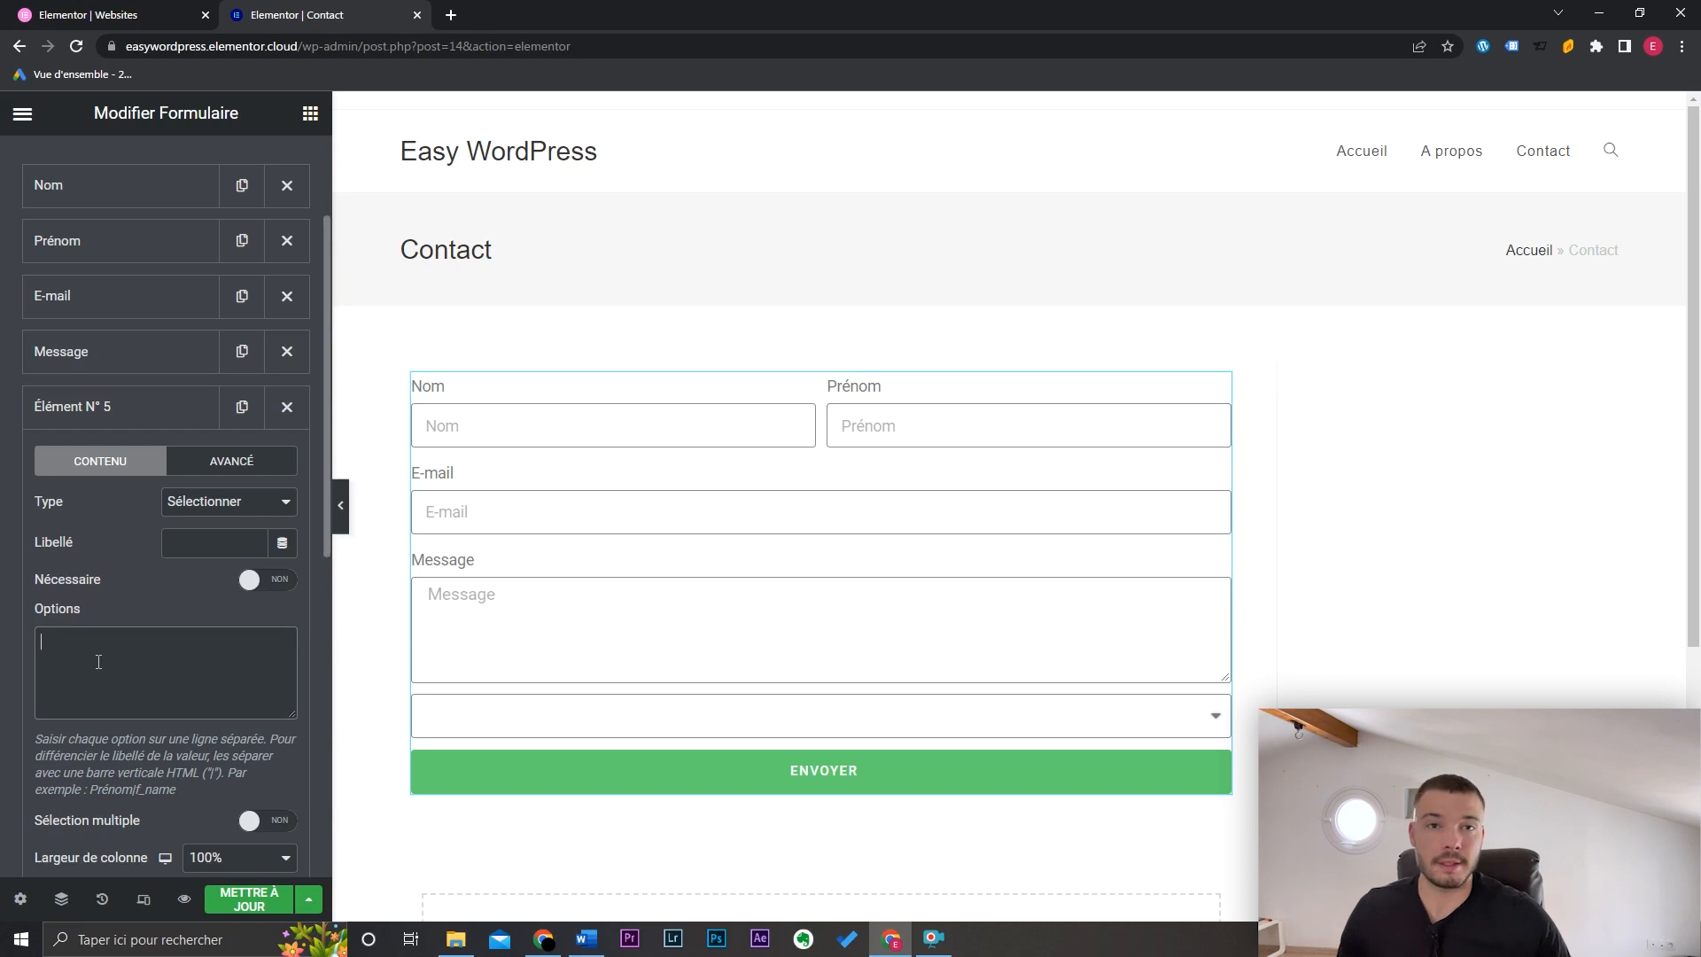
# Step: Label it 'Quel est votre projet ?', enter three options starting 'Création site vitrine', and move it after Prénom
pyautogui.click(201, 540)
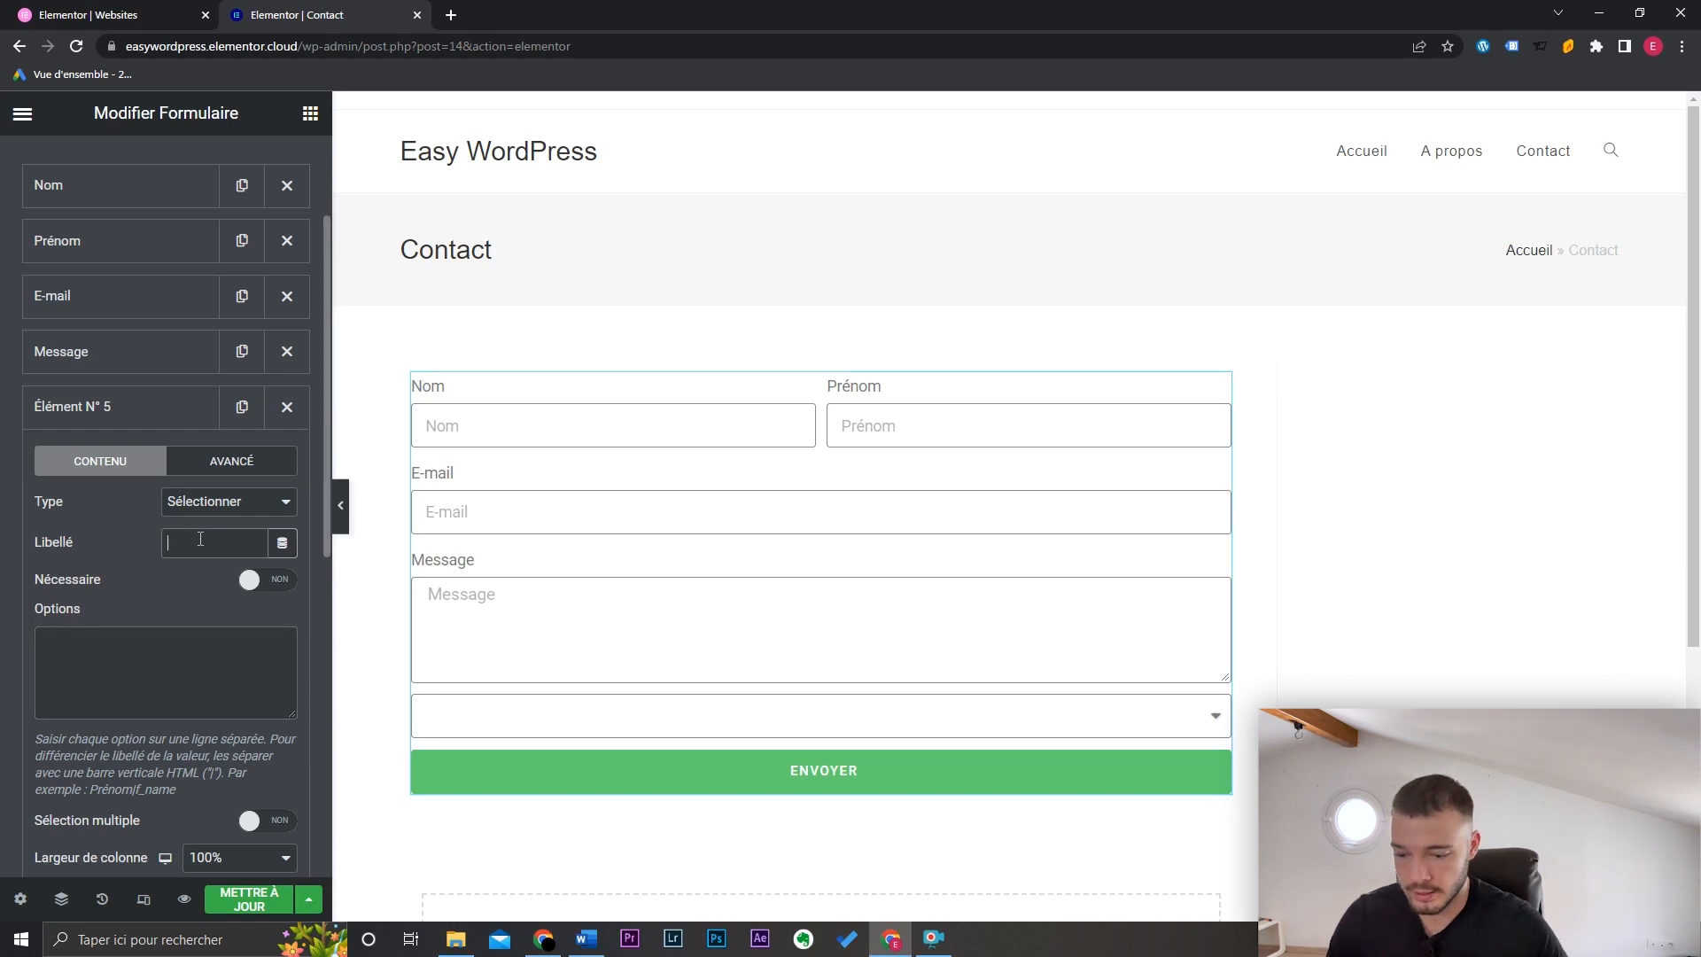
pyautogui.write('Quel est vo')
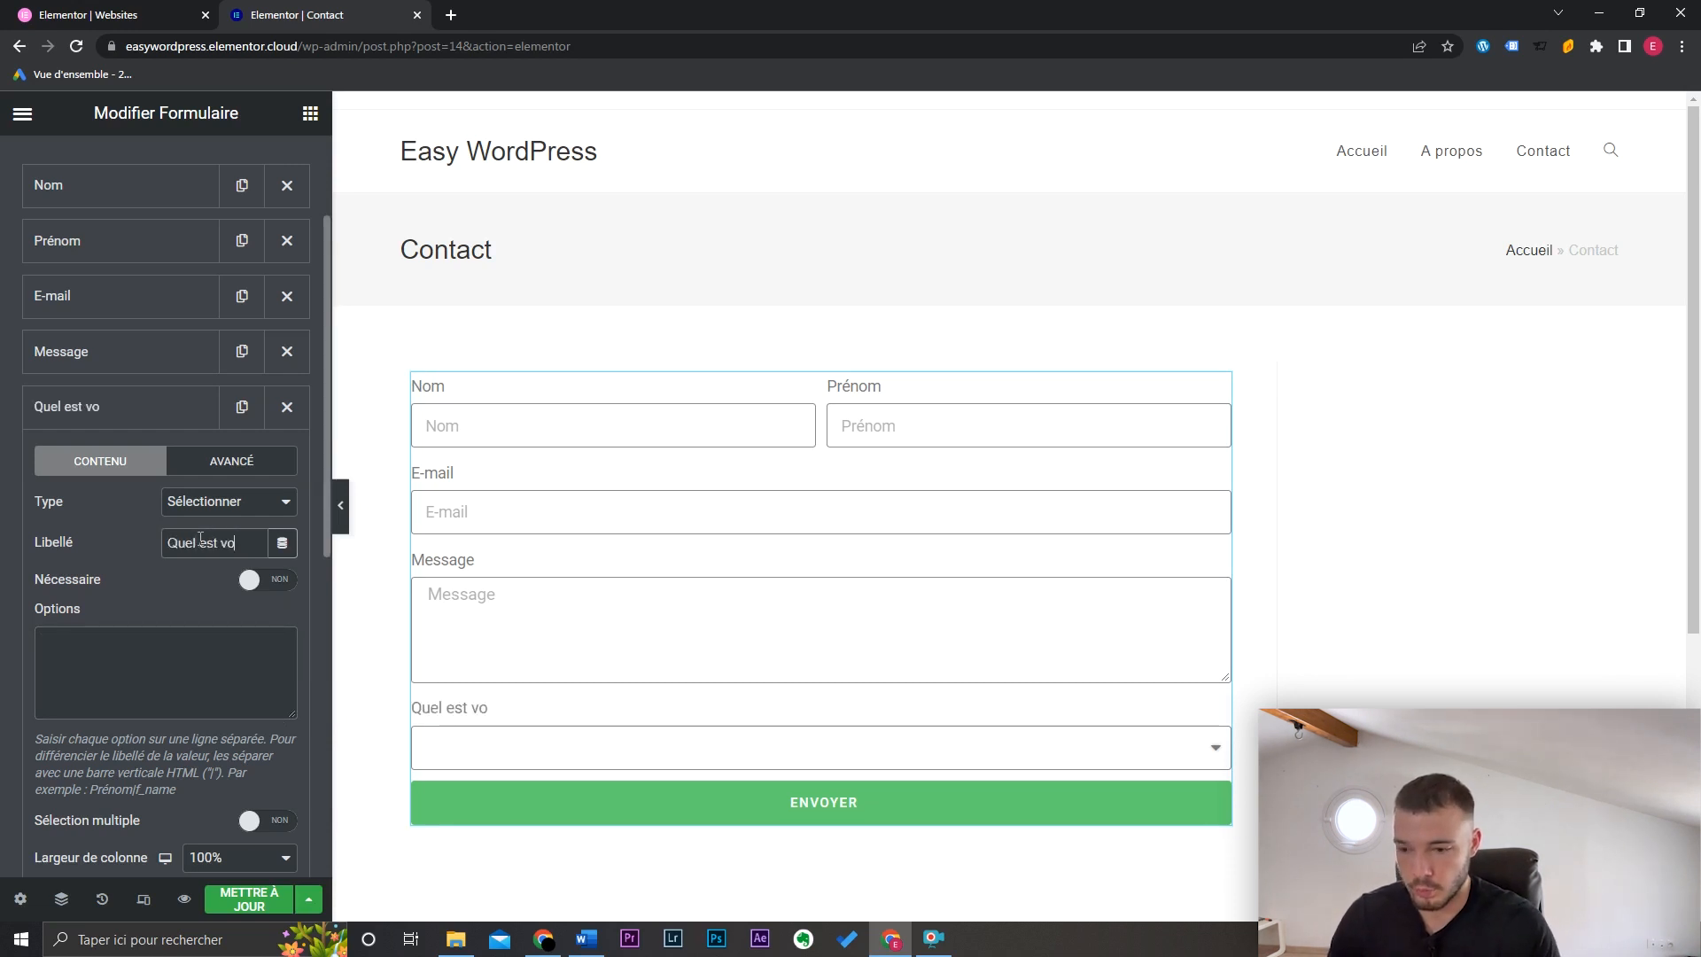
pyautogui.write('tre projet ?')
pyautogui.click(167, 655)
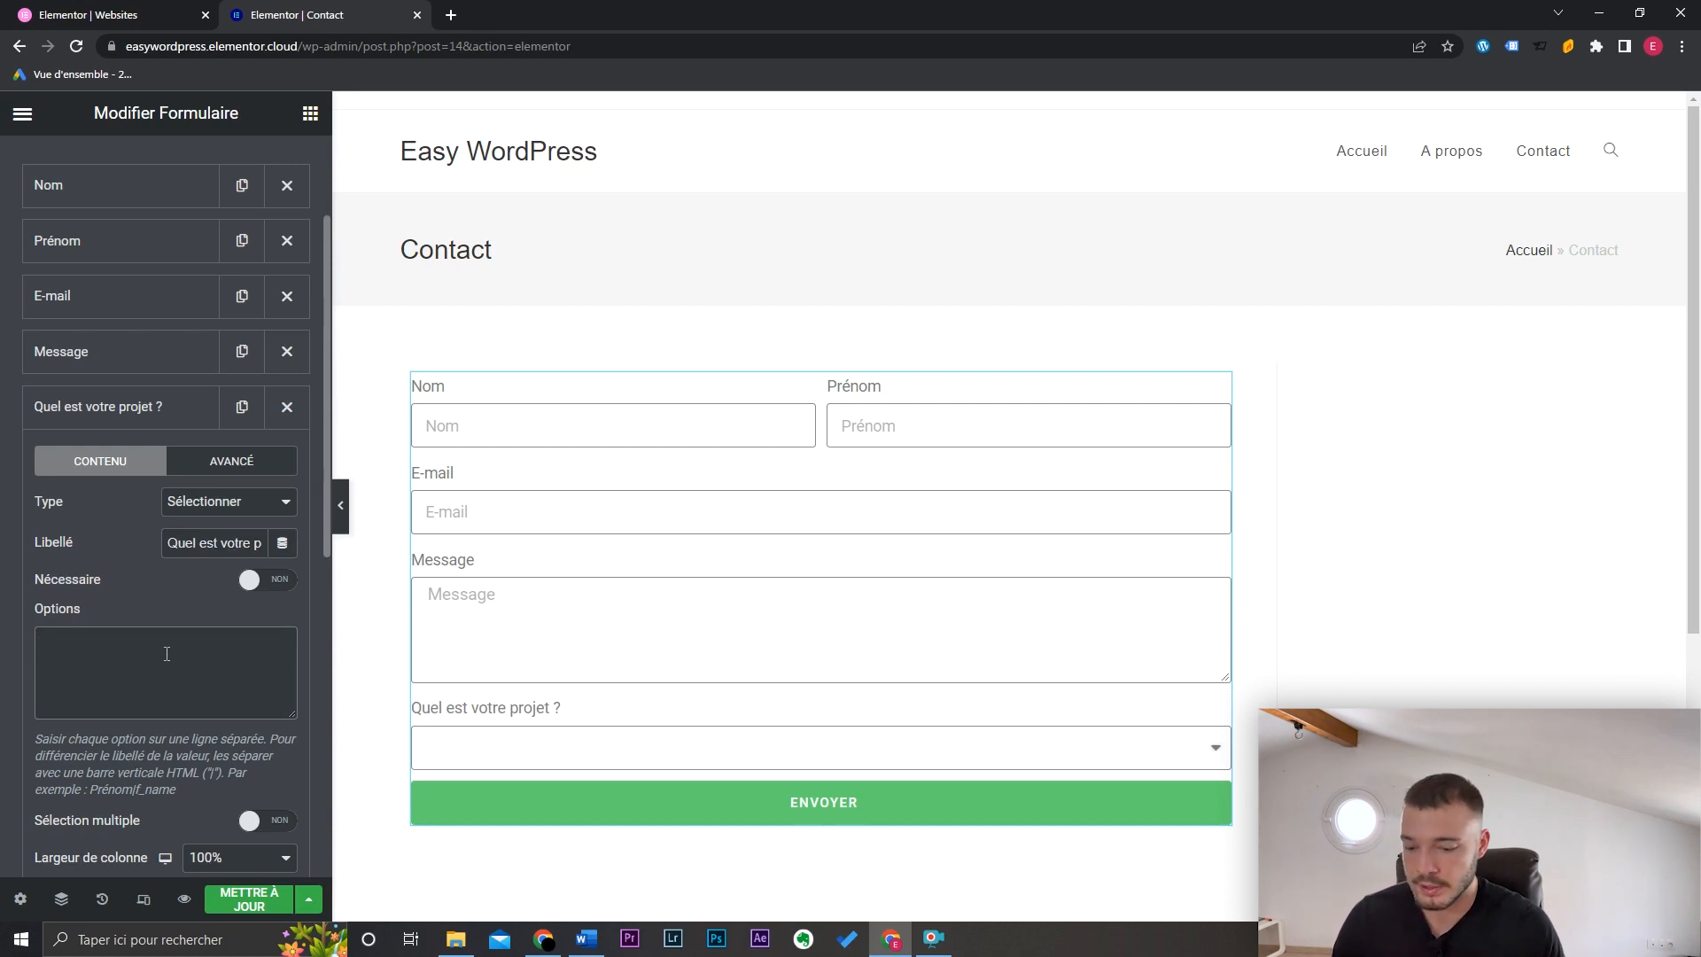
pyautogui.write('Créat')
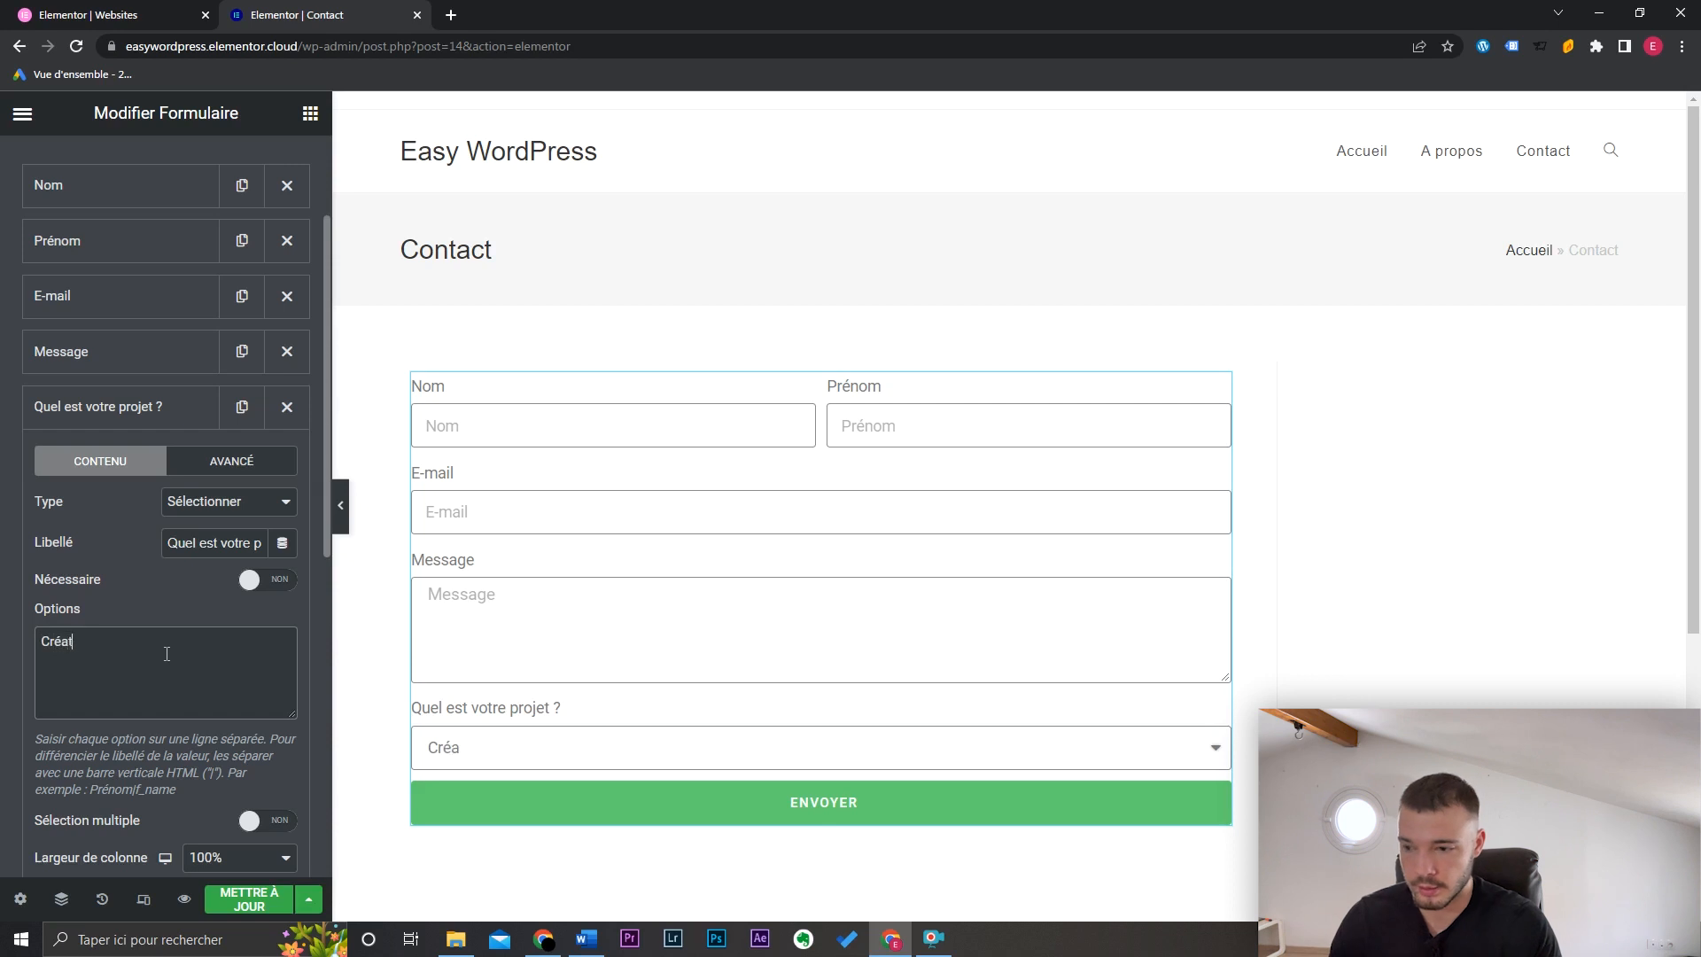
pyautogui.write('ion site vitri')
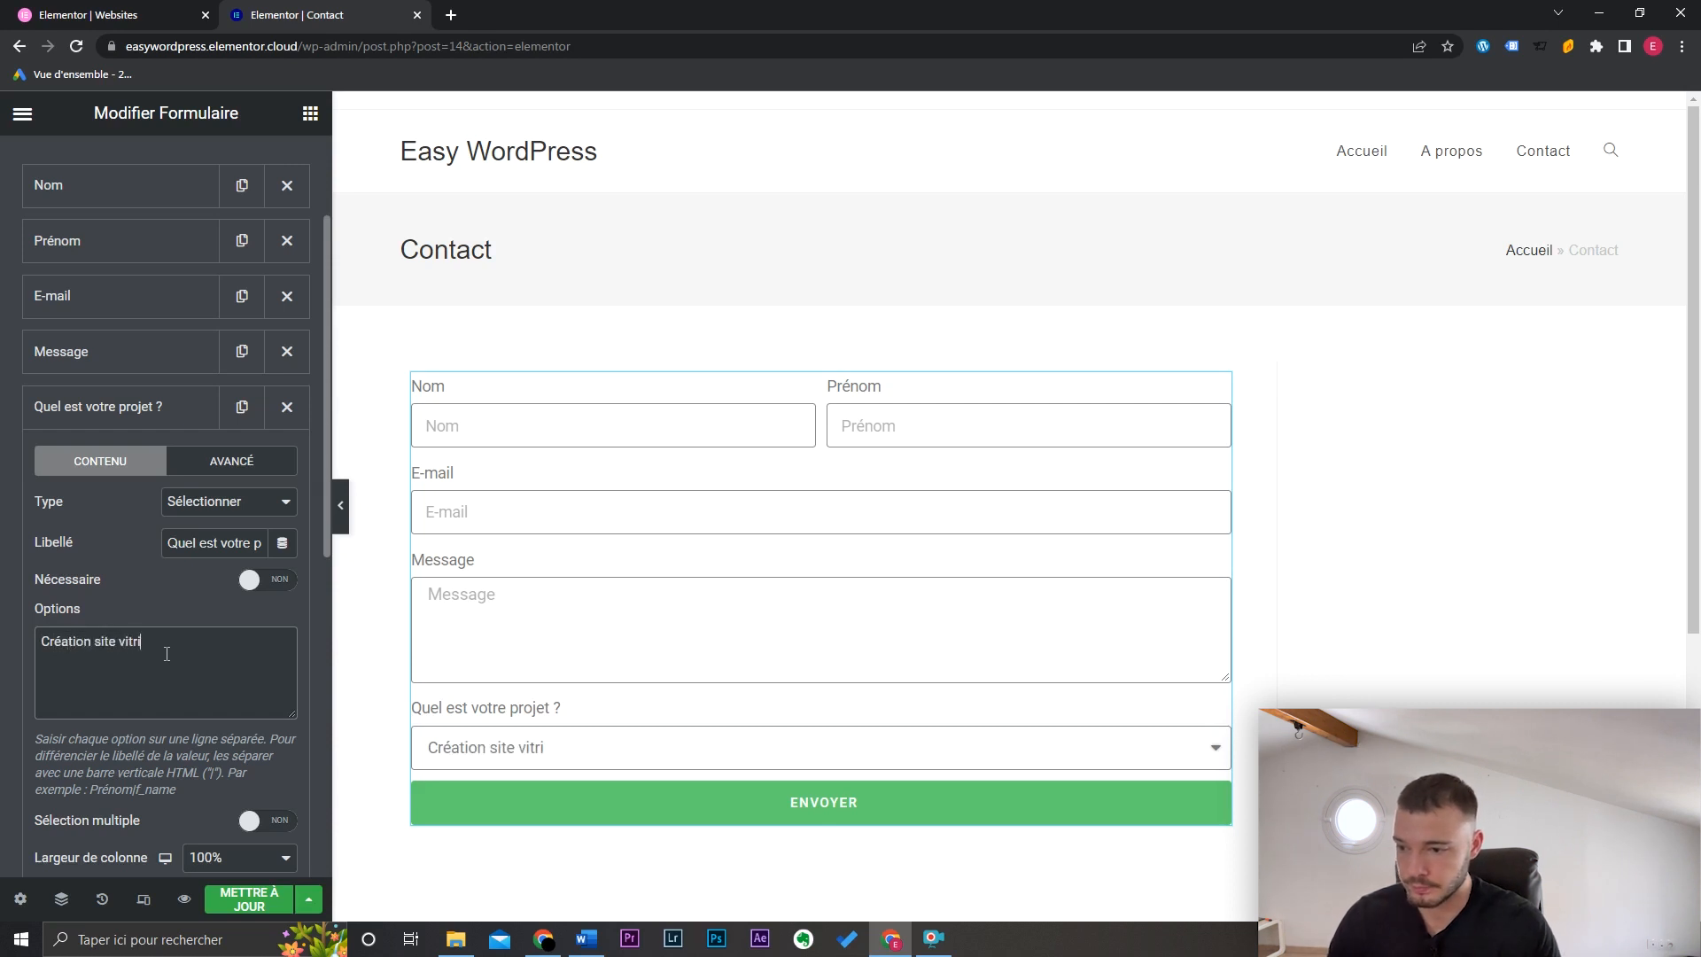
pyautogui.write('ne Site')
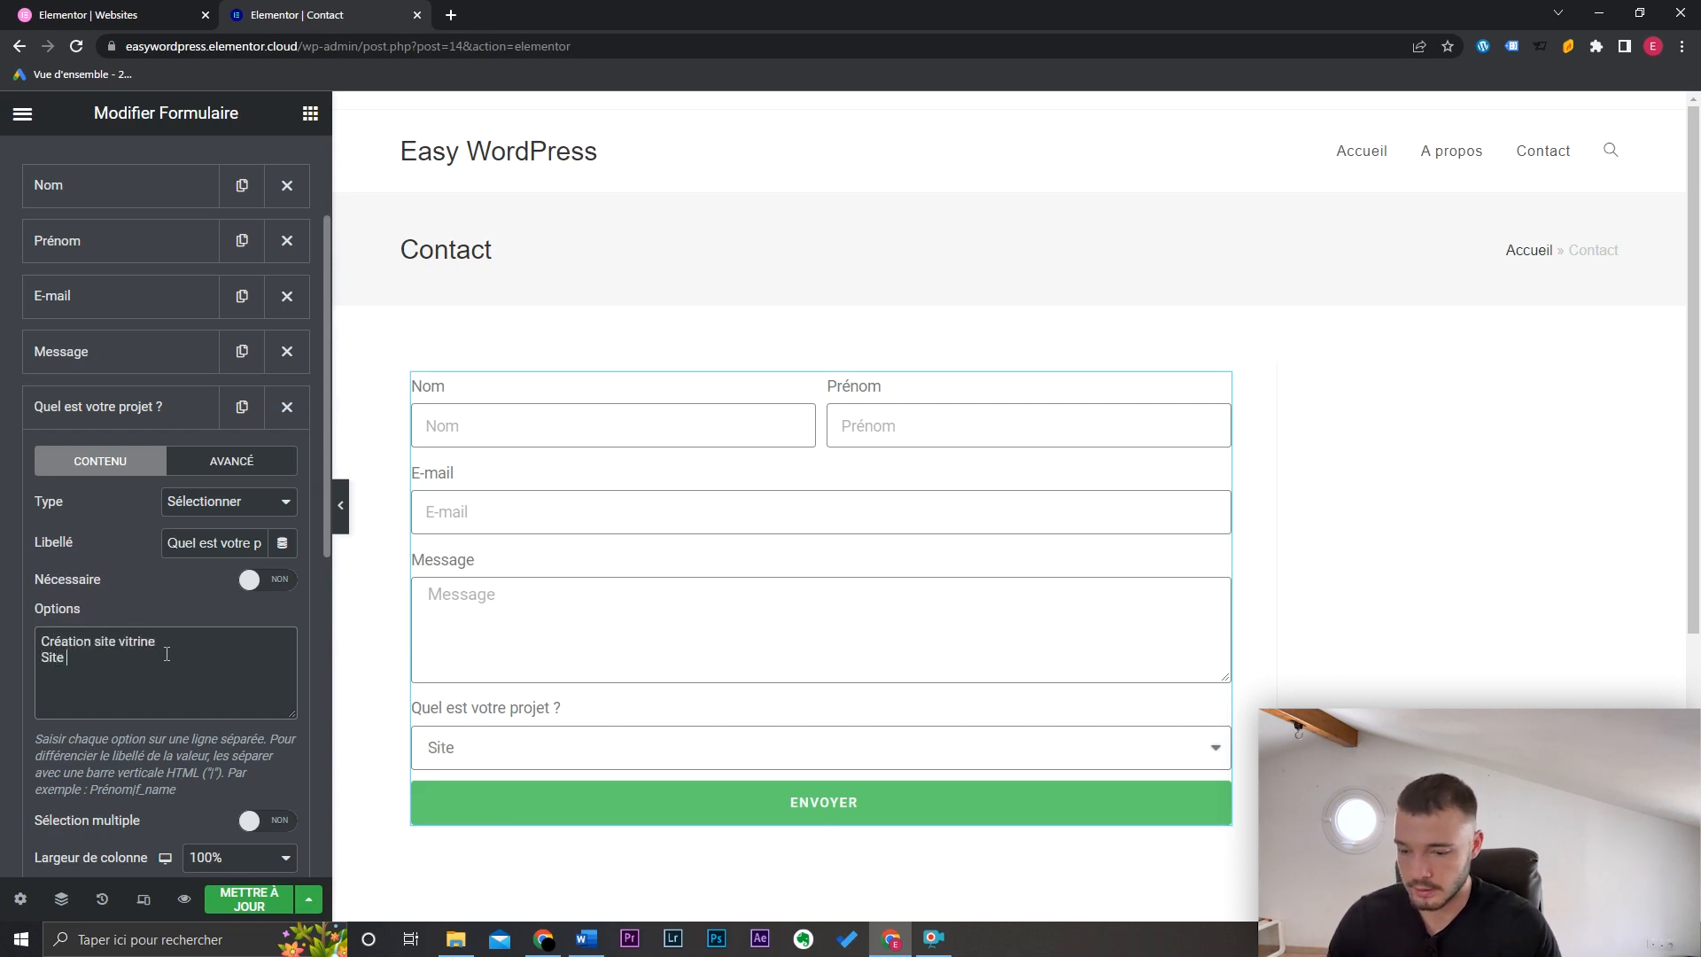
pyautogui.write(' e-commerce ')
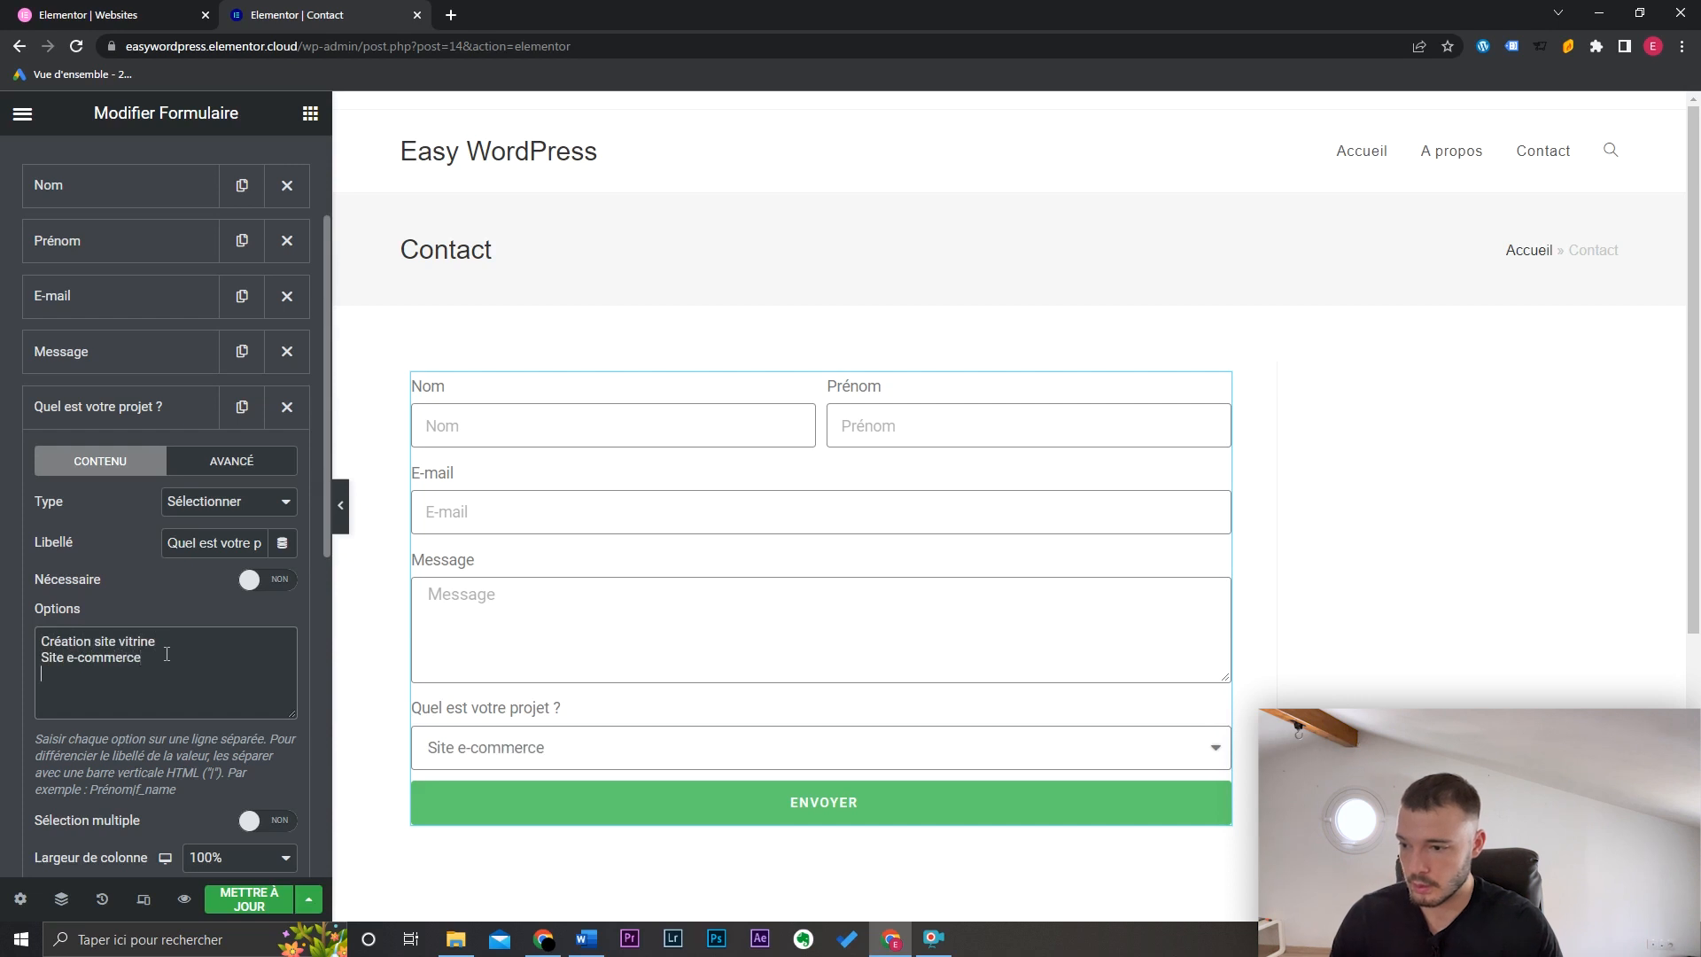
pyautogui.write('Amélior')
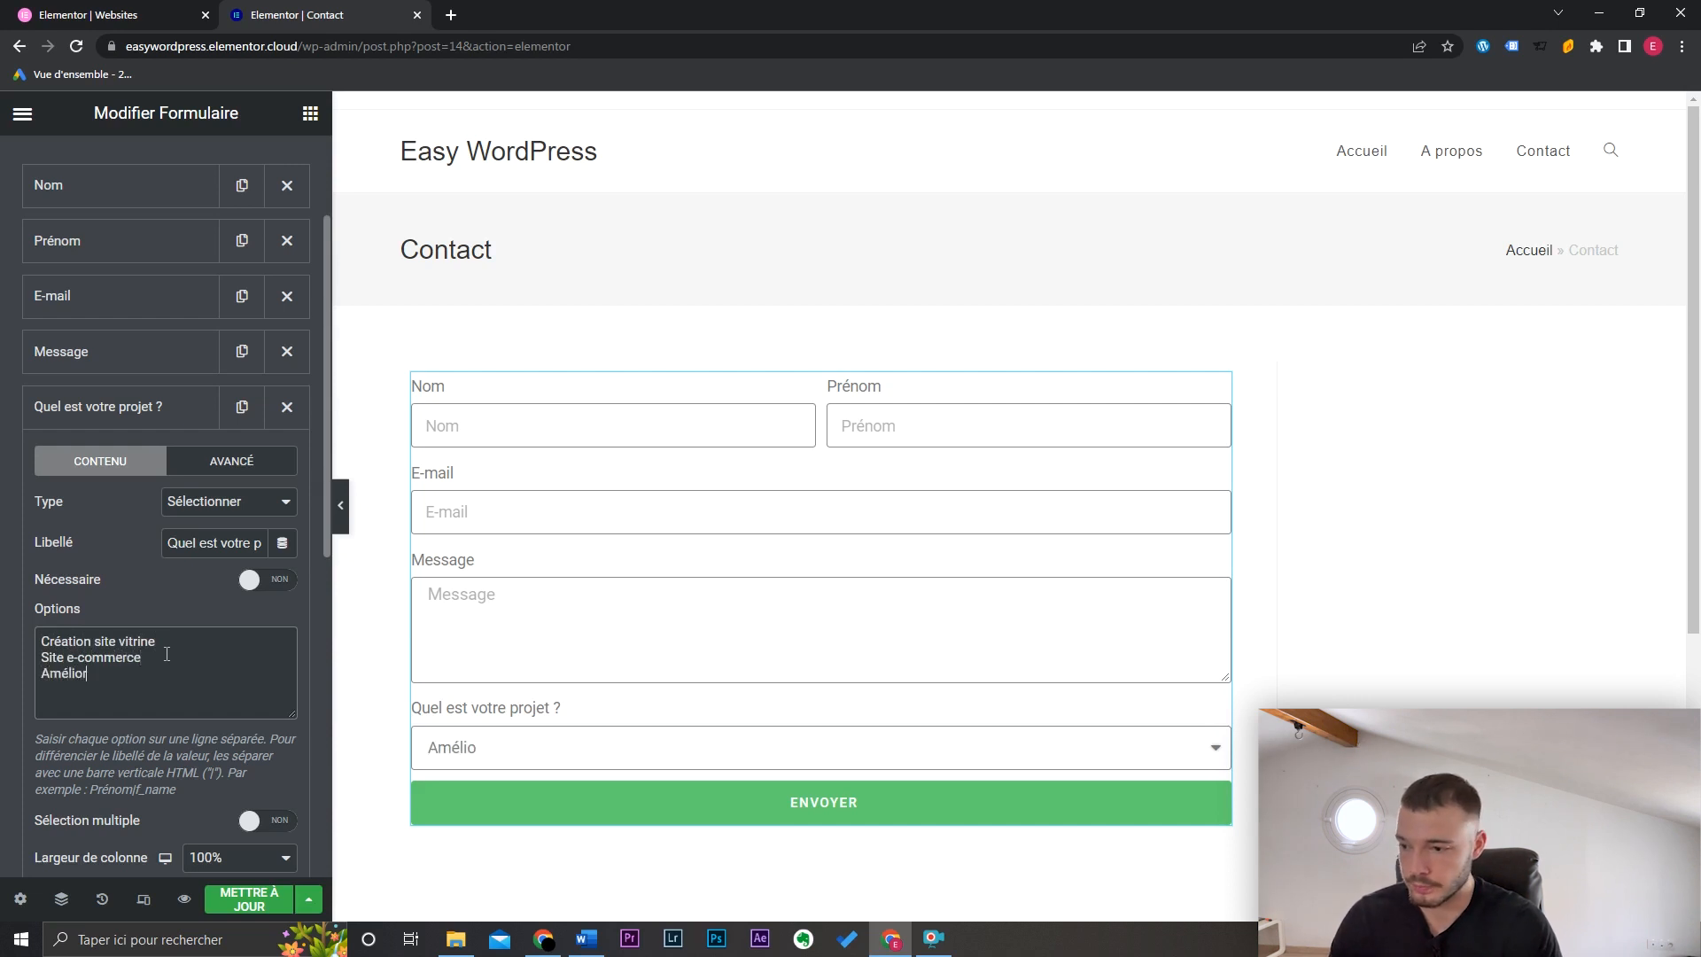
pyautogui.write('ation de mon référencement')
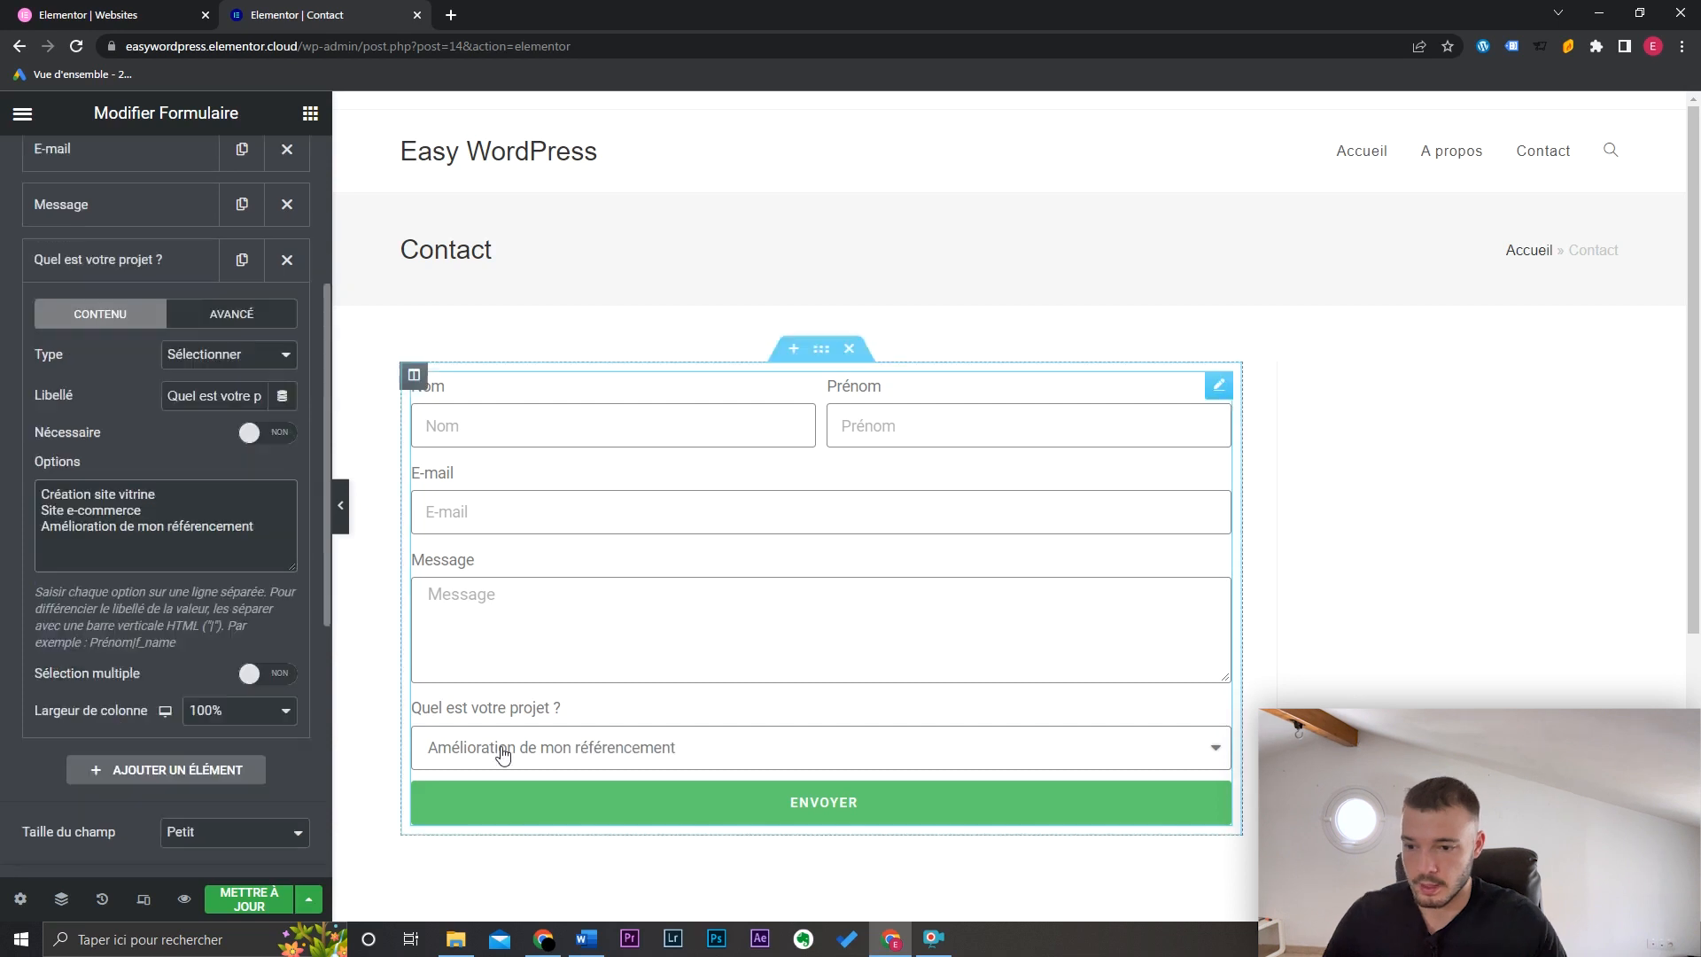
pyautogui.click(503, 754)
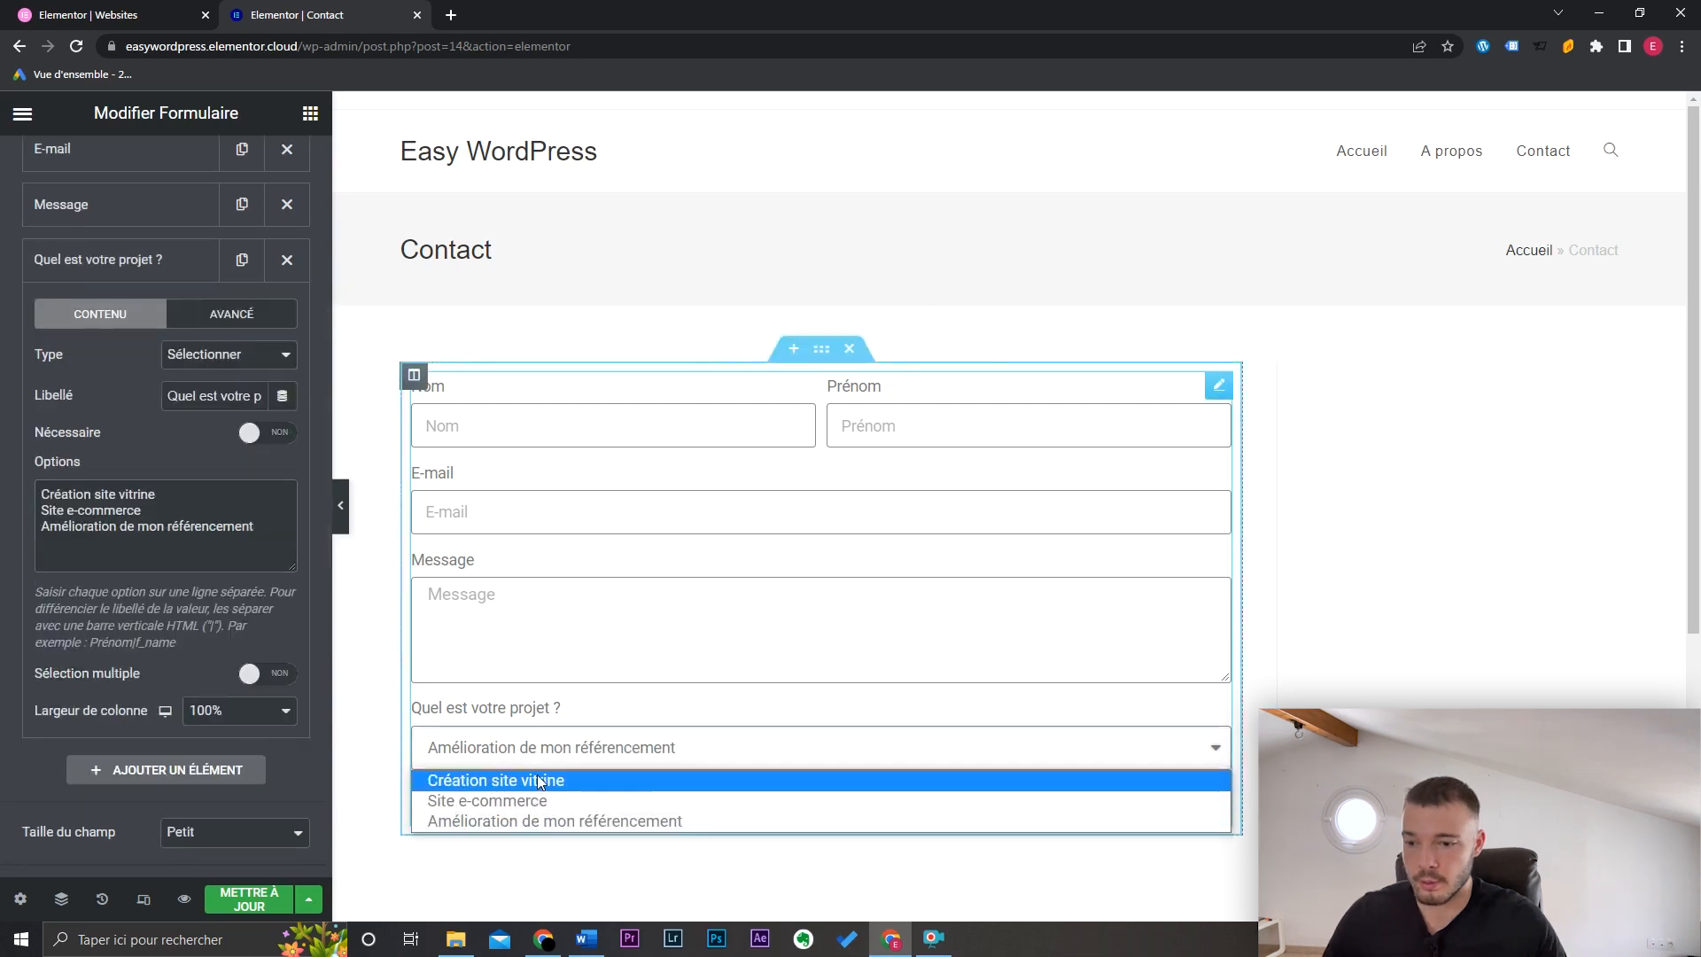
pyautogui.click(115, 260)
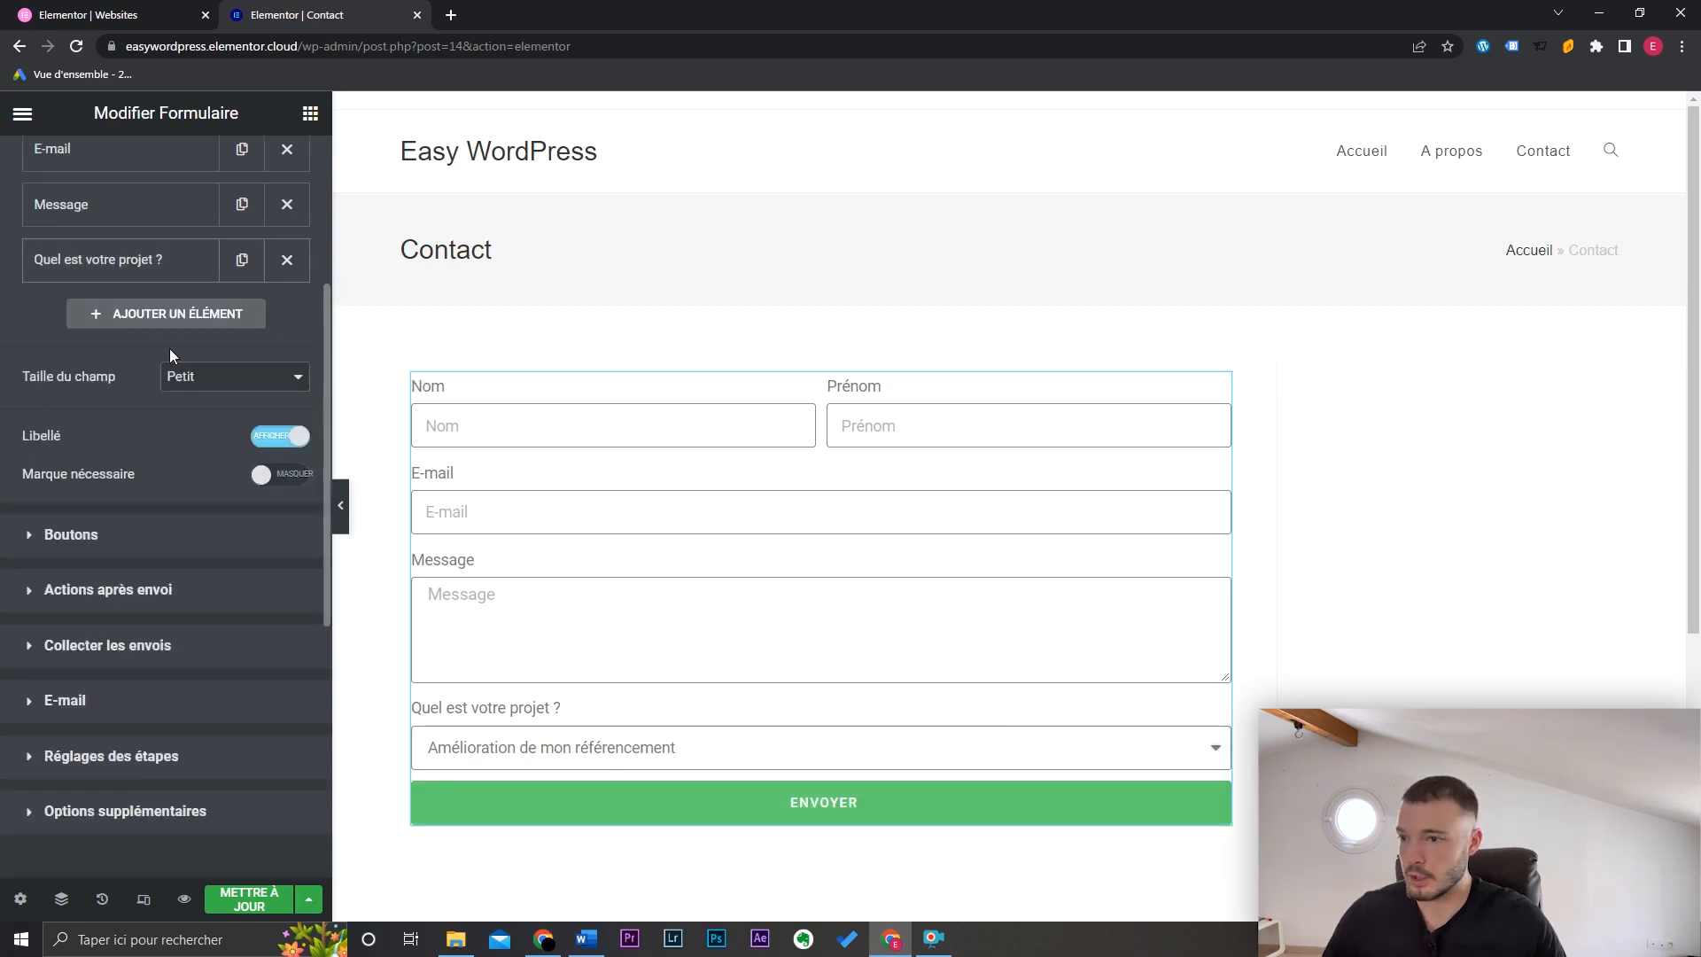
pyautogui.scroll(2, 184, 405)
pyautogui.moveTo(162, 409); pyautogui.dragTo(175, 293)
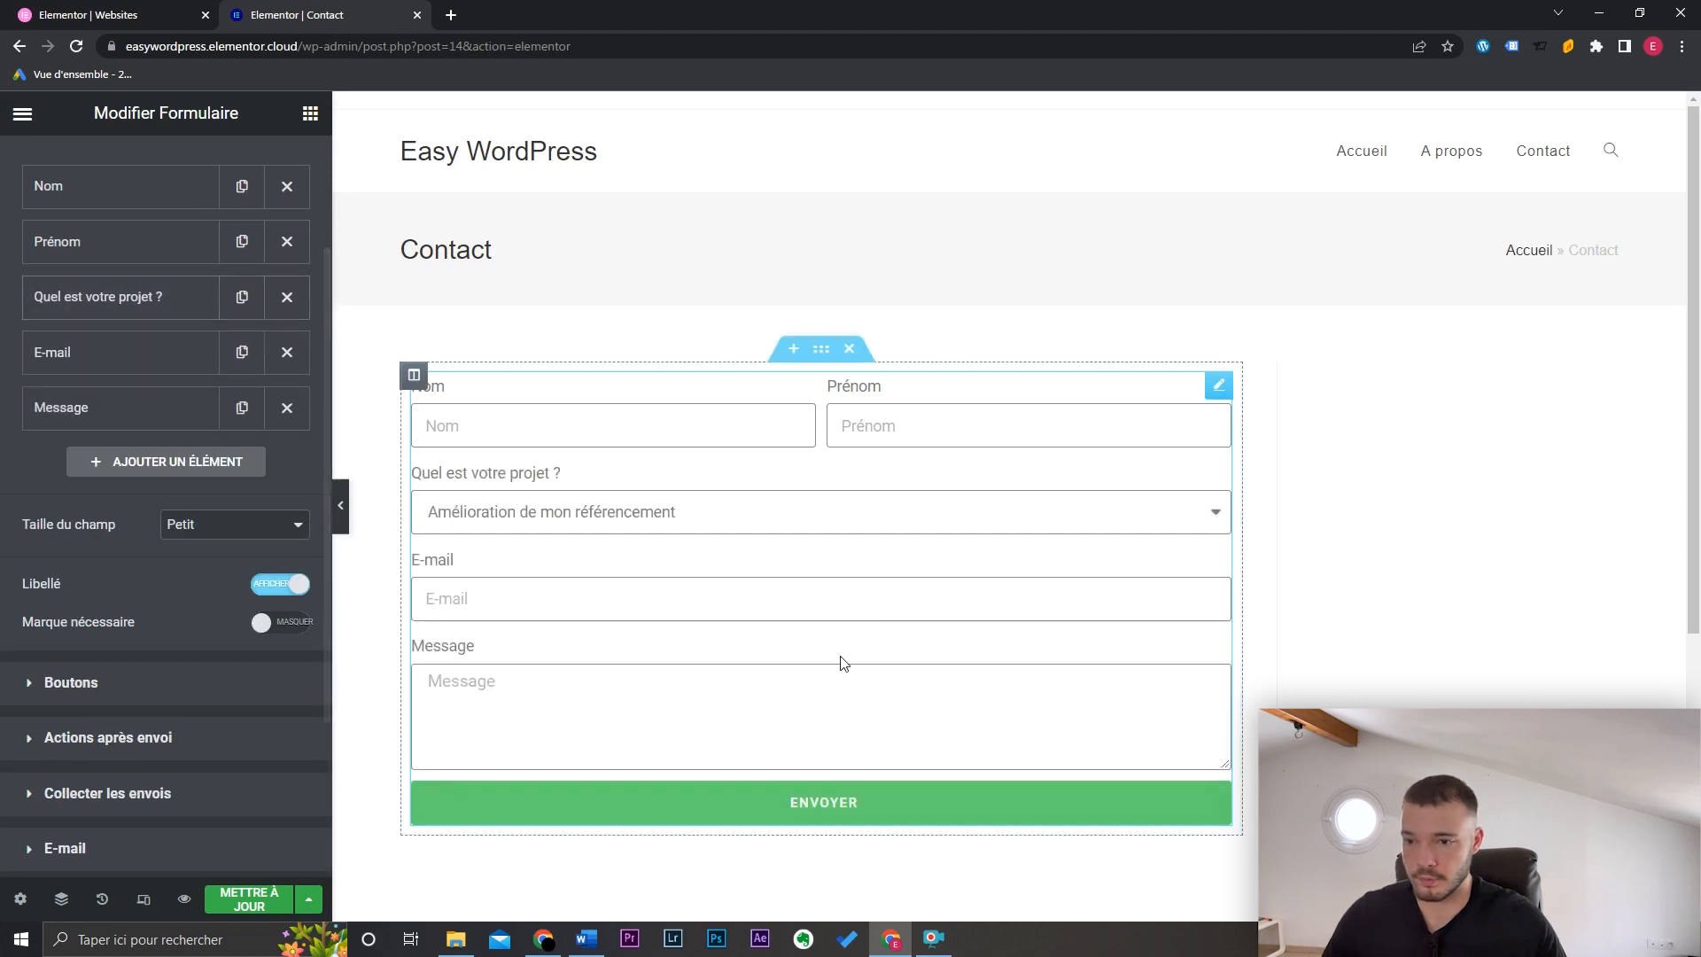
# Step: Reselect the contact form widget and toggle its field labels off and back on
pyautogui.click(1282, 536)
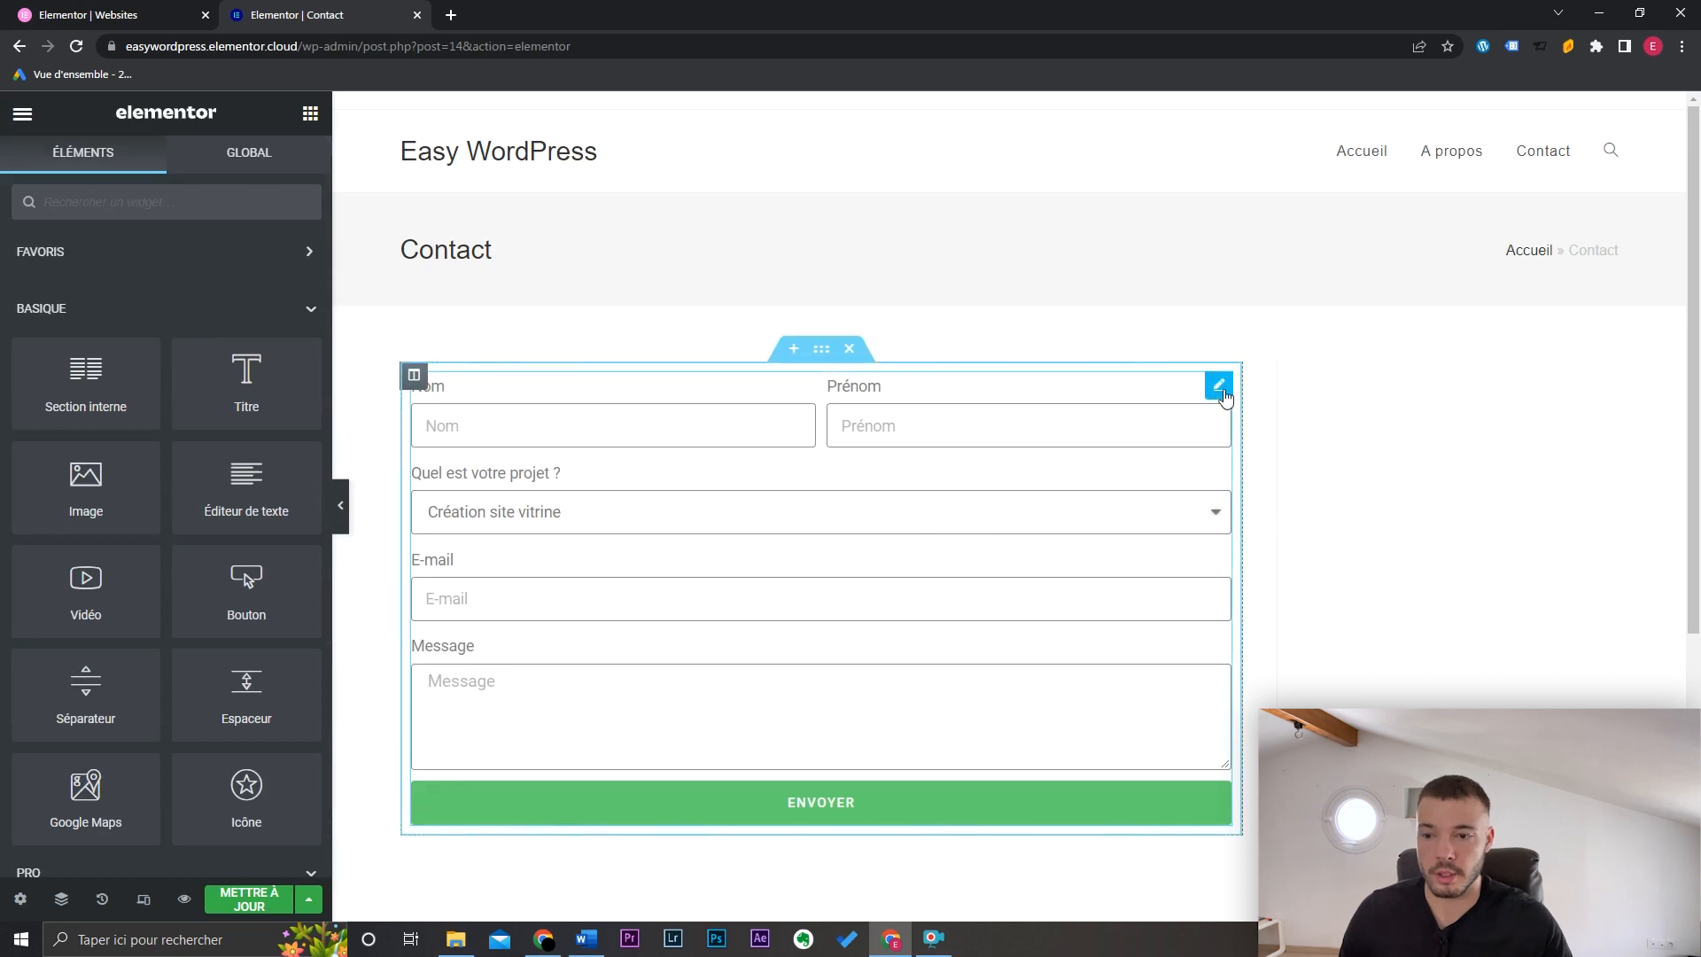
pyautogui.click(1221, 387)
pyautogui.scroll(-3, 280, 456)
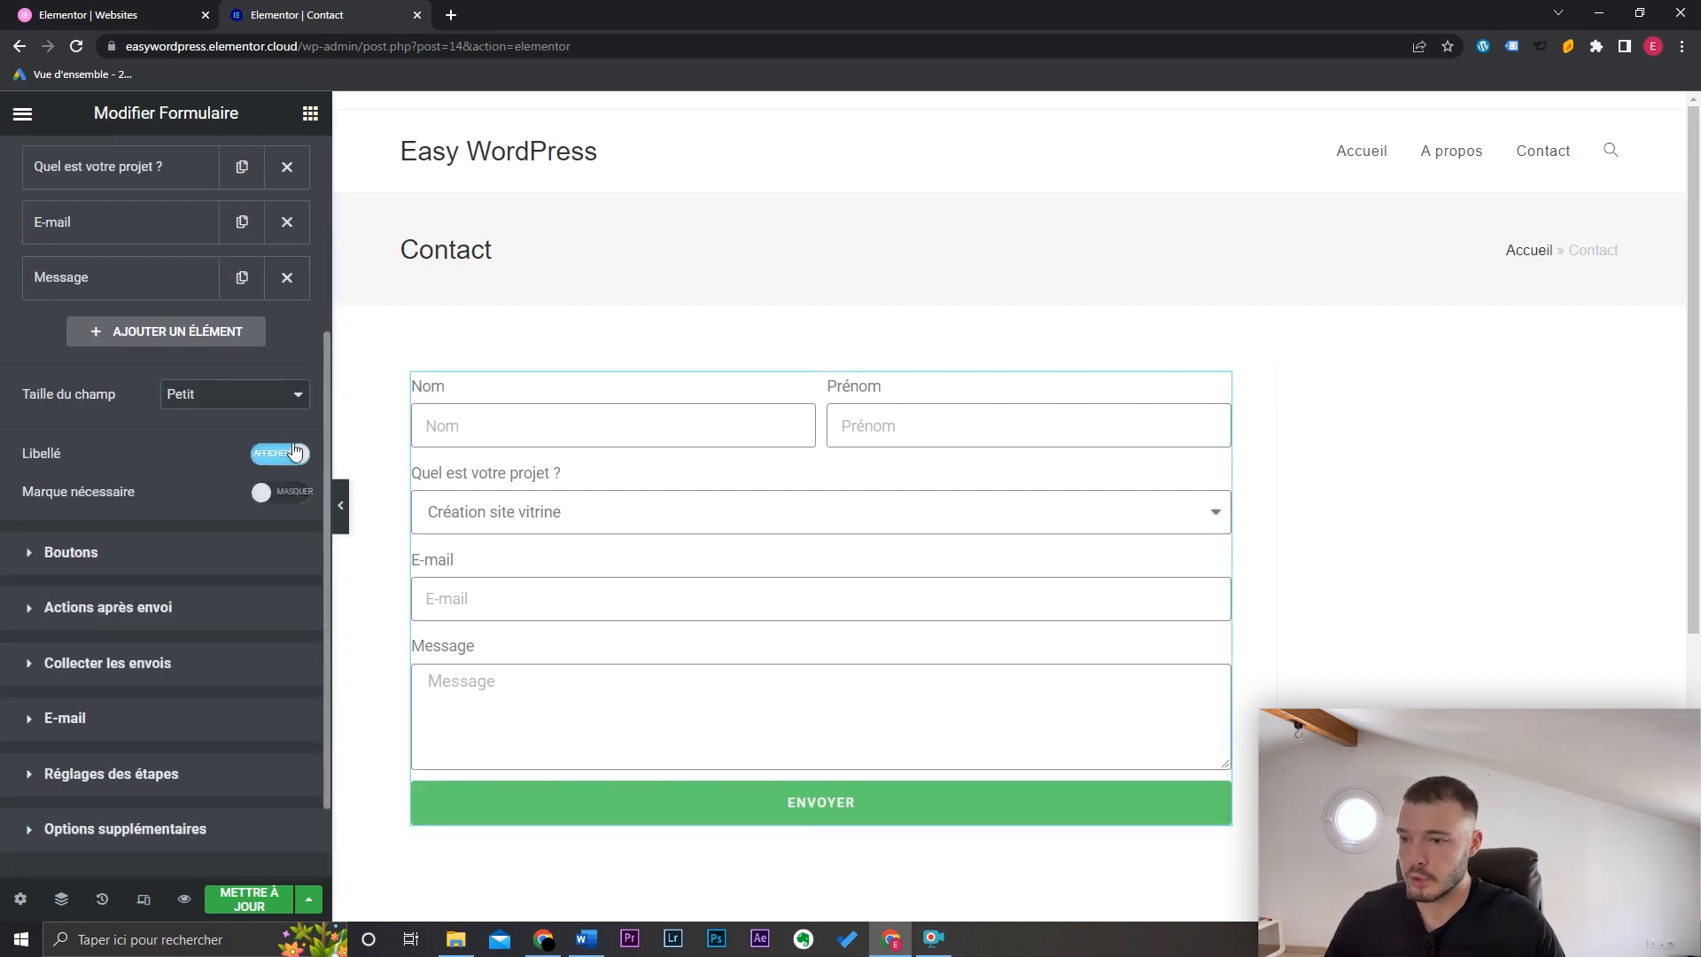
pyautogui.click(280, 457)
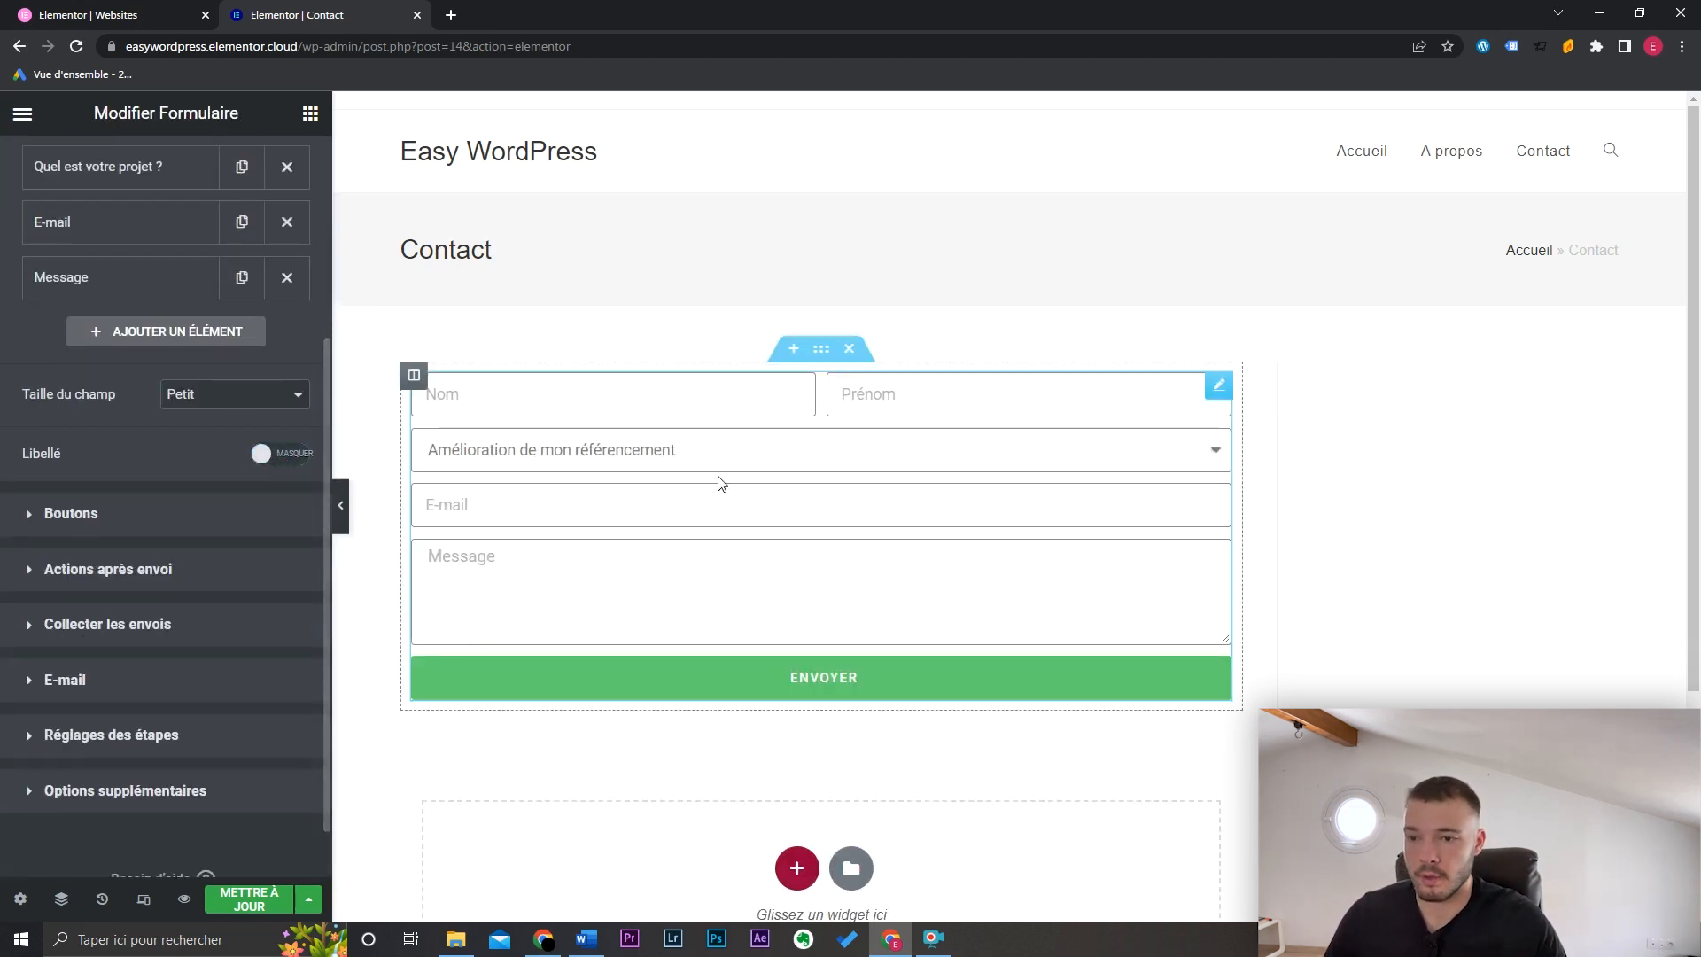
pyautogui.click(280, 454)
pyautogui.scroll(-2, 322, 507)
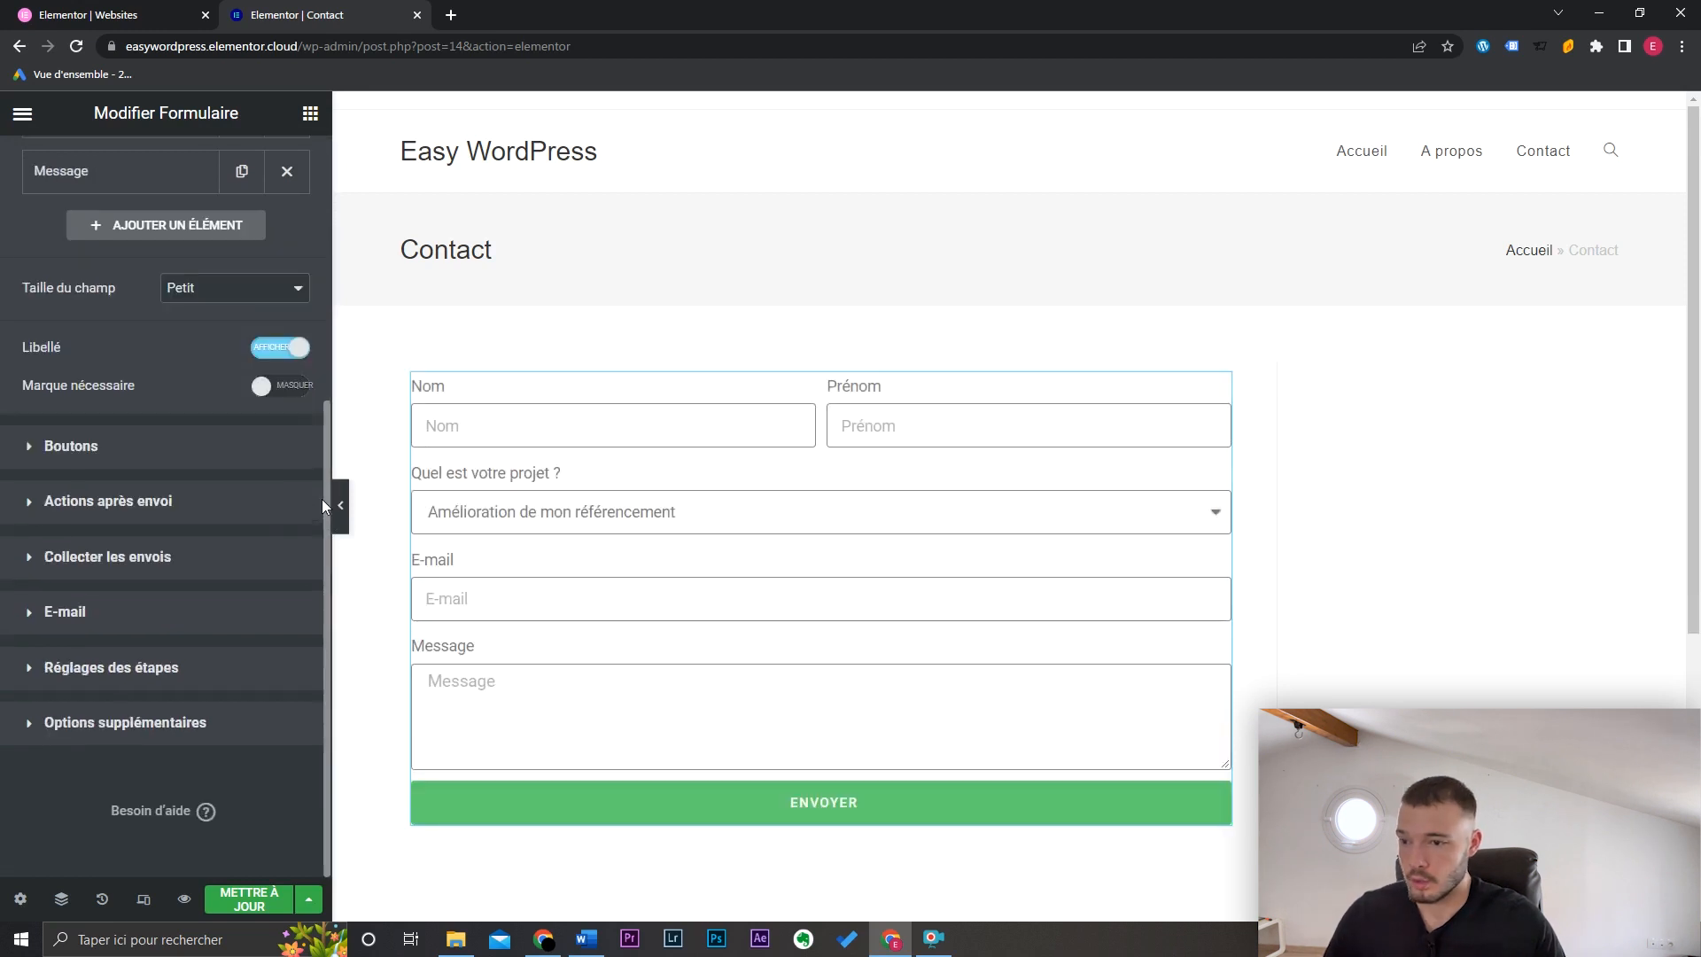
# Step: Stretch the submit button to full width and relabel it 'Faire ma demande de devis'
pyautogui.click(182, 459)
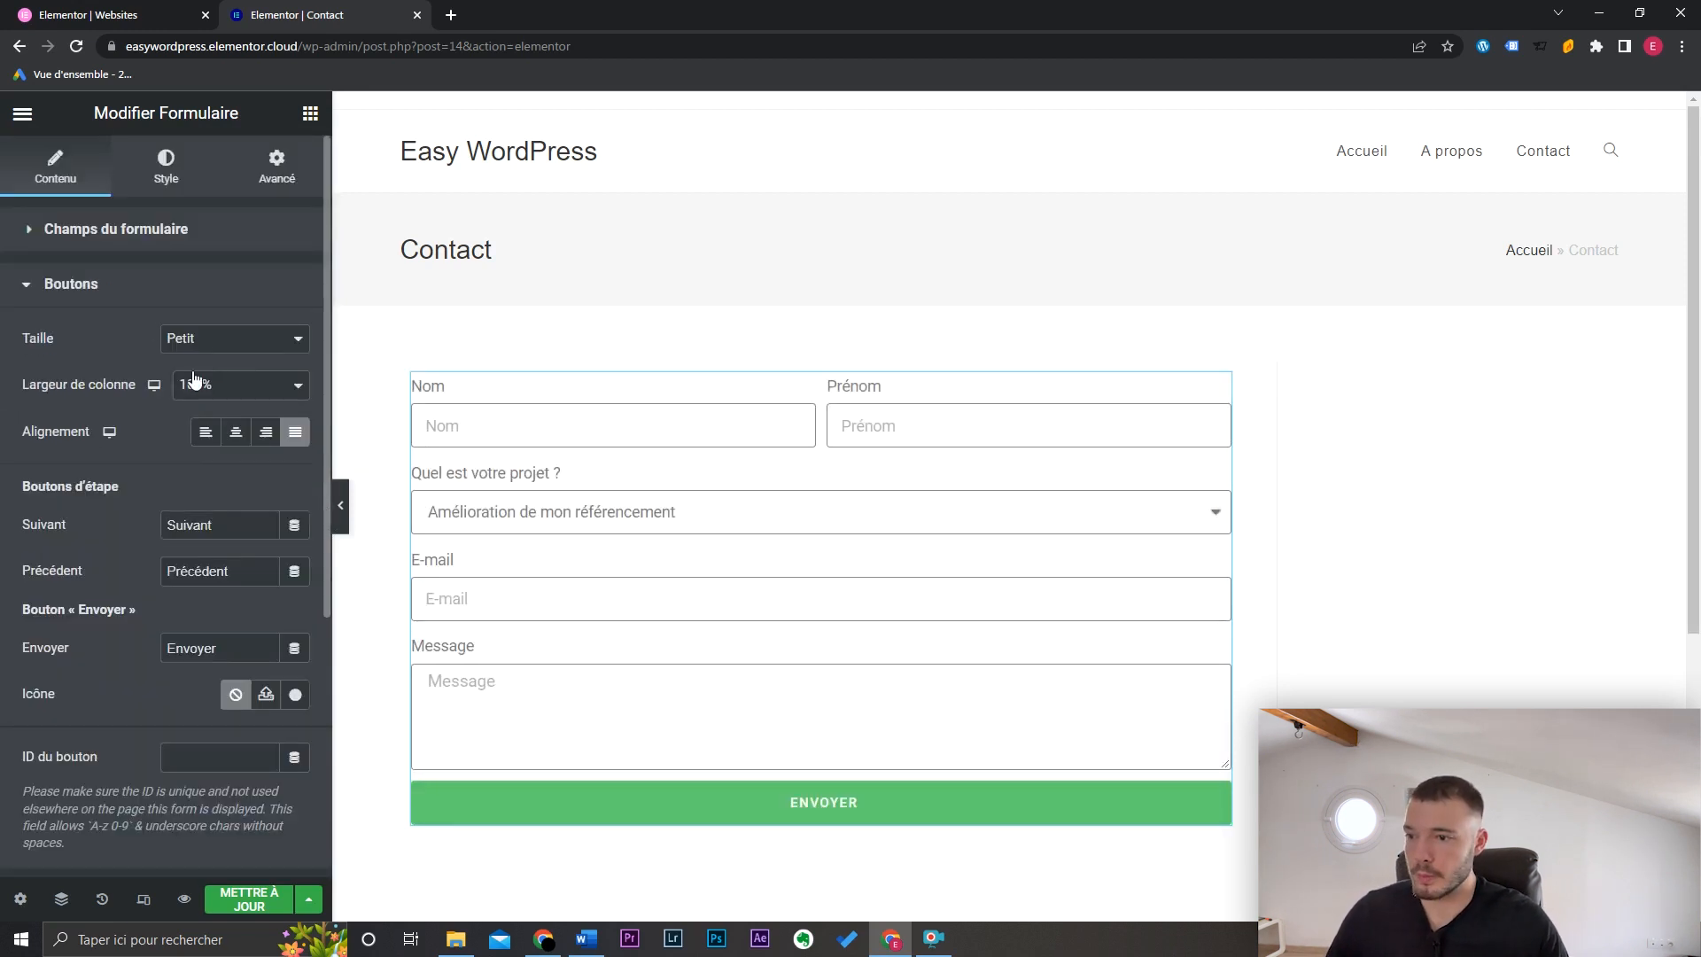
pyautogui.click(235, 431)
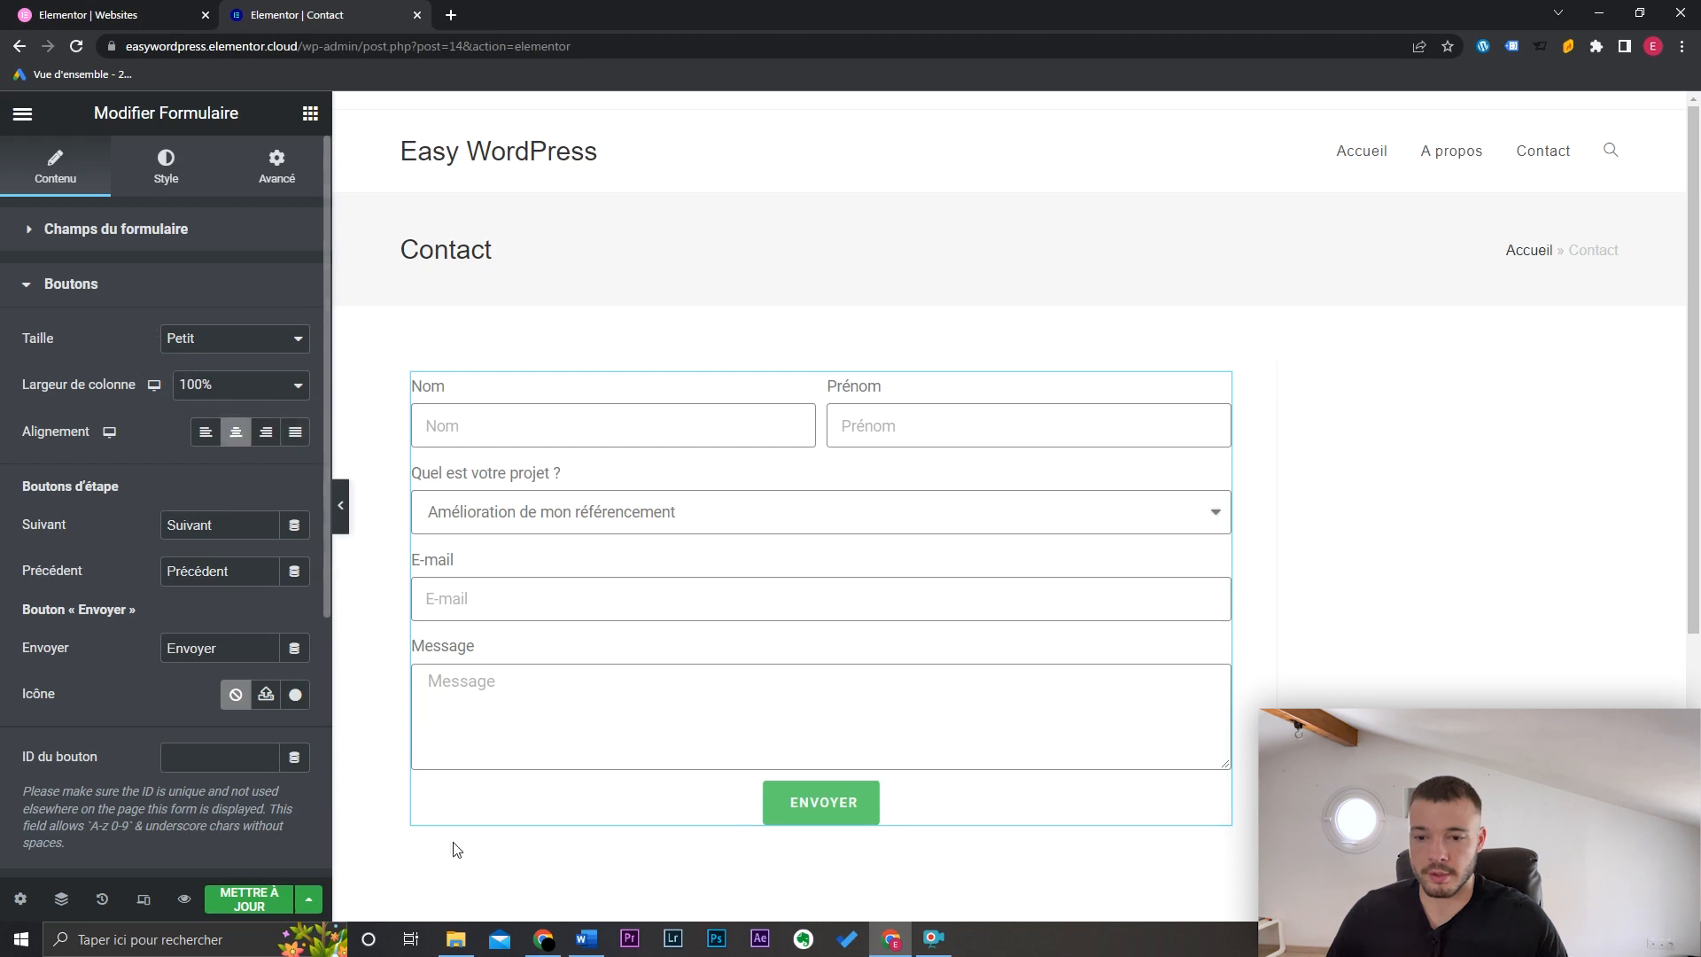
pyautogui.click(295, 432)
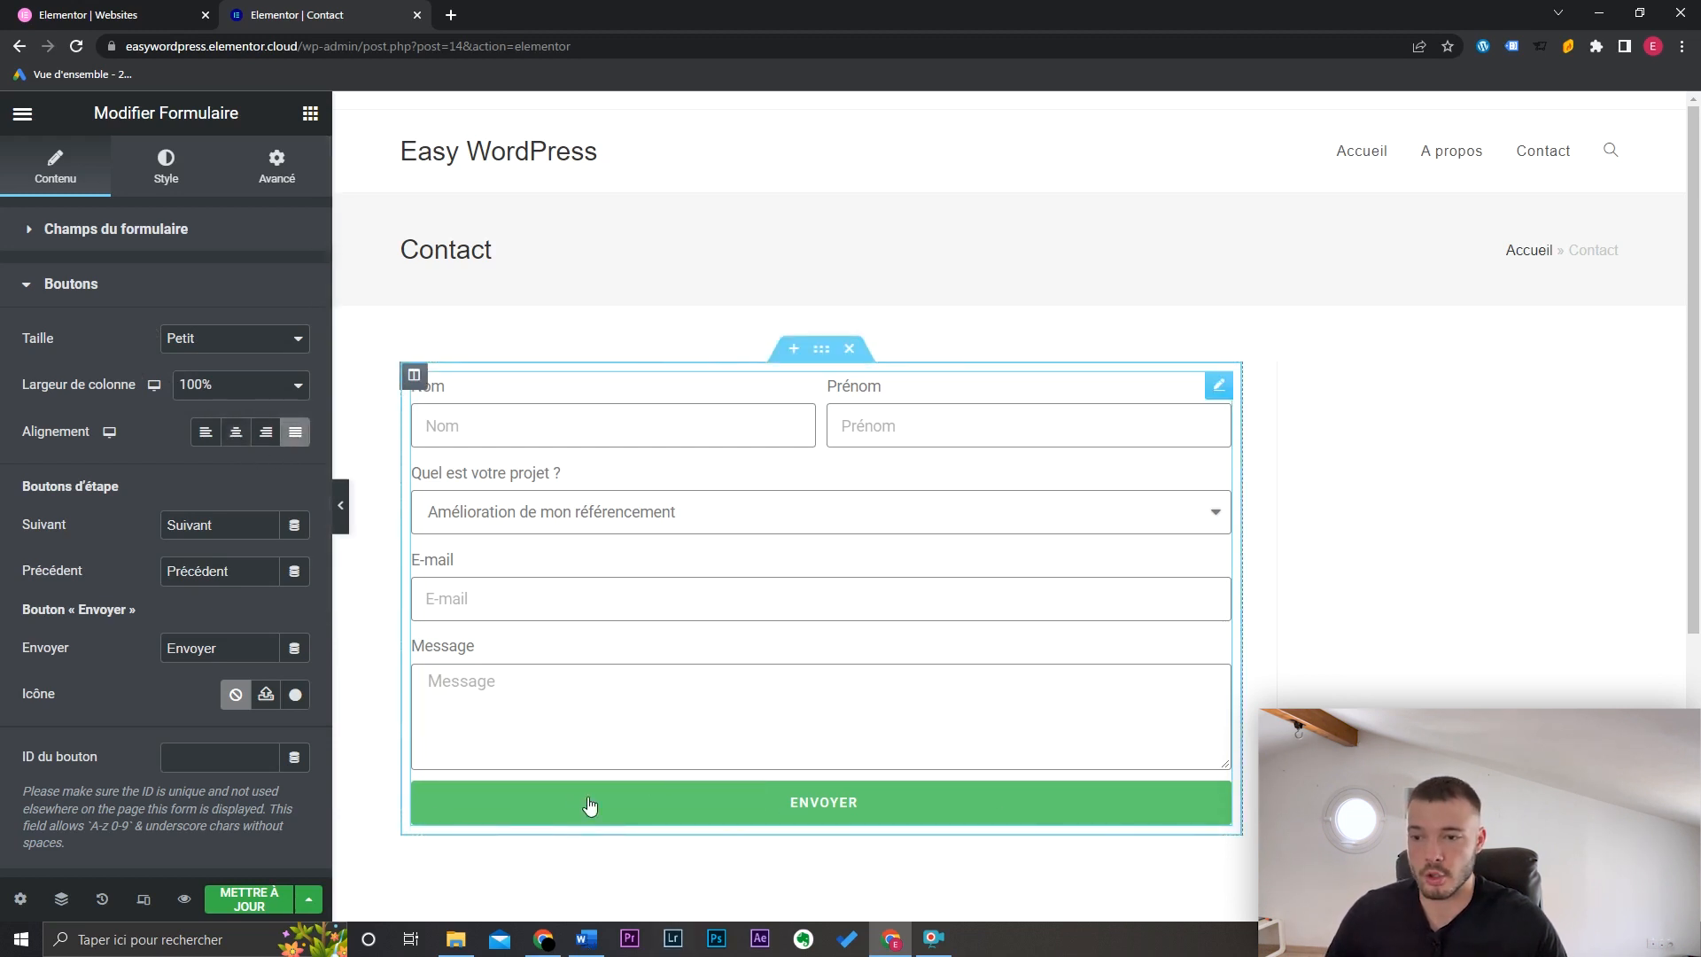
pyautogui.moveTo(226, 647); pyautogui.dragTo(110, 634)
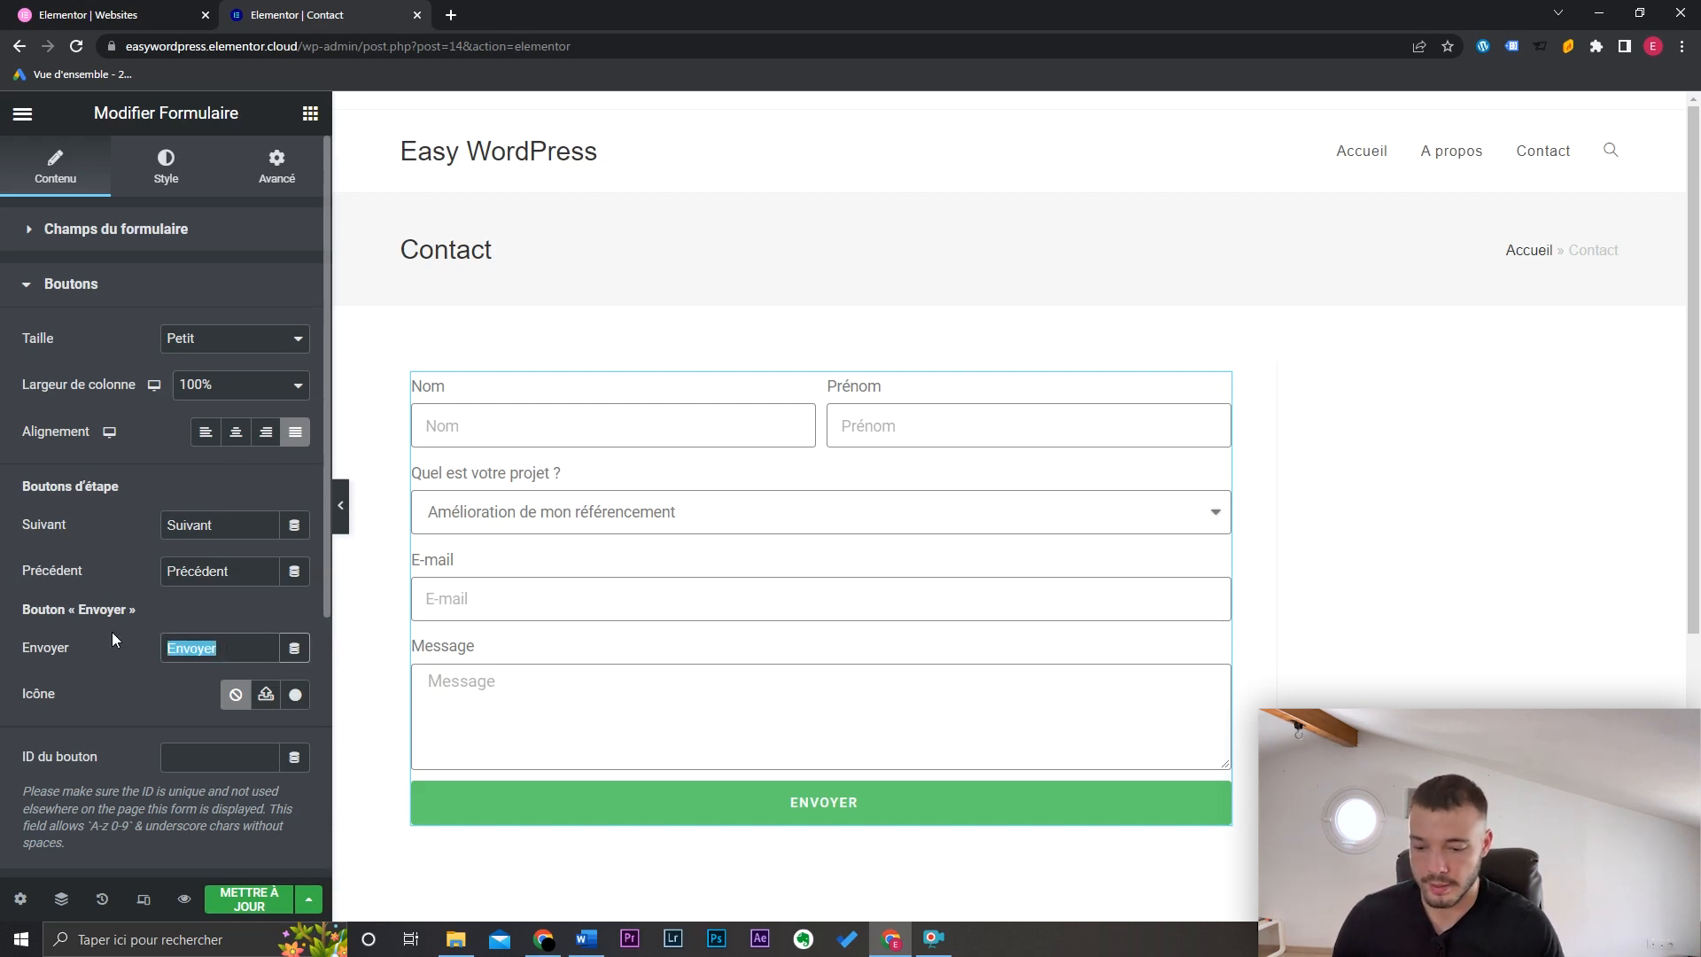
pyautogui.write('Faire ma d')
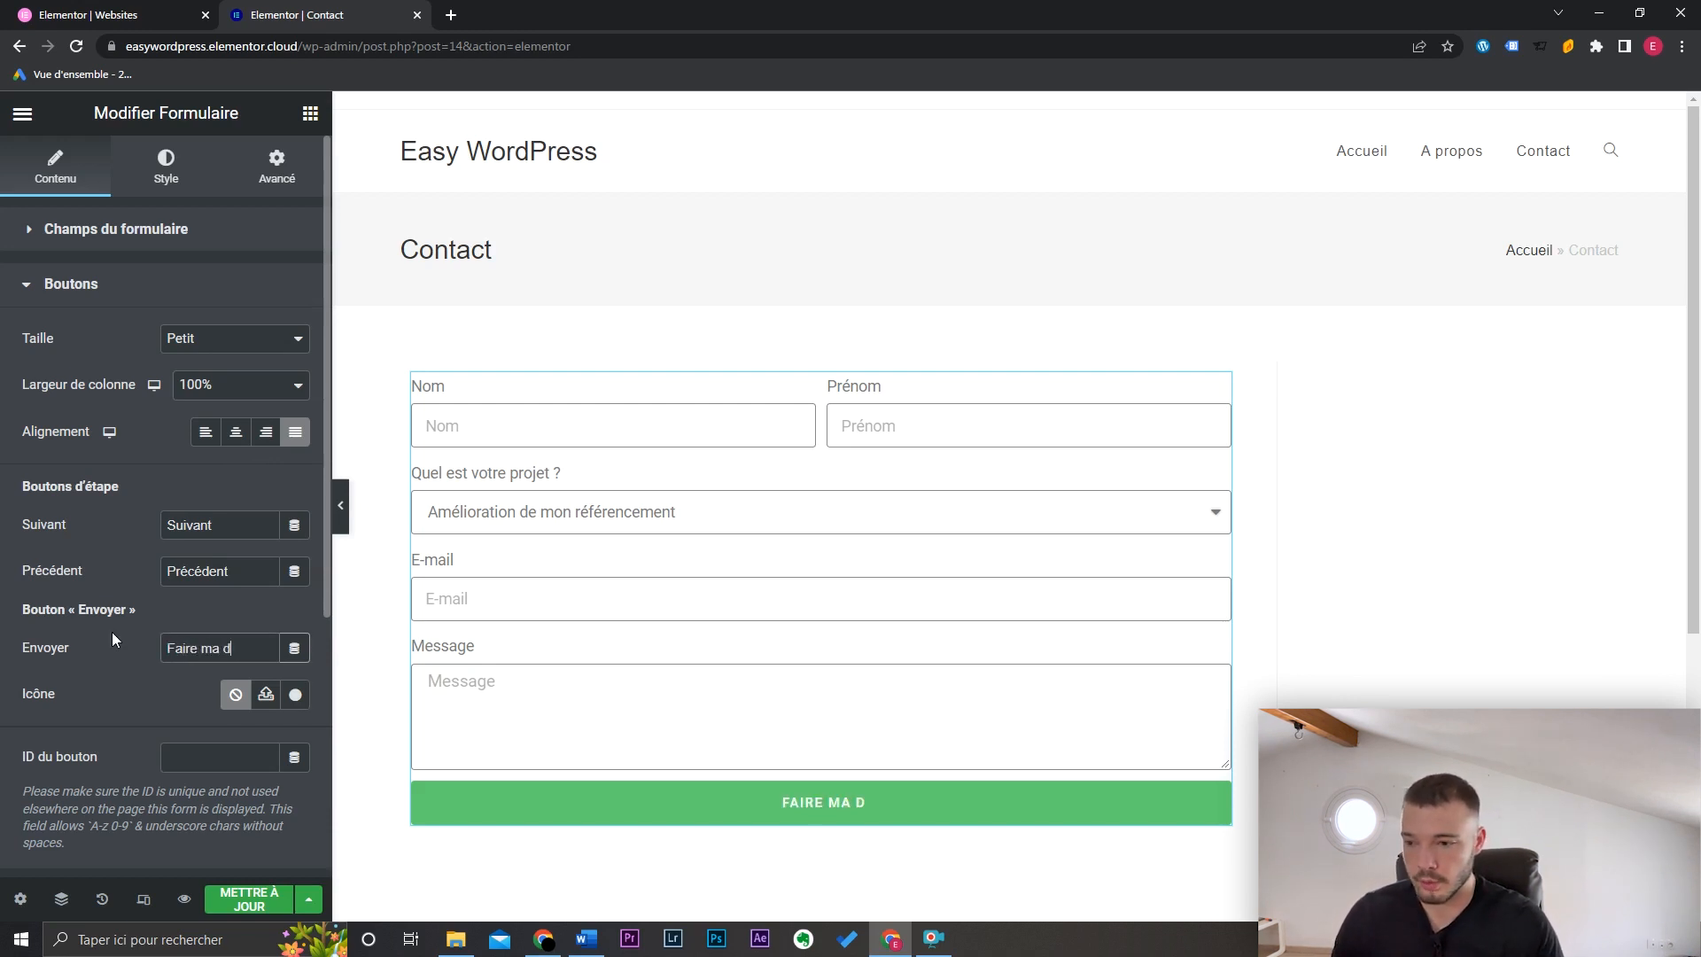
pyautogui.write('emande de devis')
pyautogui.click(186, 285)
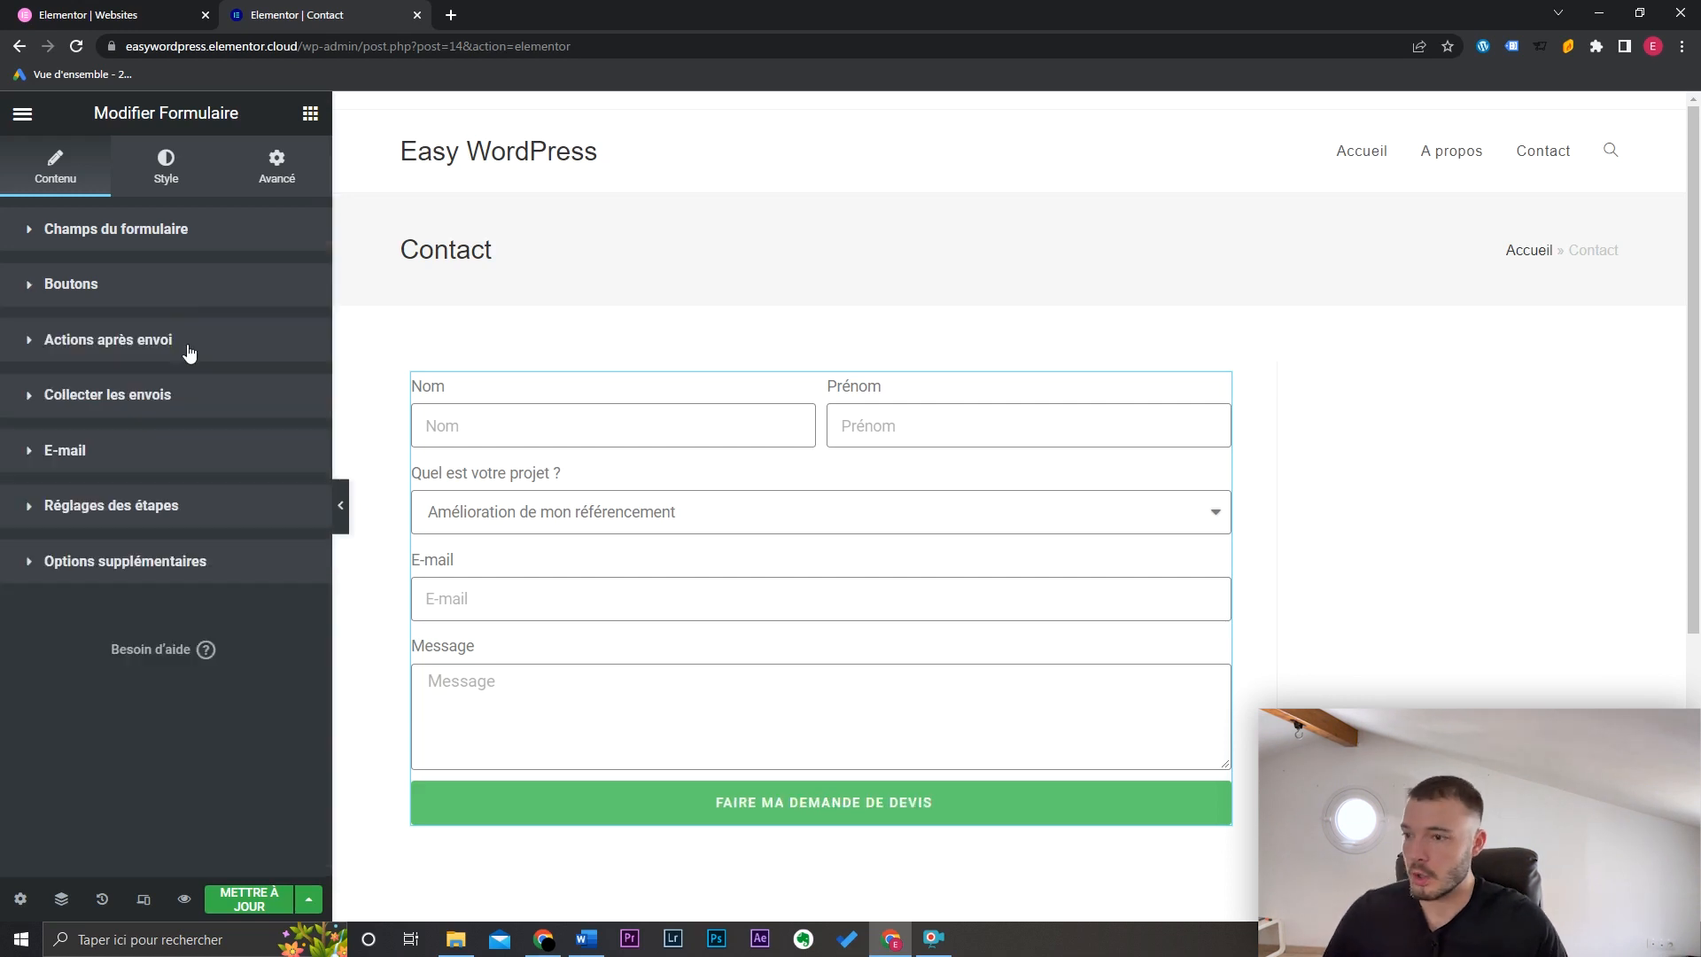
# Step: Expand 'Actions après envoi' and drop down the 'Ajouter une action' list
pyautogui.click(189, 349)
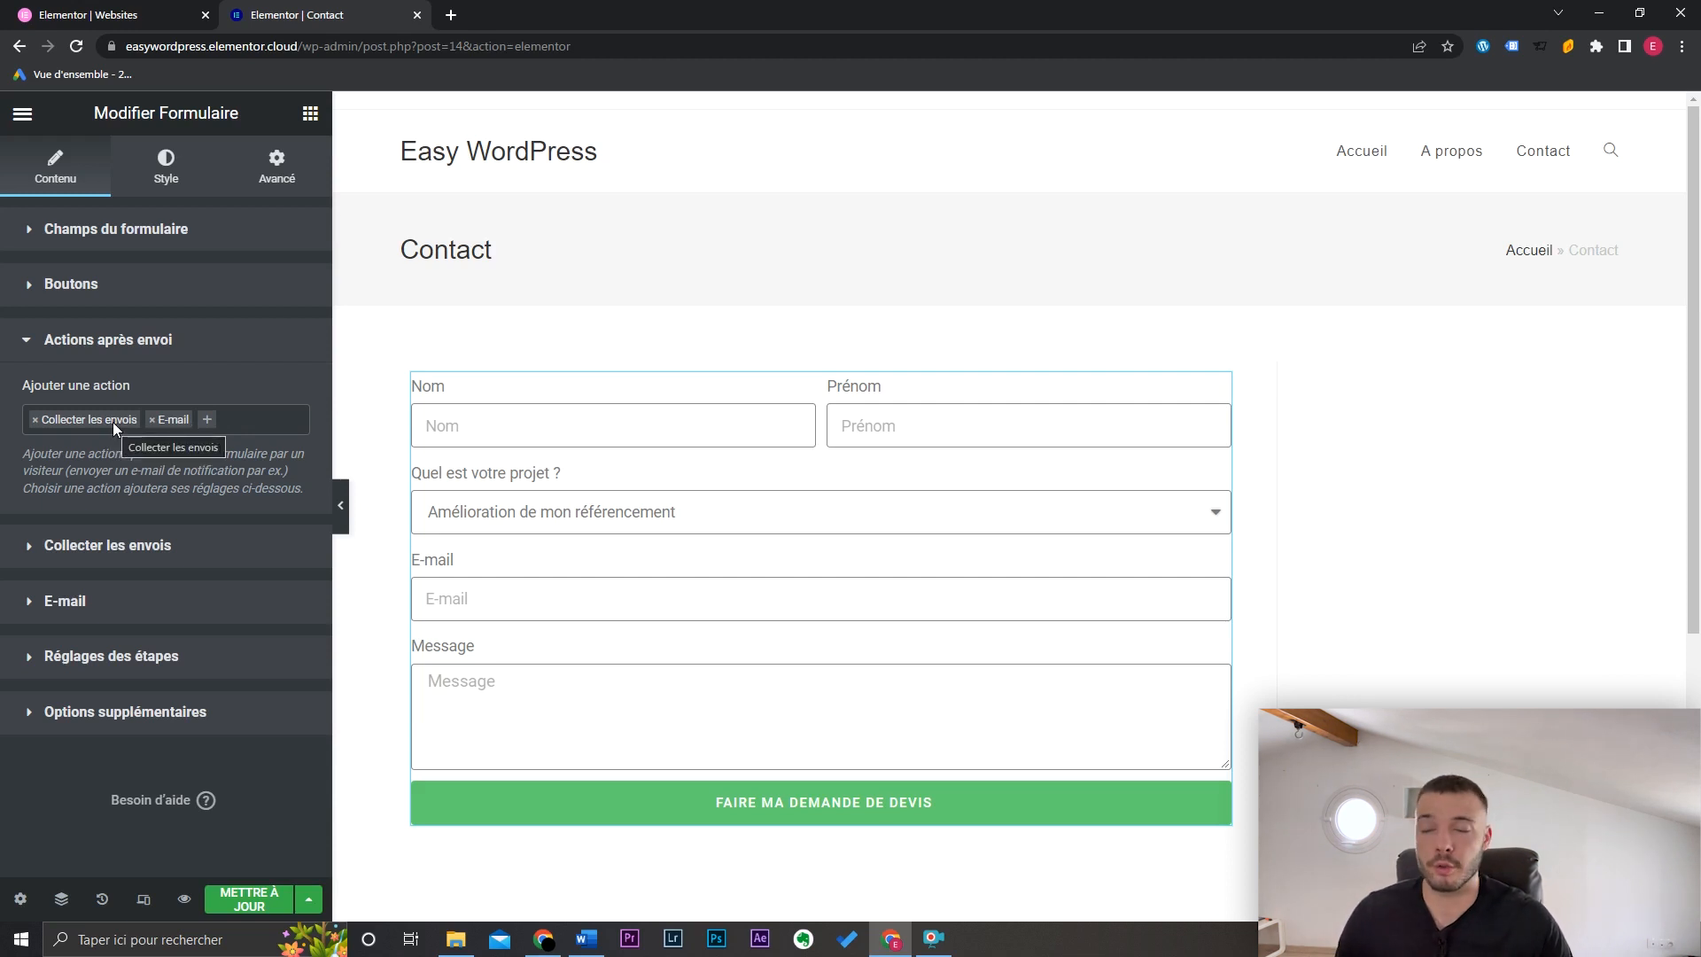
pyautogui.click(189, 423)
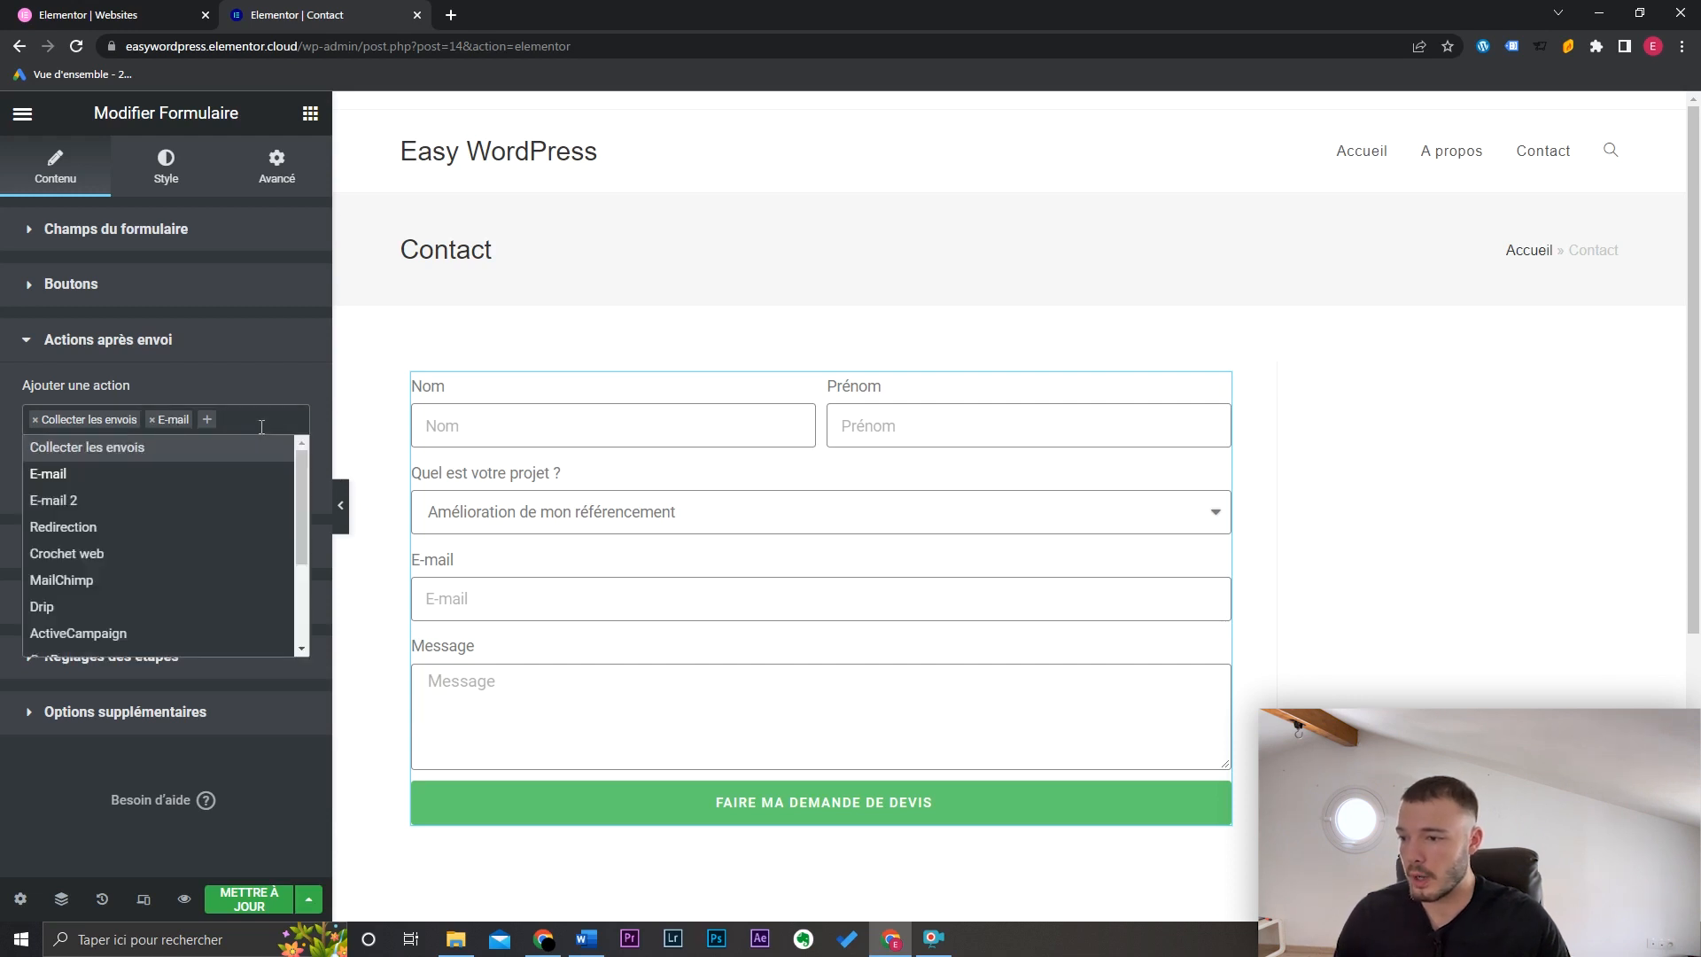
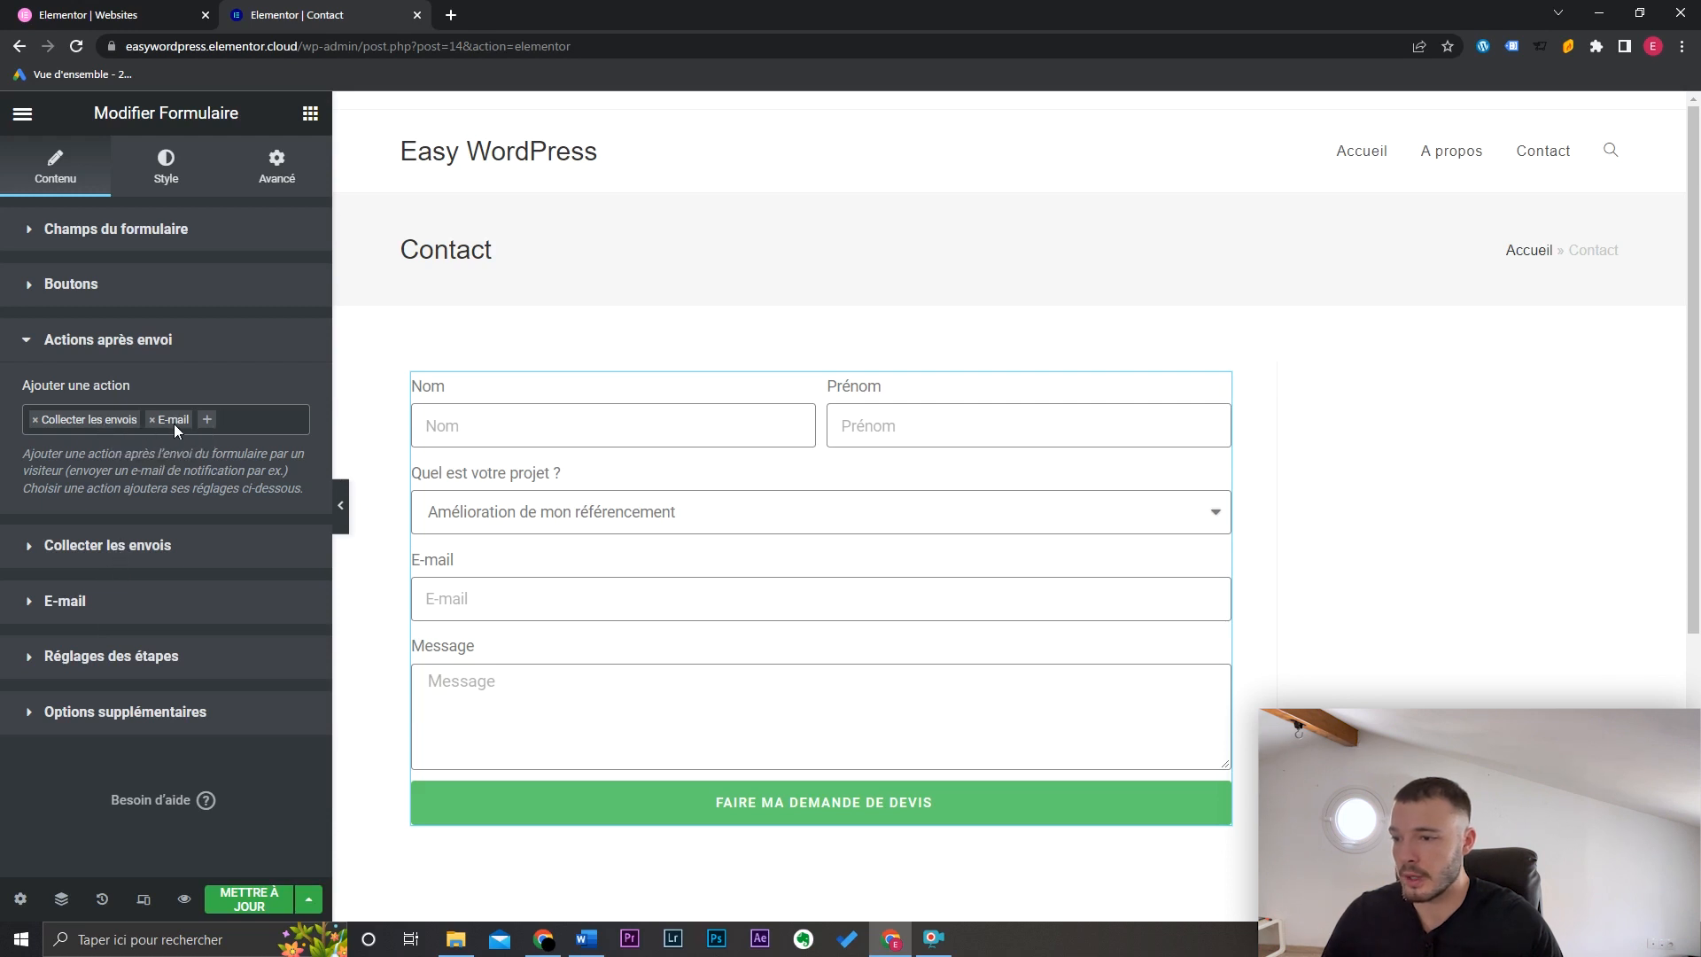
# Step: Expand the form's 'Collecter les envois' section to see where submissions are stored
pyautogui.click(135, 554)
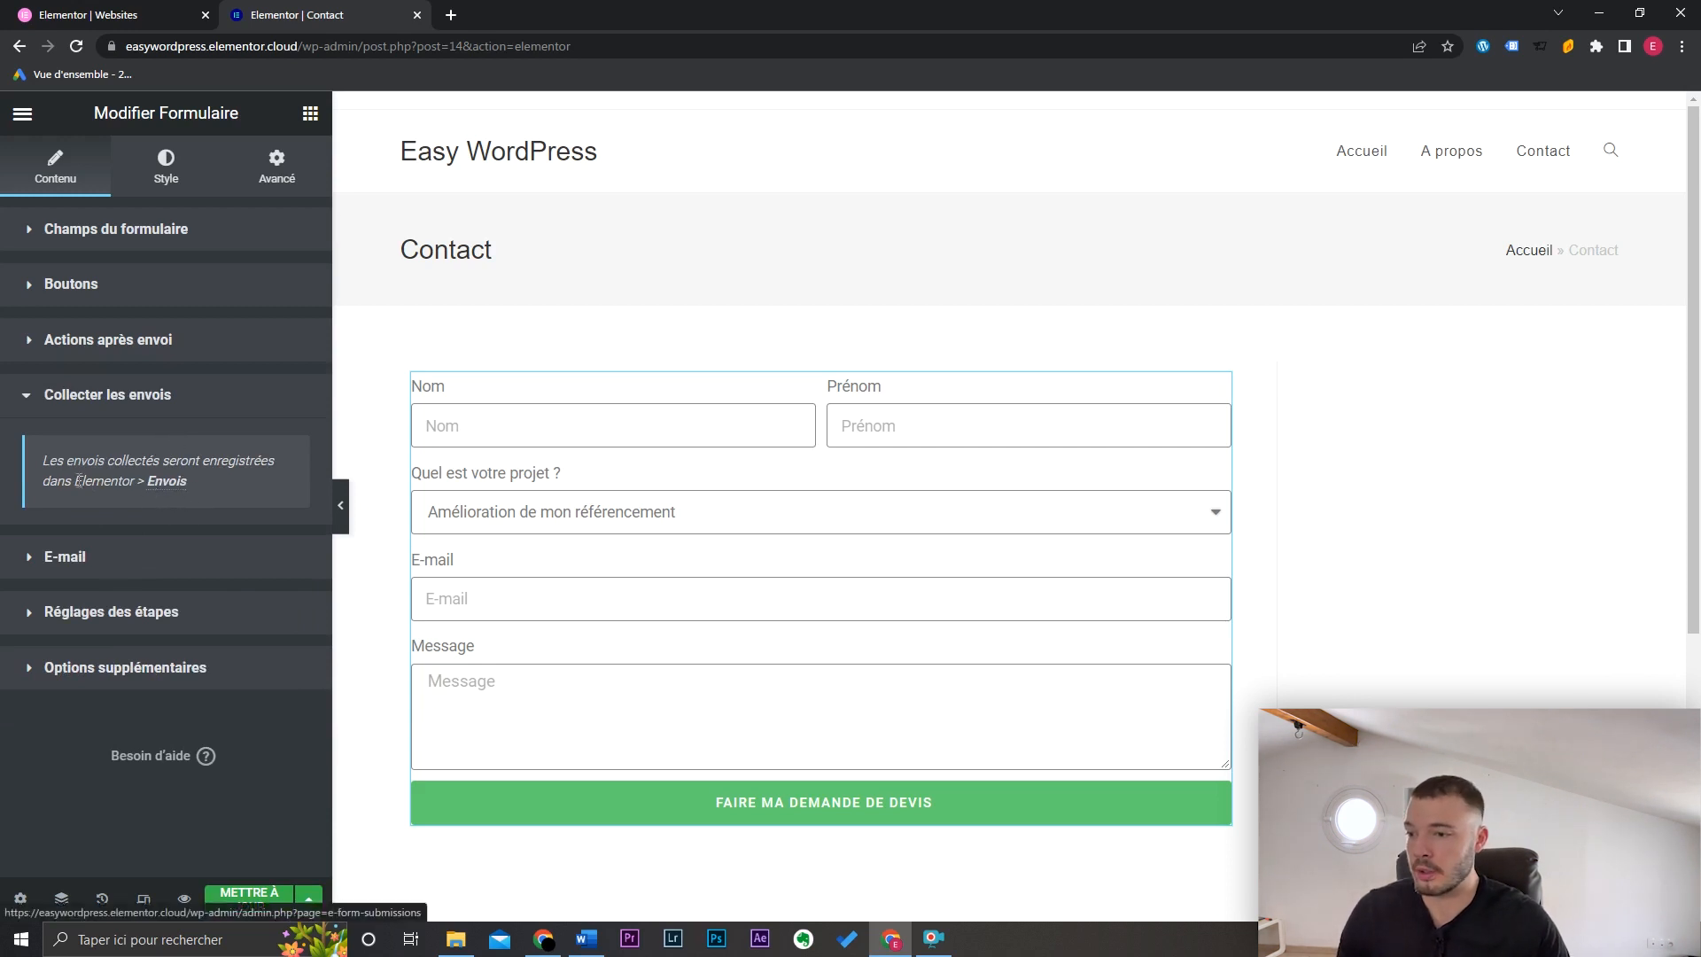
# Step: Review the E-mail action's recipient and its [all-fields] message body
pyautogui.click(106, 556)
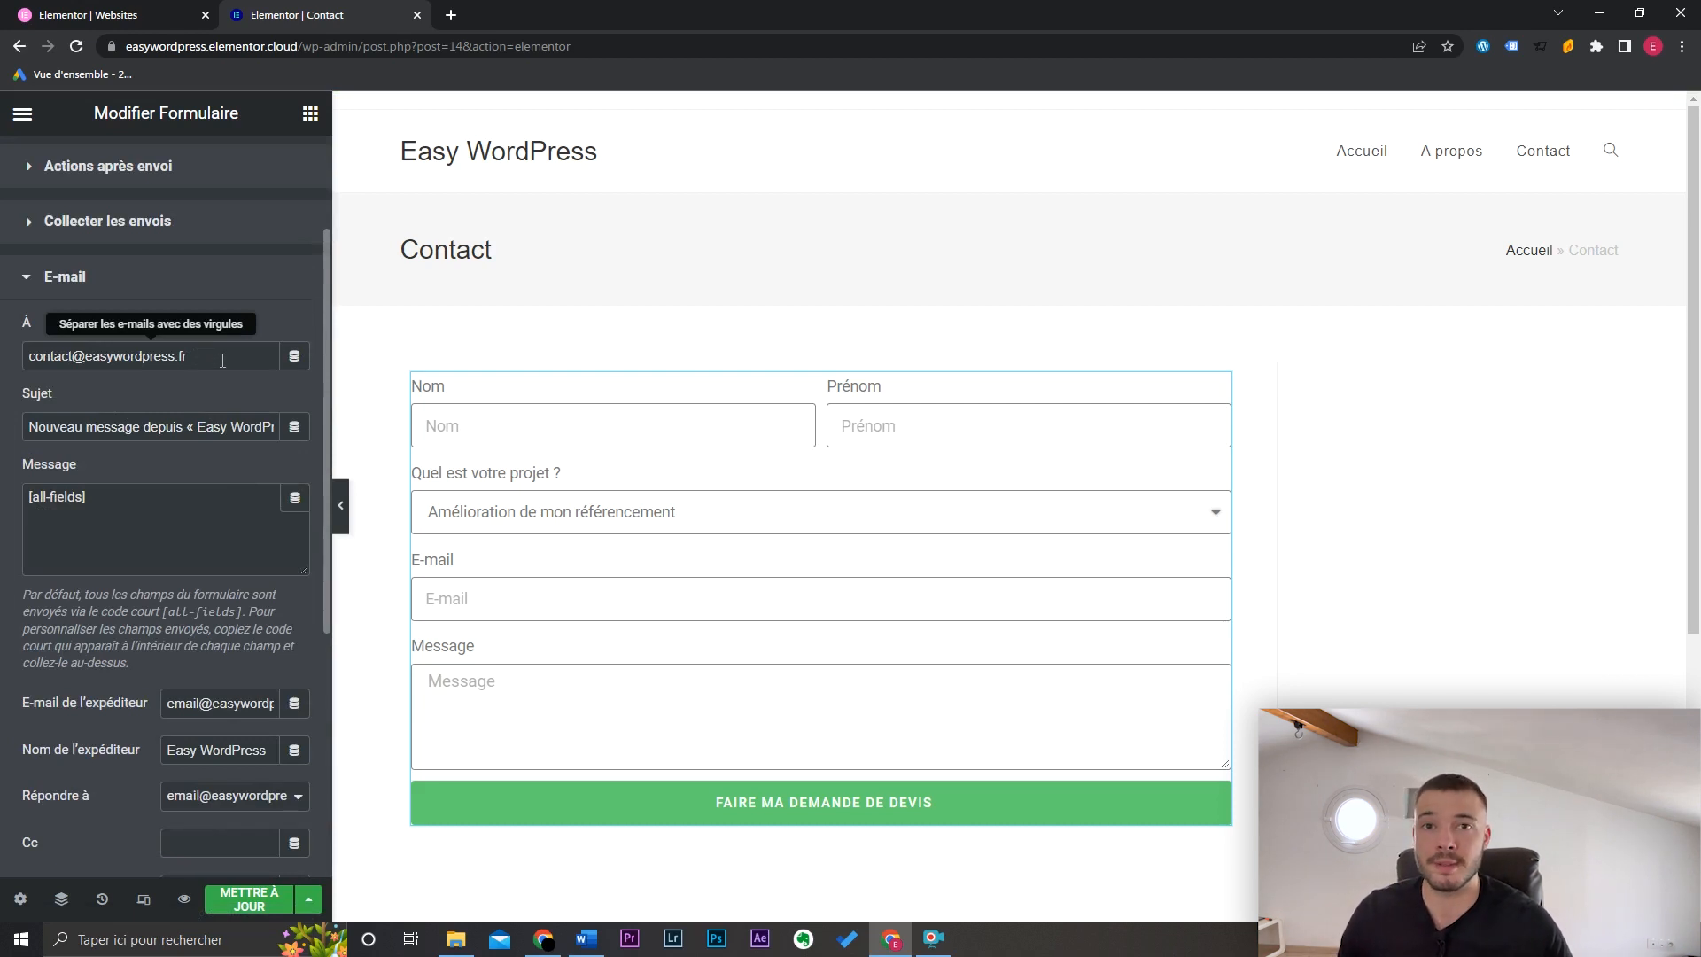
pyautogui.moveTo(133, 493); pyautogui.dragTo(25, 493)
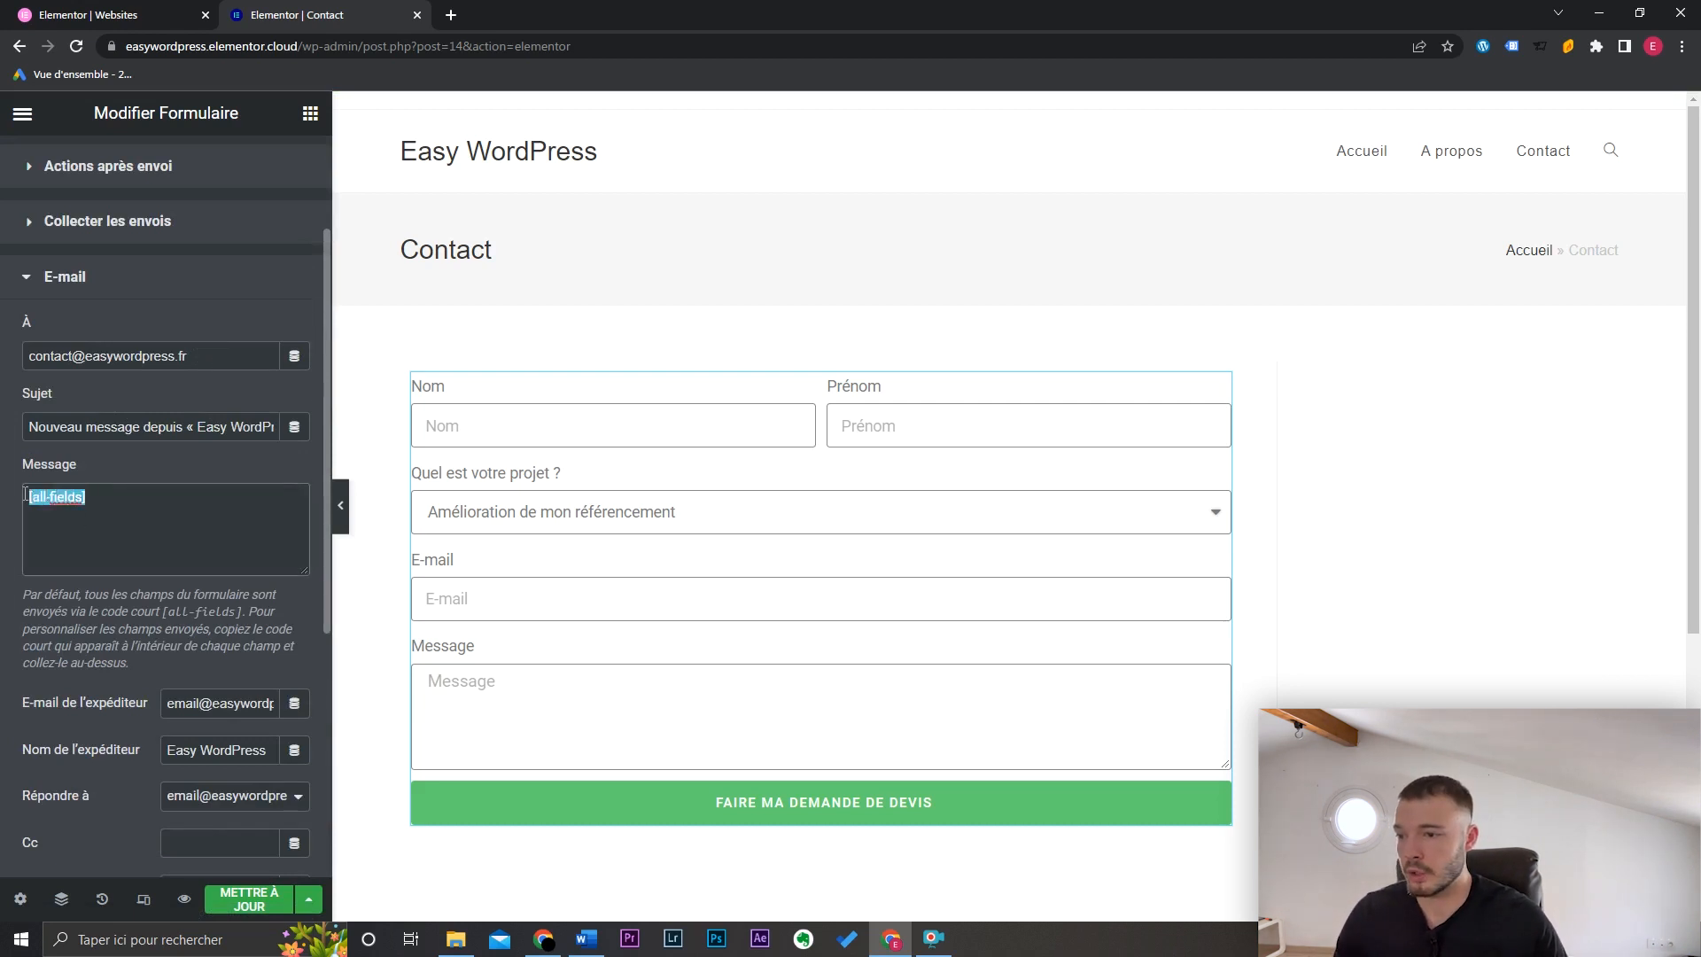
pyautogui.click(146, 515)
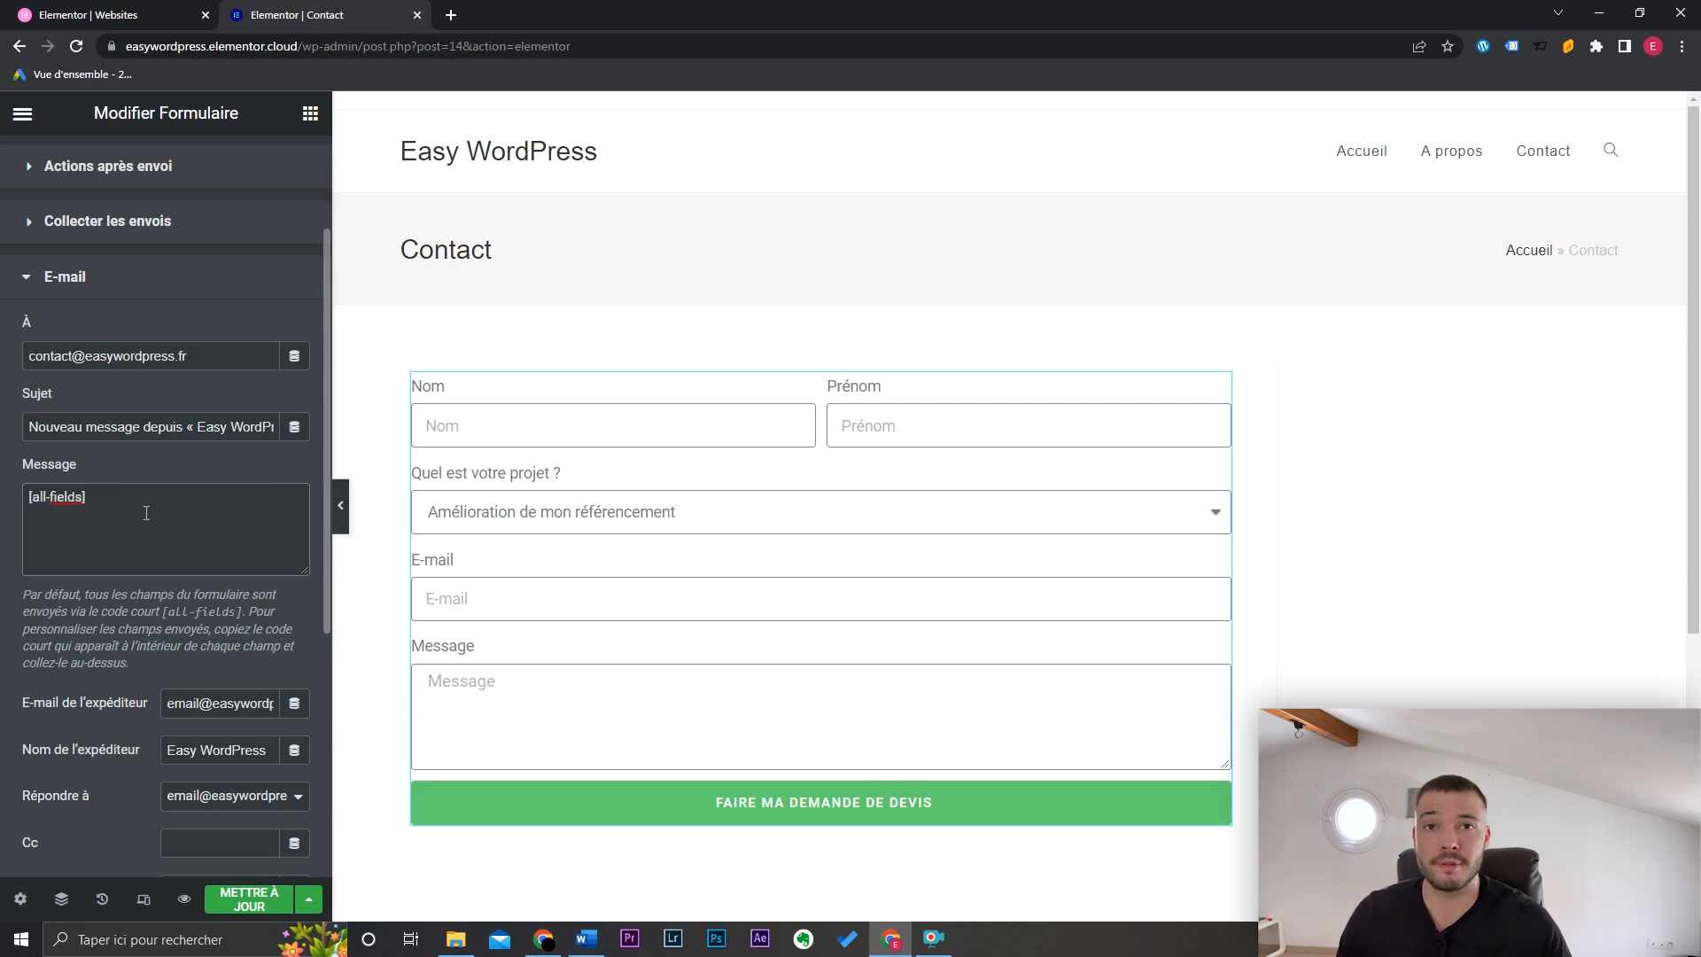
# Step: Save the Contact page with Ctrl+S
pyautogui.hotkey('ctrl', 's')
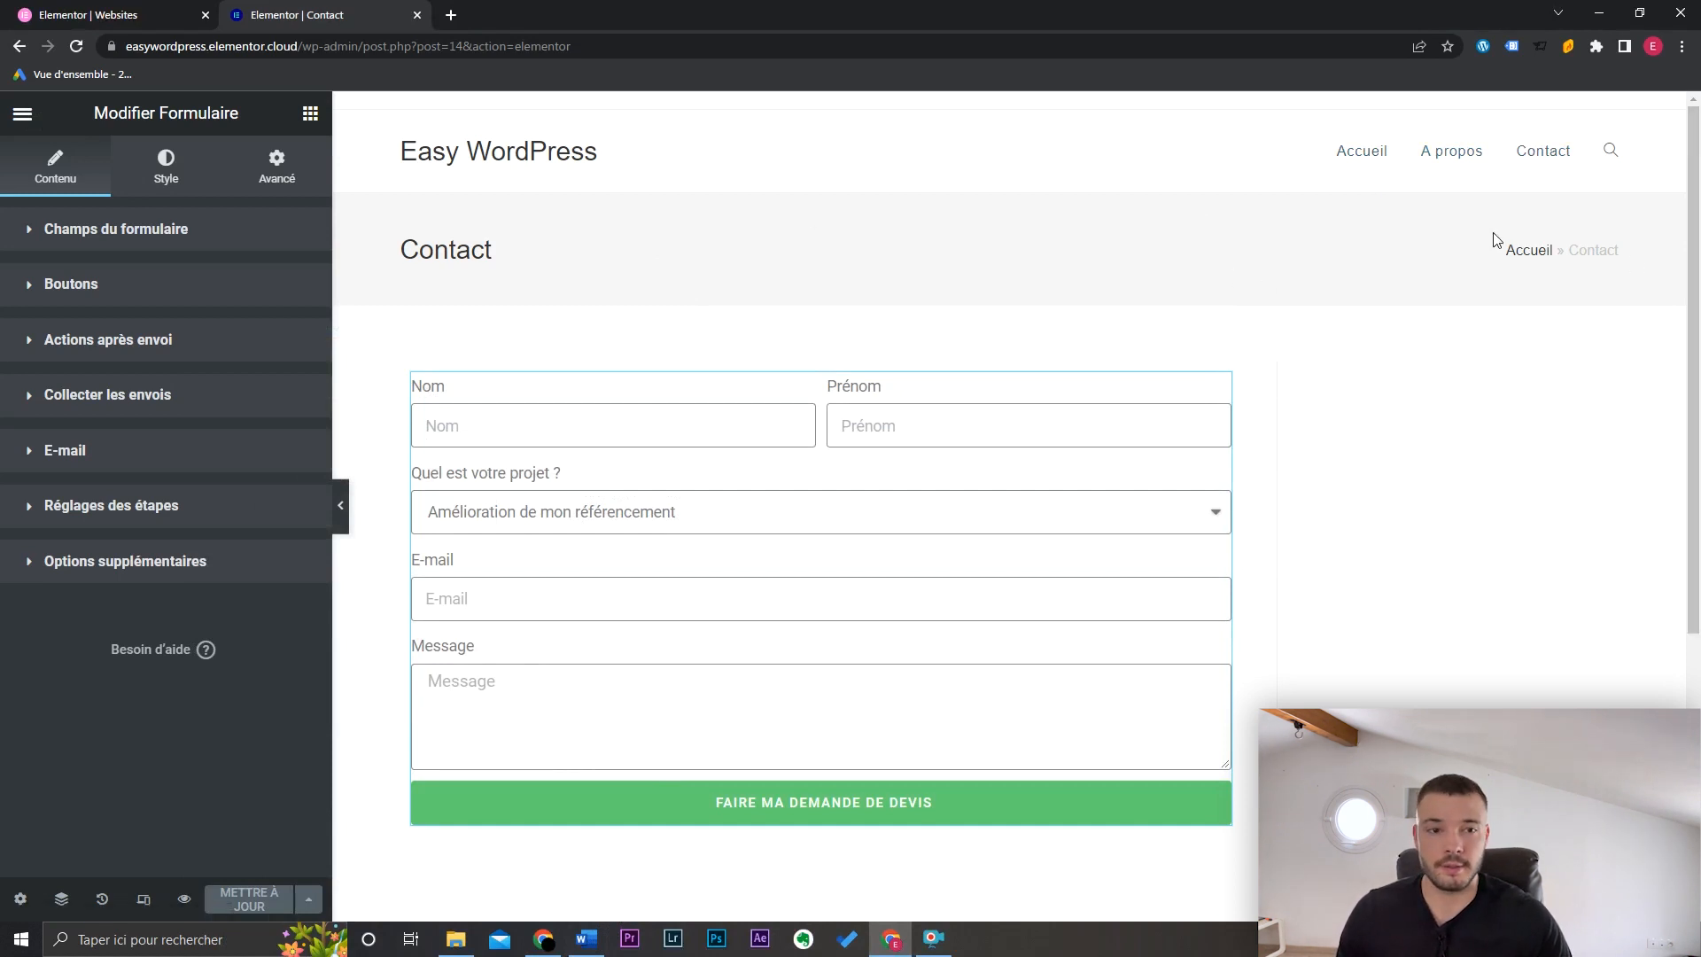
pyautogui.moveTo(1693, 279); pyautogui.dragTo(1700, 577)
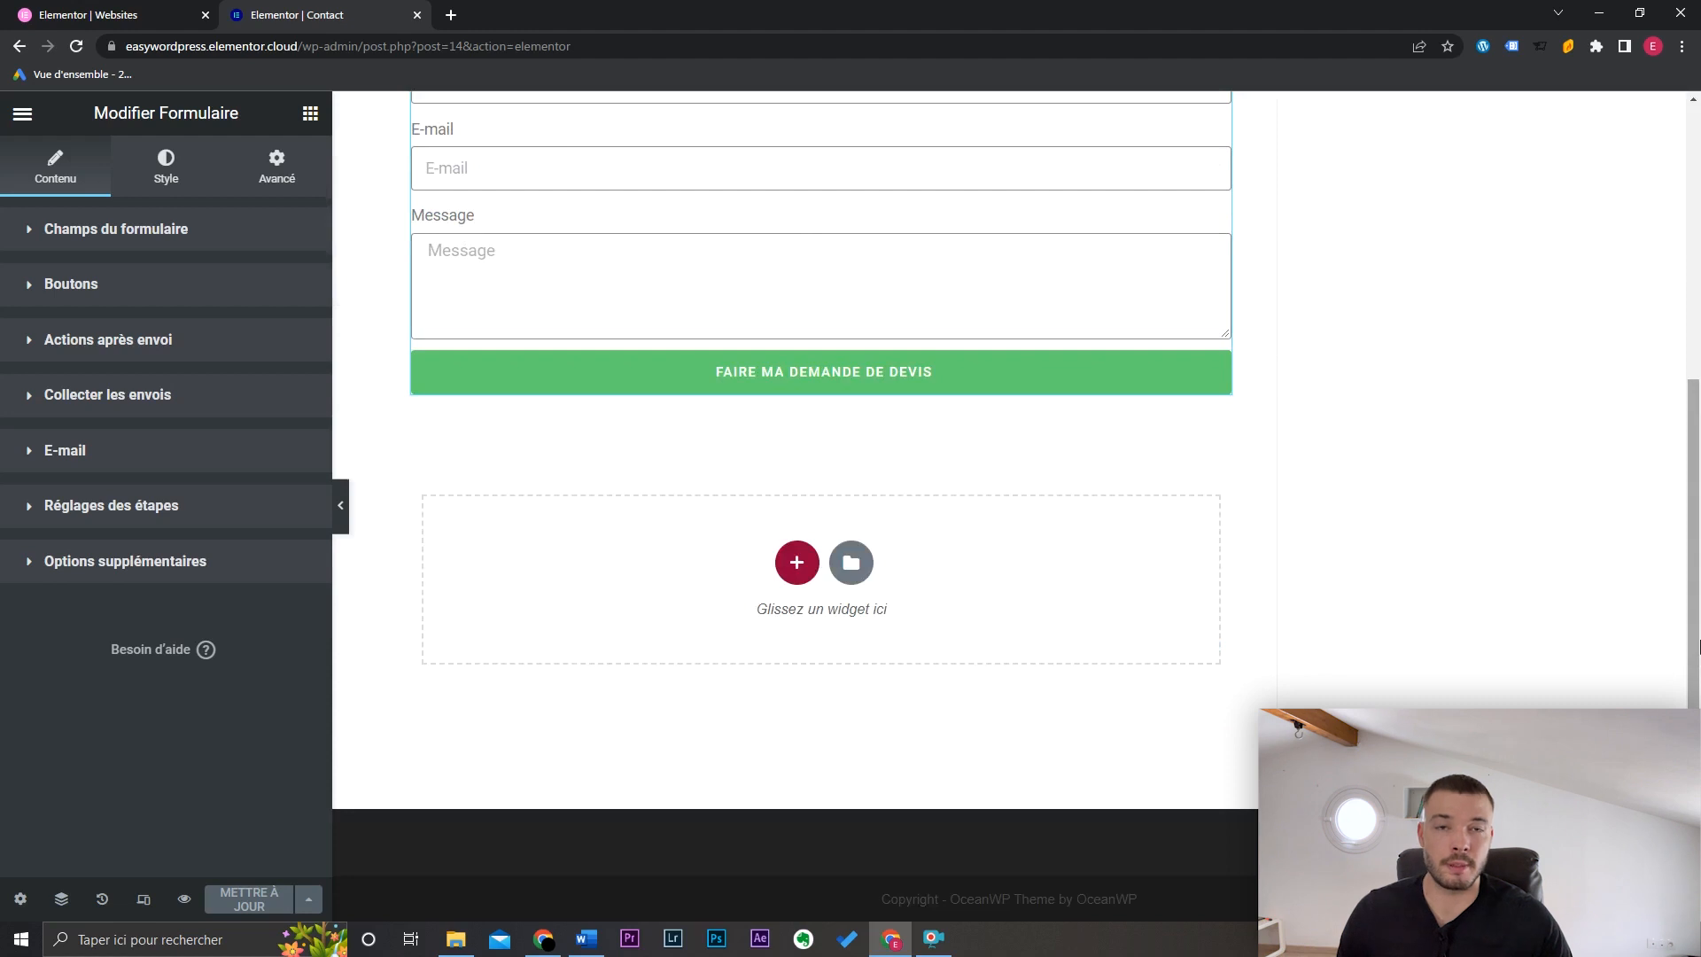
pyautogui.scroll(8, 1698, 643)
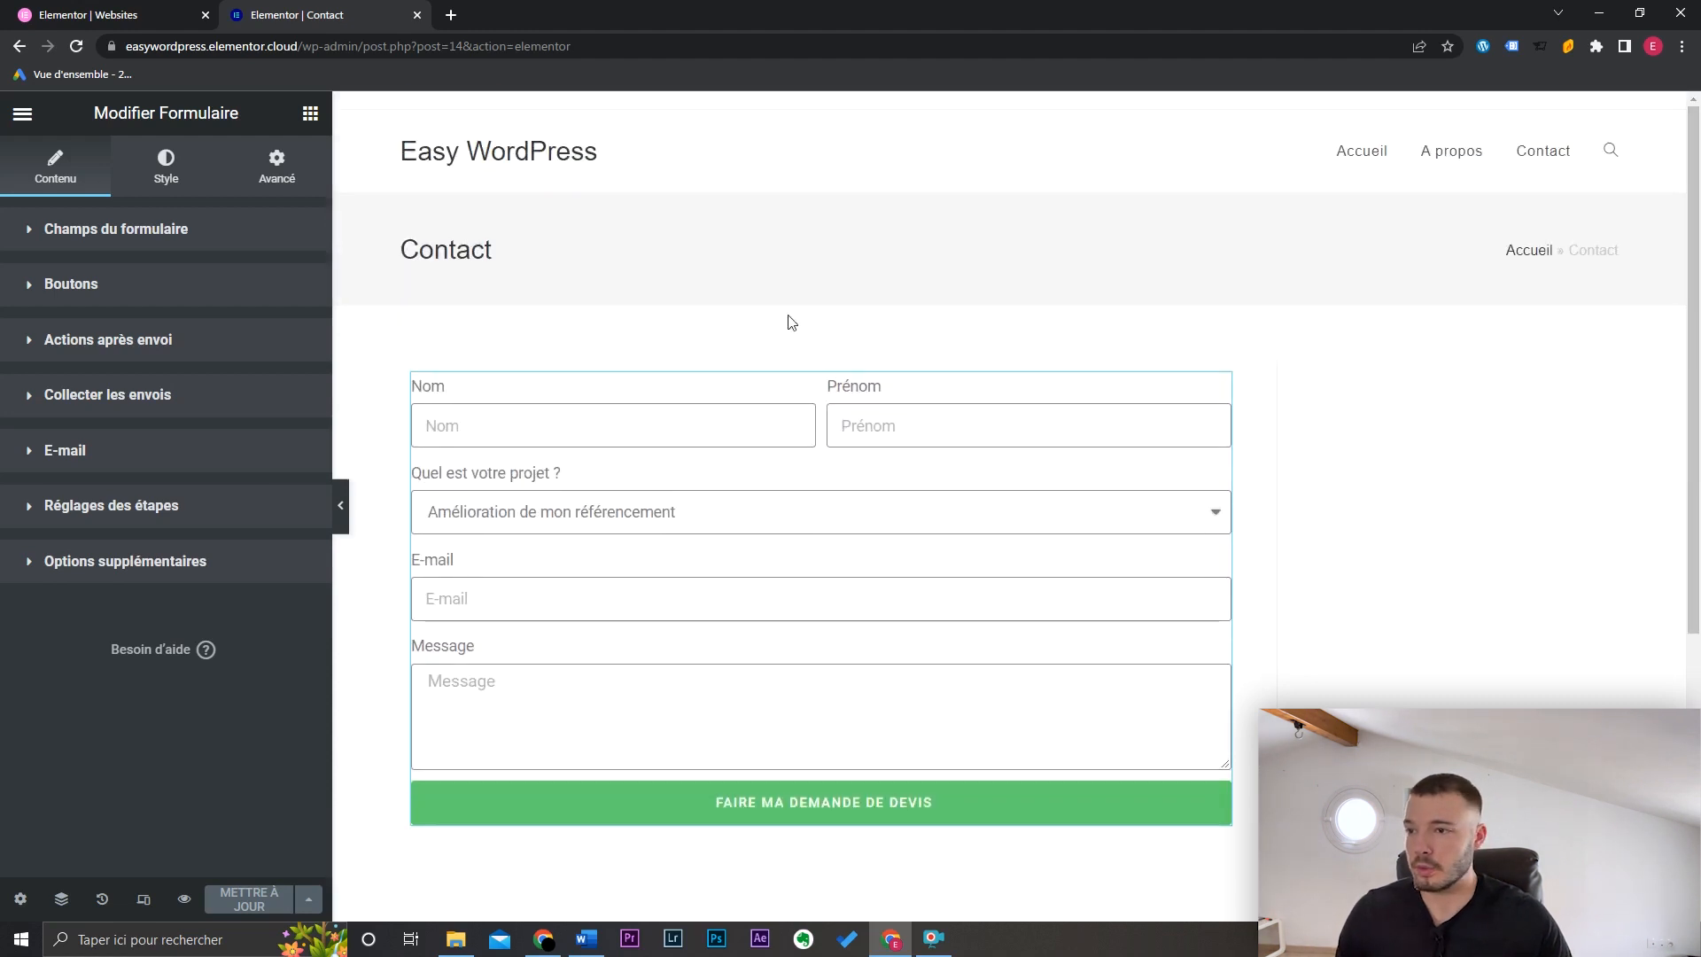
# Step: Exit Elementor from its main menu with 'Revenir à l'éditeur WordPress'
pyautogui.click(23, 113)
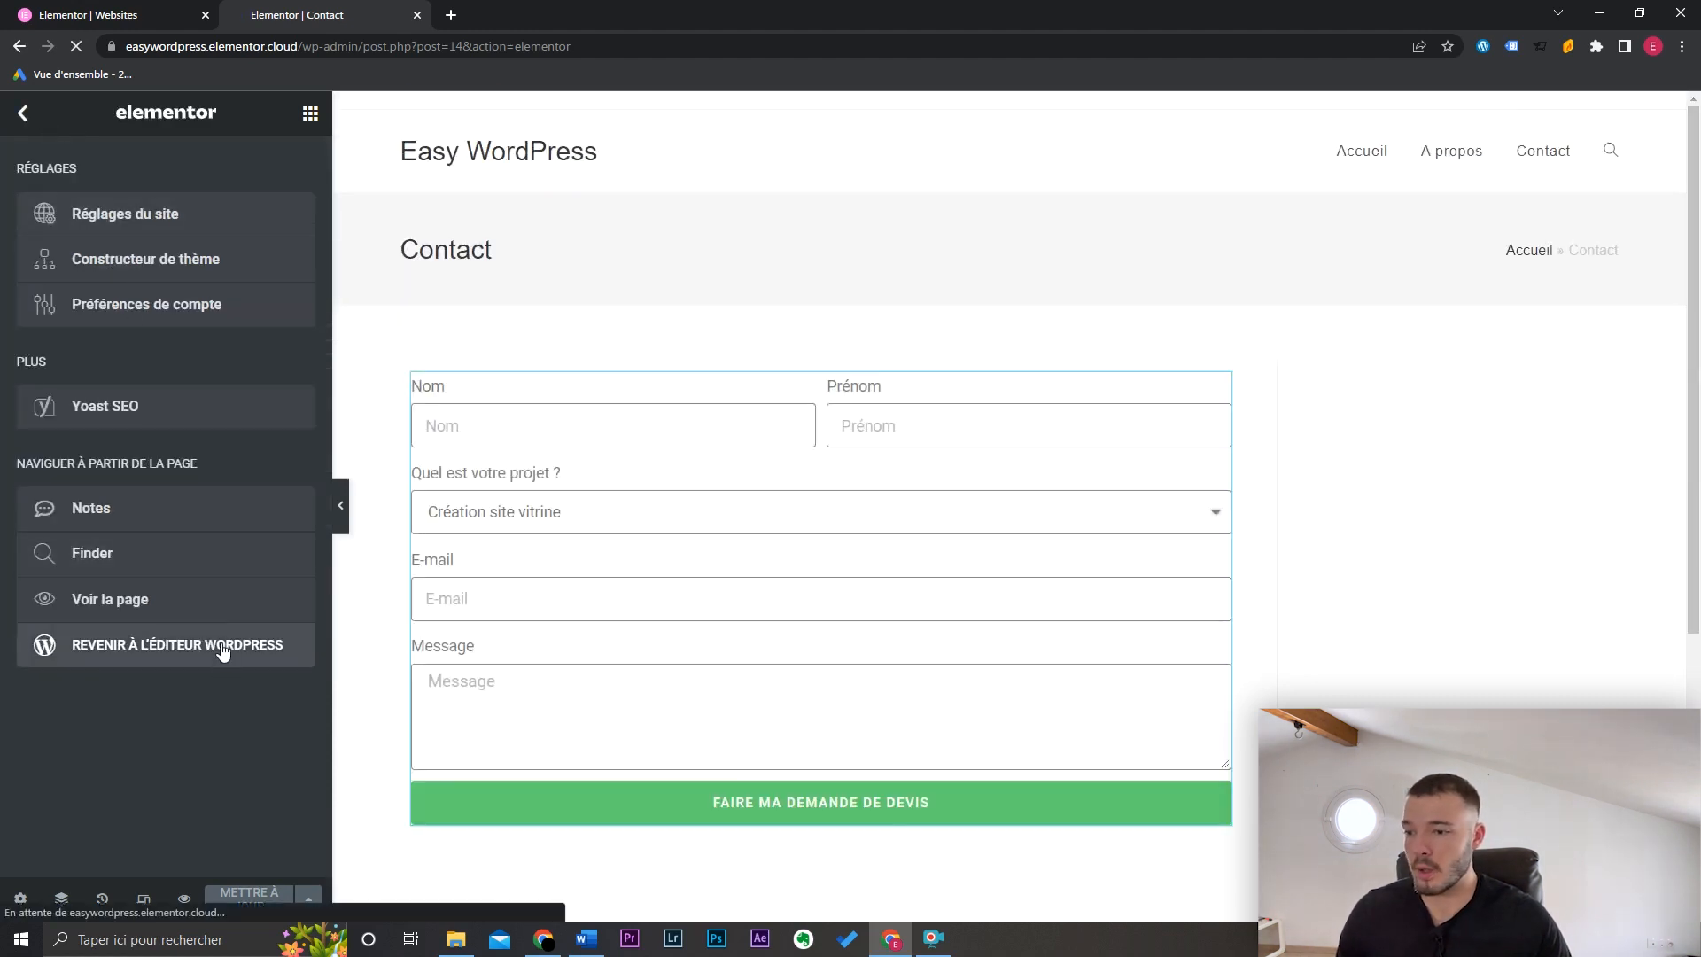
pyautogui.click(221, 647)
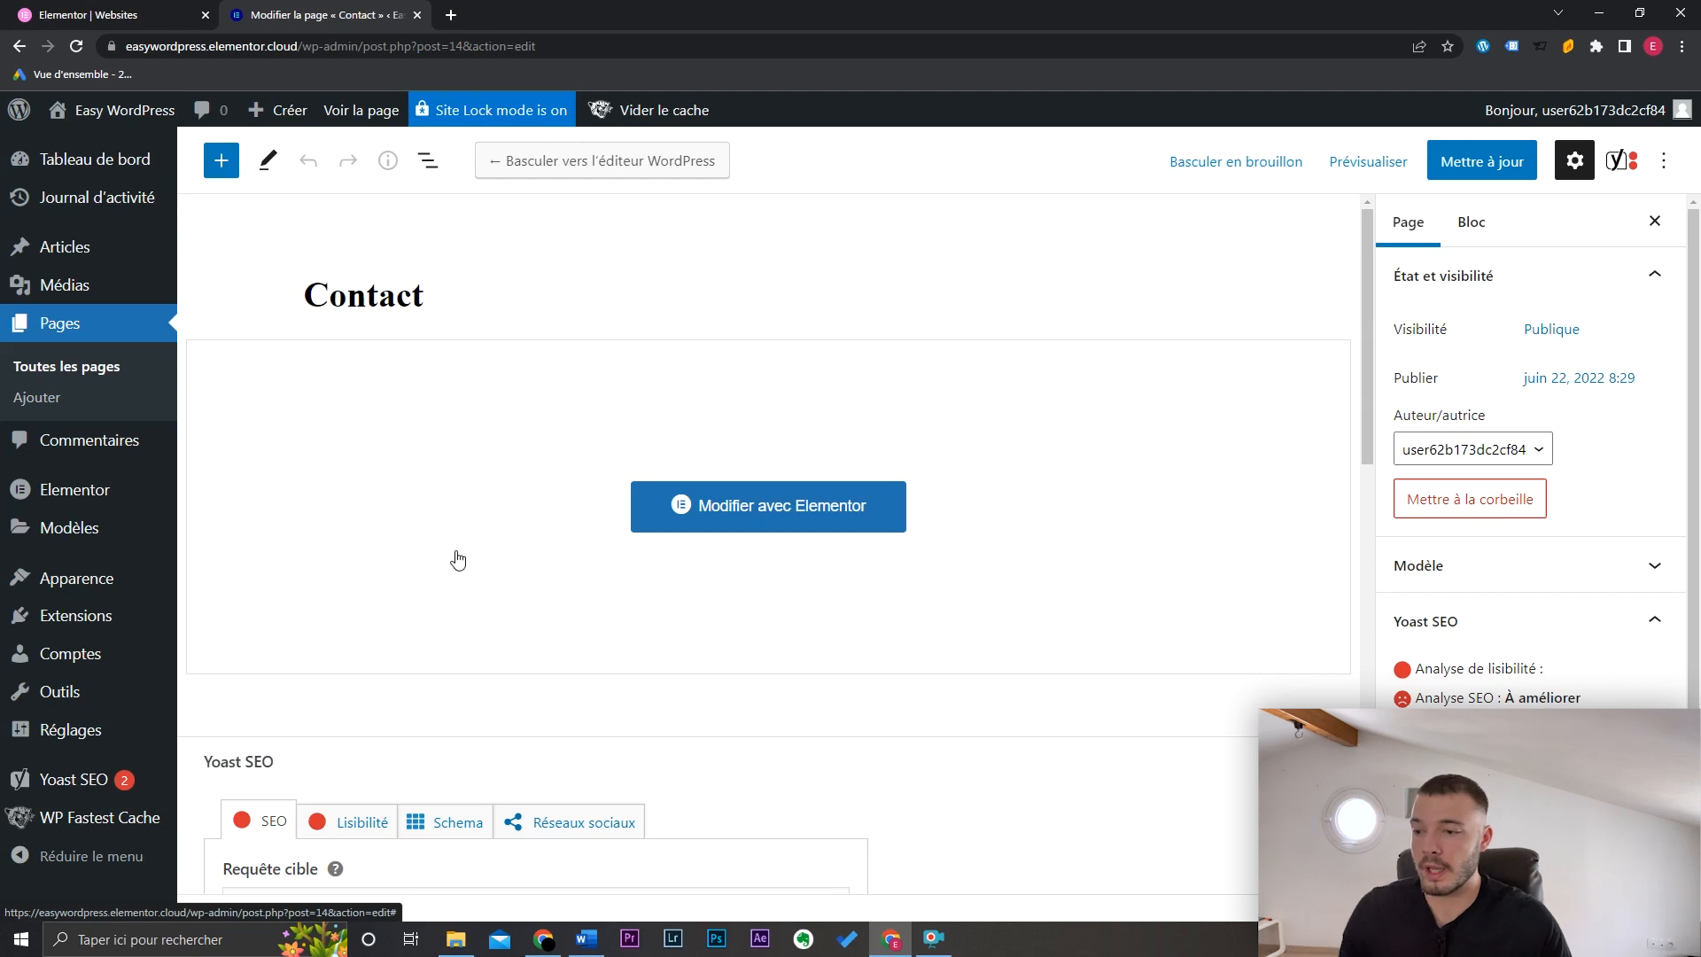
# Step: Open Apparence > Personnaliser and go into the Typographie settings
pyautogui.moveTo(125, 581)
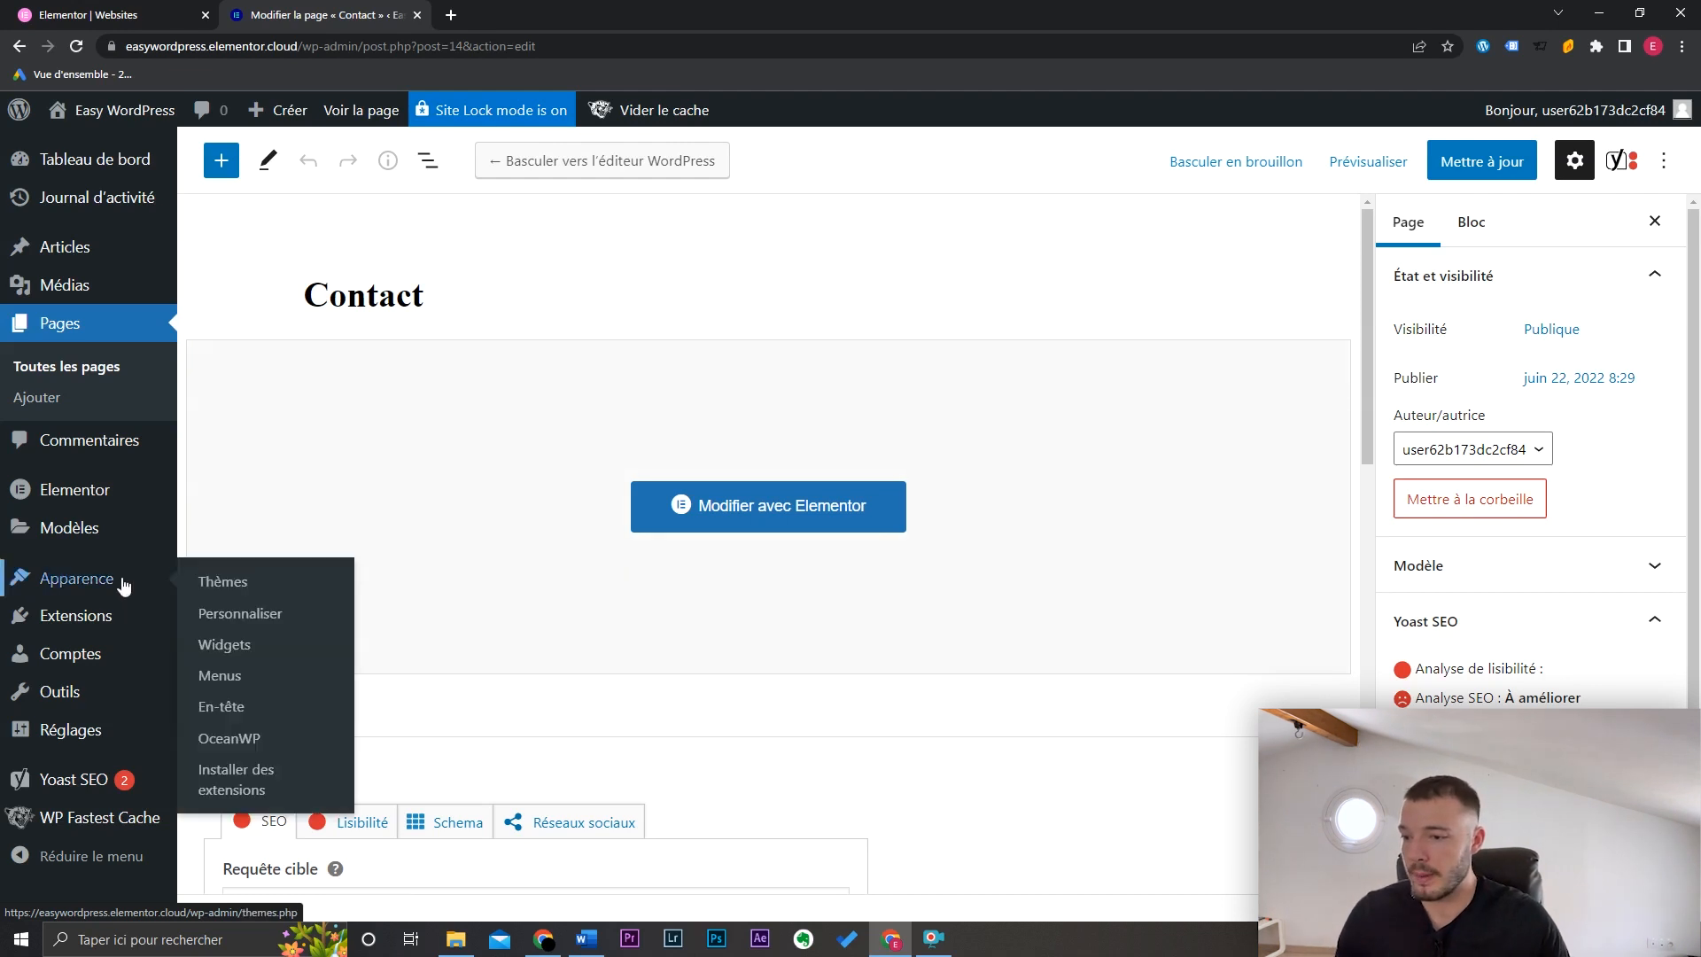
pyautogui.click(271, 613)
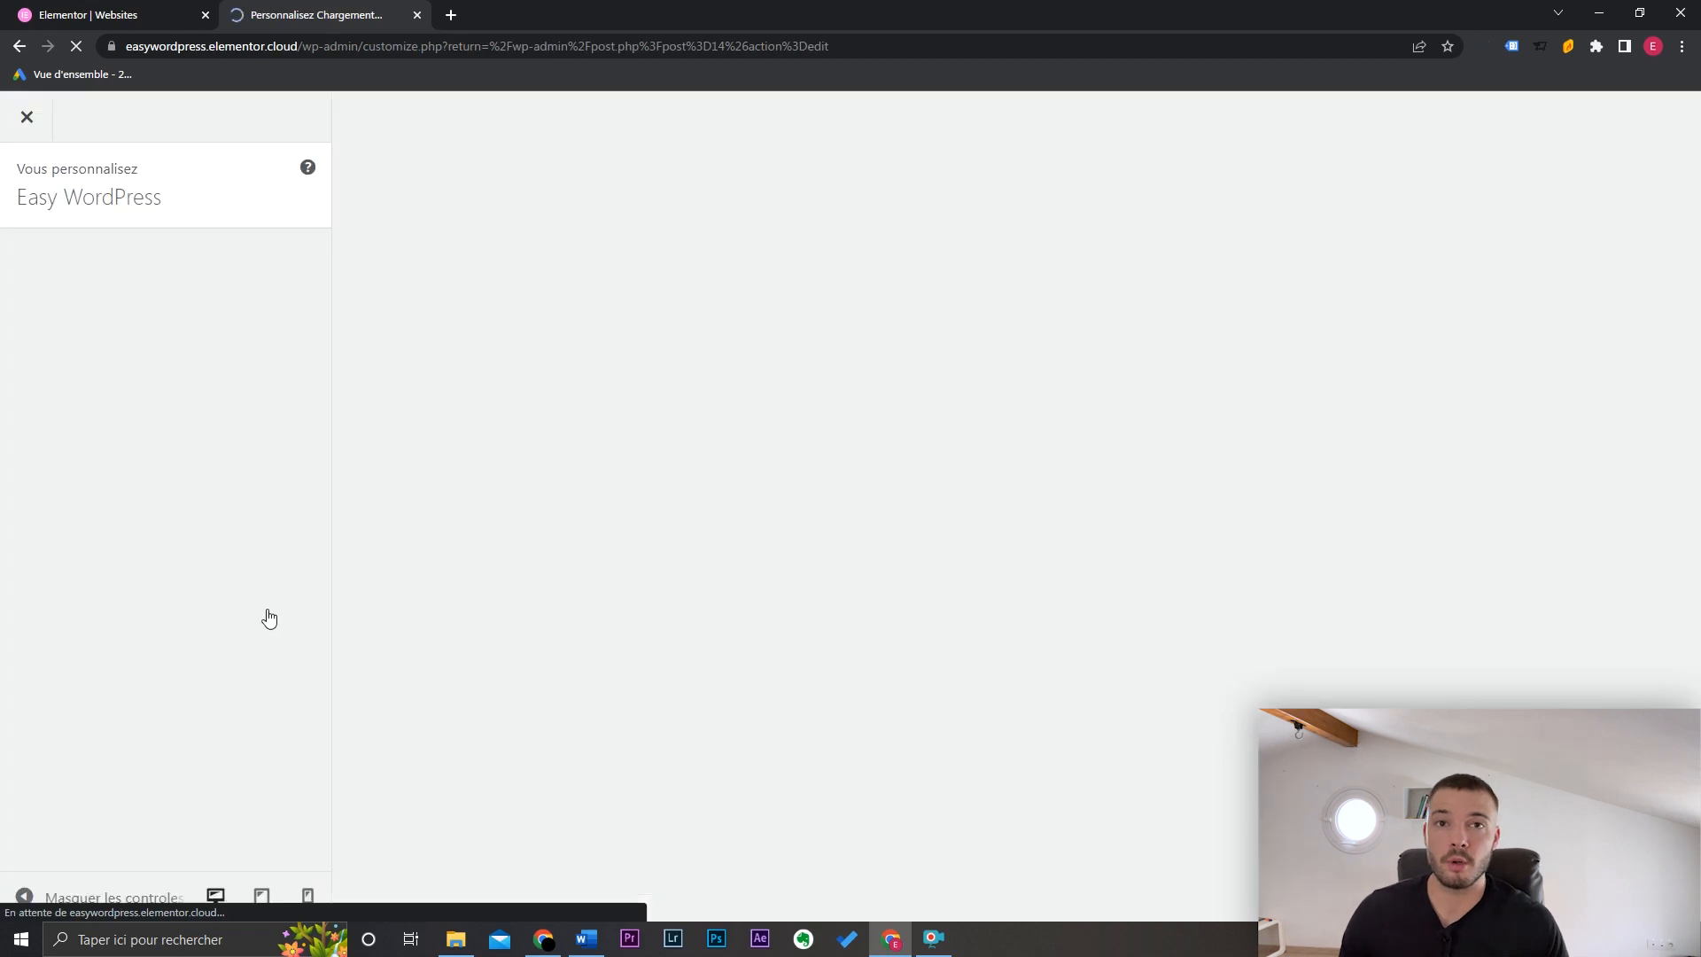
pyautogui.scroll(-3, 251, 492)
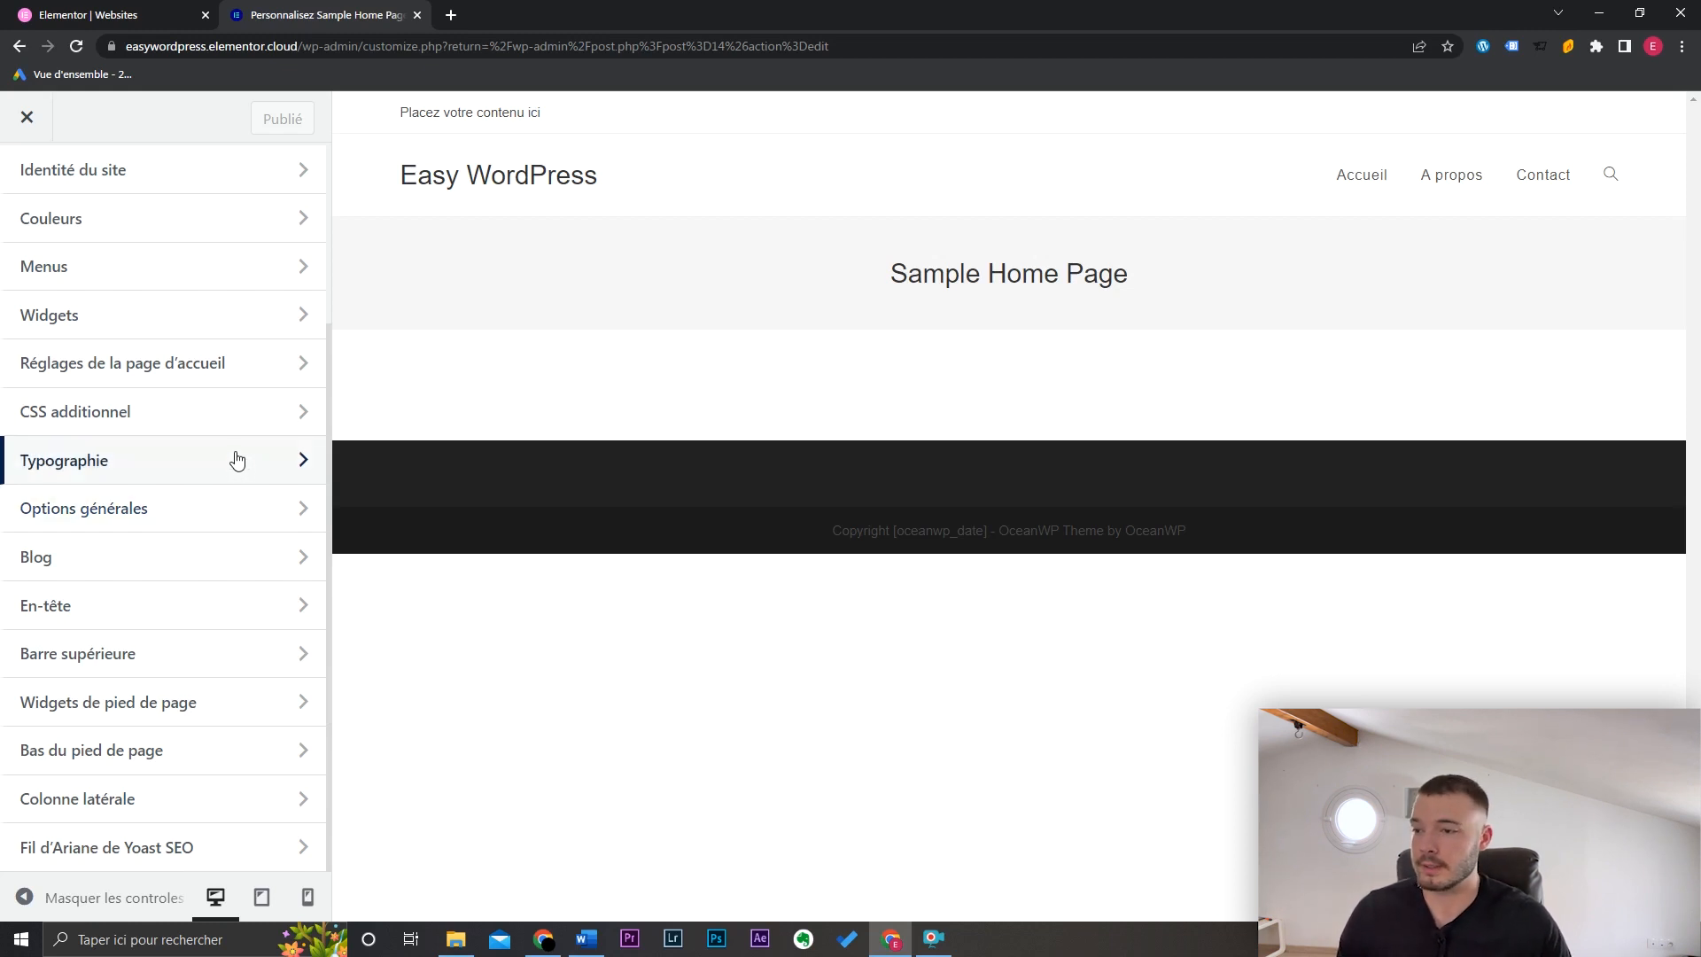
pyautogui.click(106, 467)
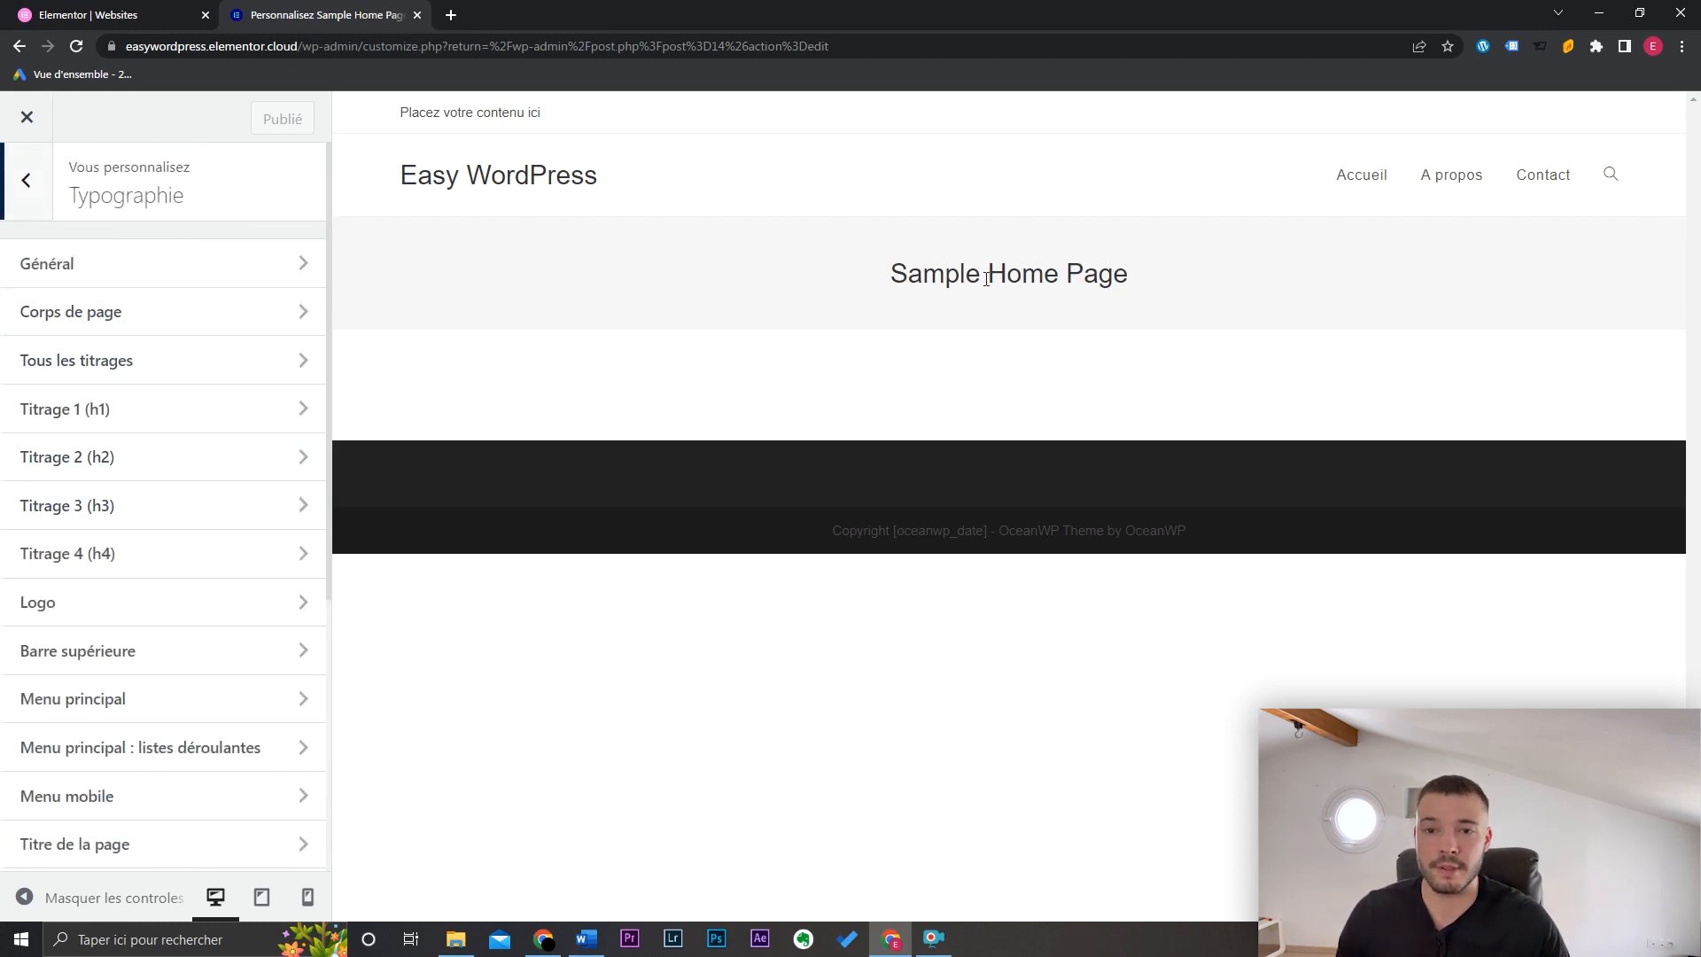
pyautogui.moveTo(889, 282); pyautogui.dragTo(1173, 272)
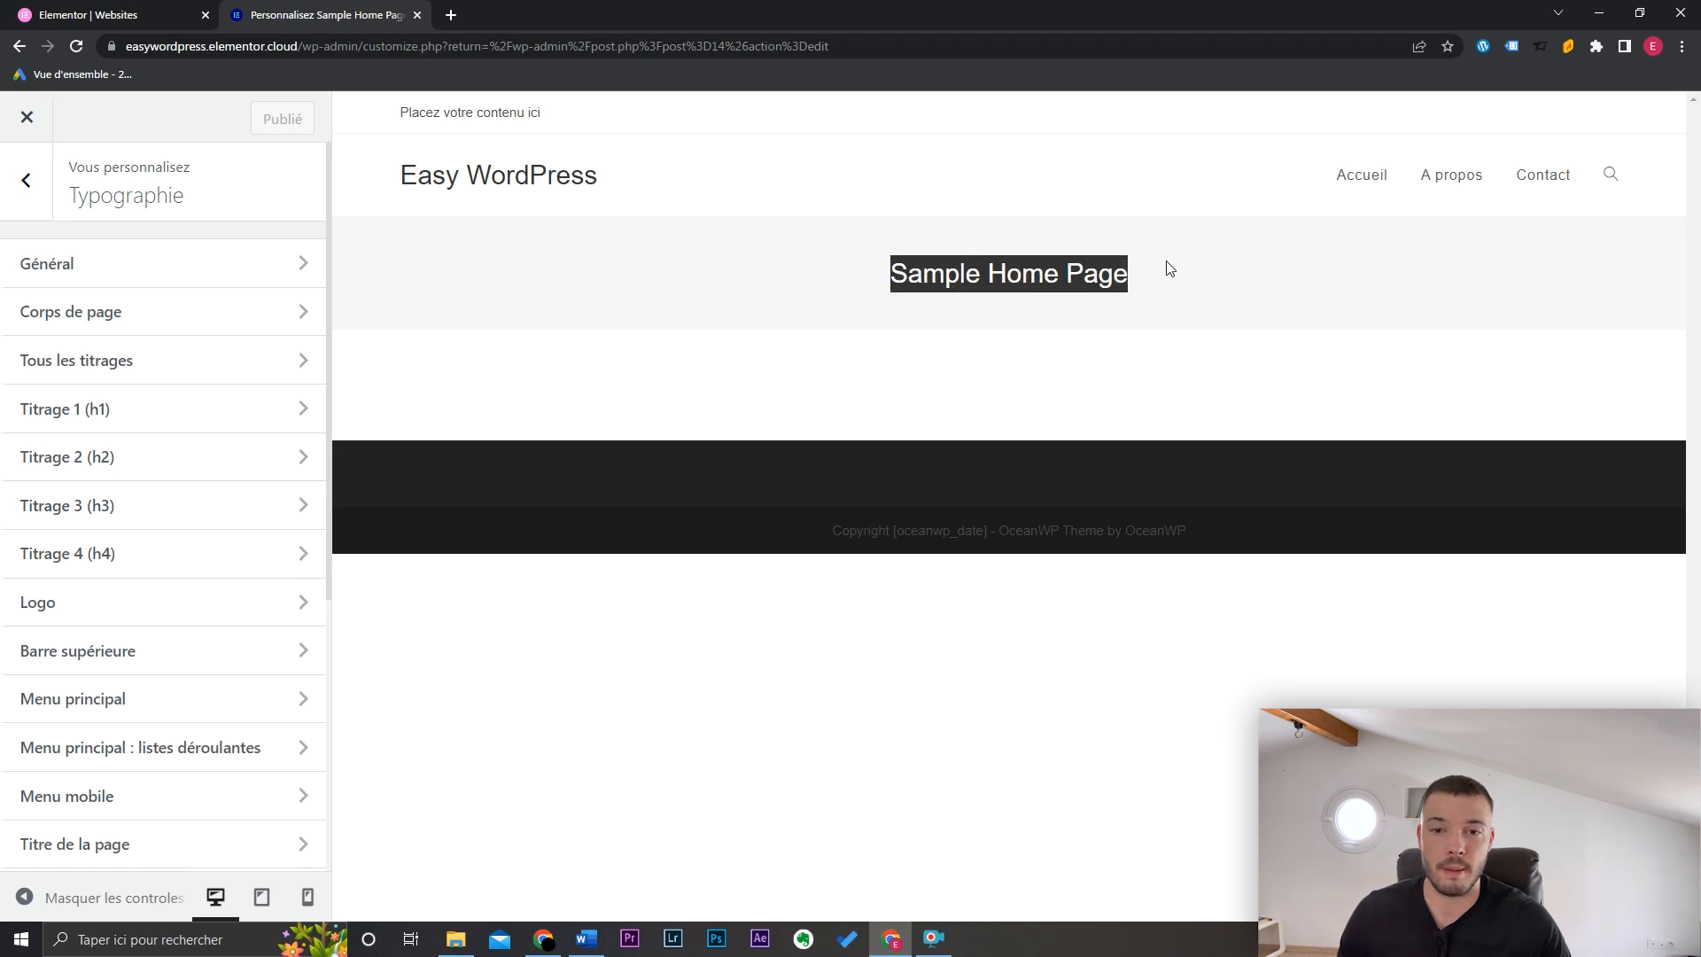
pyautogui.click(1168, 267)
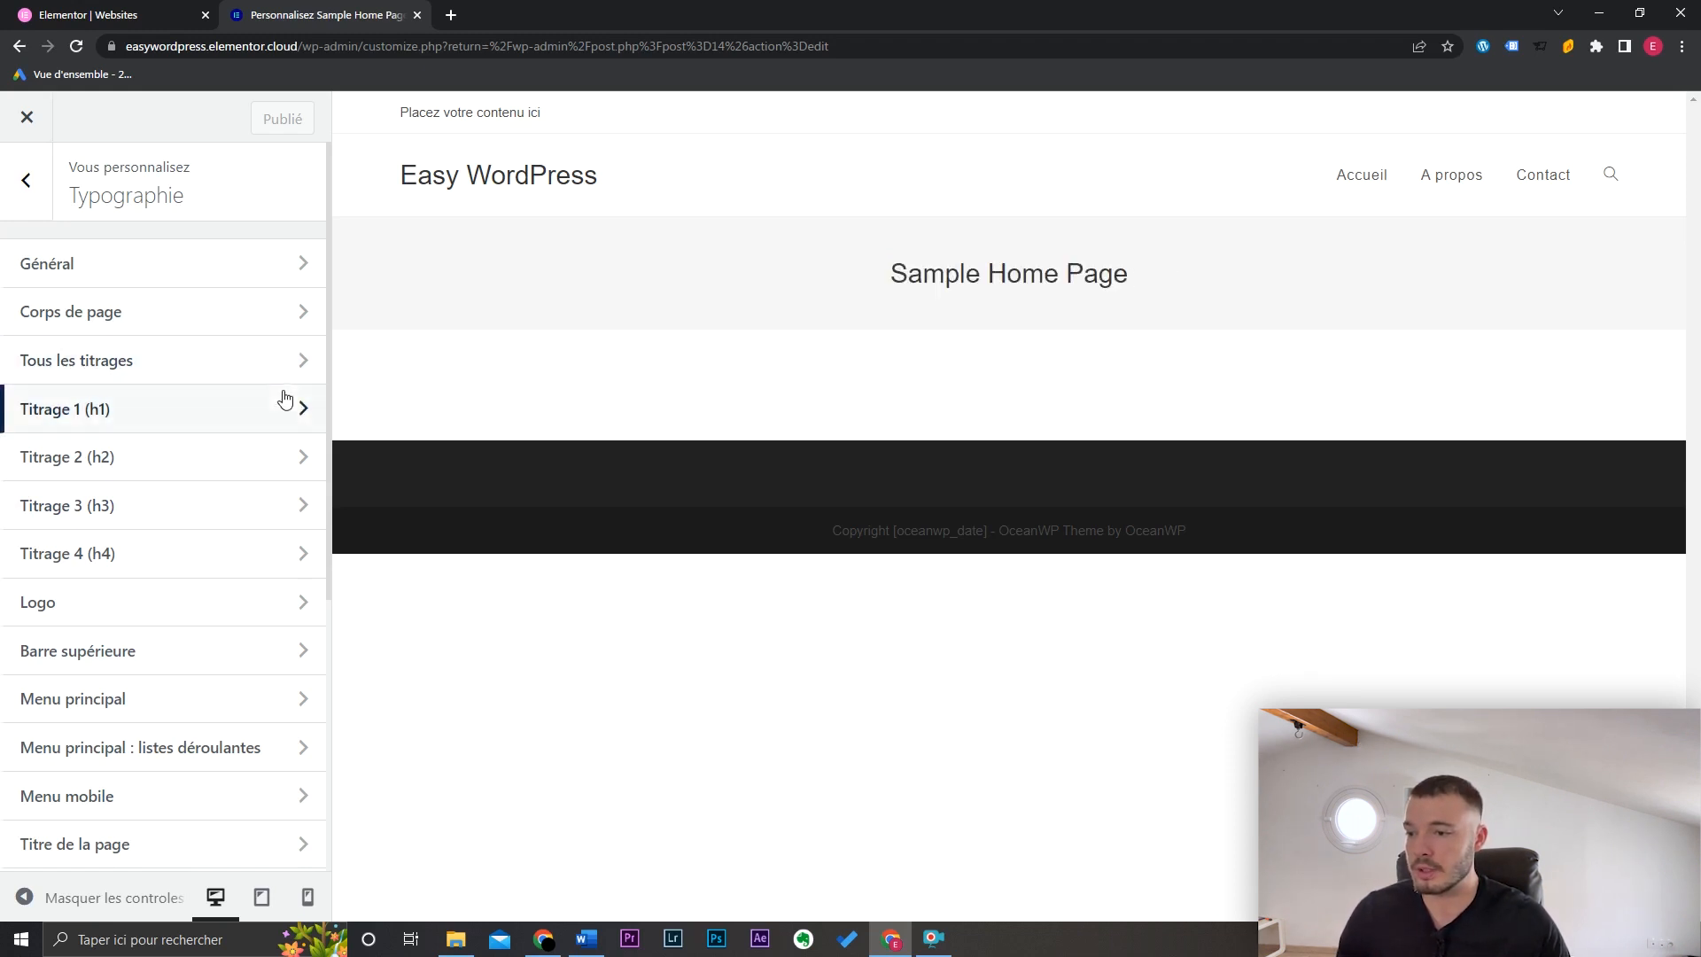
# Step: Check the Titre de la page typography, then return and enter the En-tête section
pyautogui.click(195, 844)
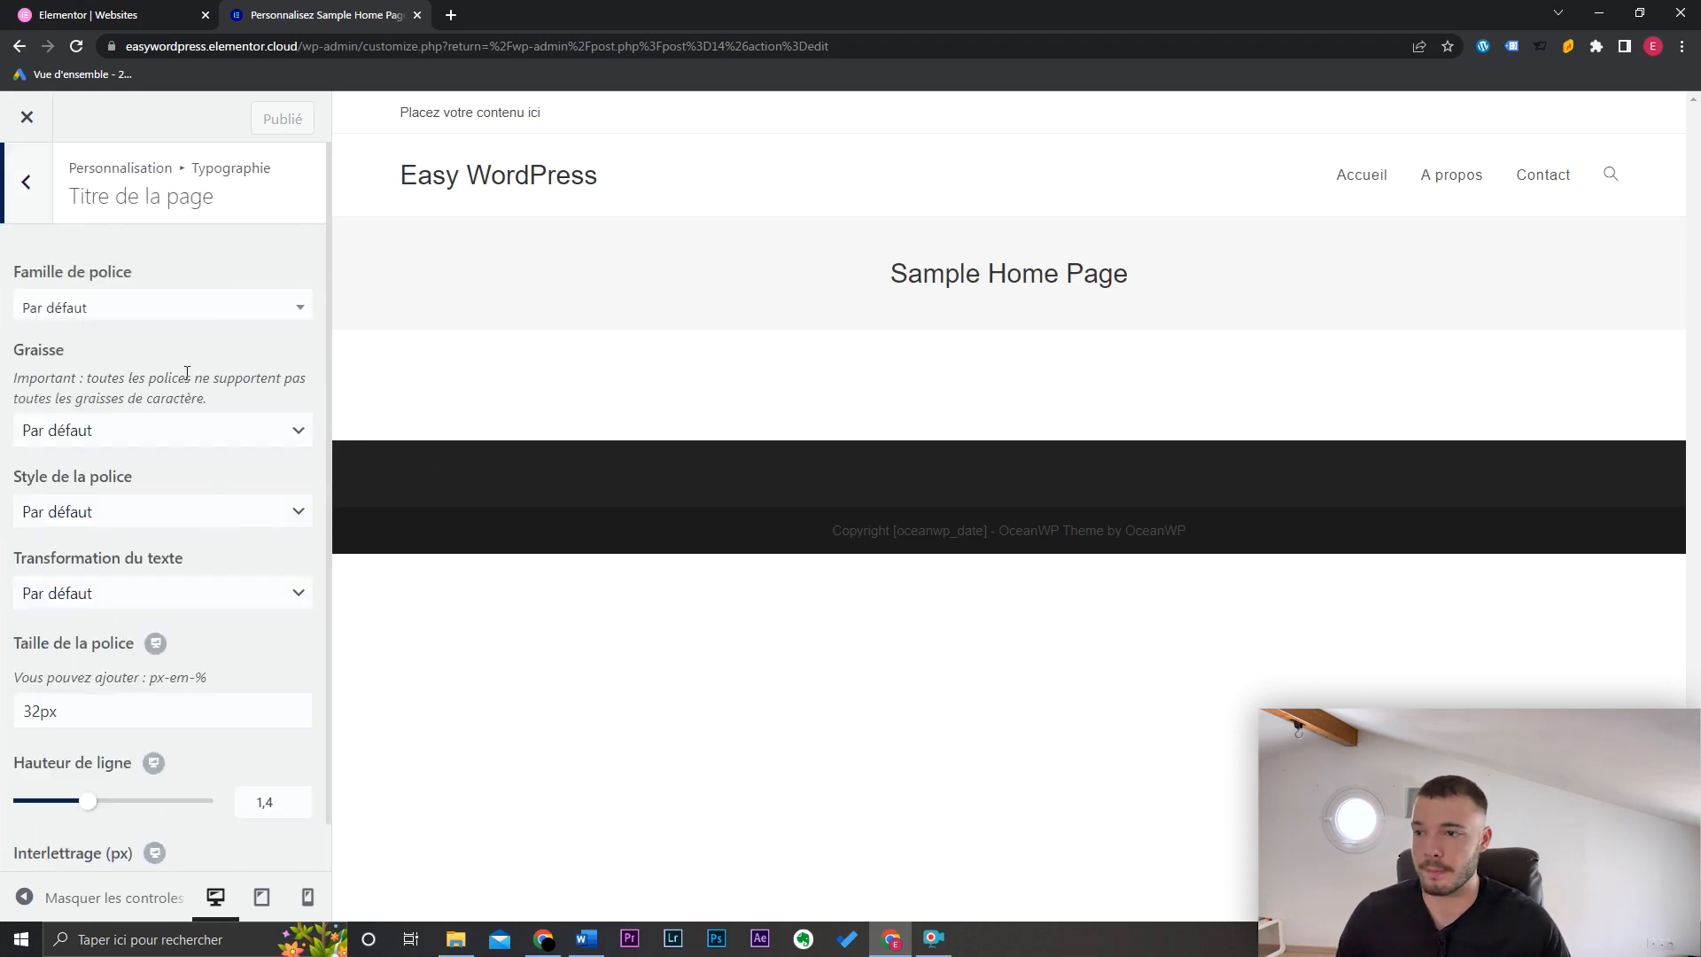
pyautogui.click(26, 181)
pyautogui.click(26, 182)
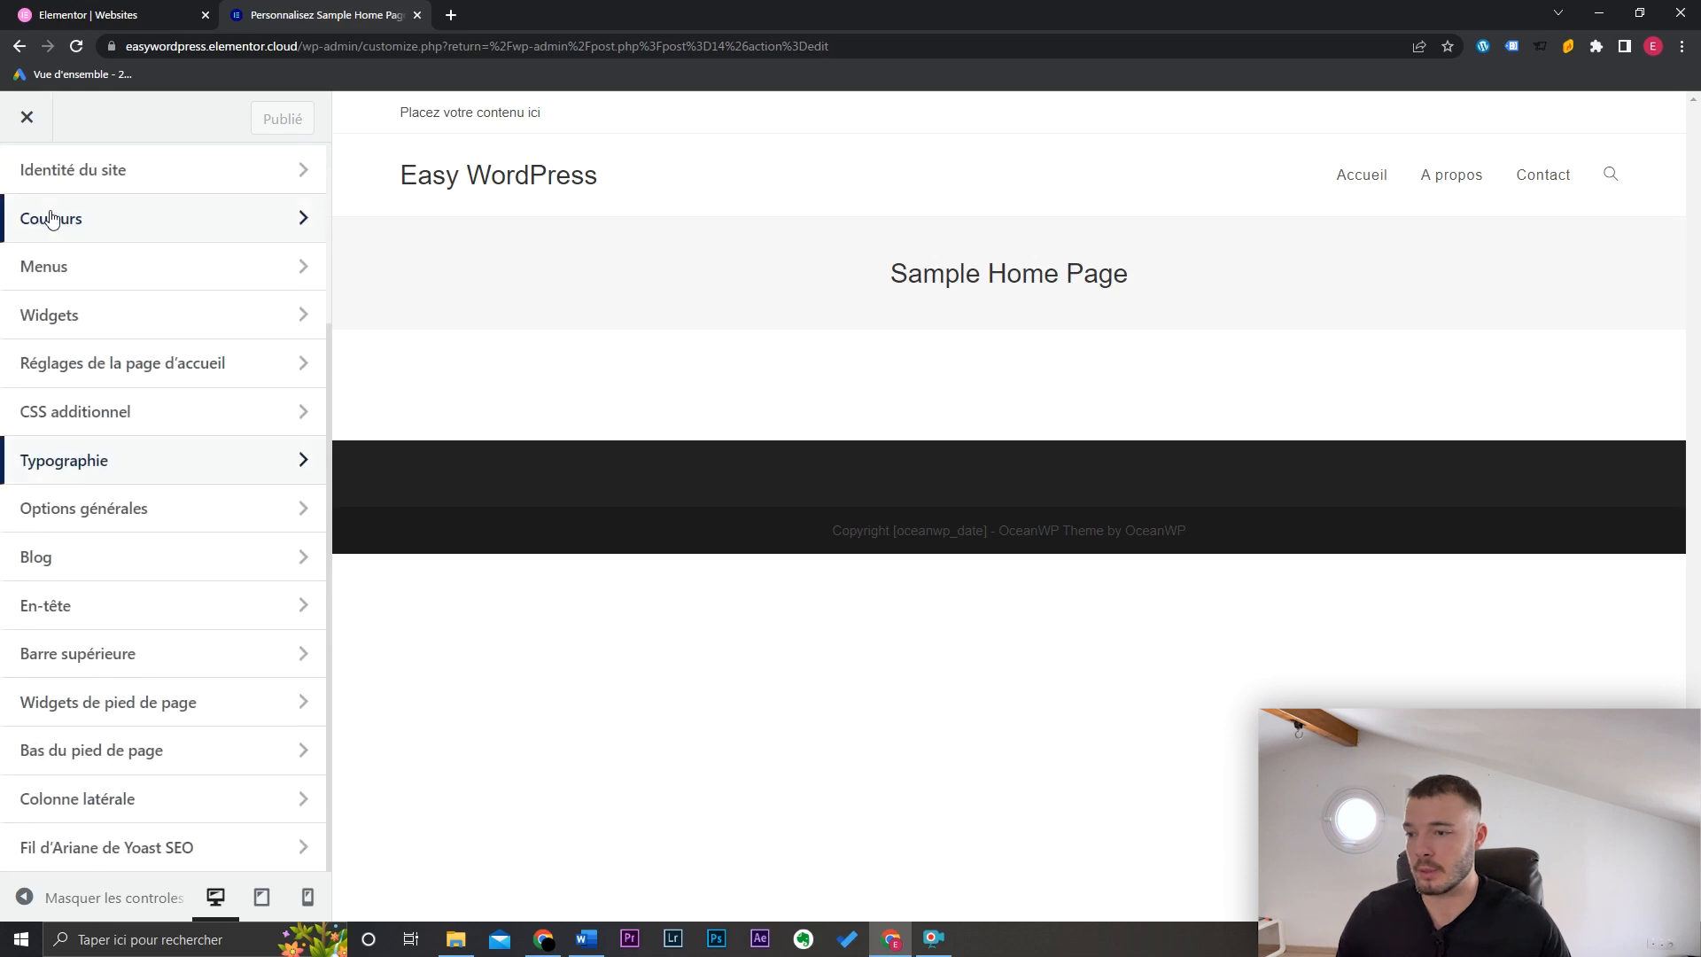
pyautogui.click(146, 611)
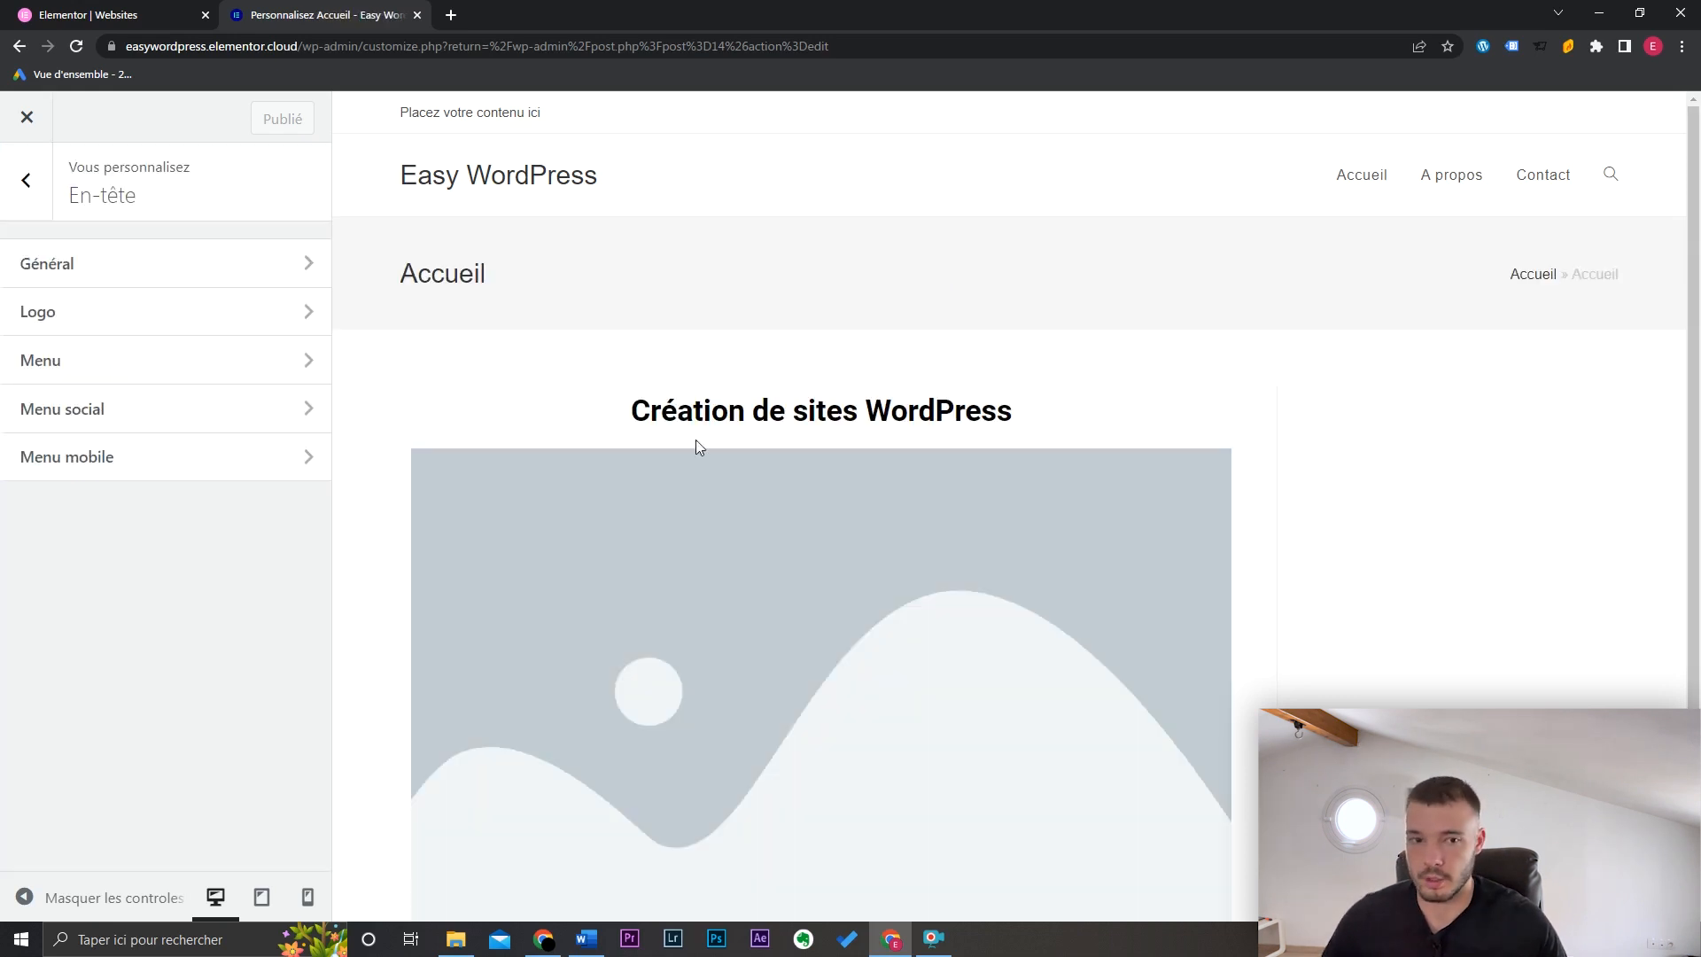
# Step: In the general header settings, try the Centré style, then revert to Minimal
pyautogui.click(226, 270)
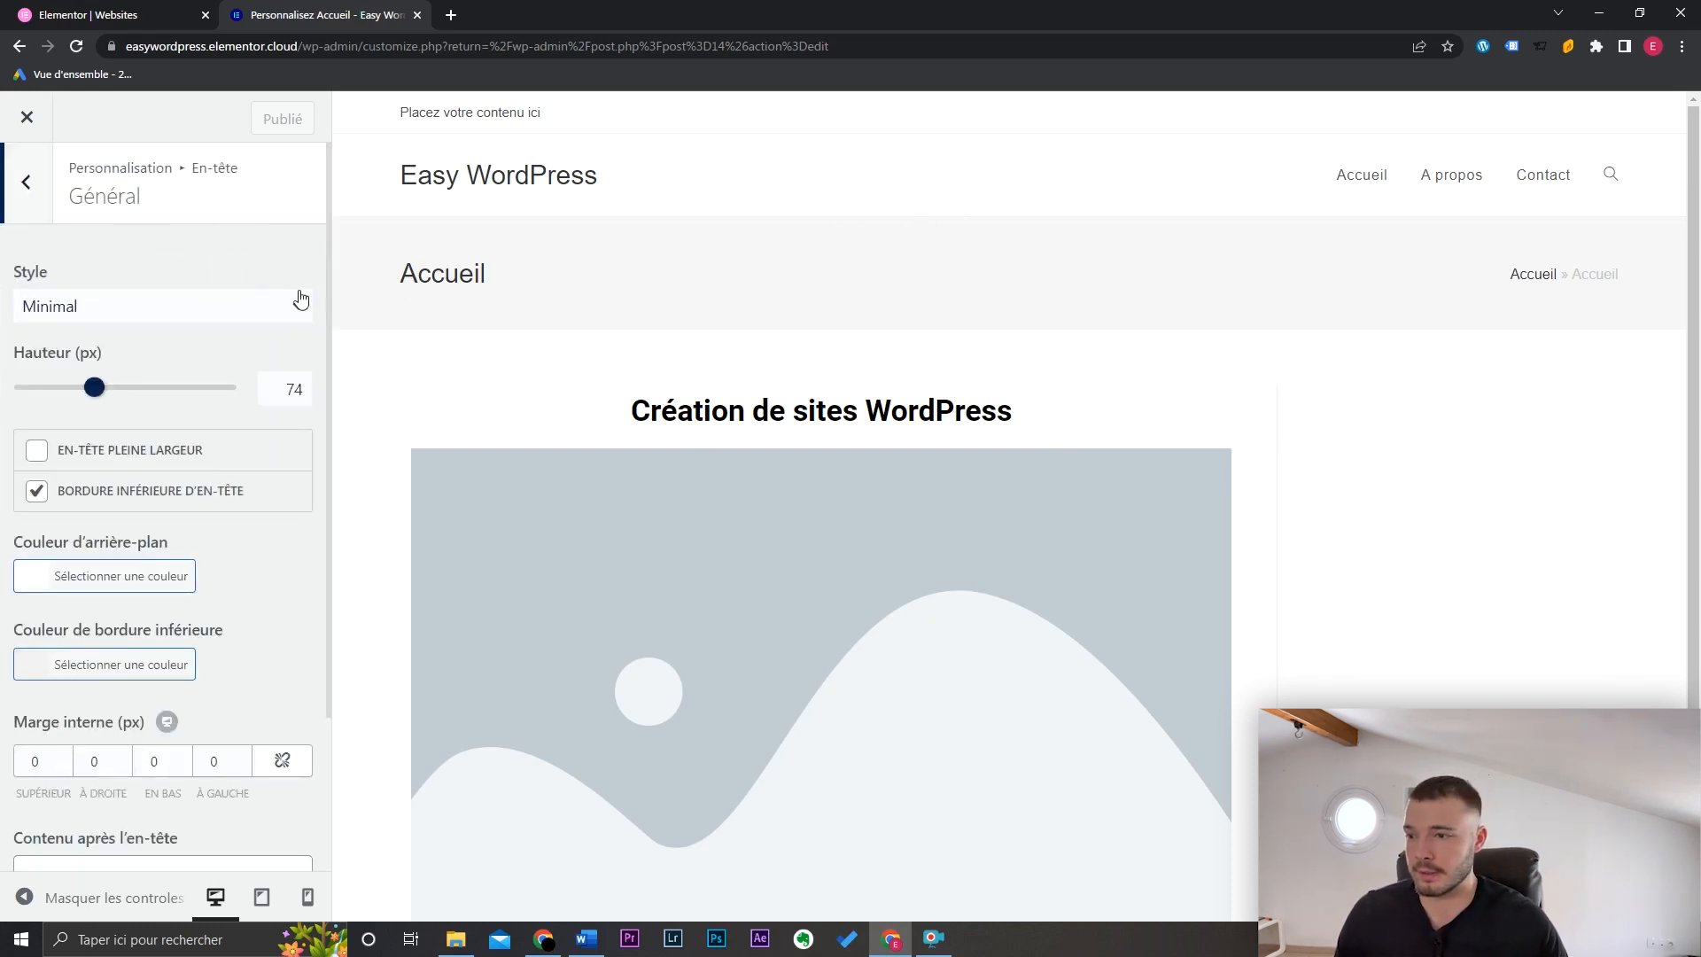
pyautogui.click(186, 305)
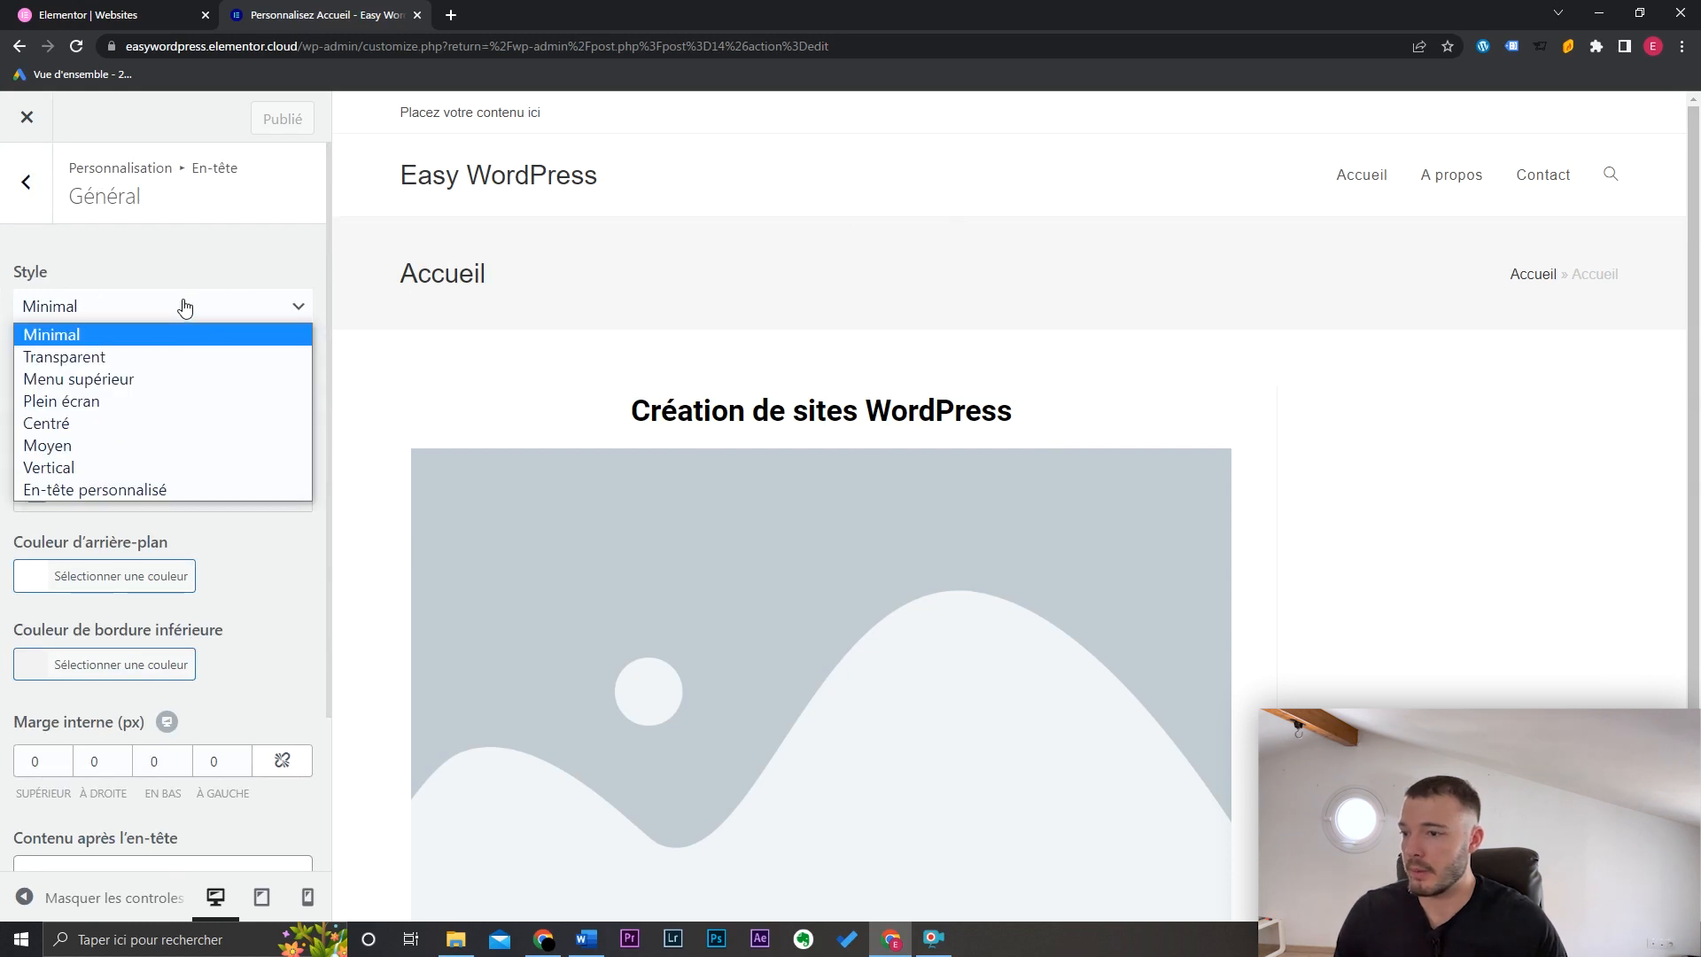
pyautogui.click(121, 422)
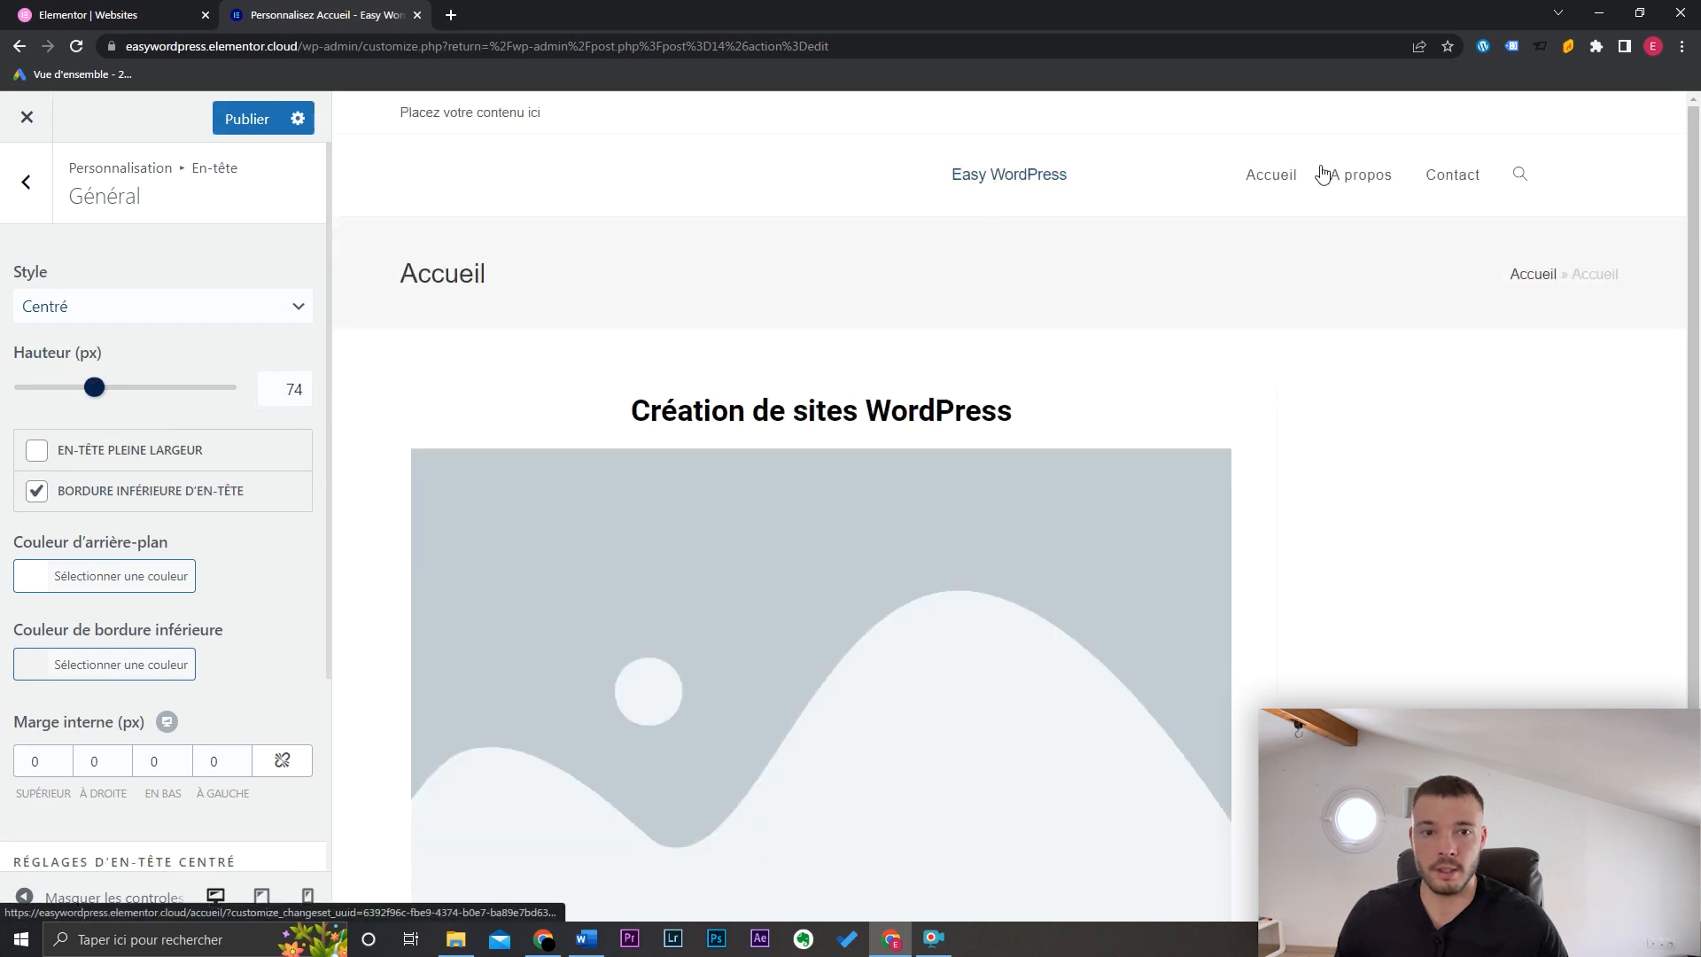
pyautogui.click(140, 310)
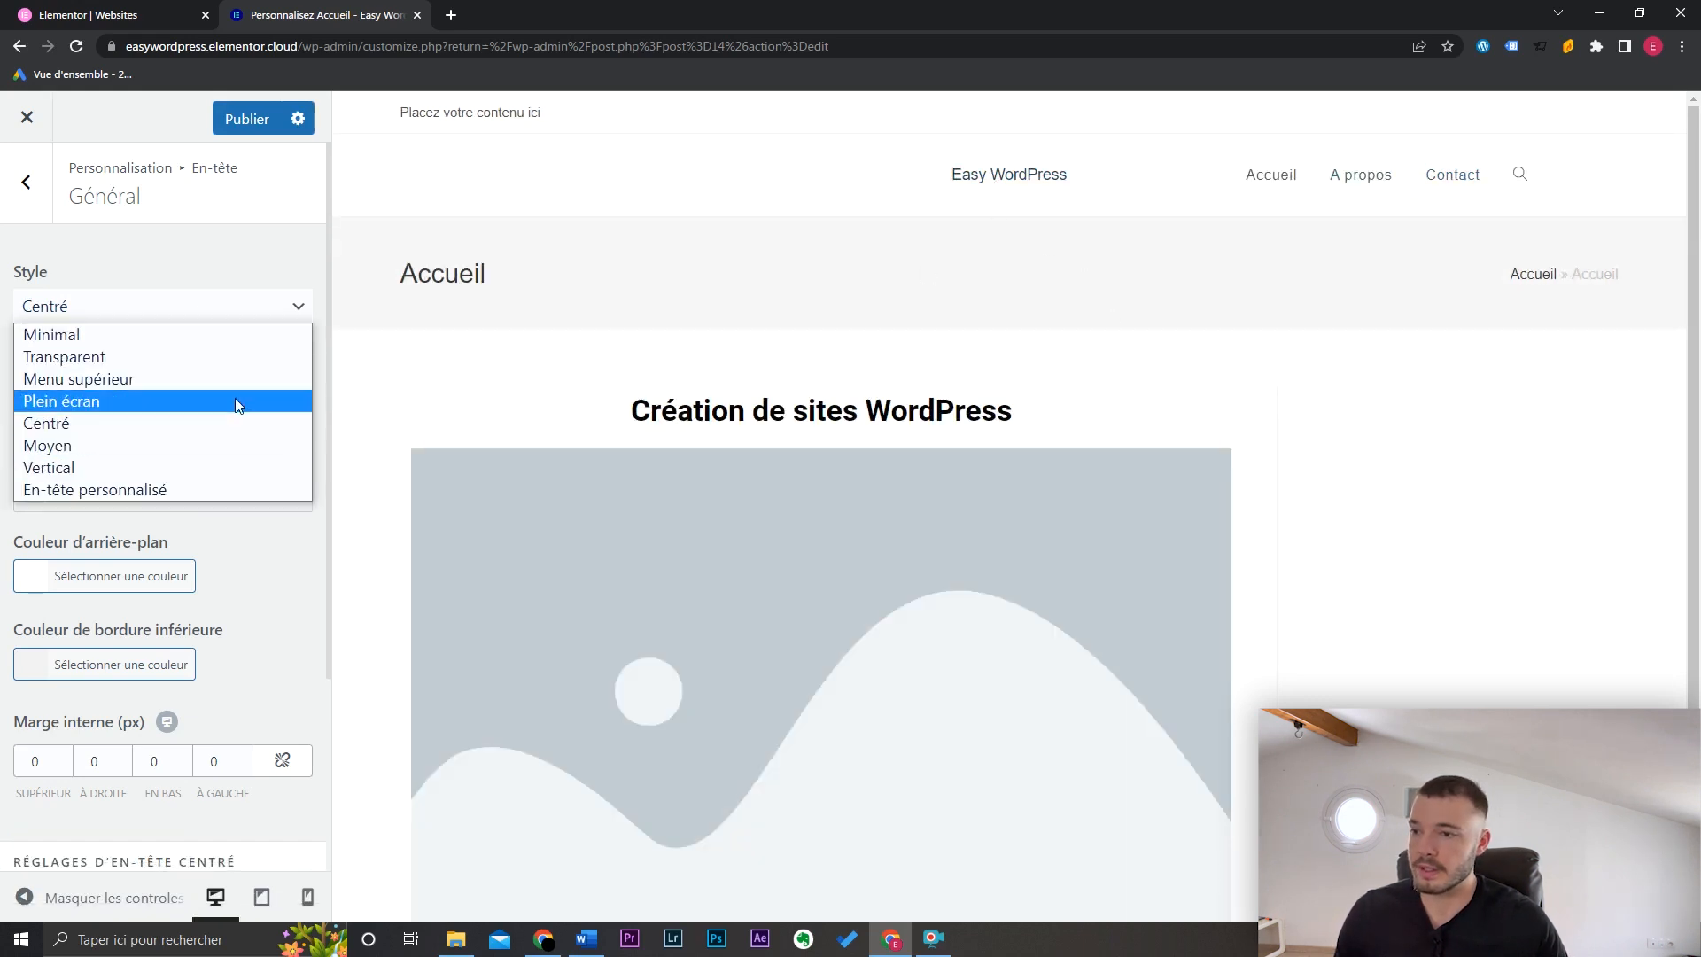
pyautogui.click(201, 340)
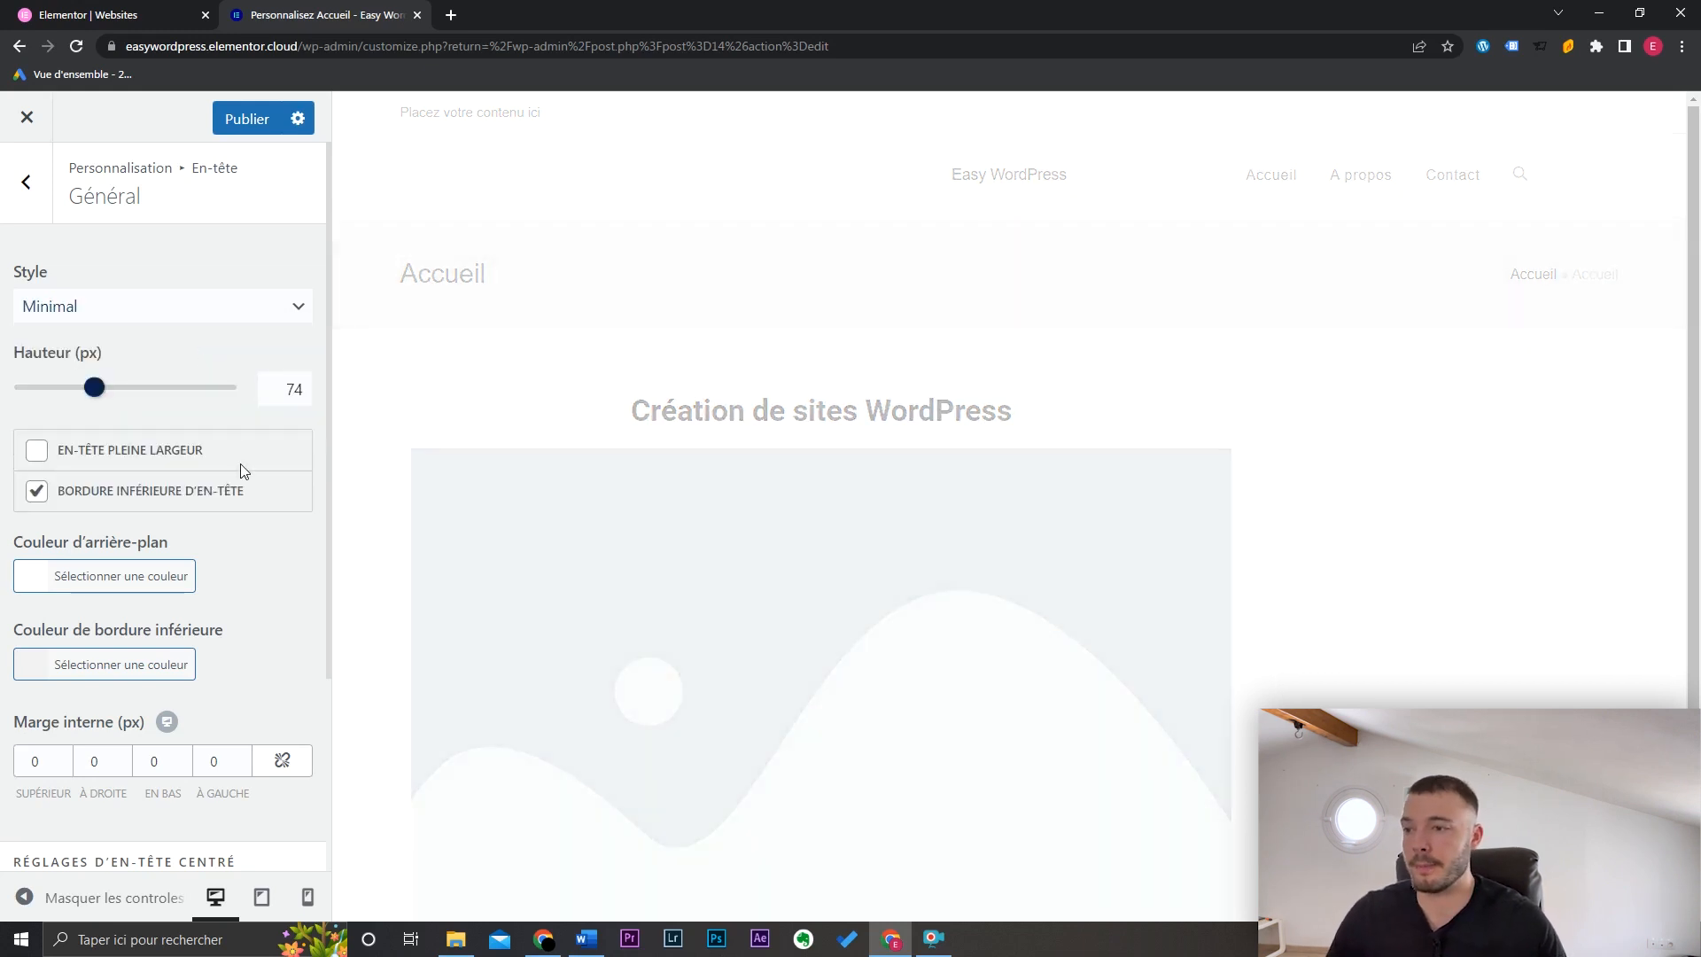
# Step: Set header height to 58 px, try dark and grey backgrounds, and keep it white
pyautogui.moveTo(95, 387)
pyautogui.mouseDown()
pyautogui.moveTo(118, 390)
pyautogui.moveTo(58, 390)
pyautogui.moveTo(114, 390)
pyautogui.moveTo(77, 388)
pyautogui.mouseUp()
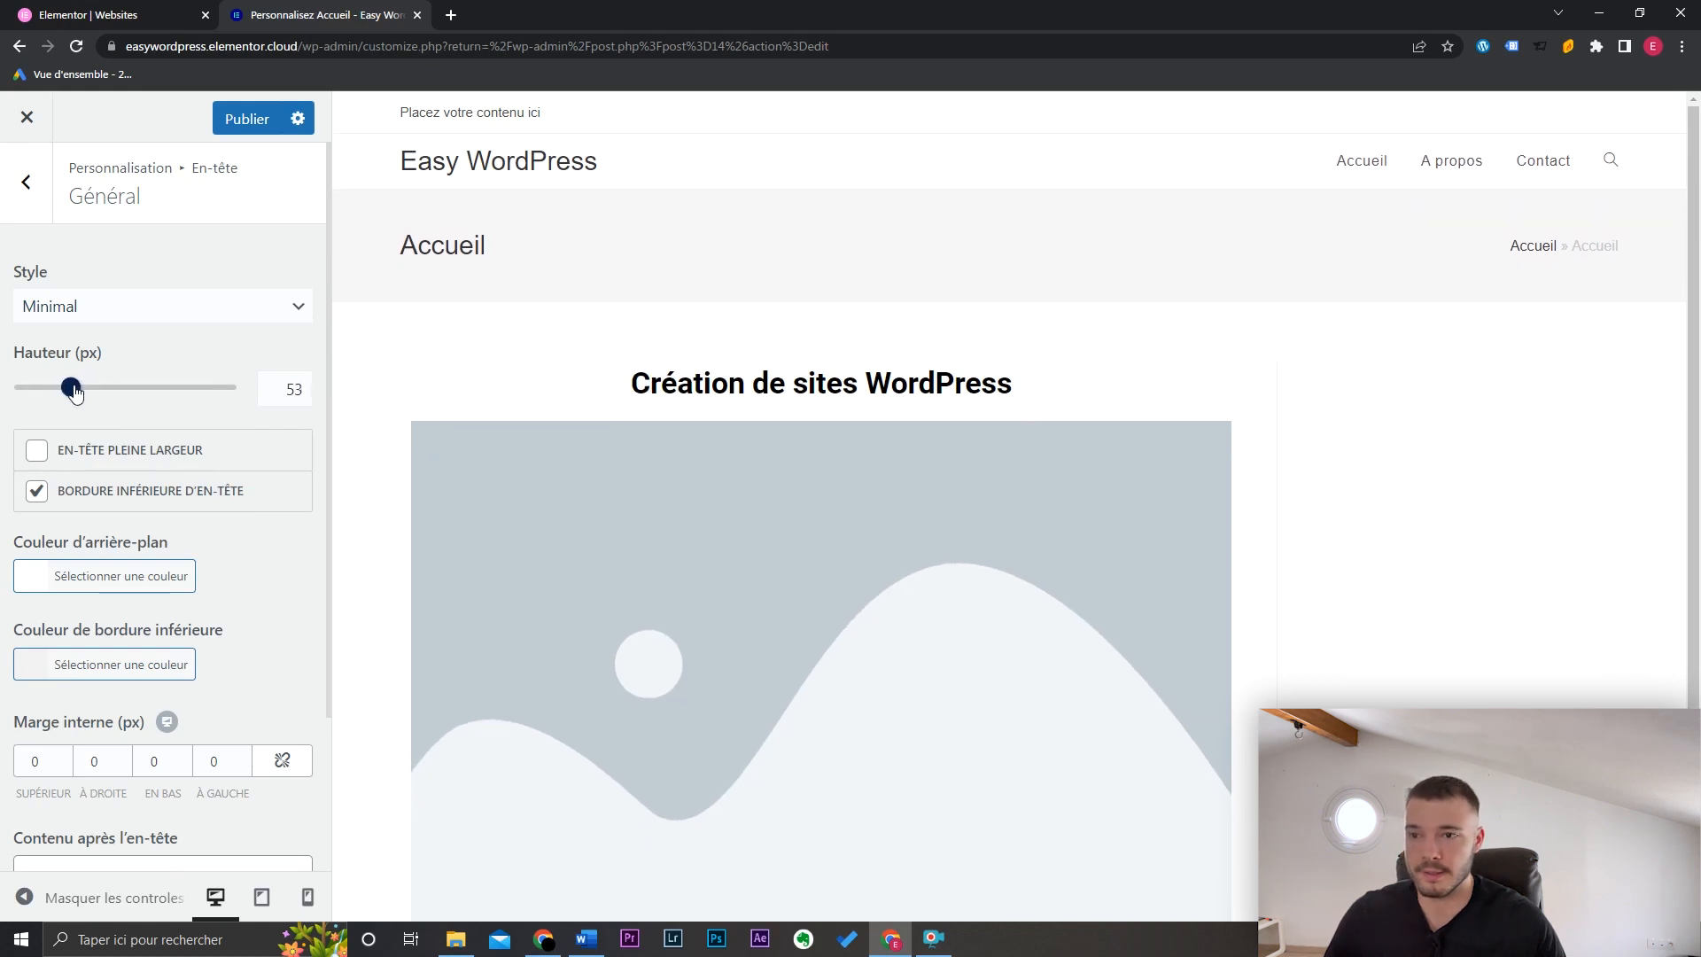
pyautogui.click(118, 580)
pyautogui.moveTo(103, 778); pyautogui.dragTo(5, 880)
pyautogui.click(4, 880)
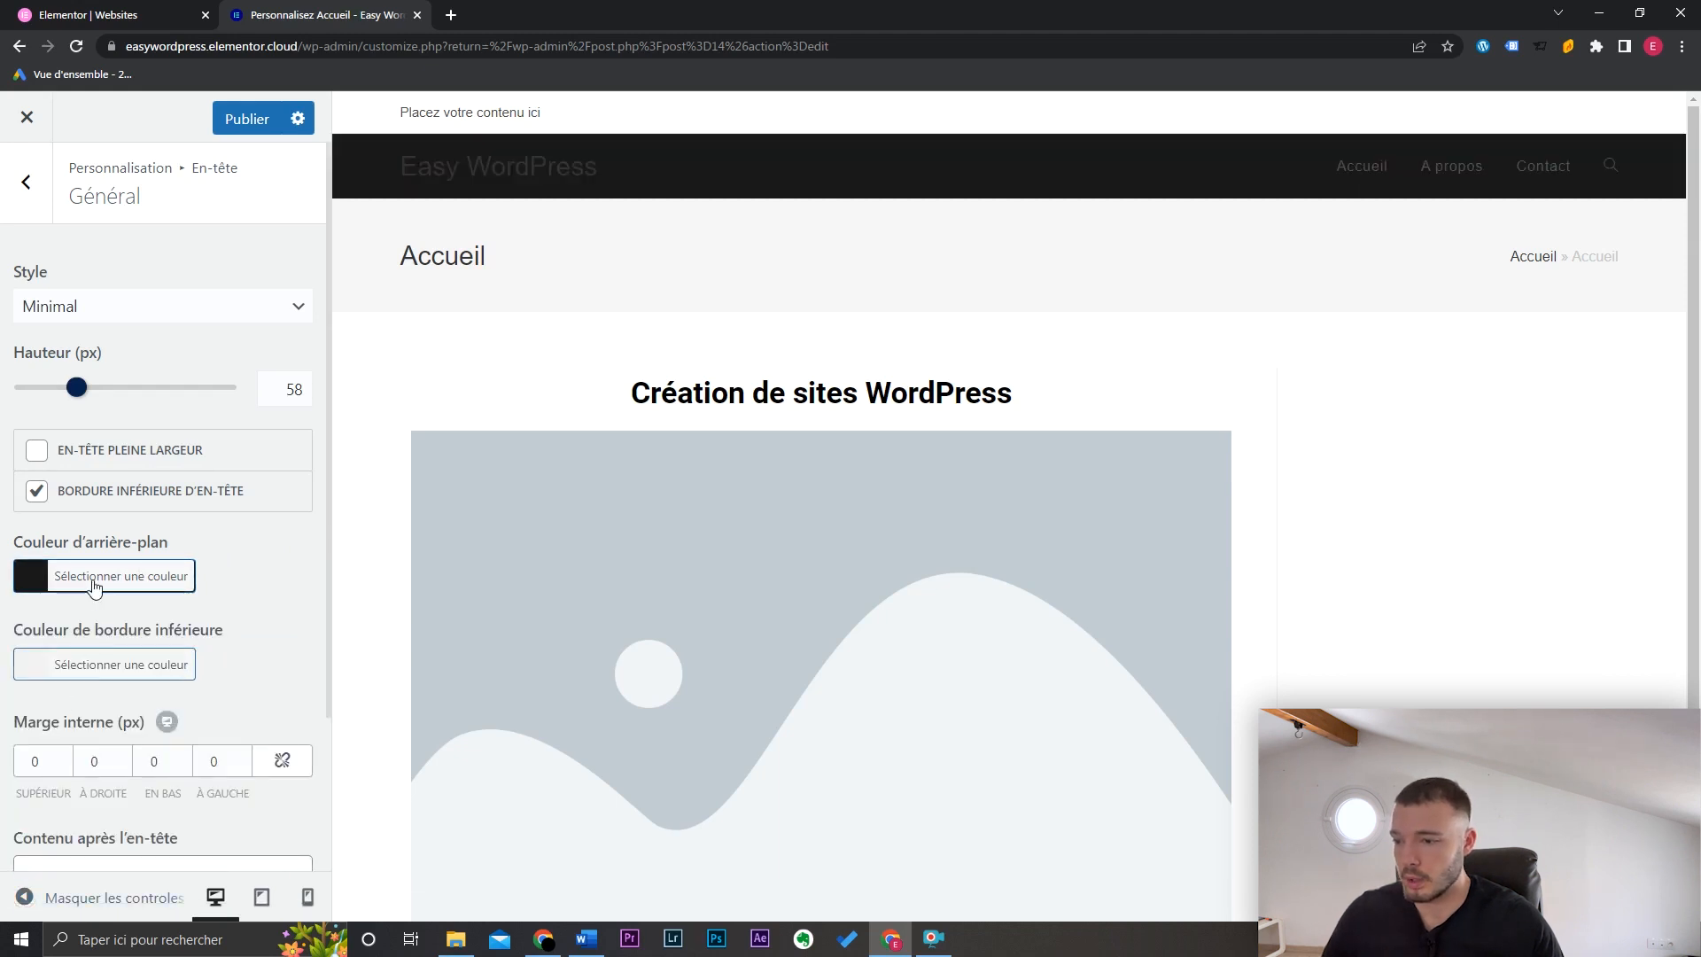
pyautogui.click(91, 577)
pyautogui.click(70, 773)
pyautogui.moveTo(31, 652); pyautogui.dragTo(29, 631)
pyautogui.click(26, 191)
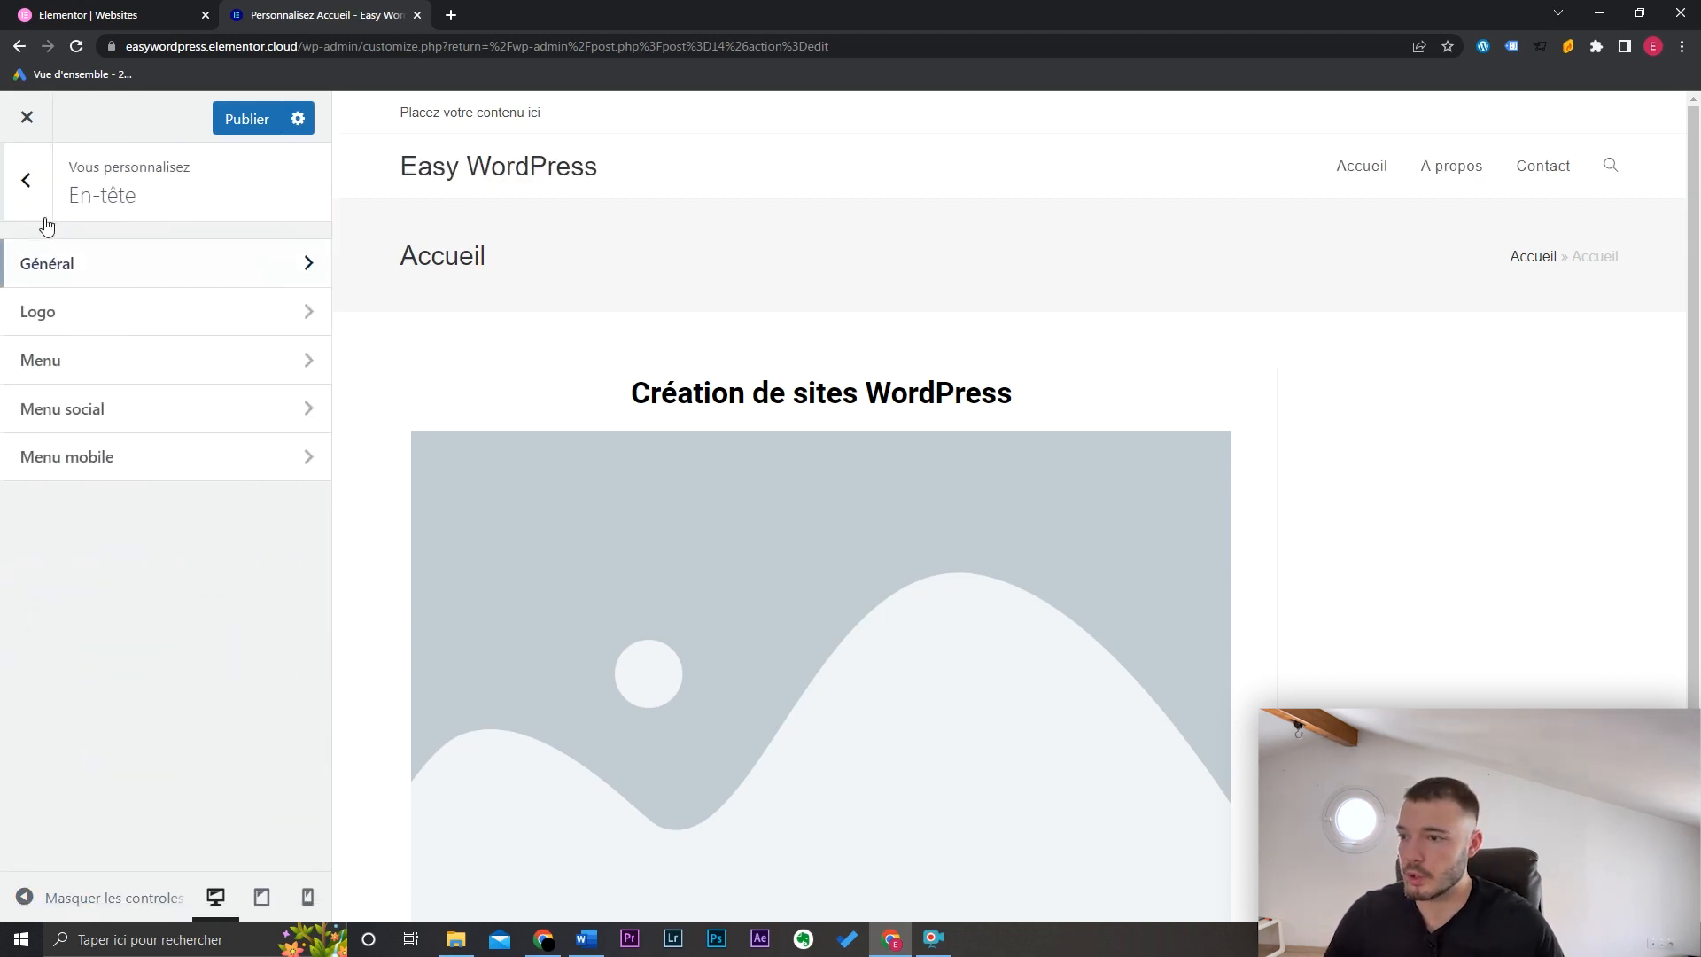
# Step: Upload and crop cropped-logo.jpg as the header logo, with a 206 px maximum width
pyautogui.click(152, 330)
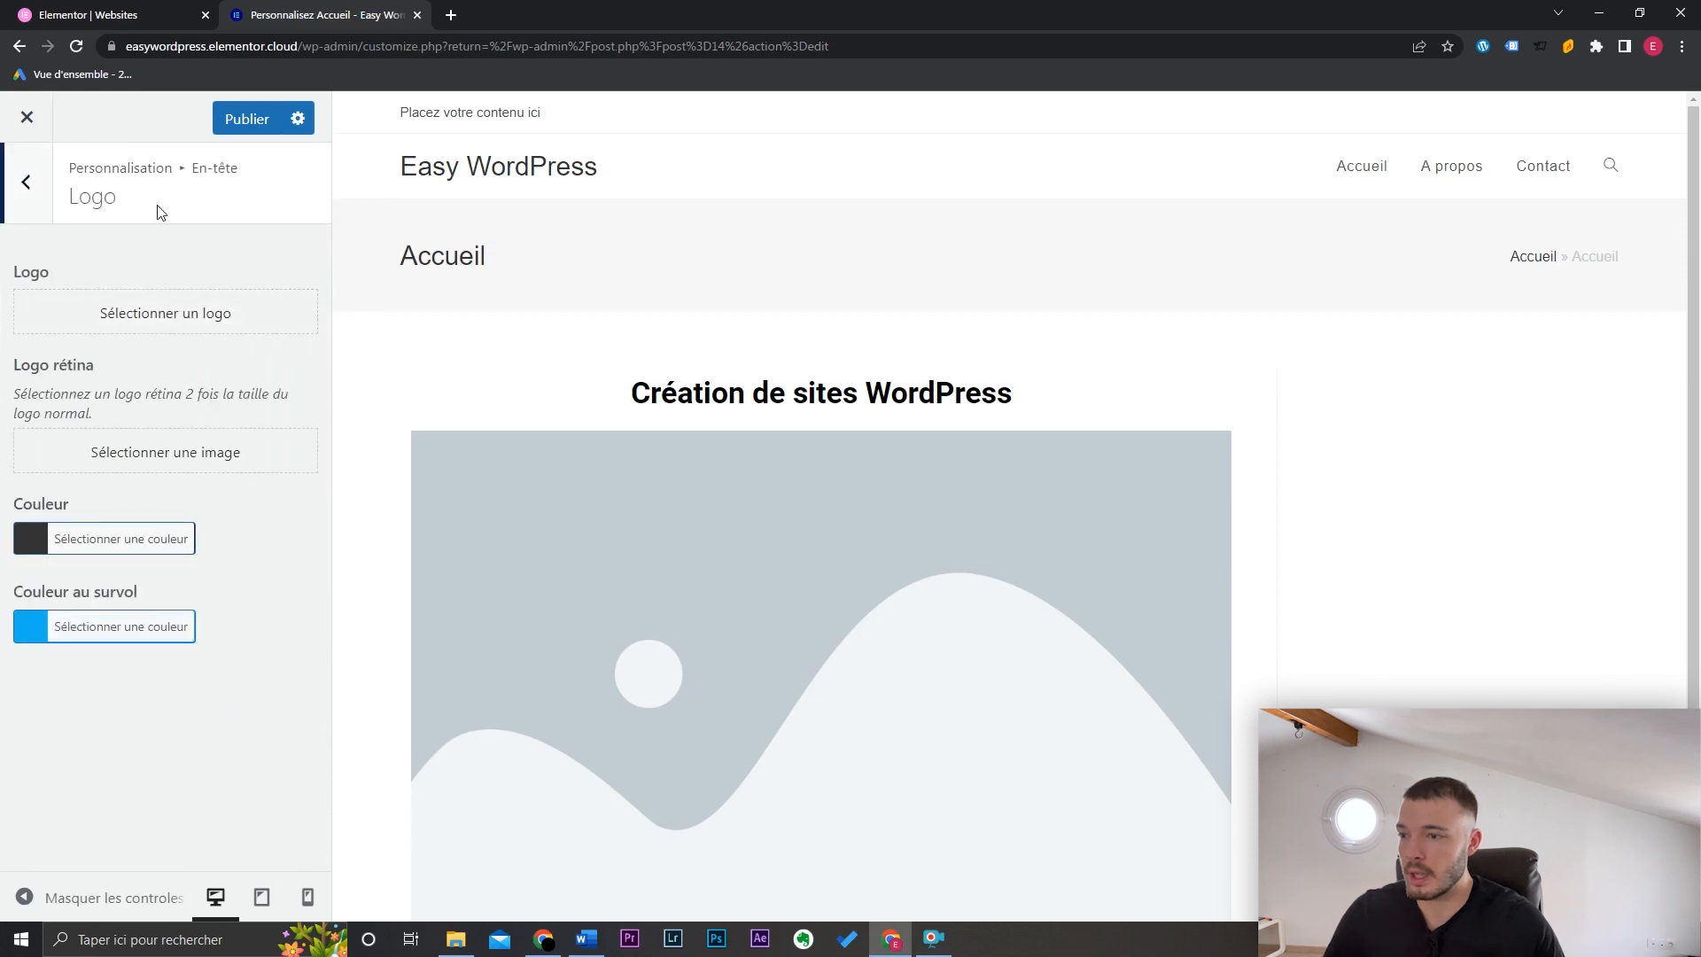
pyautogui.click(165, 313)
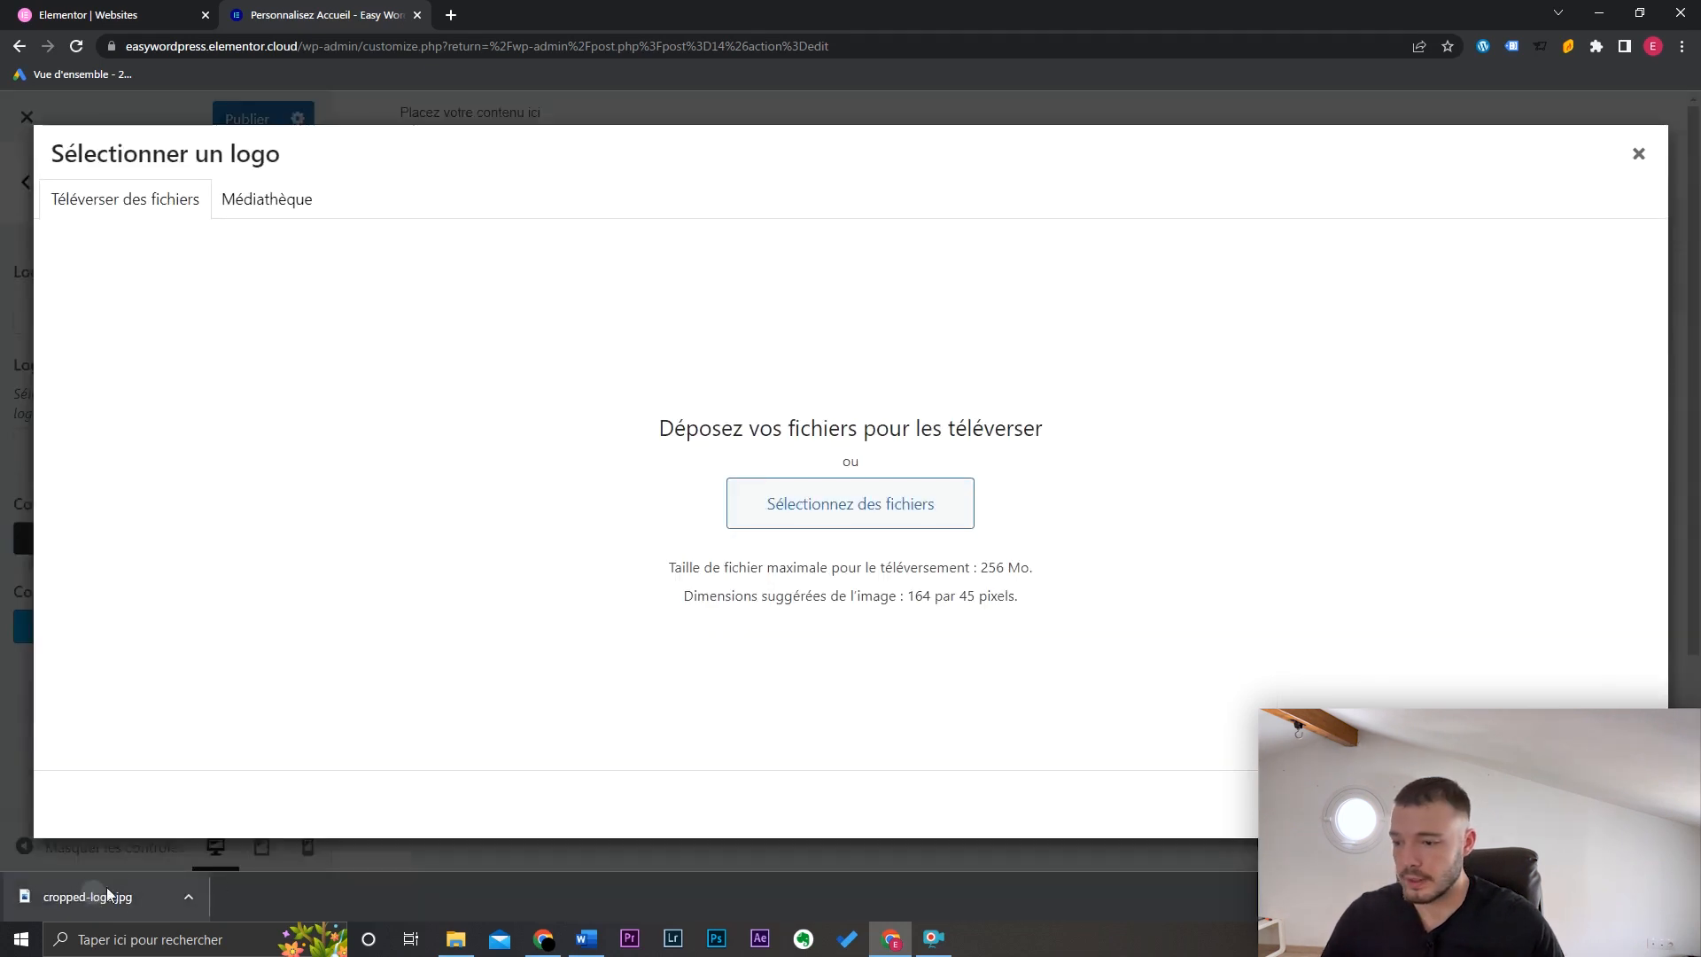
pyautogui.moveTo(106, 886); pyautogui.dragTo(618, 590)
pyautogui.moveTo(720, 518); pyautogui.dragTo(720, 518)
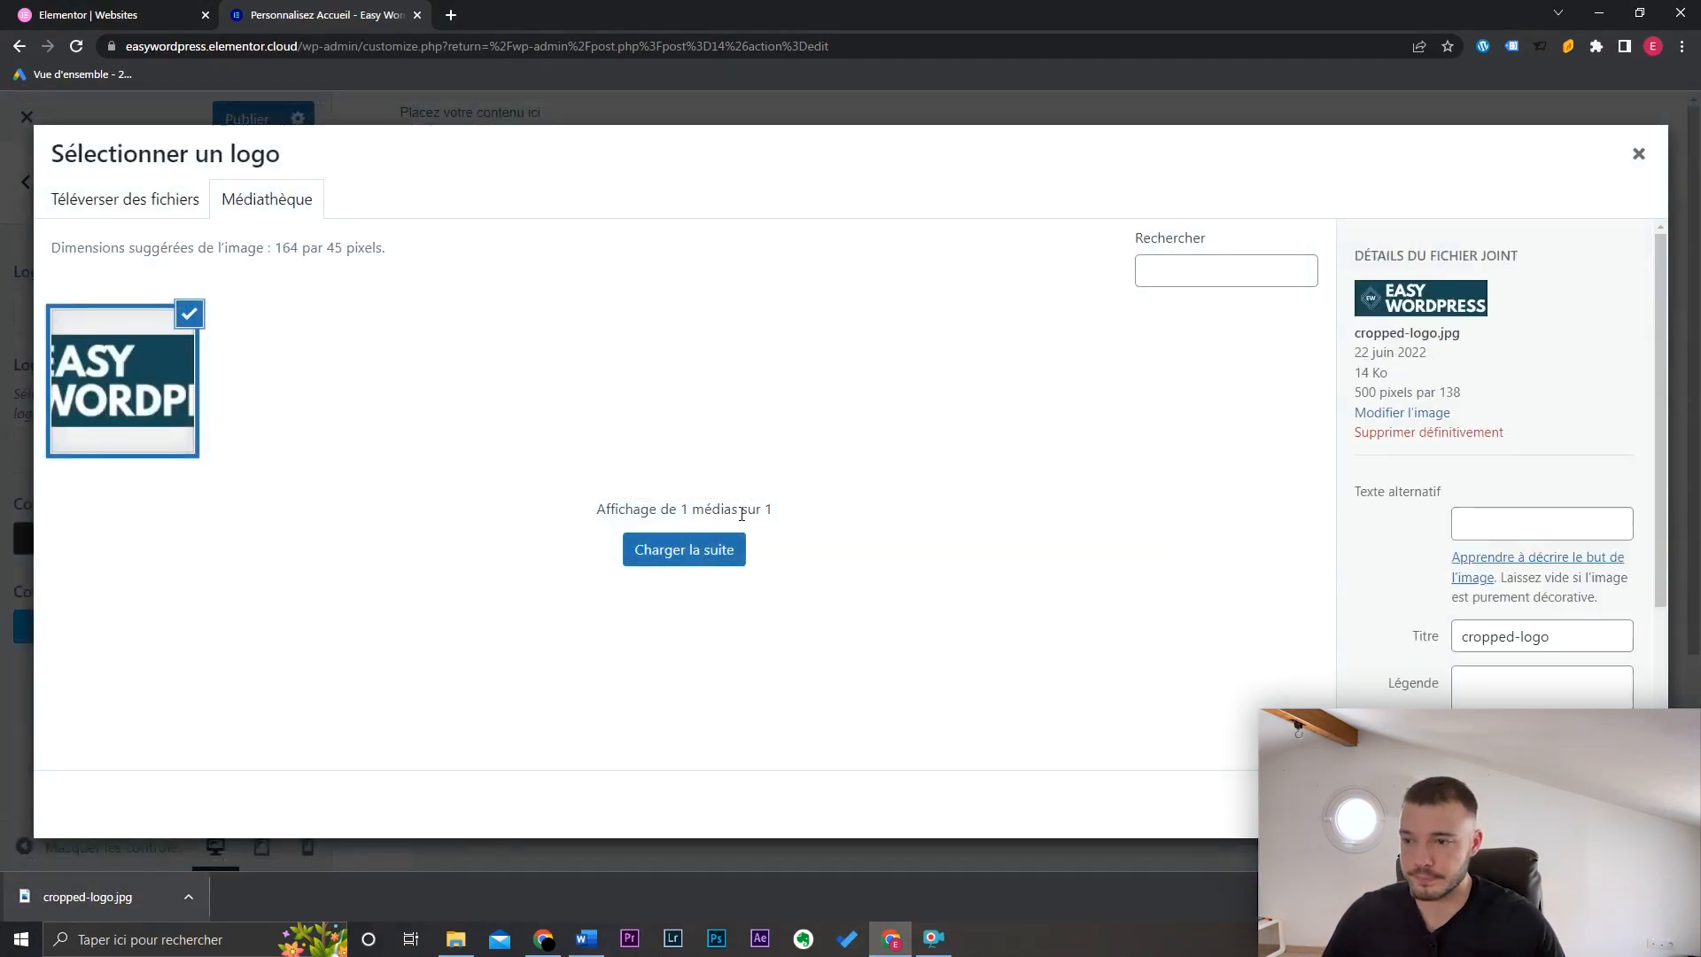
pyautogui.click(1601, 805)
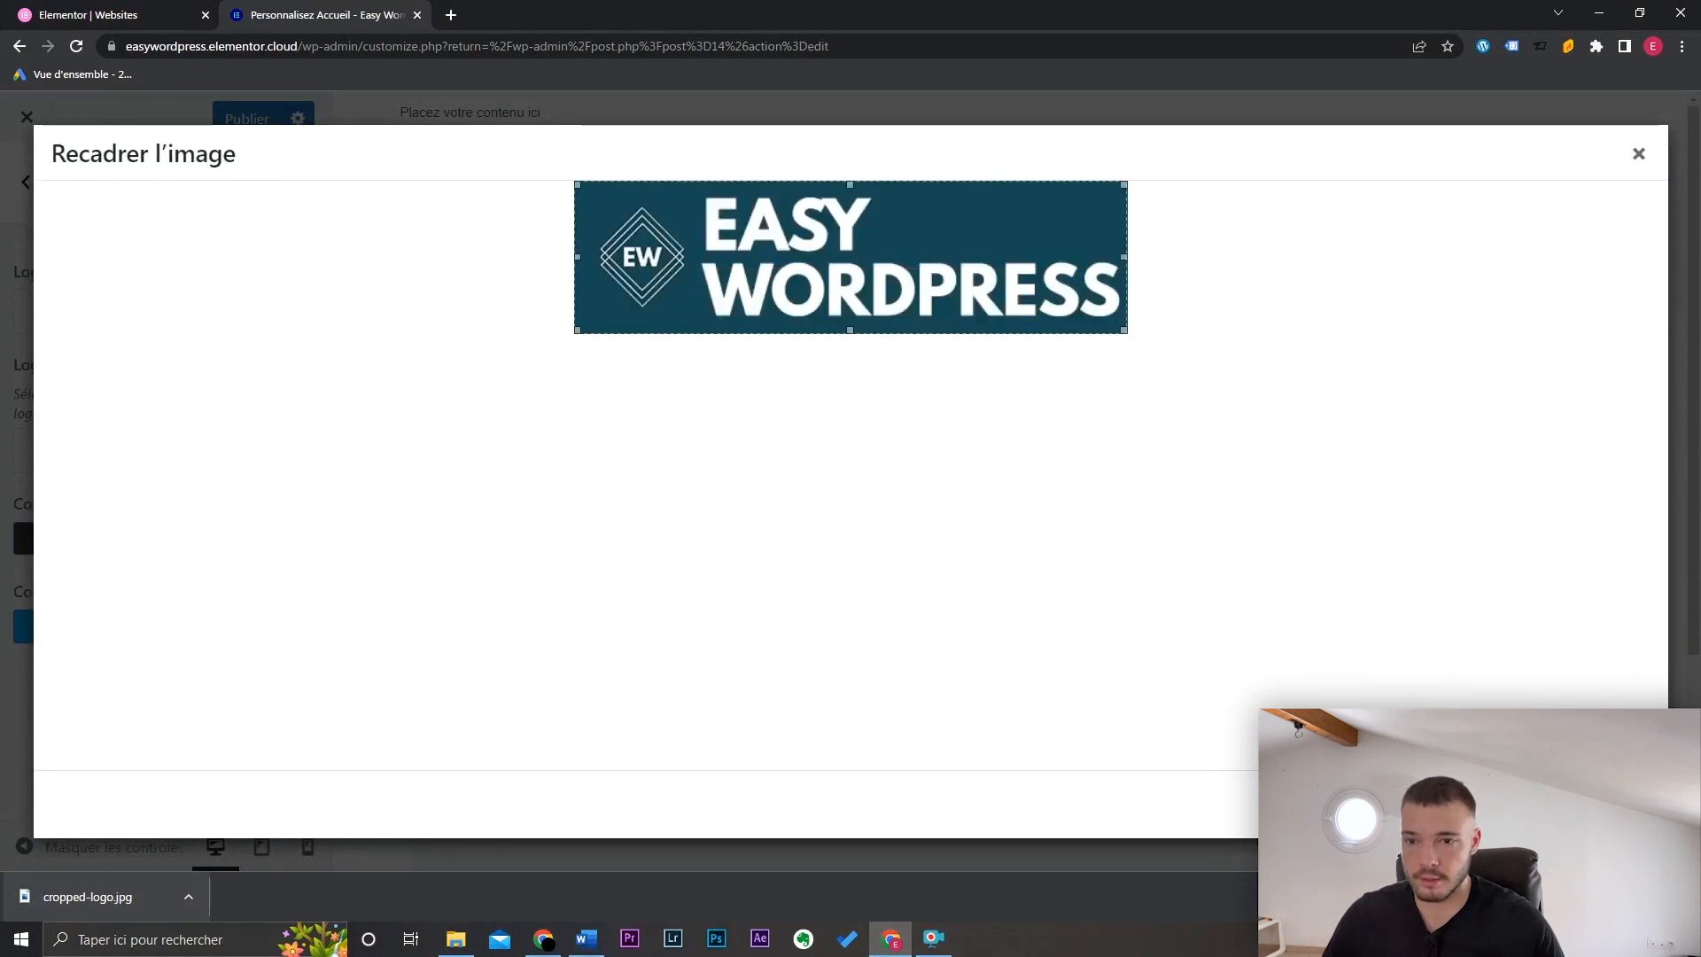
pyautogui.click(1600, 805)
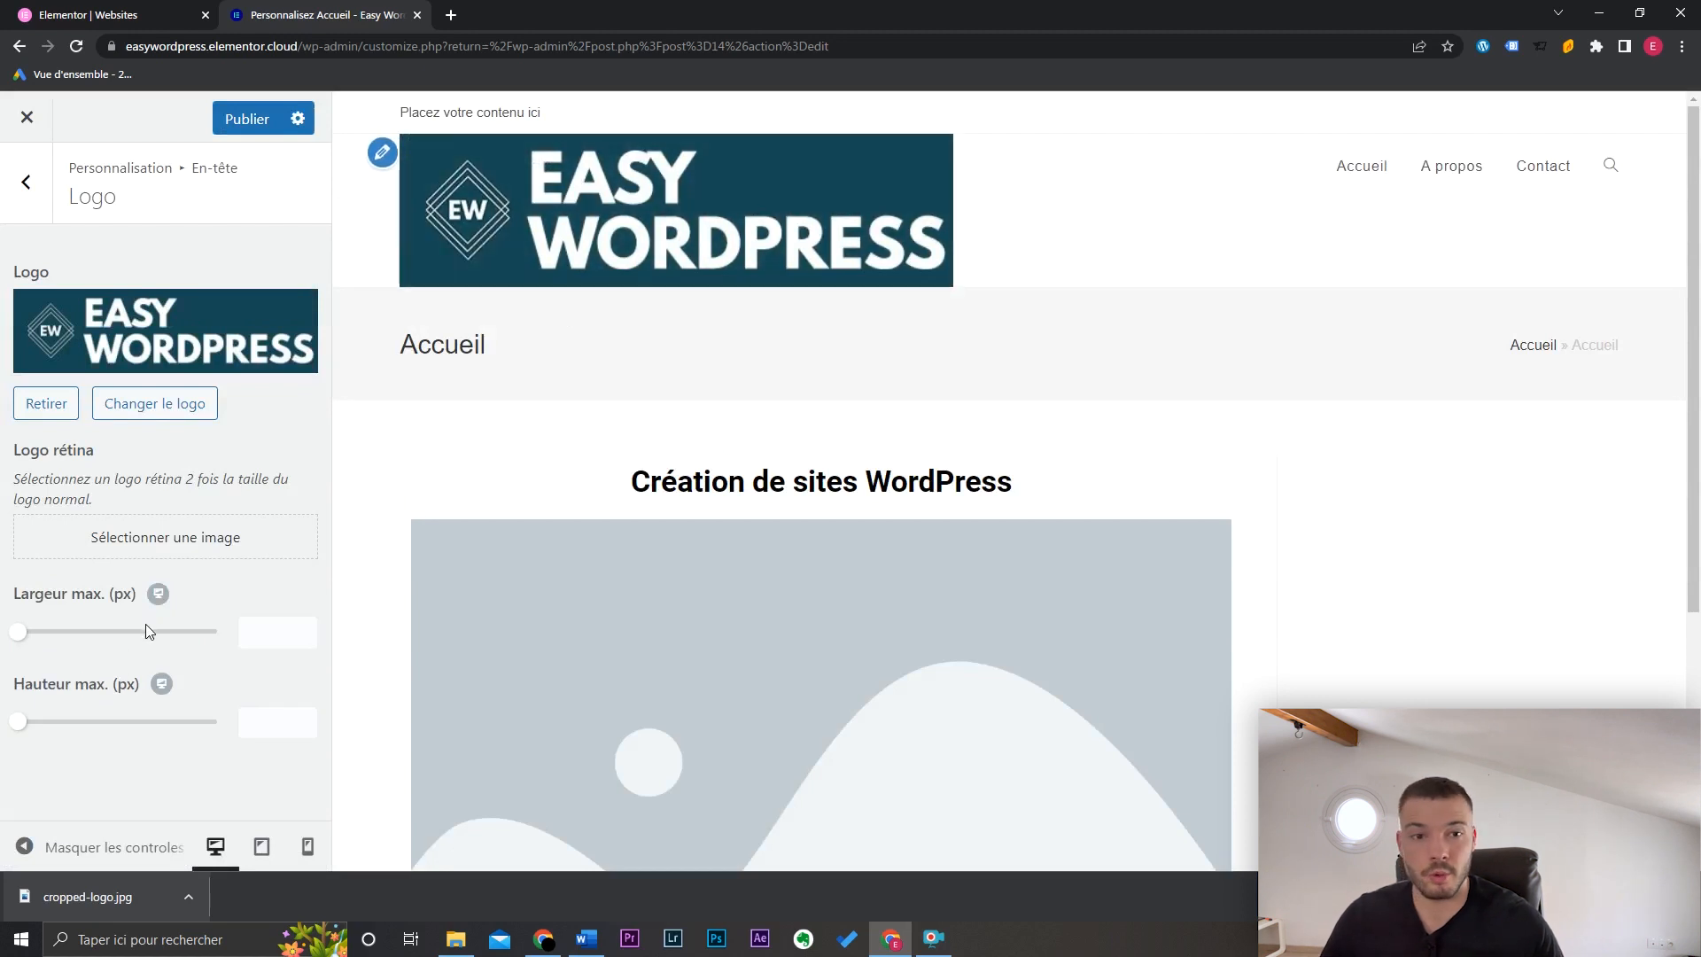
pyautogui.moveTo(19, 633); pyautogui.dragTo(103, 633)
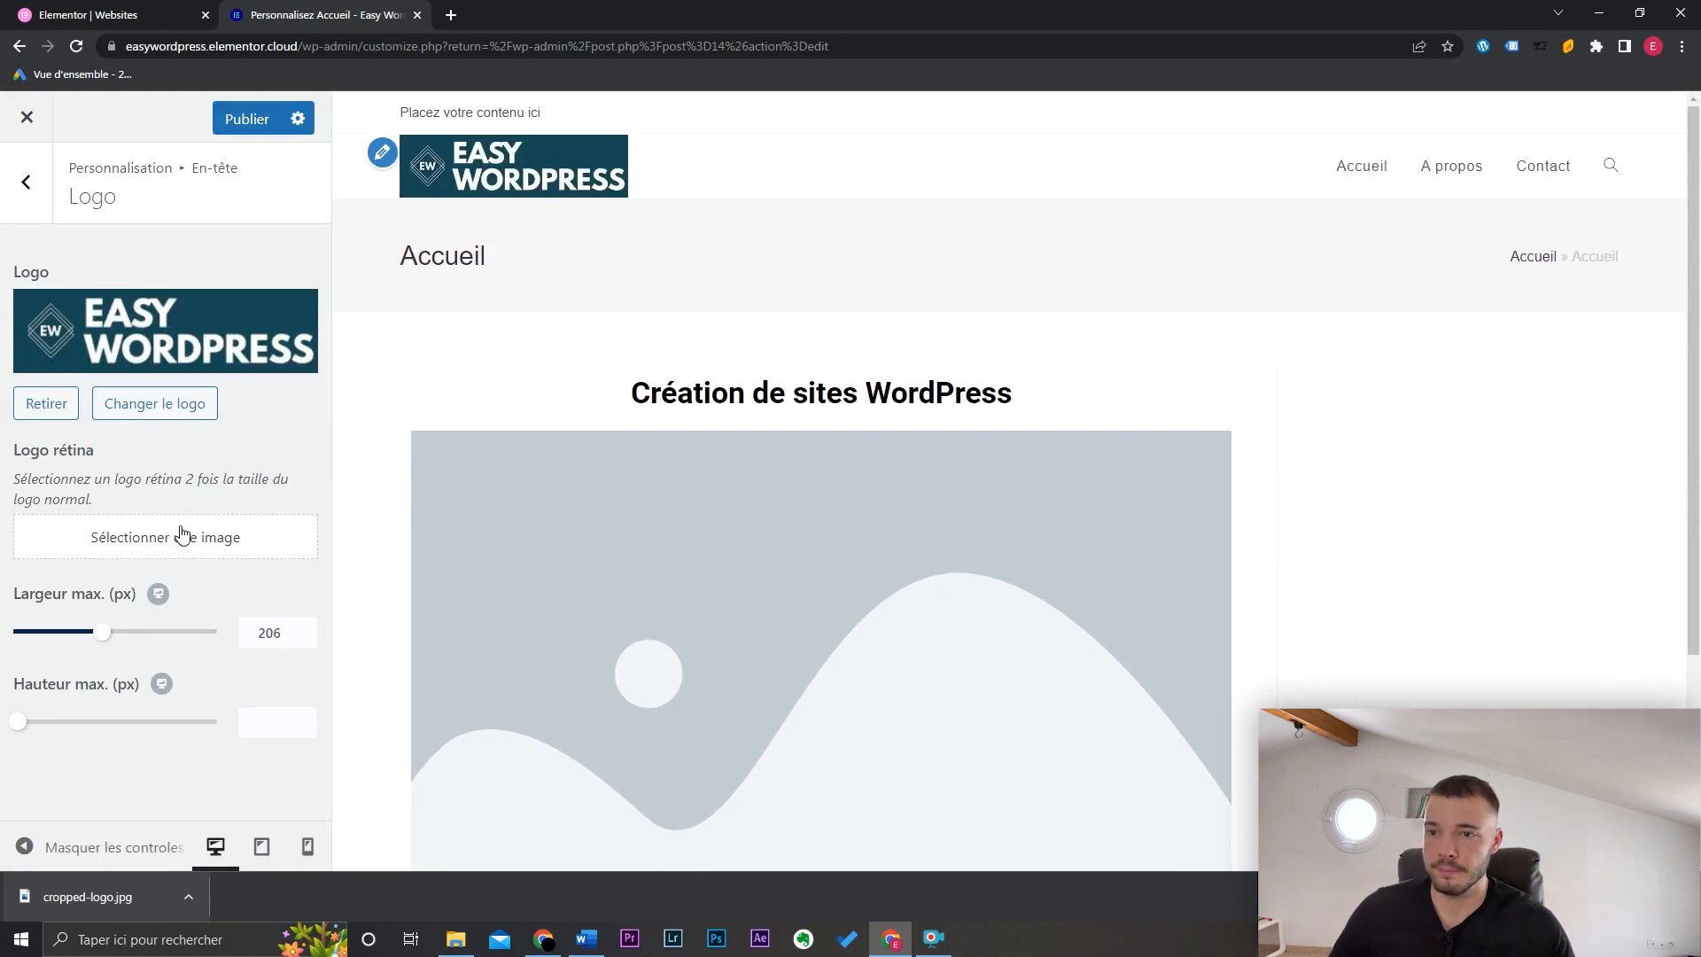
pyautogui.click(40, 218)
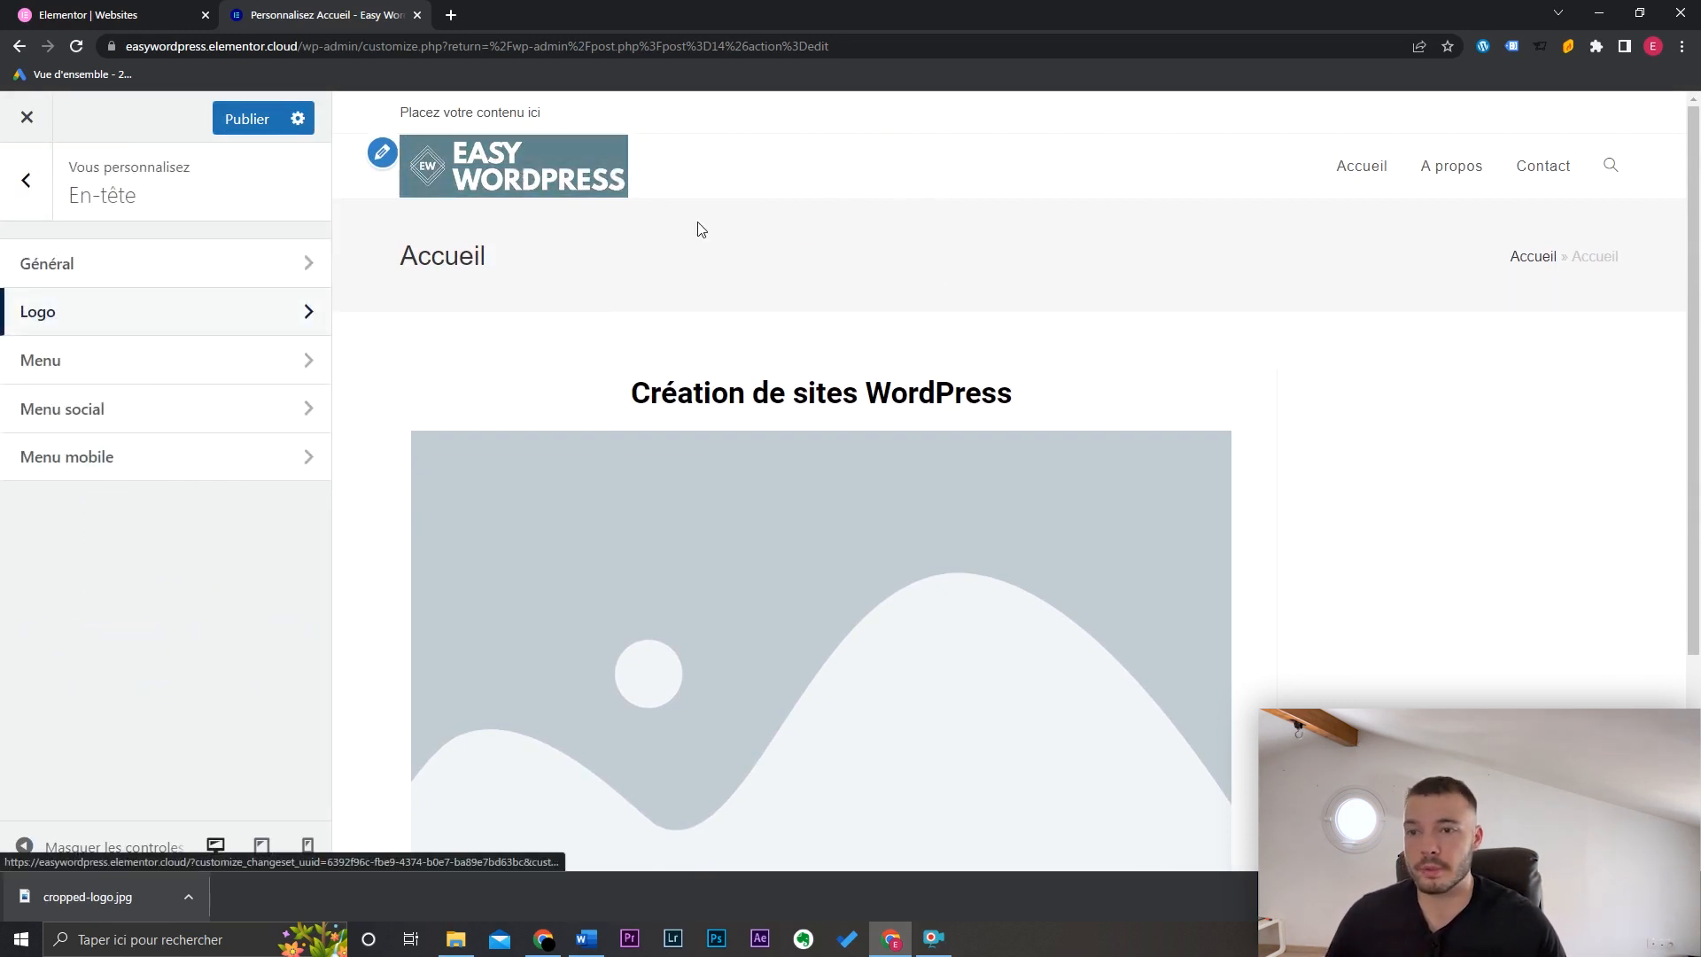
# Step: Centre the header menu and give its links the 'Souligner de la gauche' effect
pyautogui.click(251, 367)
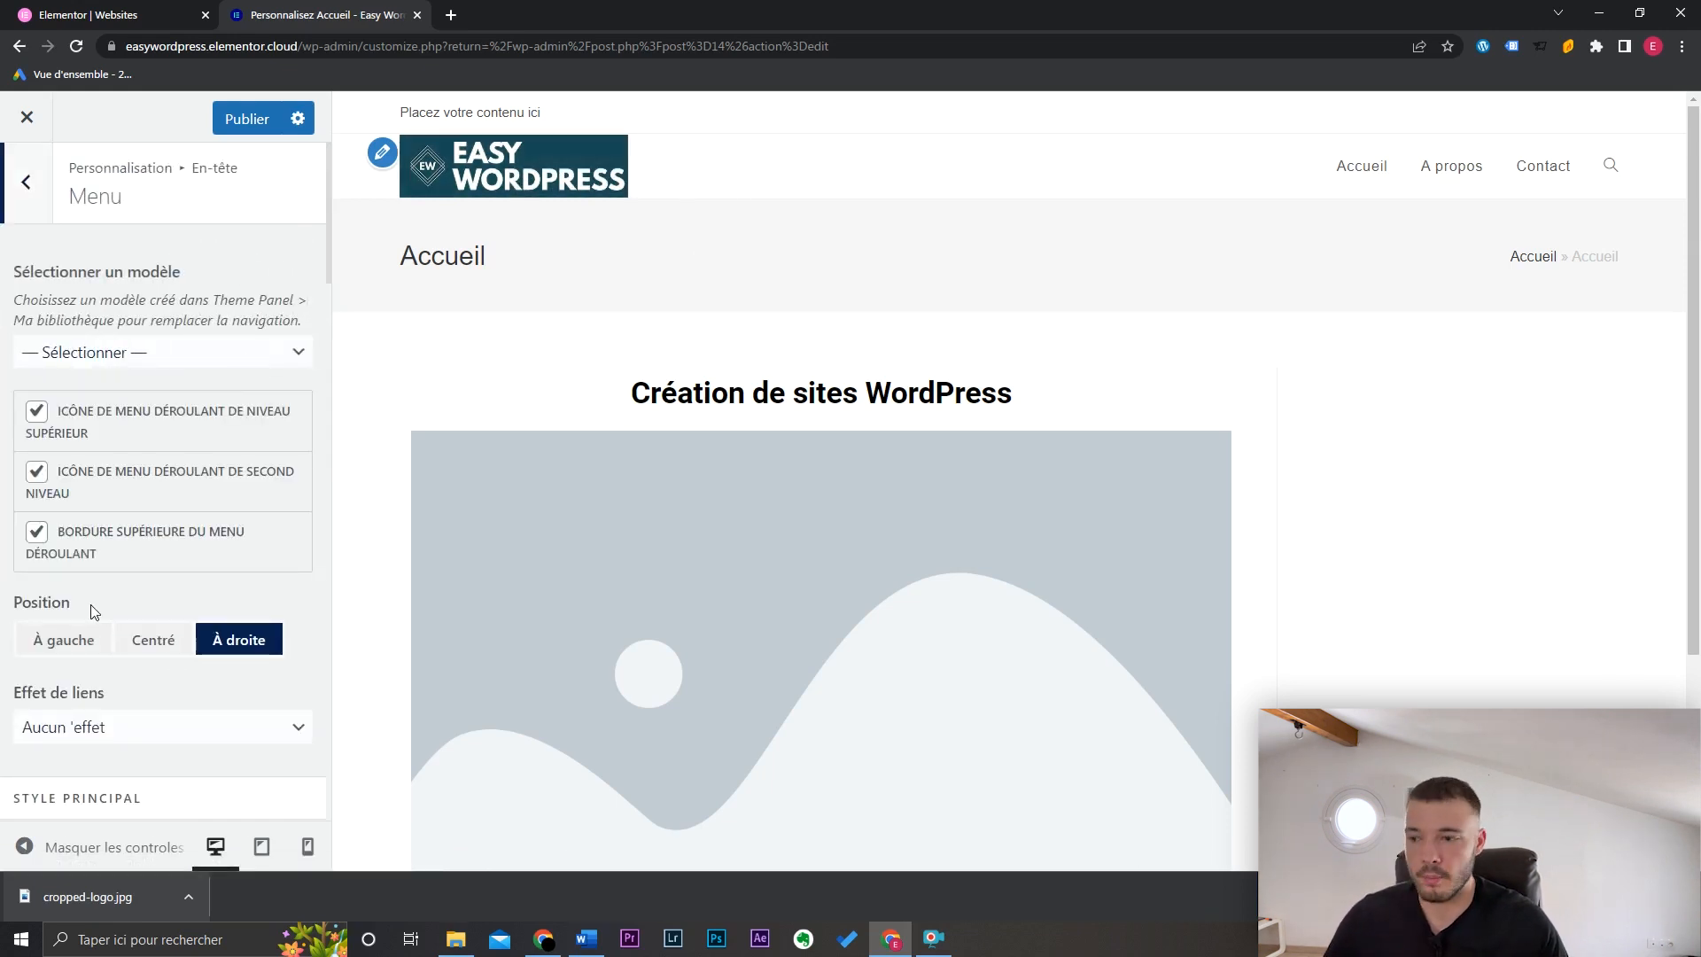
pyautogui.click(175, 643)
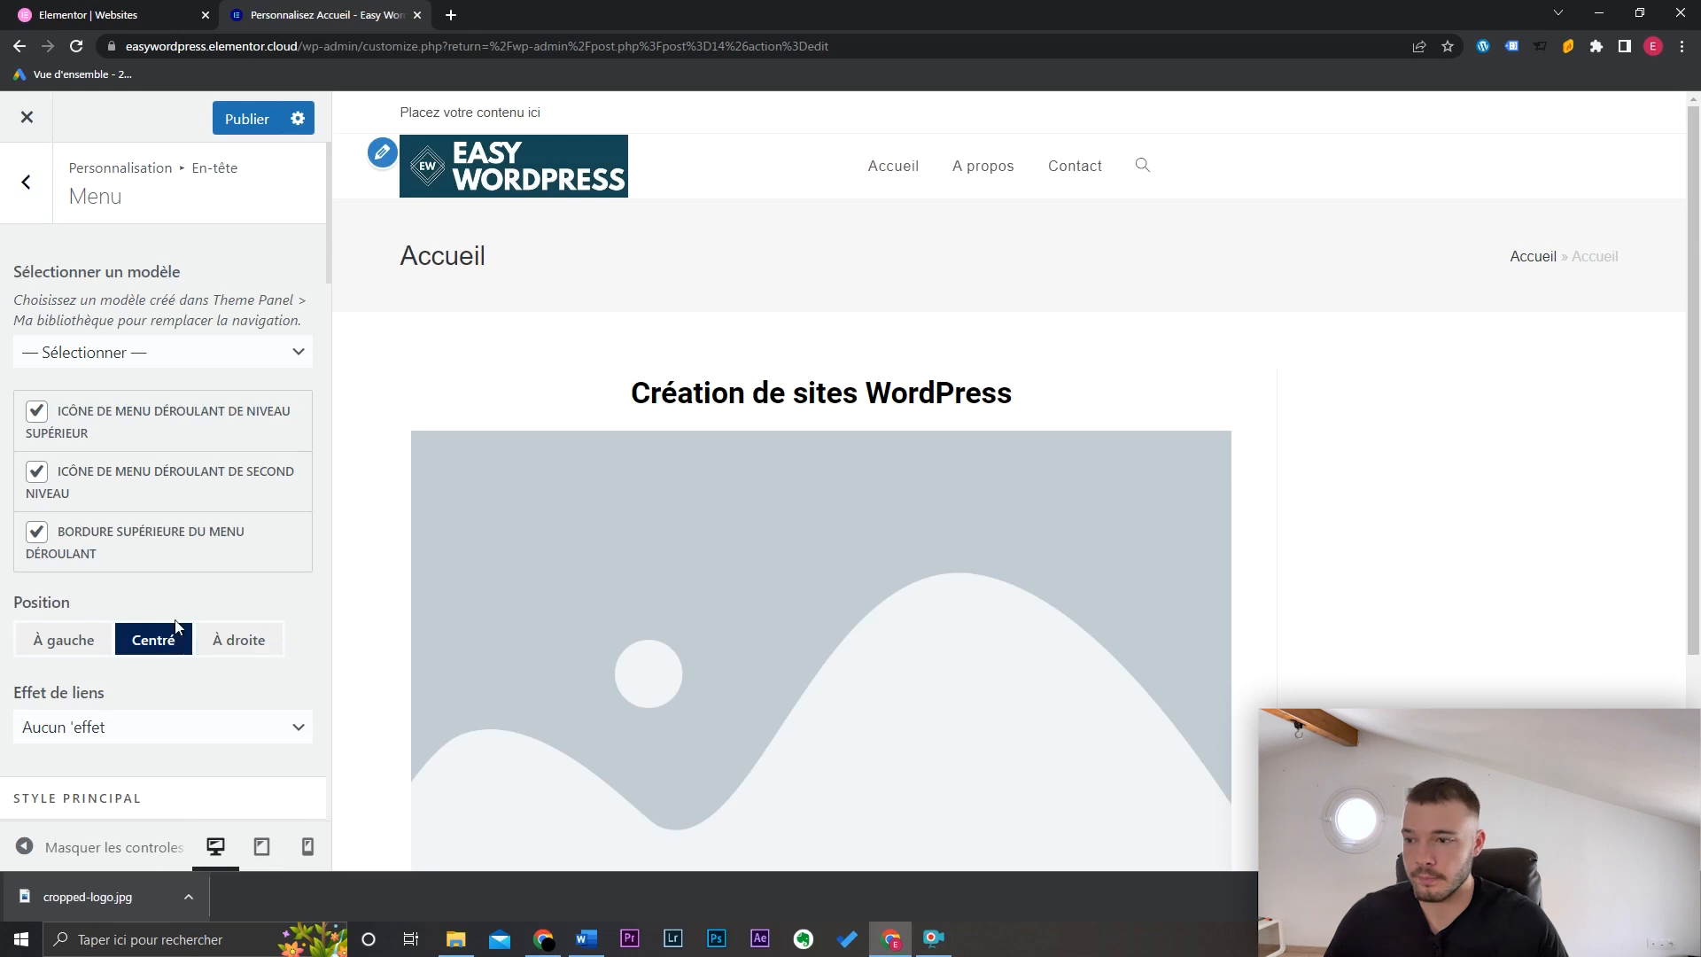
pyautogui.scroll(-3, 234, 585)
pyautogui.click(180, 495)
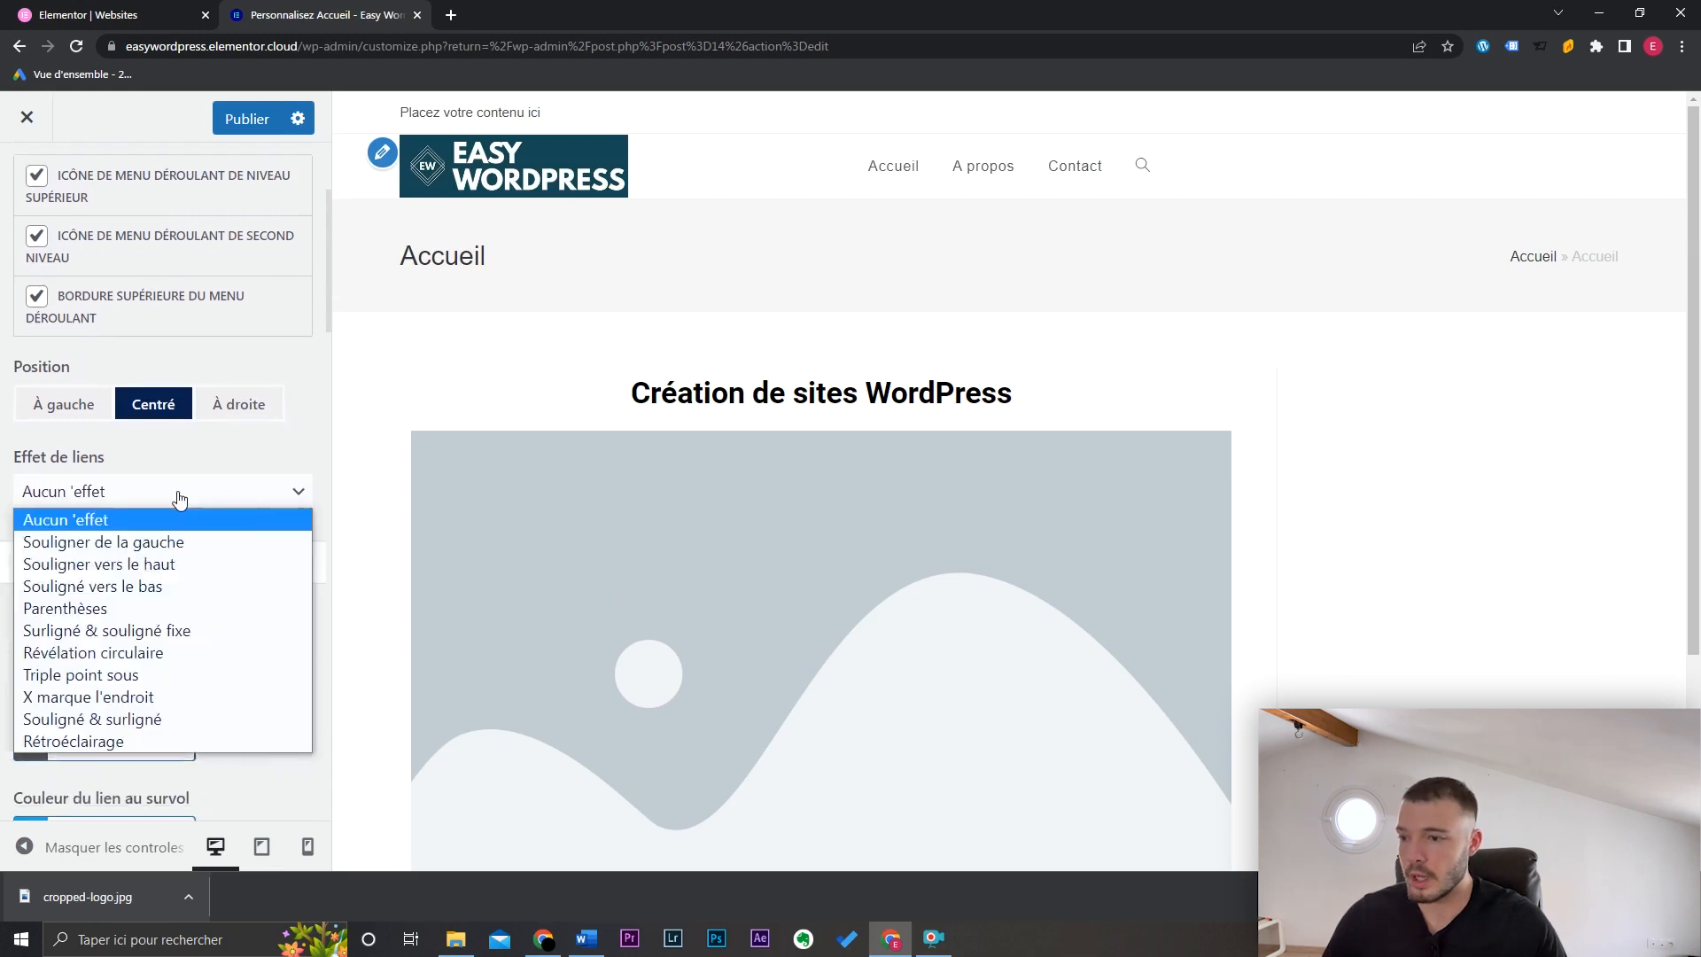
pyautogui.click(187, 542)
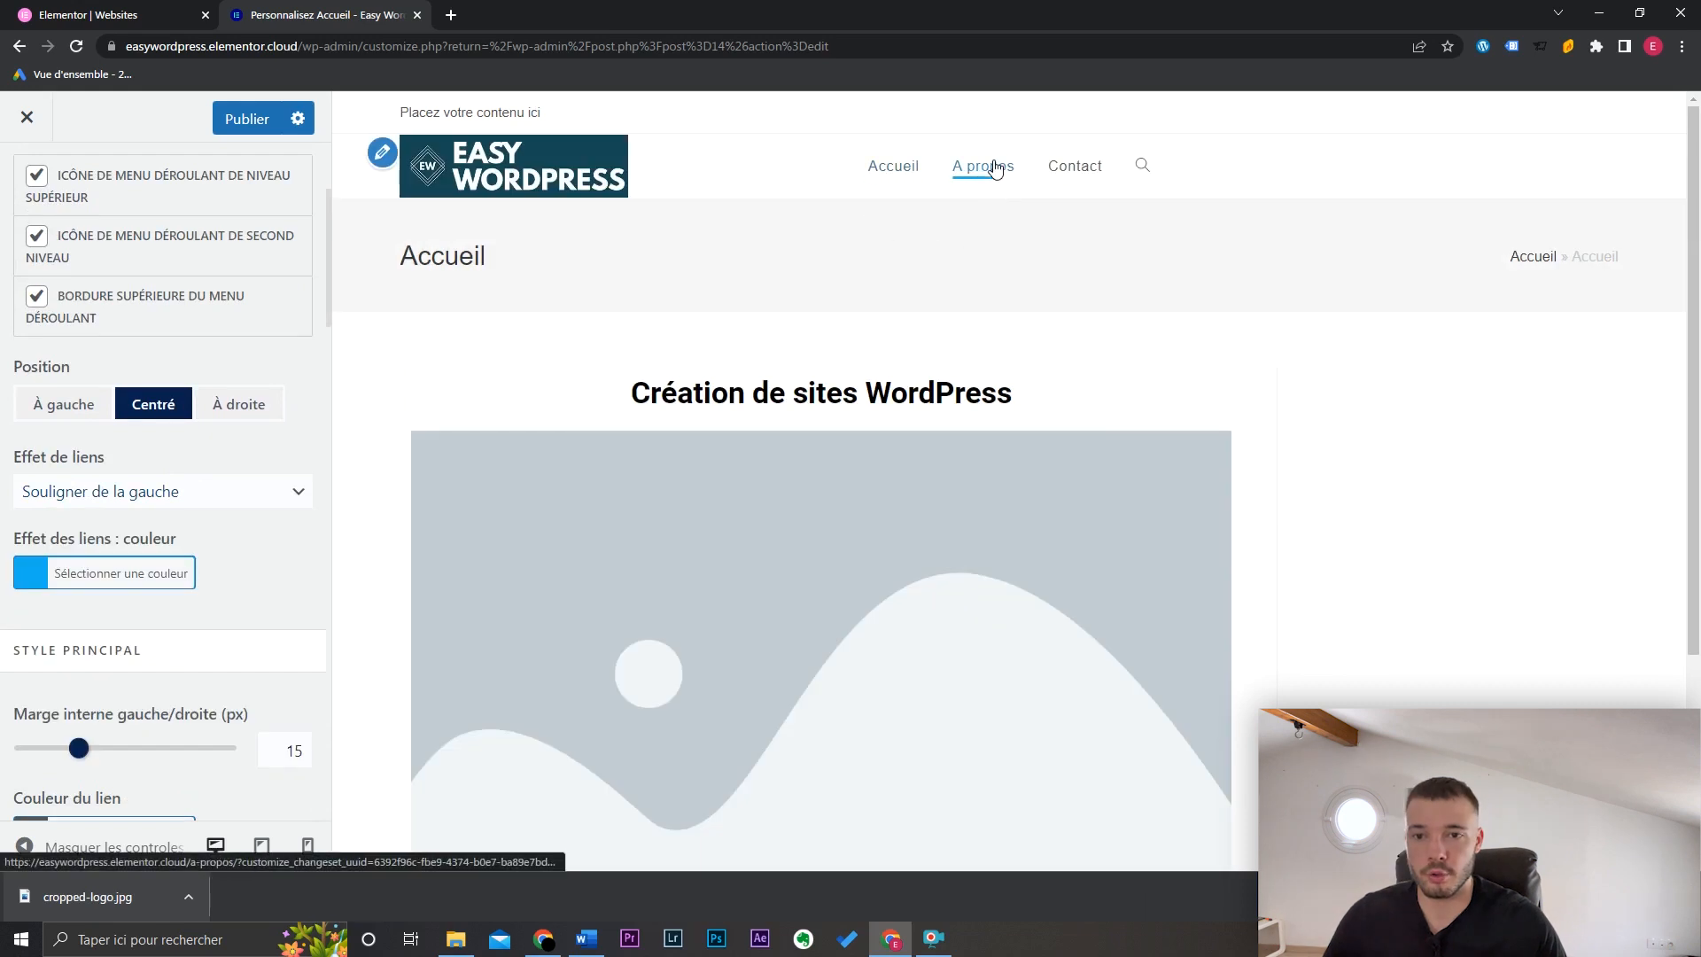
# Step: Set the search icon style to 'Remplacer l'en-tête' so search takes over the header
pyautogui.moveTo(329, 280); pyautogui.dragTo(337, 695)
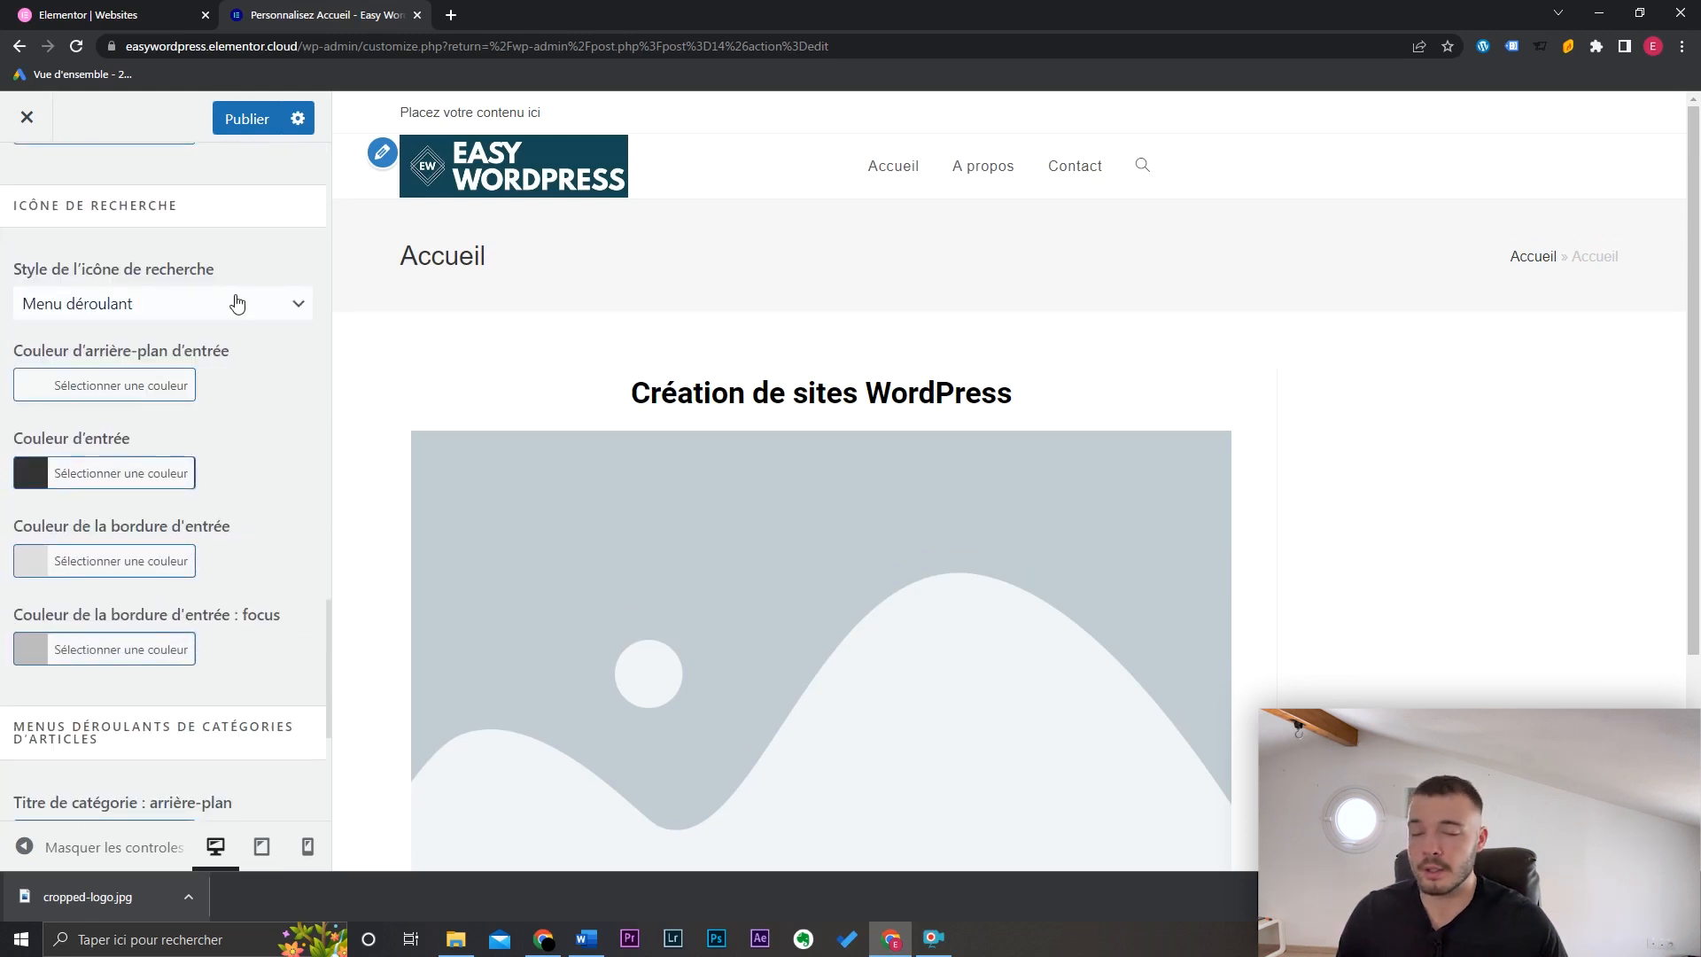
pyautogui.click(1145, 168)
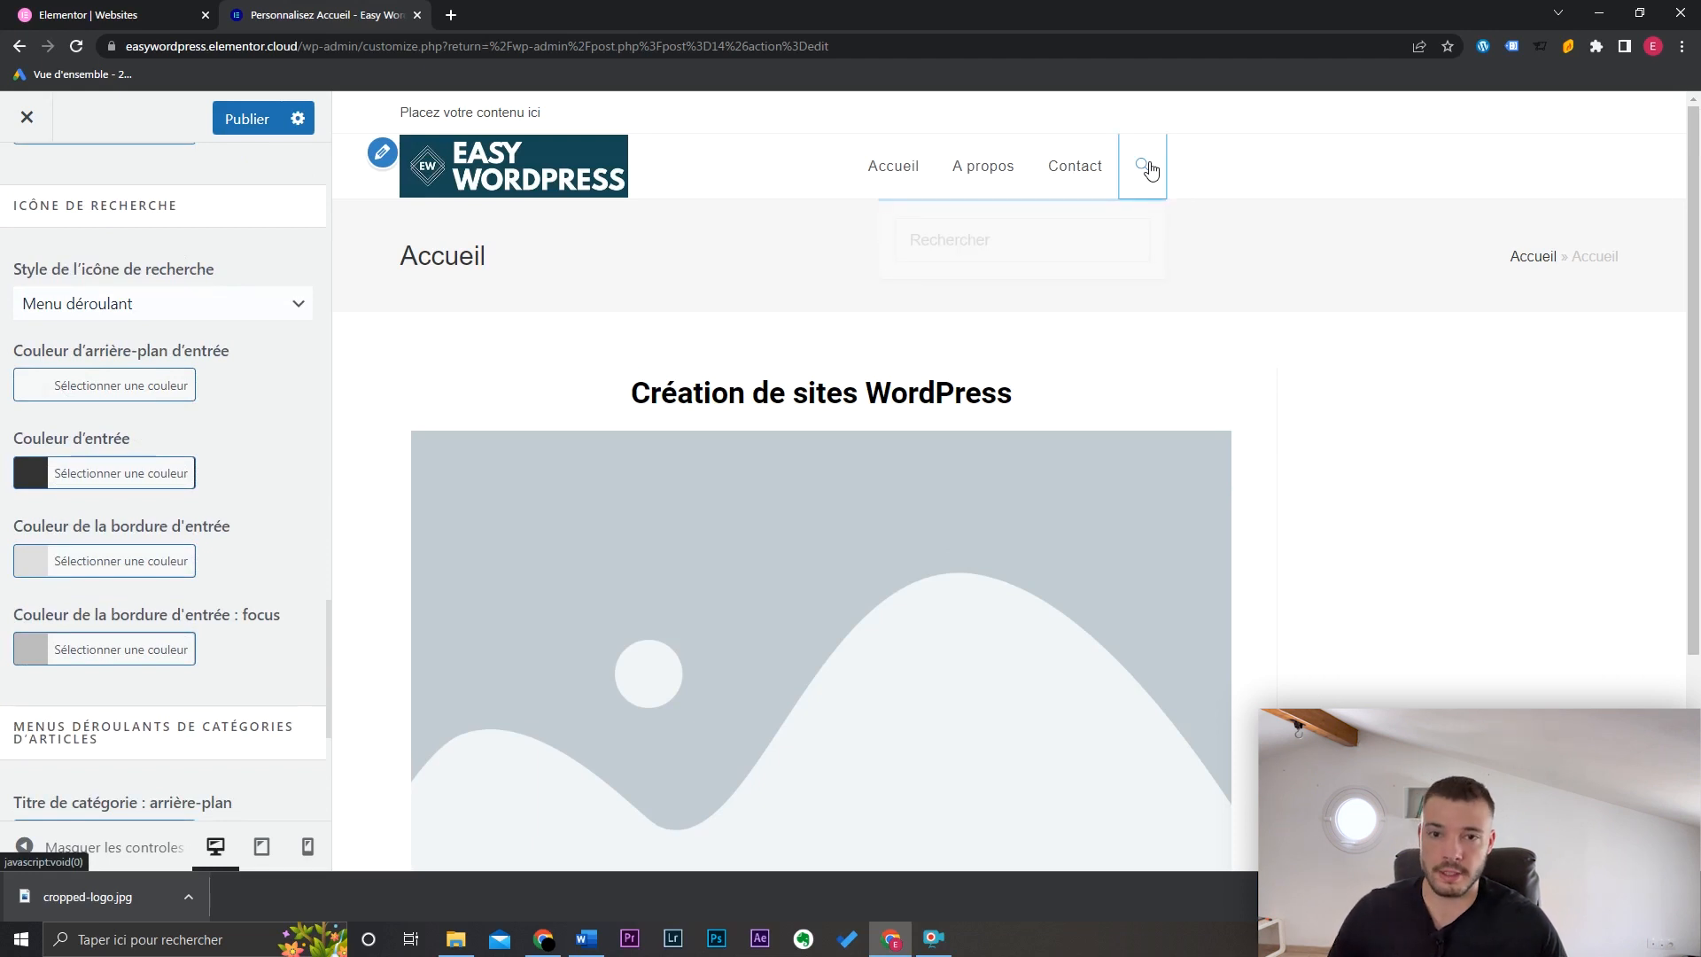
pyautogui.click(235, 303)
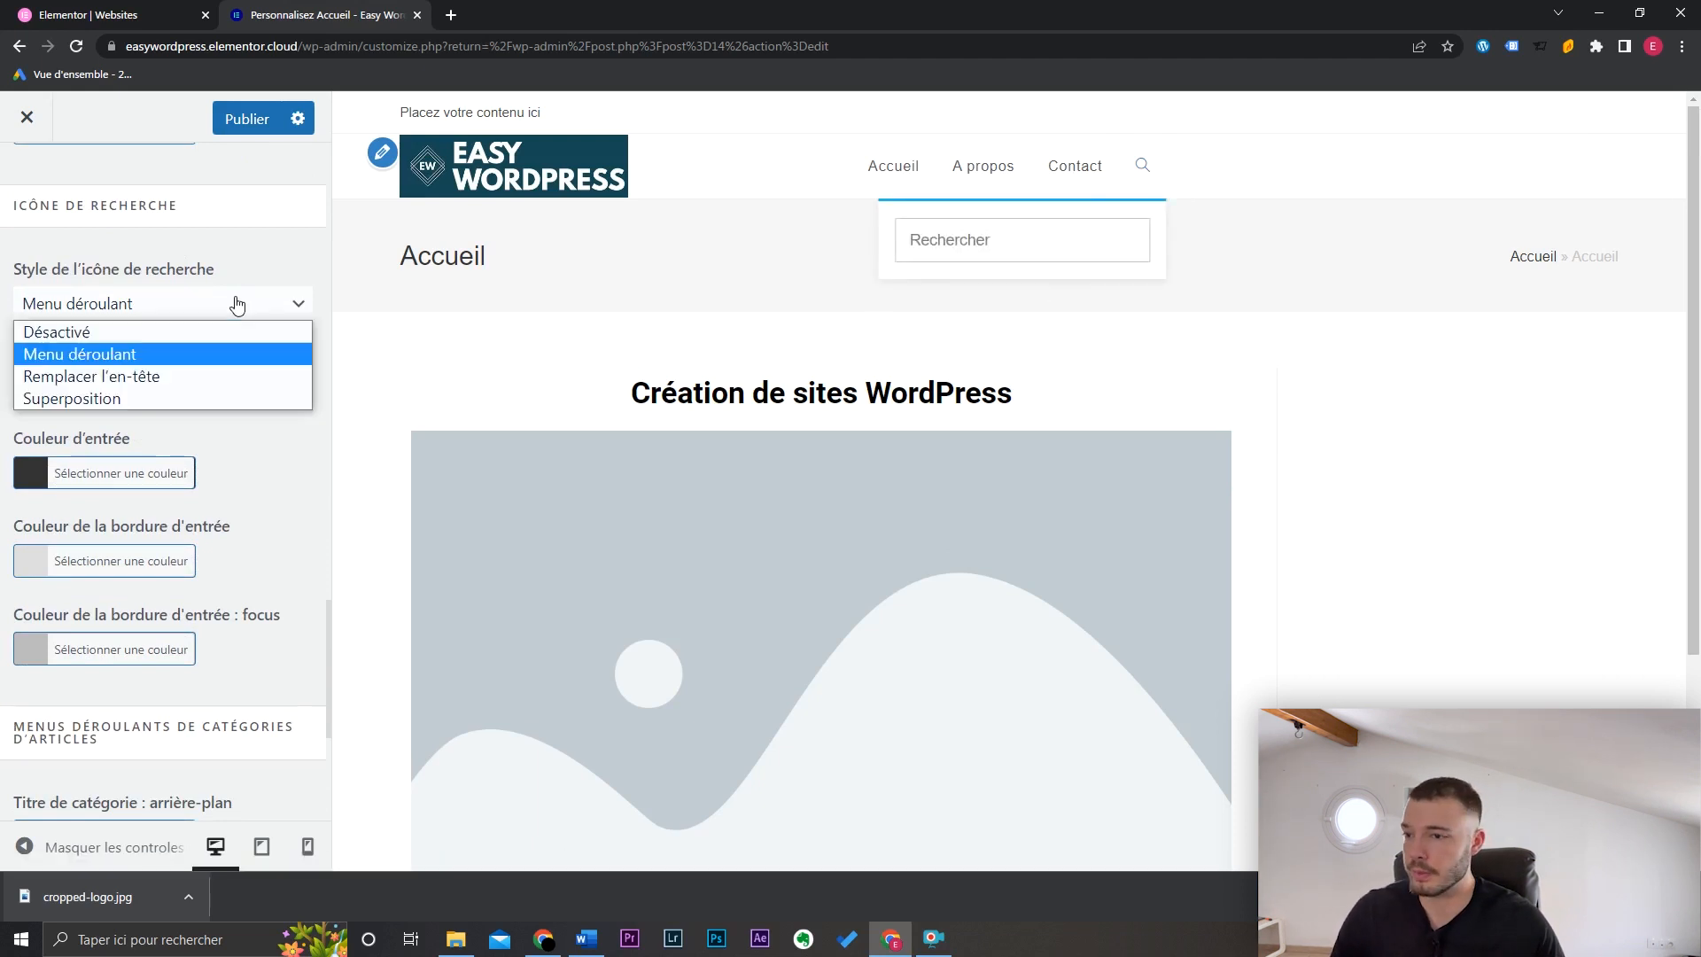
pyautogui.click(196, 379)
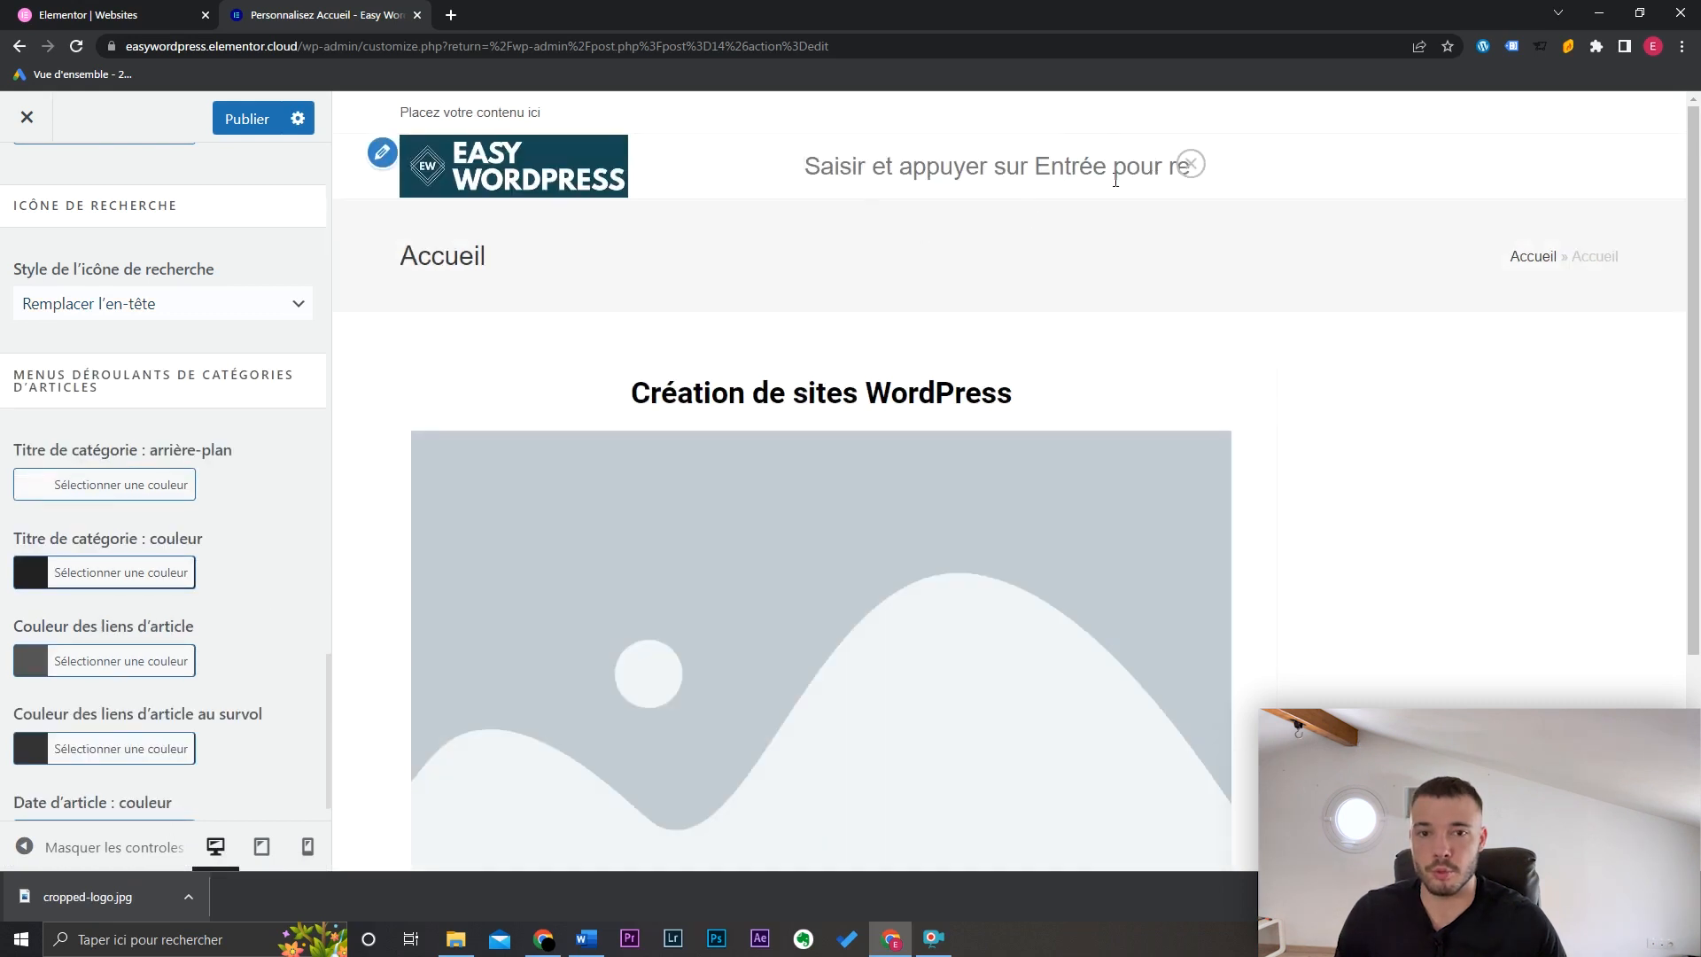
pyautogui.press('Escape')
pyautogui.click(129, 457)
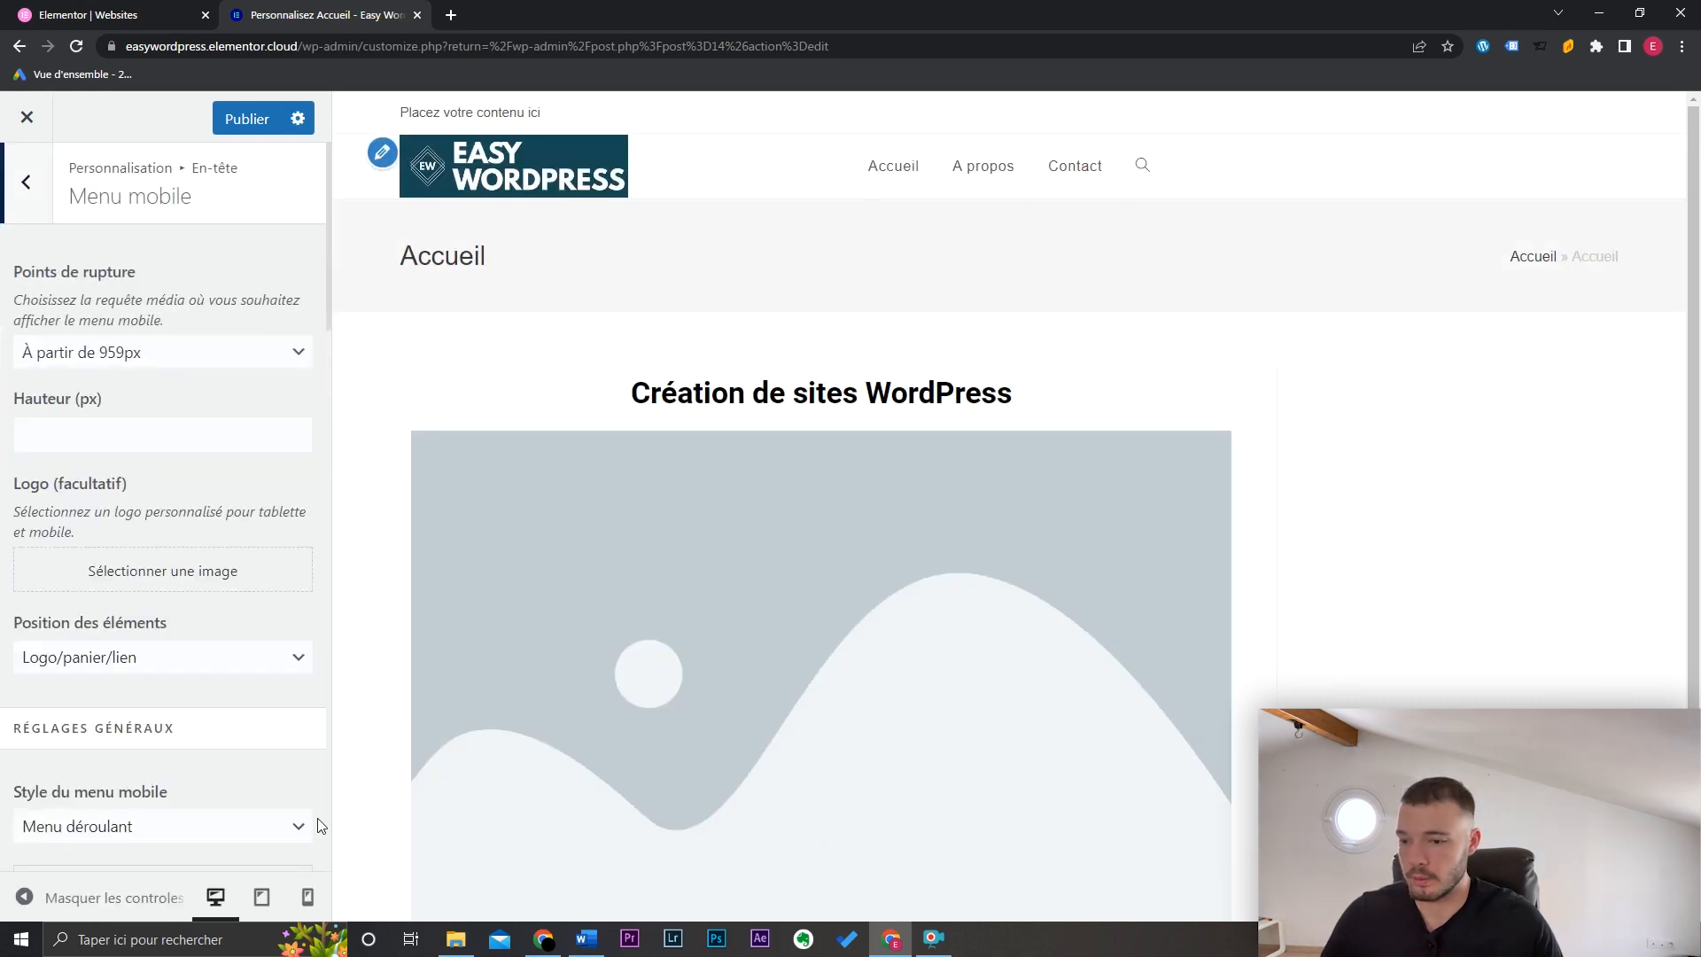
# Step: In phone preview, order mobile header elements Lien/logo/panier and hide the menu text
pyautogui.click(305, 900)
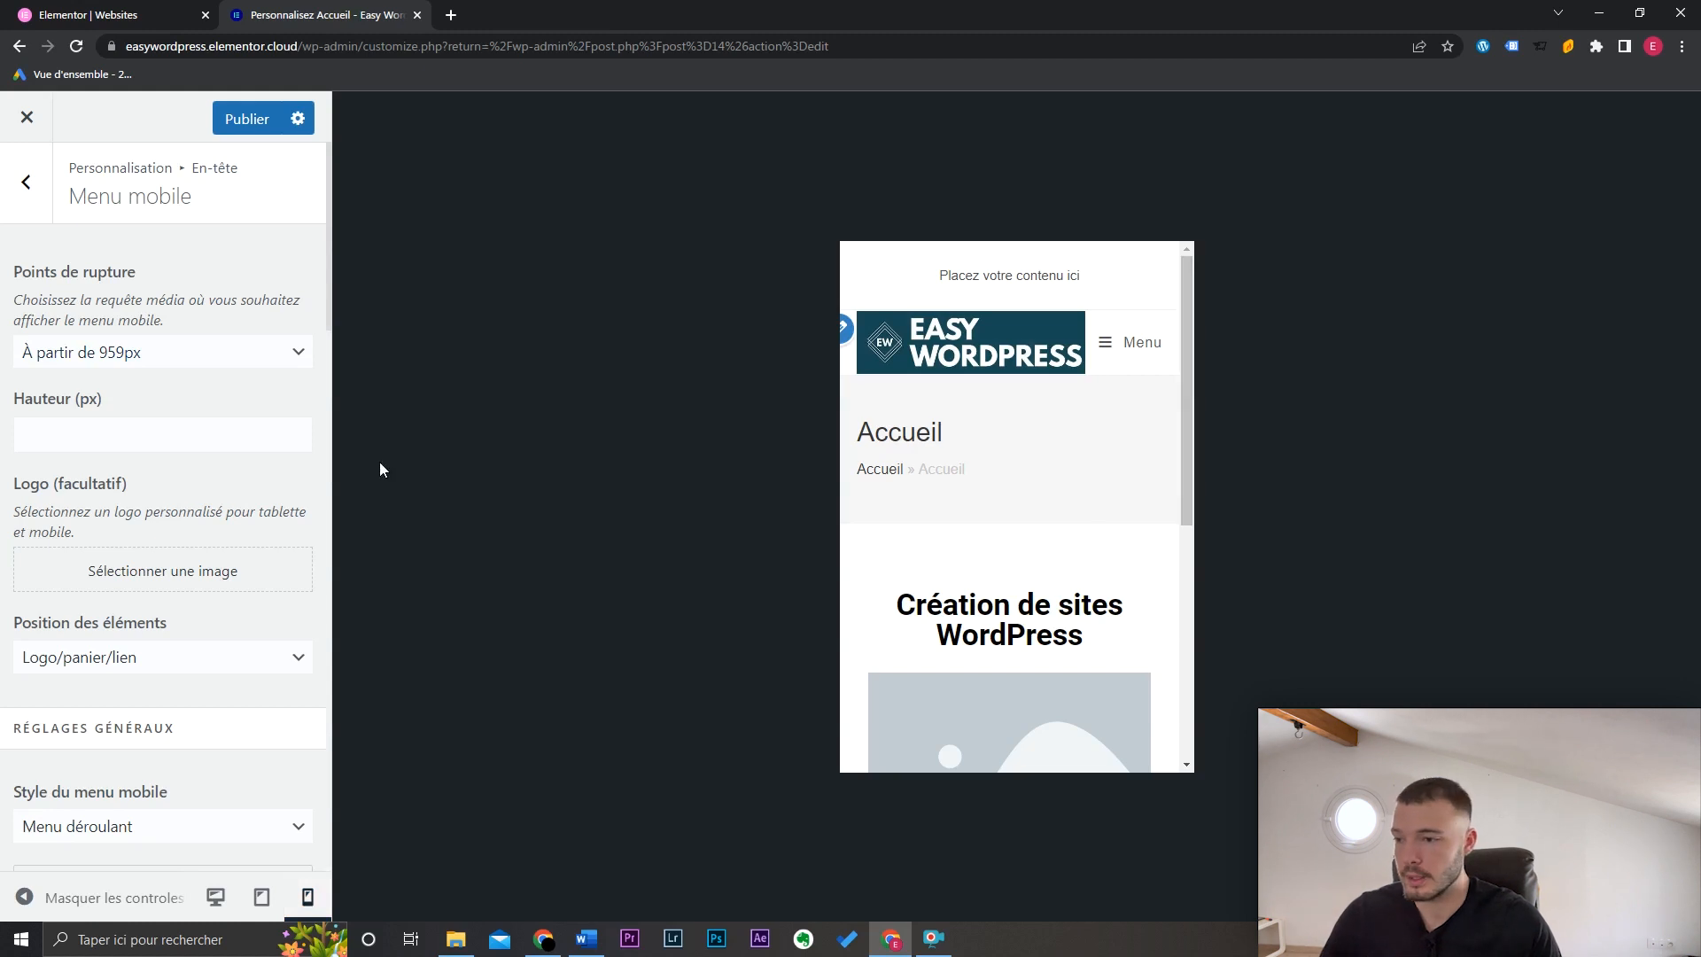
pyautogui.click(199, 663)
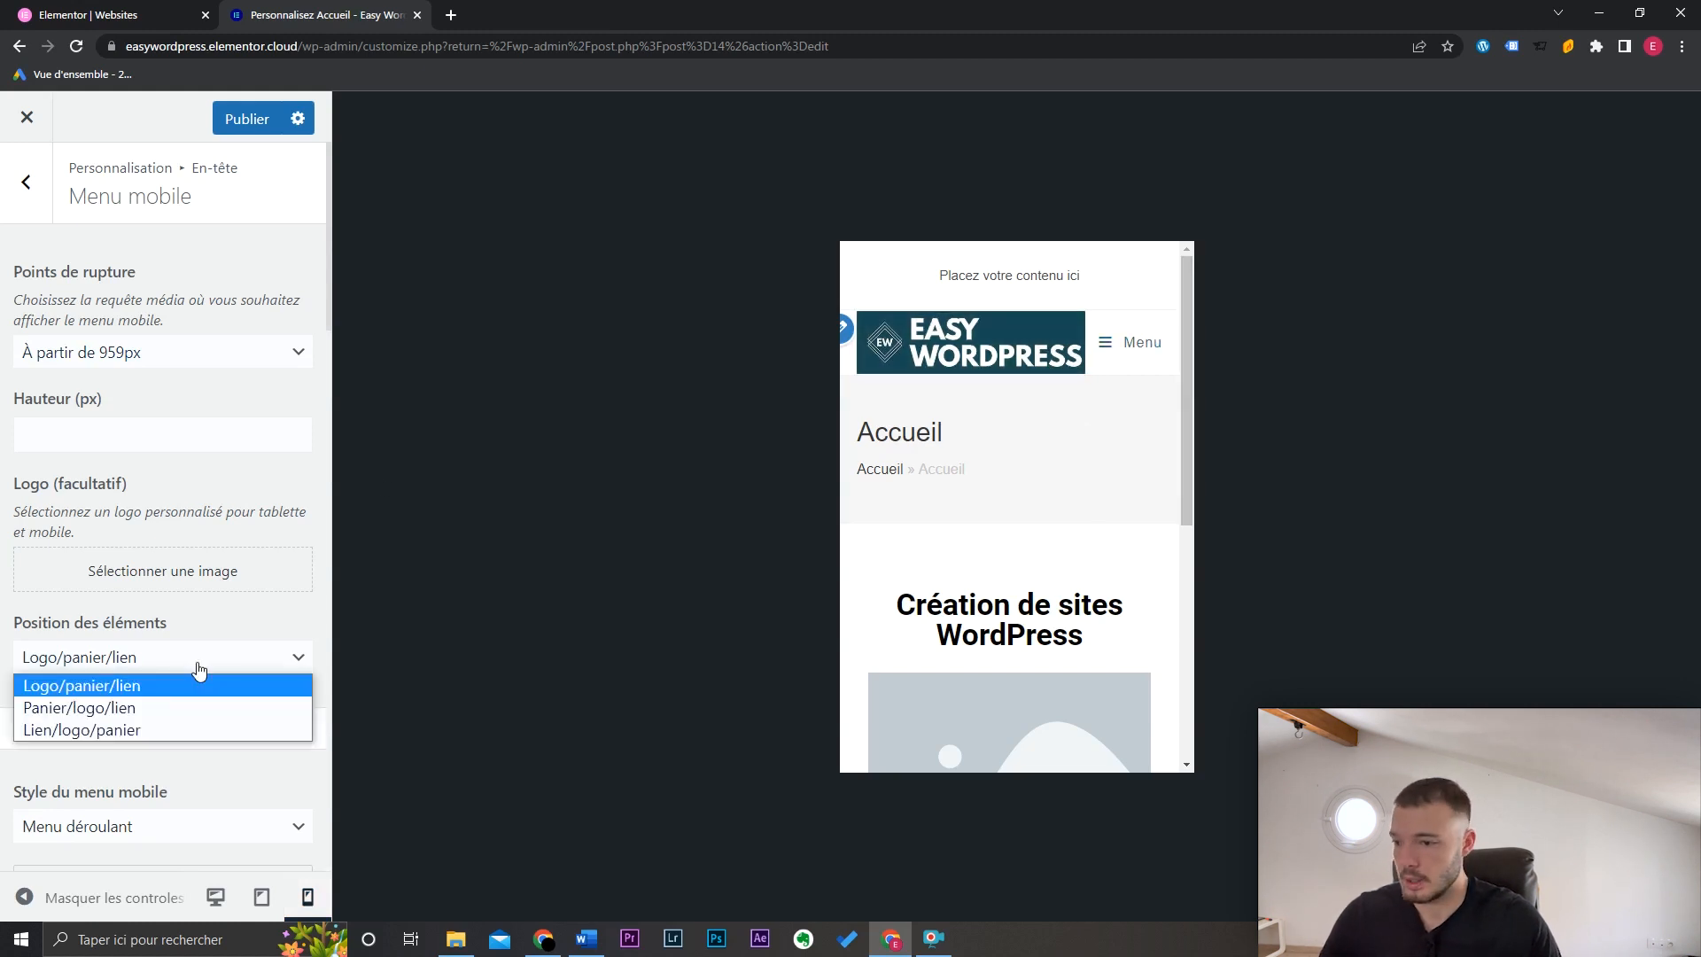
pyautogui.click(134, 730)
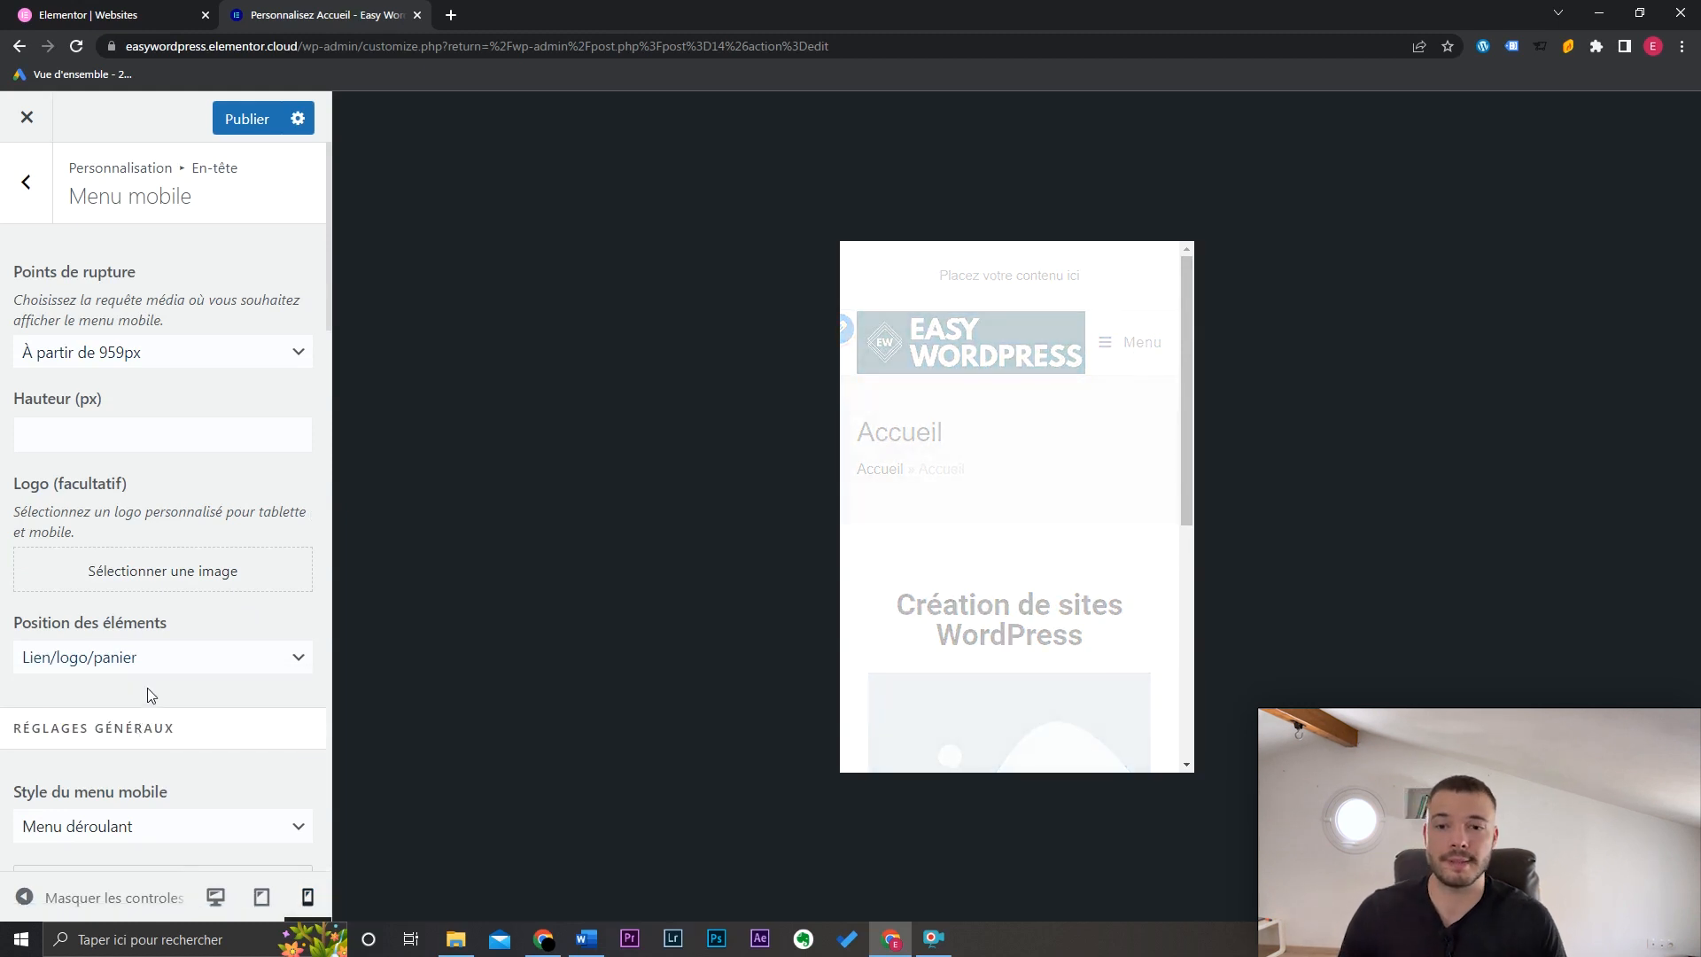
pyautogui.scroll(-4, 147, 687)
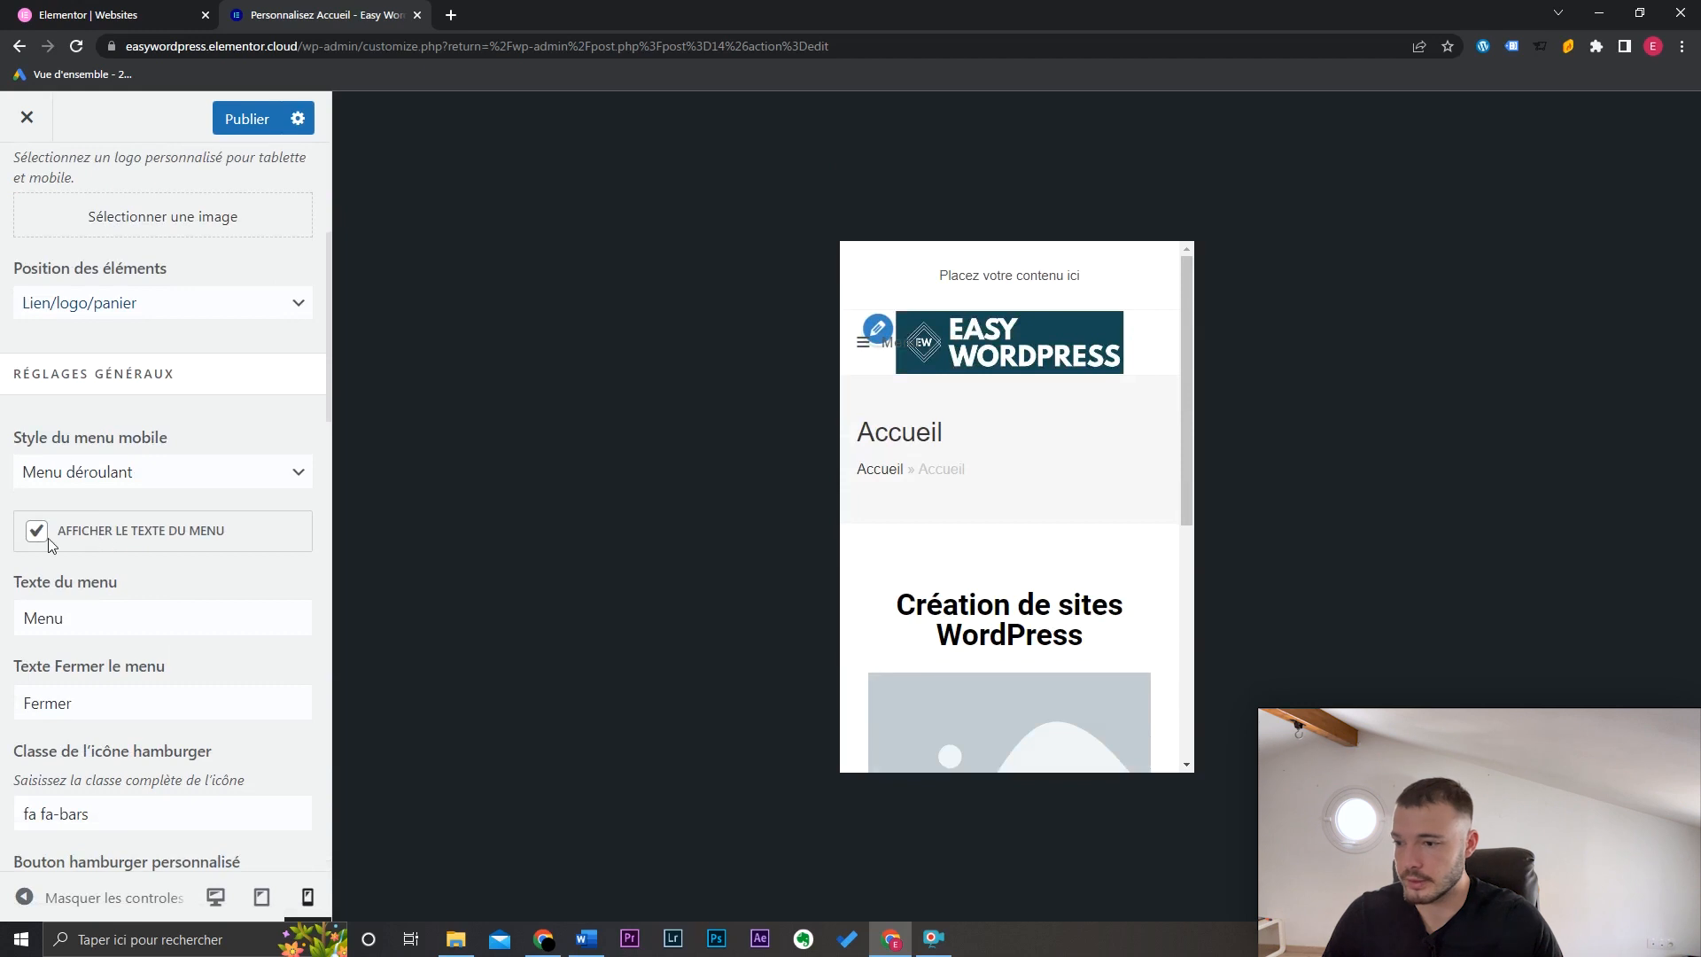
pyautogui.click(36, 537)
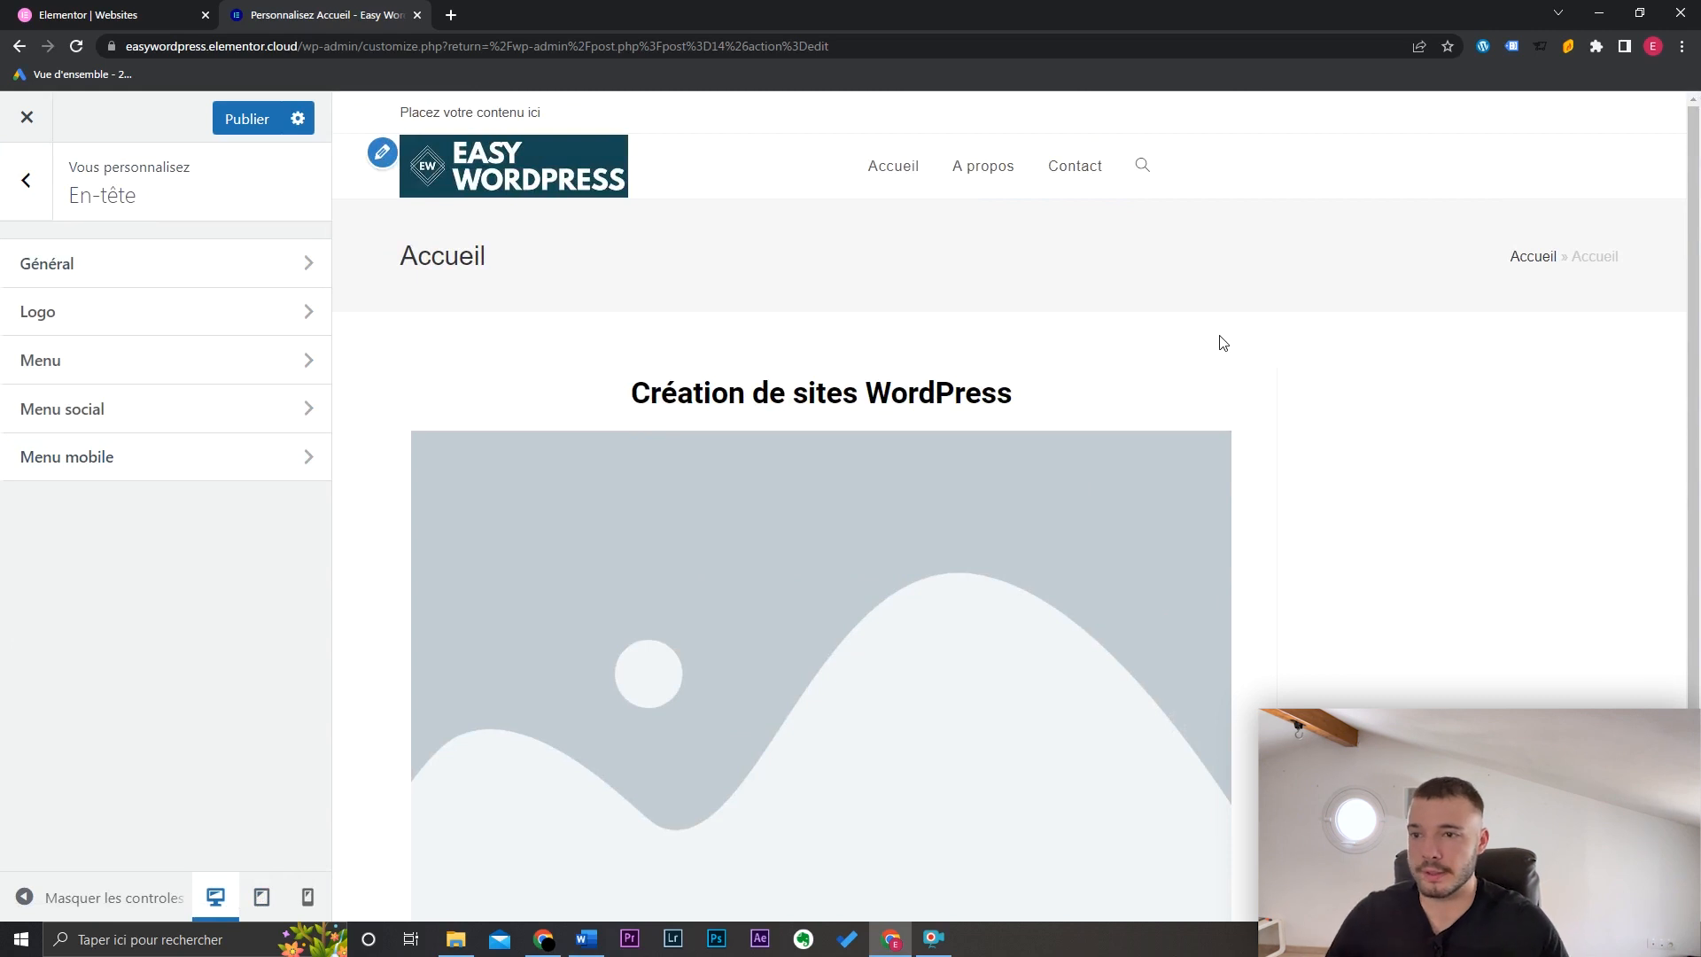
# Step: Open the Barre supérieure settings and look over its general options and content text
pyautogui.click(32, 211)
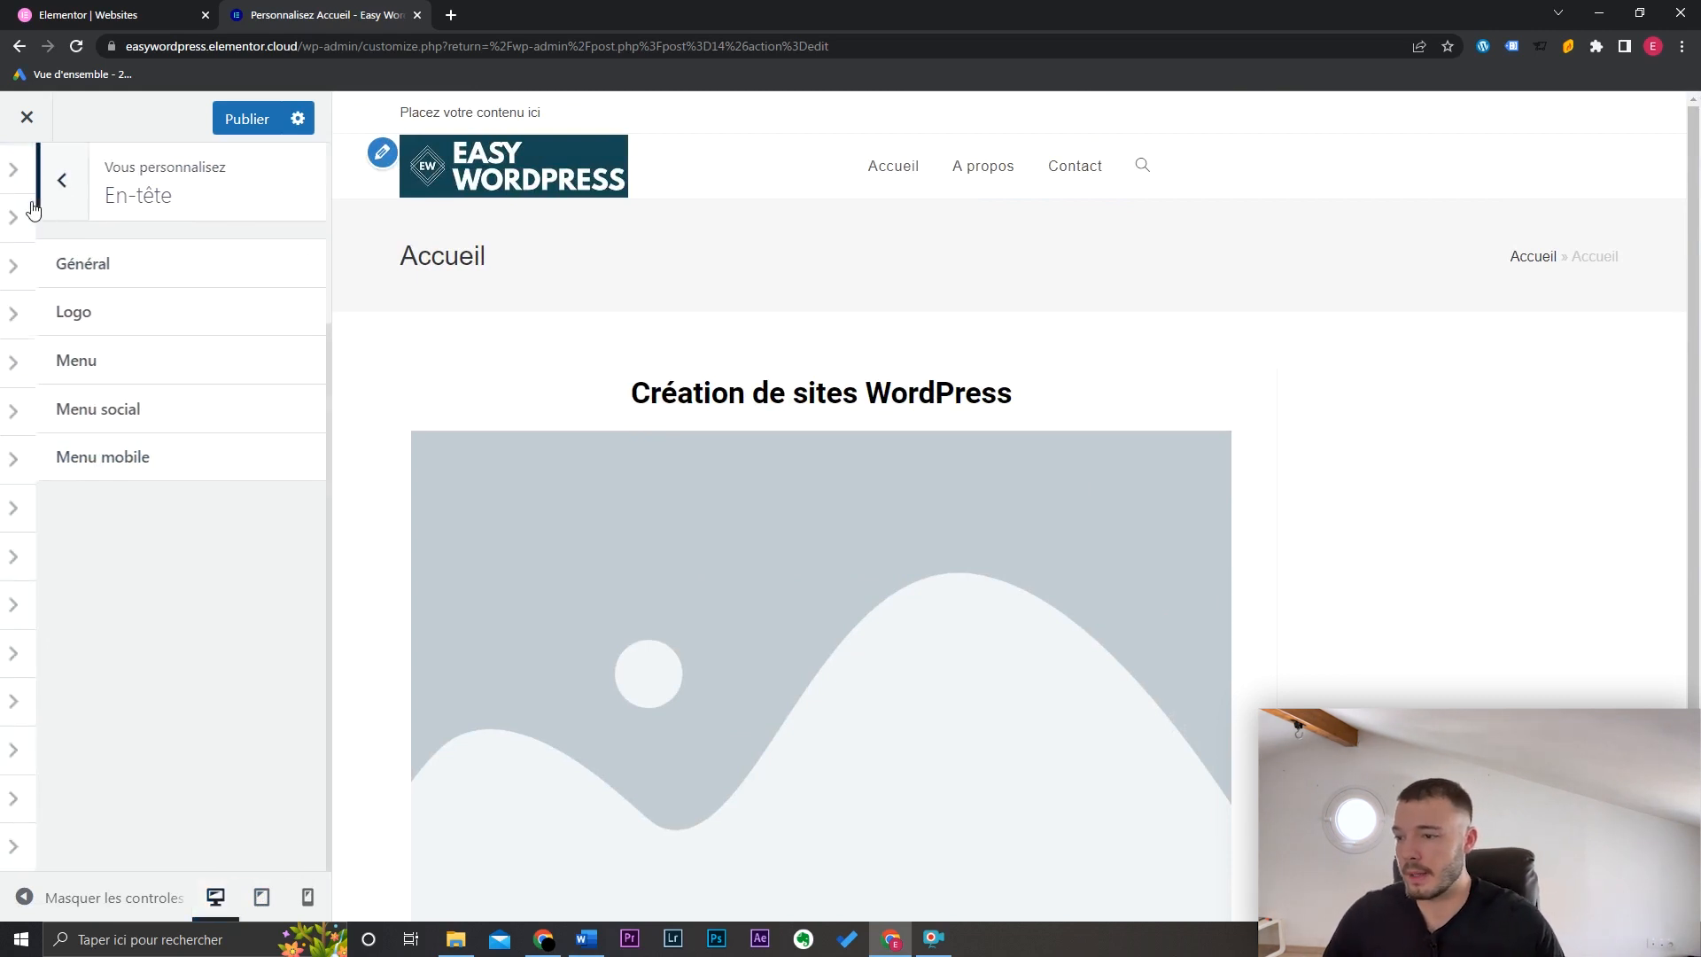
pyautogui.click(105, 656)
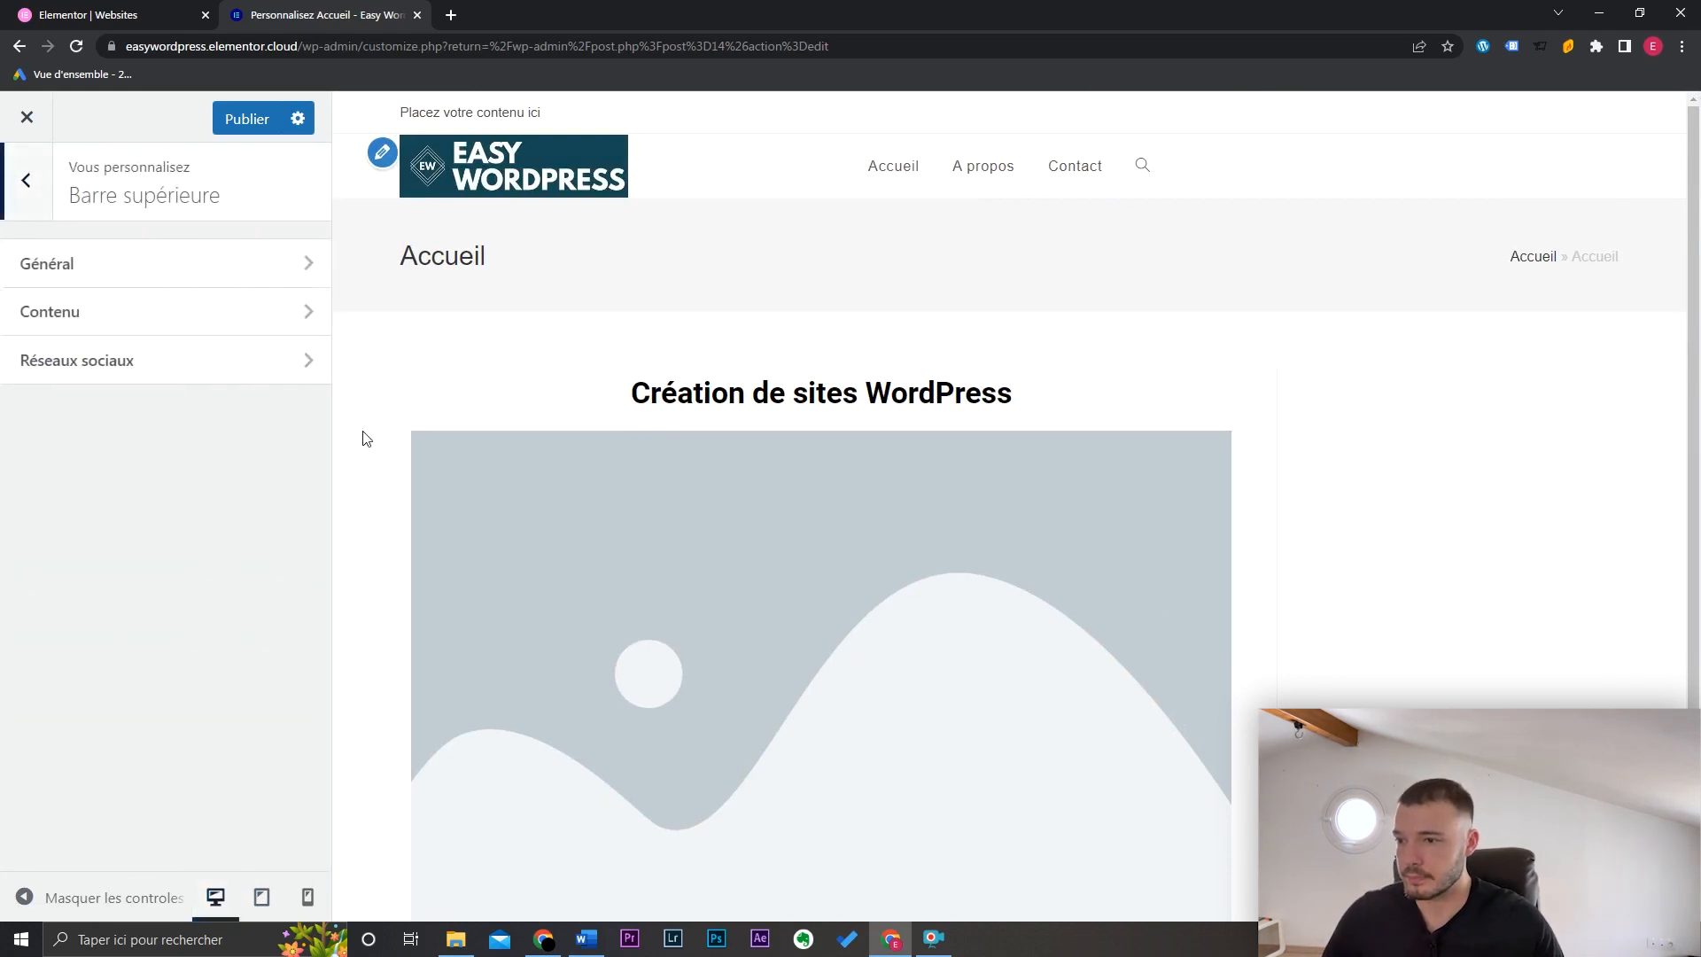
pyautogui.click(218, 267)
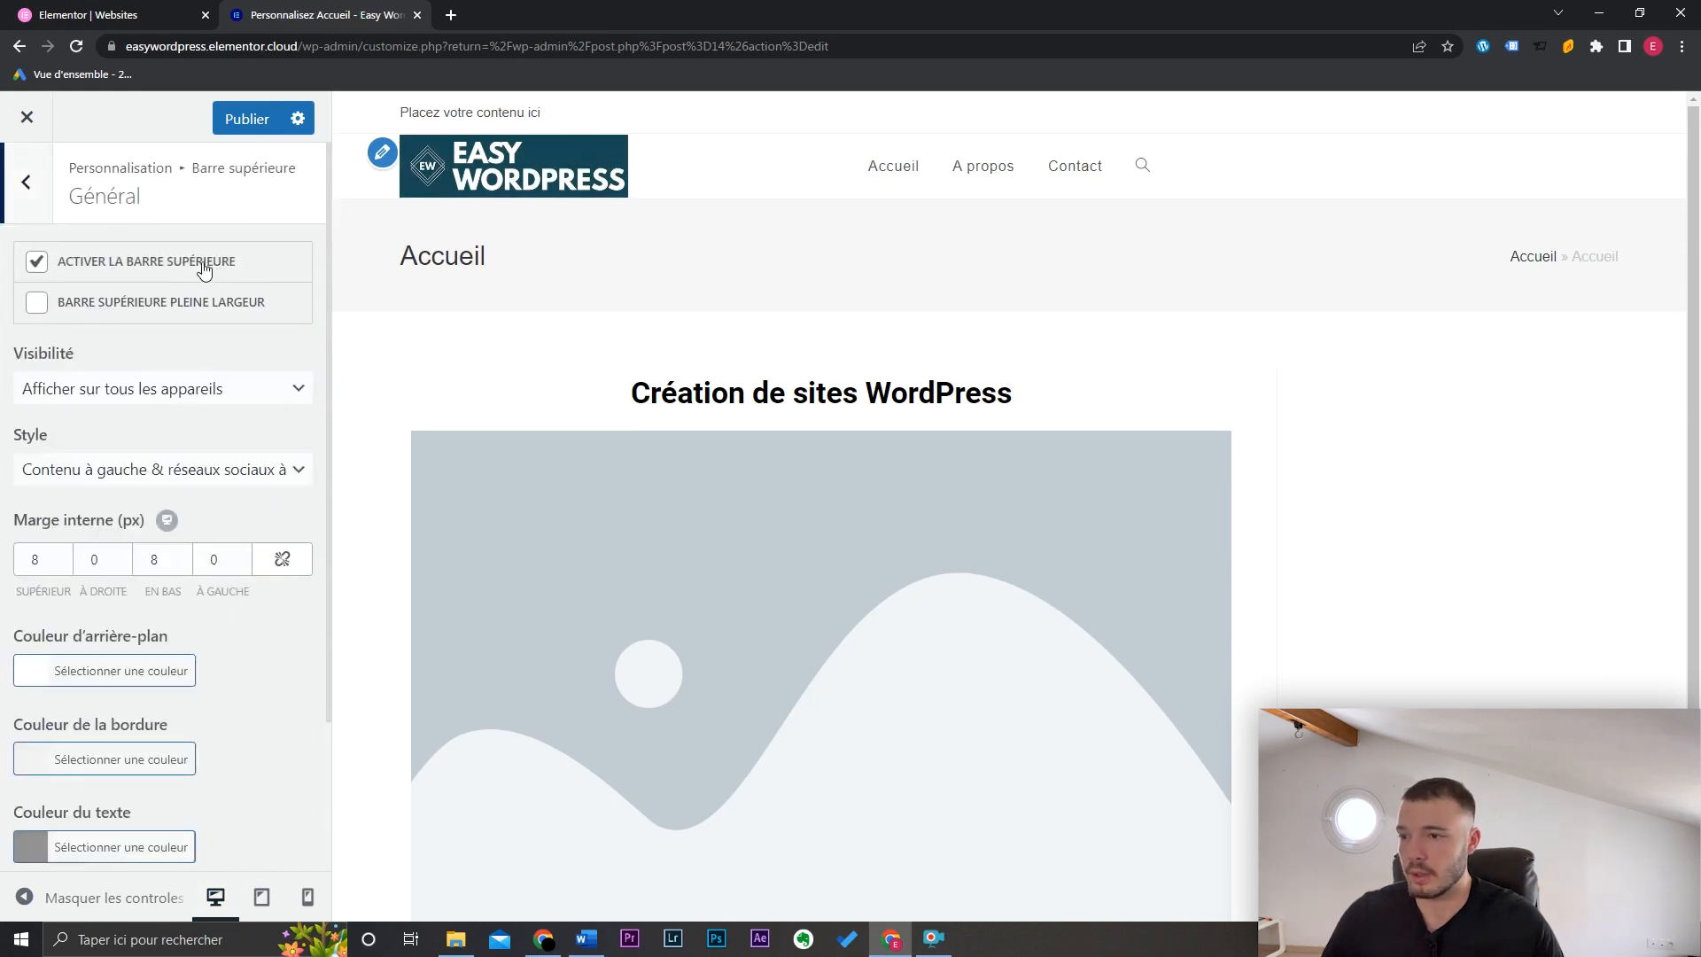
pyautogui.click(26, 181)
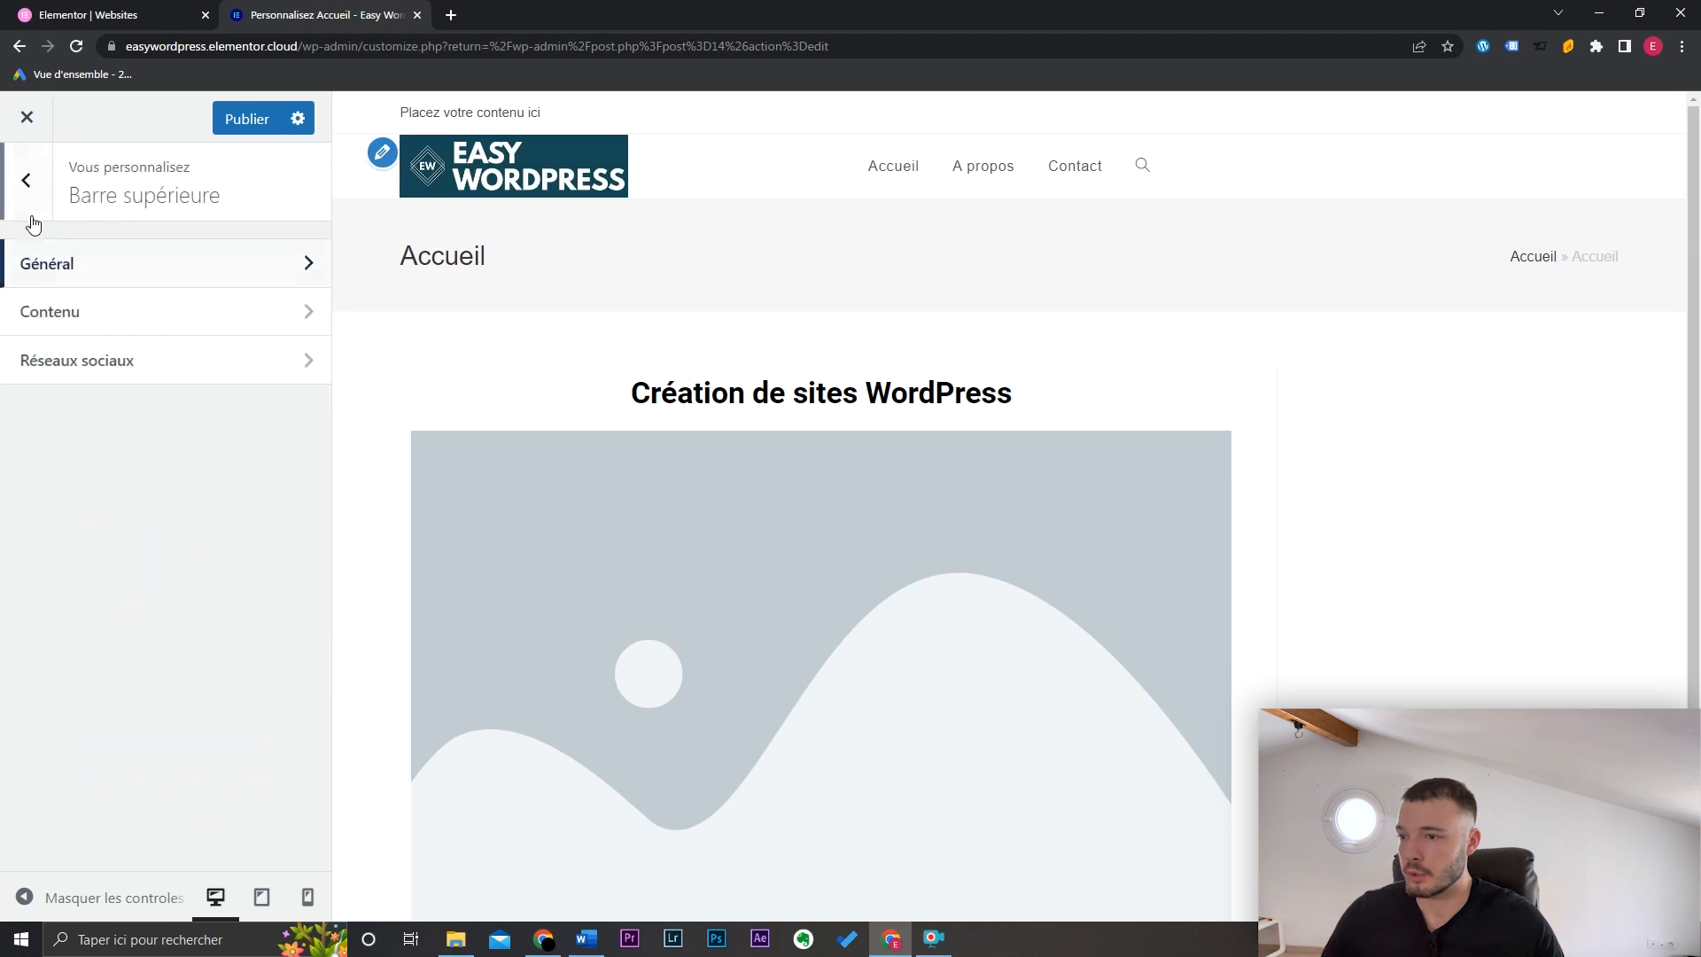
pyautogui.click(133, 326)
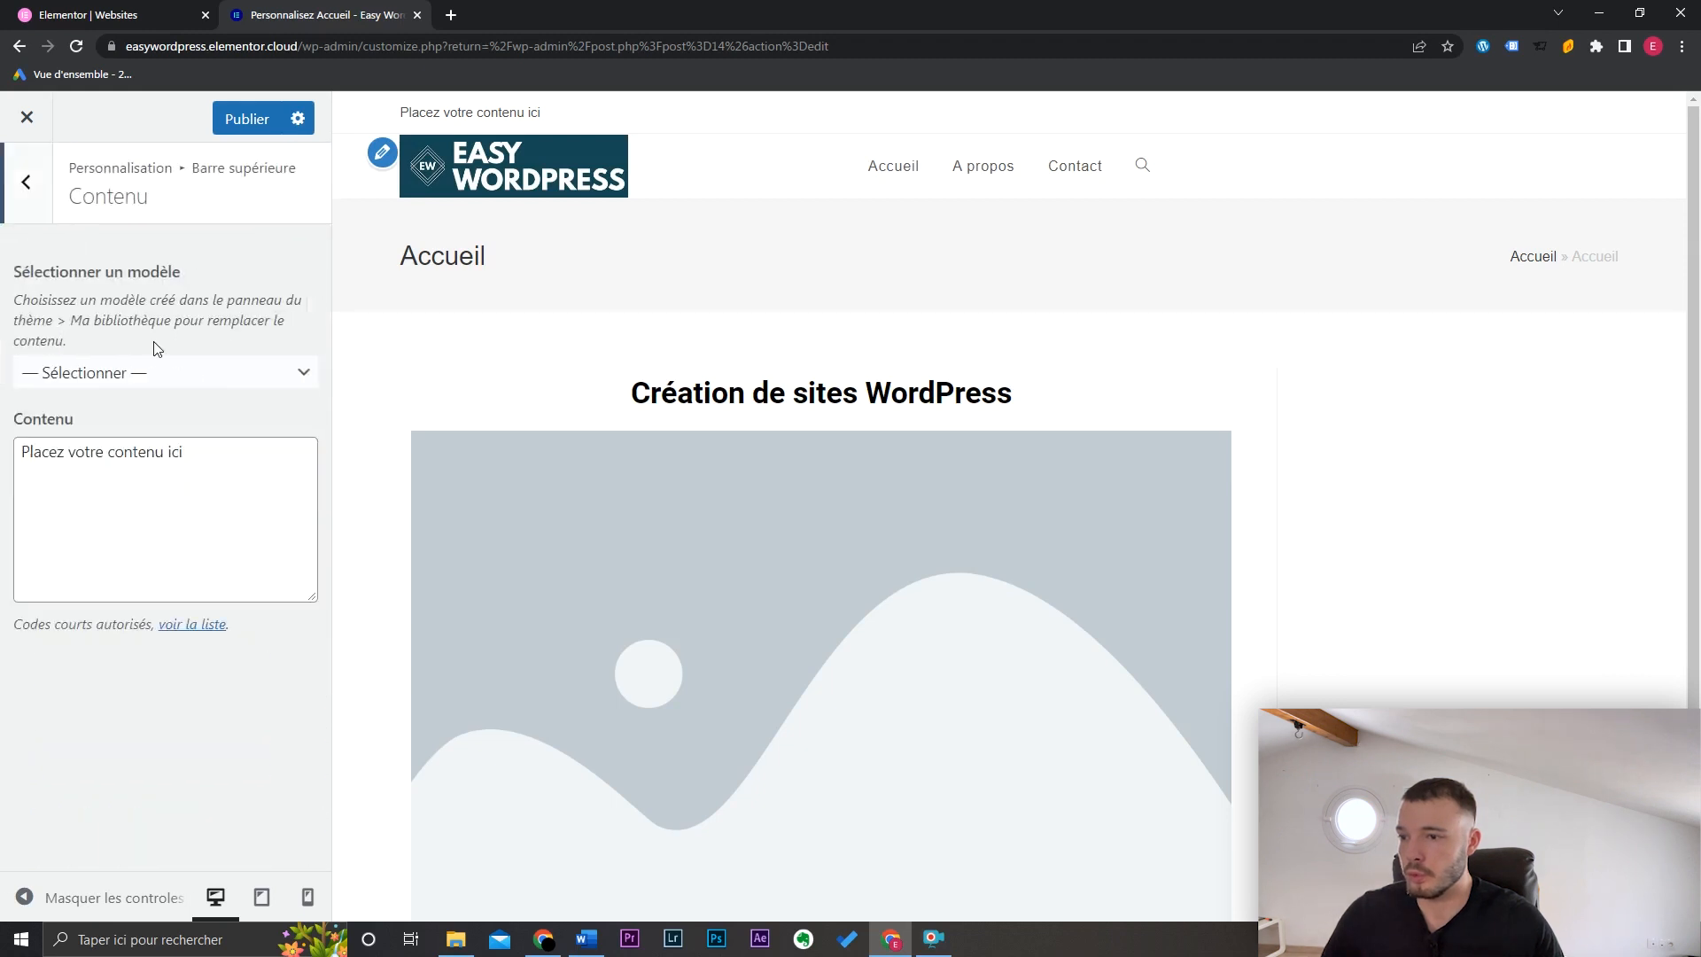
pyautogui.doubleClick(280, 492)
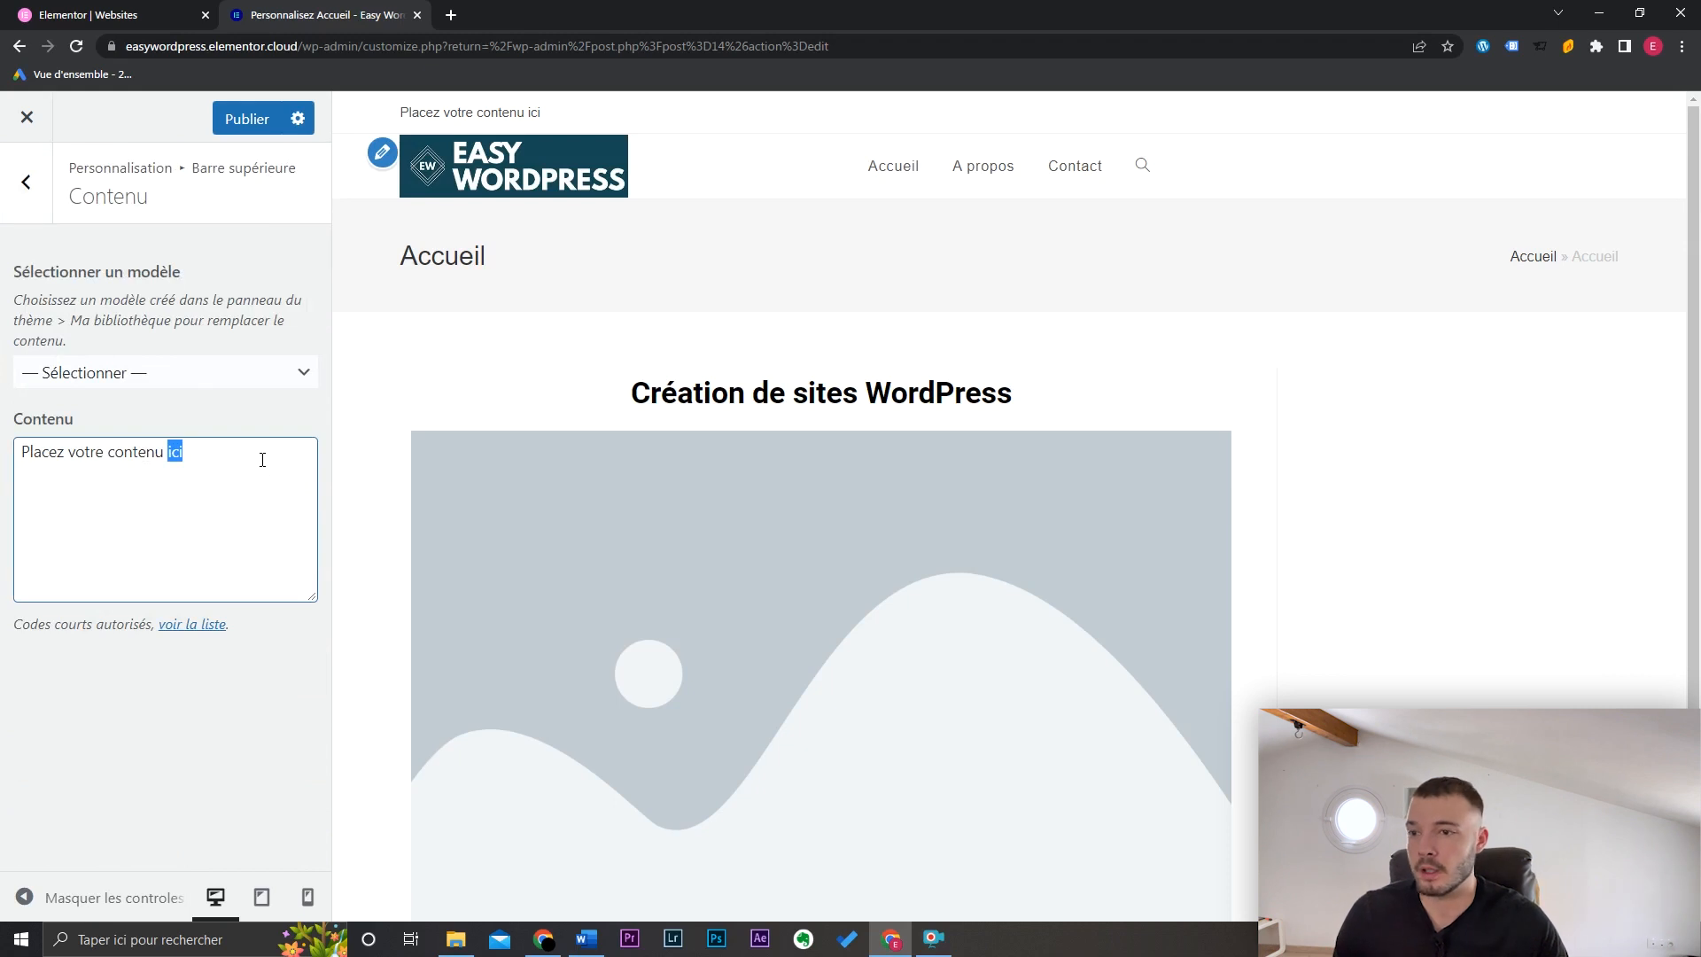
# Step: Uncheck 'Activer la barre supérieure' and publish the Customizer changes
pyautogui.click(26, 181)
pyautogui.click(68, 264)
pyautogui.click(80, 262)
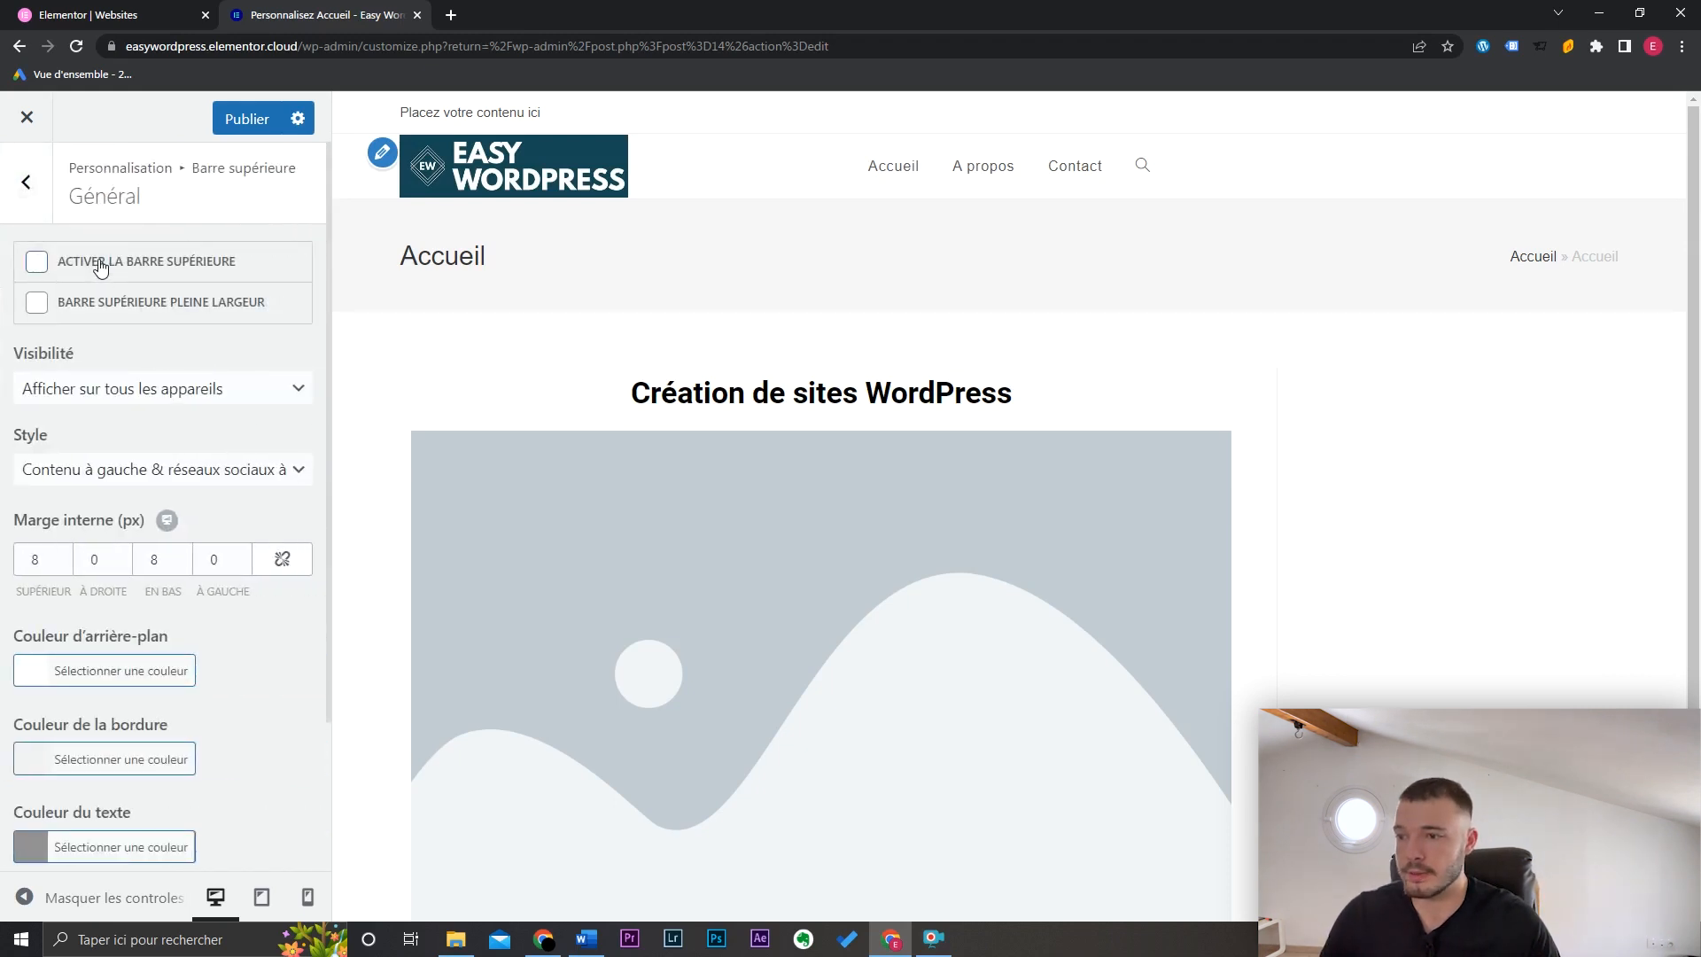
pyautogui.click(256, 124)
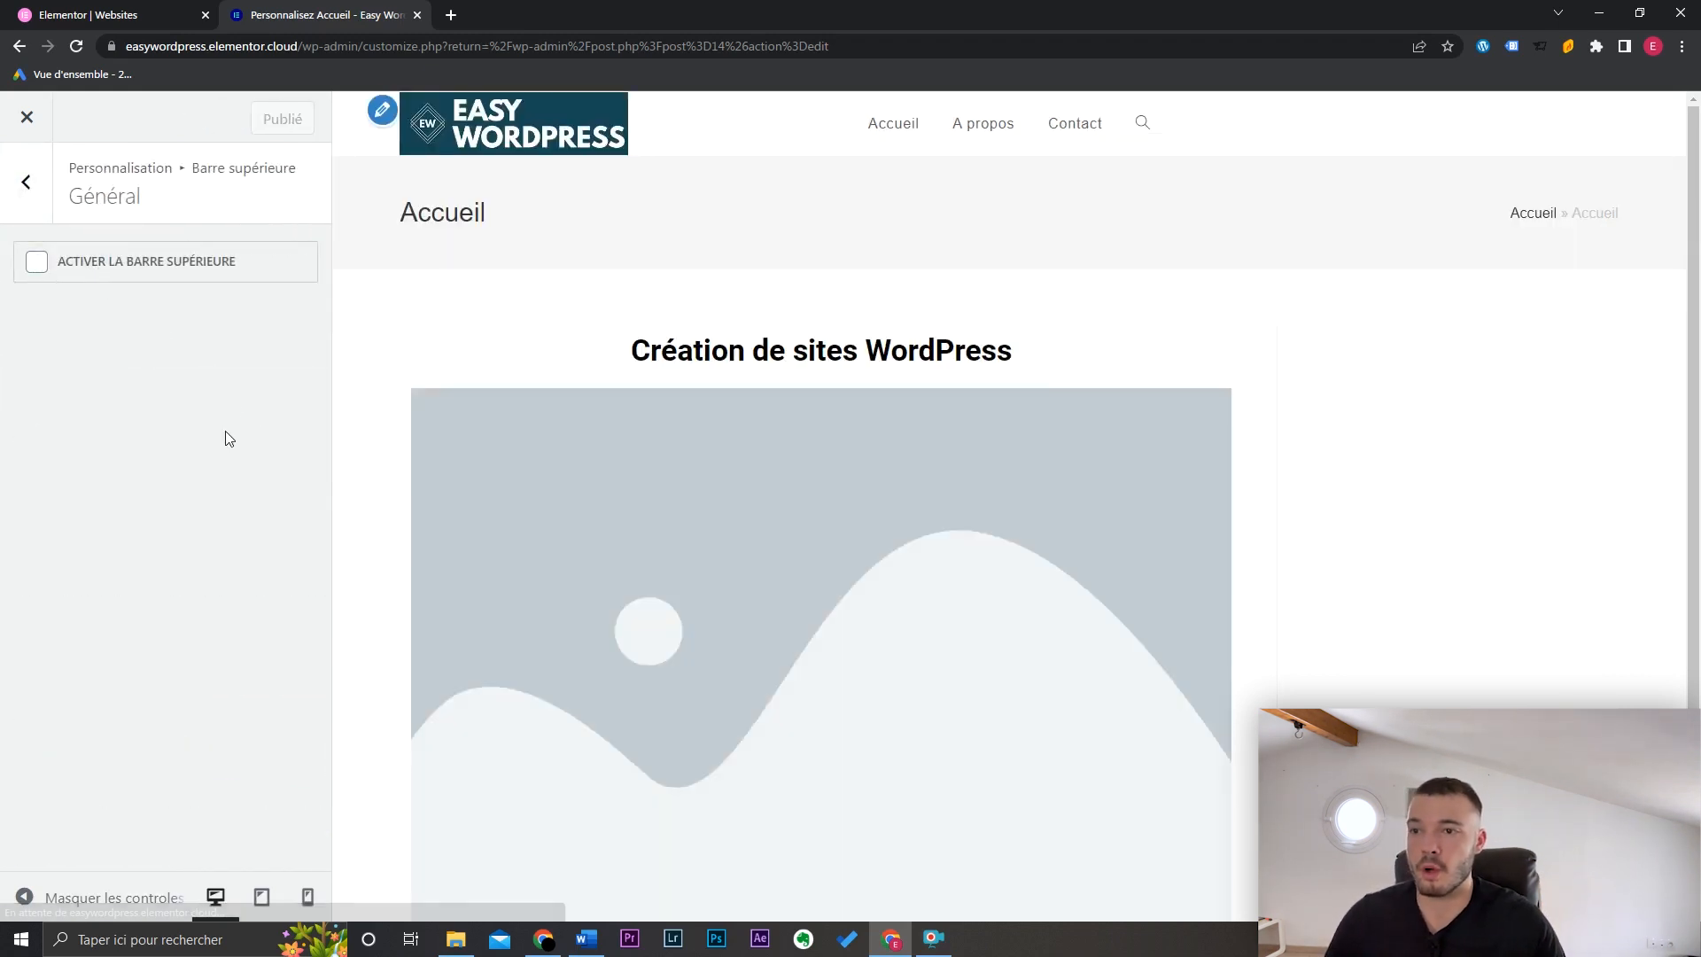
# Step: Close the Customizer and go to Modèles > Constructeur de thème
pyautogui.click(39, 128)
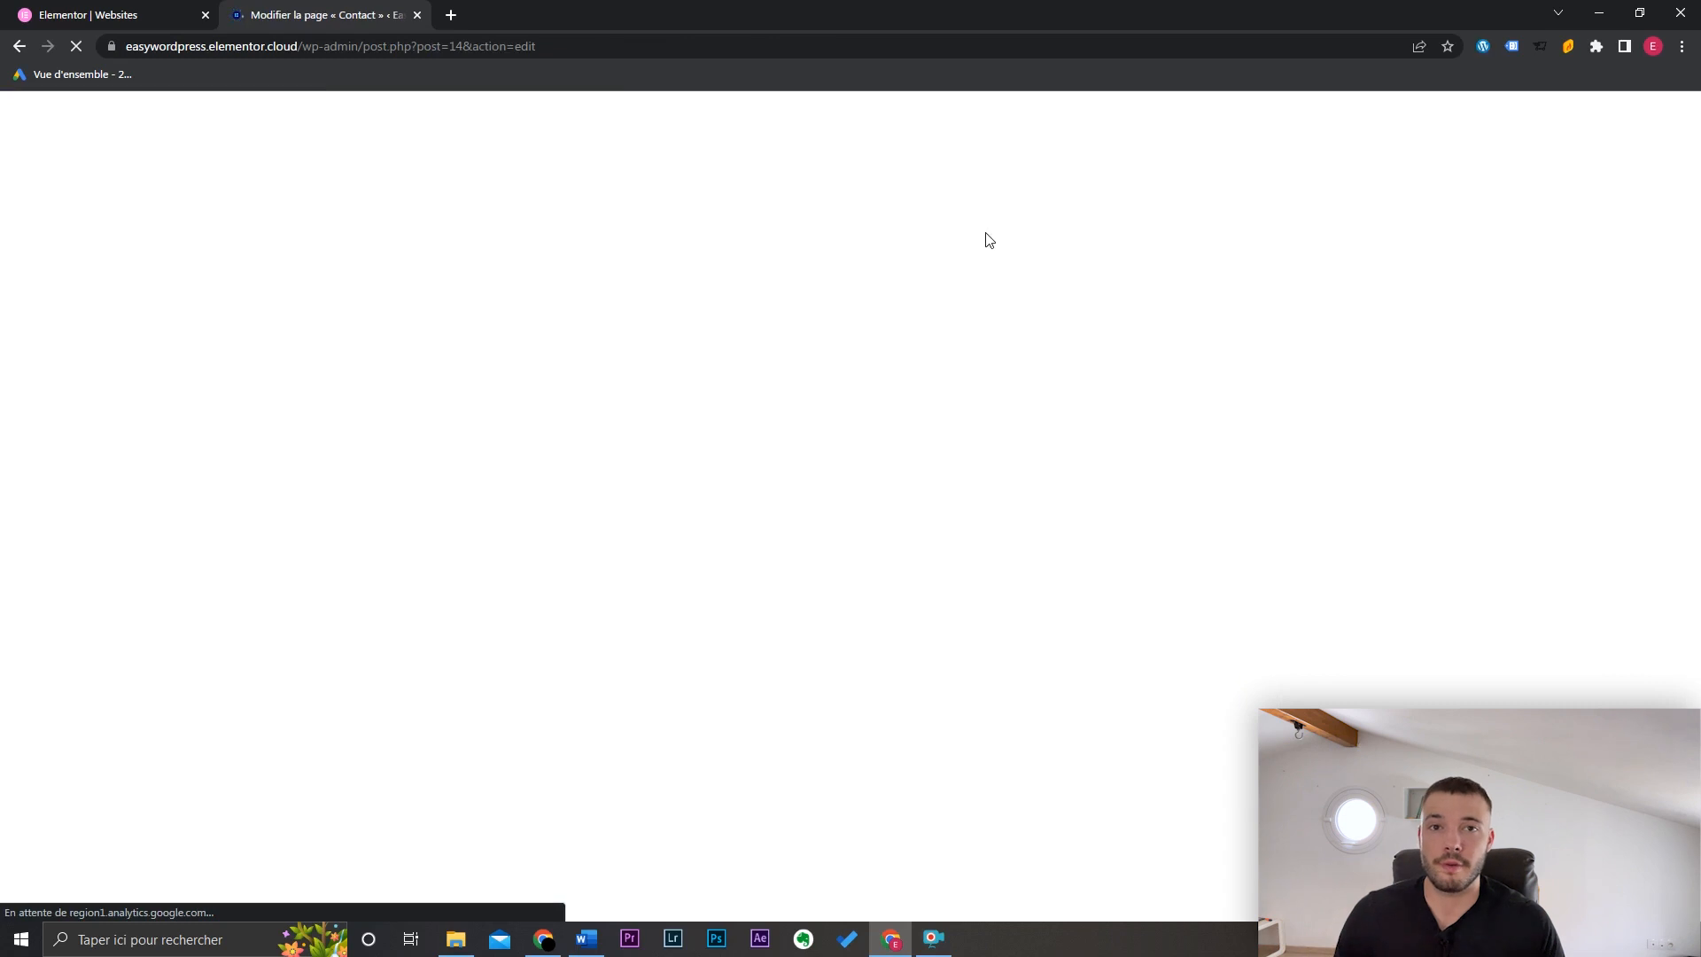
pyautogui.moveTo(89, 532)
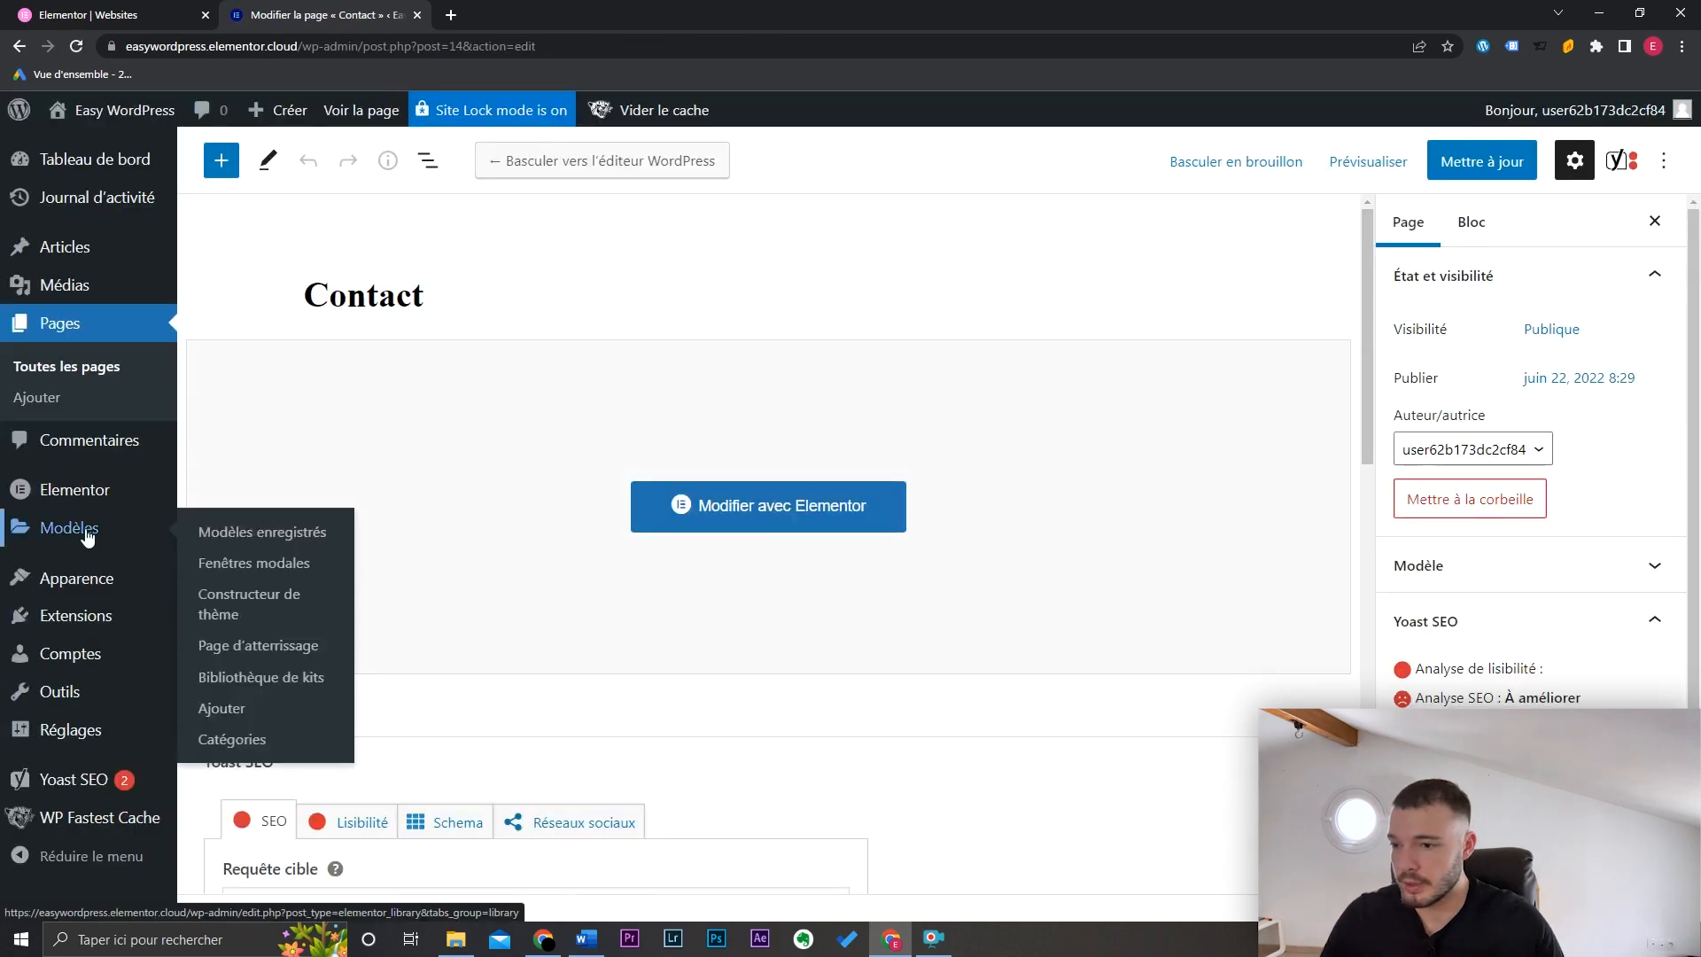
pyautogui.click(252, 606)
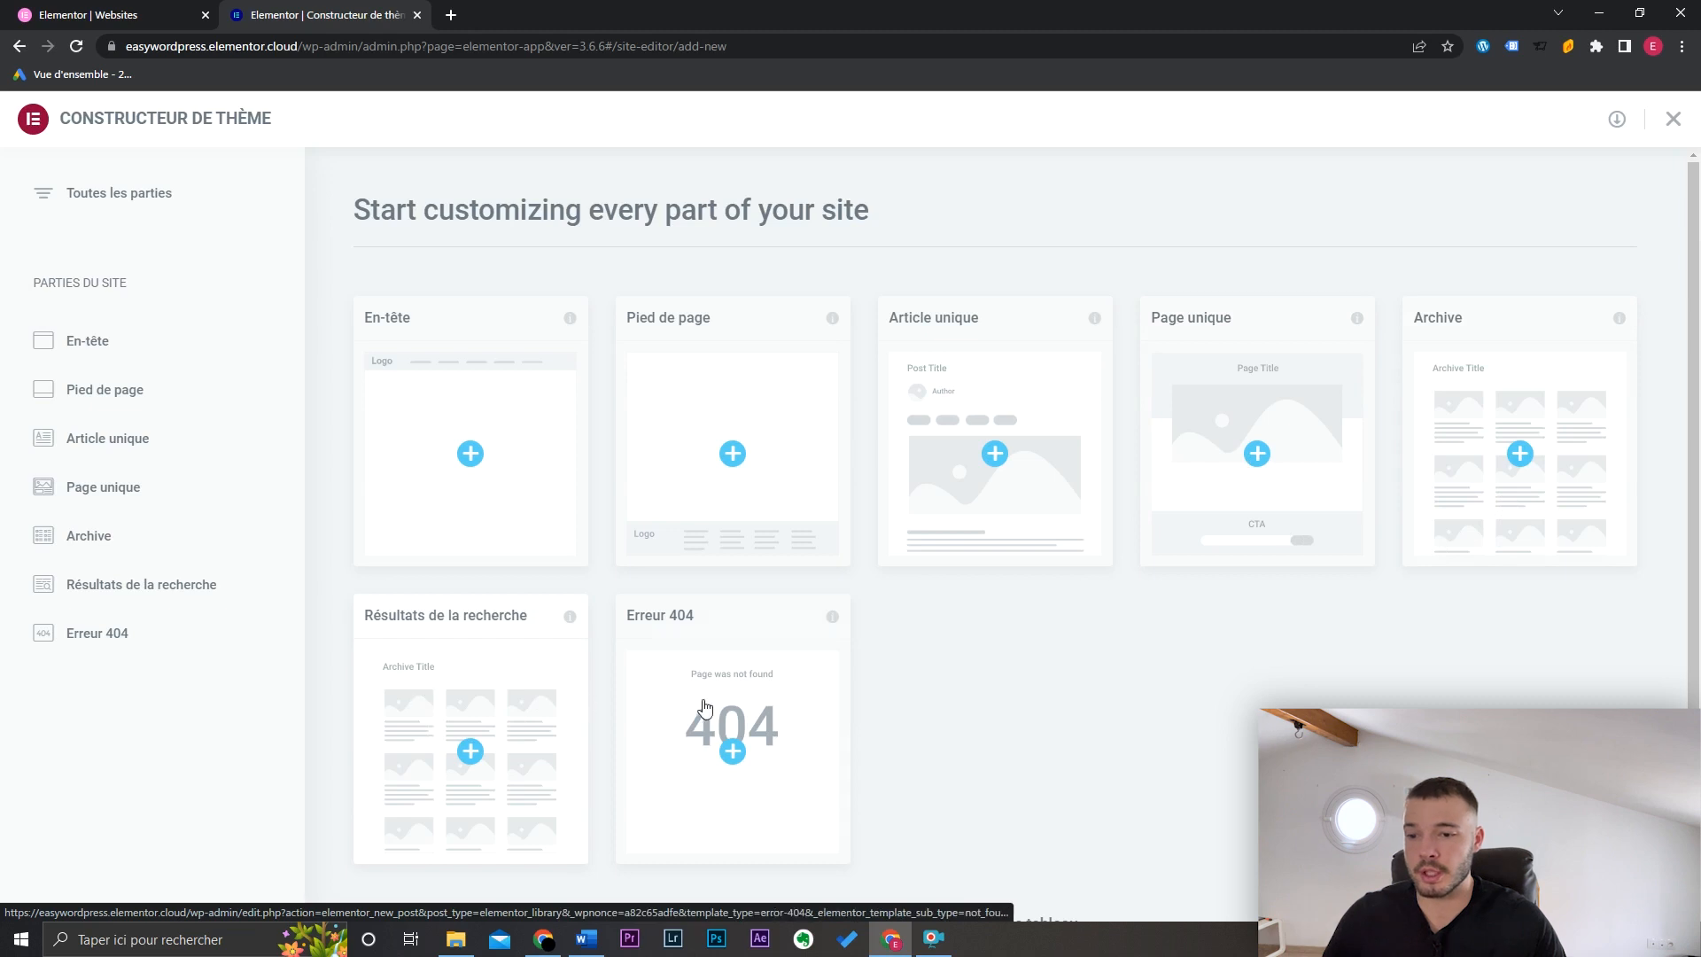
# Step: Create a new Pied de page template and insert the Keep in touch footer block
pyautogui.click(753, 454)
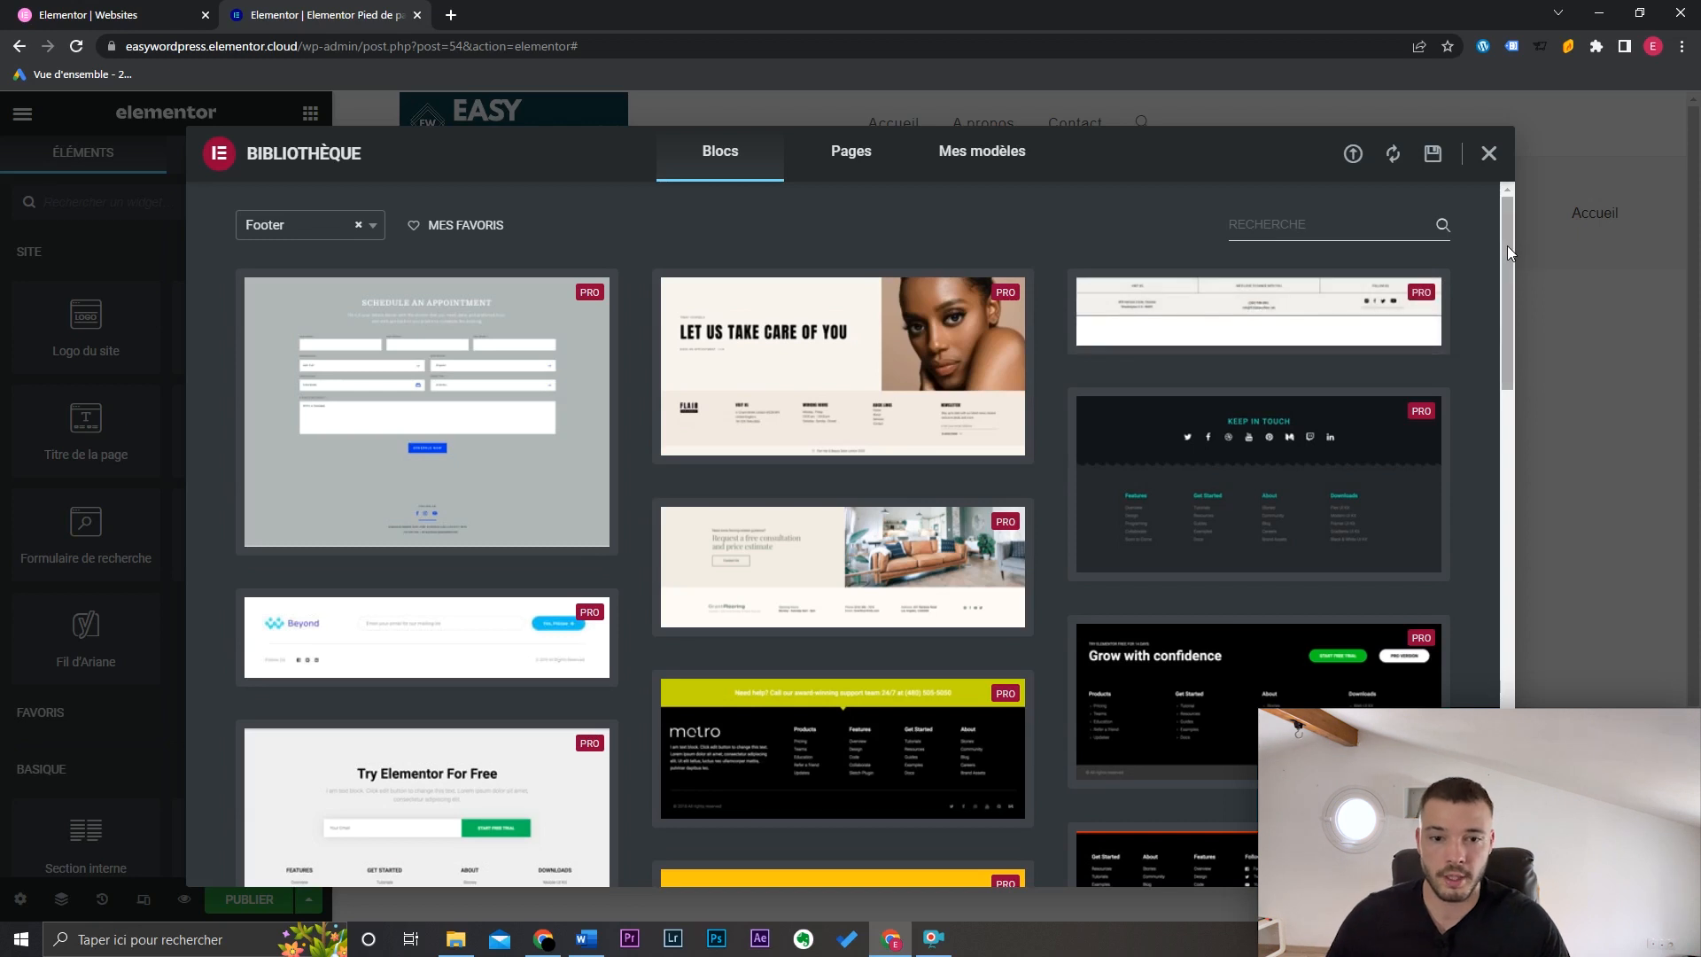
pyautogui.moveTo(1315, 469)
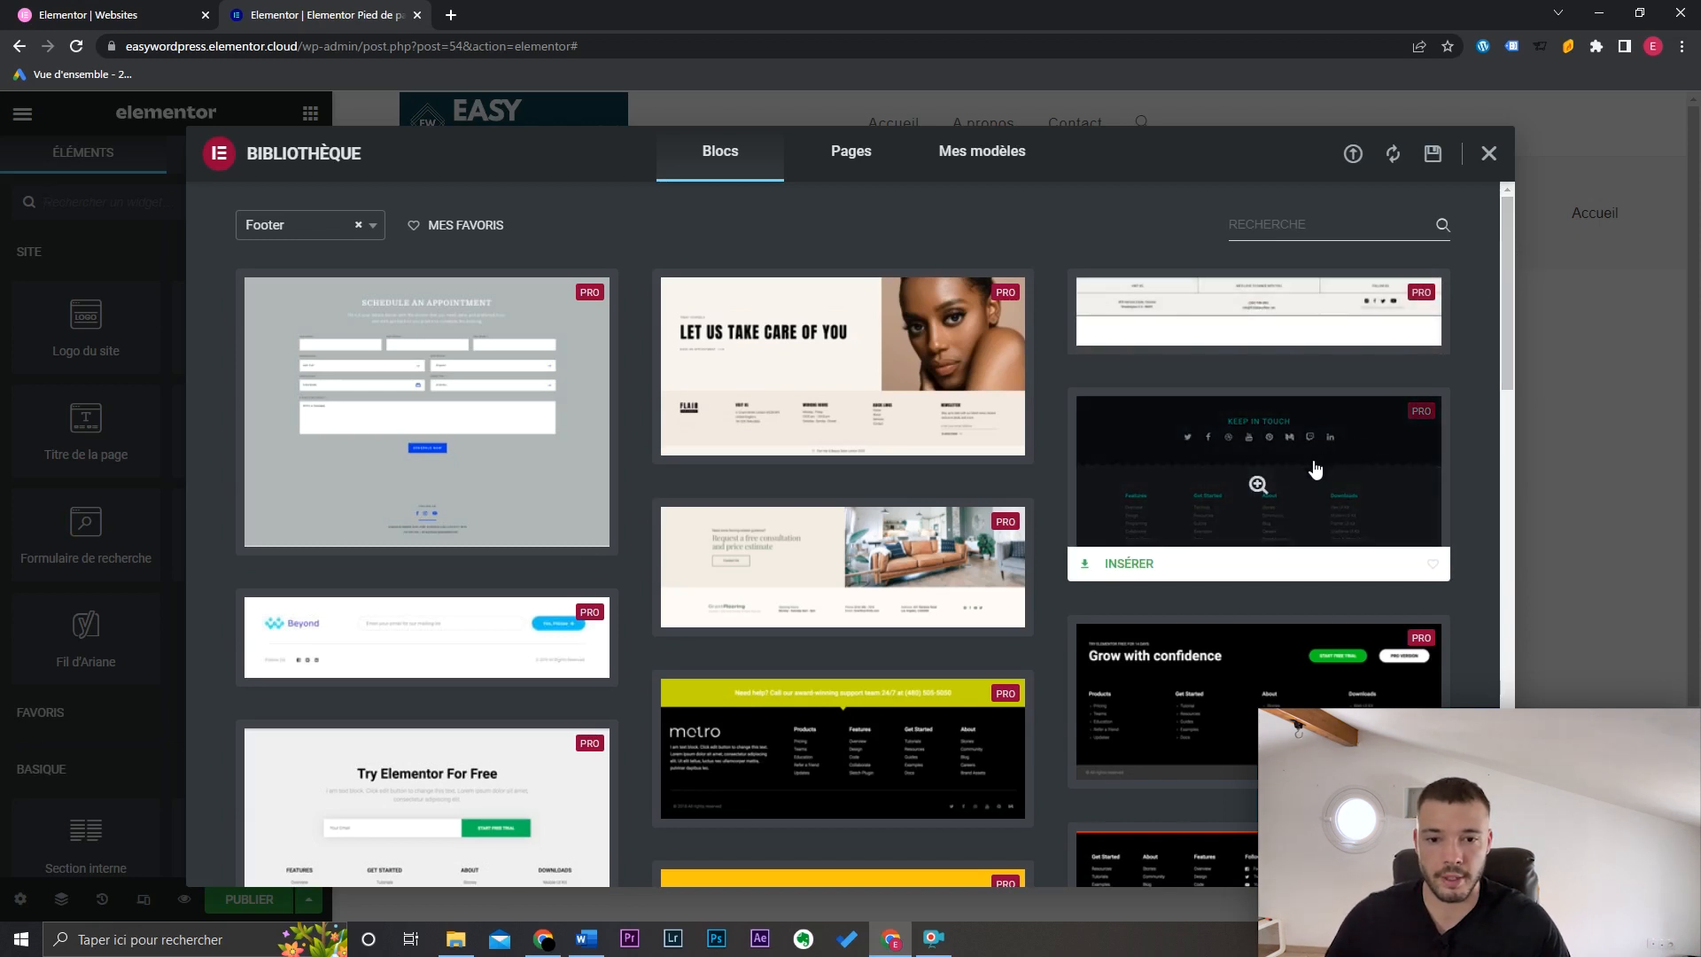
pyautogui.click(1128, 564)
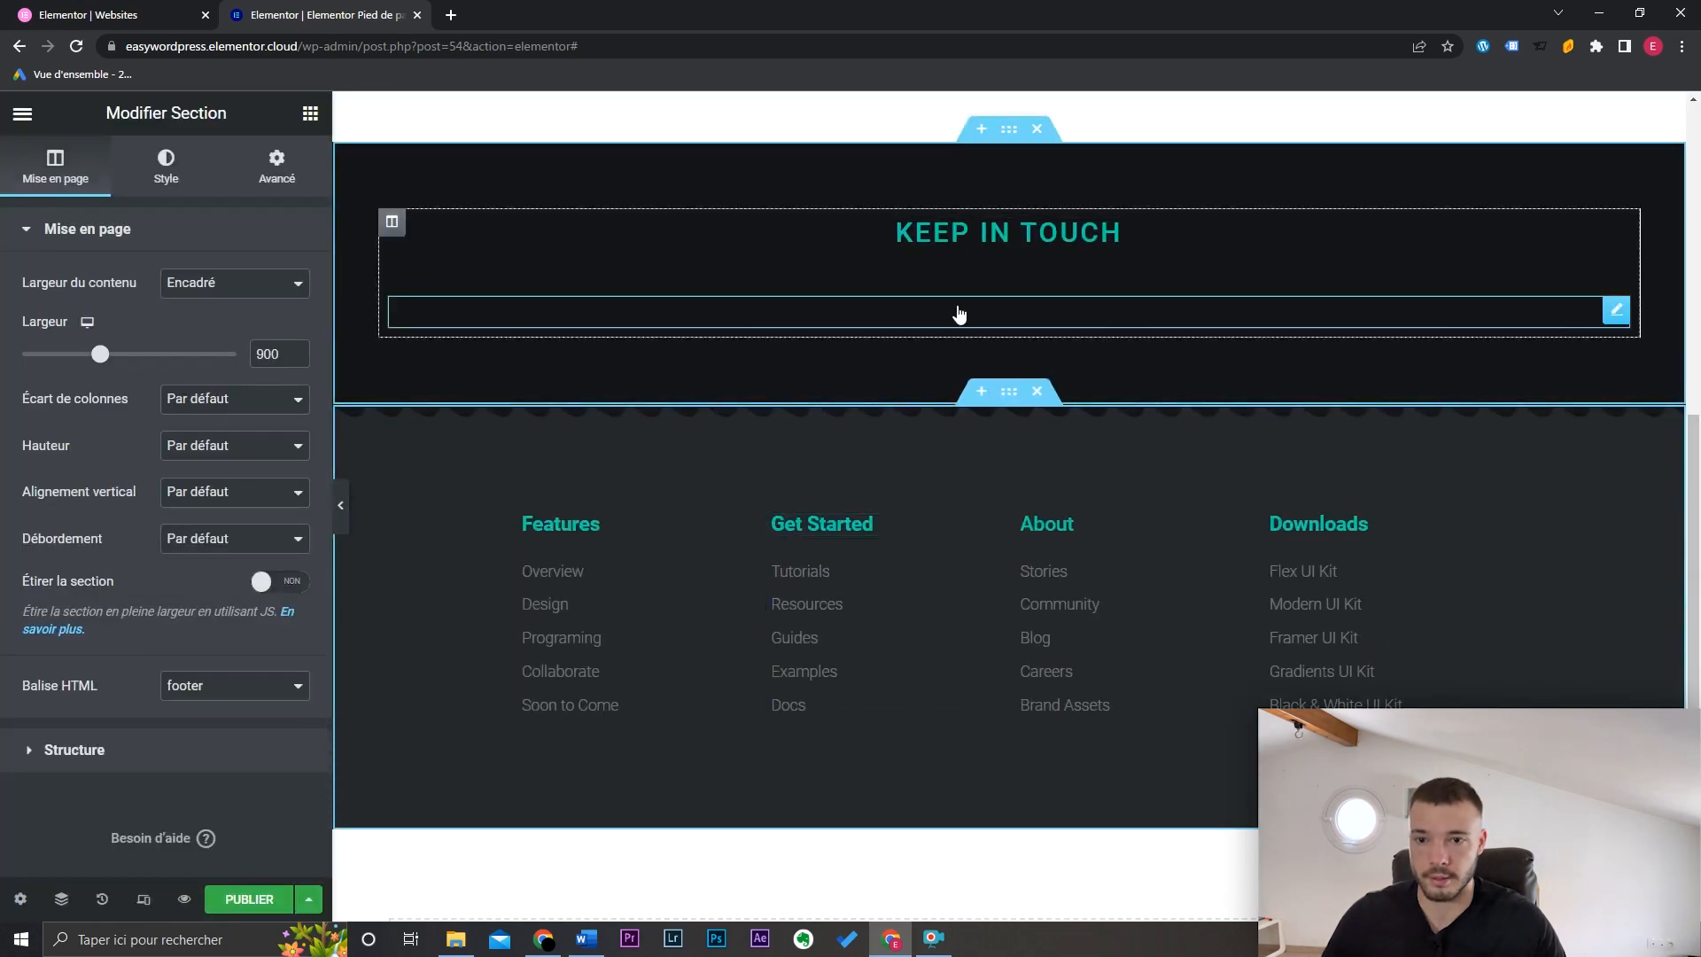
# Step: Render the footer's eight social icons and start publishing the Keep in touch template
pyautogui.click(1617, 312)
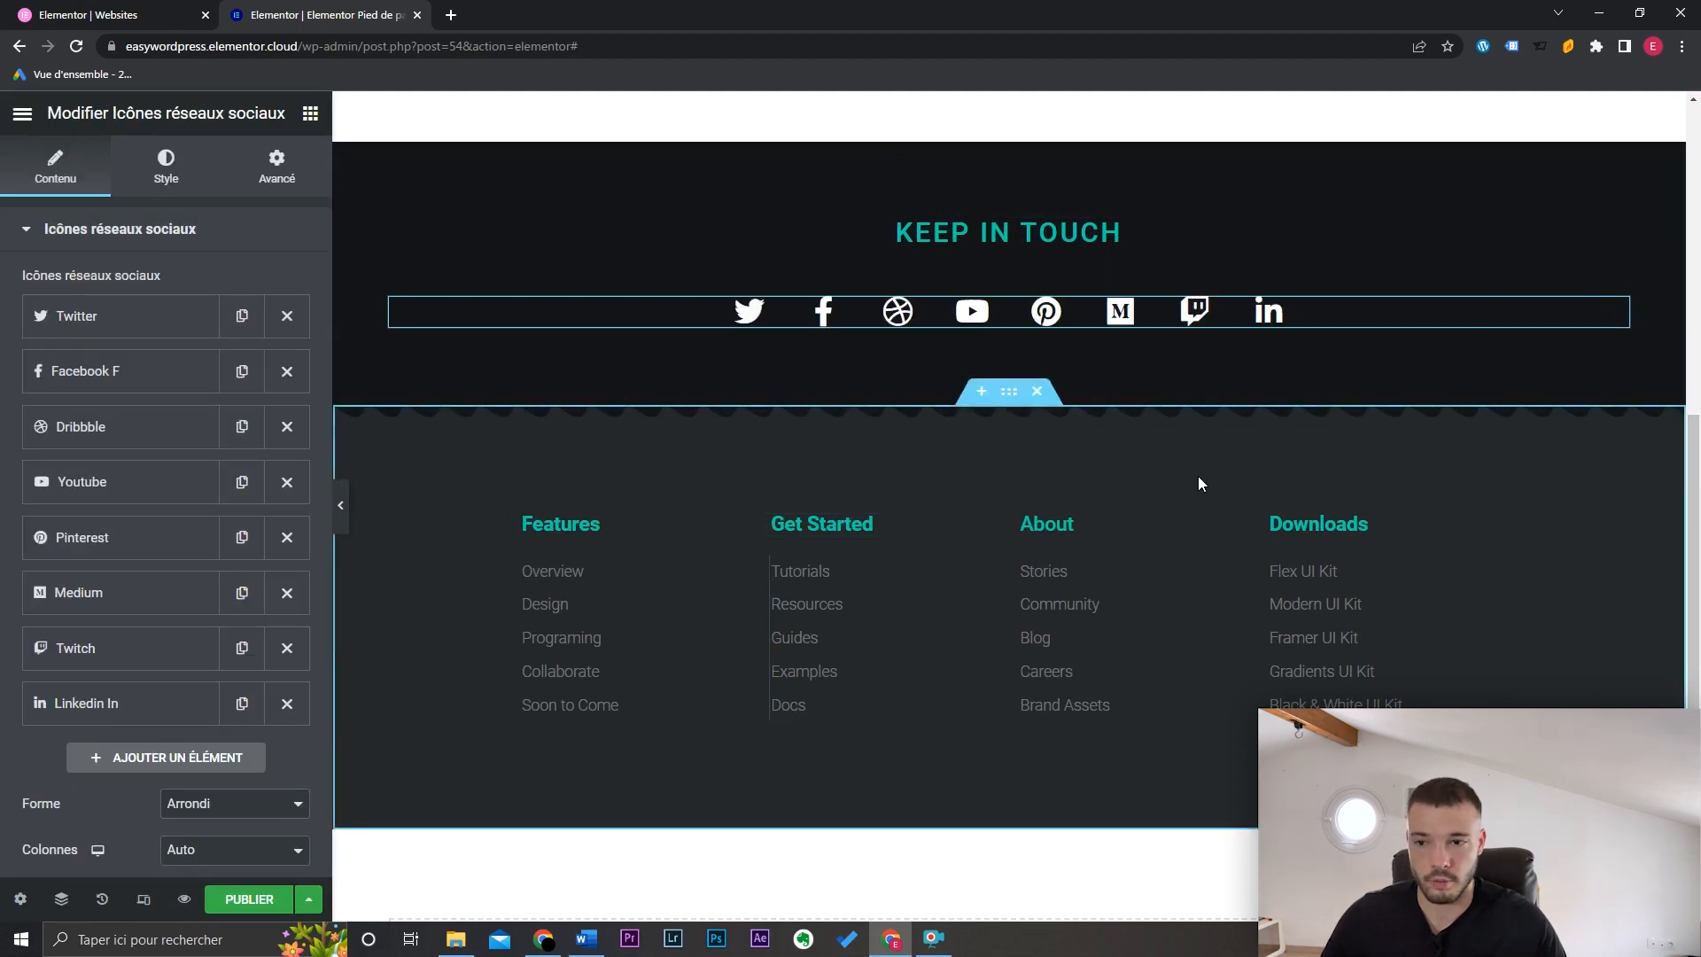
pyautogui.scroll(3, 932, 610)
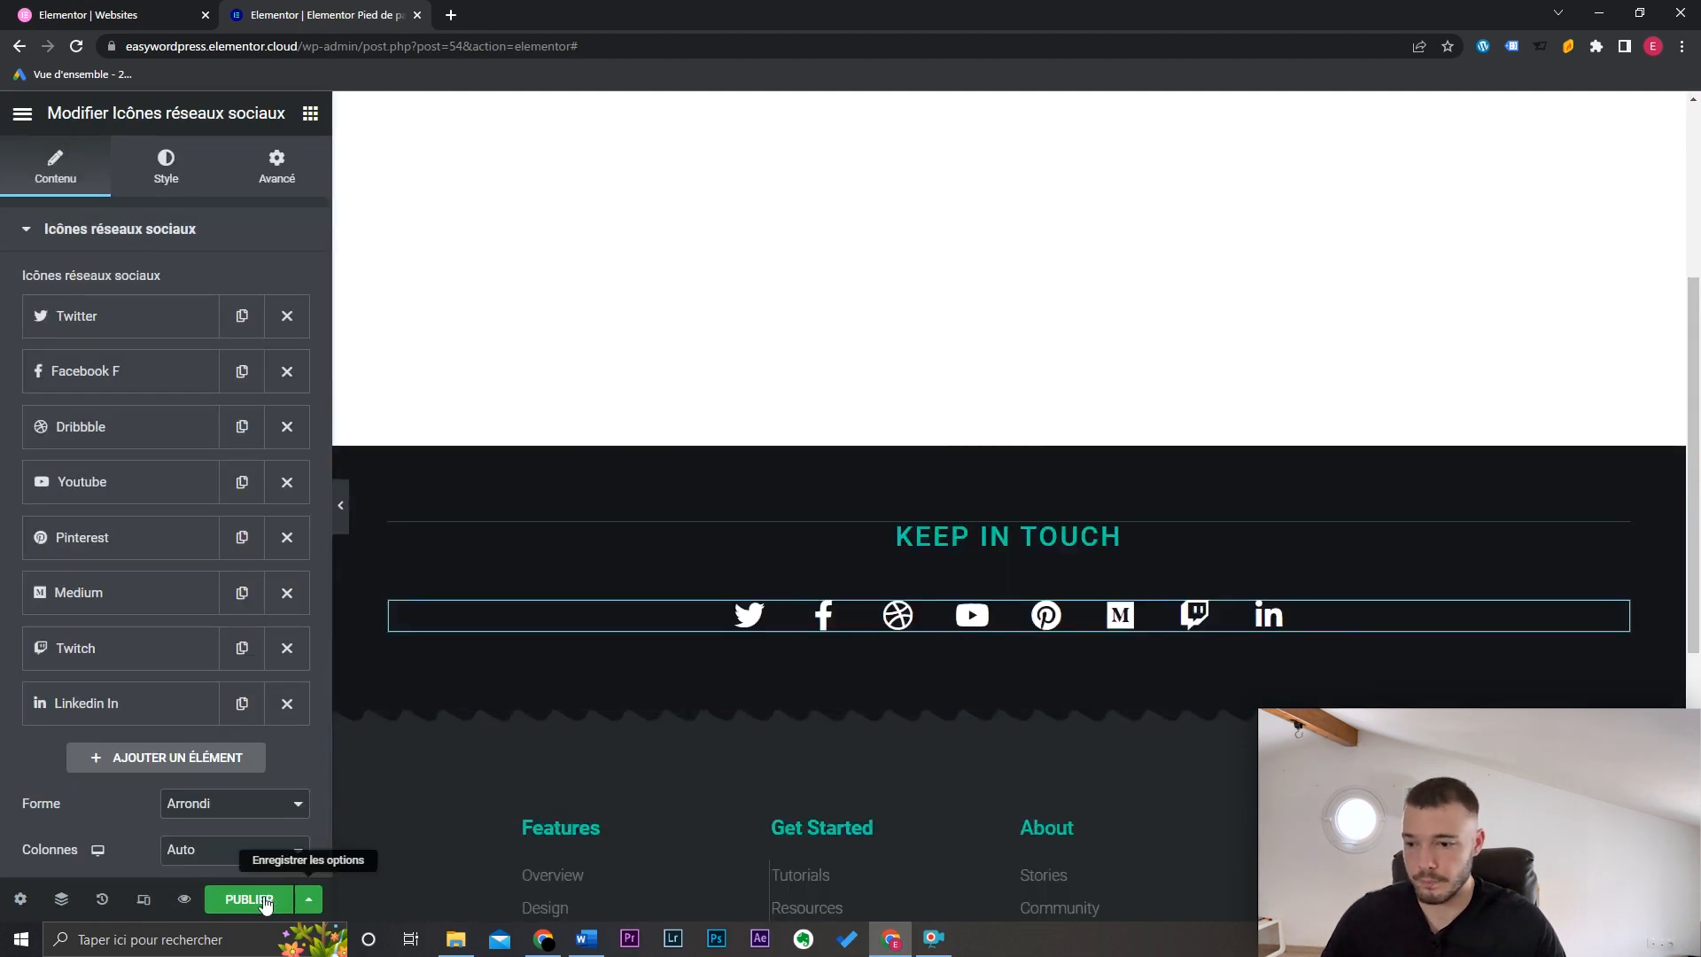
pyautogui.click(249, 900)
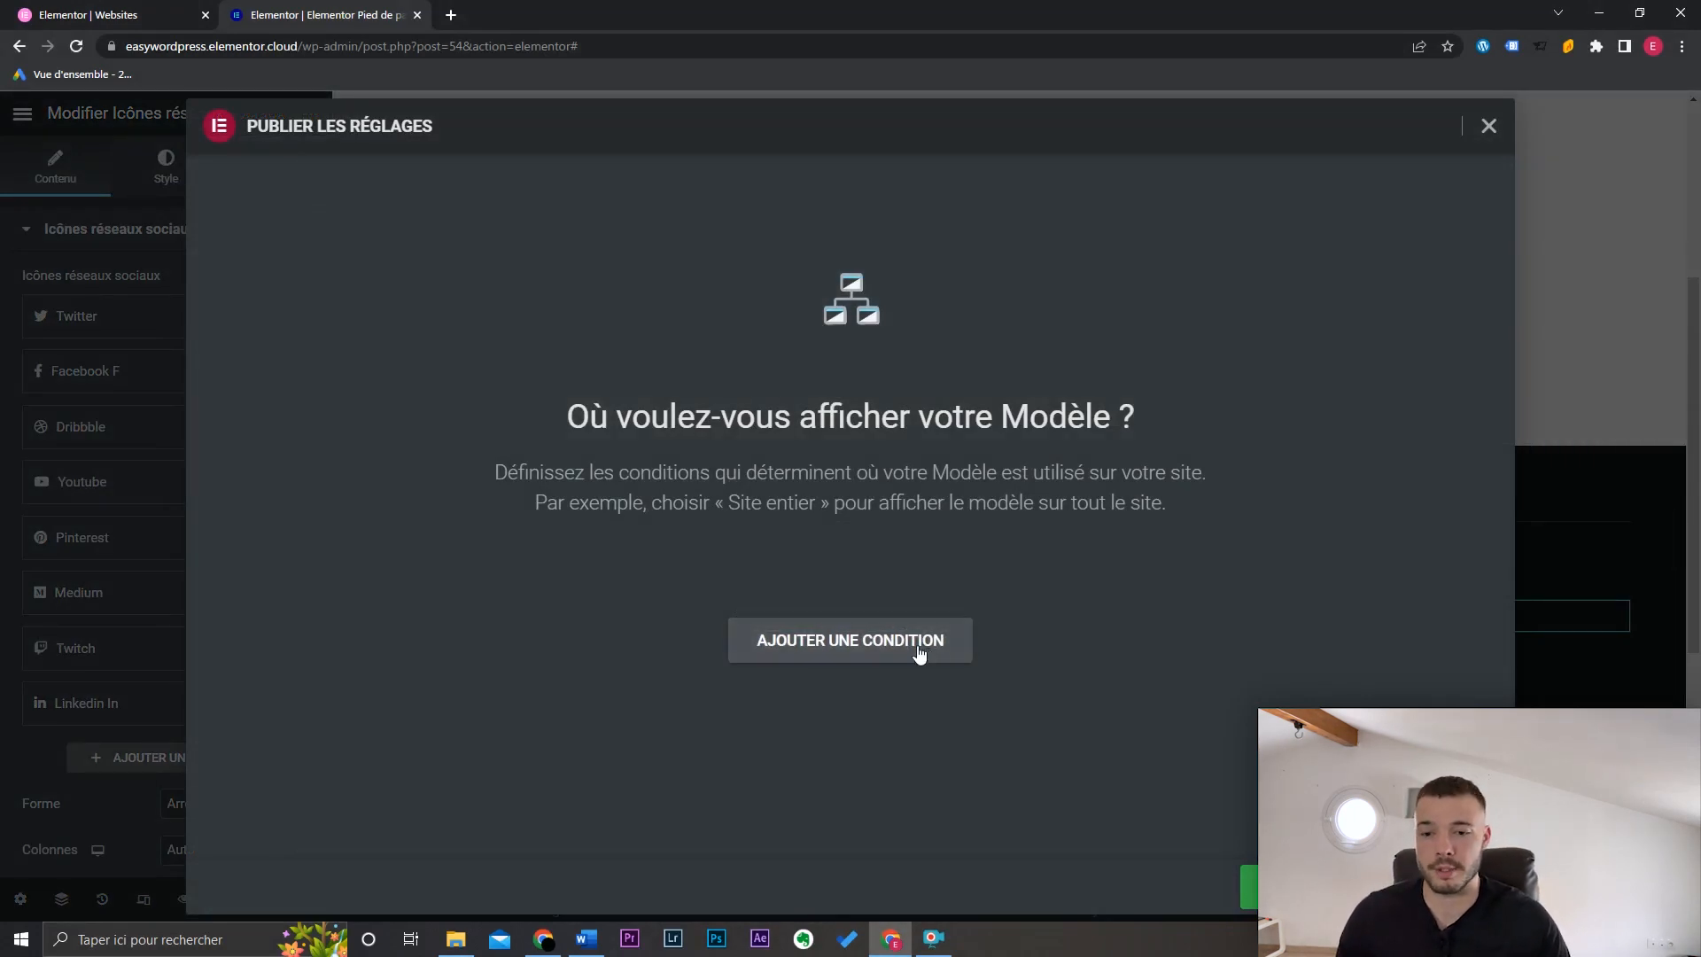
# Step: Add an Inclure / Dans tout le site display condition and publish the footer template
pyautogui.click(913, 643)
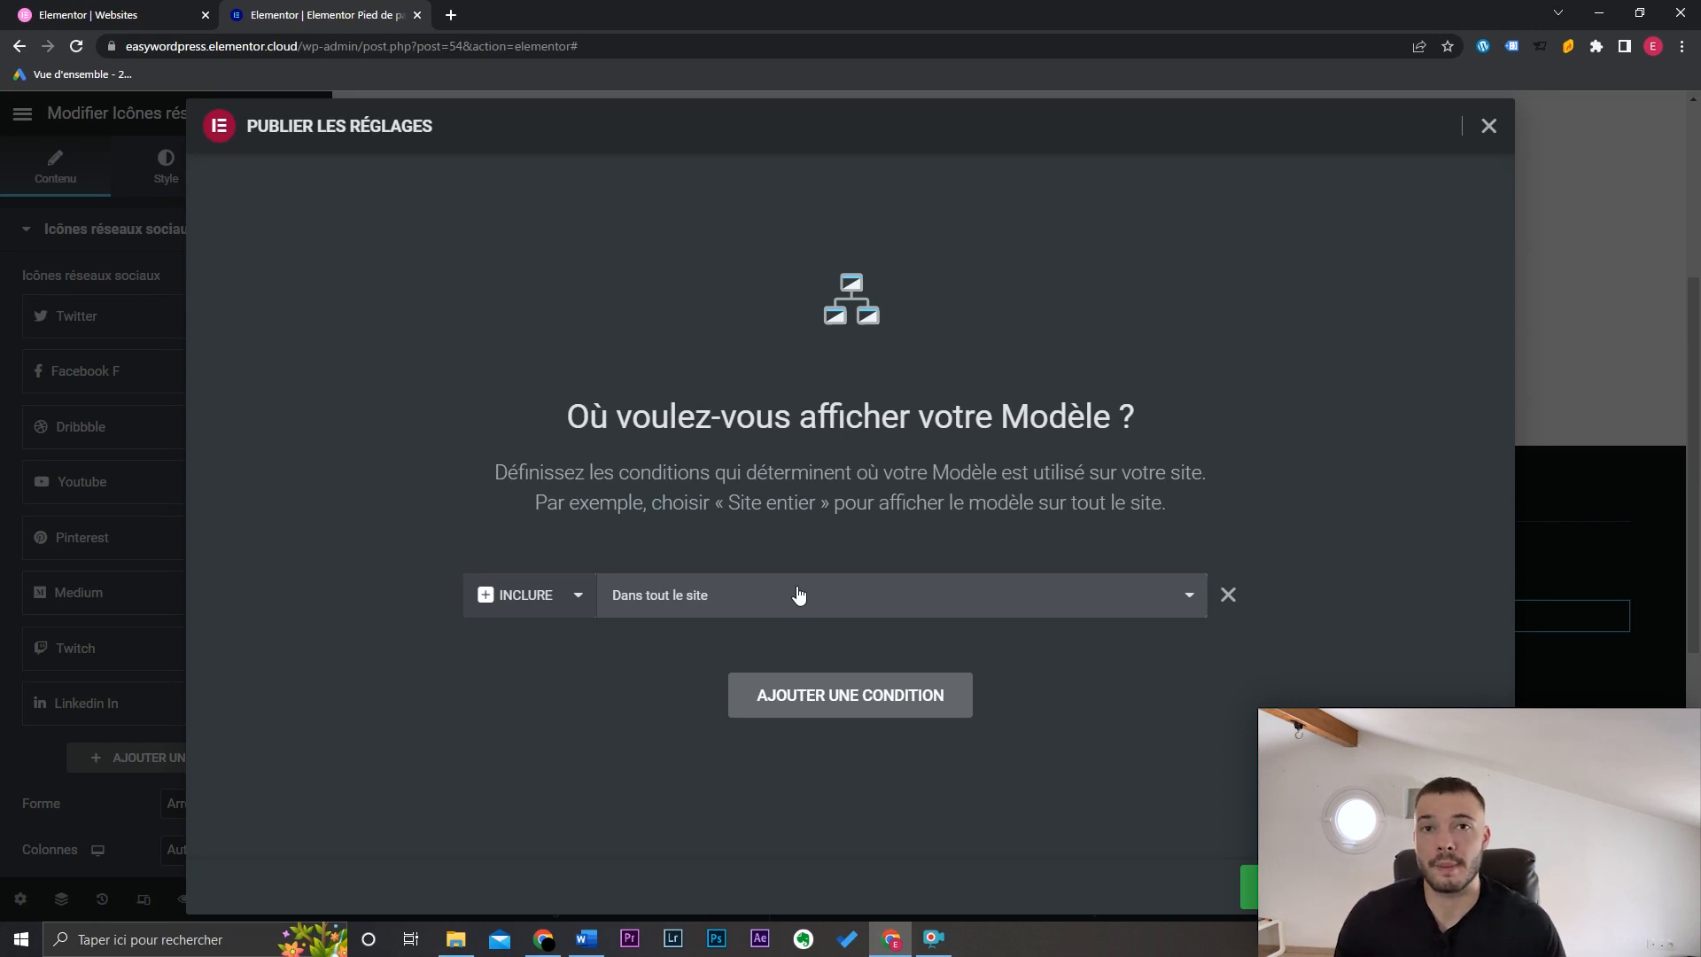
pyautogui.click(696, 603)
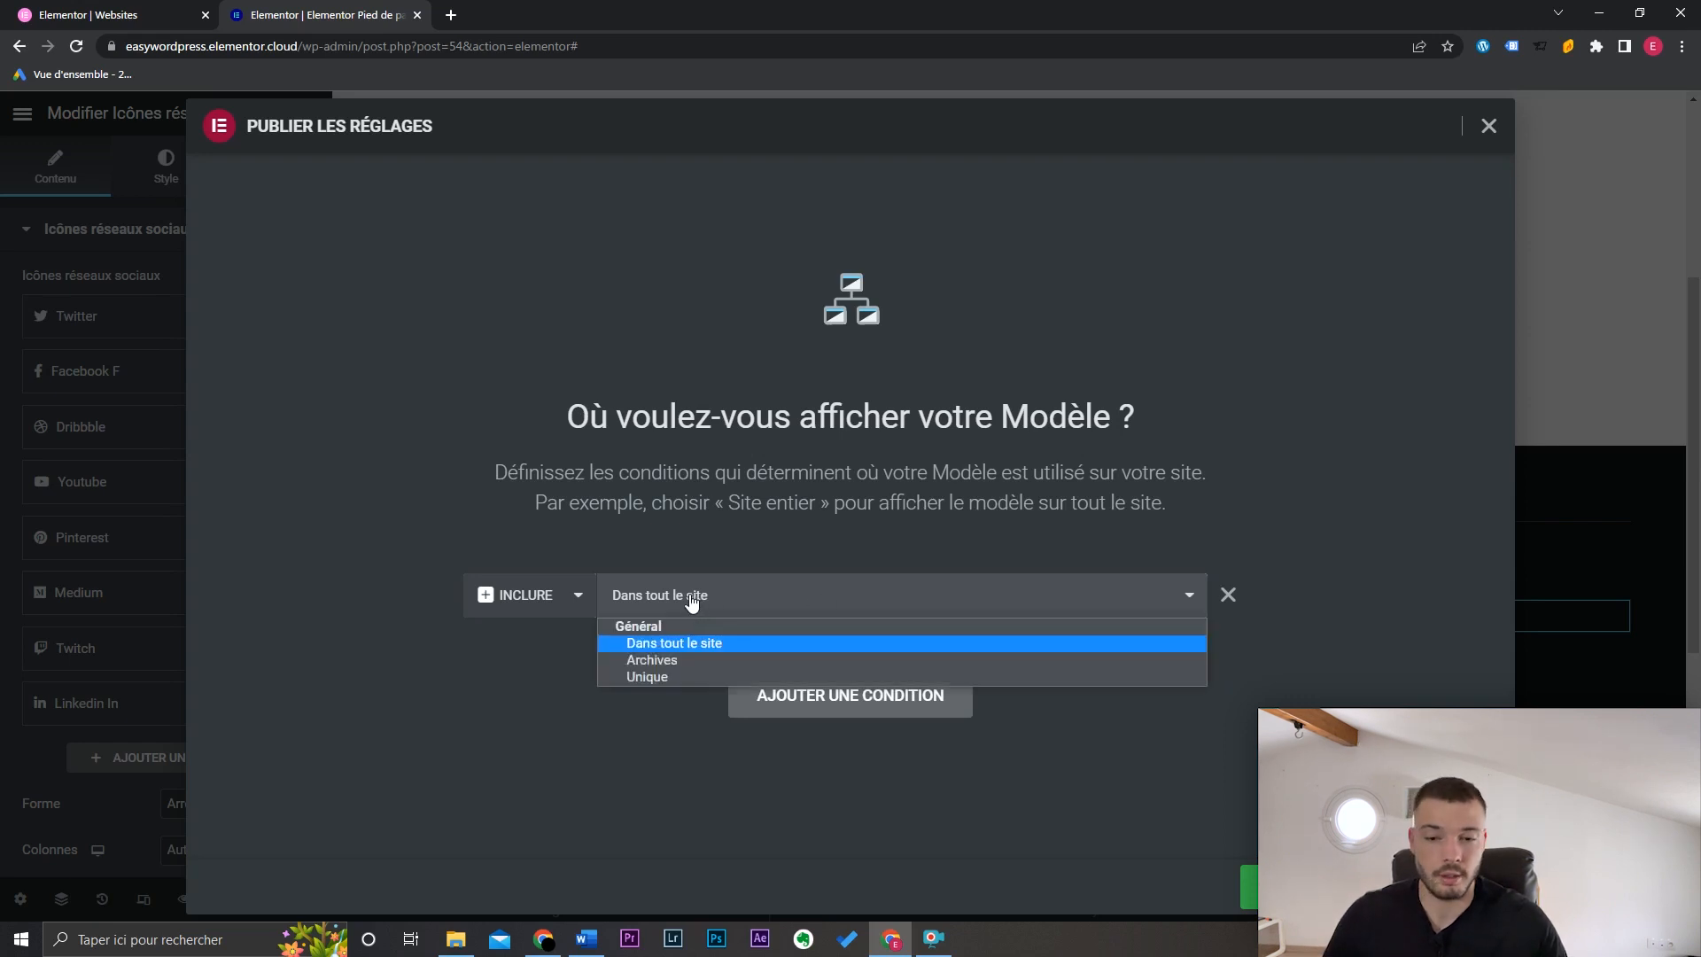
pyautogui.click(681, 675)
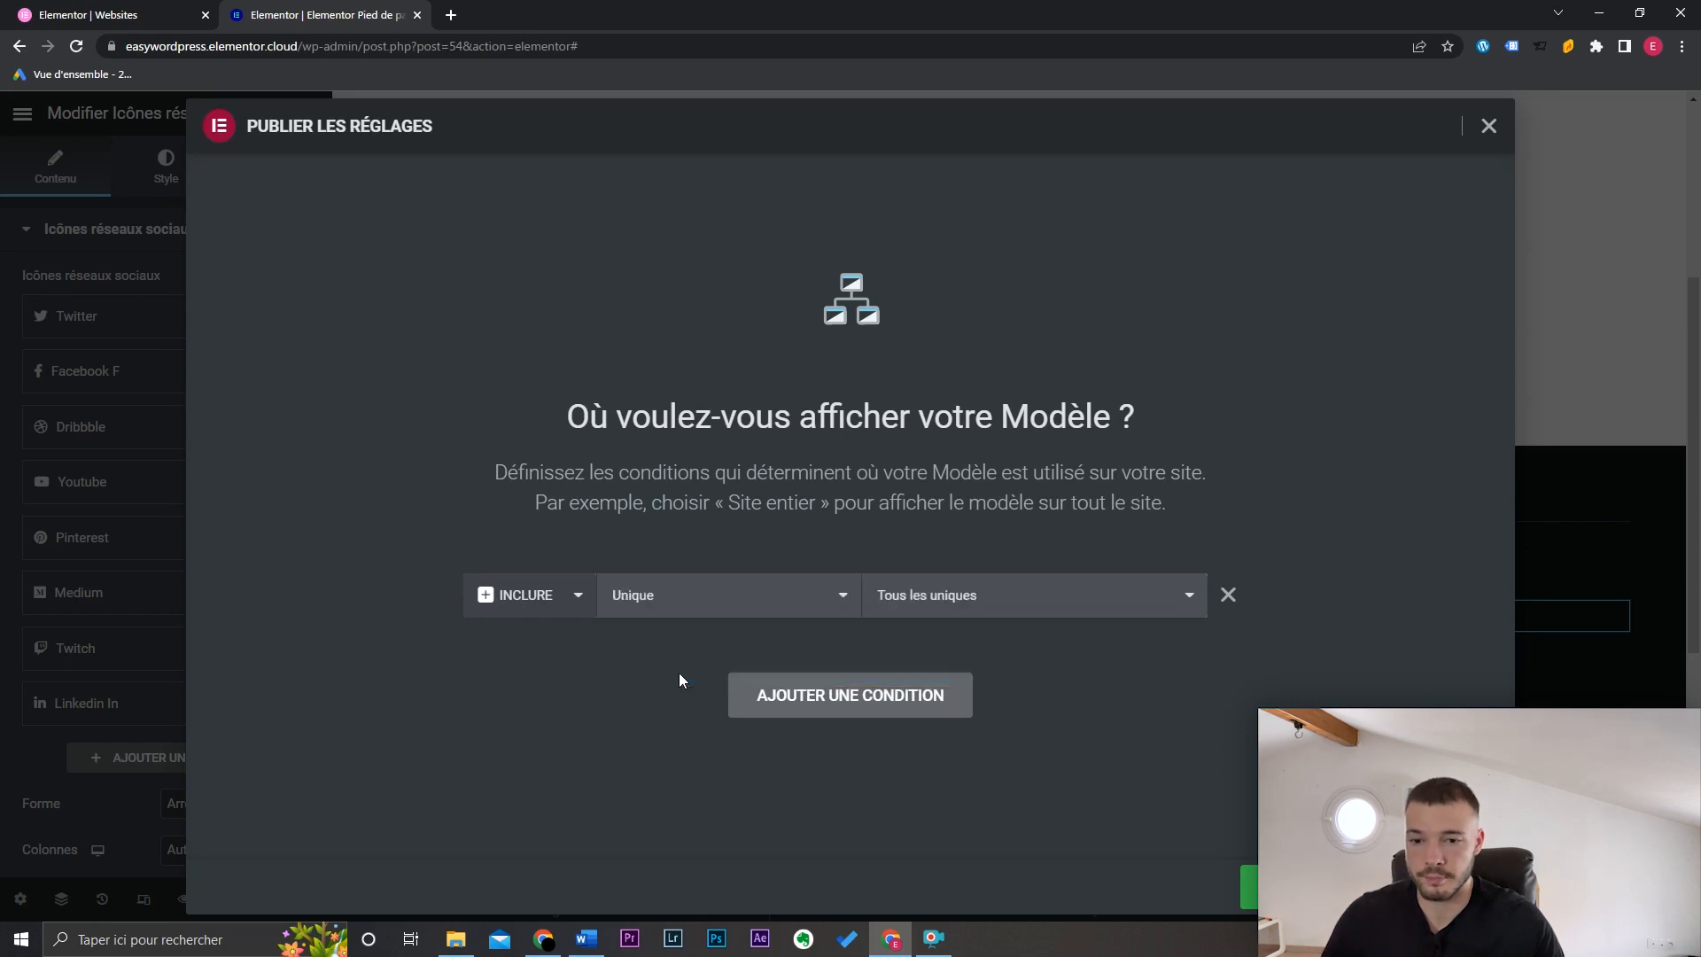
pyautogui.click(945, 610)
pyautogui.click(1004, 296)
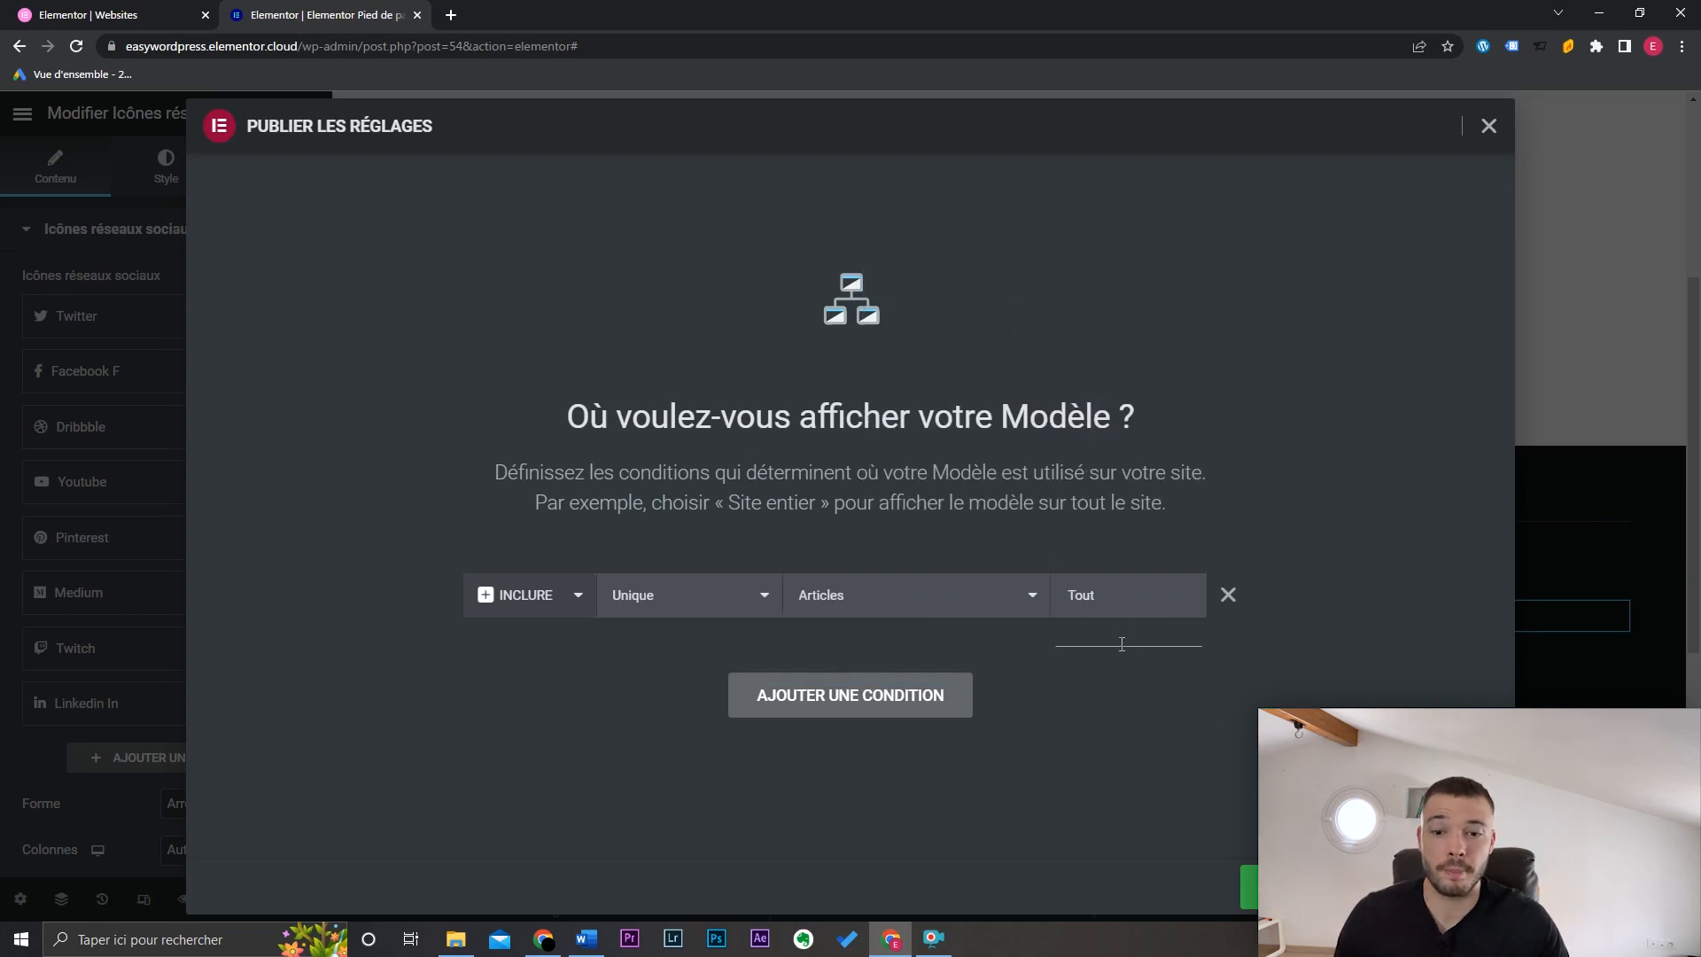
pyautogui.click(729, 602)
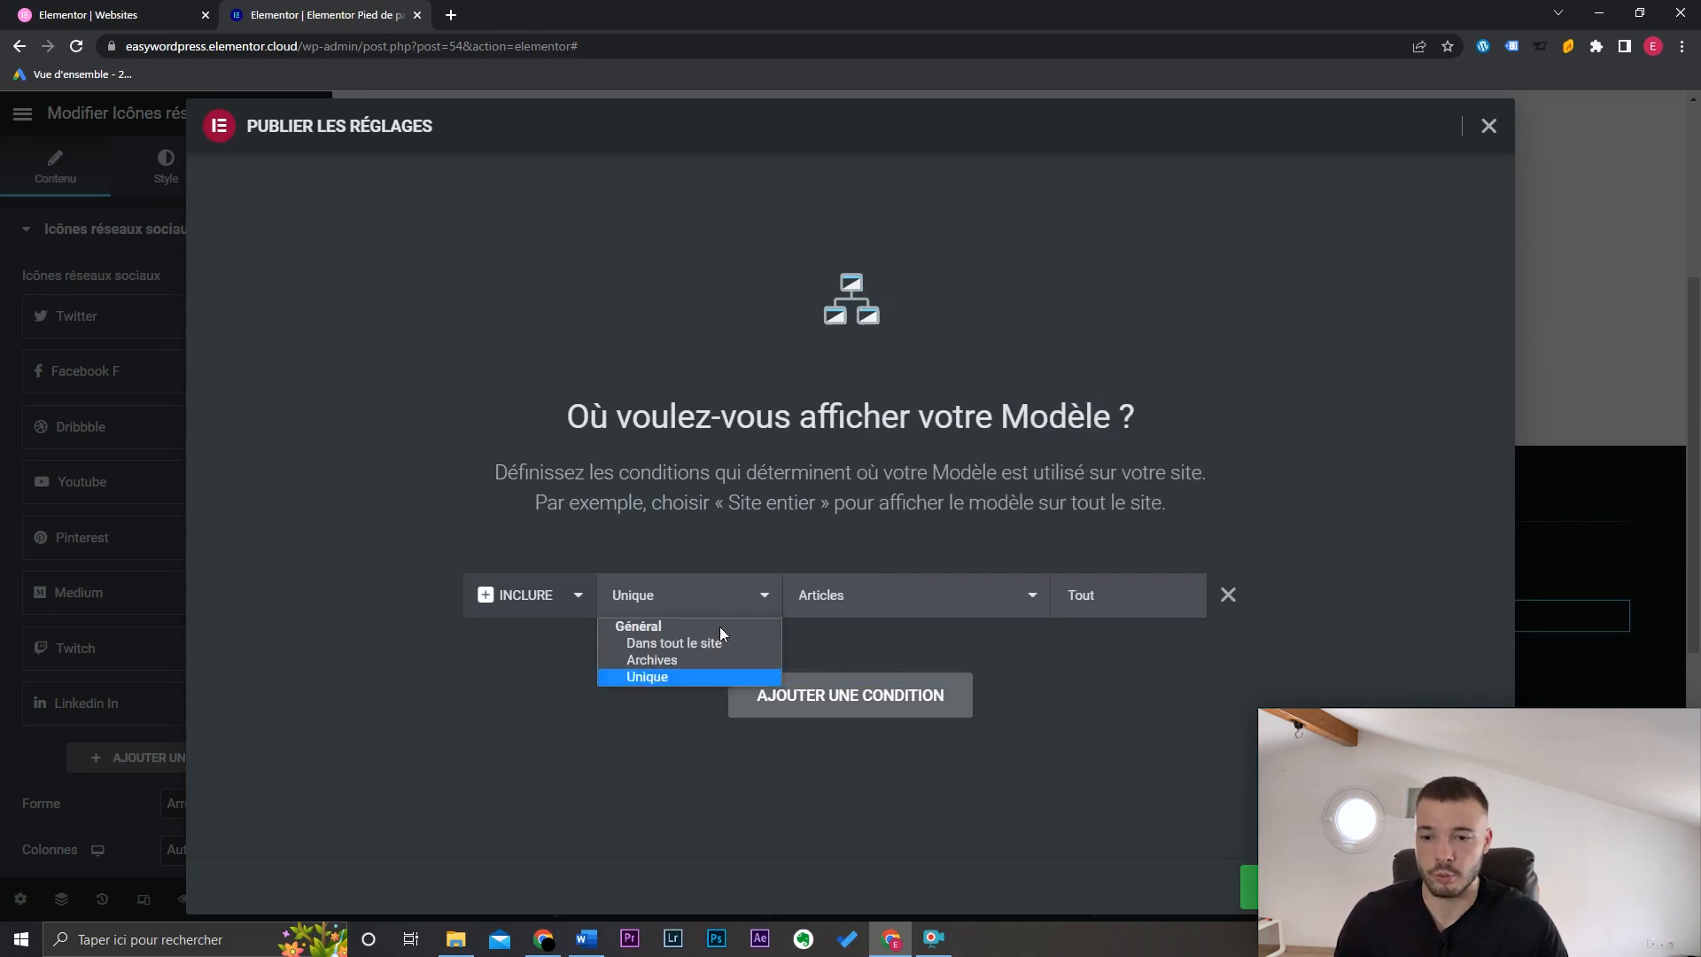
pyautogui.click(718, 645)
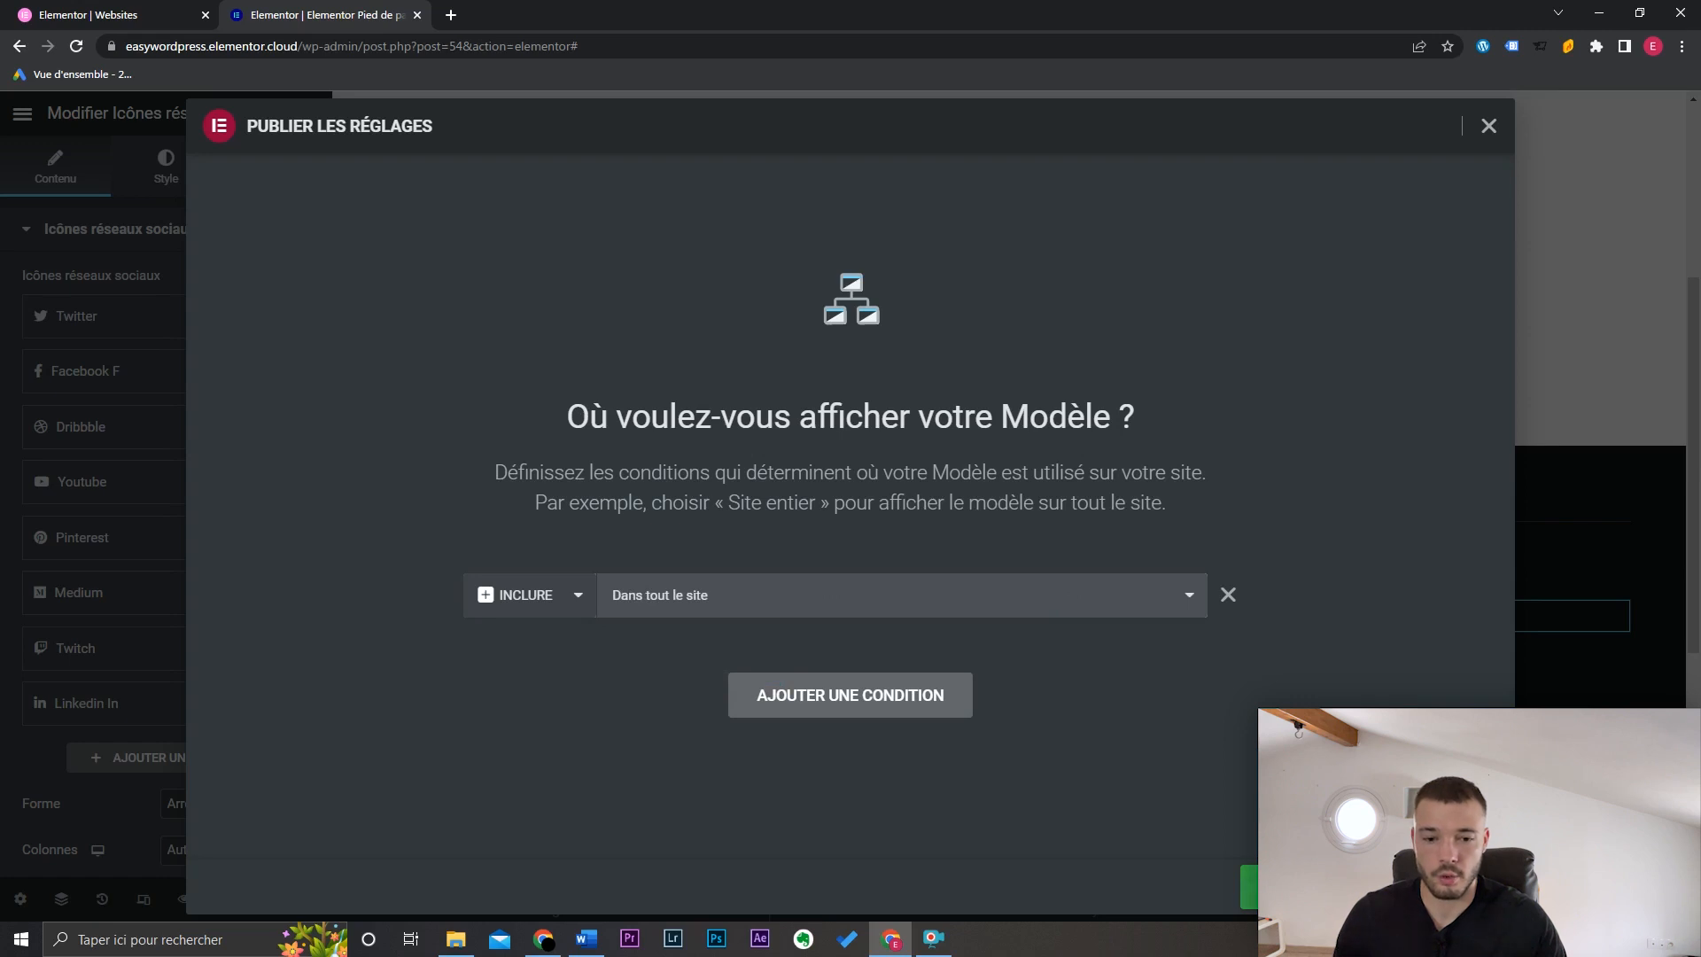
pyautogui.click(1365, 887)
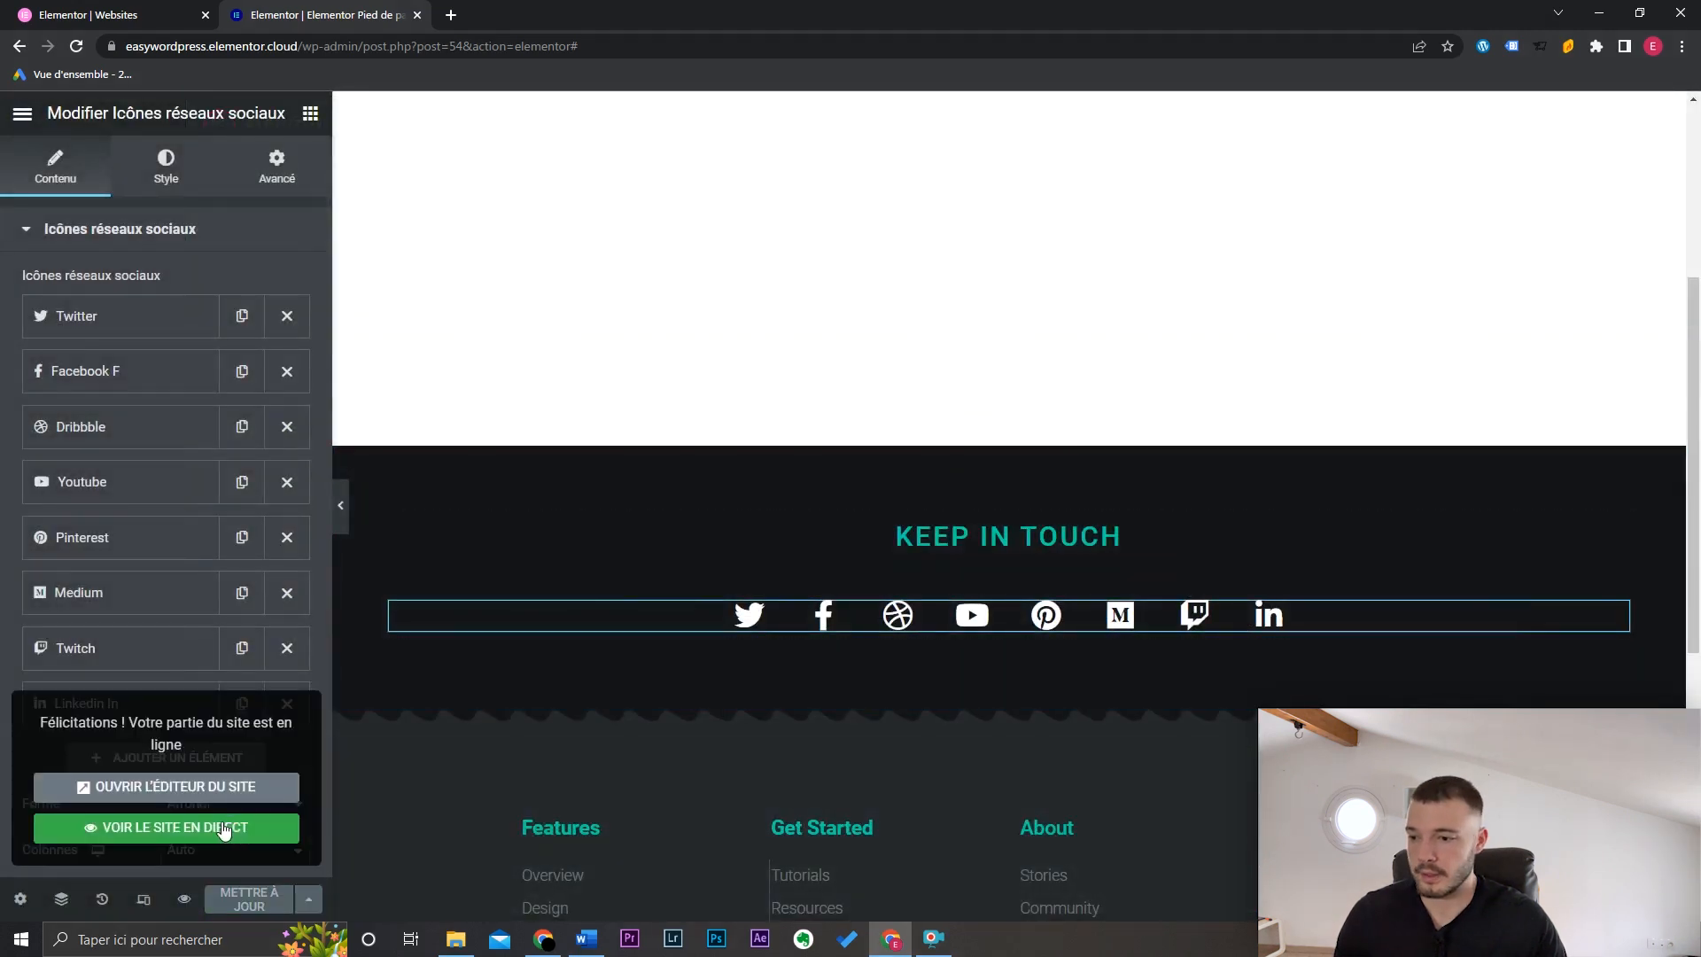
pyautogui.click(224, 829)
# Step: Check the Keep in touch footer on the live Accueil page, then go to the homepage
pyautogui.moveTo(1696, 244); pyautogui.dragTo(1700, 645)
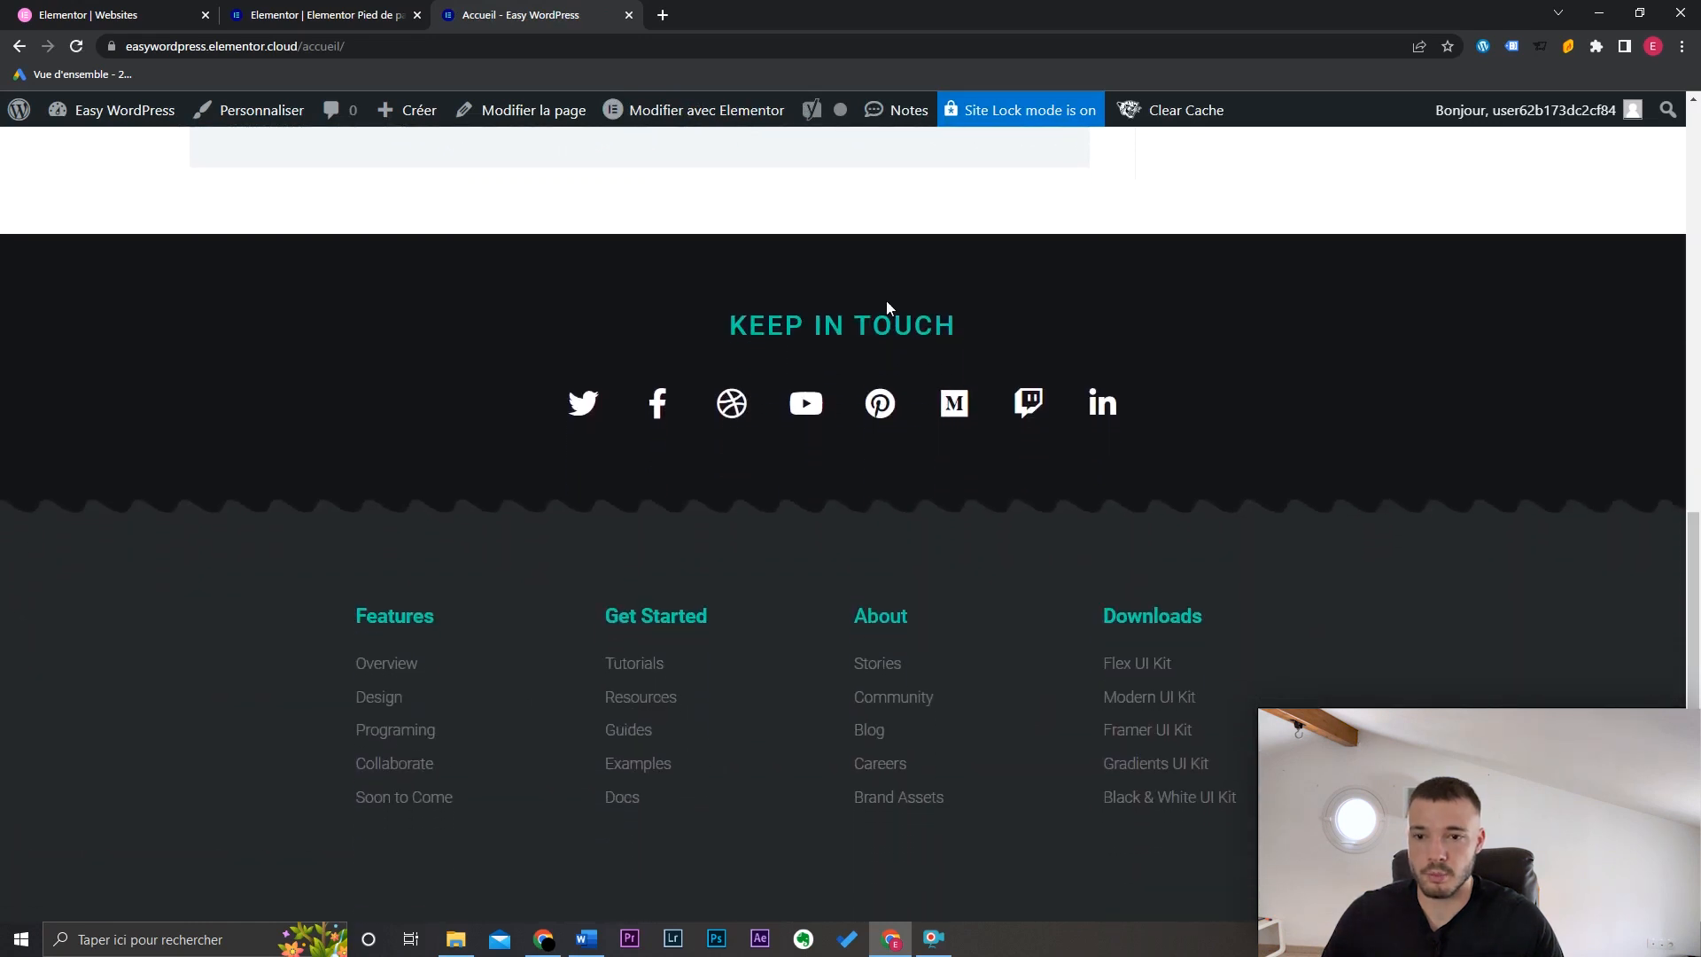
pyautogui.scroll(10, 1267, 504)
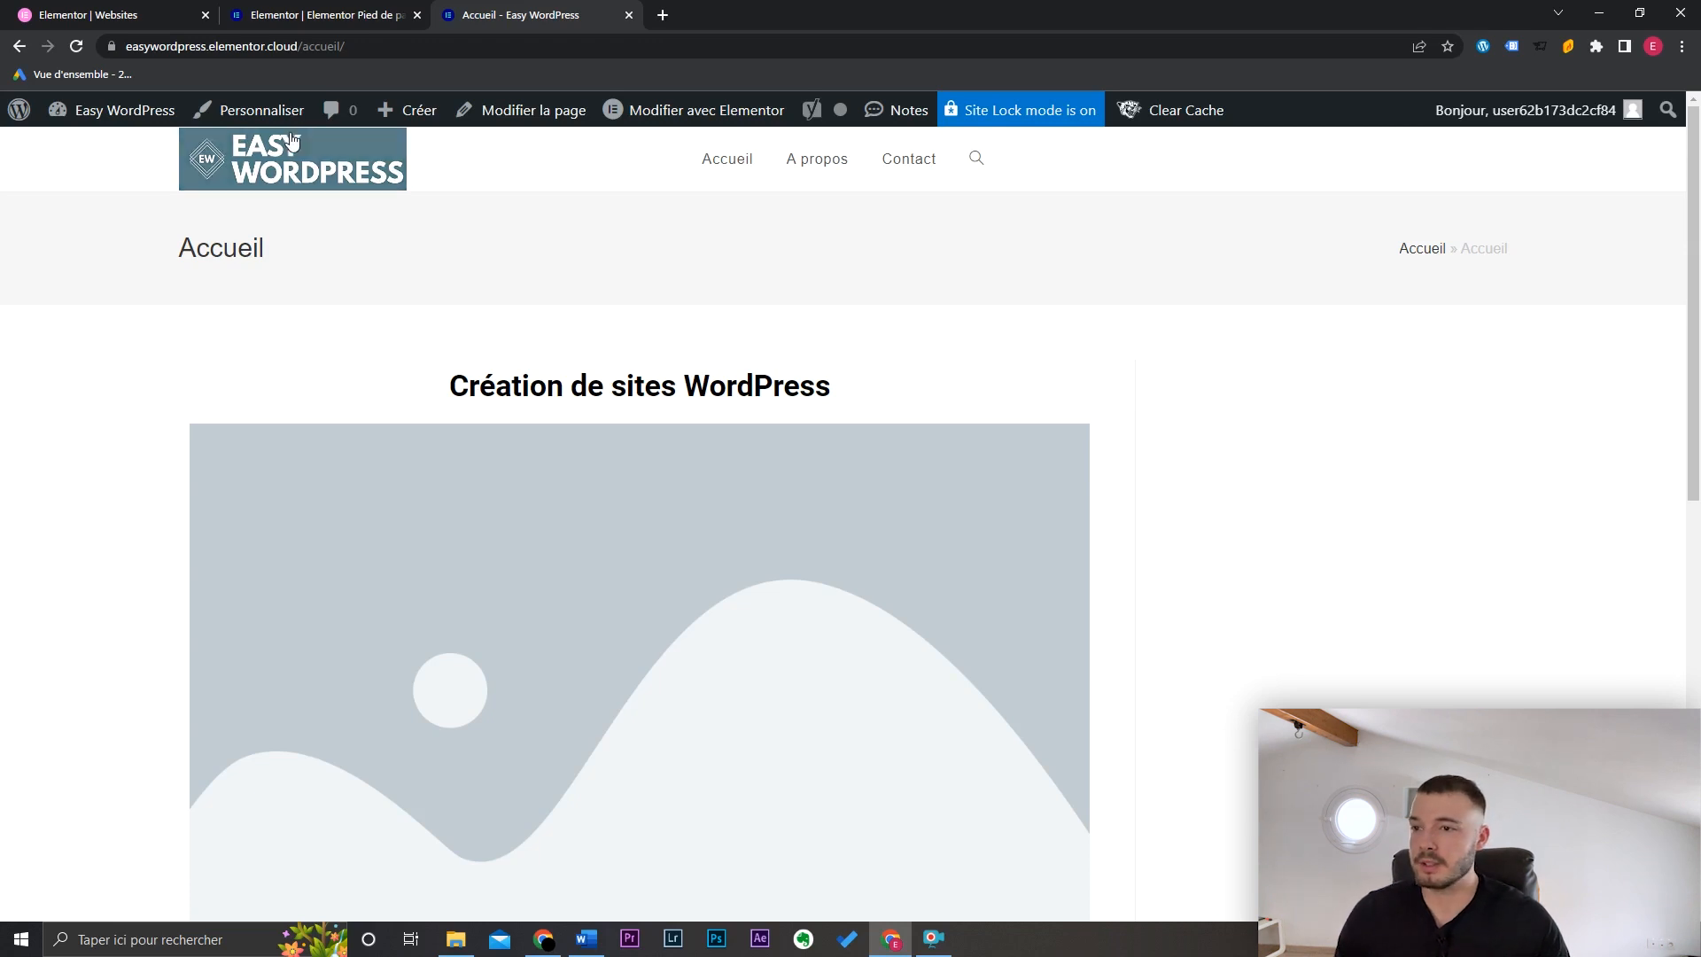
pyautogui.click(295, 170)
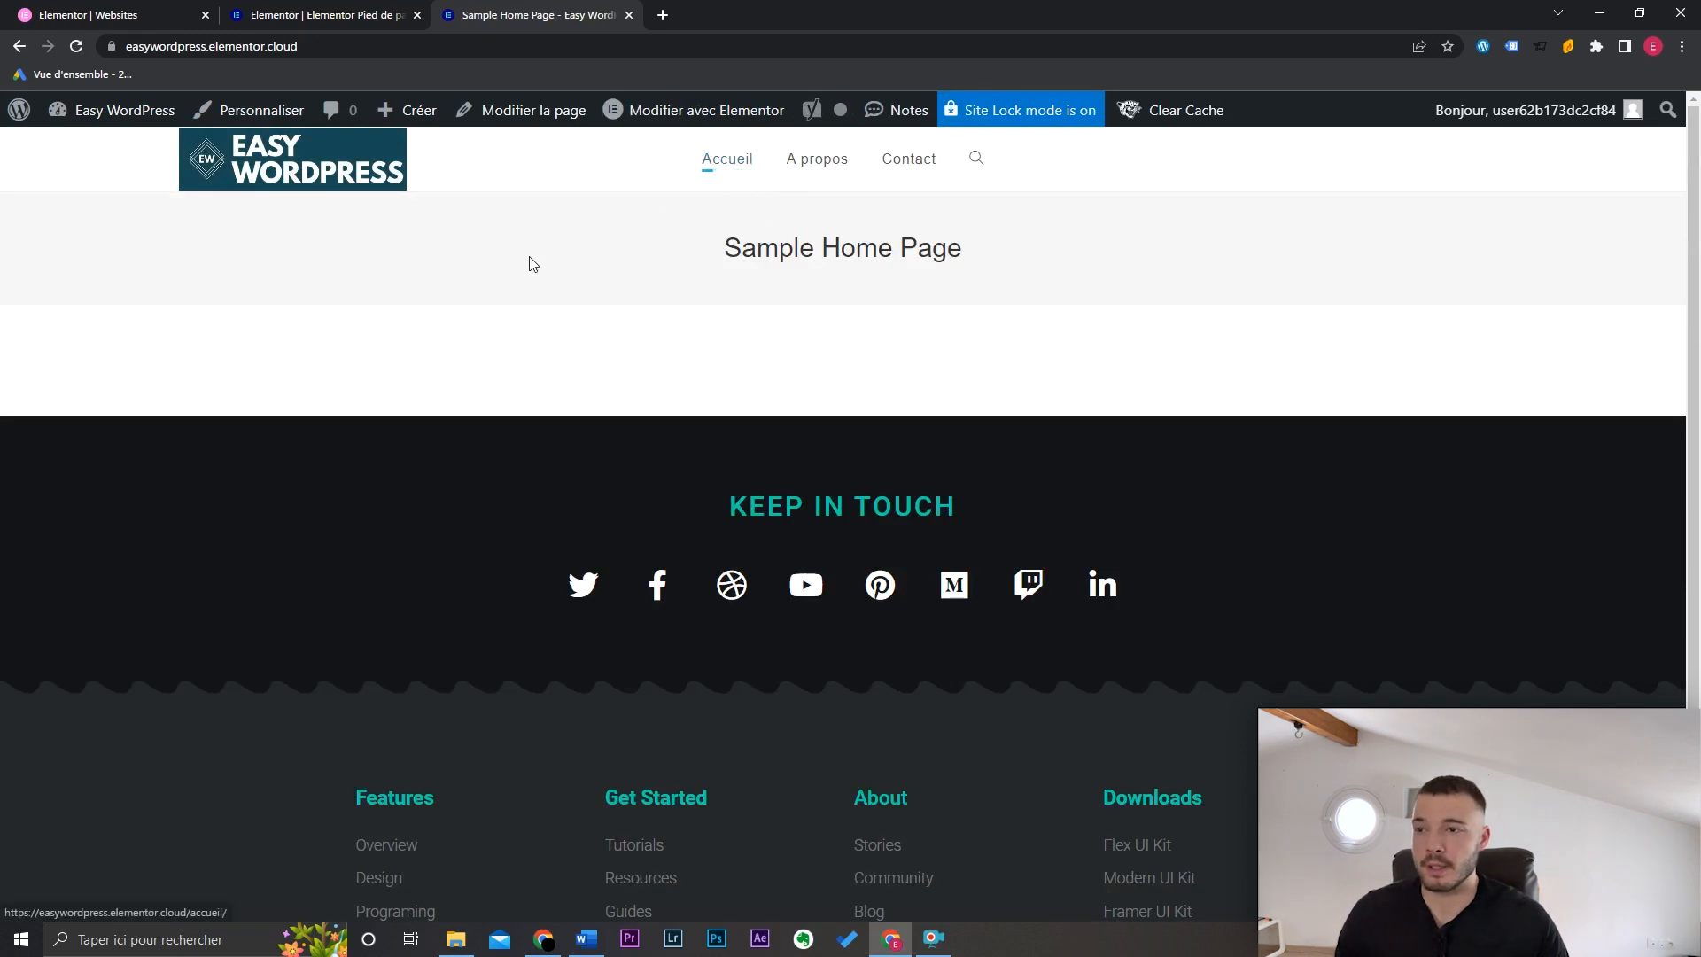
# Step: Set Accueil as the homepage in Réglages > Lecture, save, and view the site
pyautogui.moveTo(111, 110)
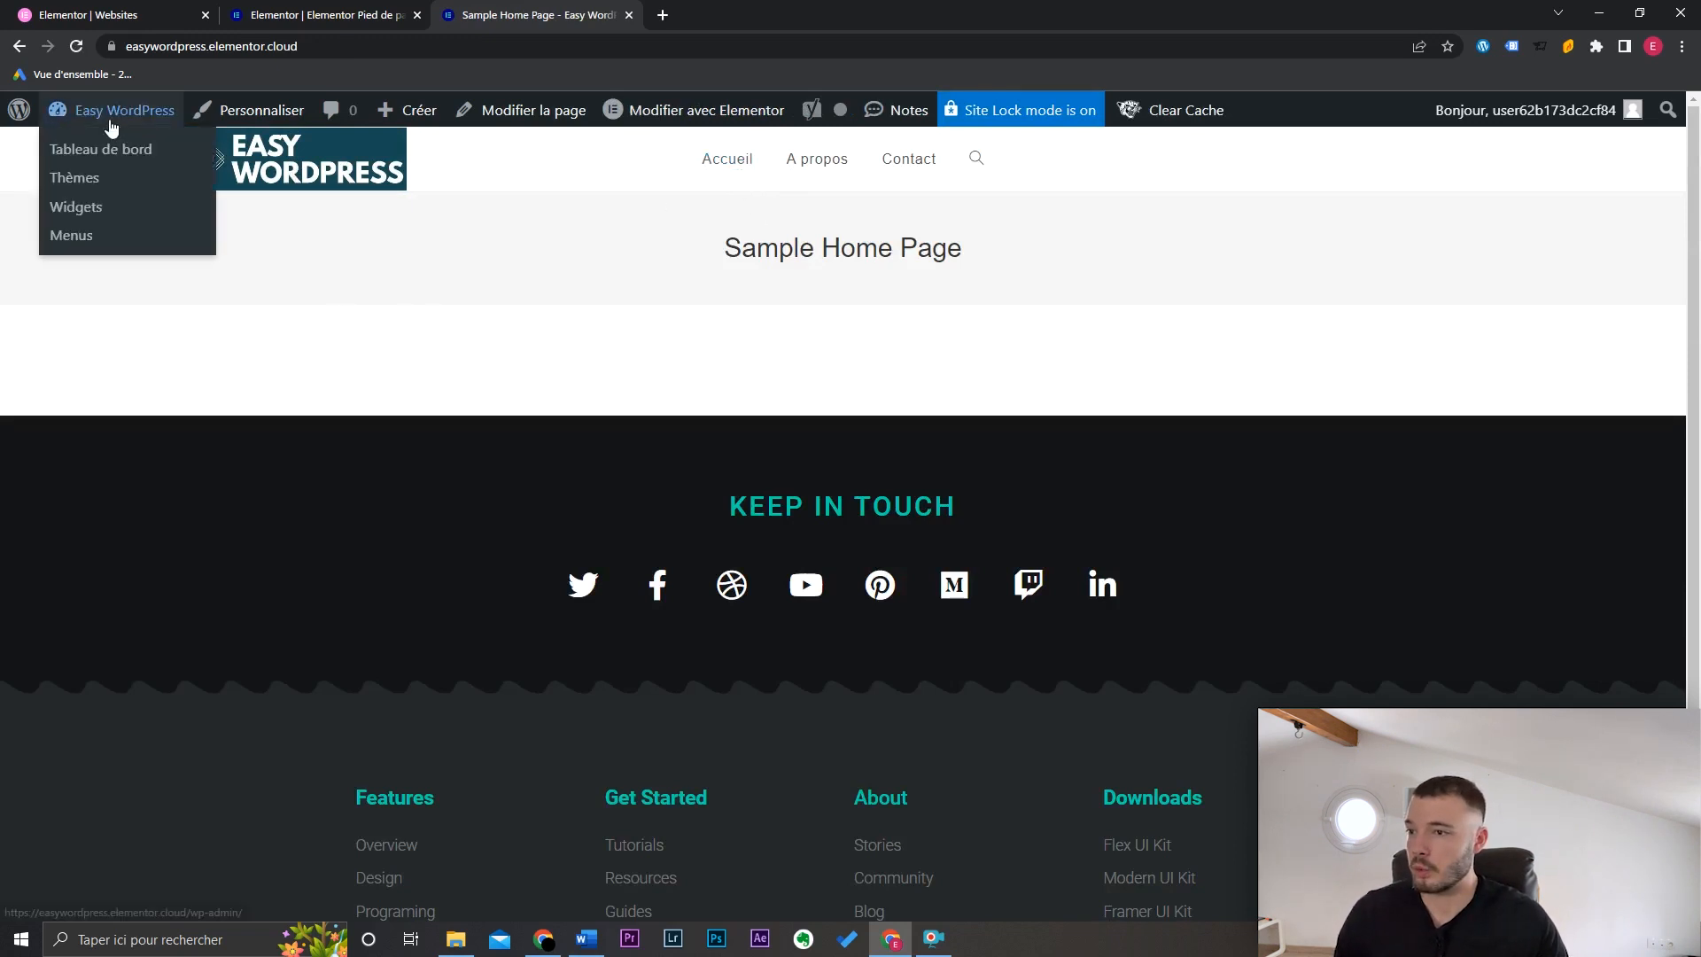
pyautogui.click(113, 156)
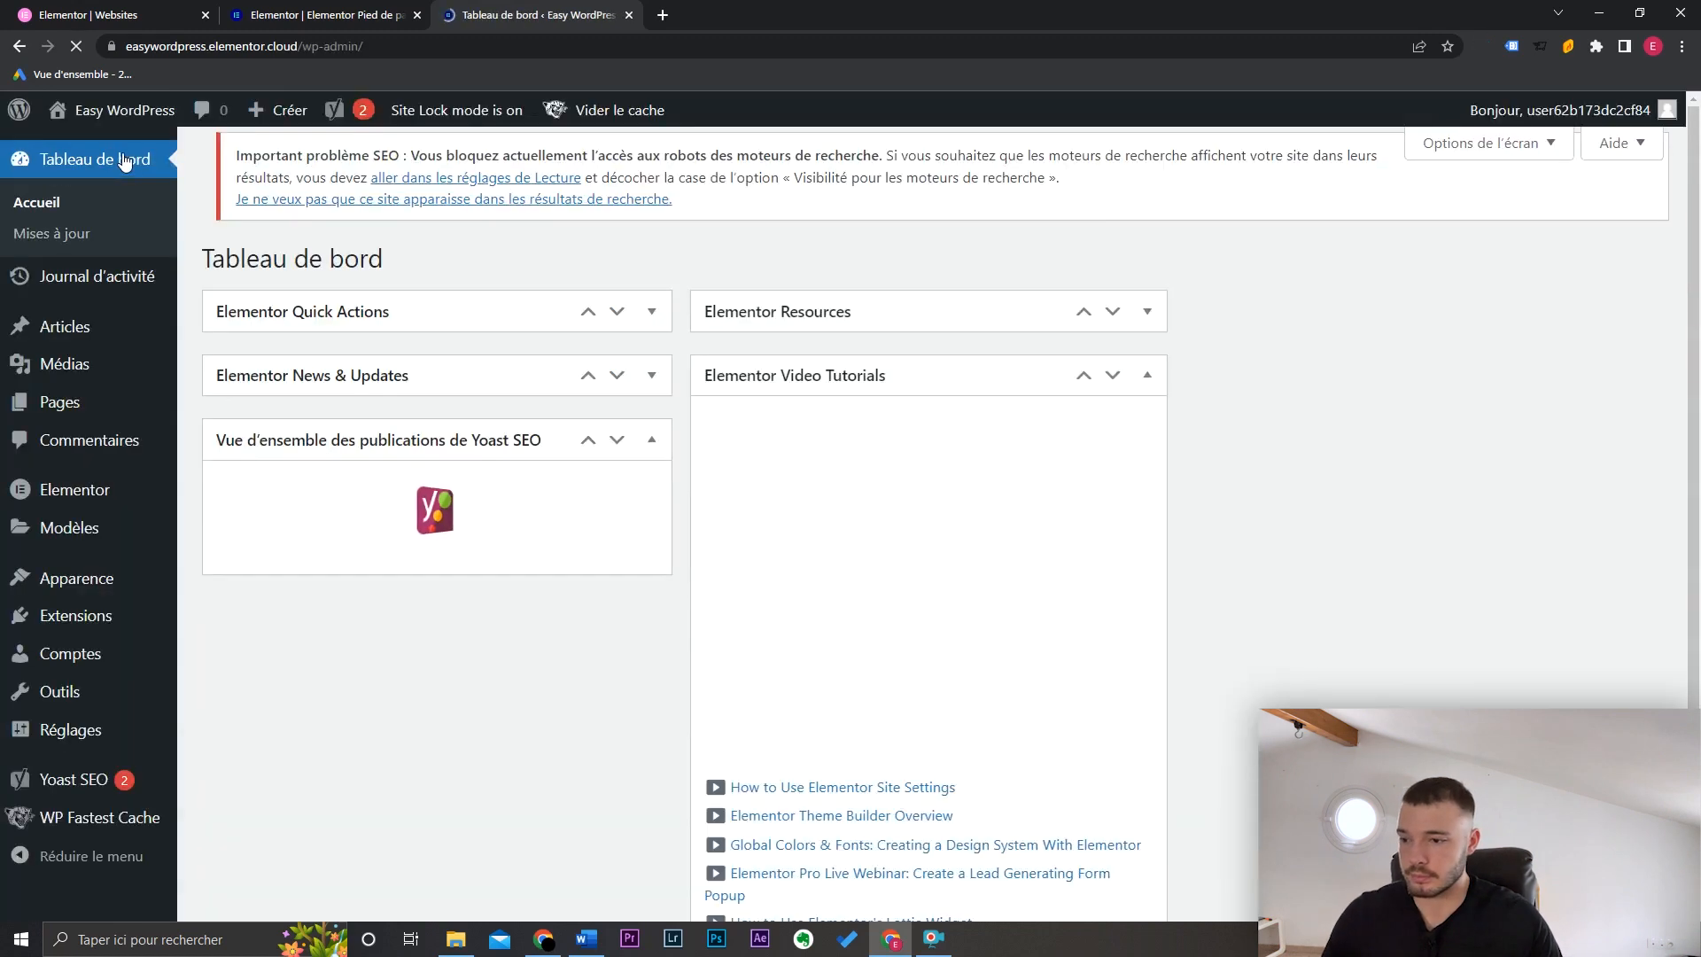
pyautogui.moveTo(128, 741)
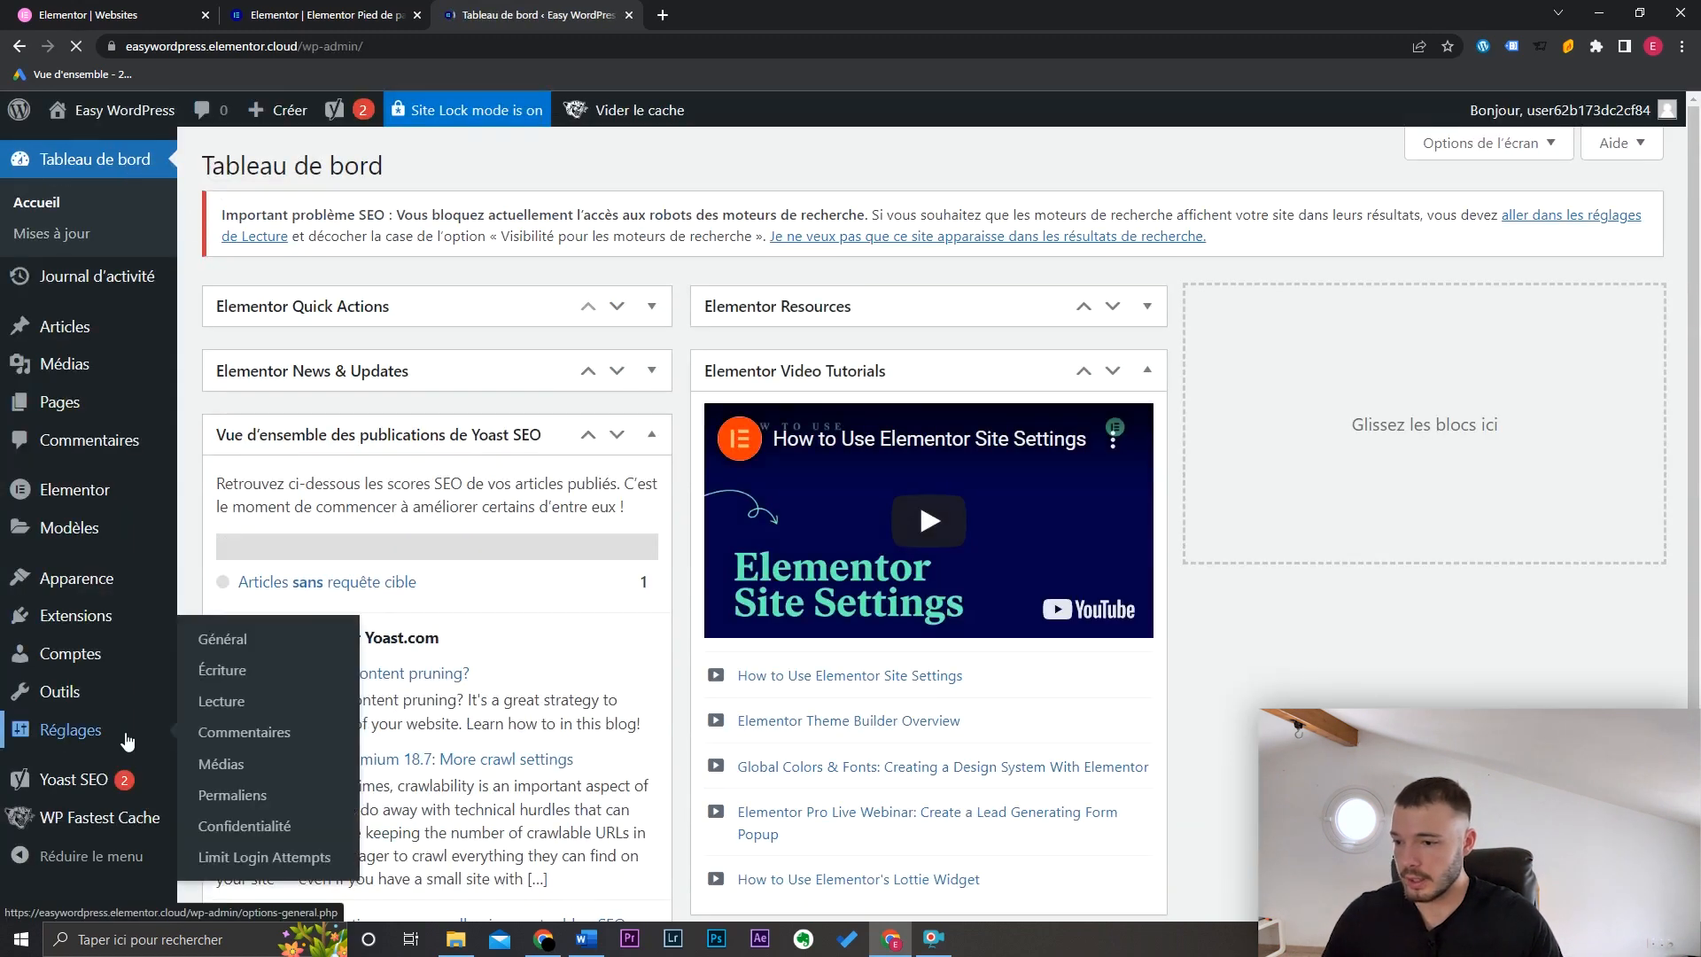
pyautogui.click(222, 701)
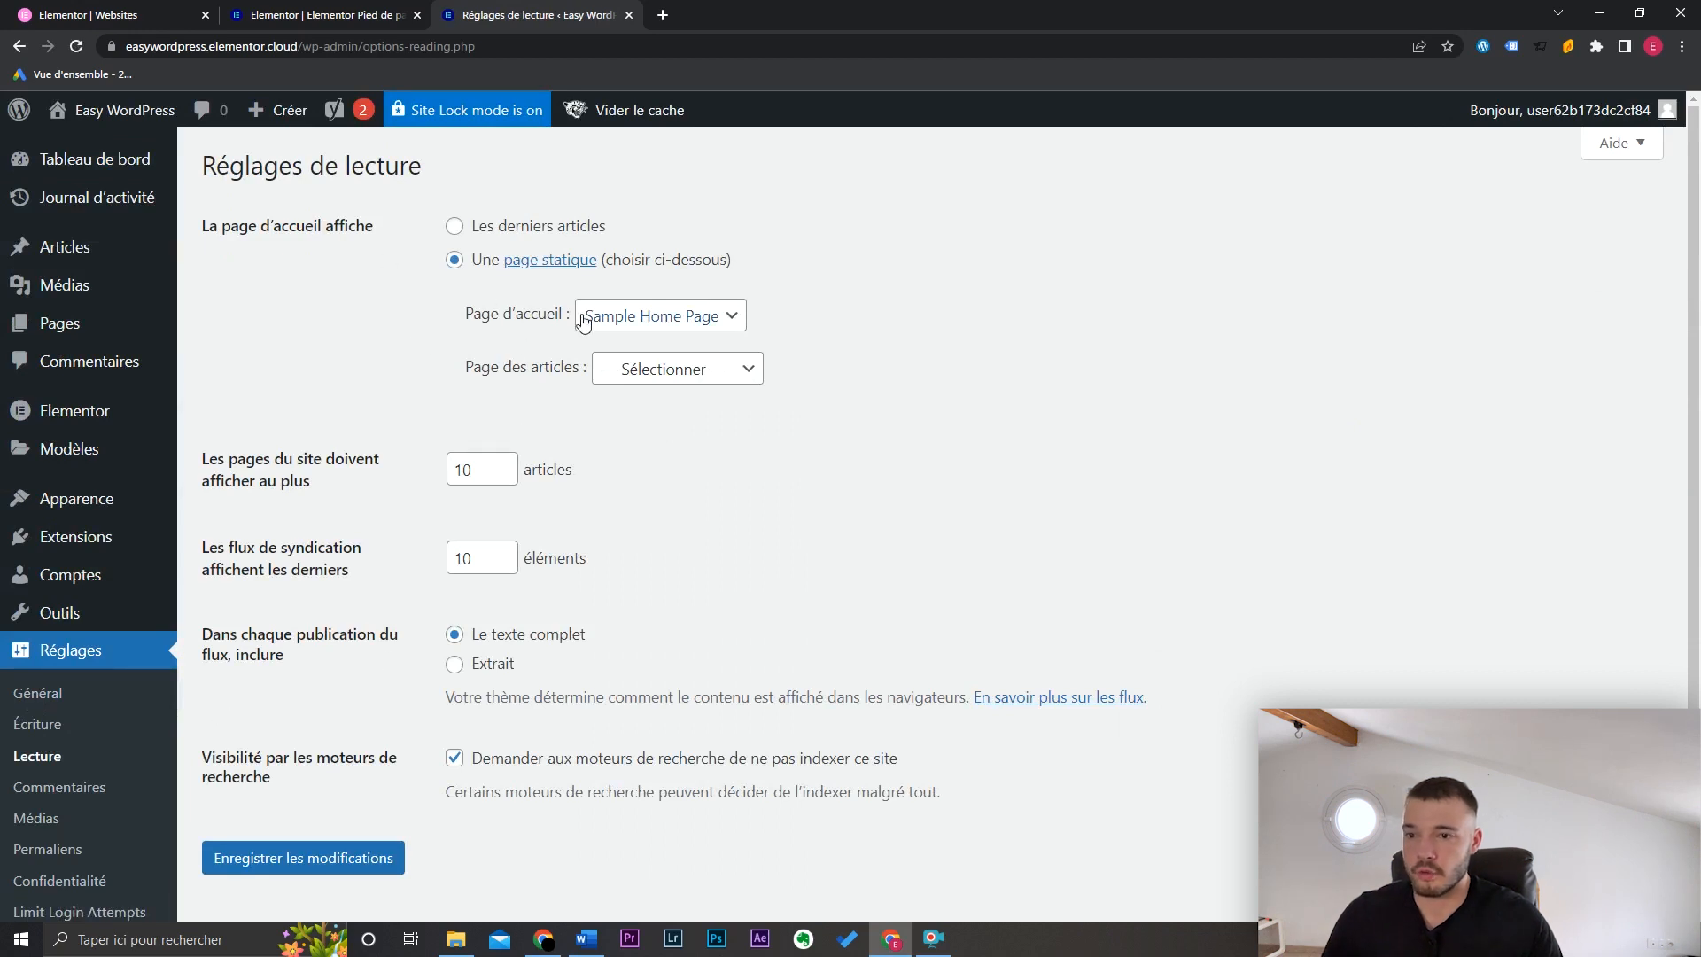
pyautogui.click(620, 317)
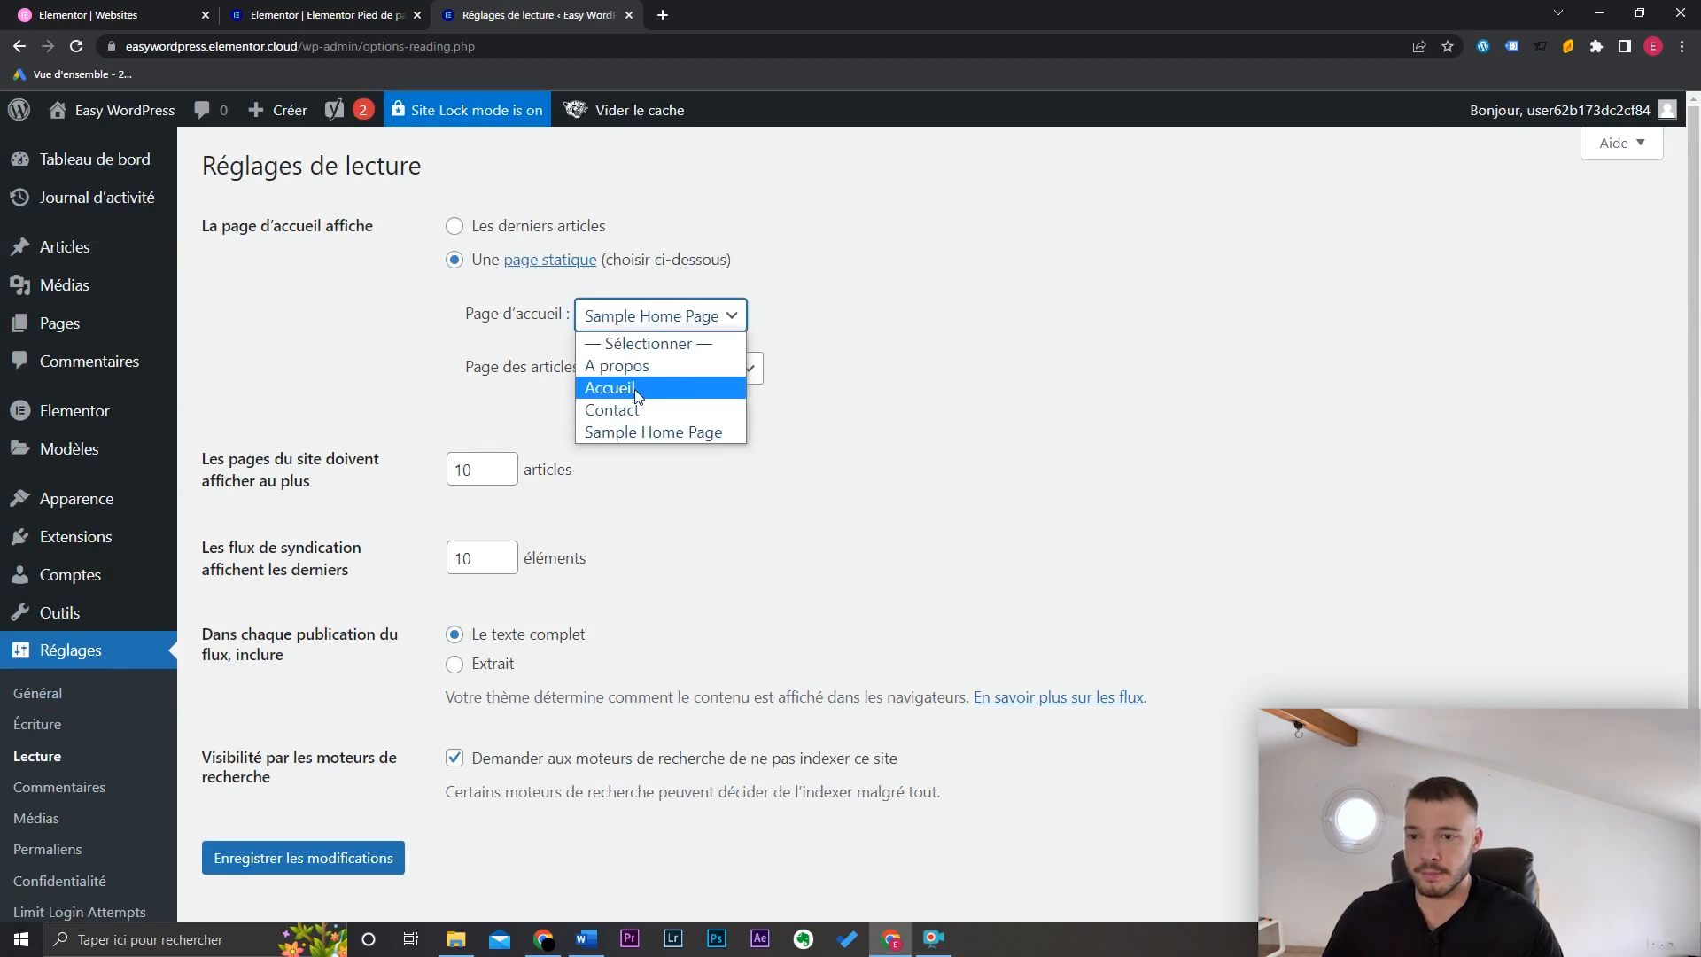
pyautogui.click(666, 392)
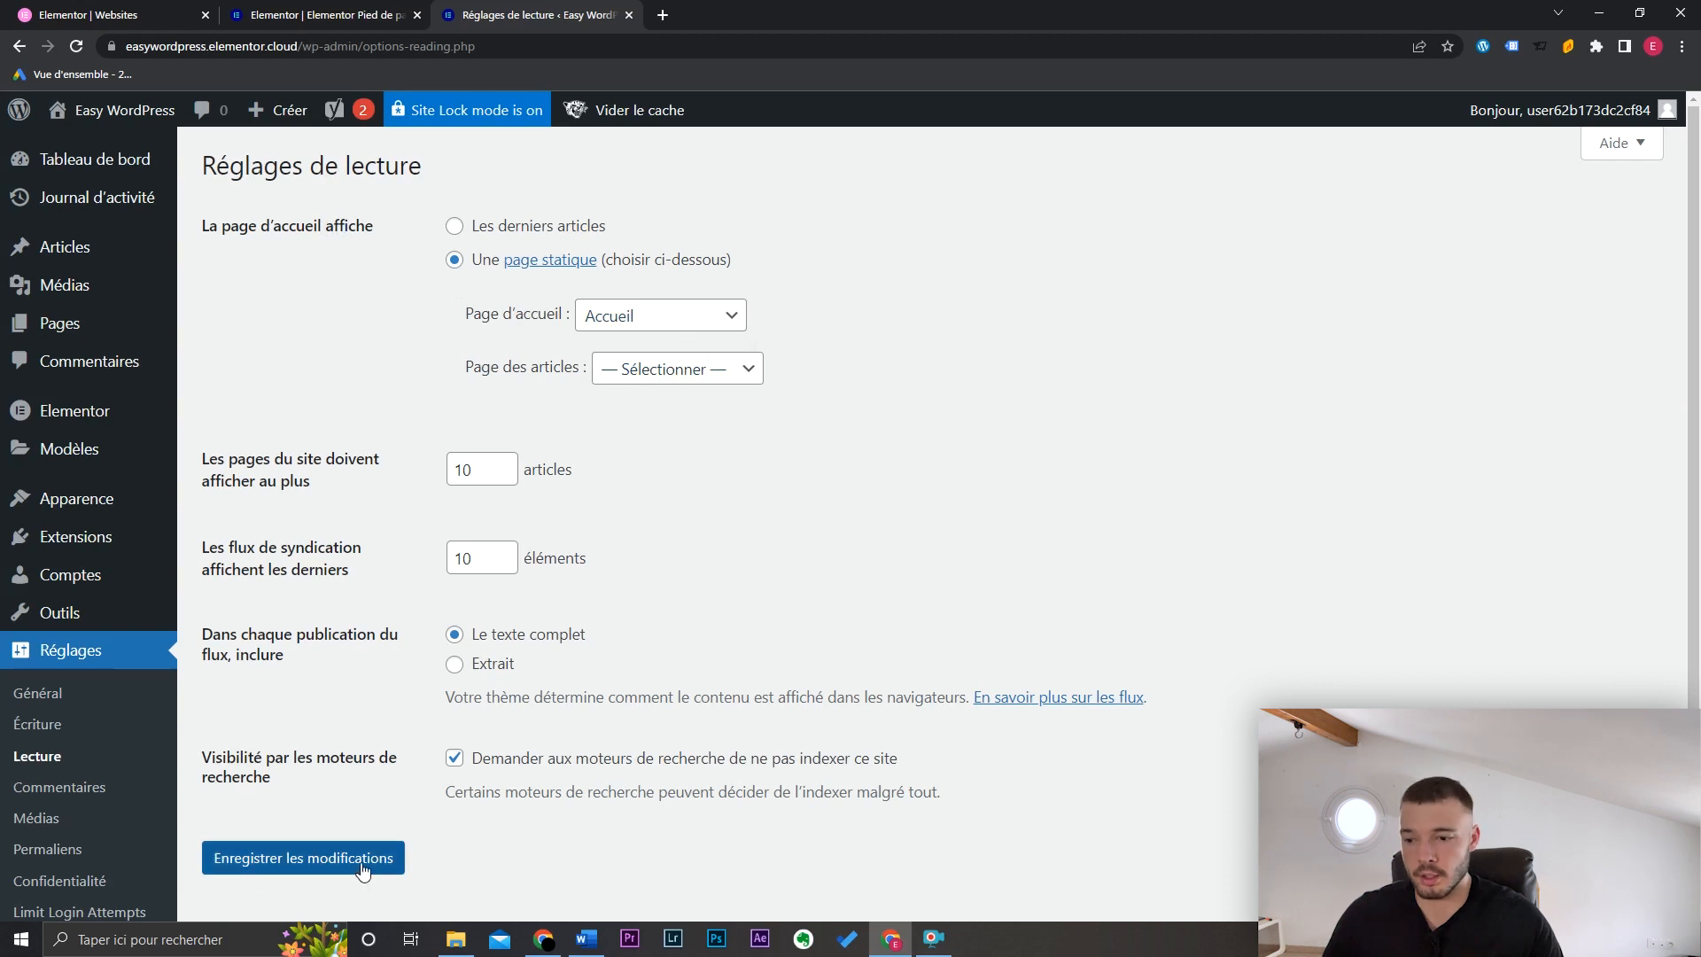
pyautogui.click(390, 859)
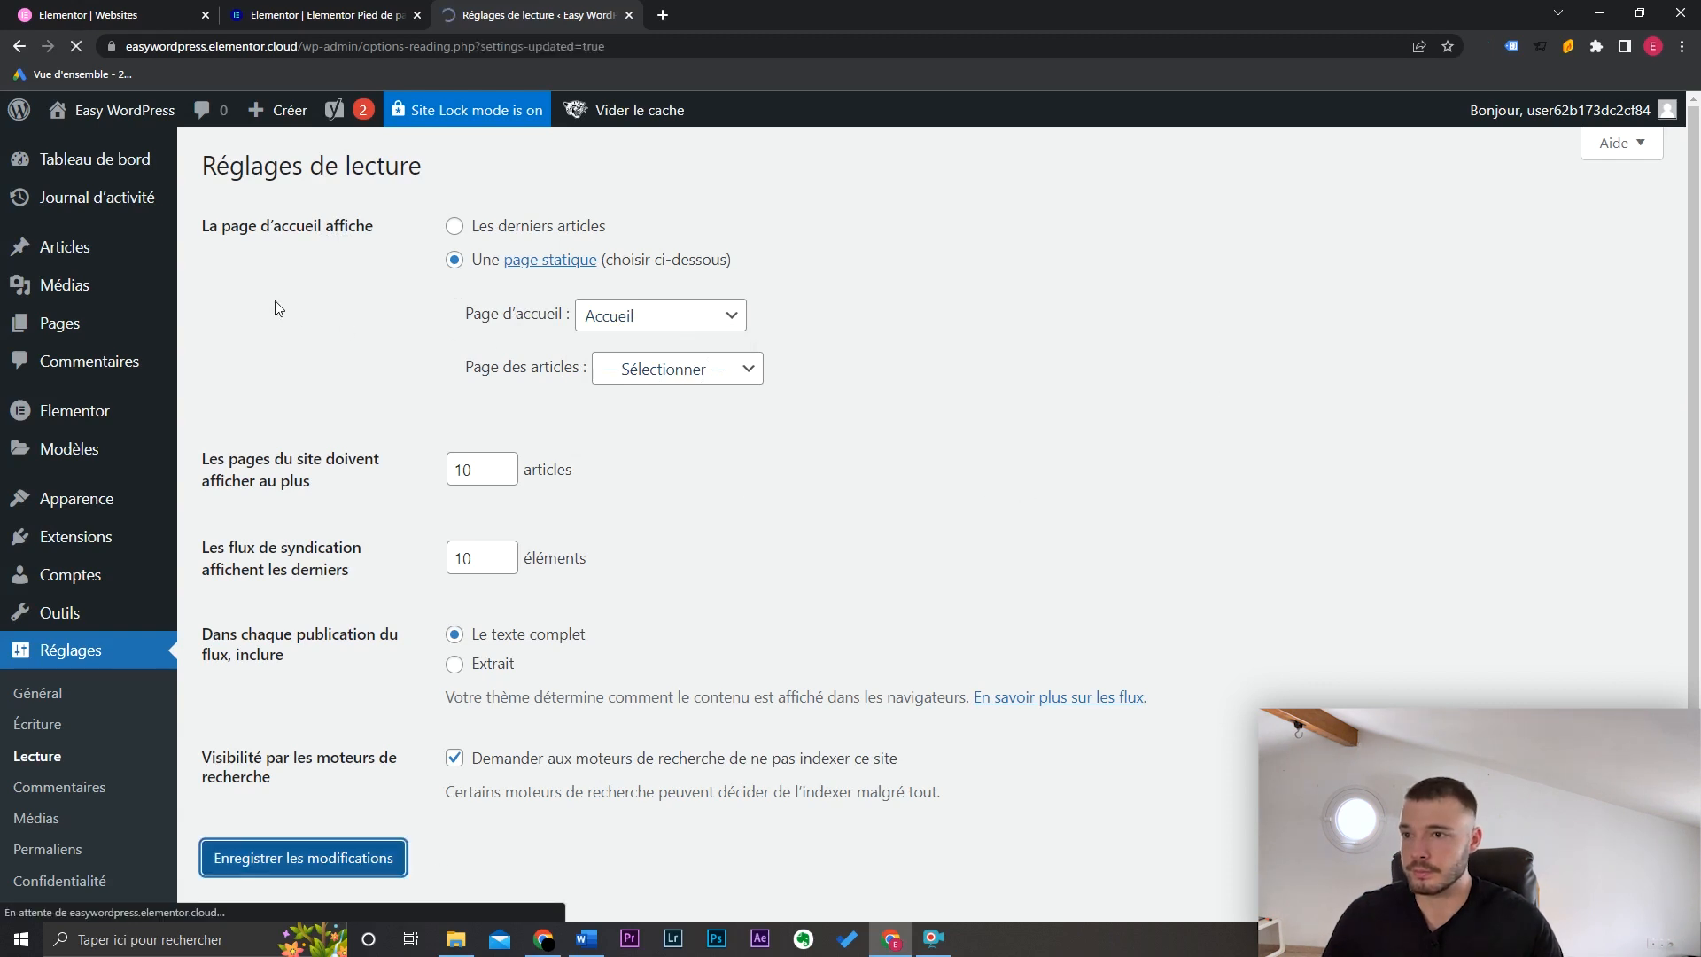
pyautogui.moveTo(115, 110)
pyautogui.click(109, 147)
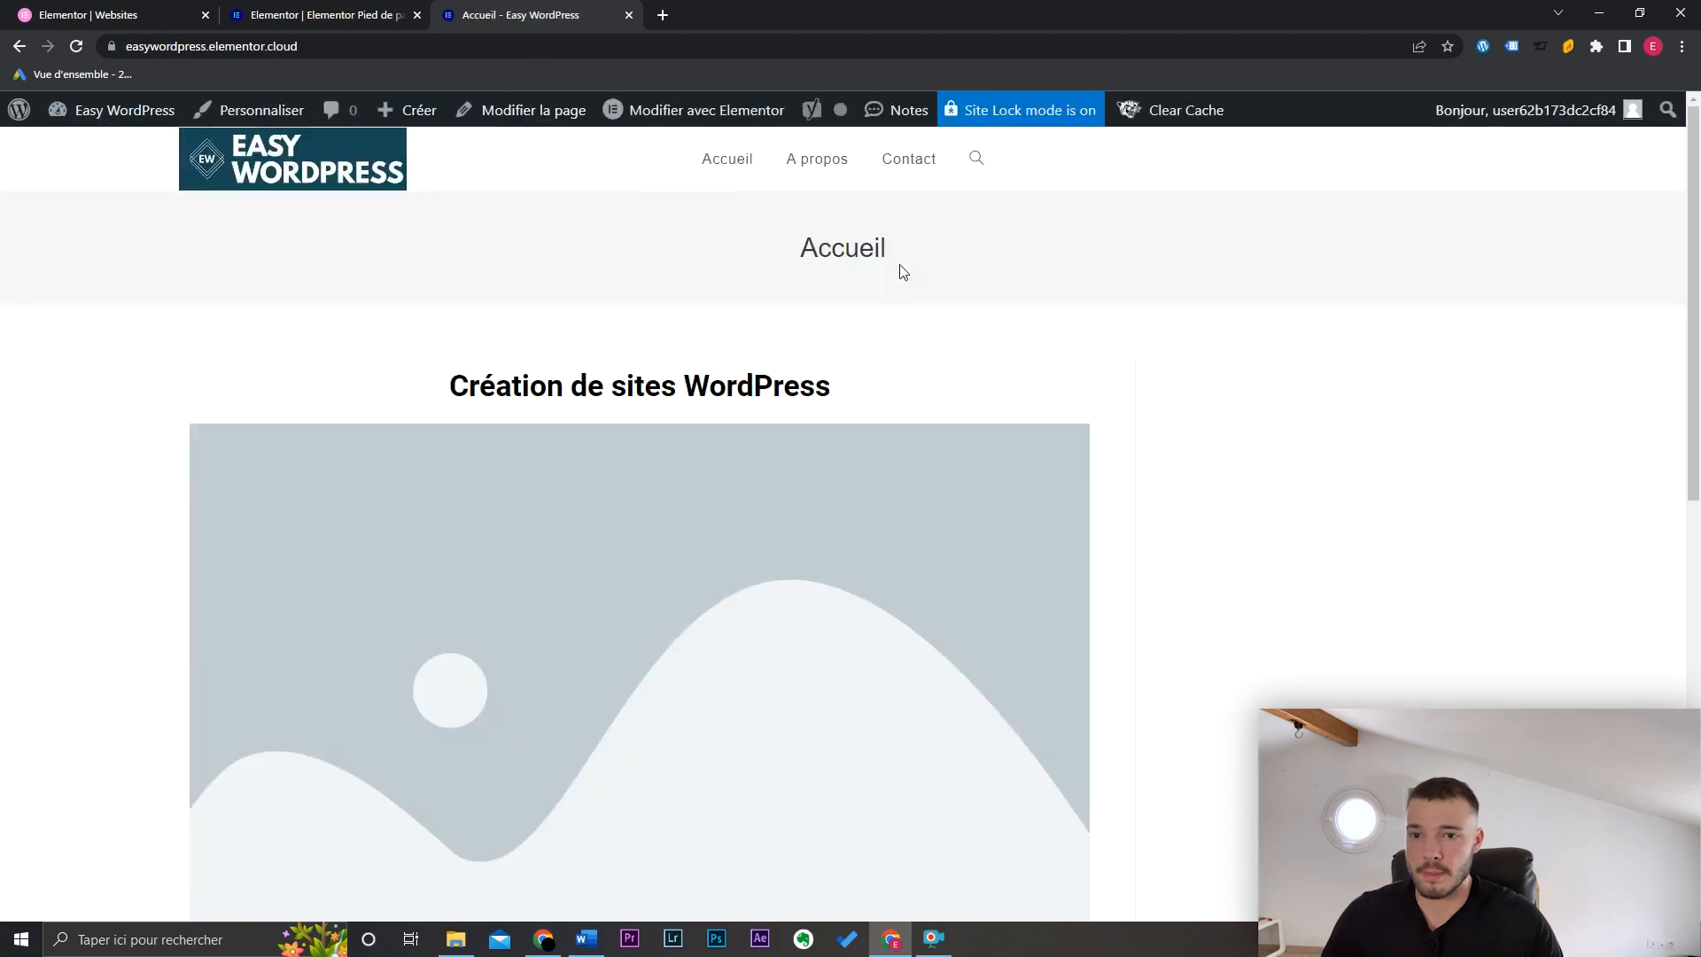
# Step: Reload the new homepage and scroll down to its footer and back up
pyautogui.click(342, 171)
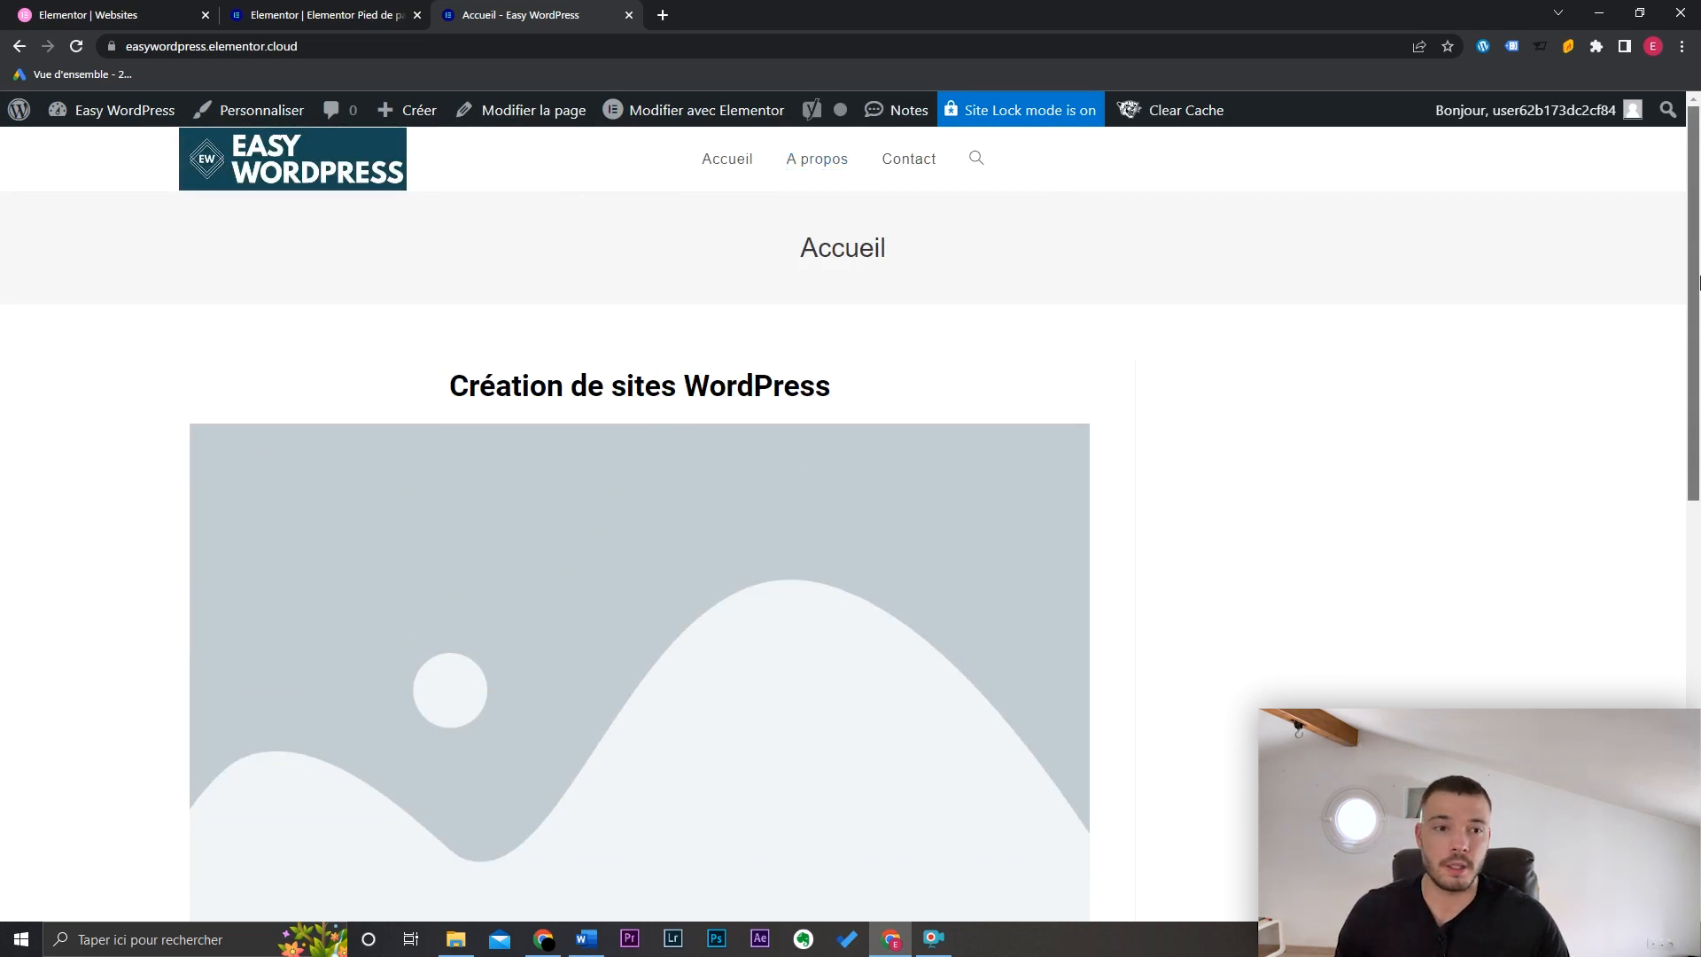
pyautogui.moveTo(1694, 297); pyautogui.dragTo(1696, 699)
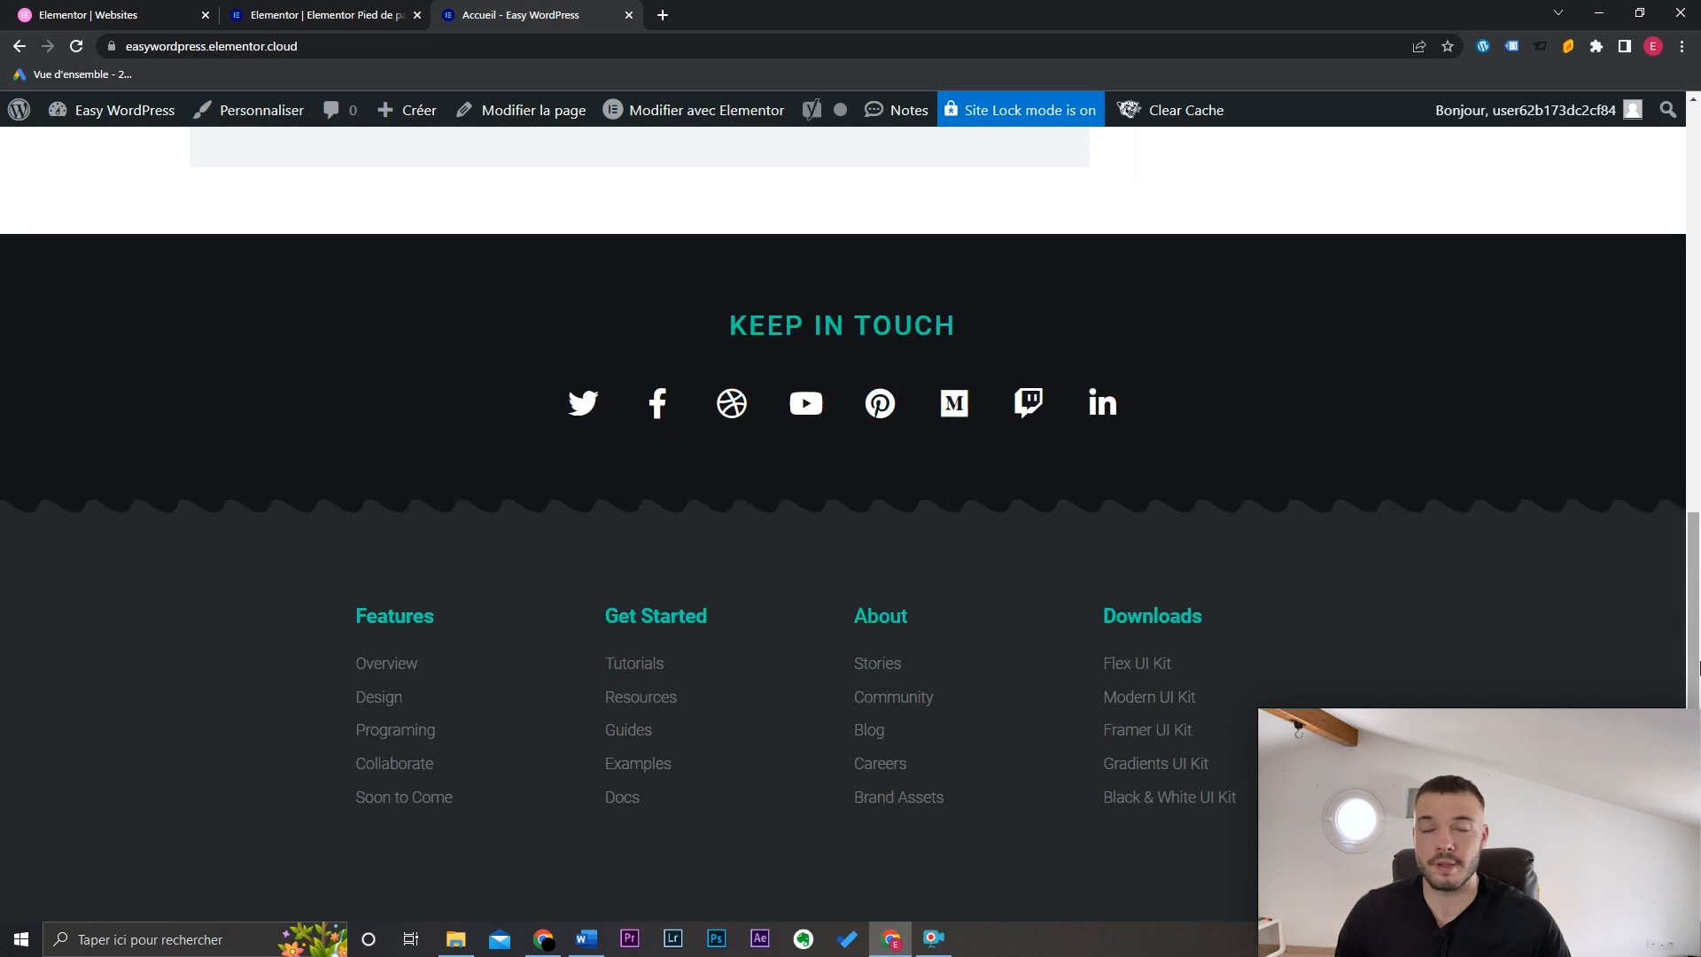
pyautogui.moveTo(1698, 676); pyautogui.dragTo(1696, 177)
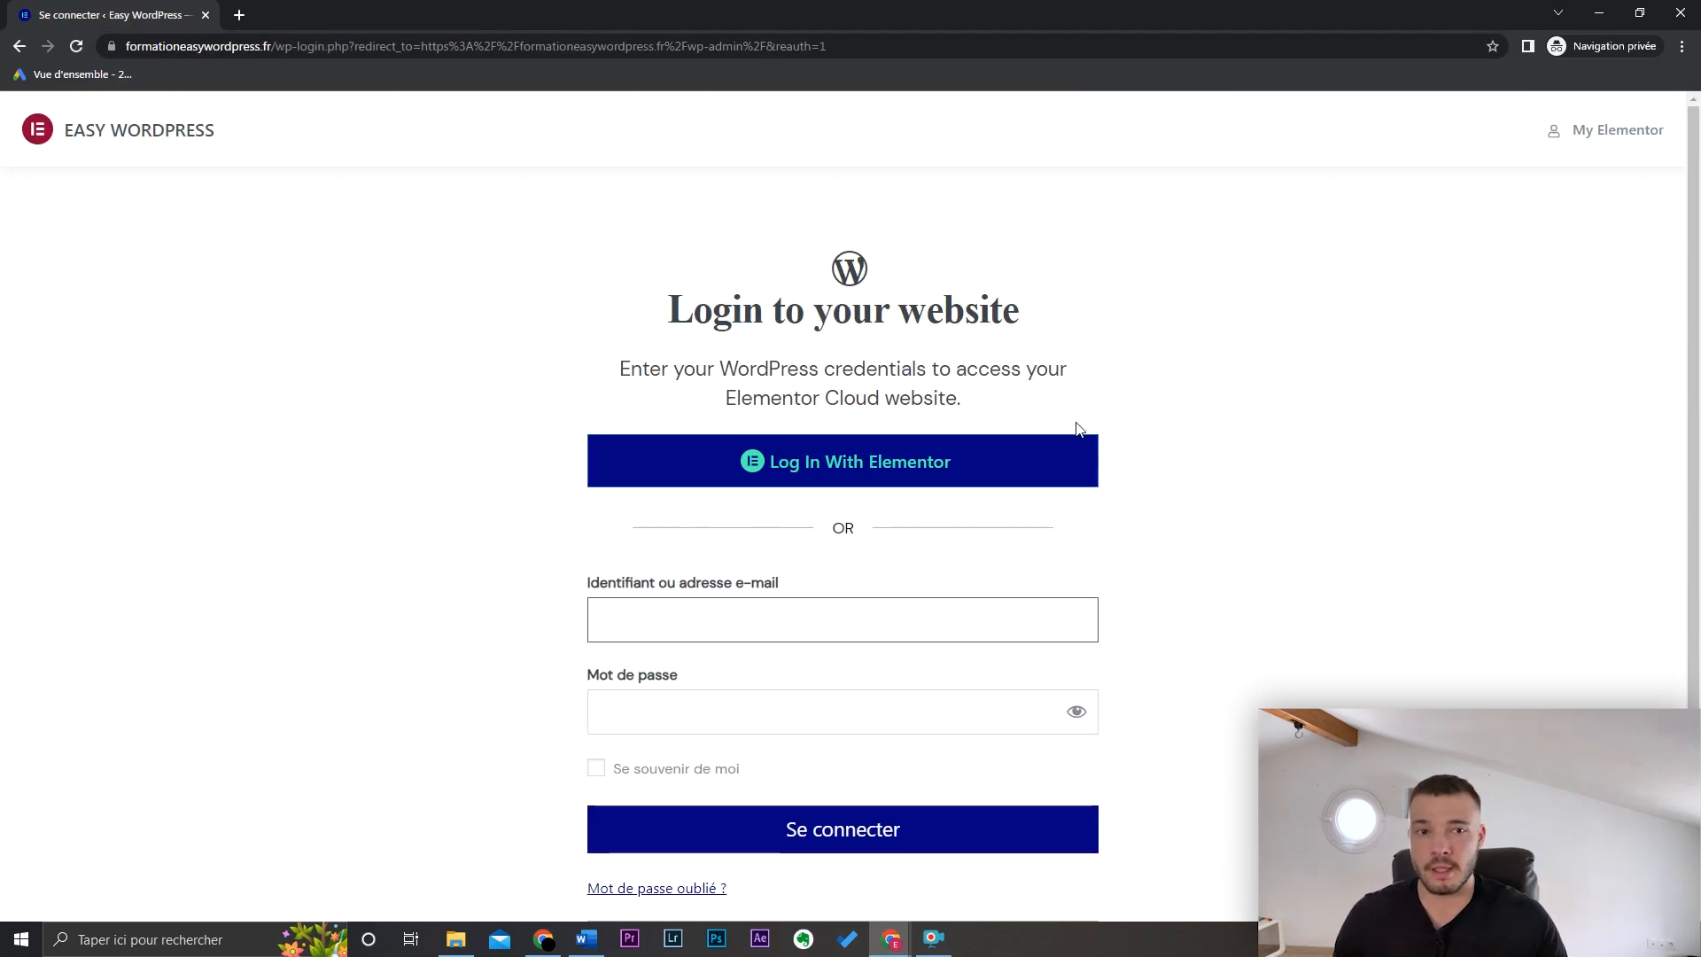
# Step: Try signing in with the login e-mail and password, then close the private window after the error
pyautogui.scroll(-1, 1043, 494)
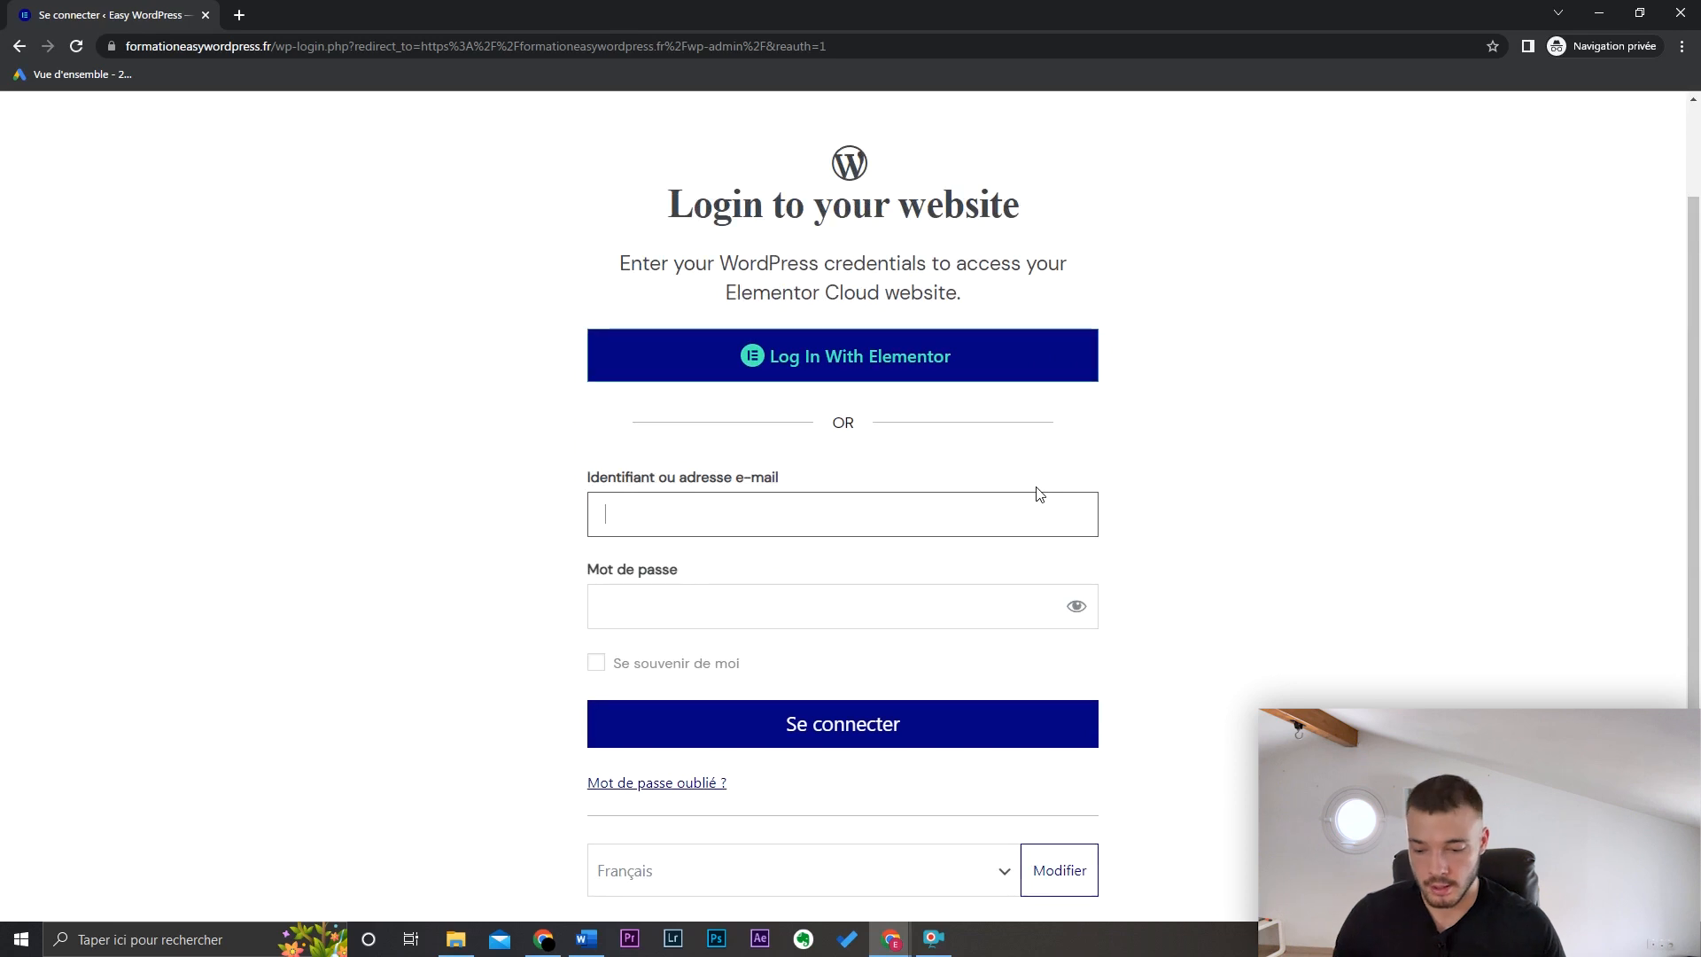
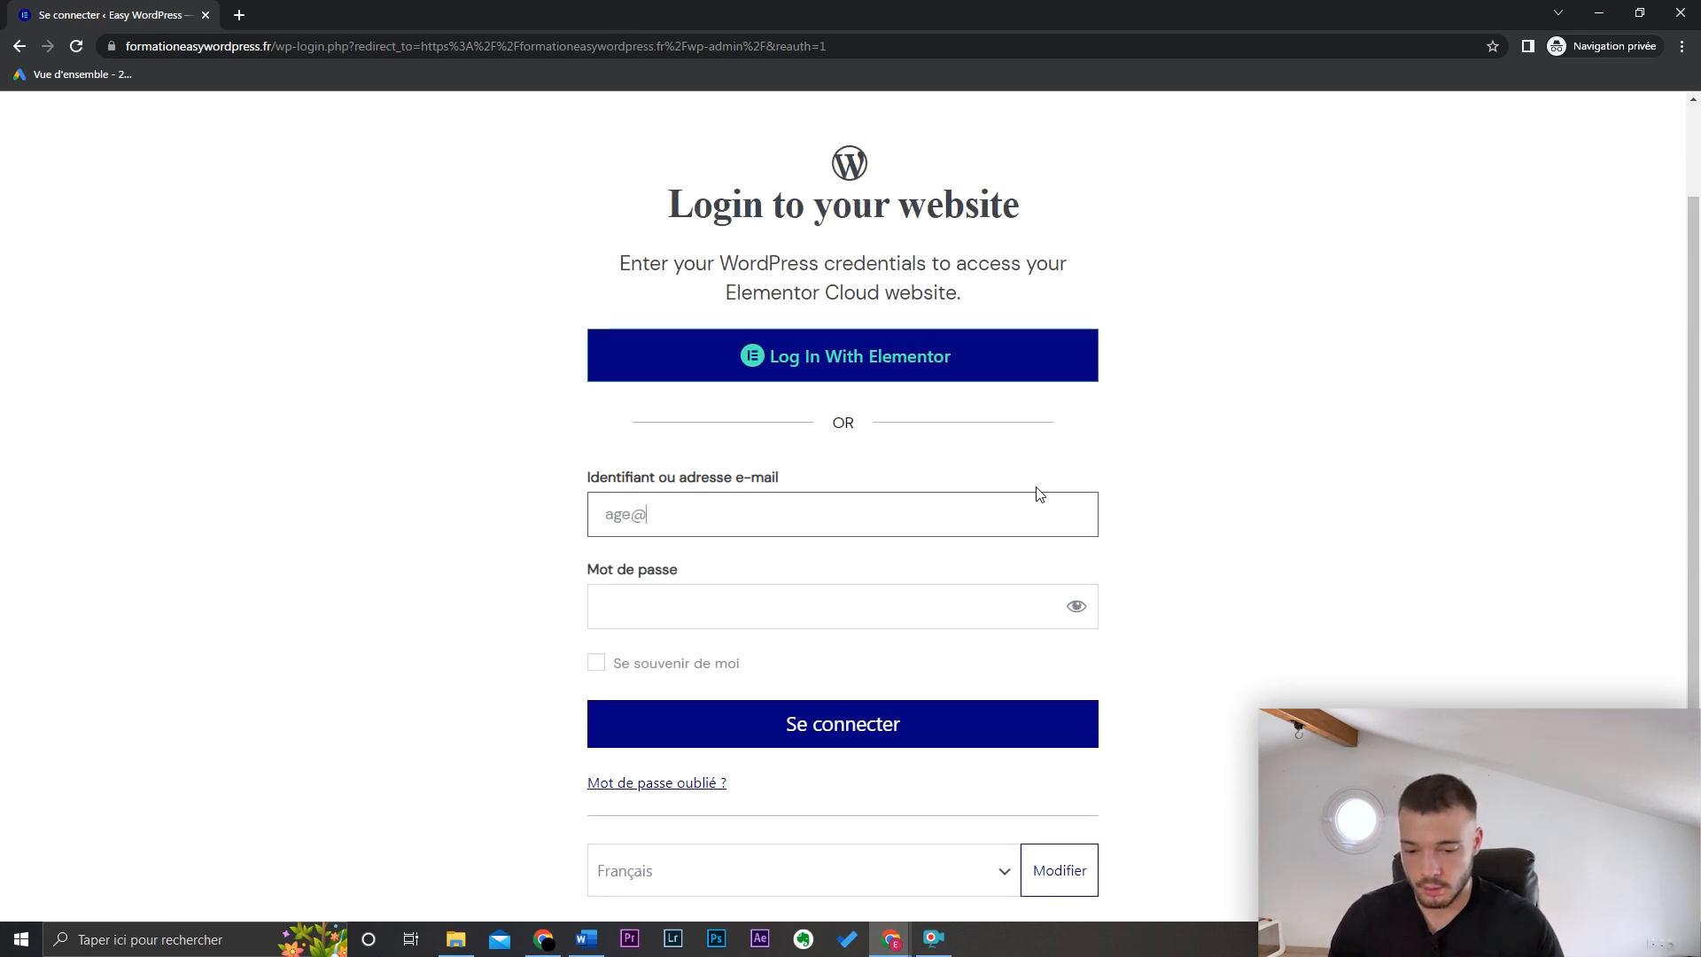
pyautogui.press('Tab')
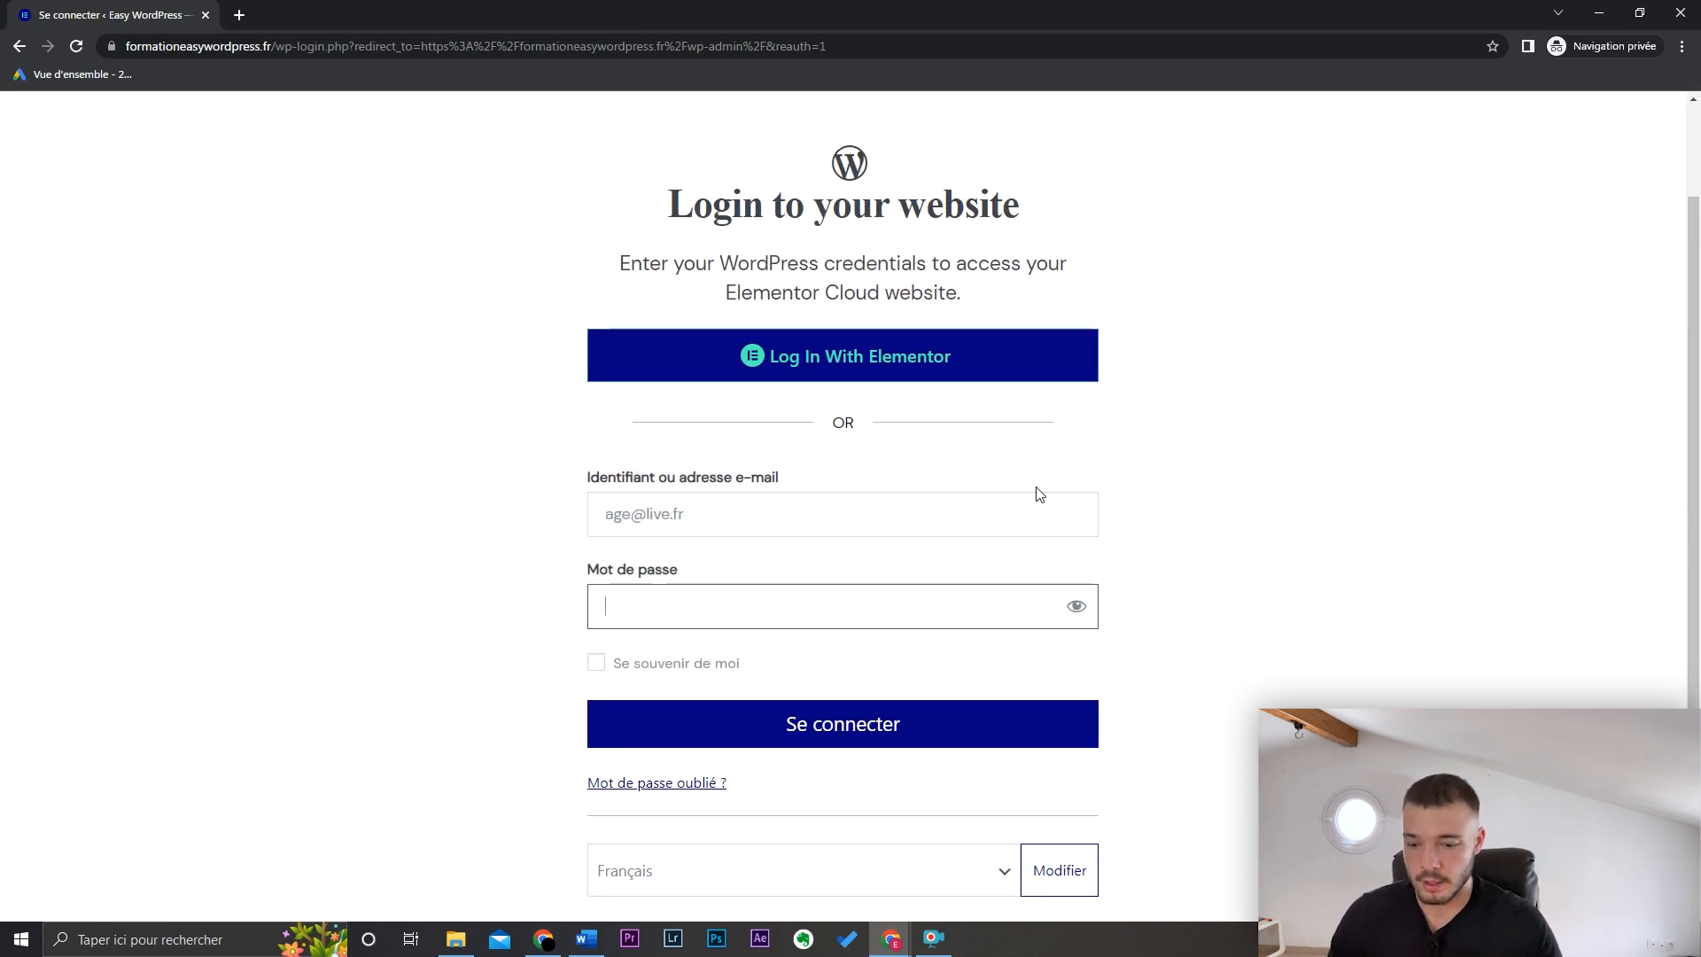
pyautogui.write('•••••')
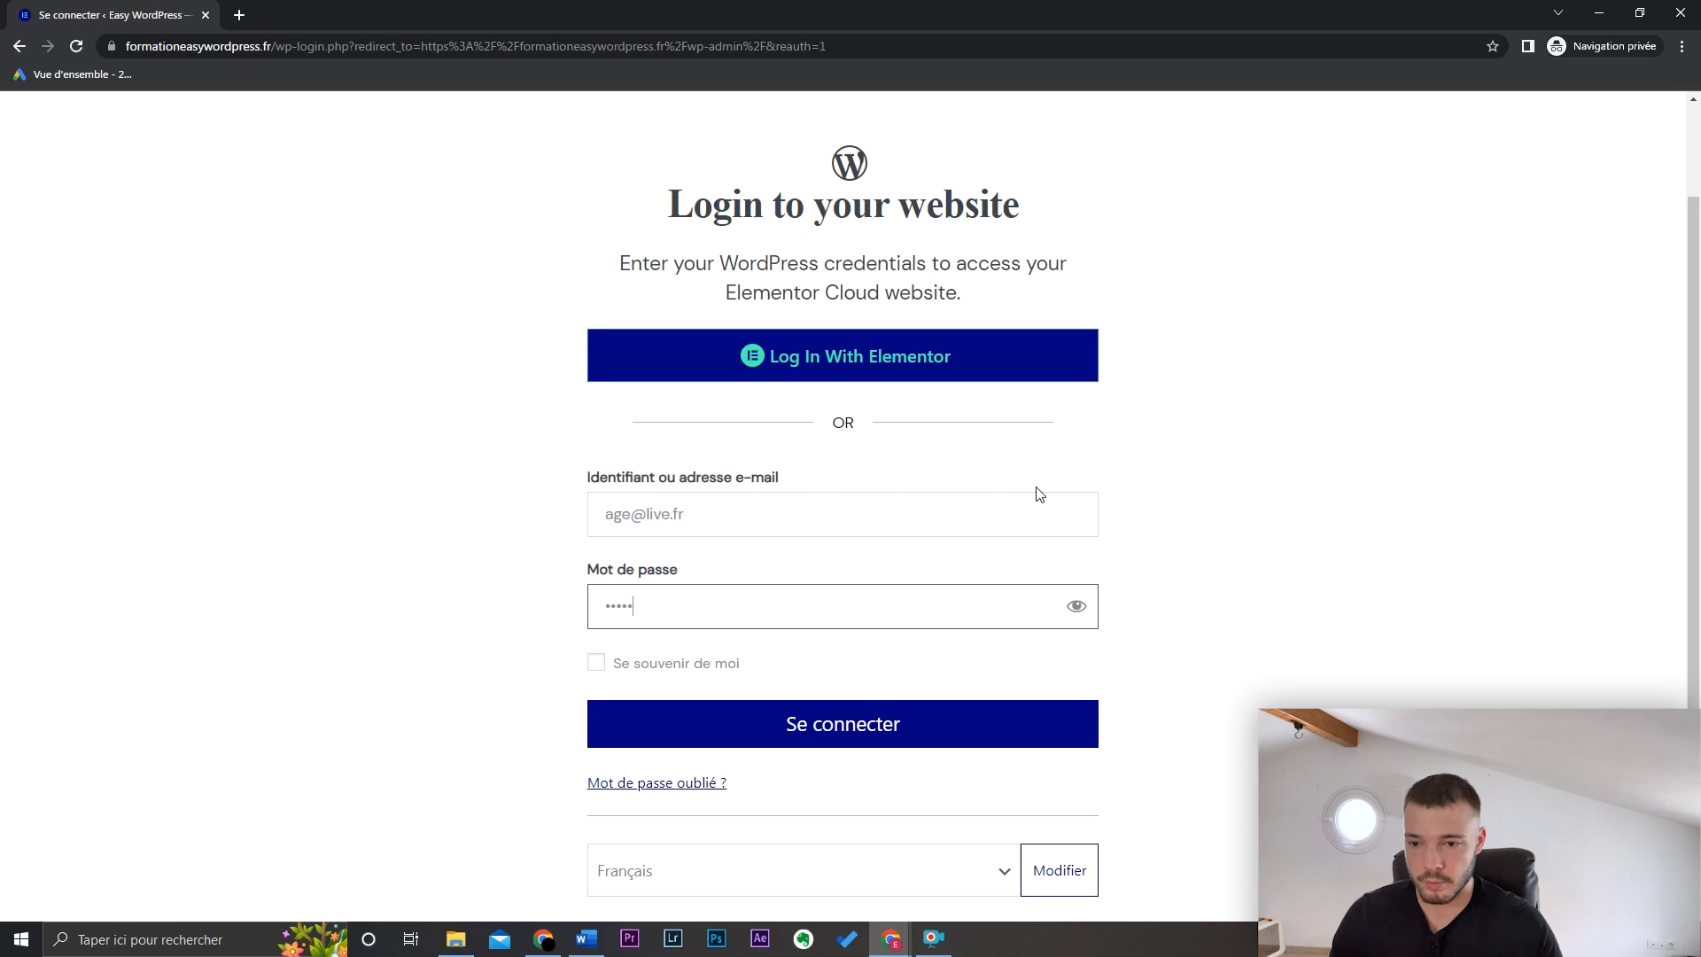
pyautogui.click(950, 737)
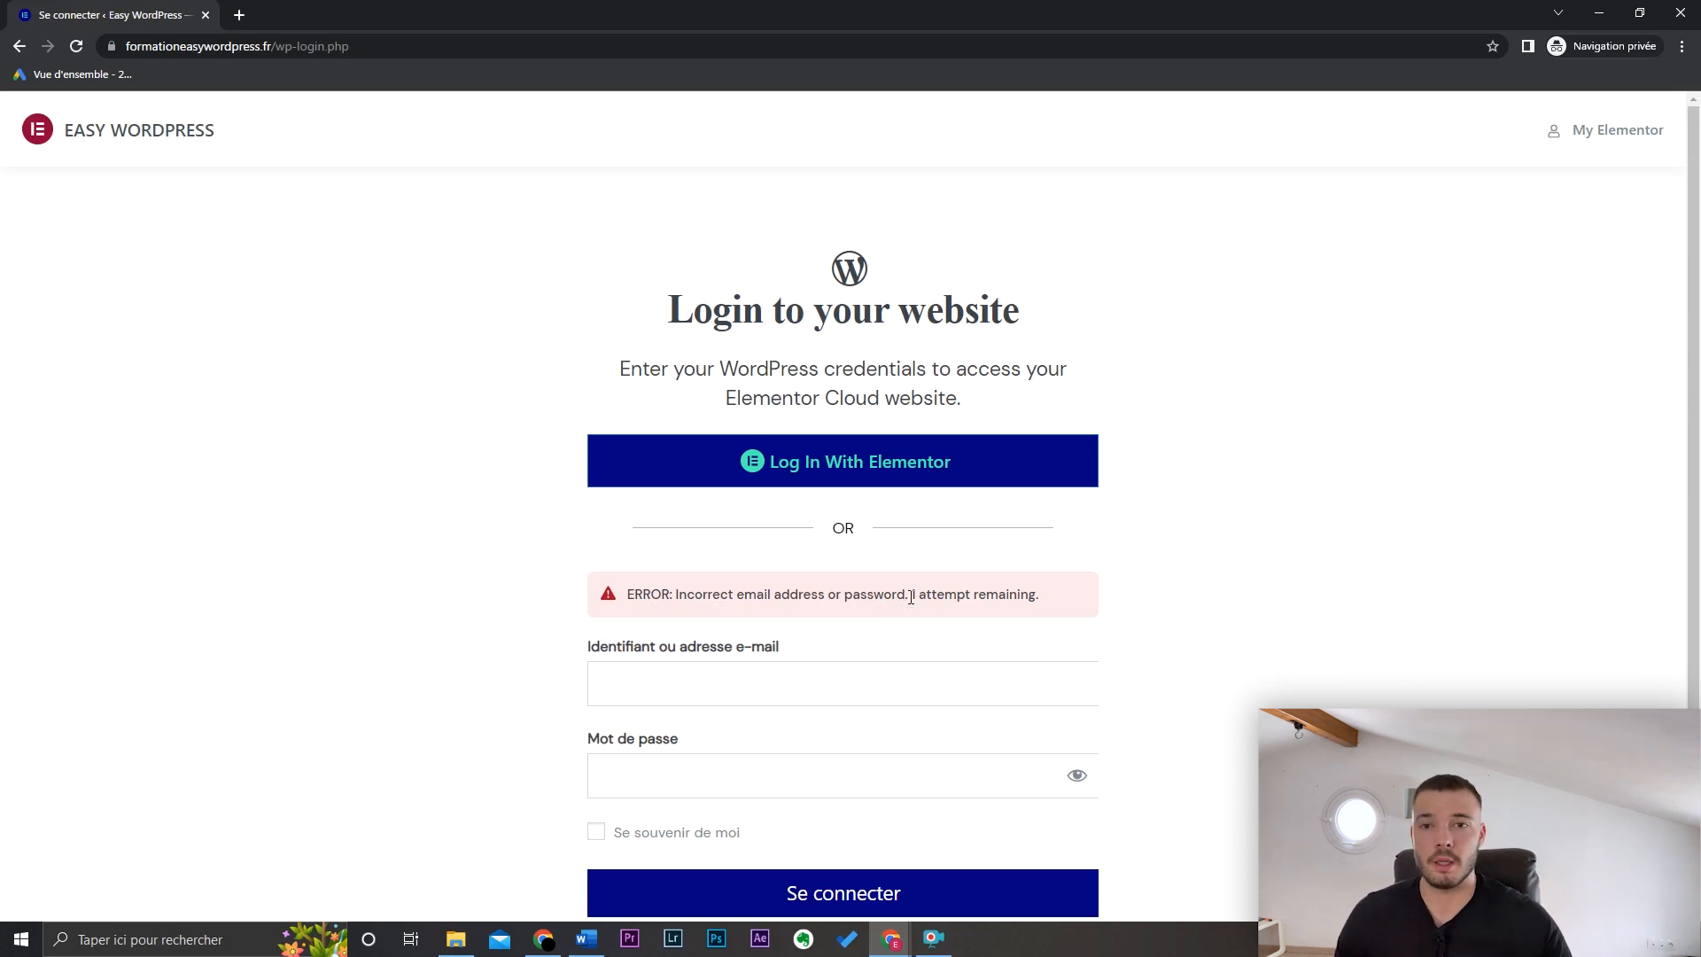
pyautogui.click(1681, 13)
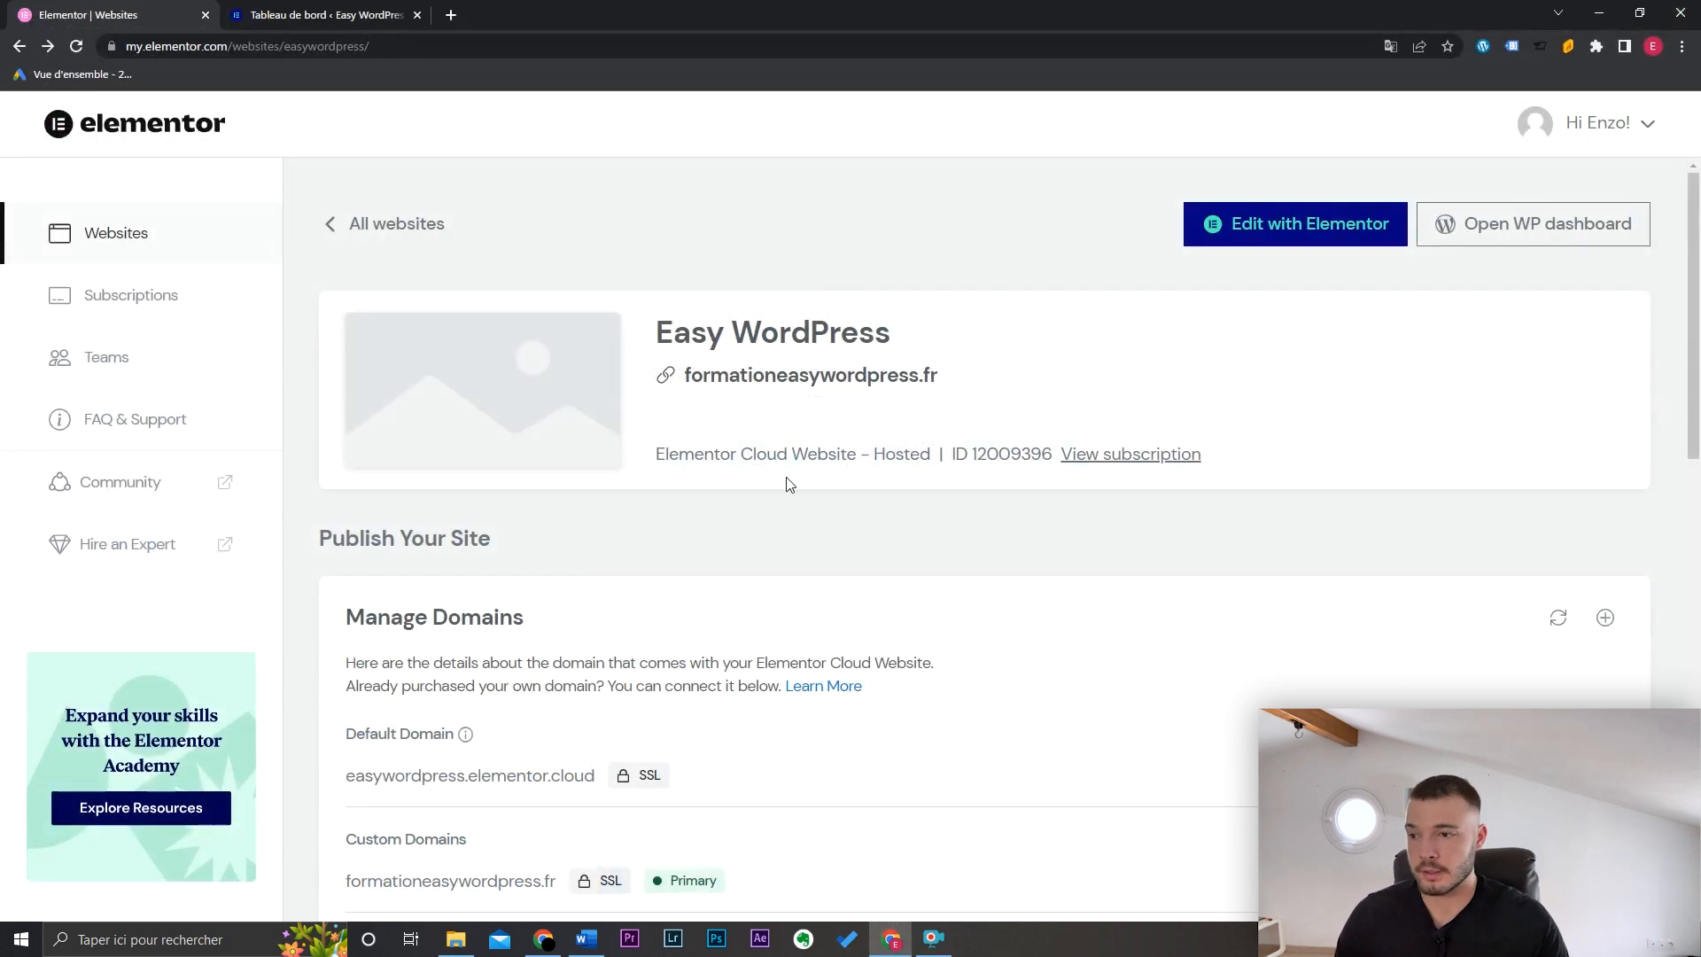
pyautogui.click(323, 14)
pyautogui.moveTo(133, 653)
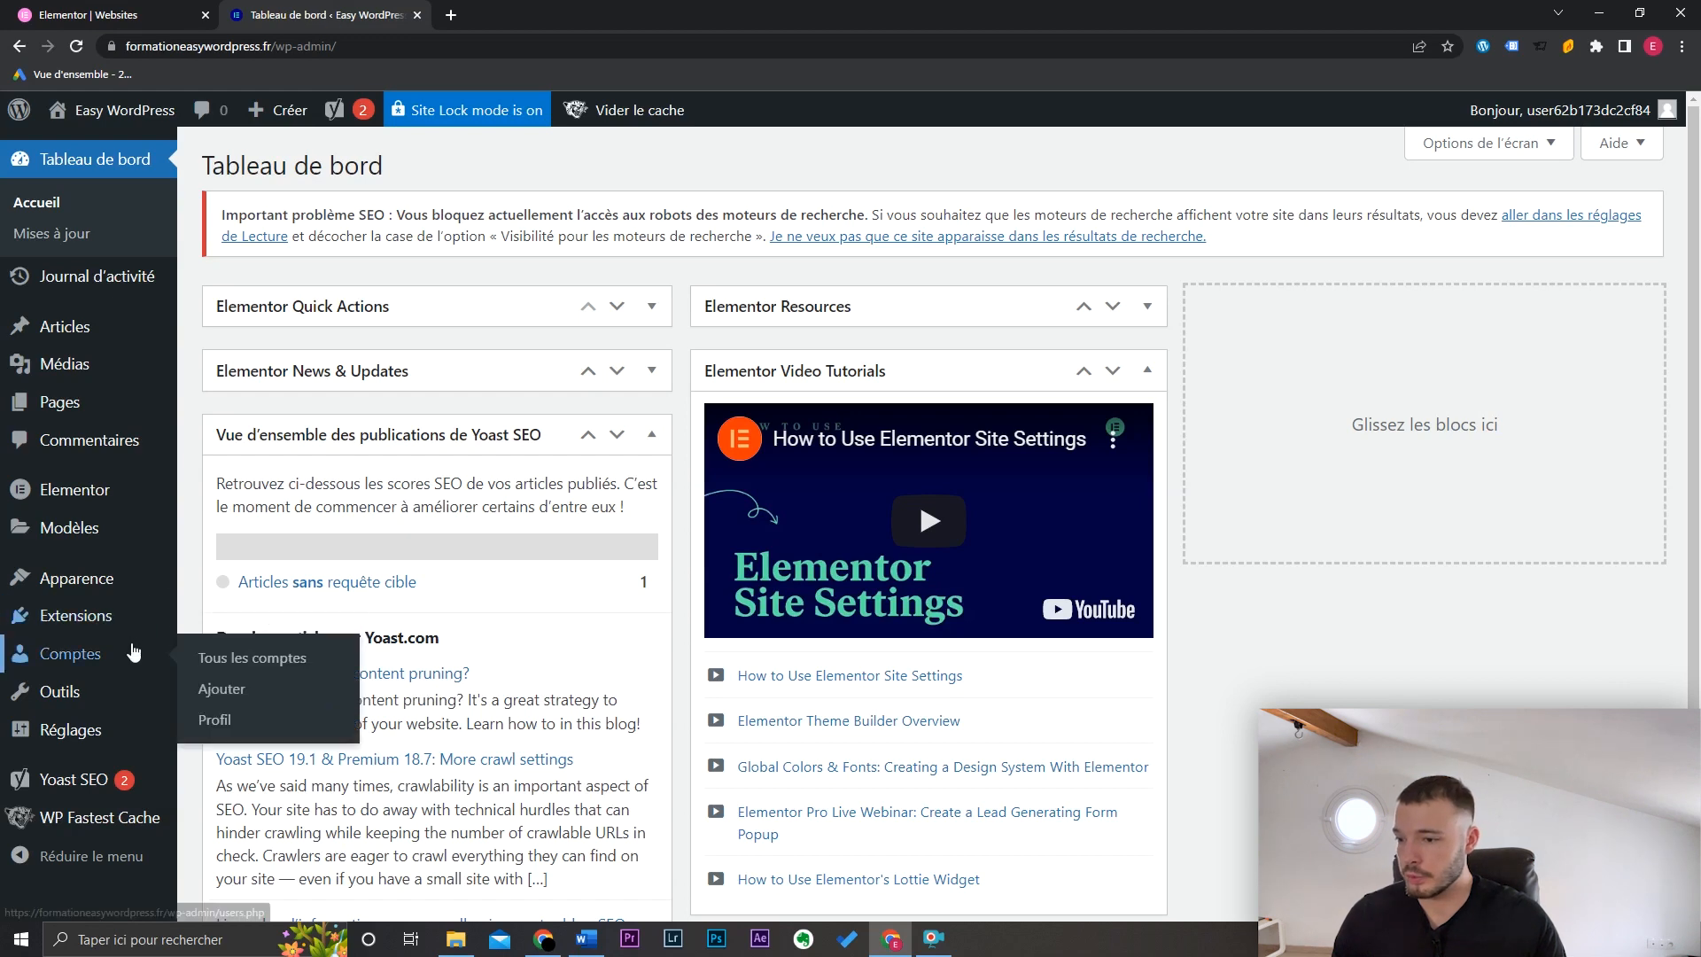
pyautogui.click(268, 658)
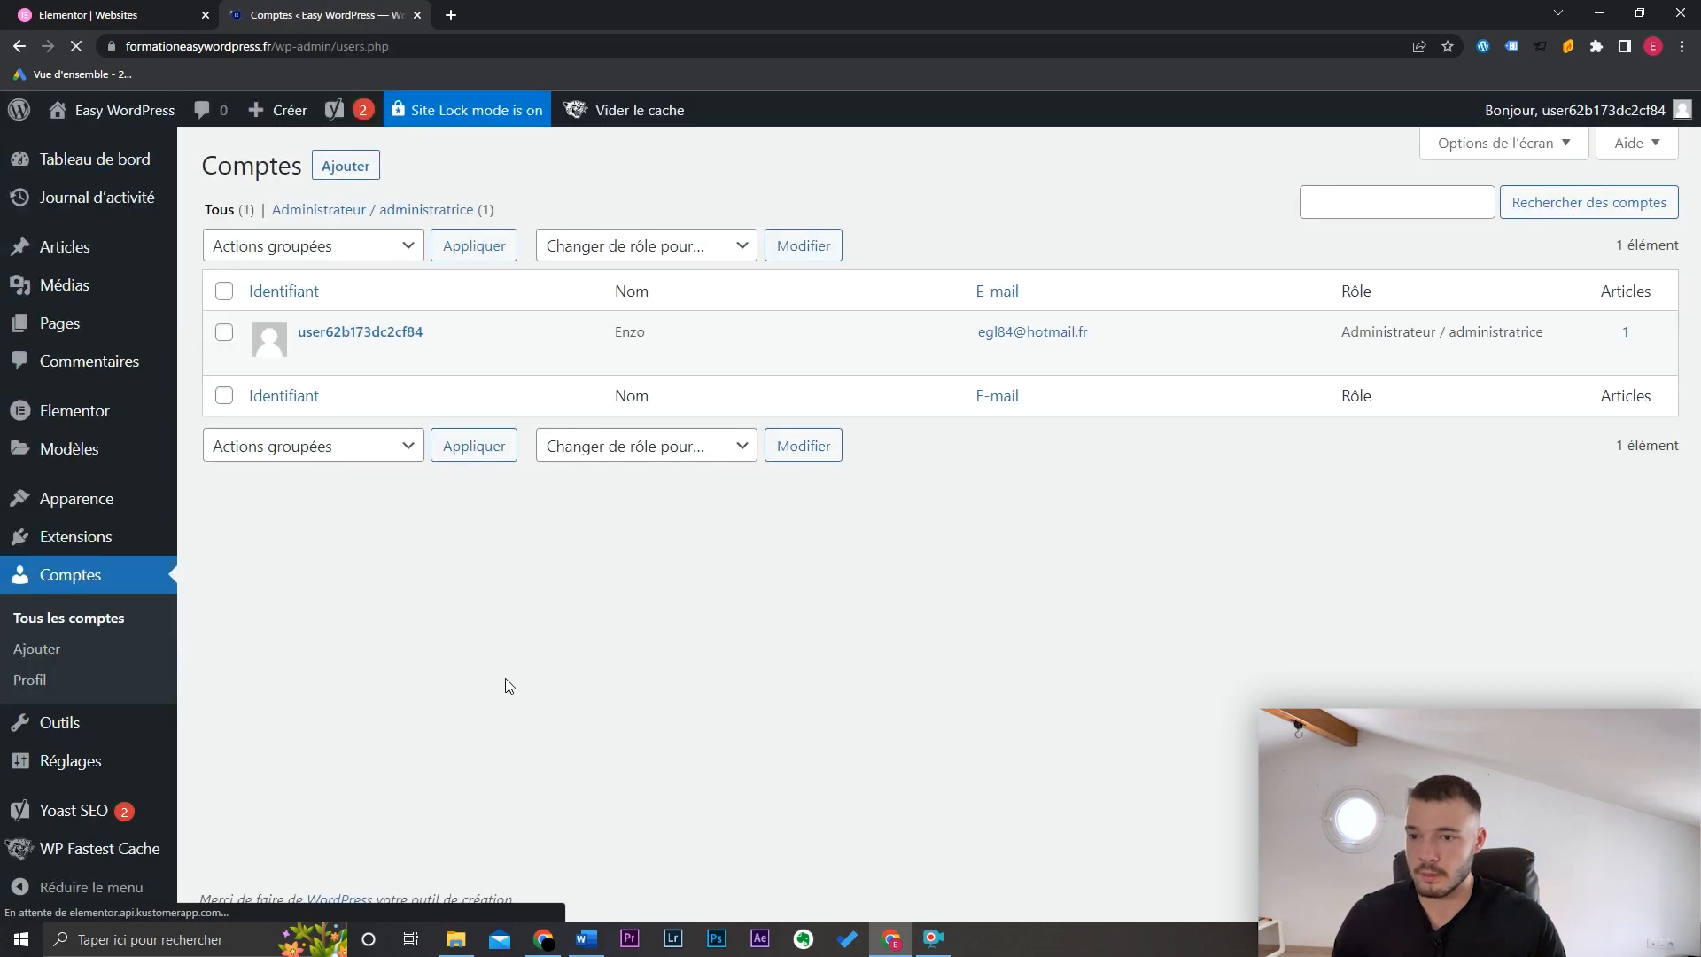
pyautogui.moveTo(376, 349)
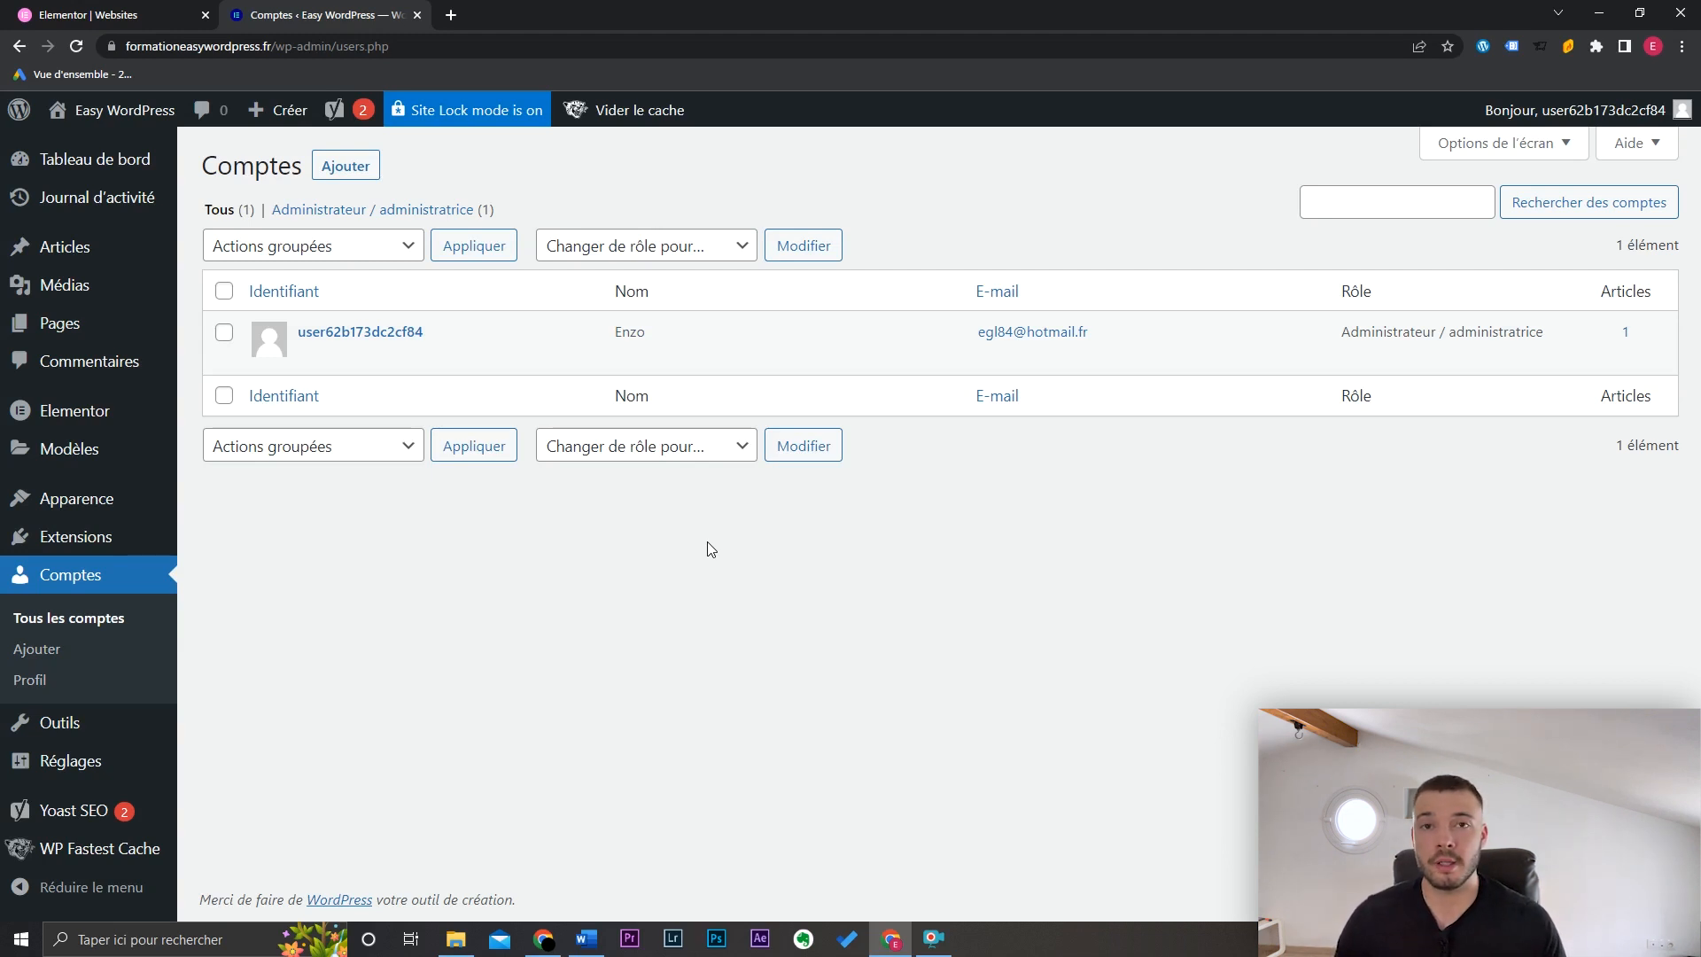
pyautogui.click(133, 13)
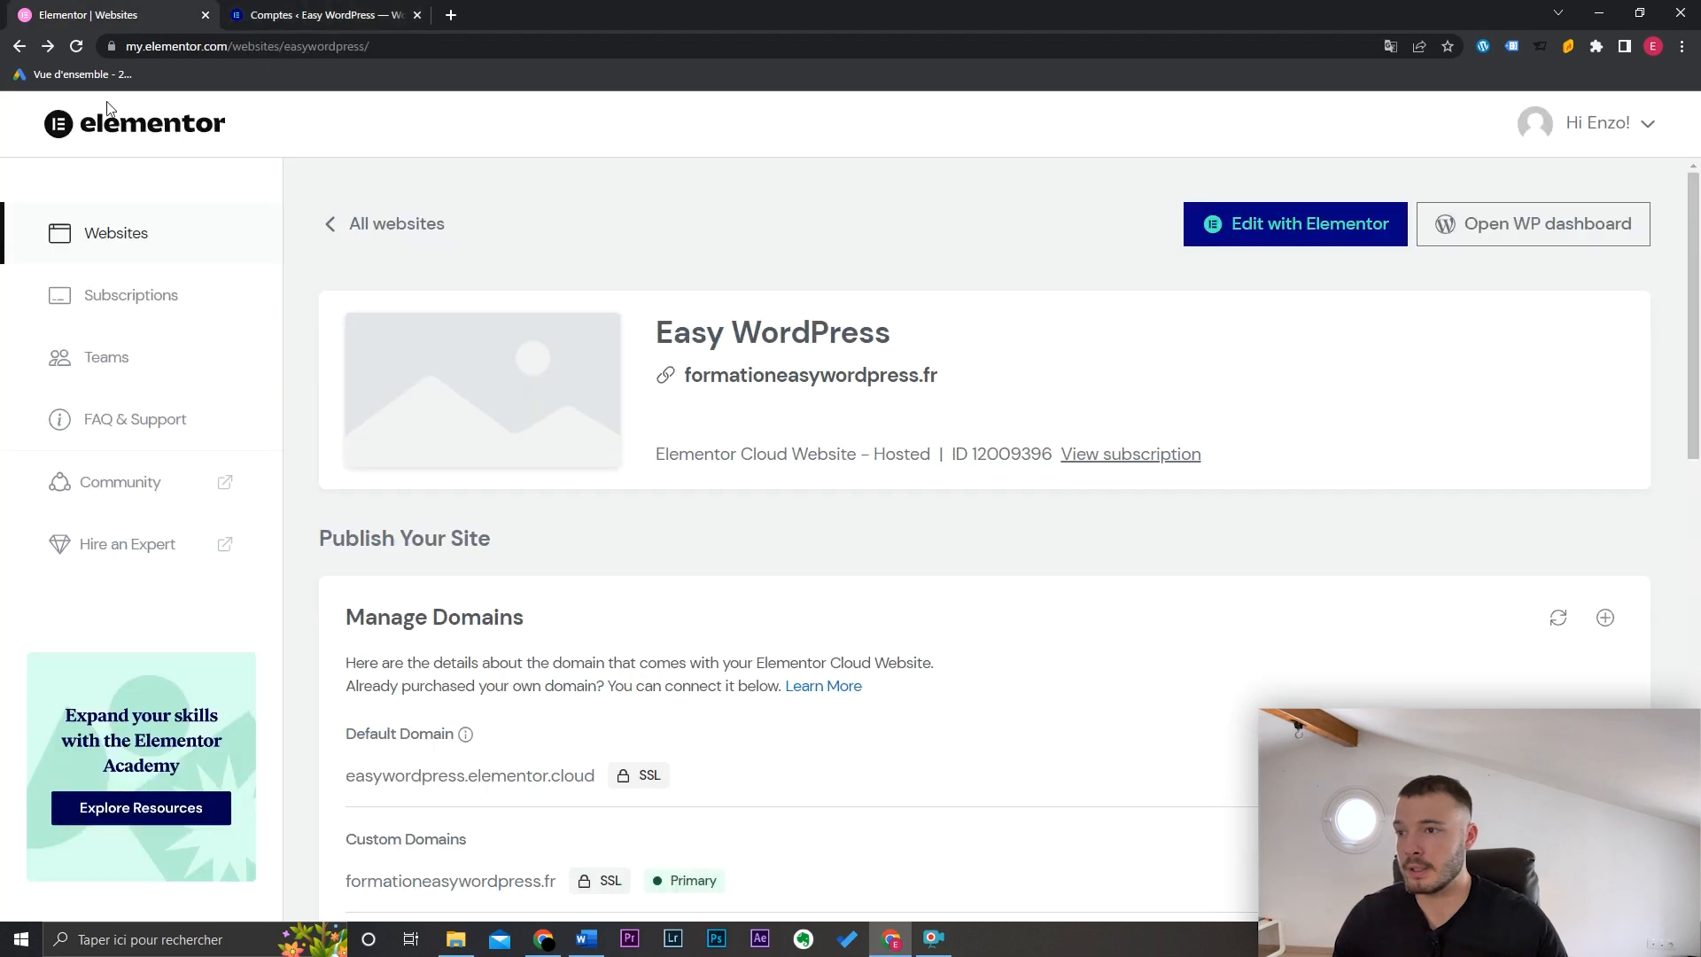